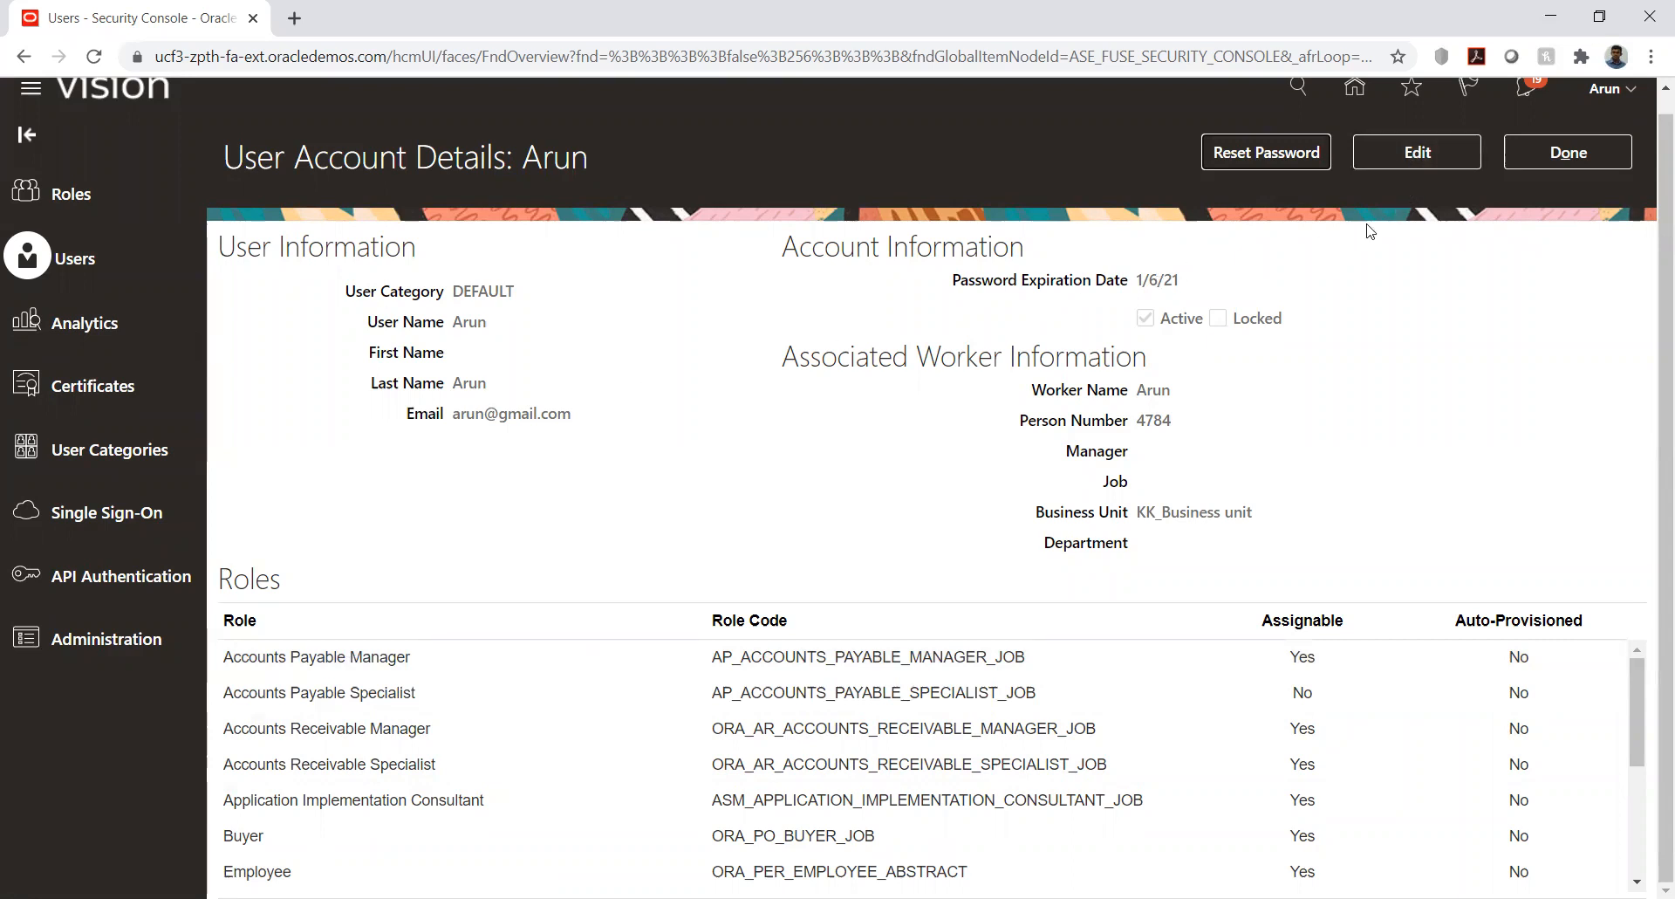
Search for roles matching "Emplo" to add to the user account, then leave the account without saving any changes.
left_click(1420, 154)
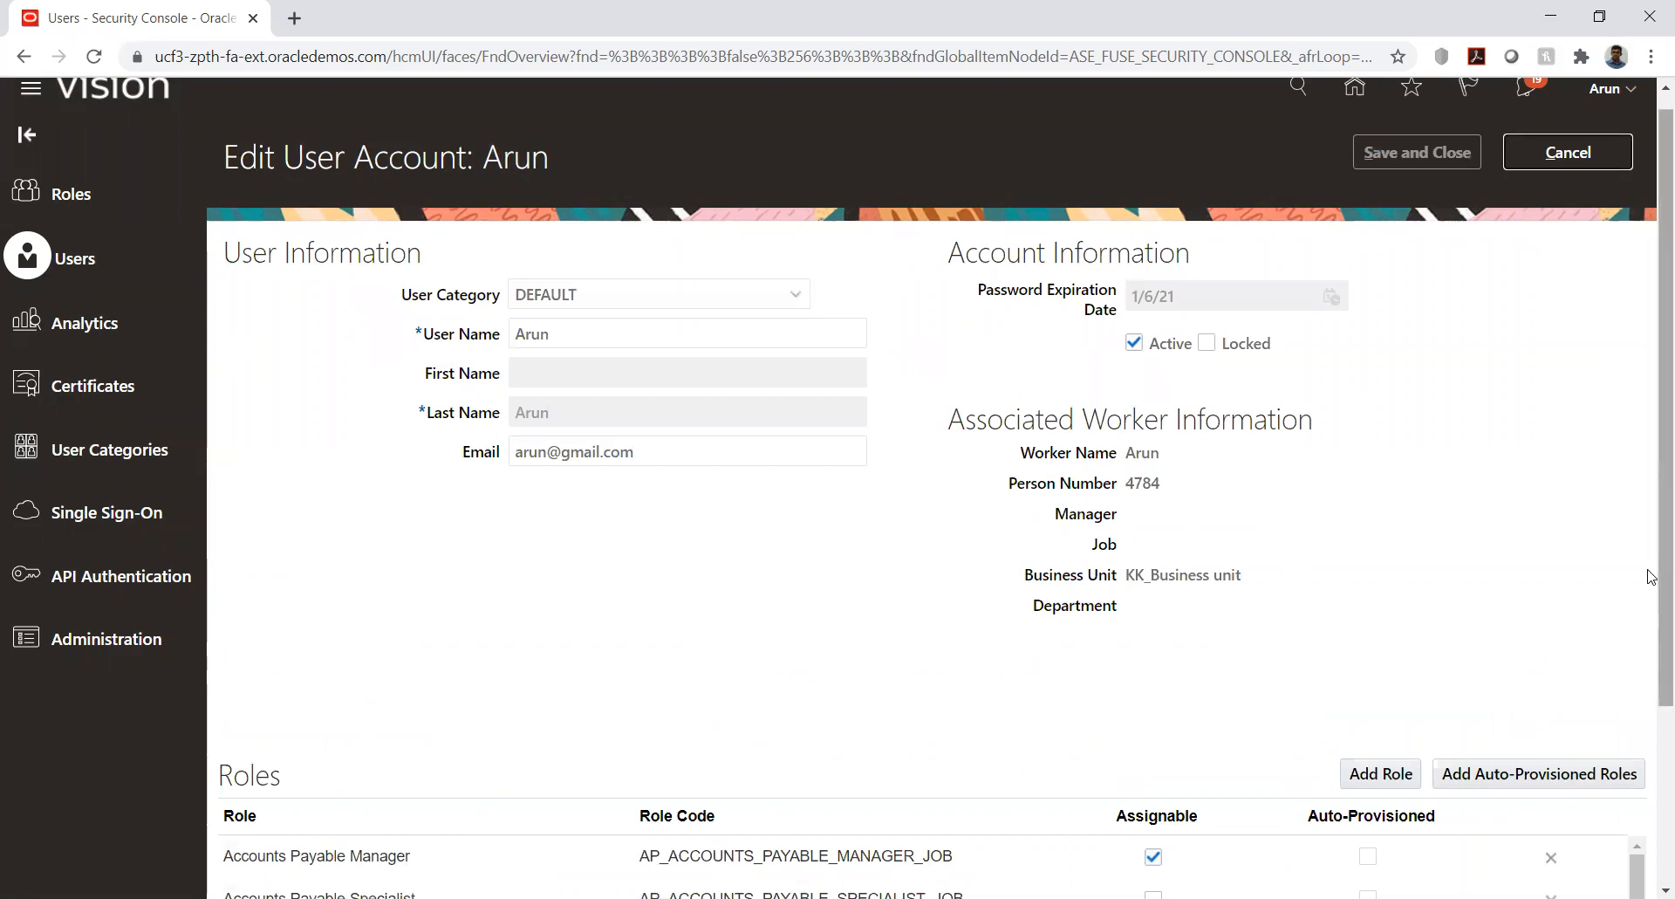
scroll(1651, 698, "down", 3)
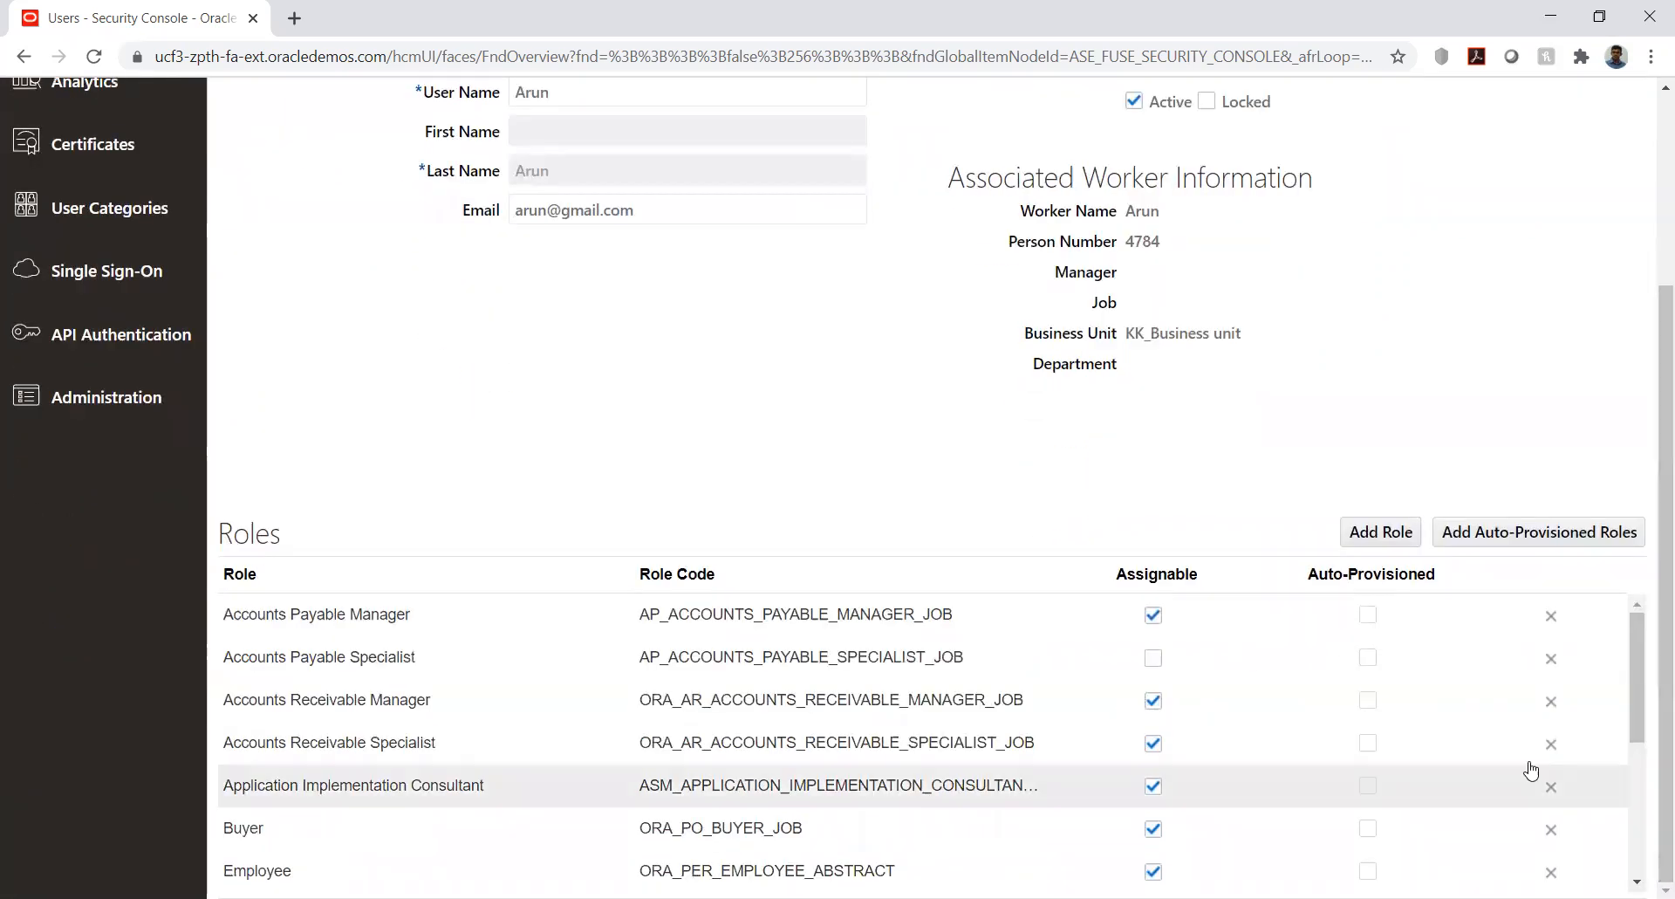
left_click(1354, 534)
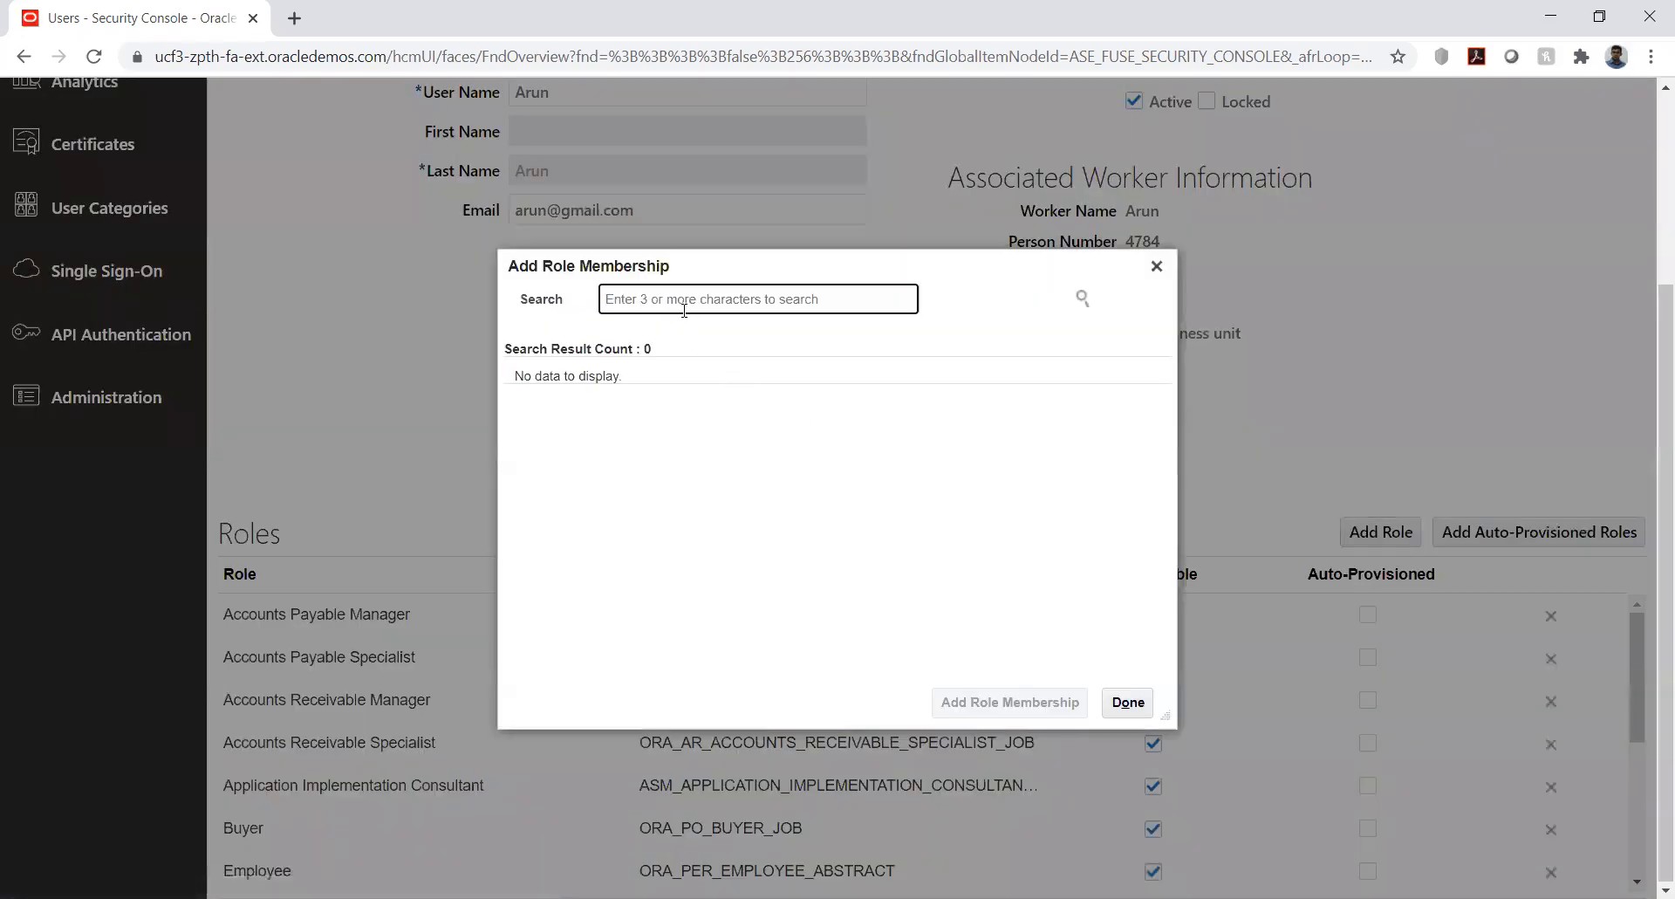
type("emp")
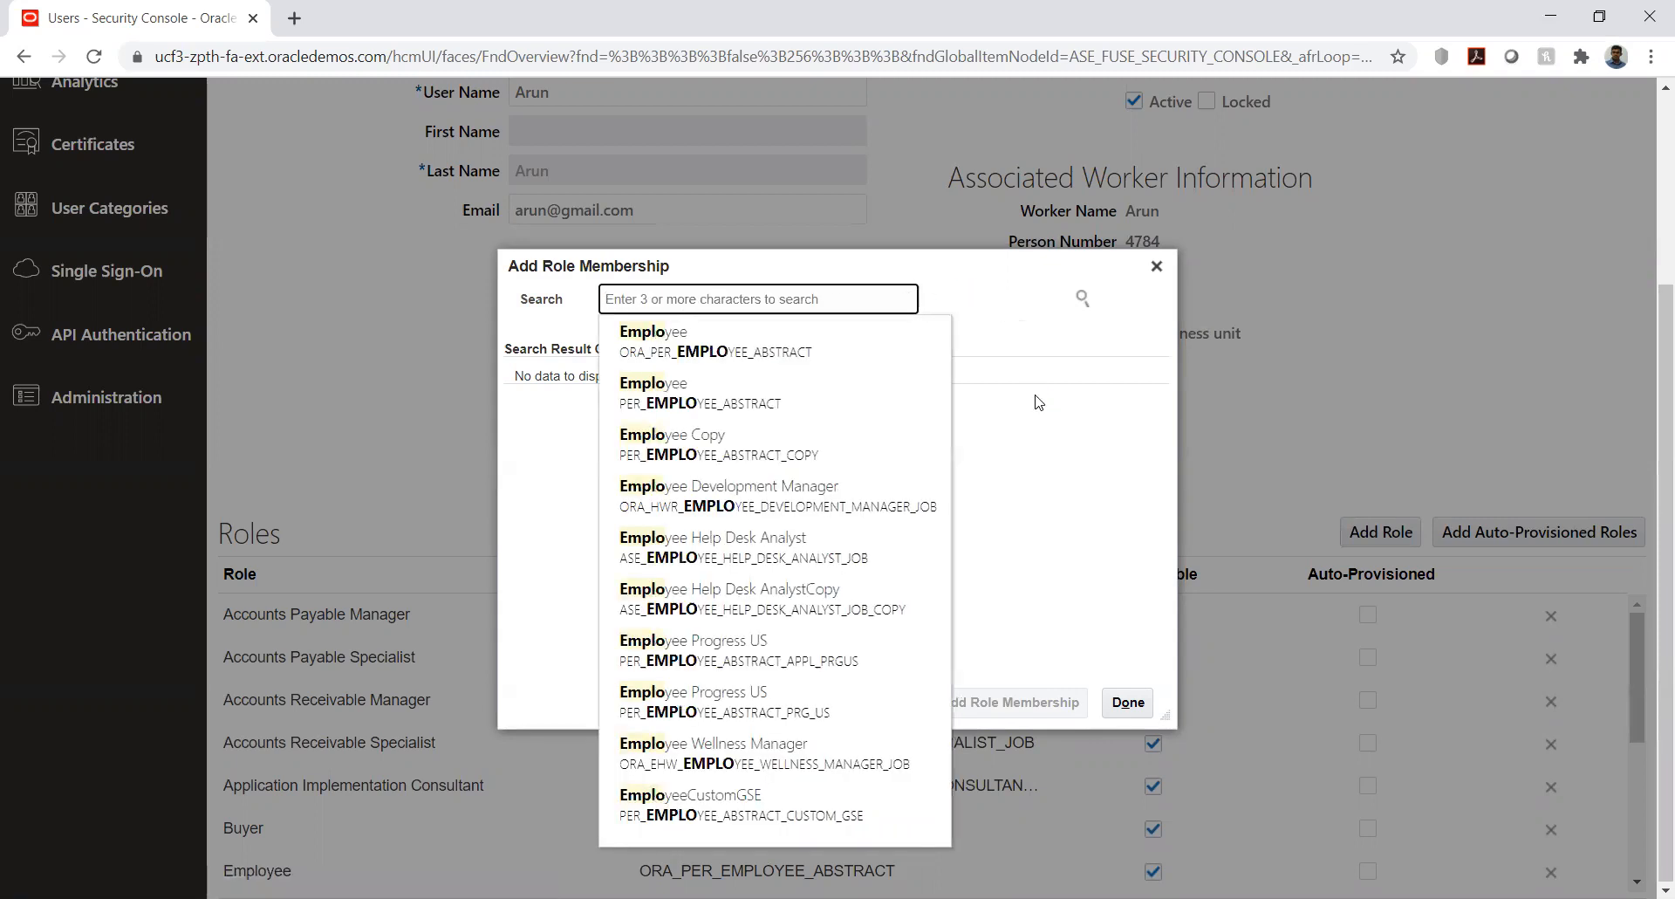
left_click(1156, 266)
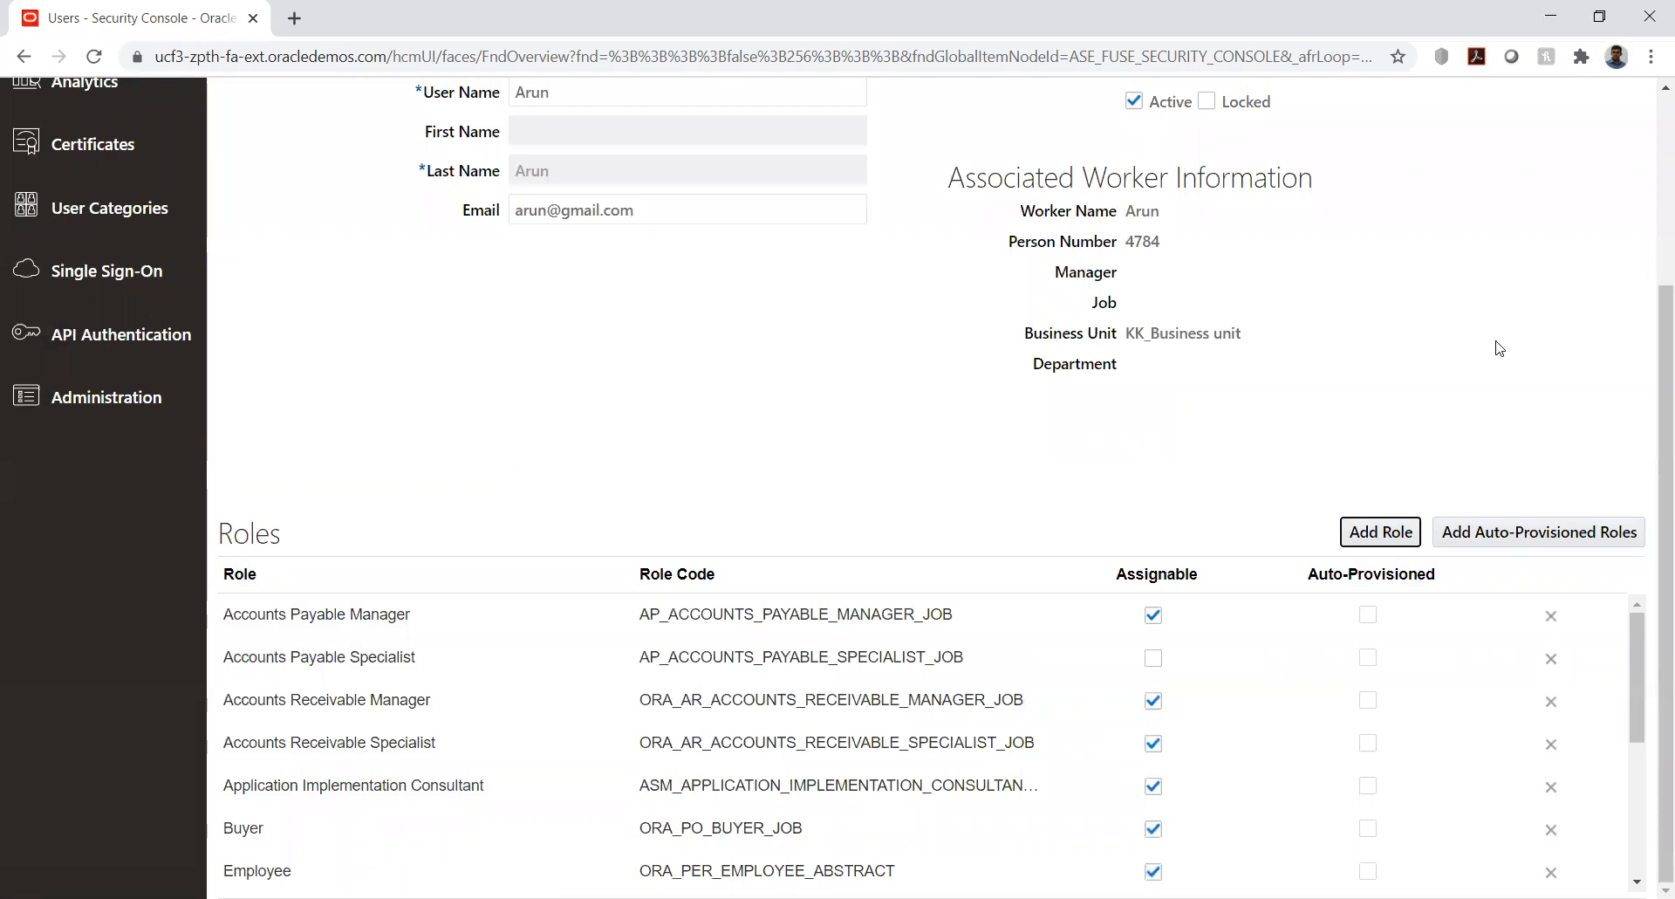
left_click_drag(1658, 387, 1651, 155)
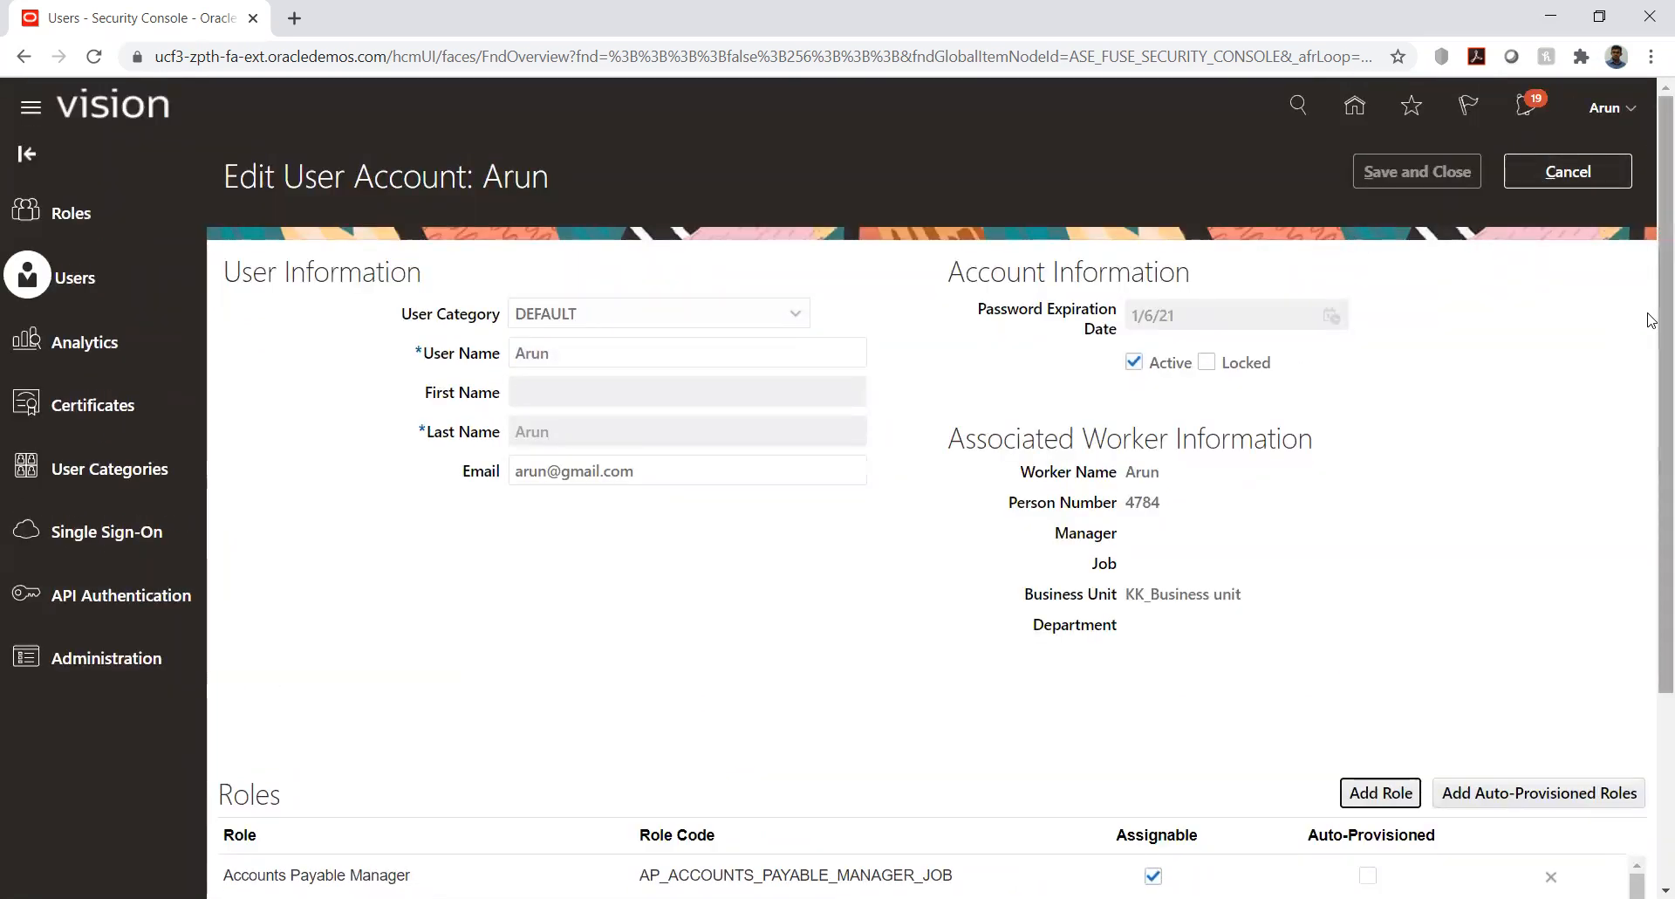
mouse_move(1651, 320)
left_mouse_down()
mouse_move(1652, 523)
mouse_move(1652, 294)
left_mouse_up()
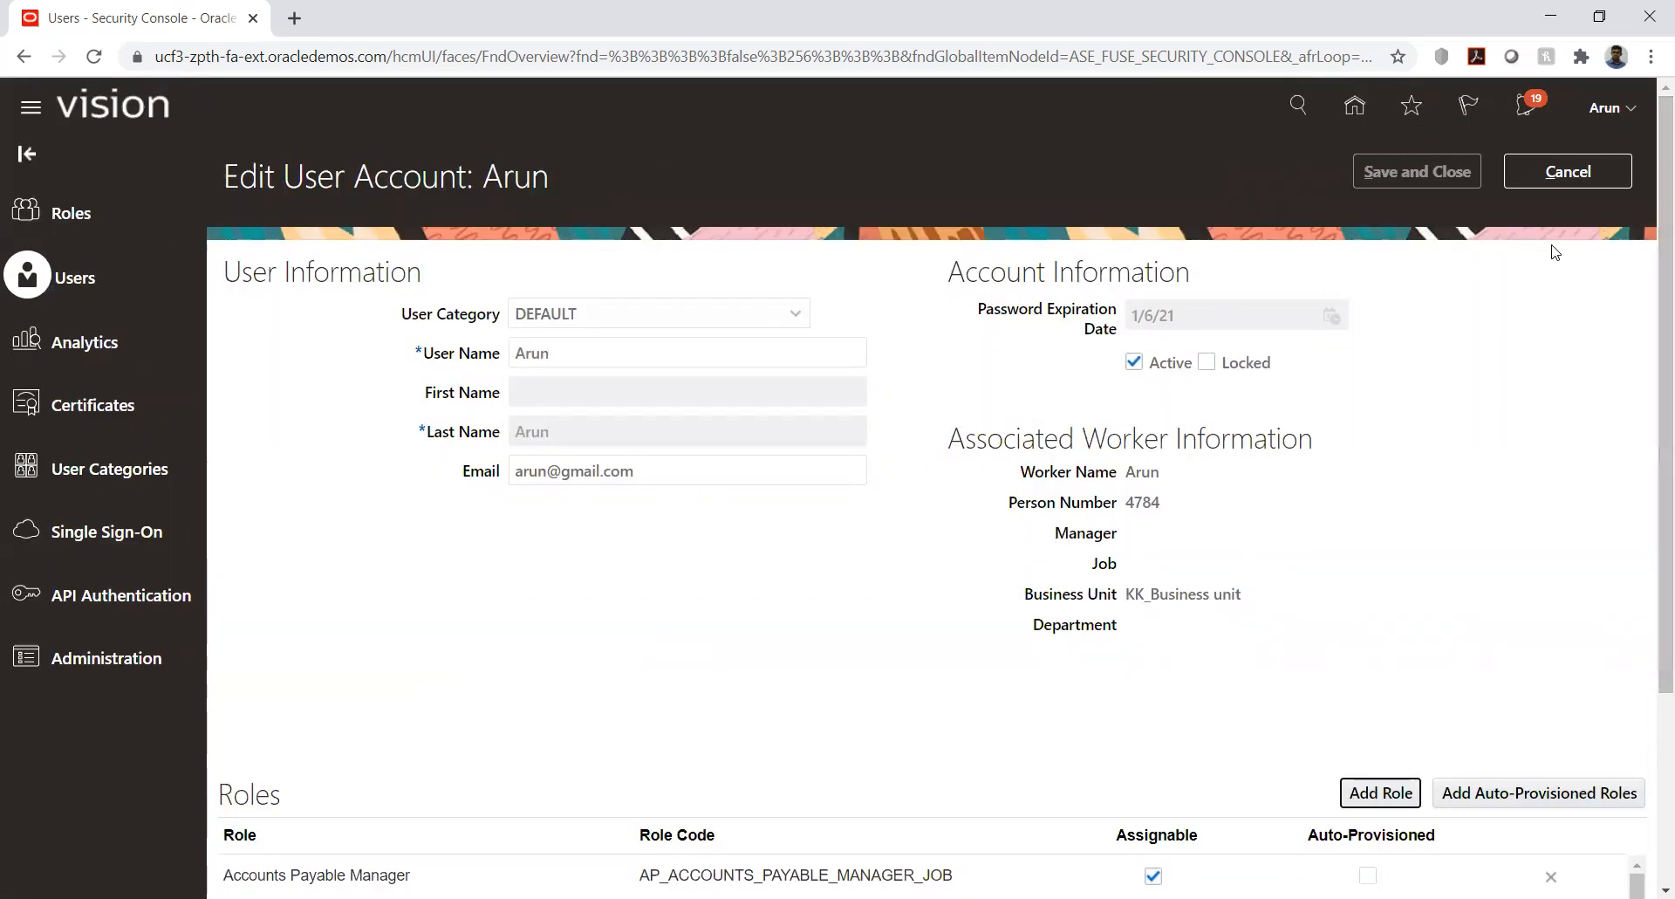
left_click(1568, 171)
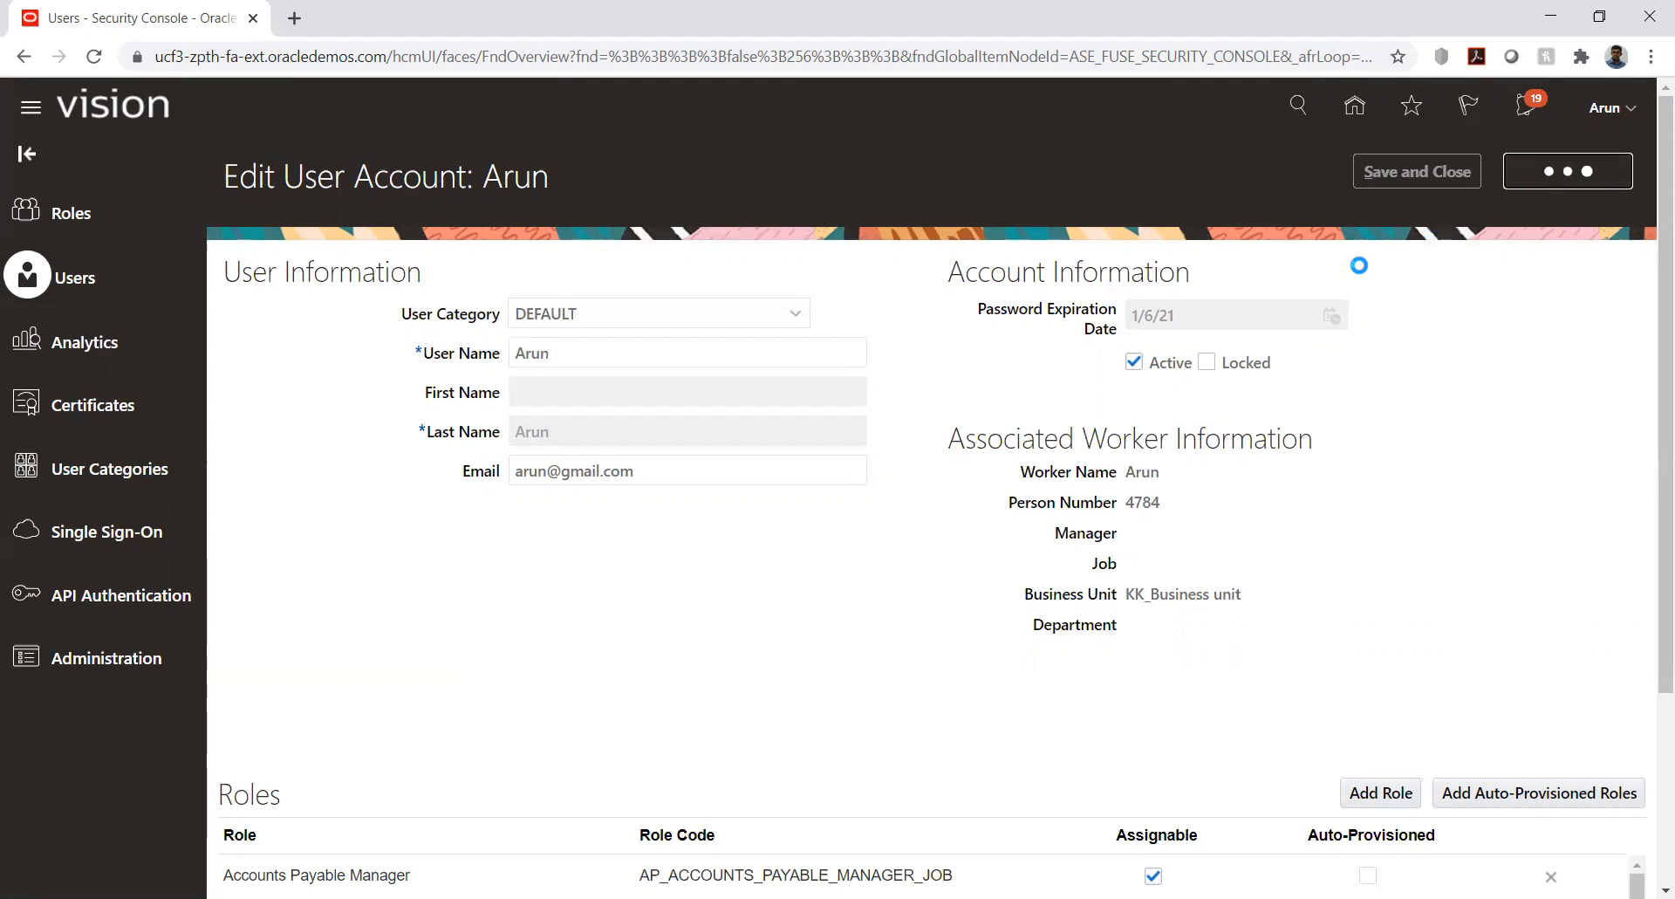
left_click(1586, 174)
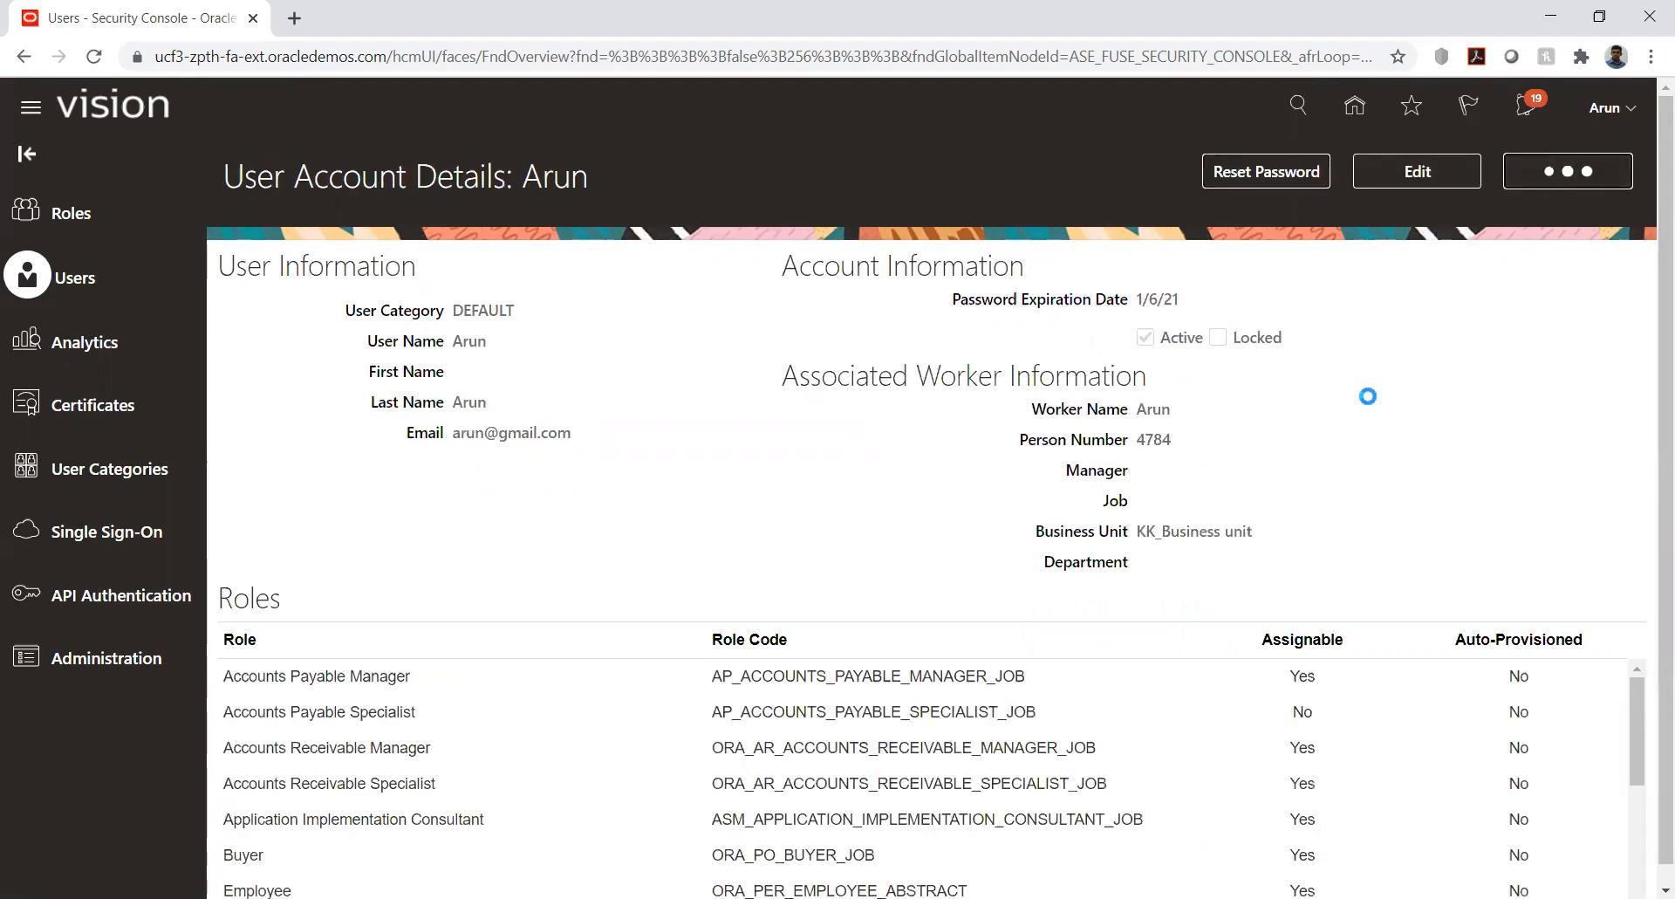
Open Setup and Maintenance from the home page and switch the setup offering to Financials.
left_click(1355, 105)
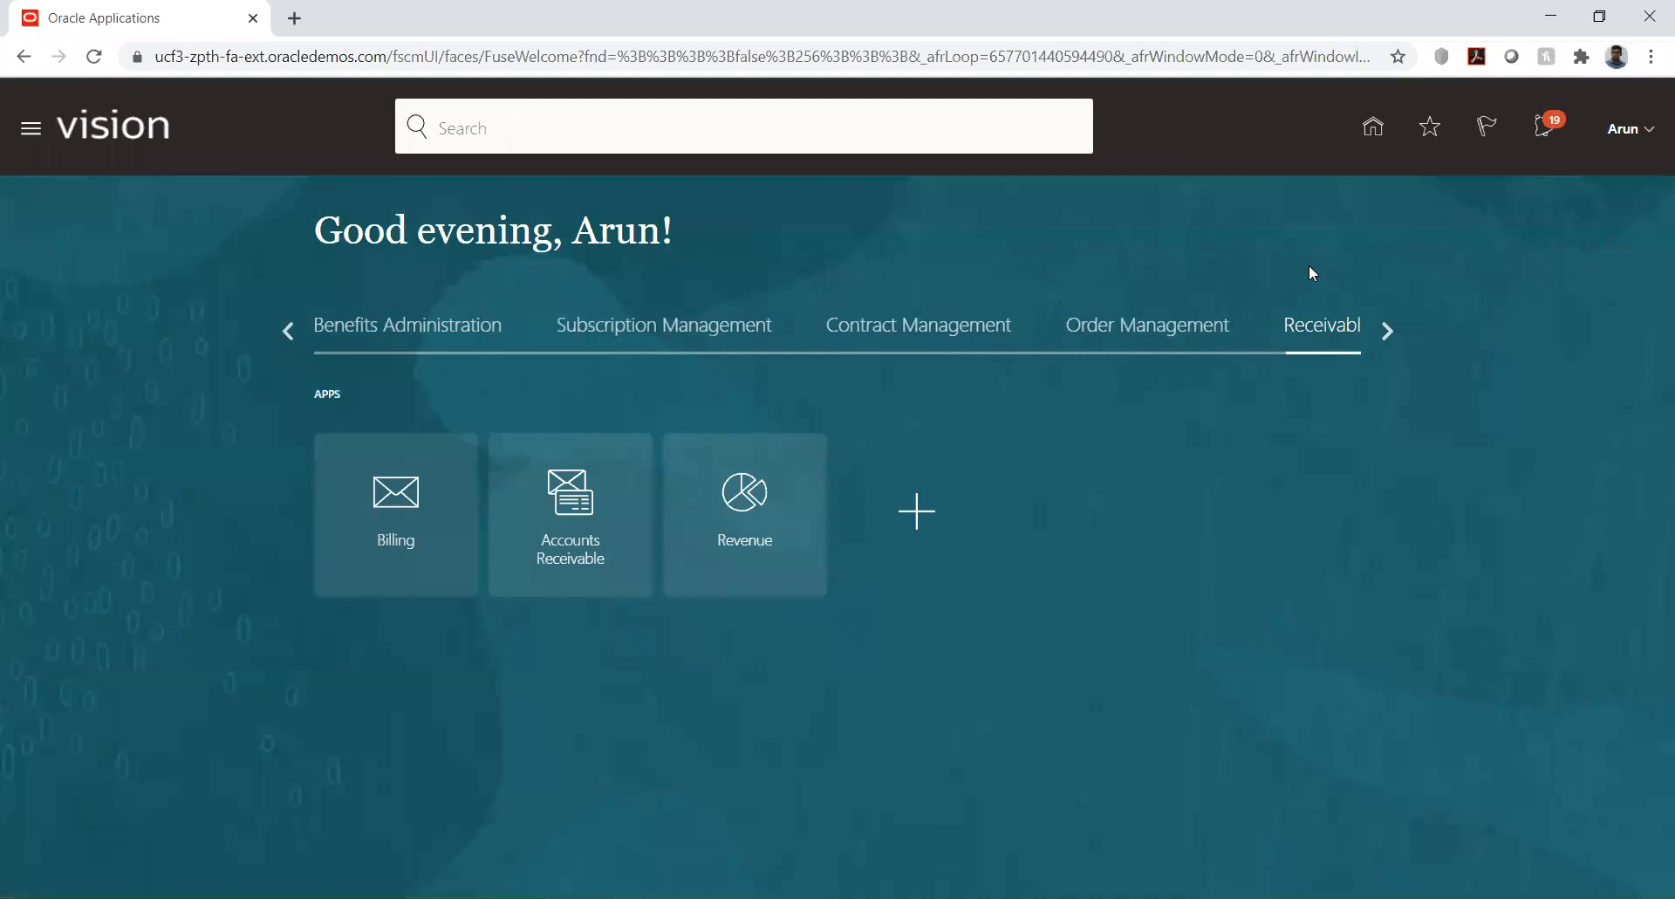
left_click(1625, 133)
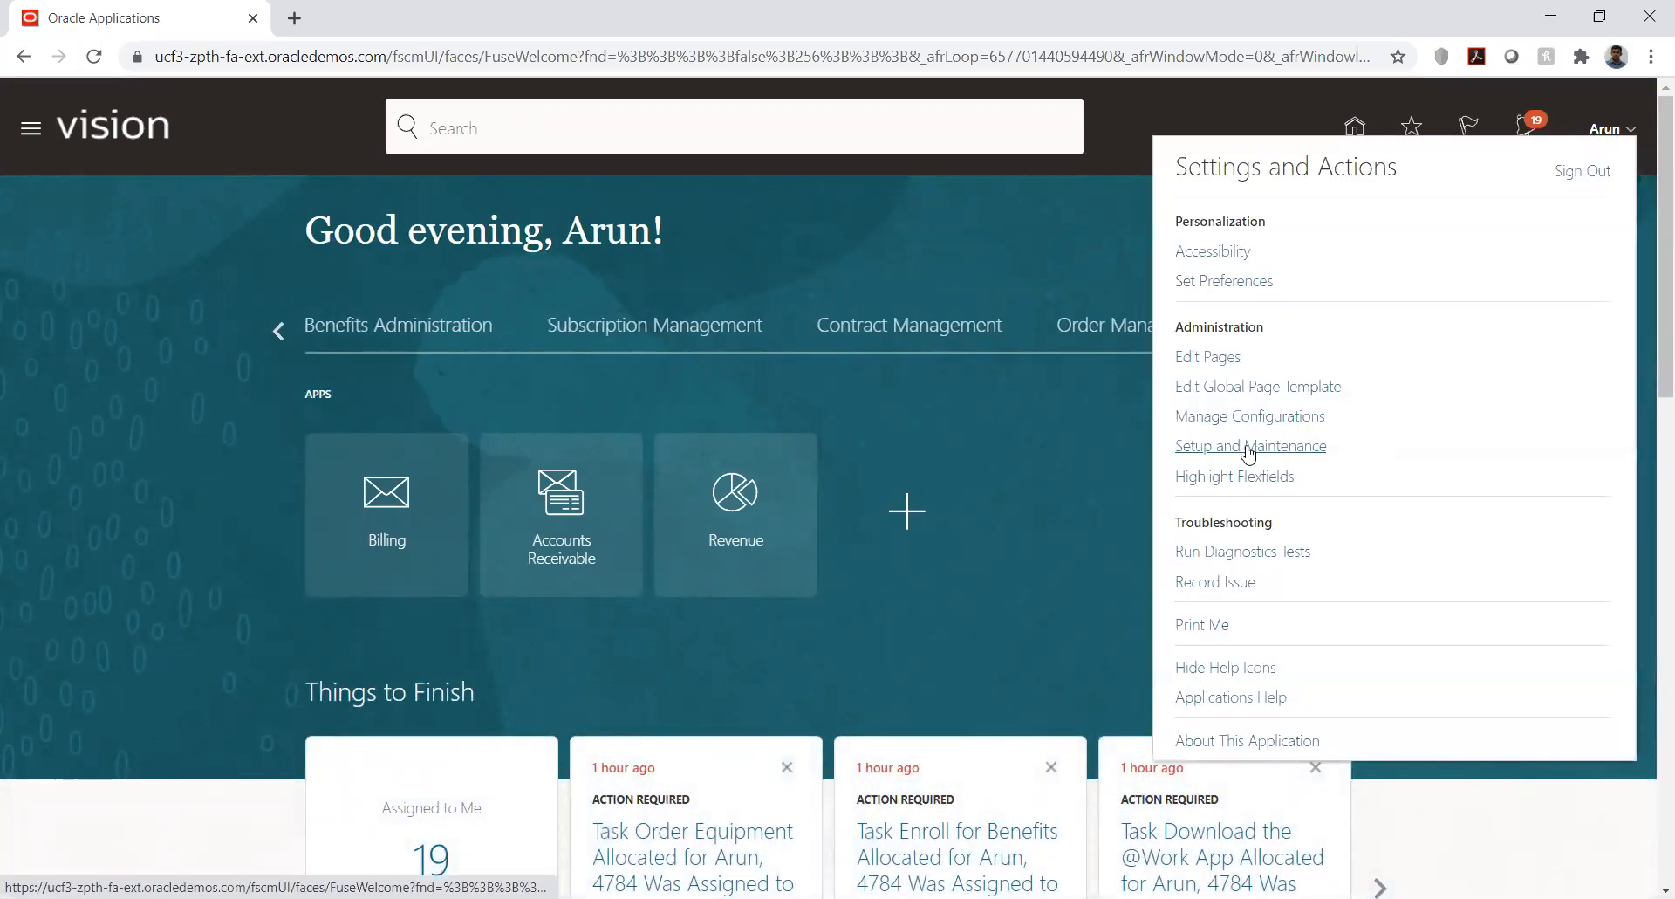
left_click(1238, 451)
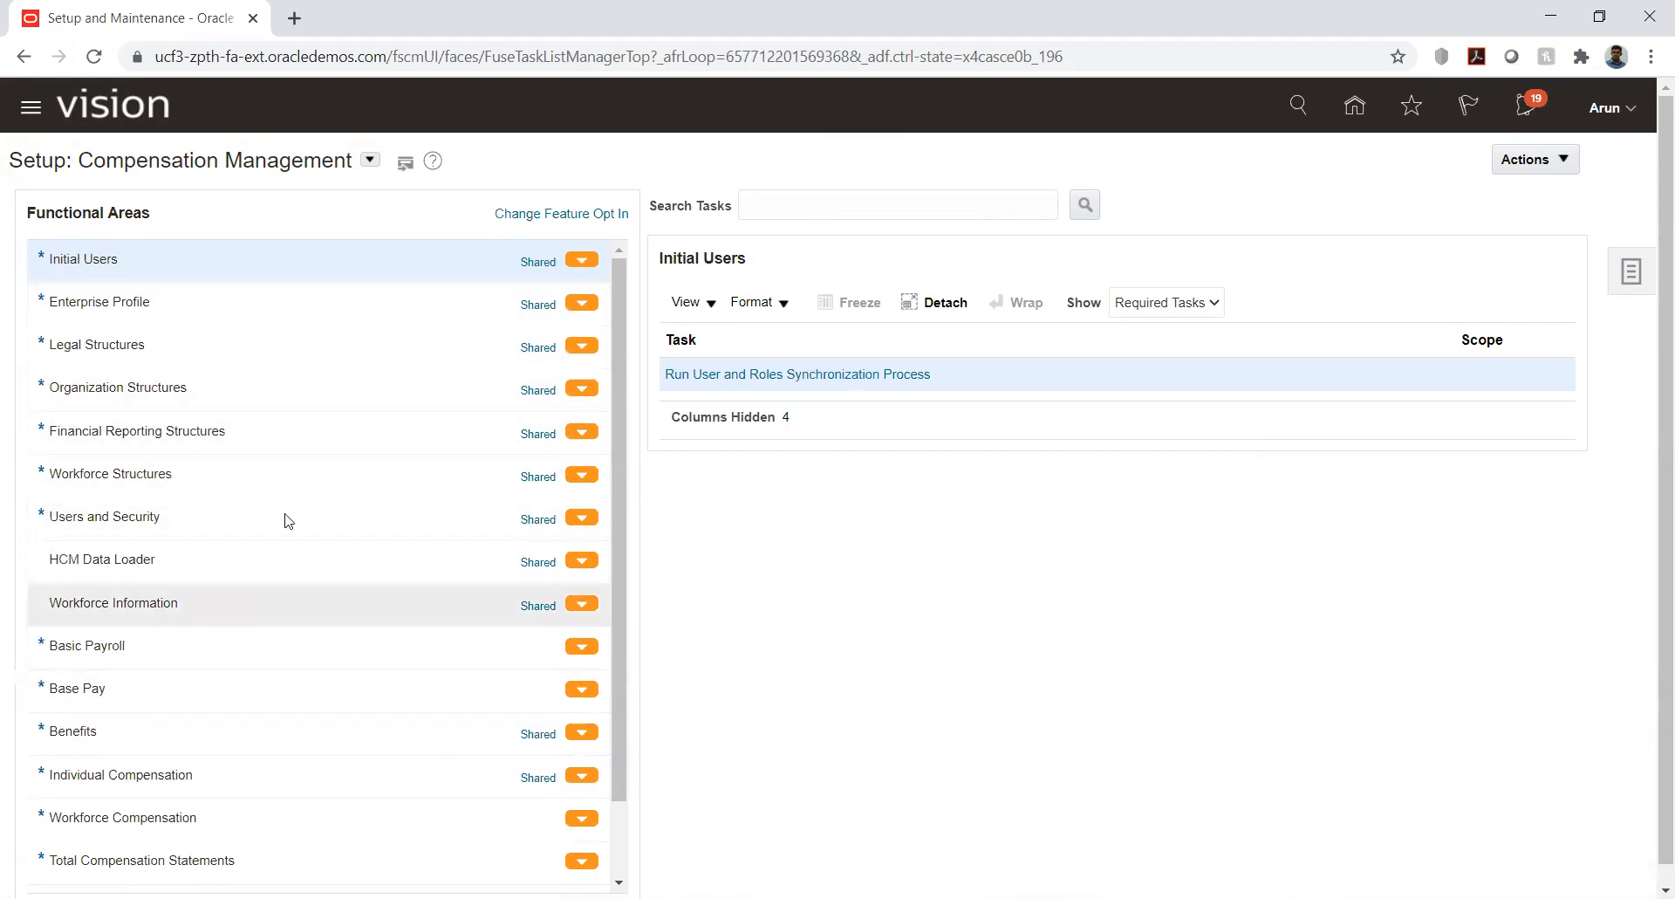
left_click(370, 160)
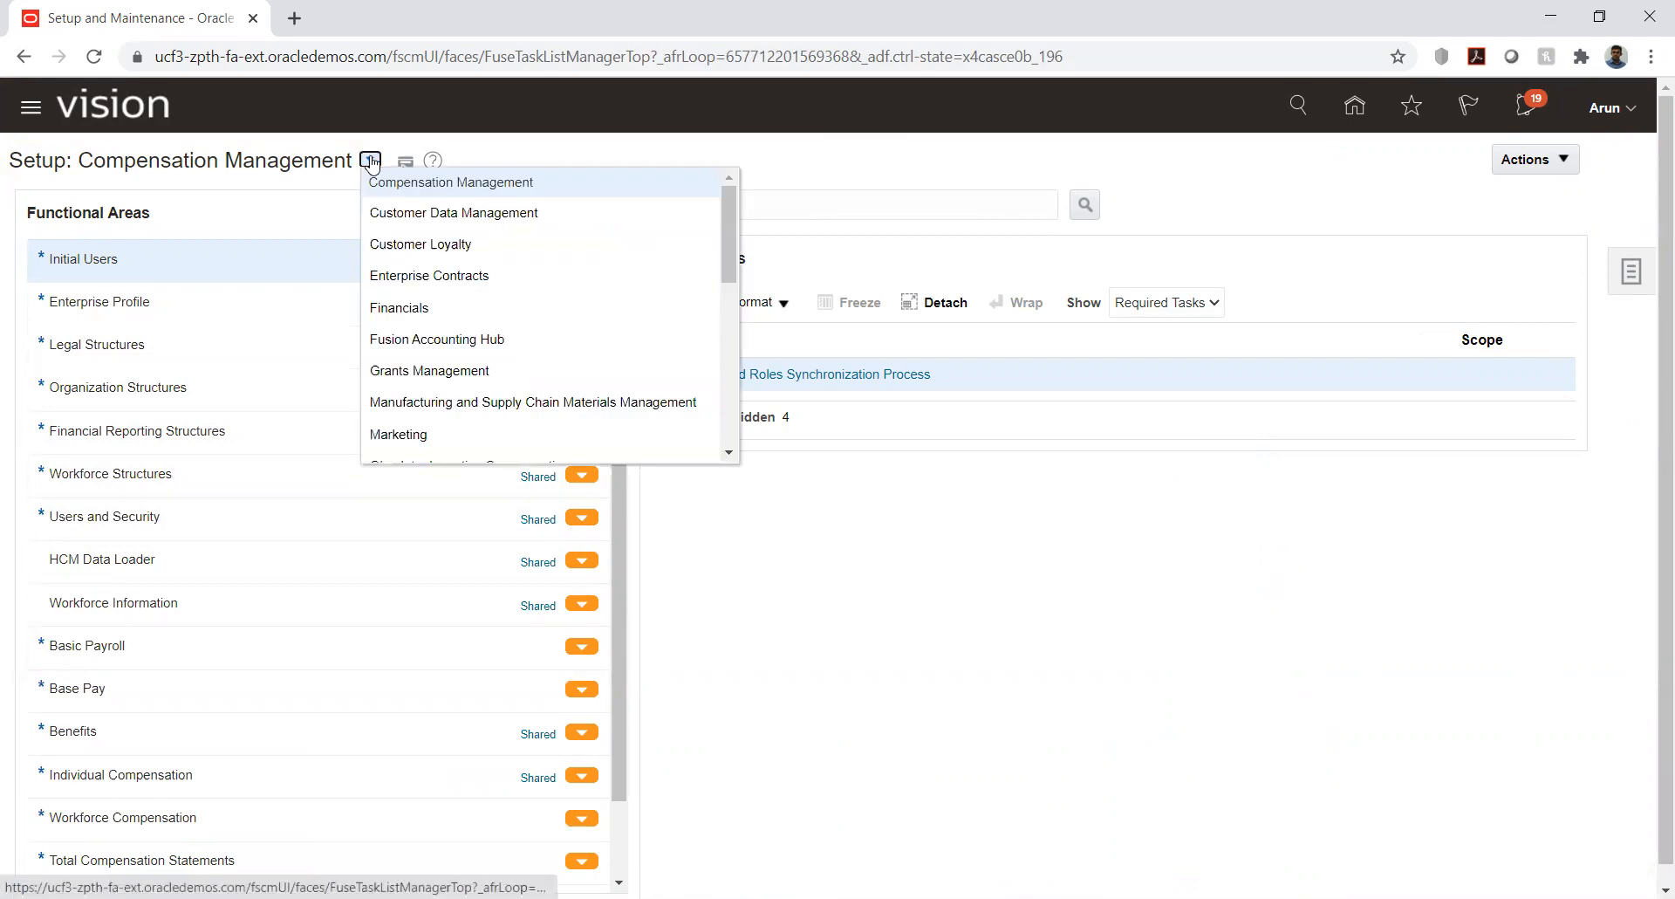
left_click(443, 316)
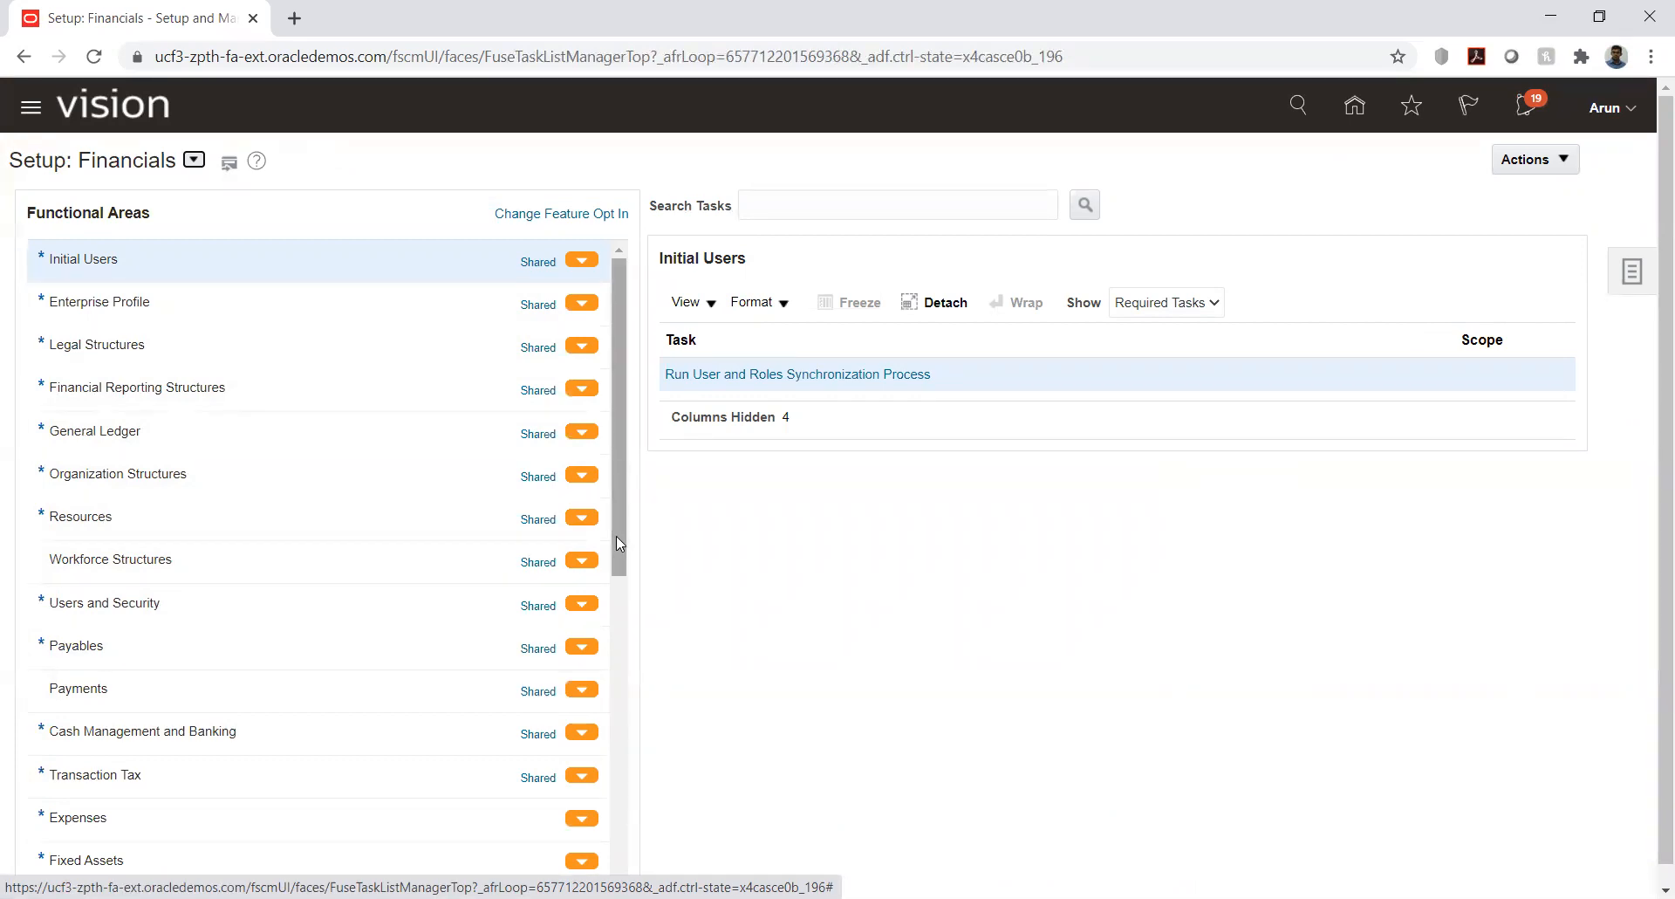
Review the Financials functional areas and open the Manage Implementation Projects task.
left_click_drag(615, 535, 588, 723)
left_click(1629, 287)
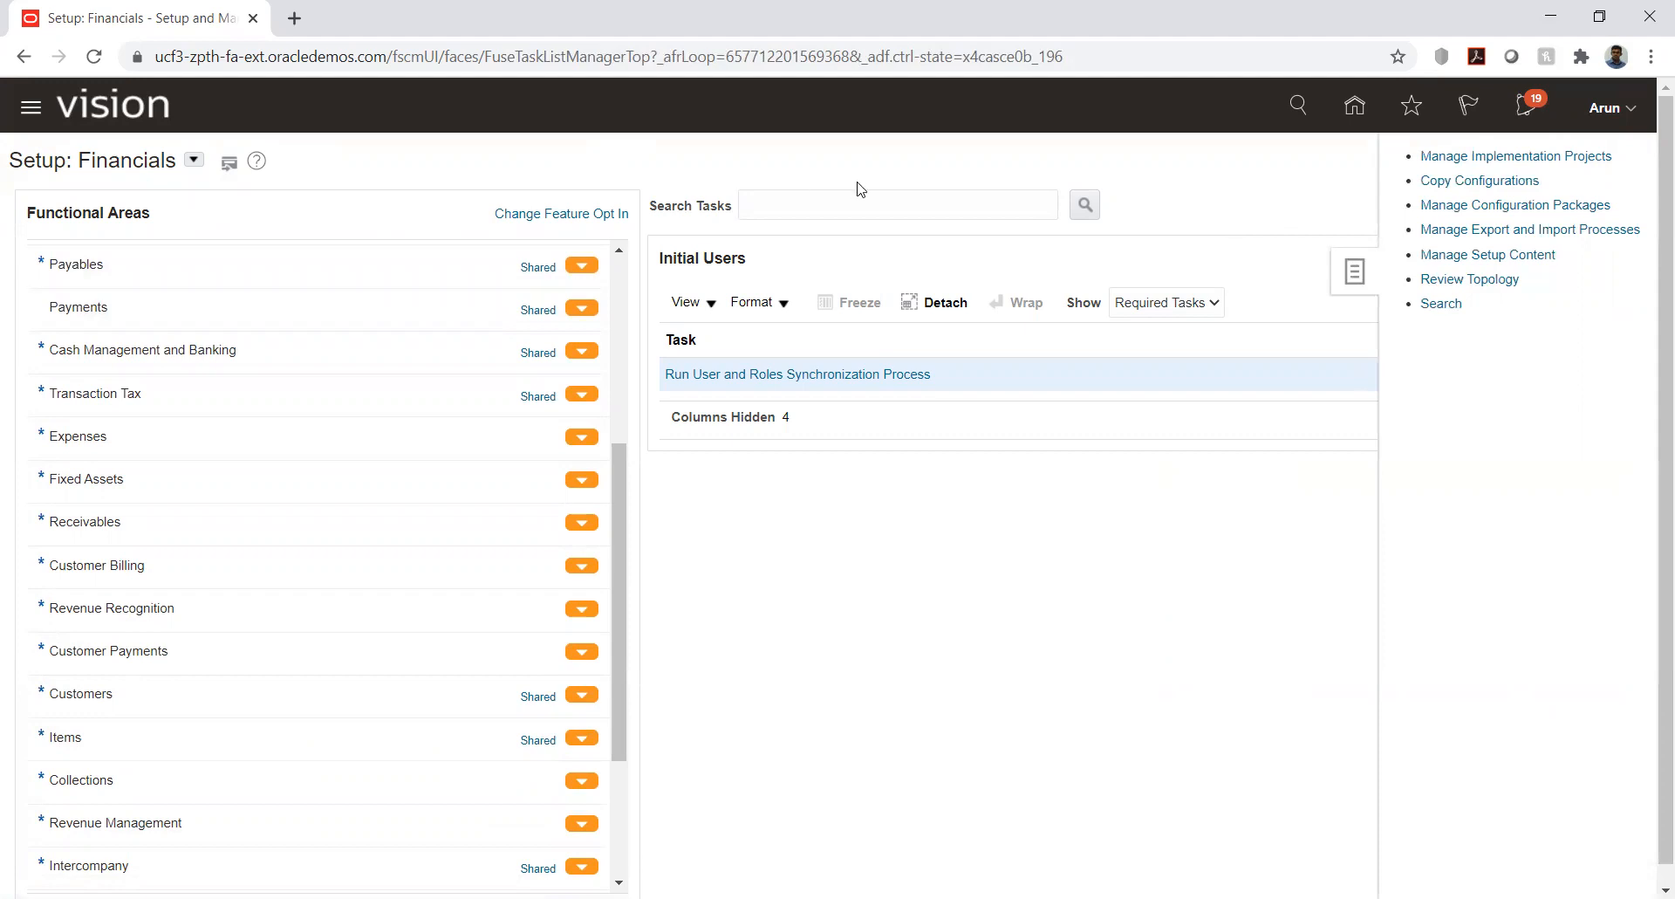
left_click(1458, 157)
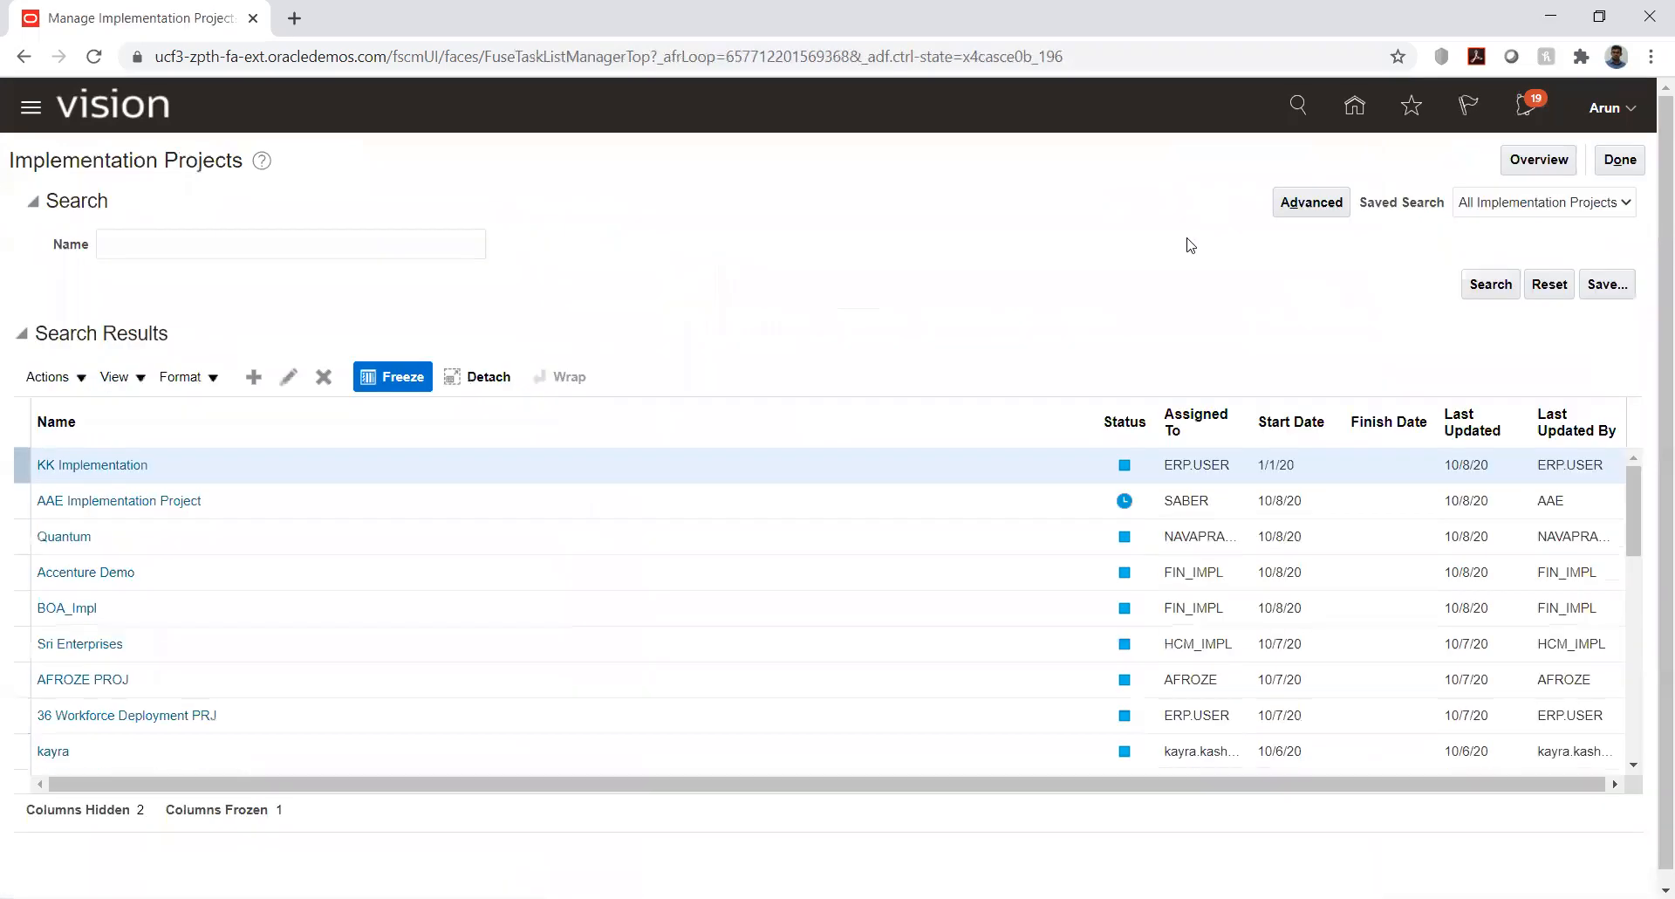
Create a new implementation project named "HW Implementation".
left_click(253, 377)
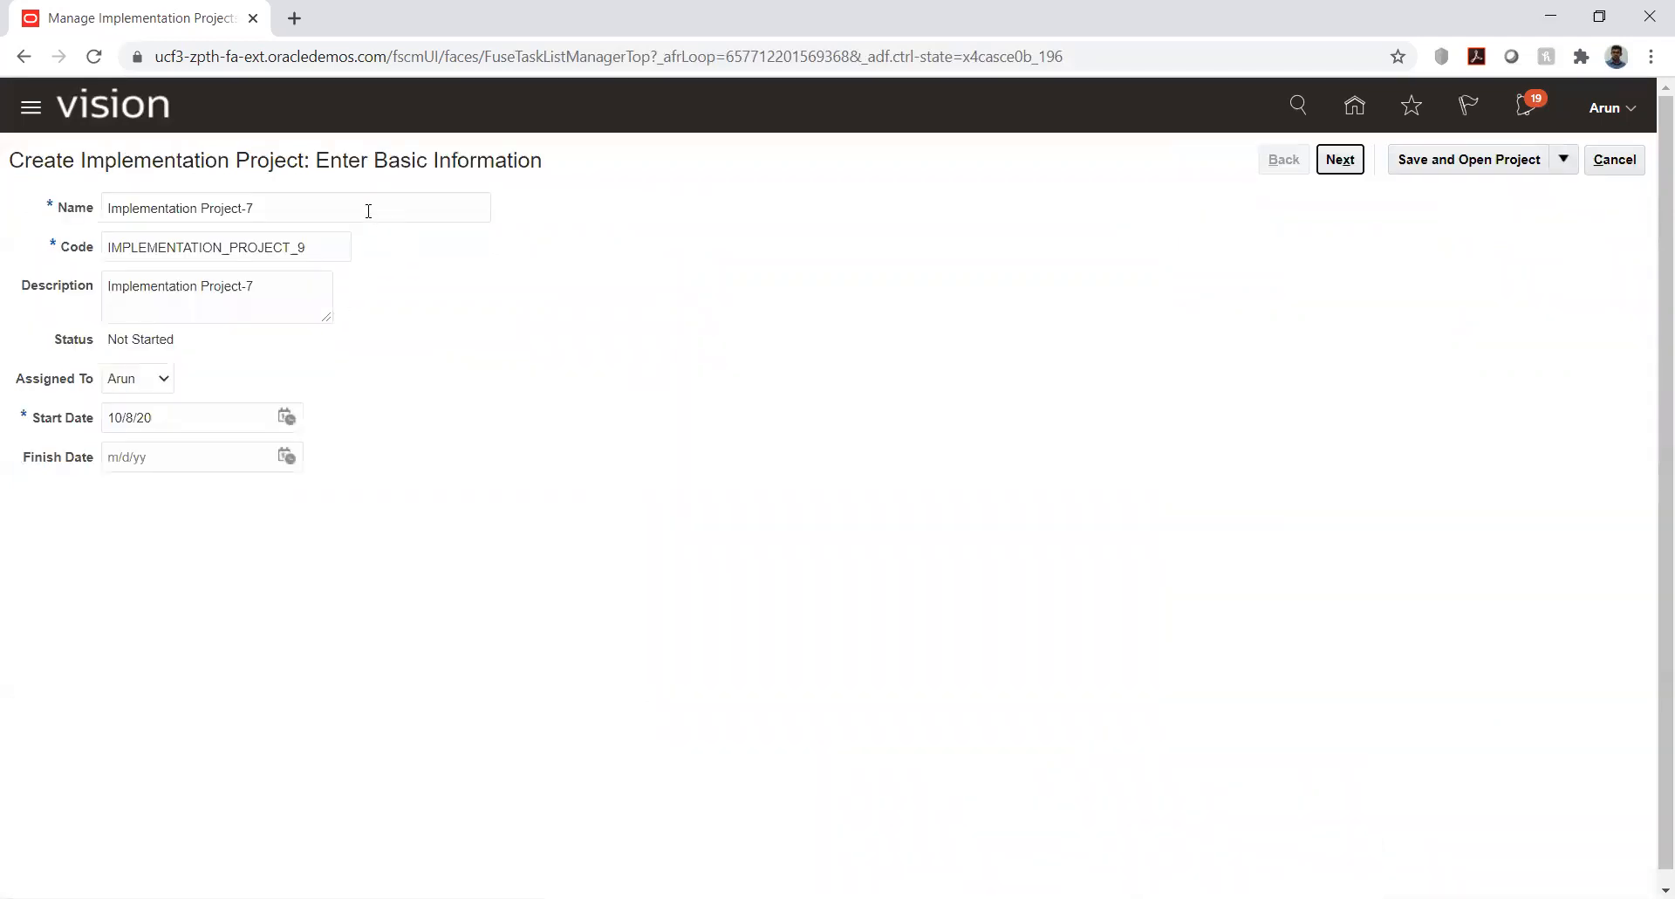
left_click(351, 207)
key("ctrl+a")
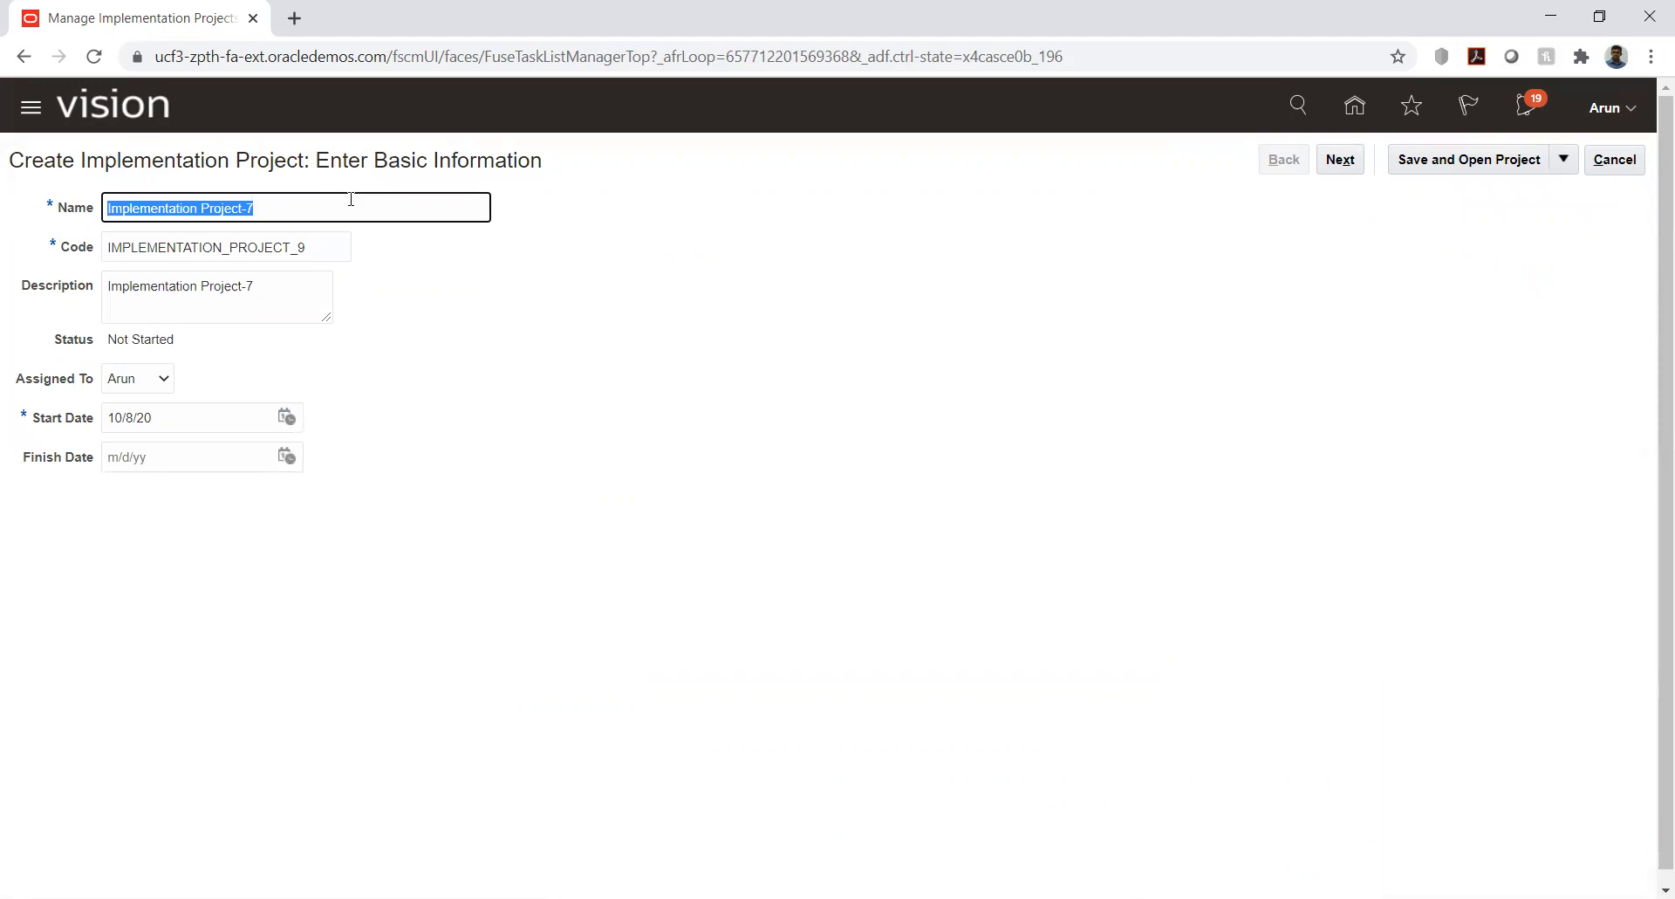
type("HW Imp")
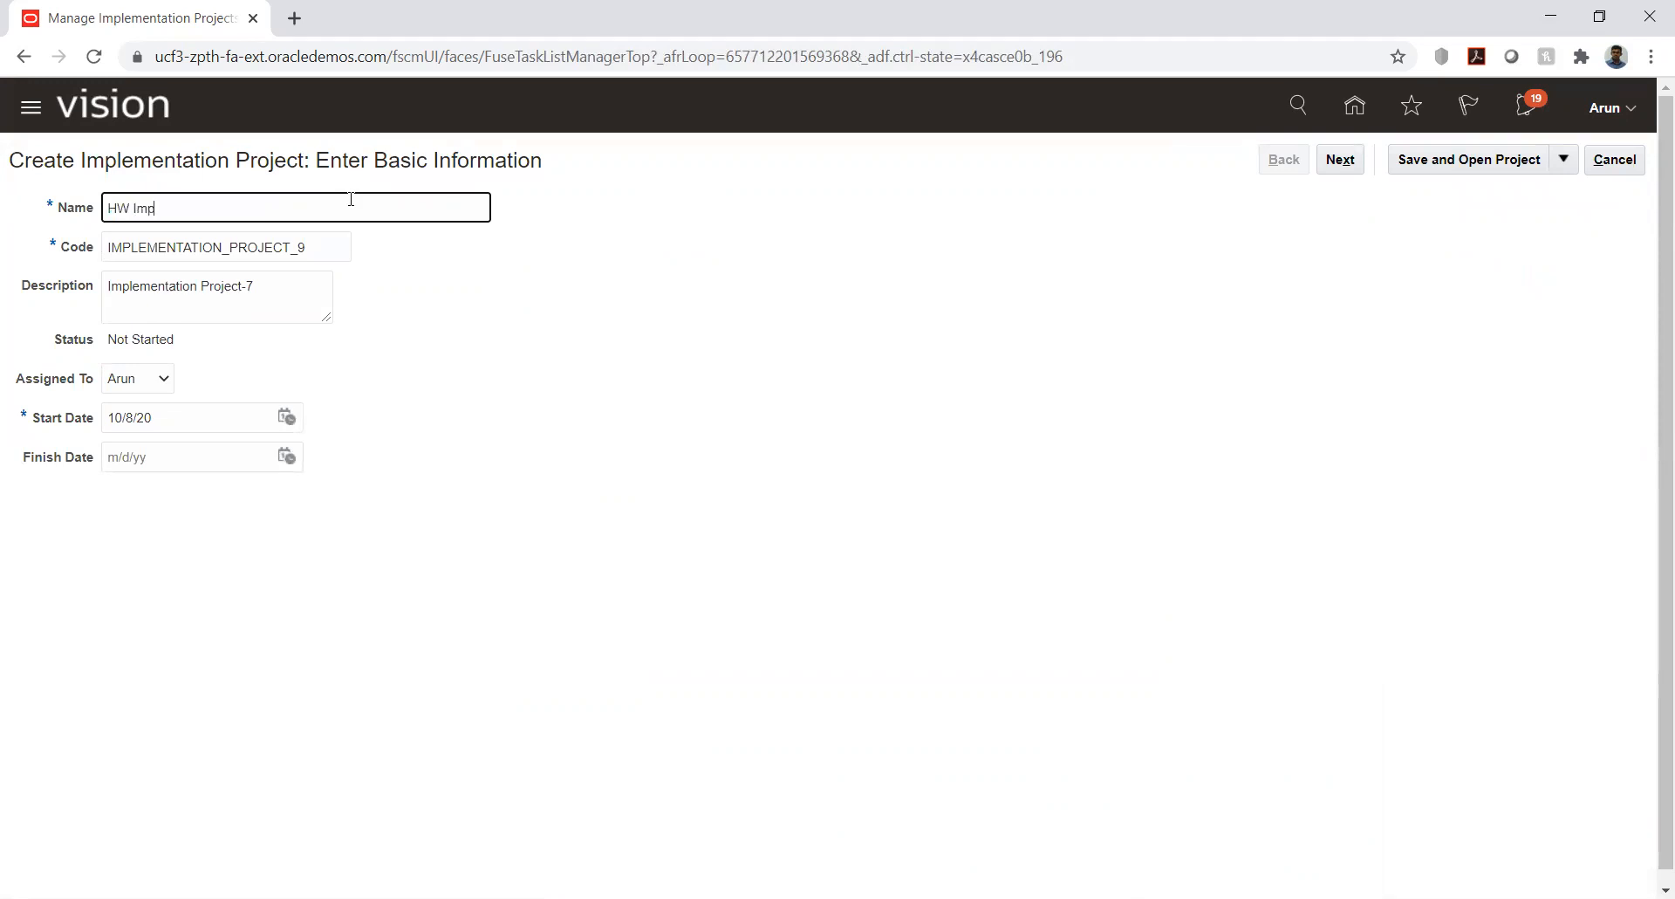
type("lementation")
key("Tab")
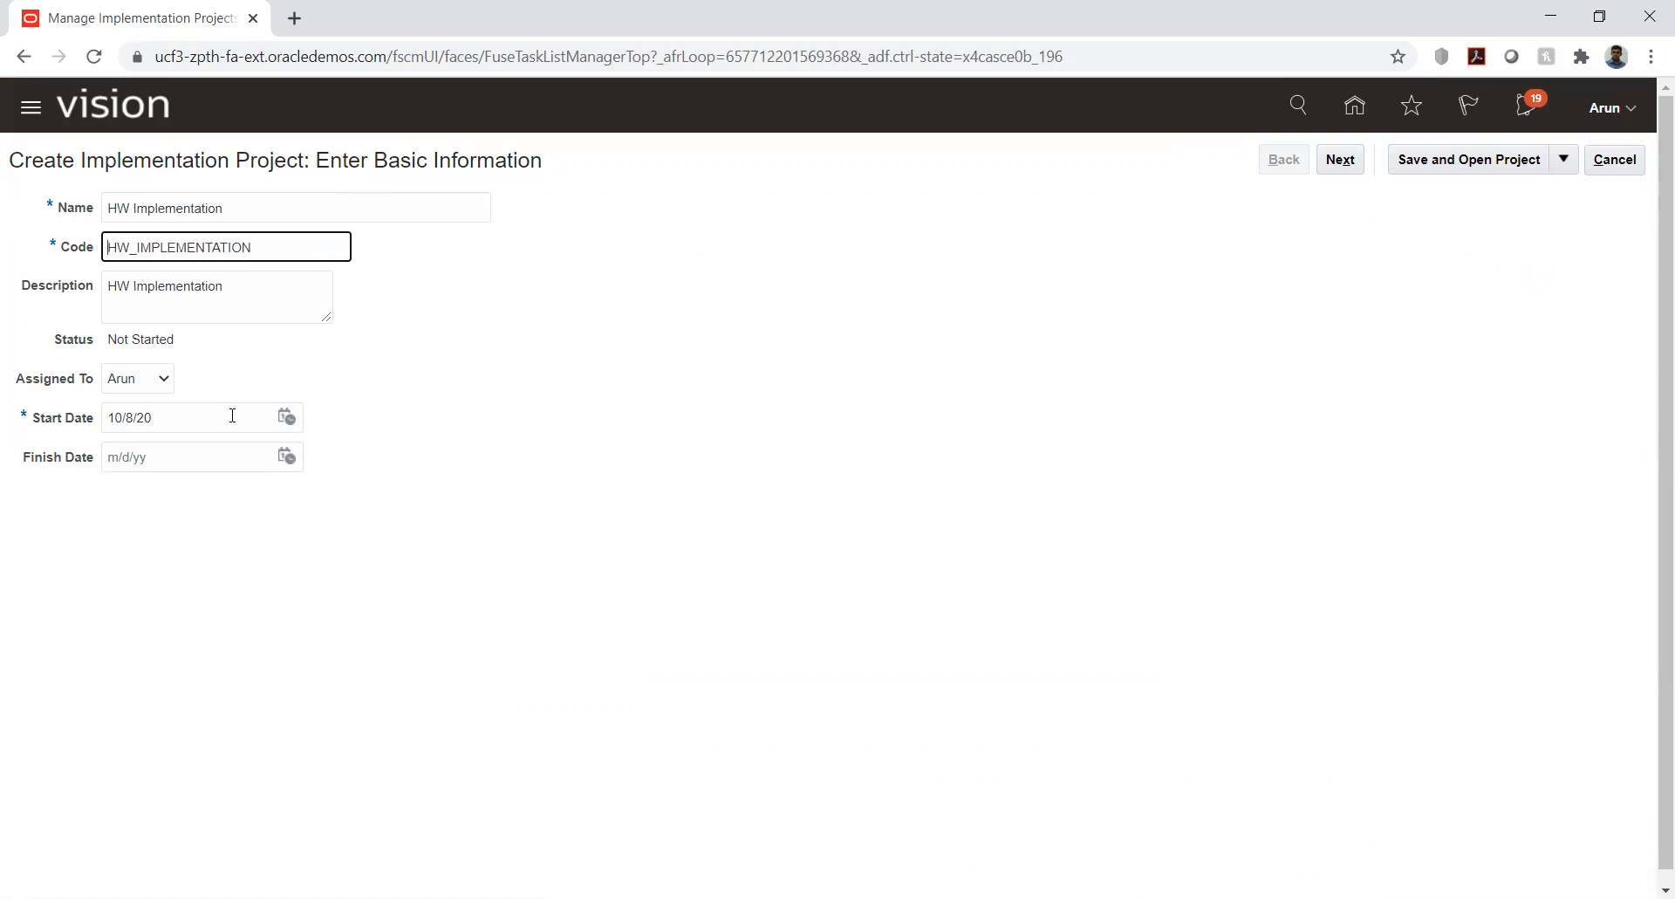
Set the project's start date to 1/1/20 and continue to the selection of offerings.
left_click(286, 417)
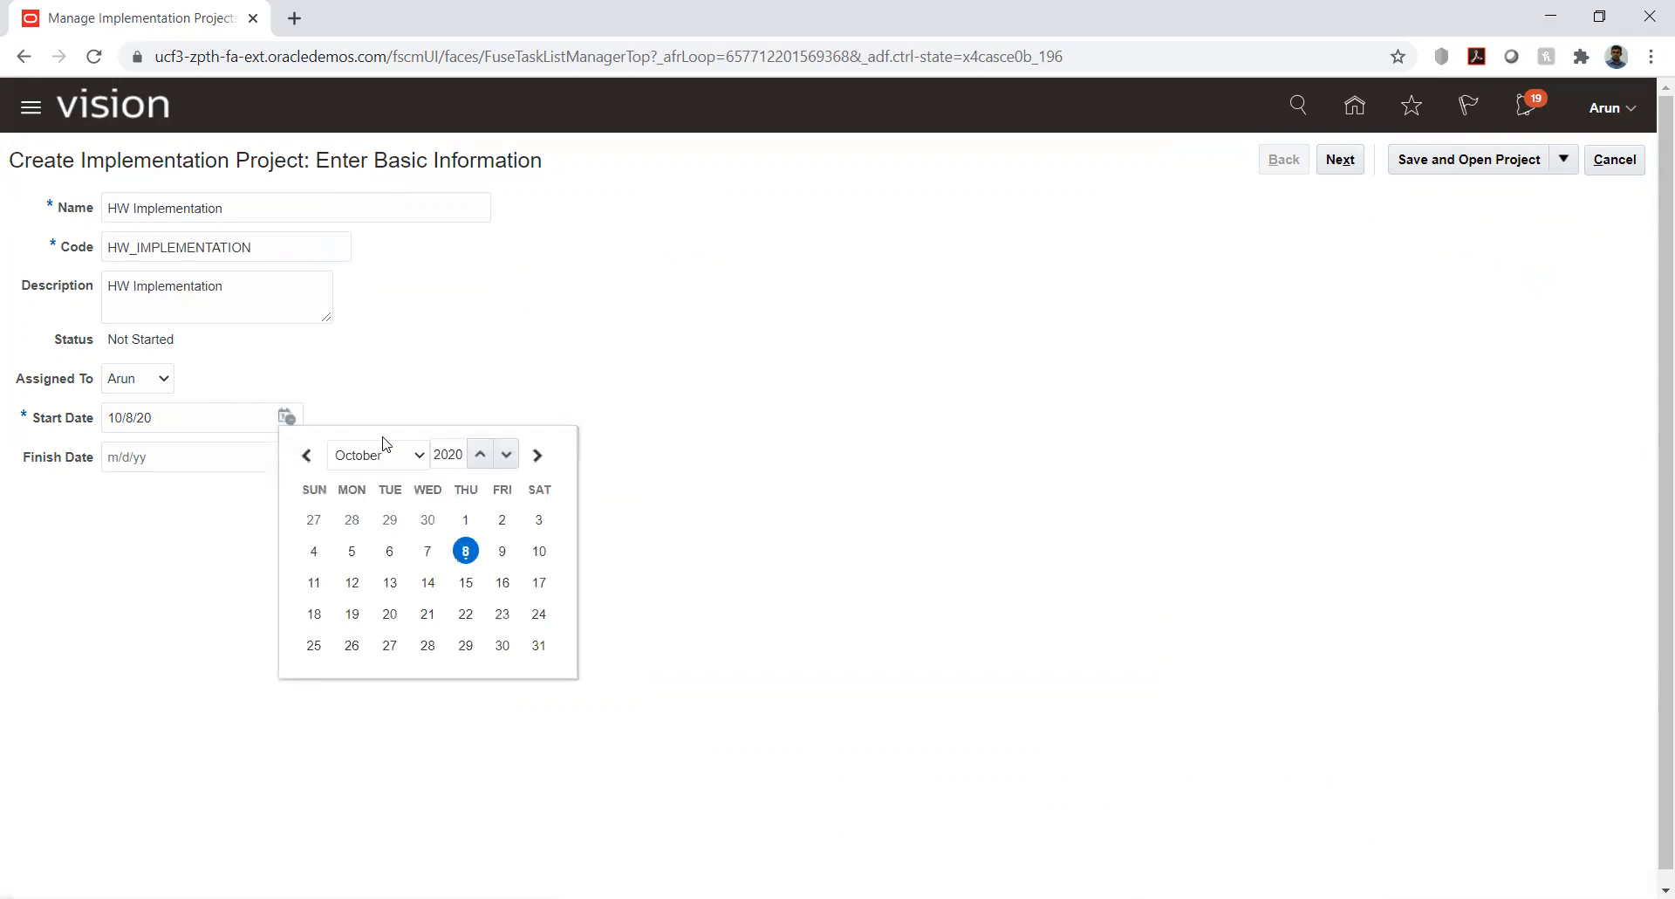
left_click(390, 464)
left_click(387, 485)
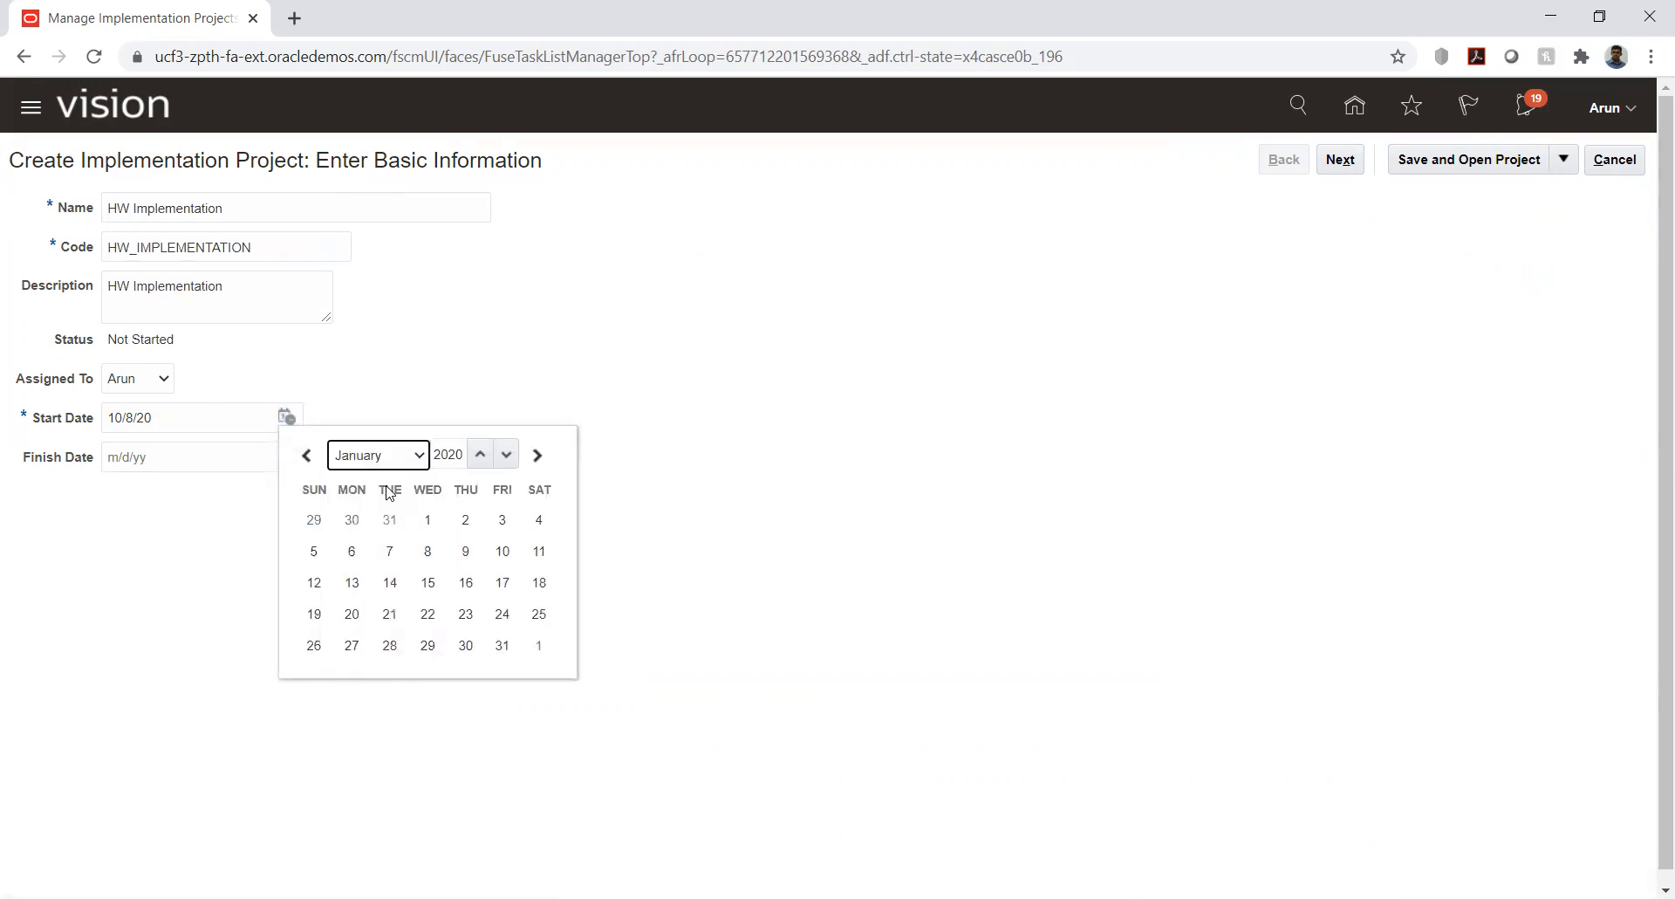
left_click(428, 521)
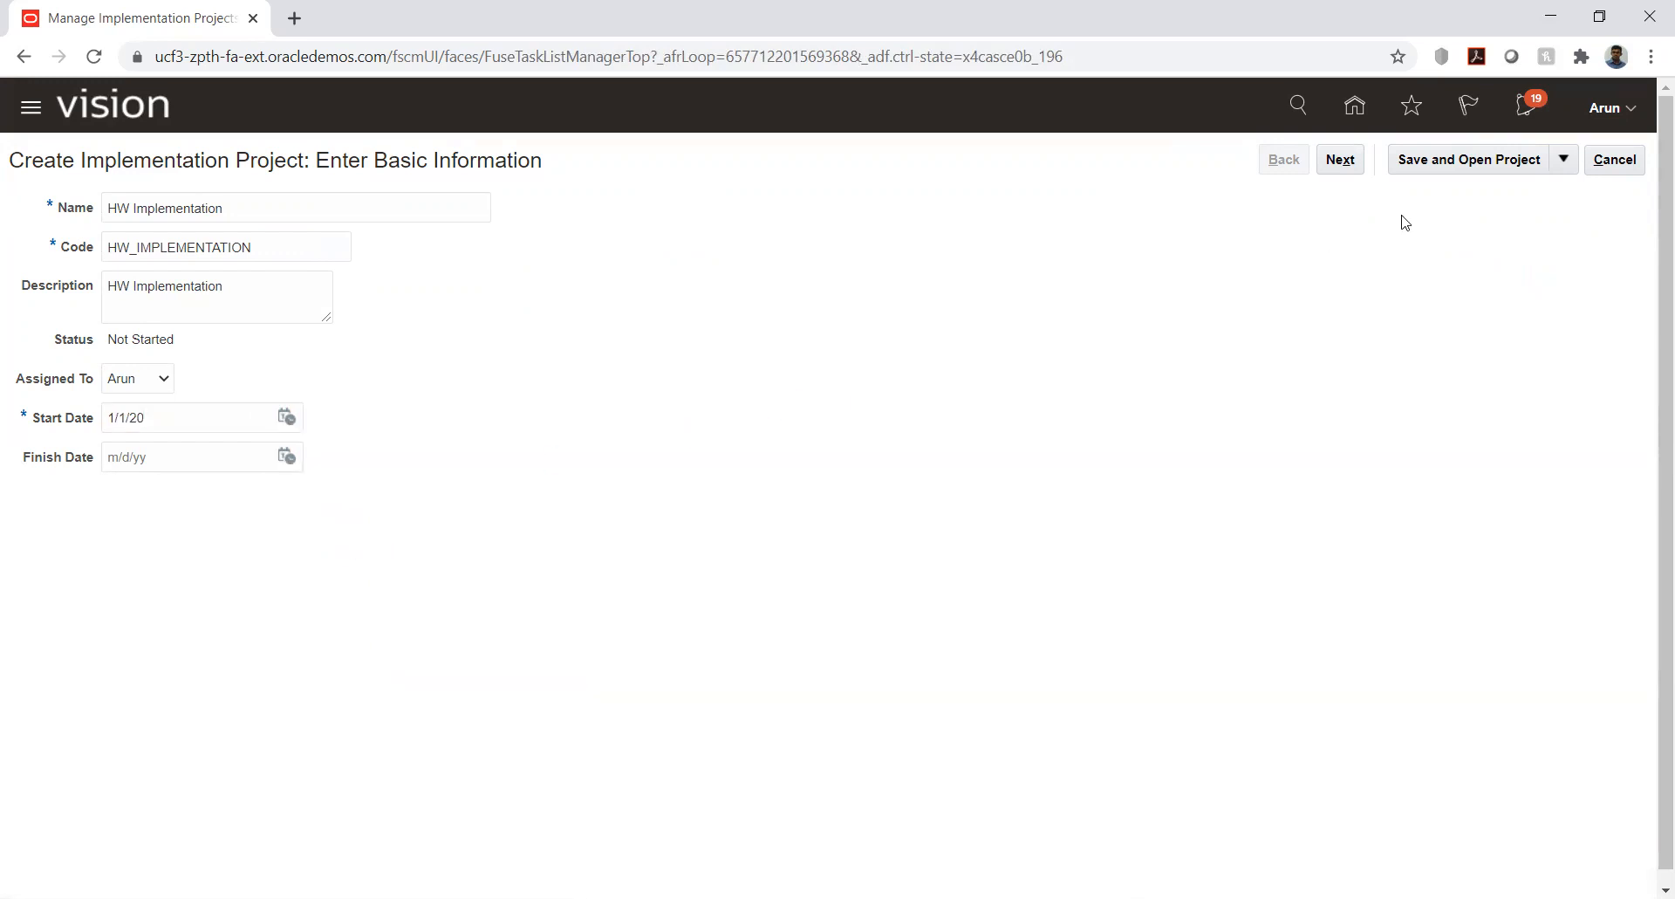
left_click(1335, 162)
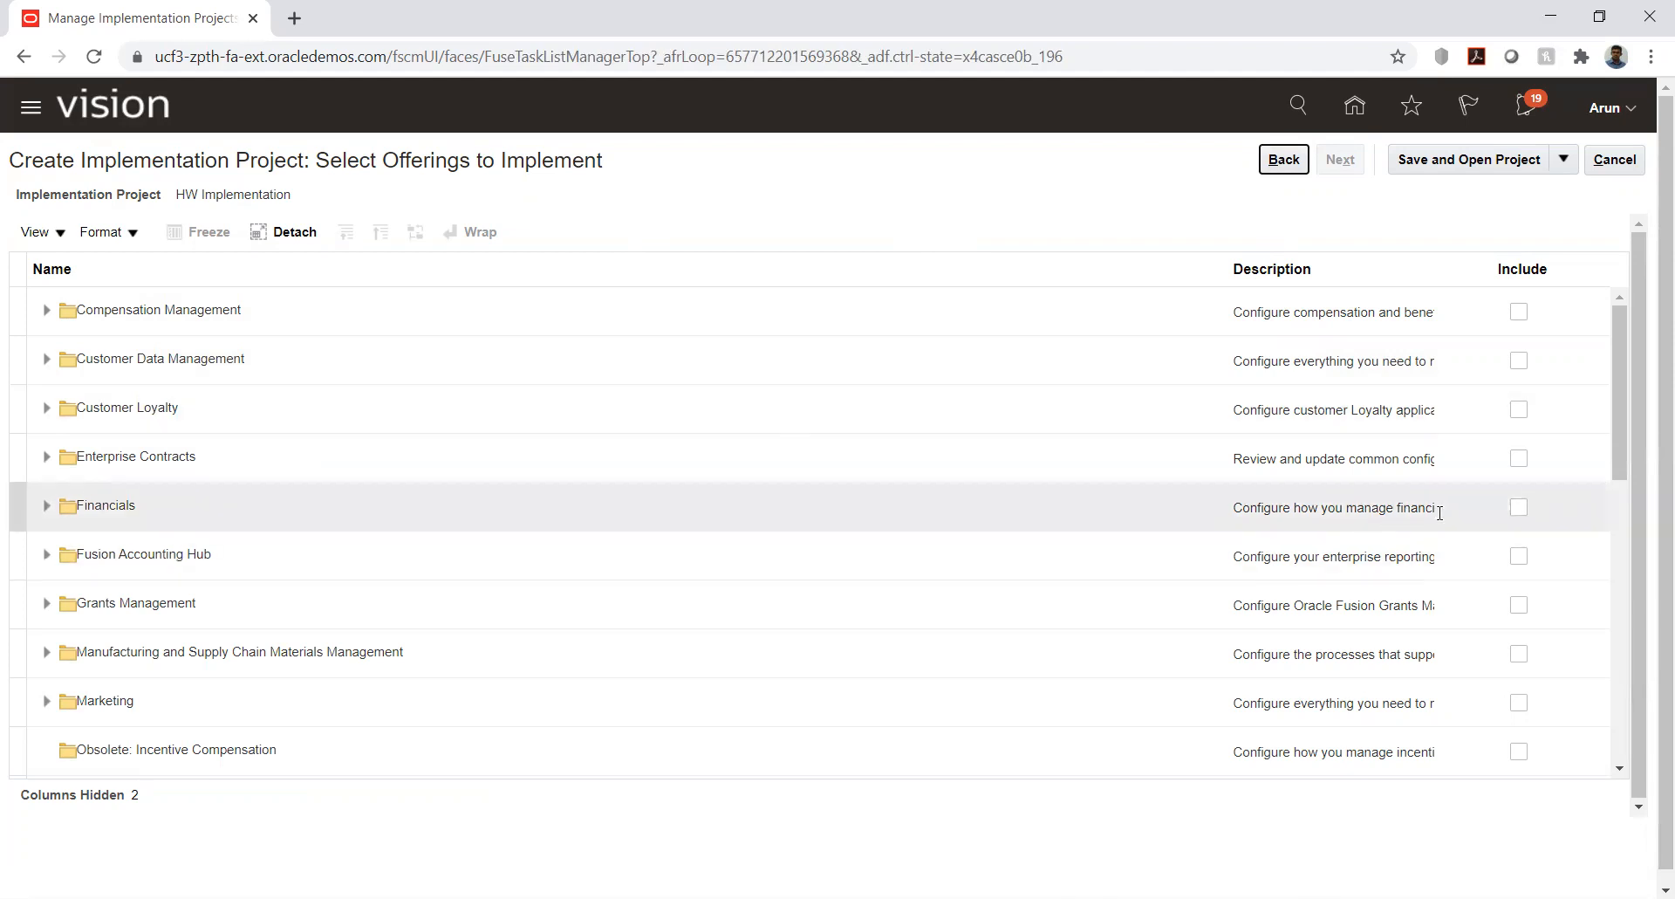
Include the Financials offering with Supplier Invoice Processing, Expenses, Fixed Assets, Customer Invoice Processing and Collections in the project.
left_click(1518, 508)
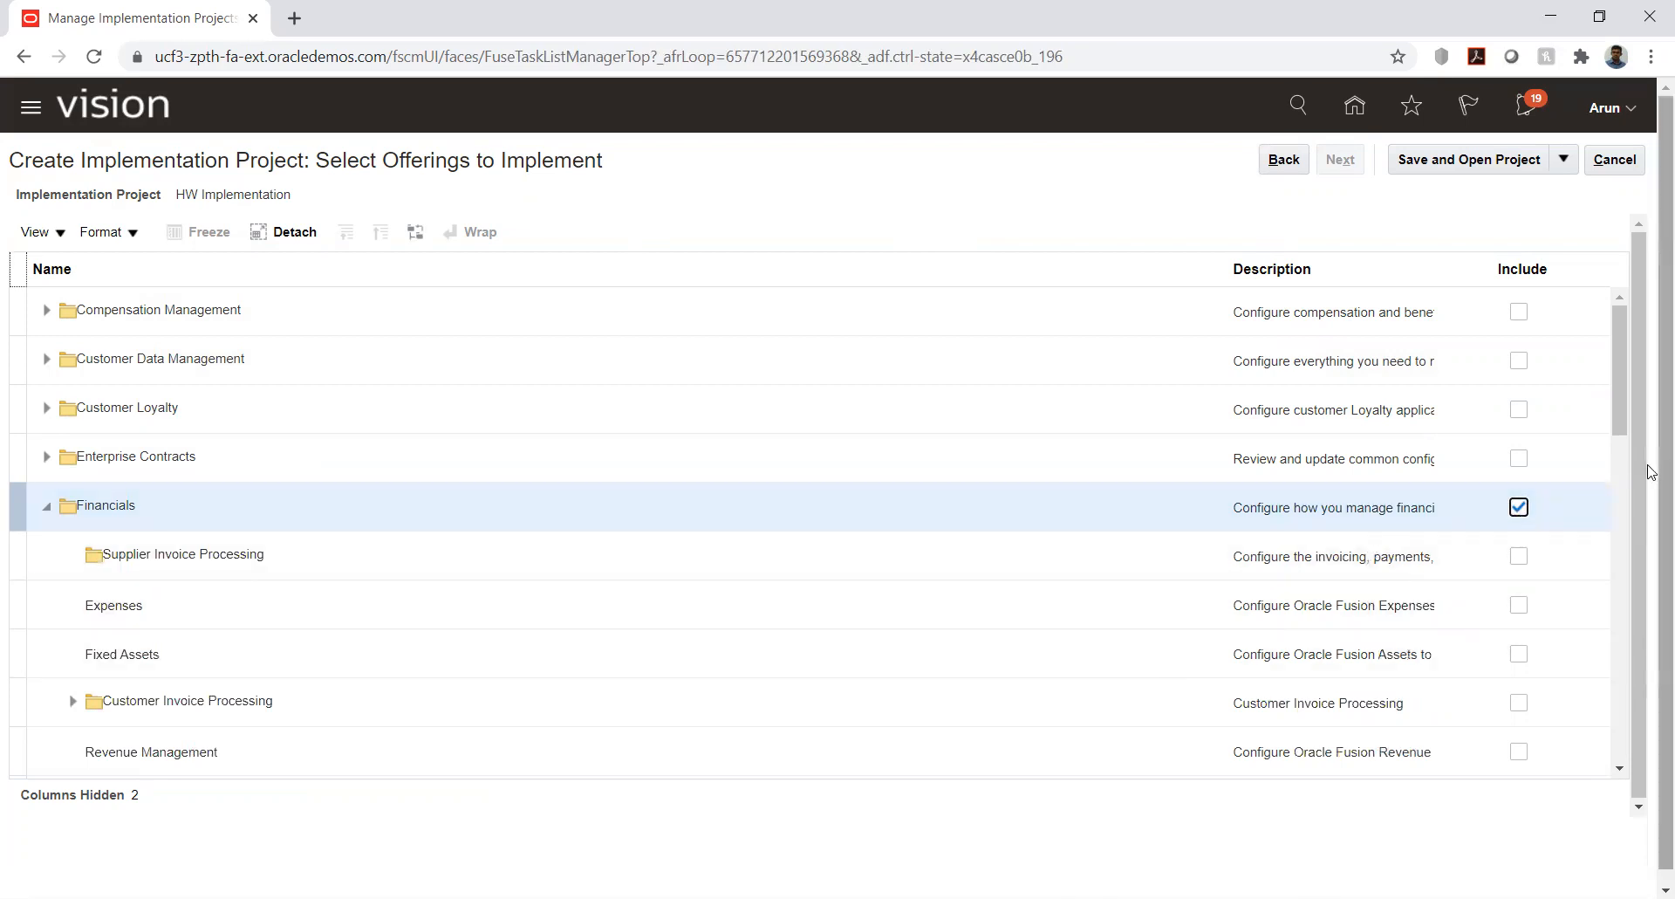
left_click_drag(1621, 403, 1621, 425)
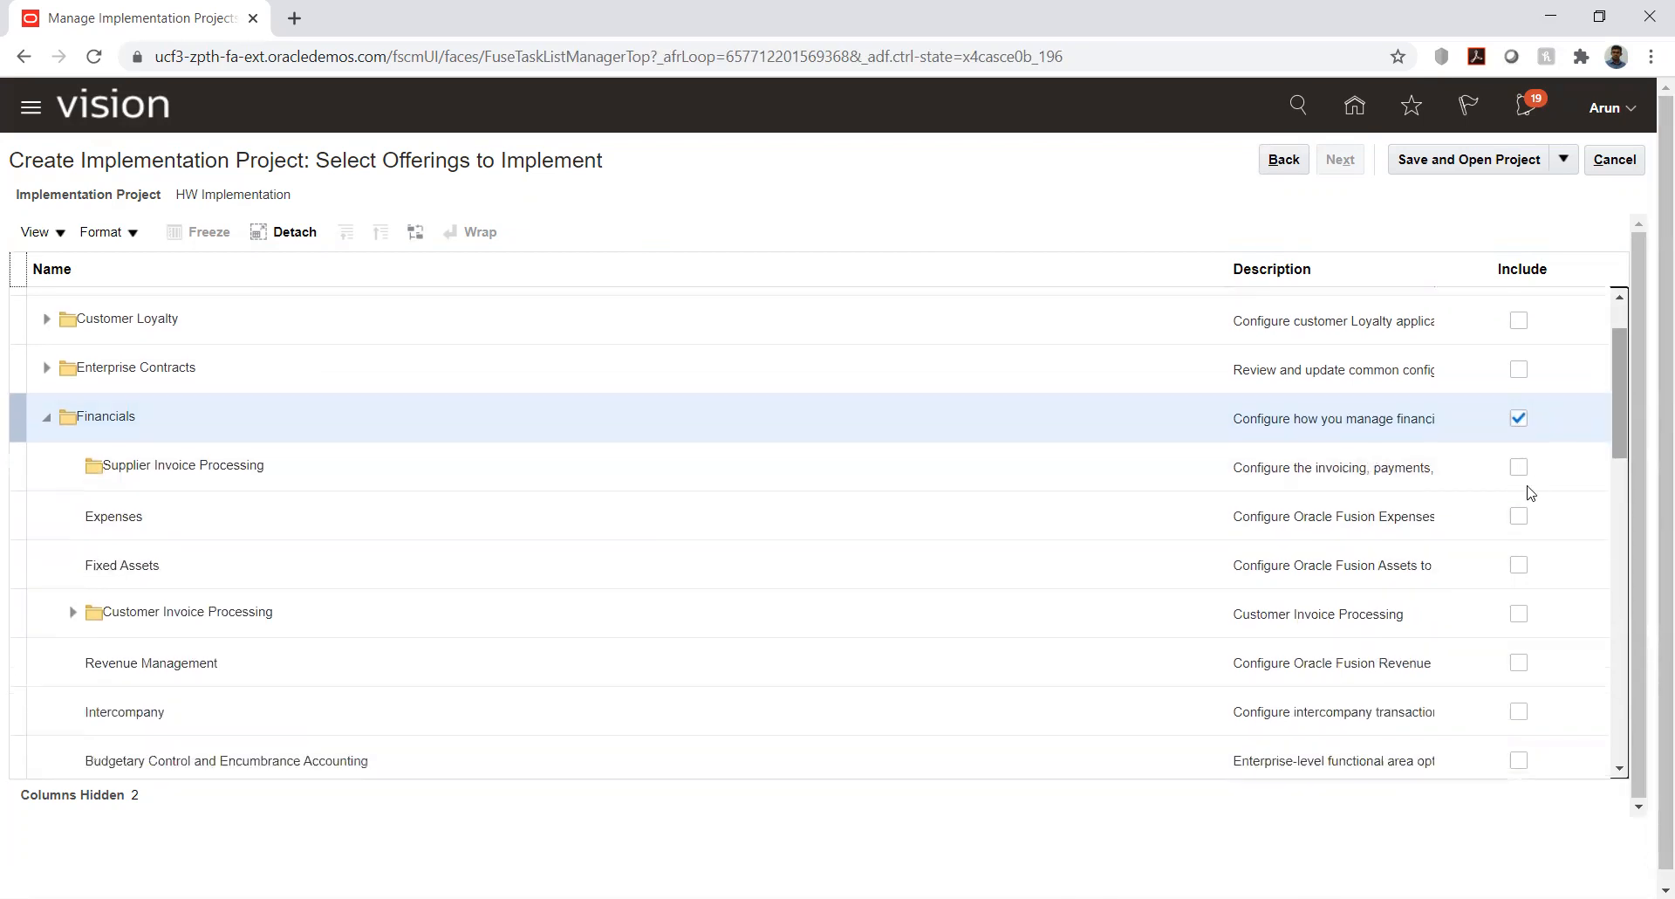
left_click(1519, 472)
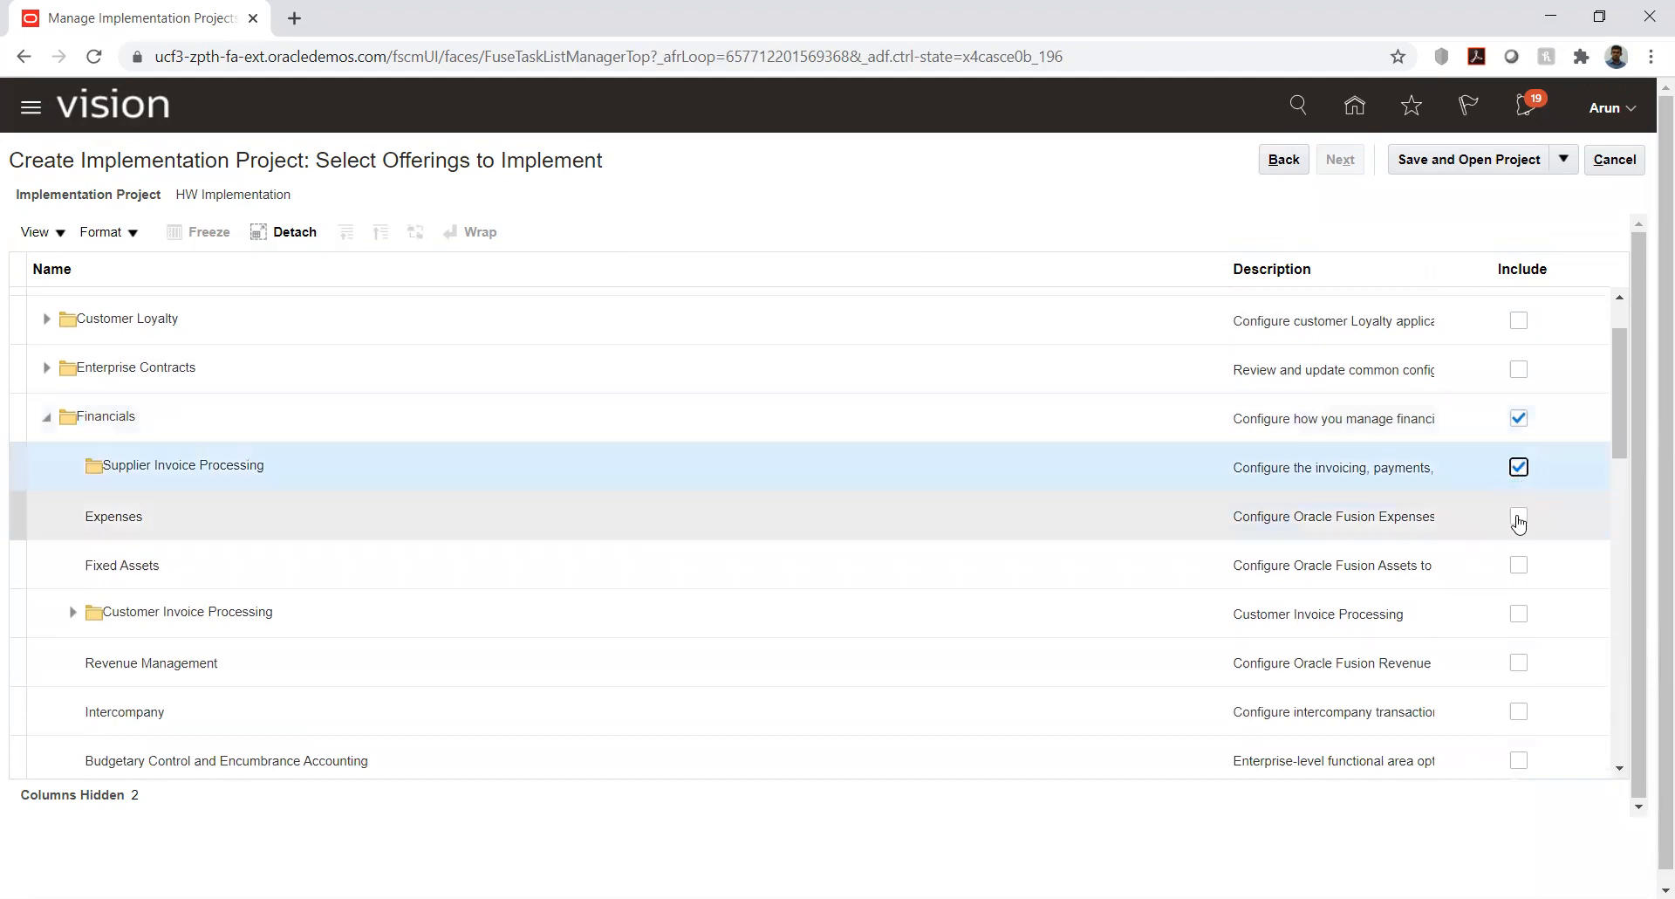
left_click(1519, 516)
left_click(1518, 566)
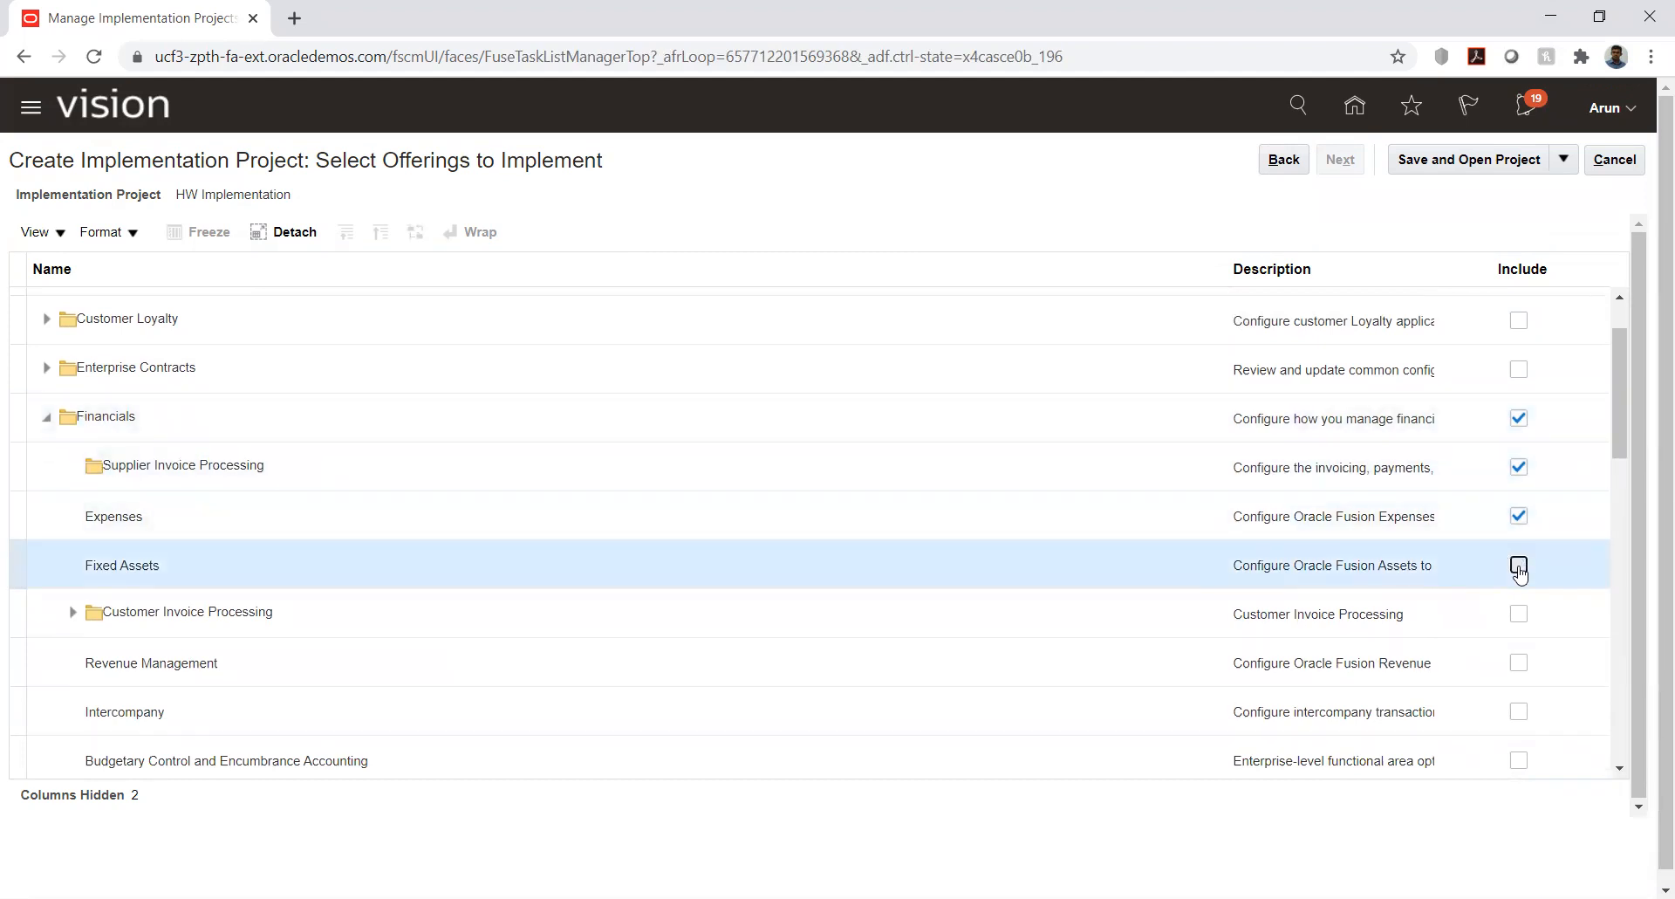
left_click(1519, 614)
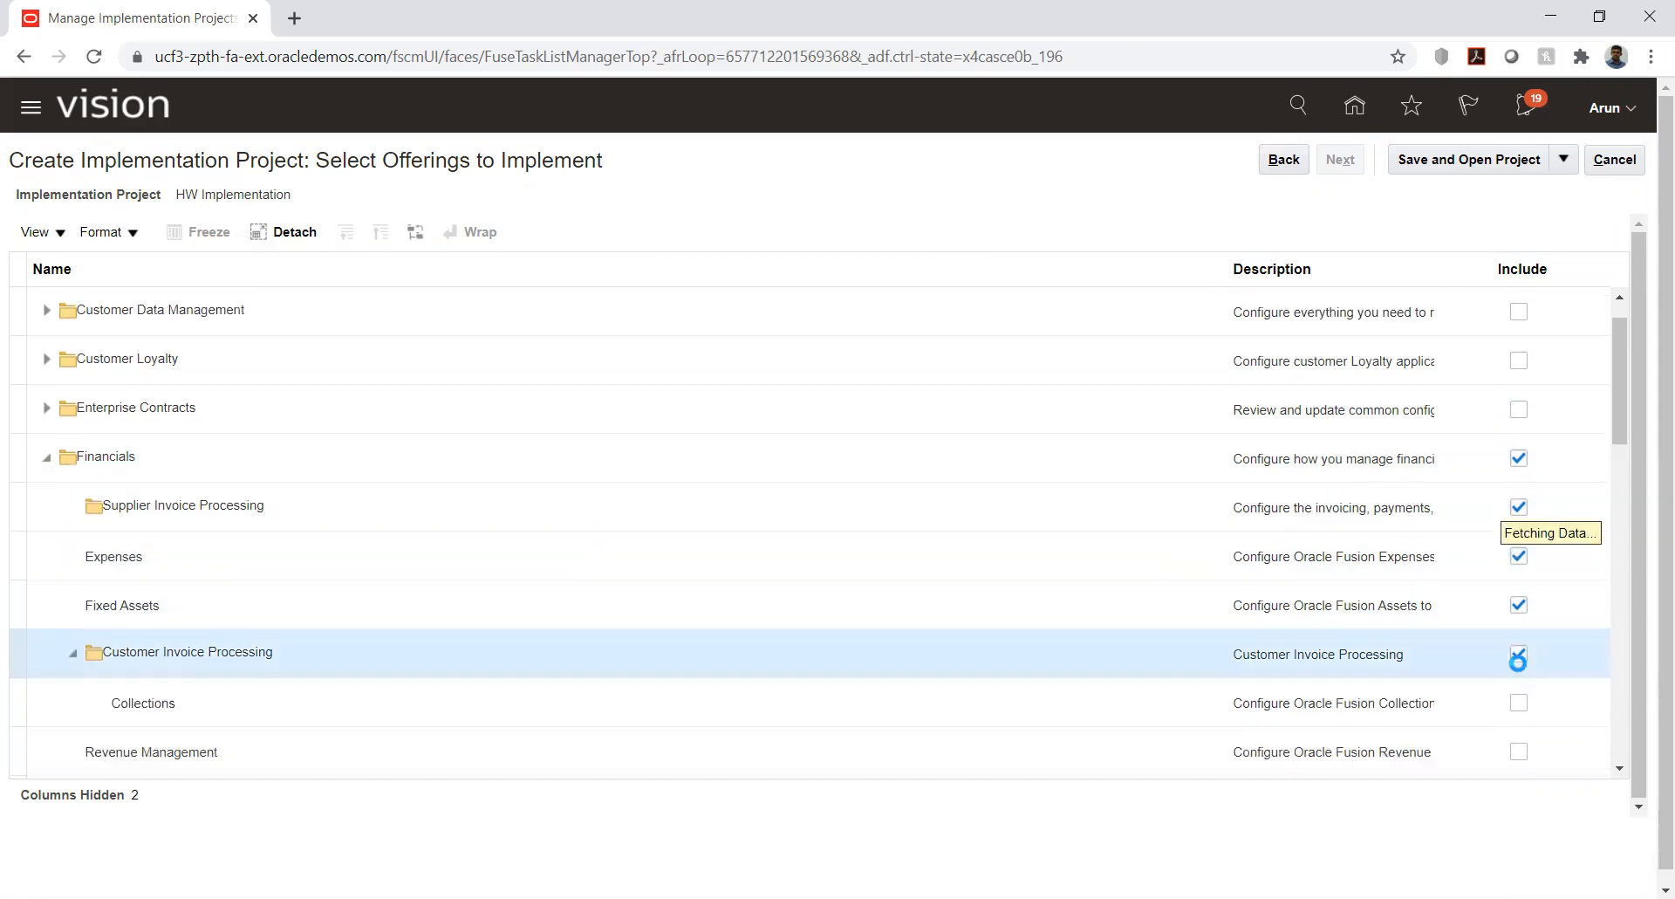
left_click(1519, 703)
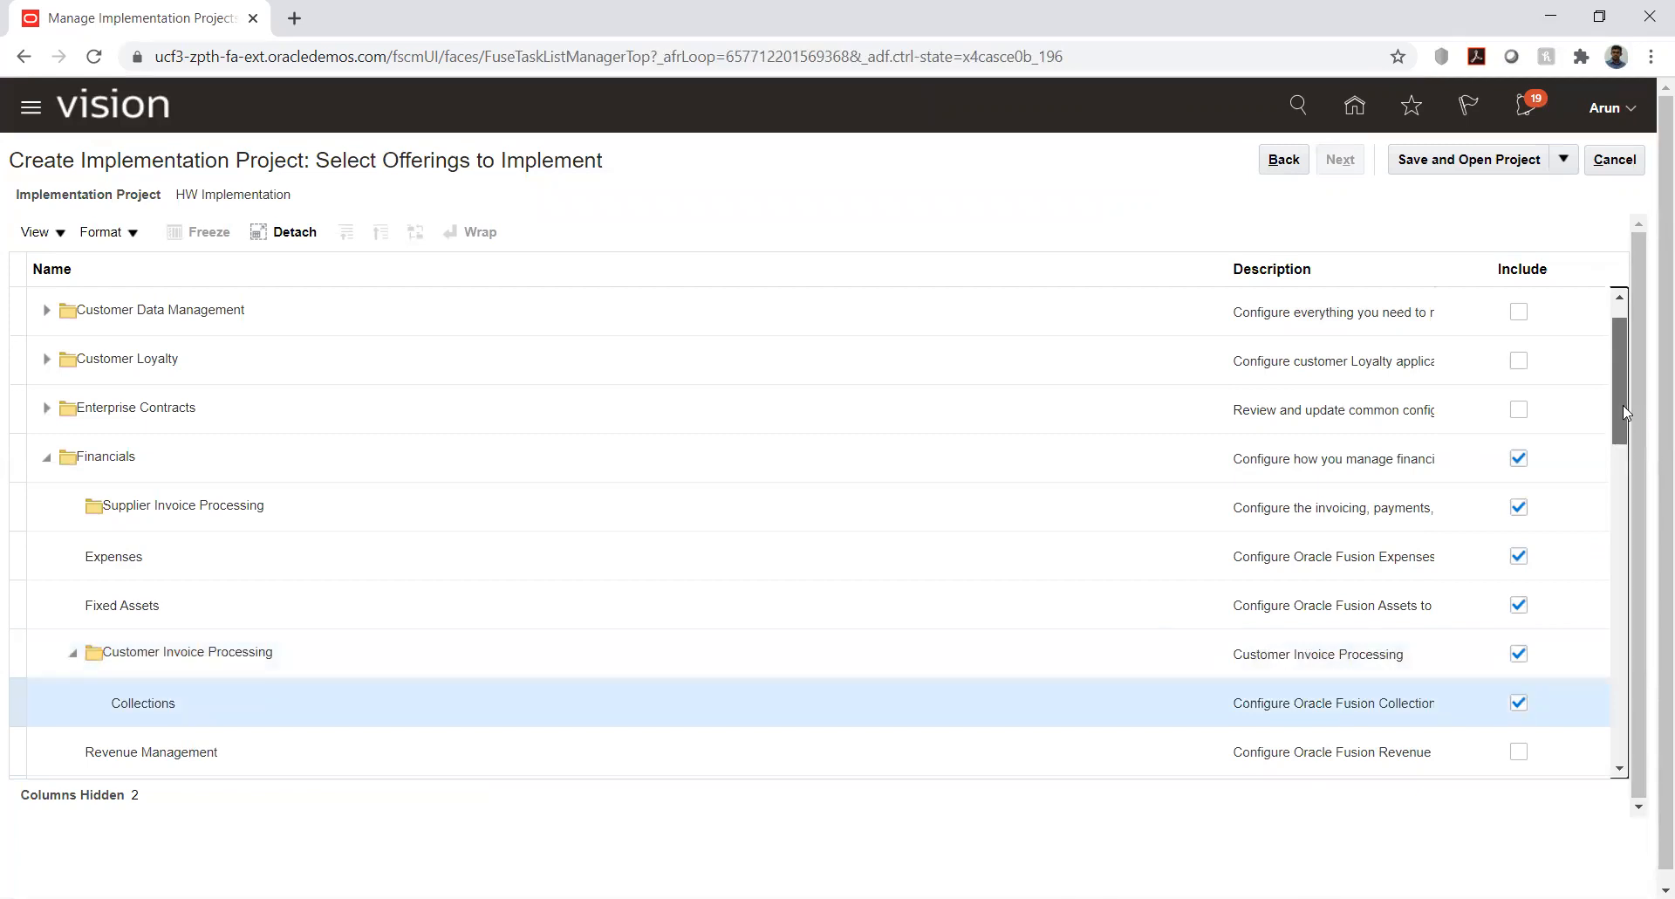
Include Revenue Management, Intercompany, Budgetary Control and Encumbrance Accounting, and Financial Business Intelligence Analytics in the project.
left_click_drag(1623, 404, 1622, 471)
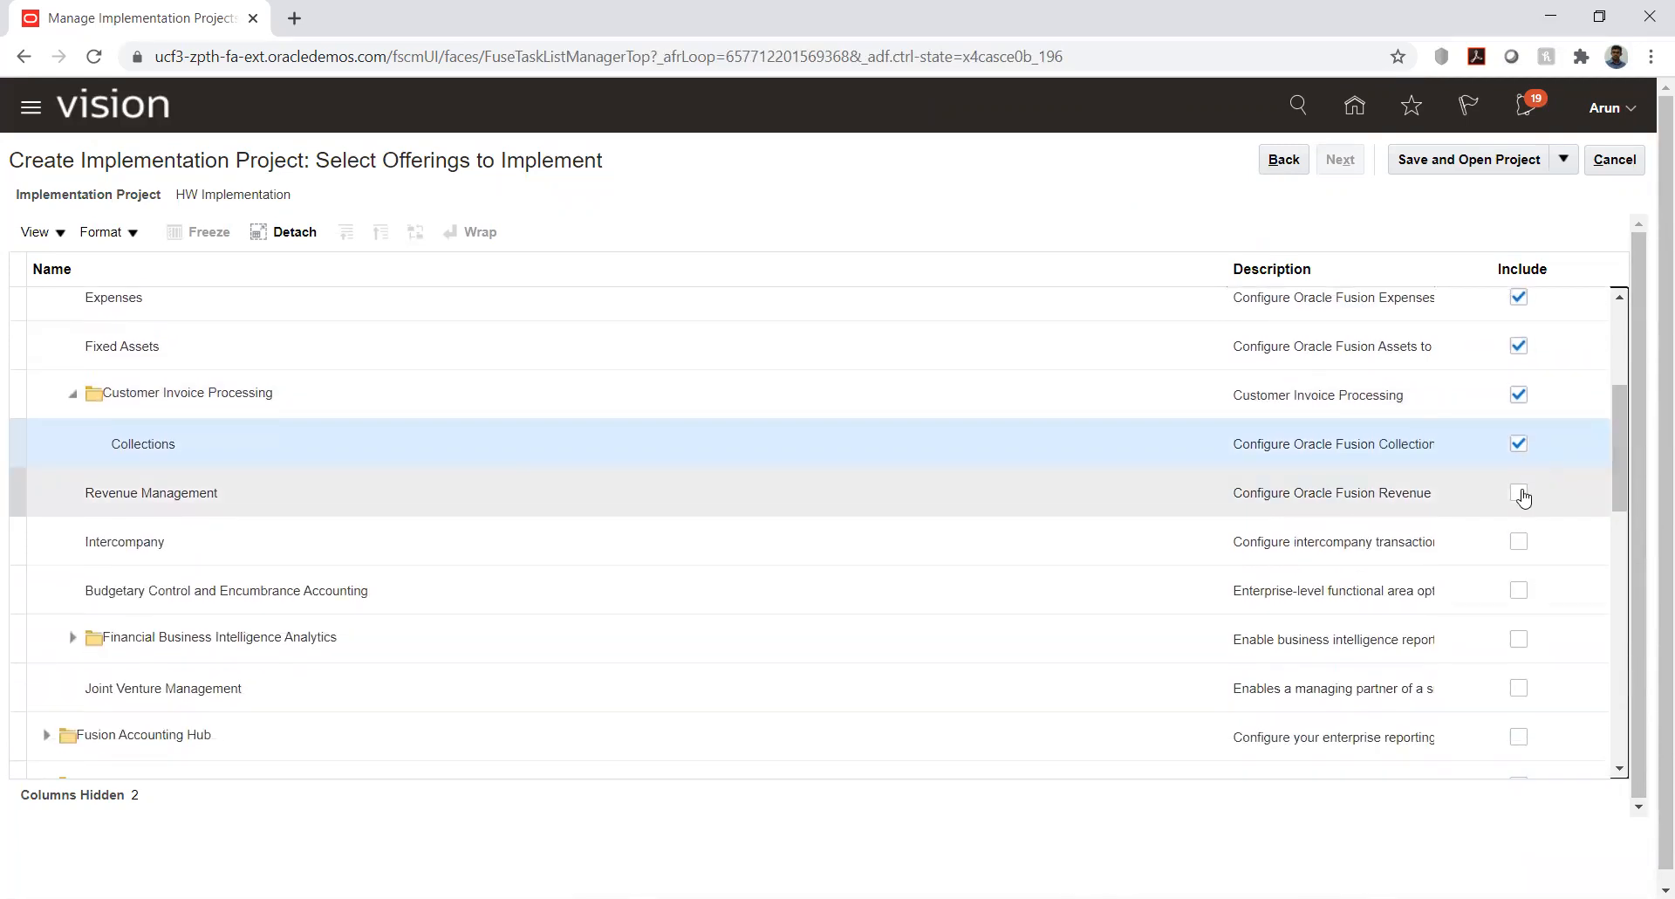
left_click(1520, 493)
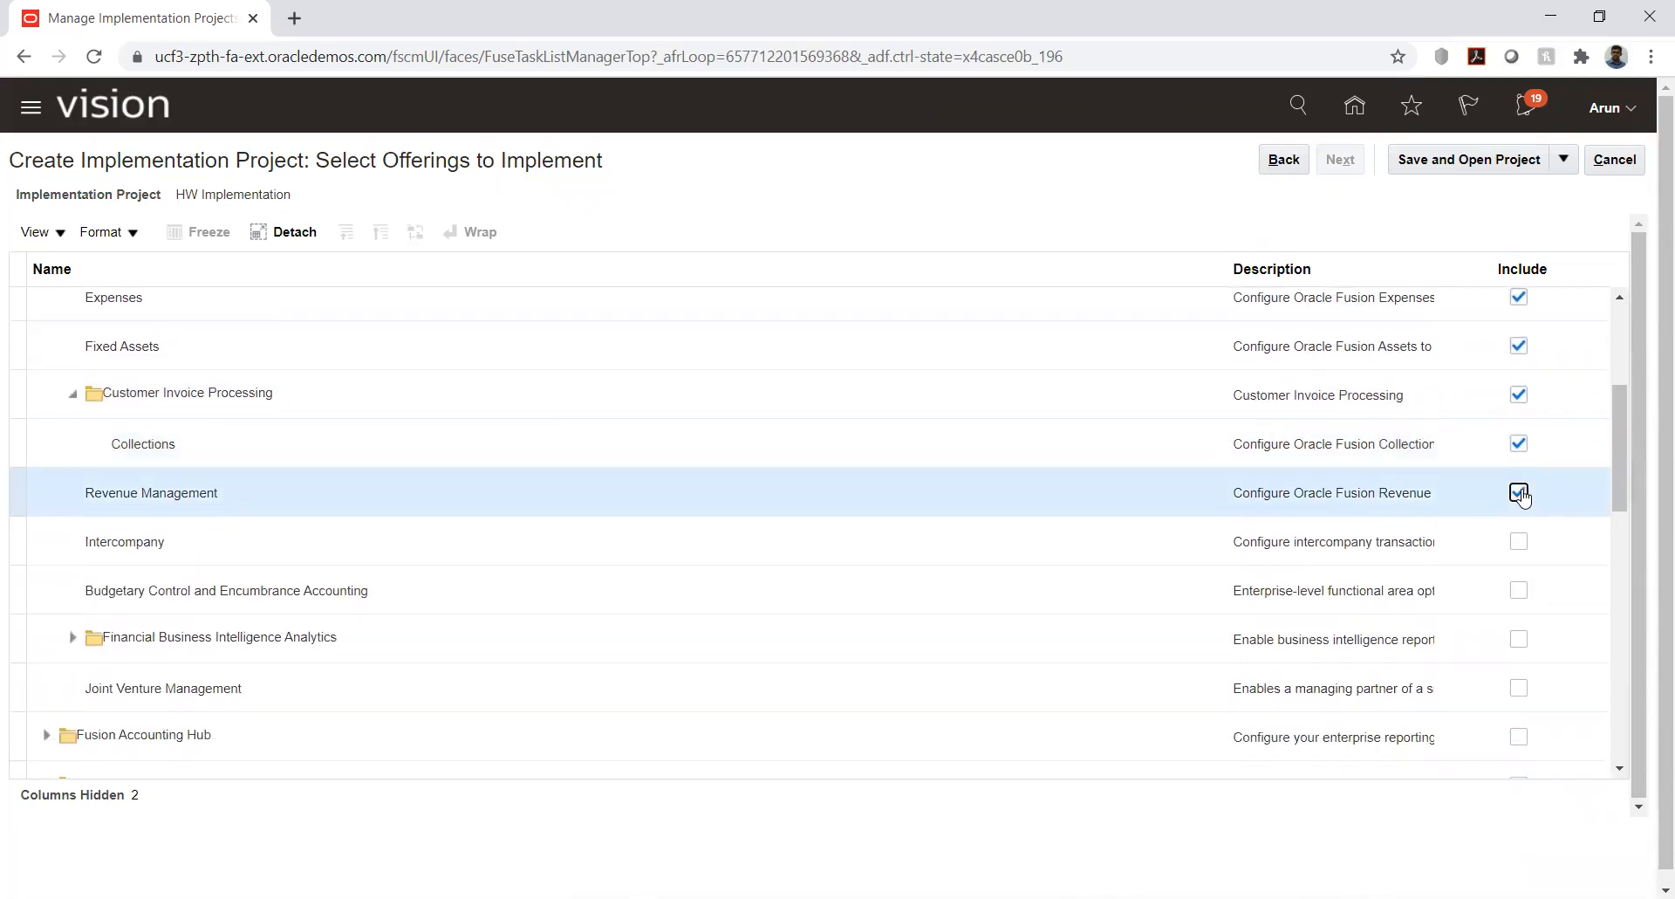
left_click(1519, 544)
left_click(1519, 593)
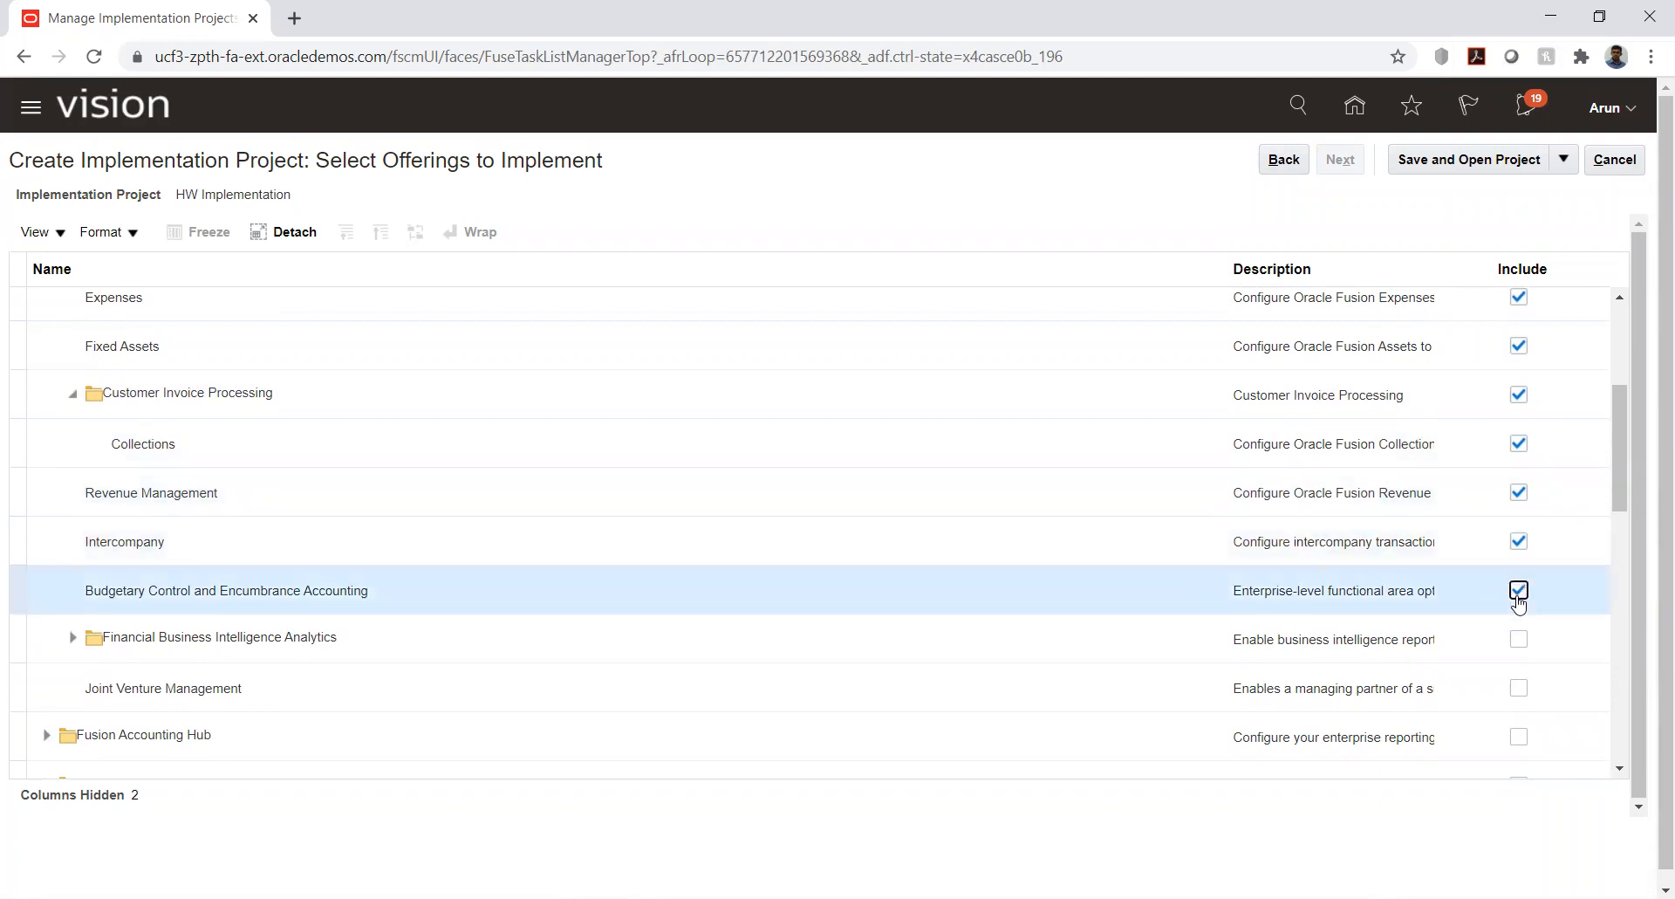
left_click(1519, 640)
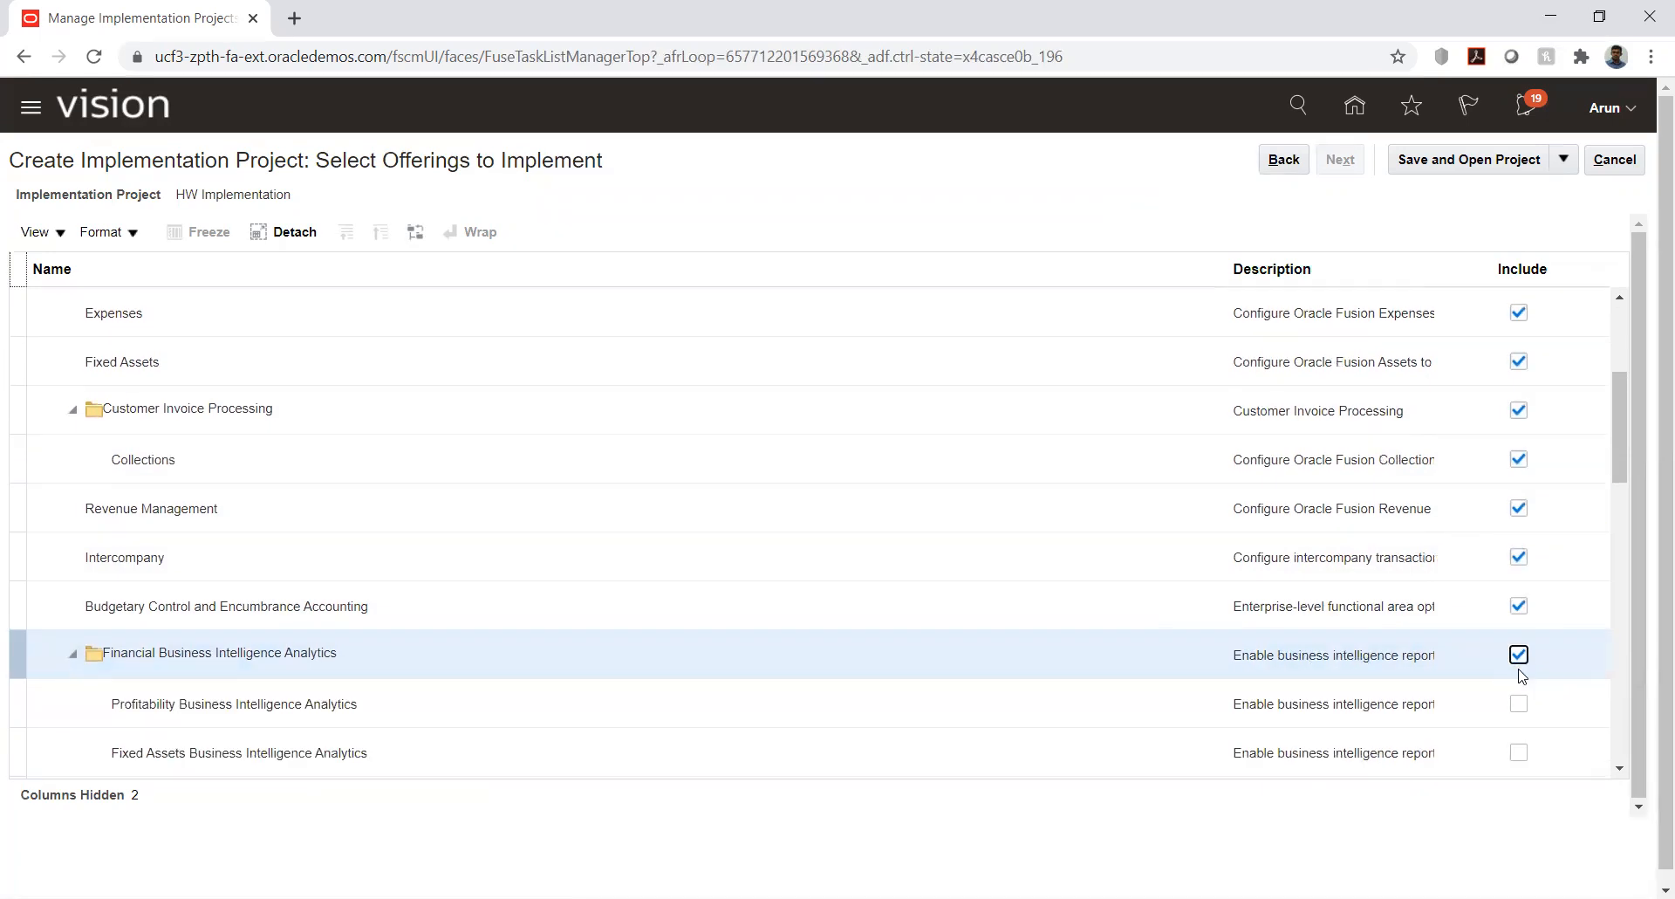
Include the Profitability, Fixed Assets, General Ledger, Accounts Payable and Employee Expenses areas under Financial Business Intelligence Analytics.
left_click_drag(1619, 442, 1622, 504)
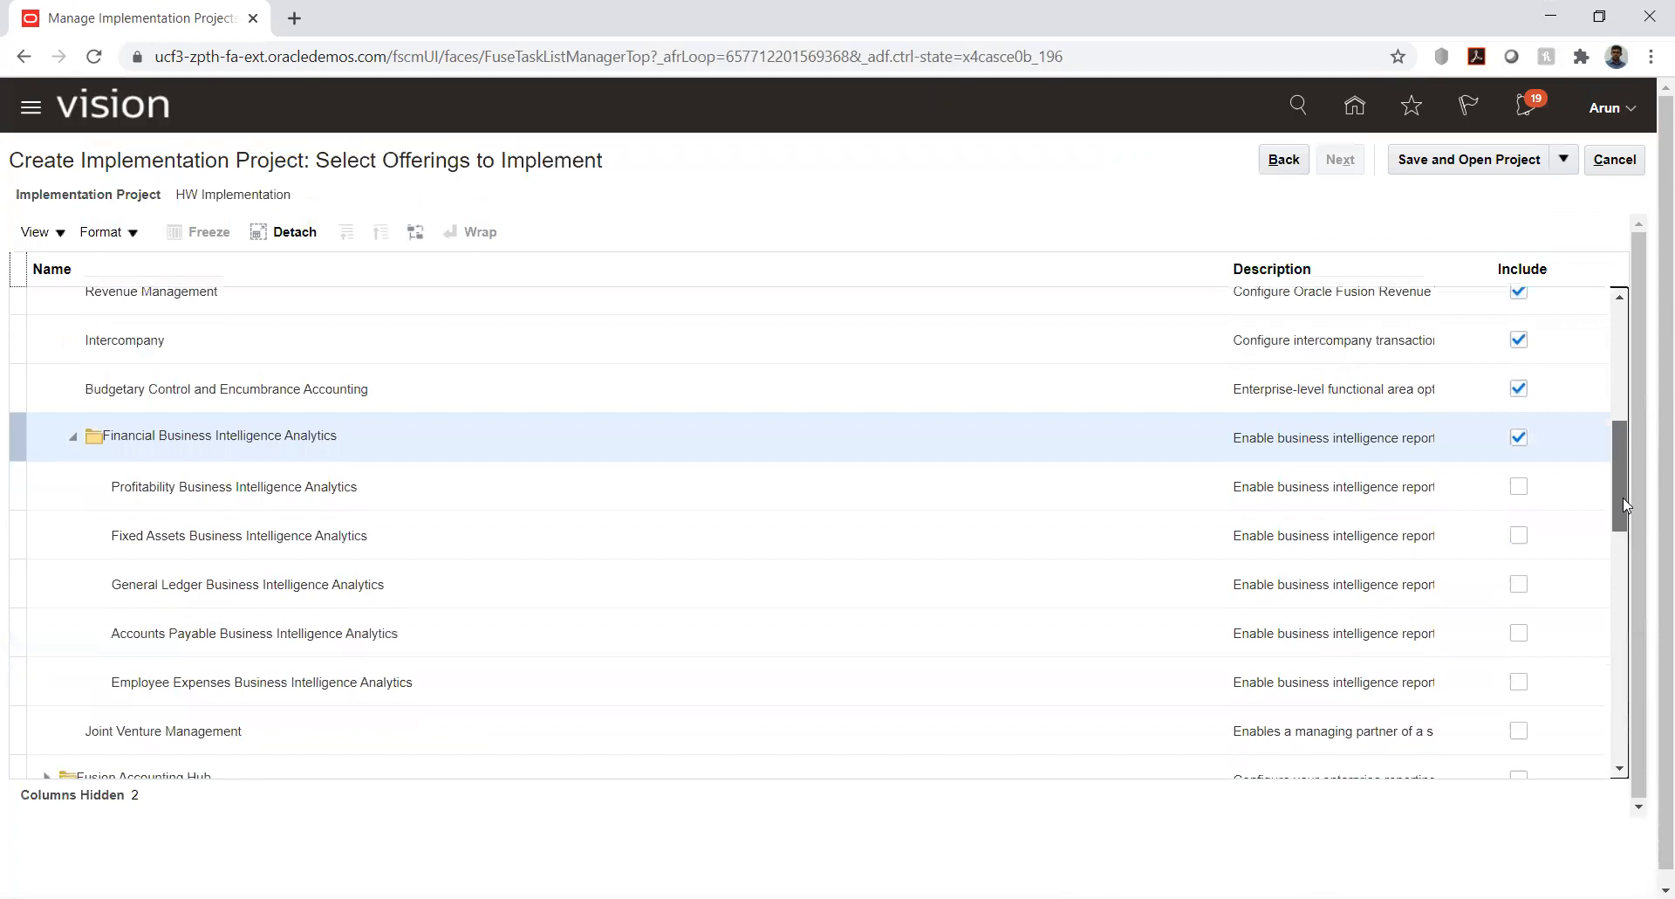
left_click(1518, 452)
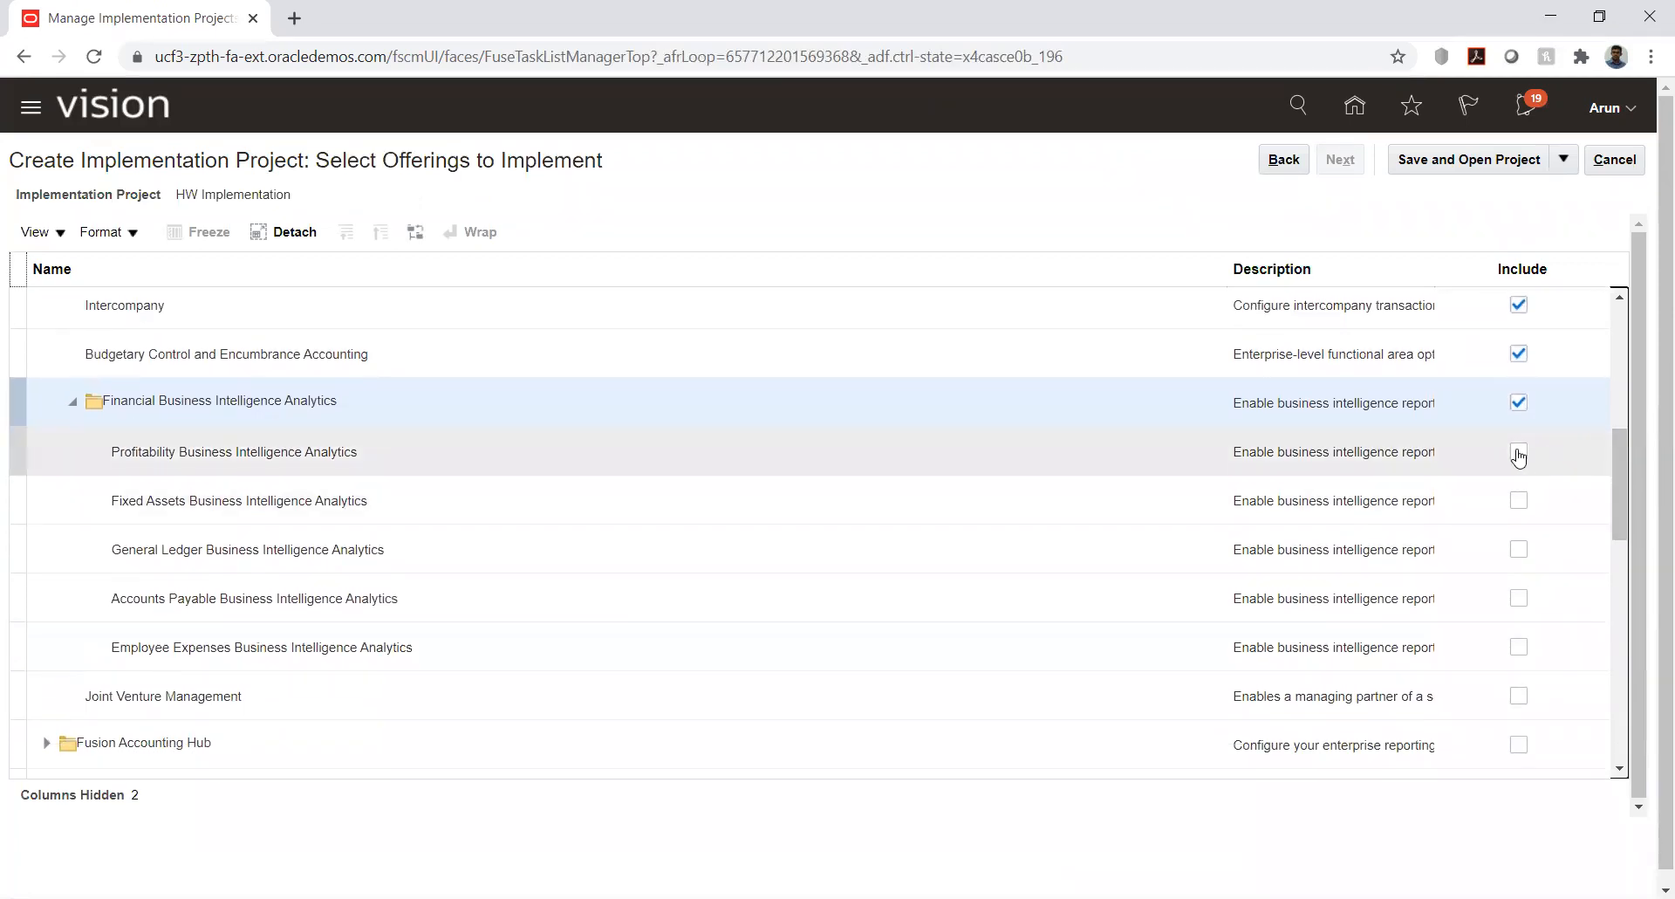
left_click(1519, 501)
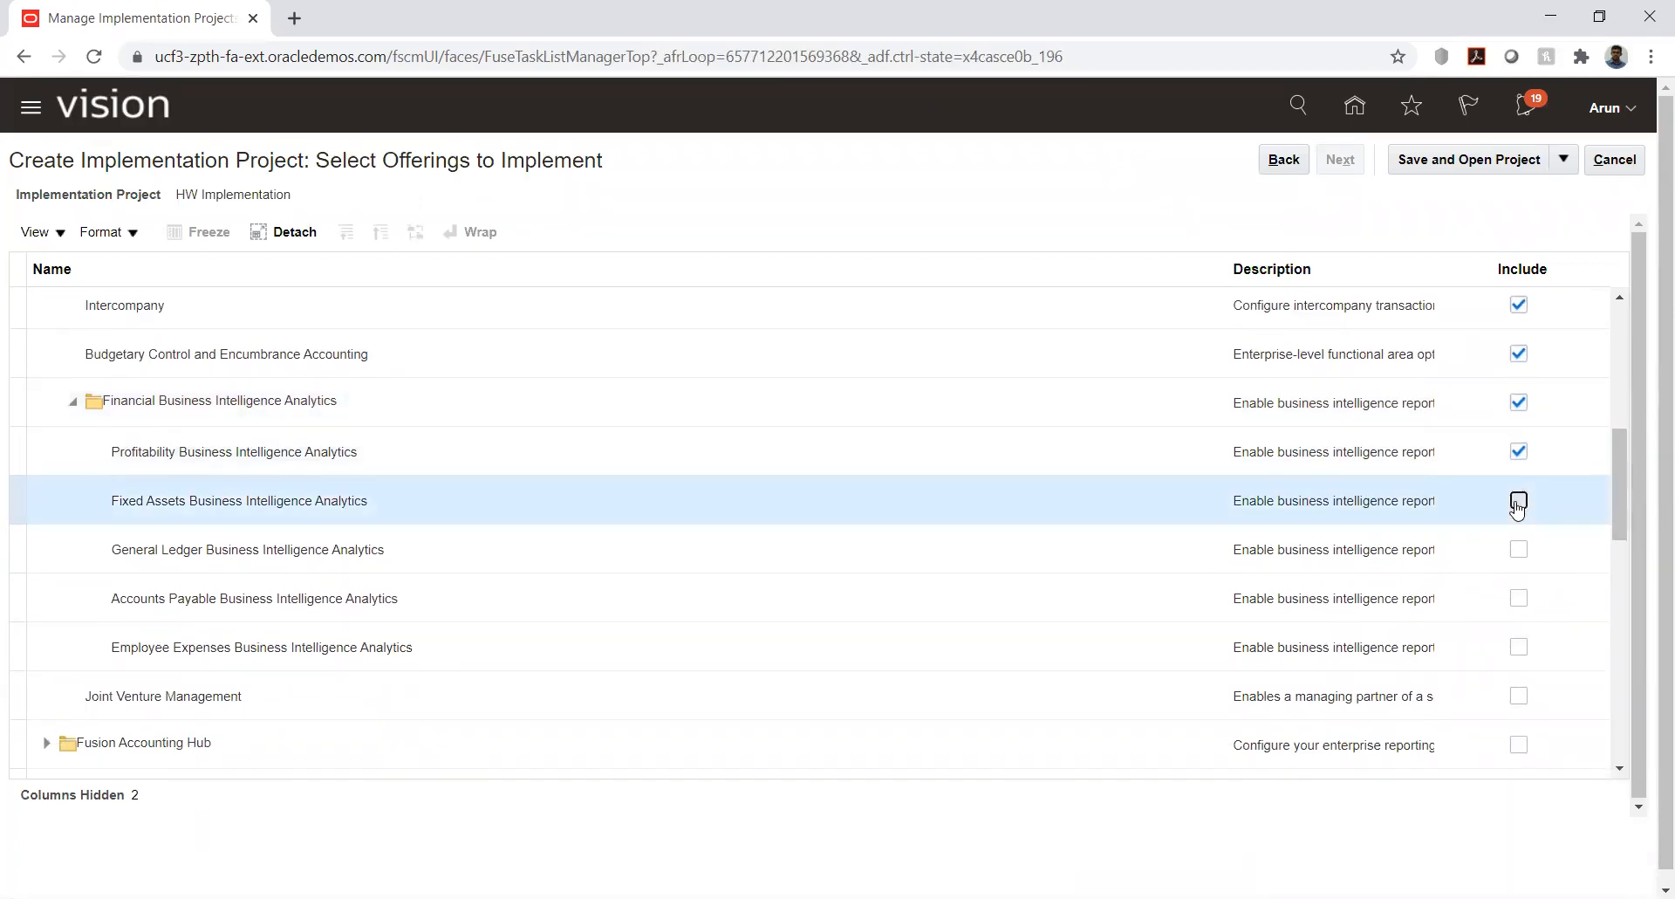
left_click(1519, 551)
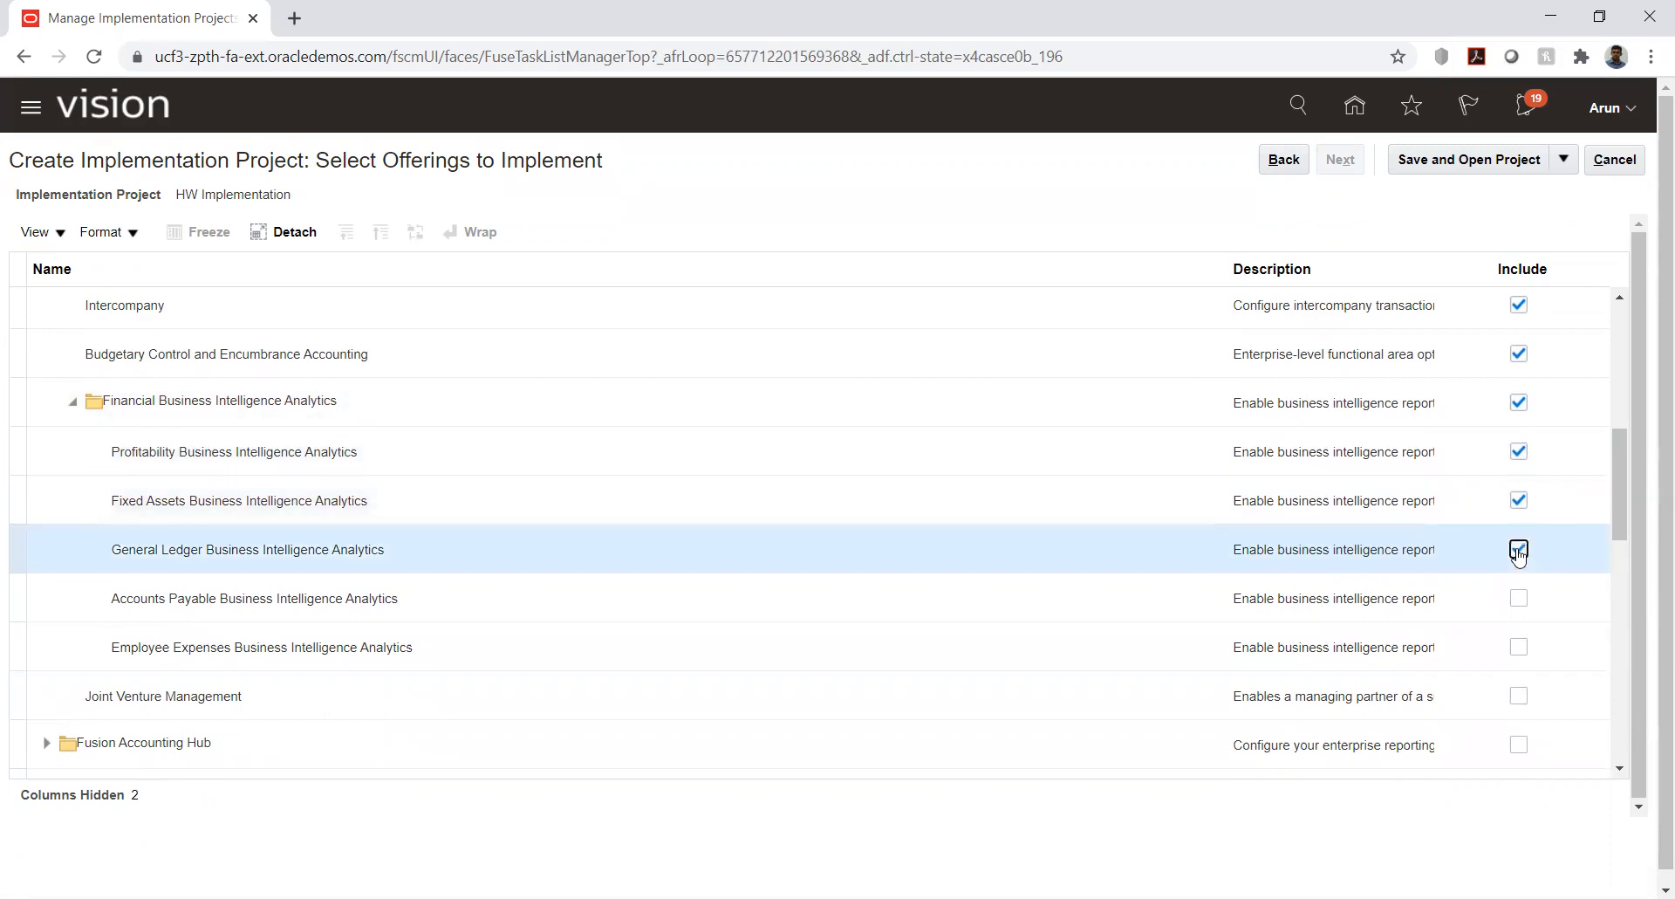
left_click(1519, 602)
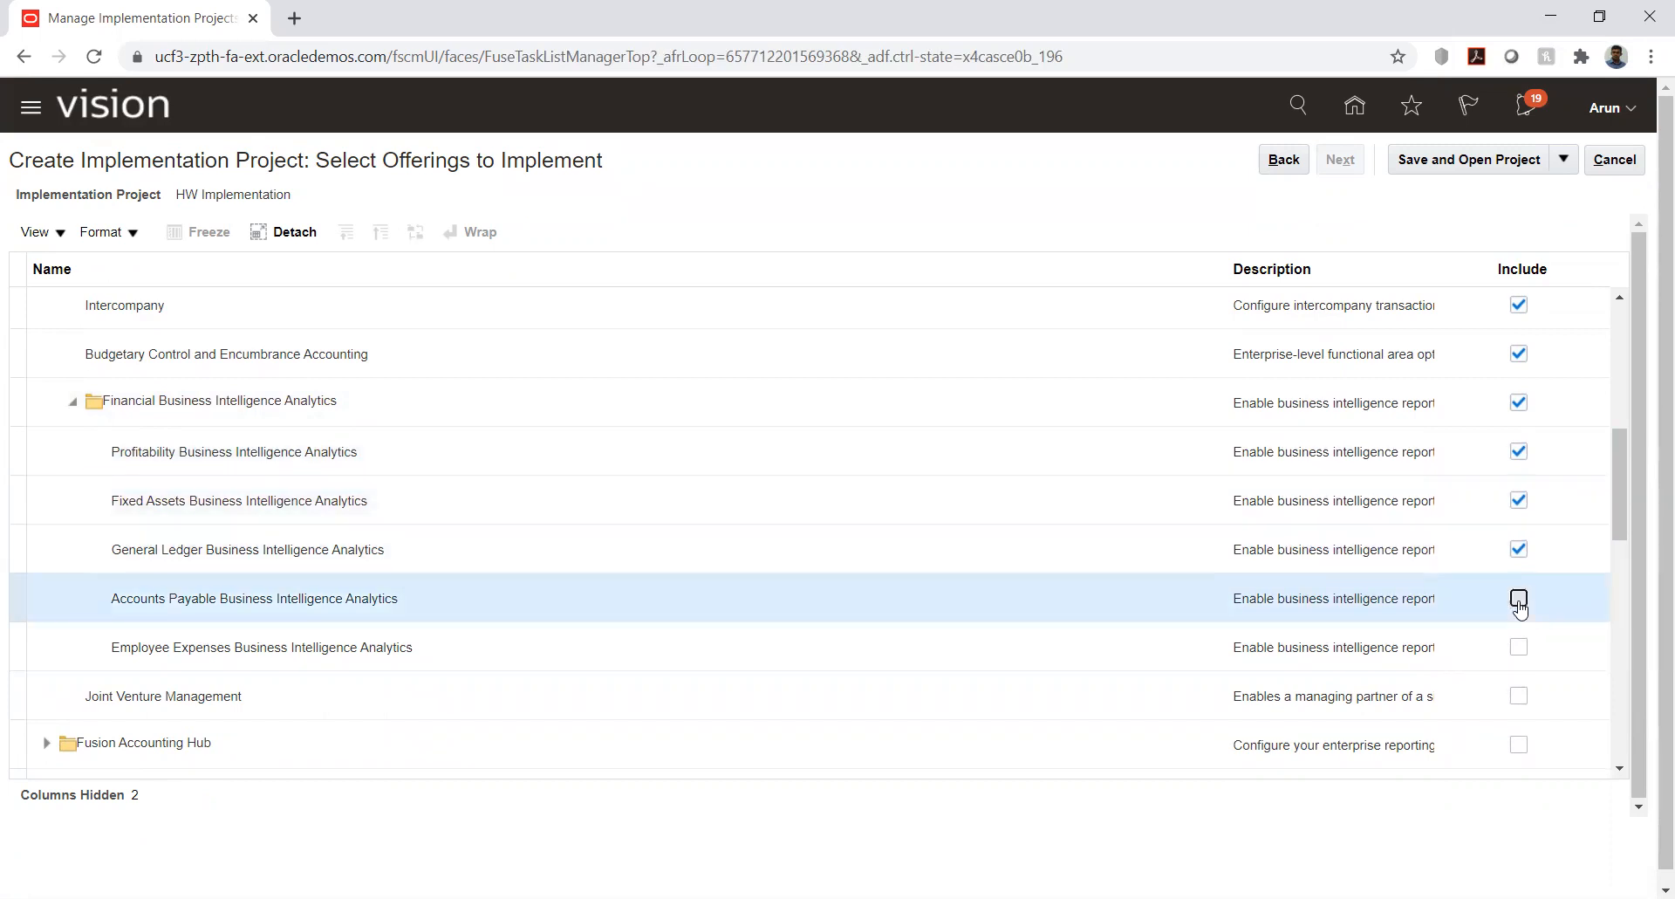
left_click(1519, 650)
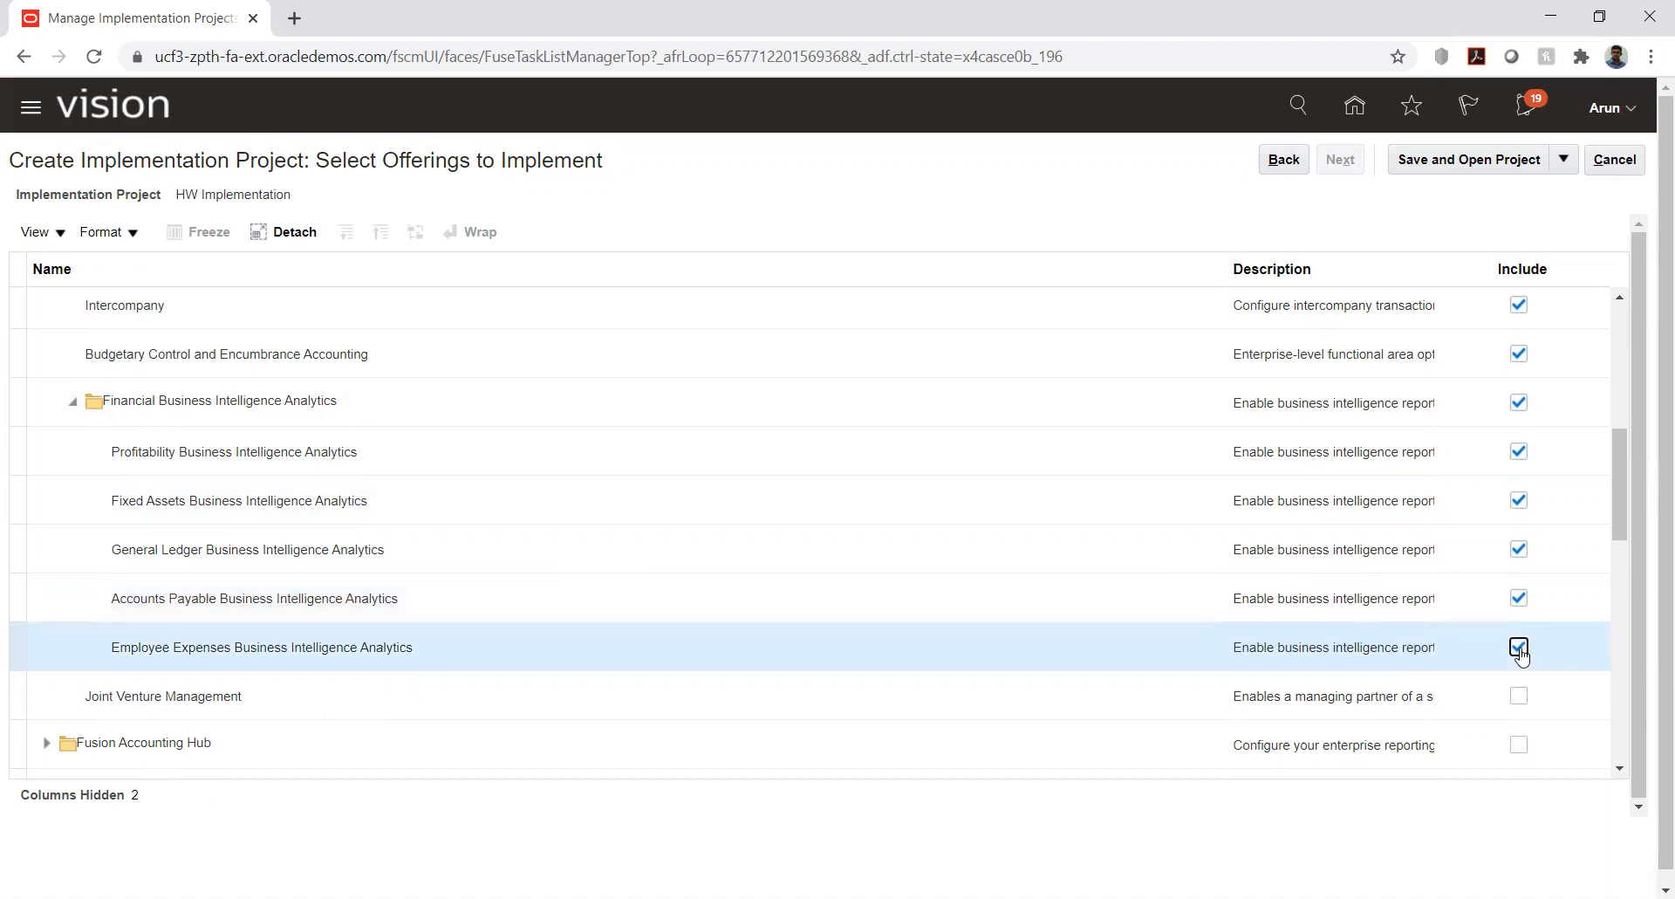
Include Joint Venture Management, then save and open the HW Implementation project.
left_click(1519, 695)
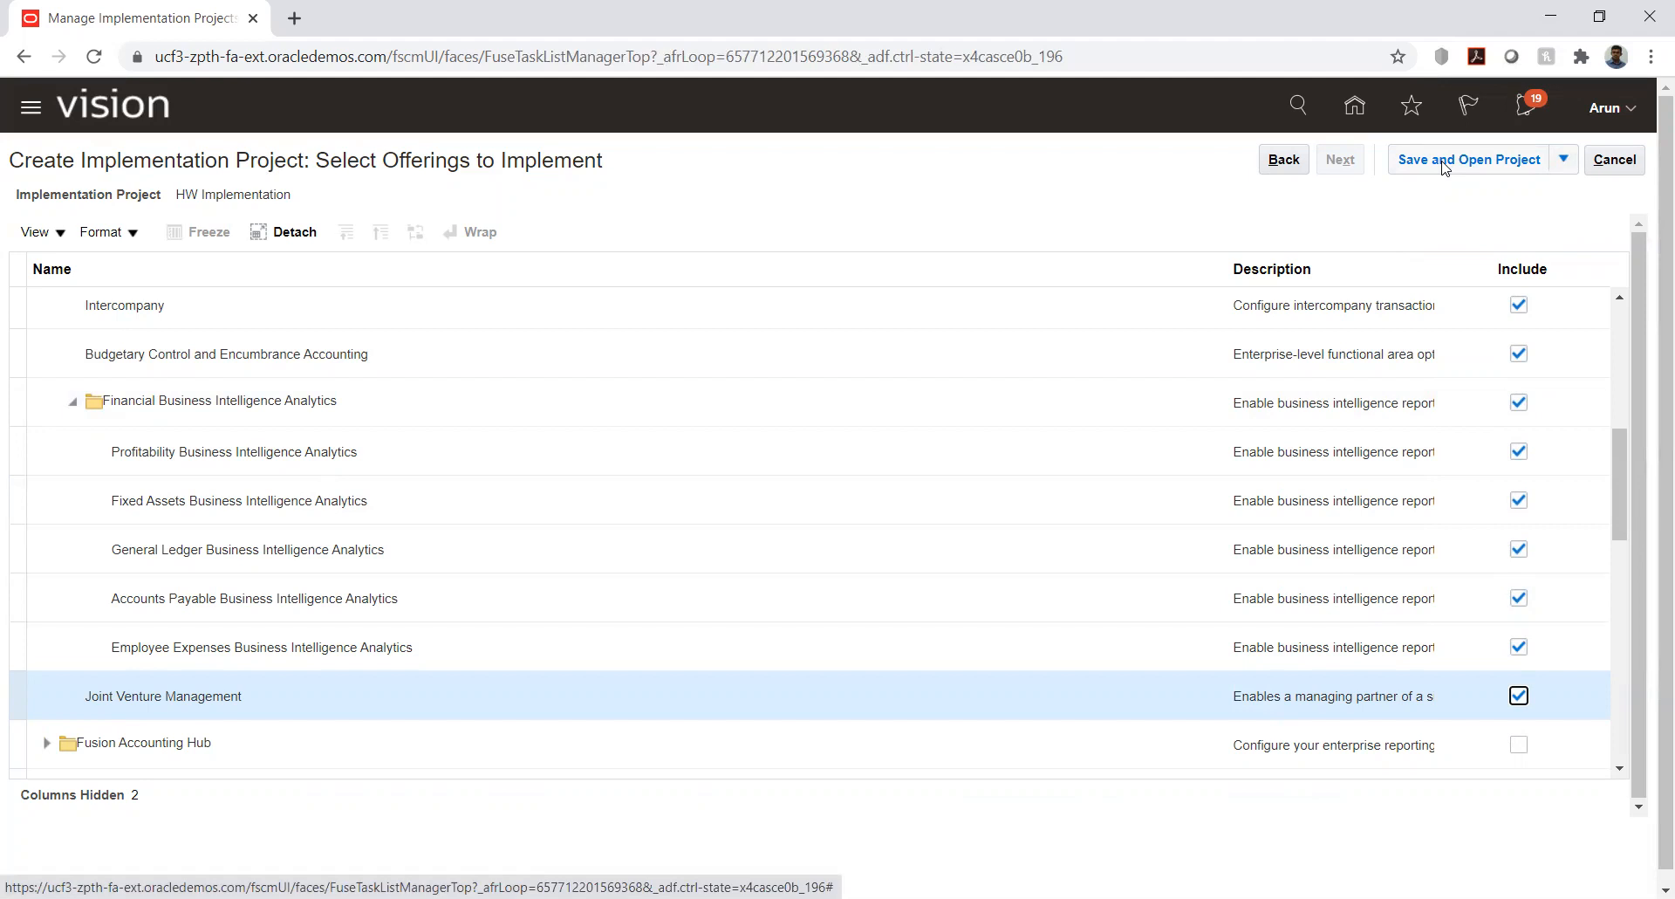
left_click(1444, 164)
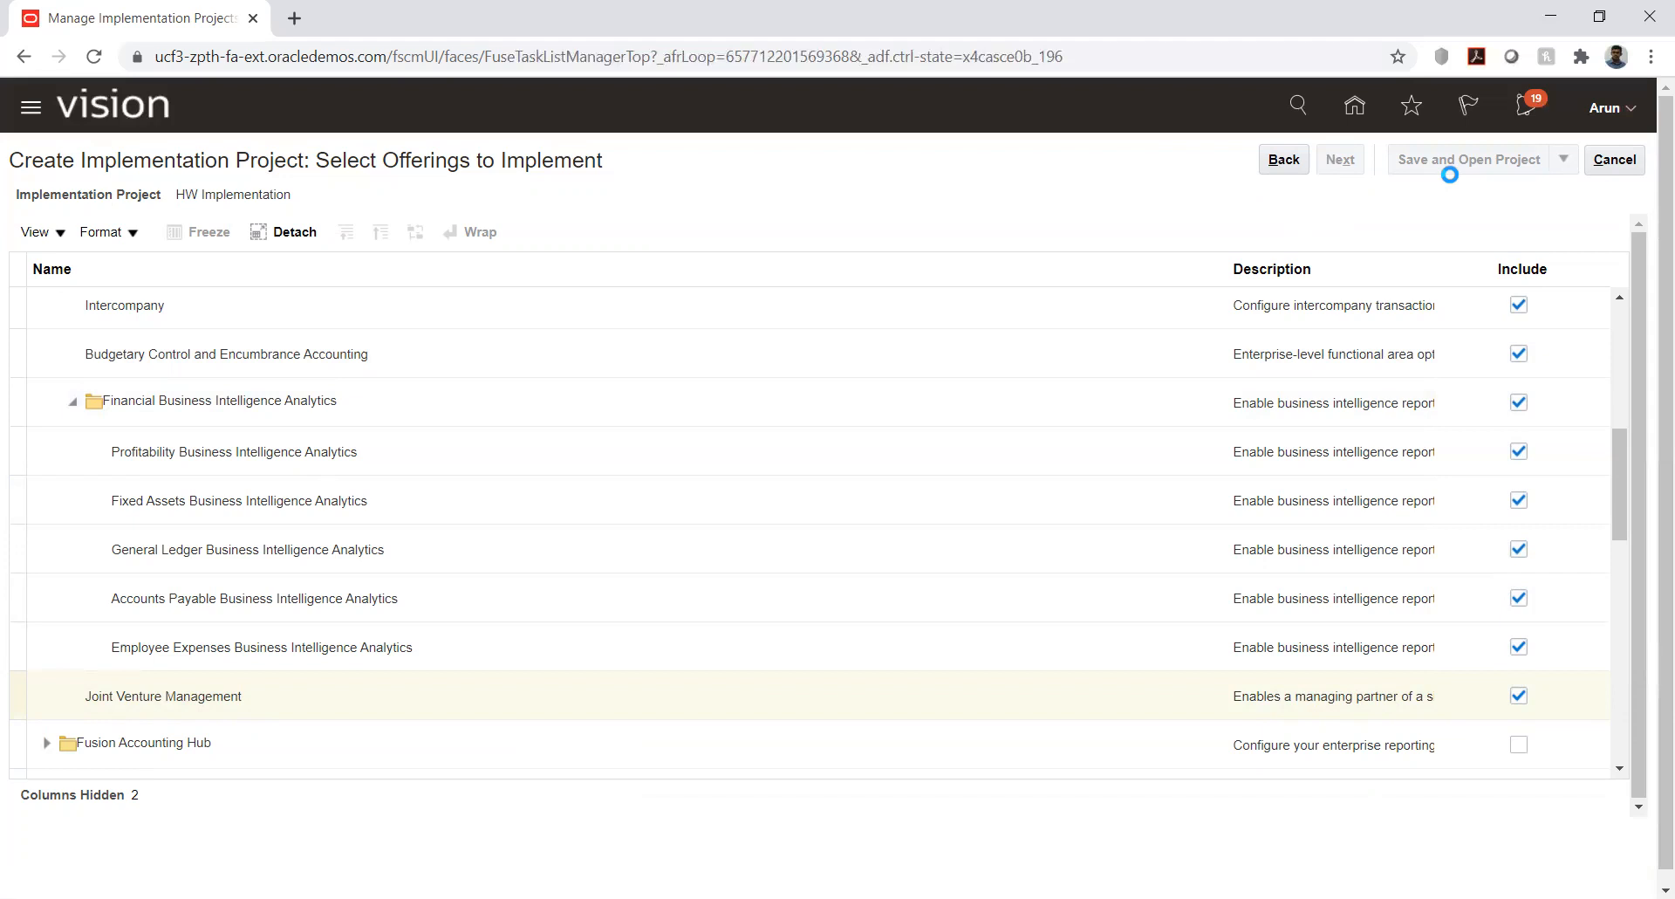
left_click(95, 58)
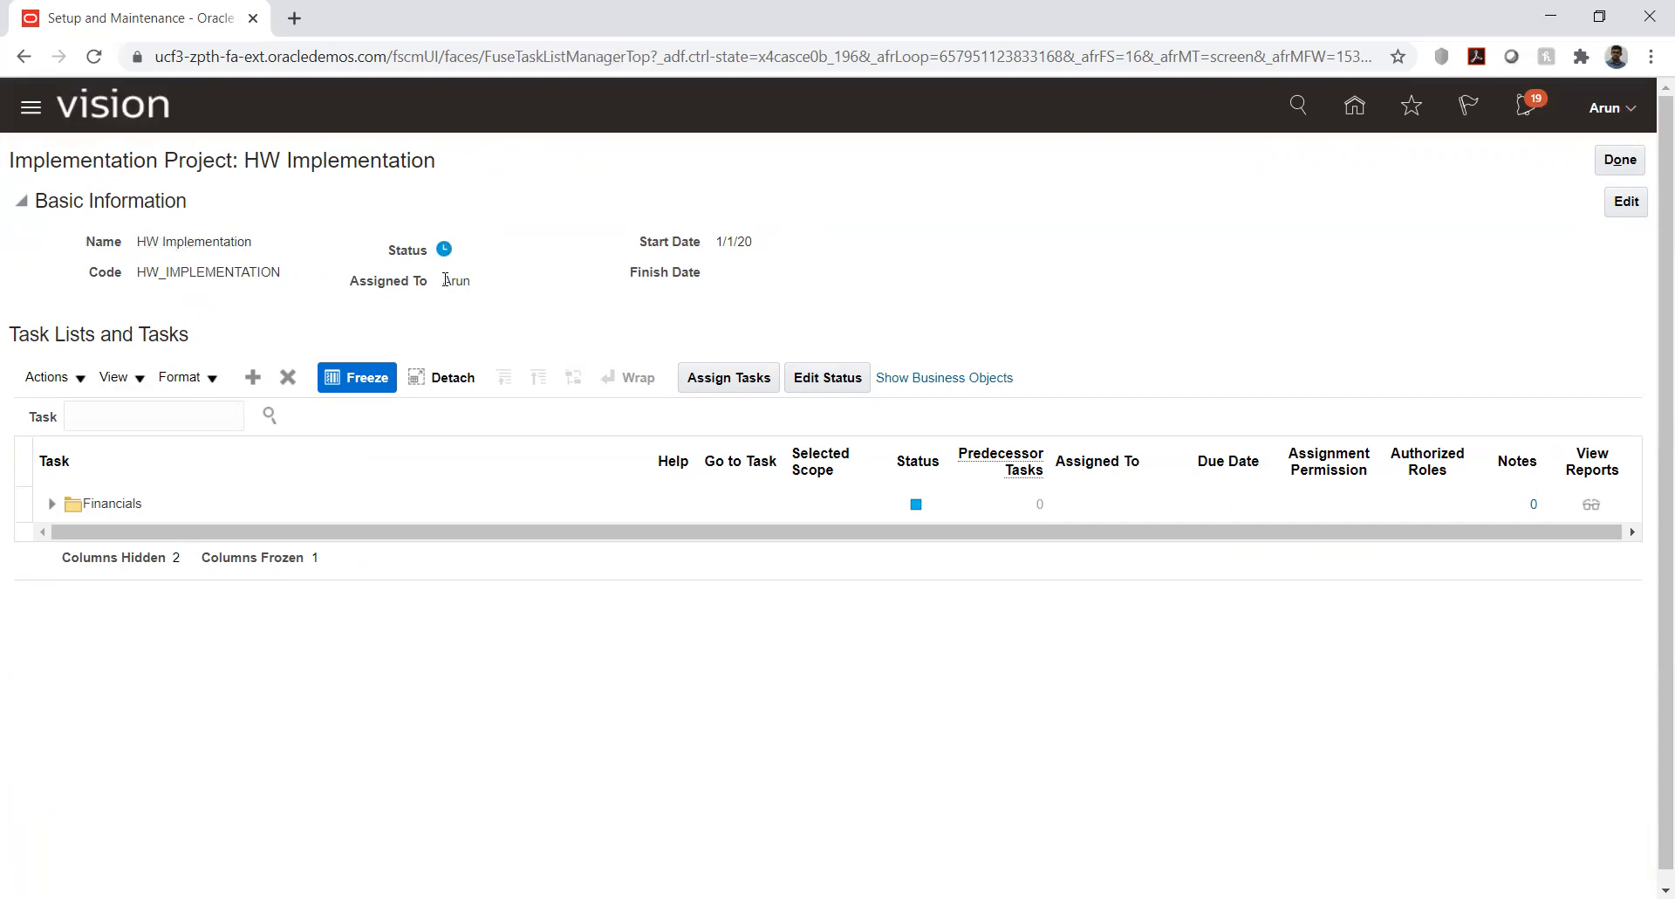
Expand the project's Financials task list and review the configuration task lists in it.
left_click(49, 507)
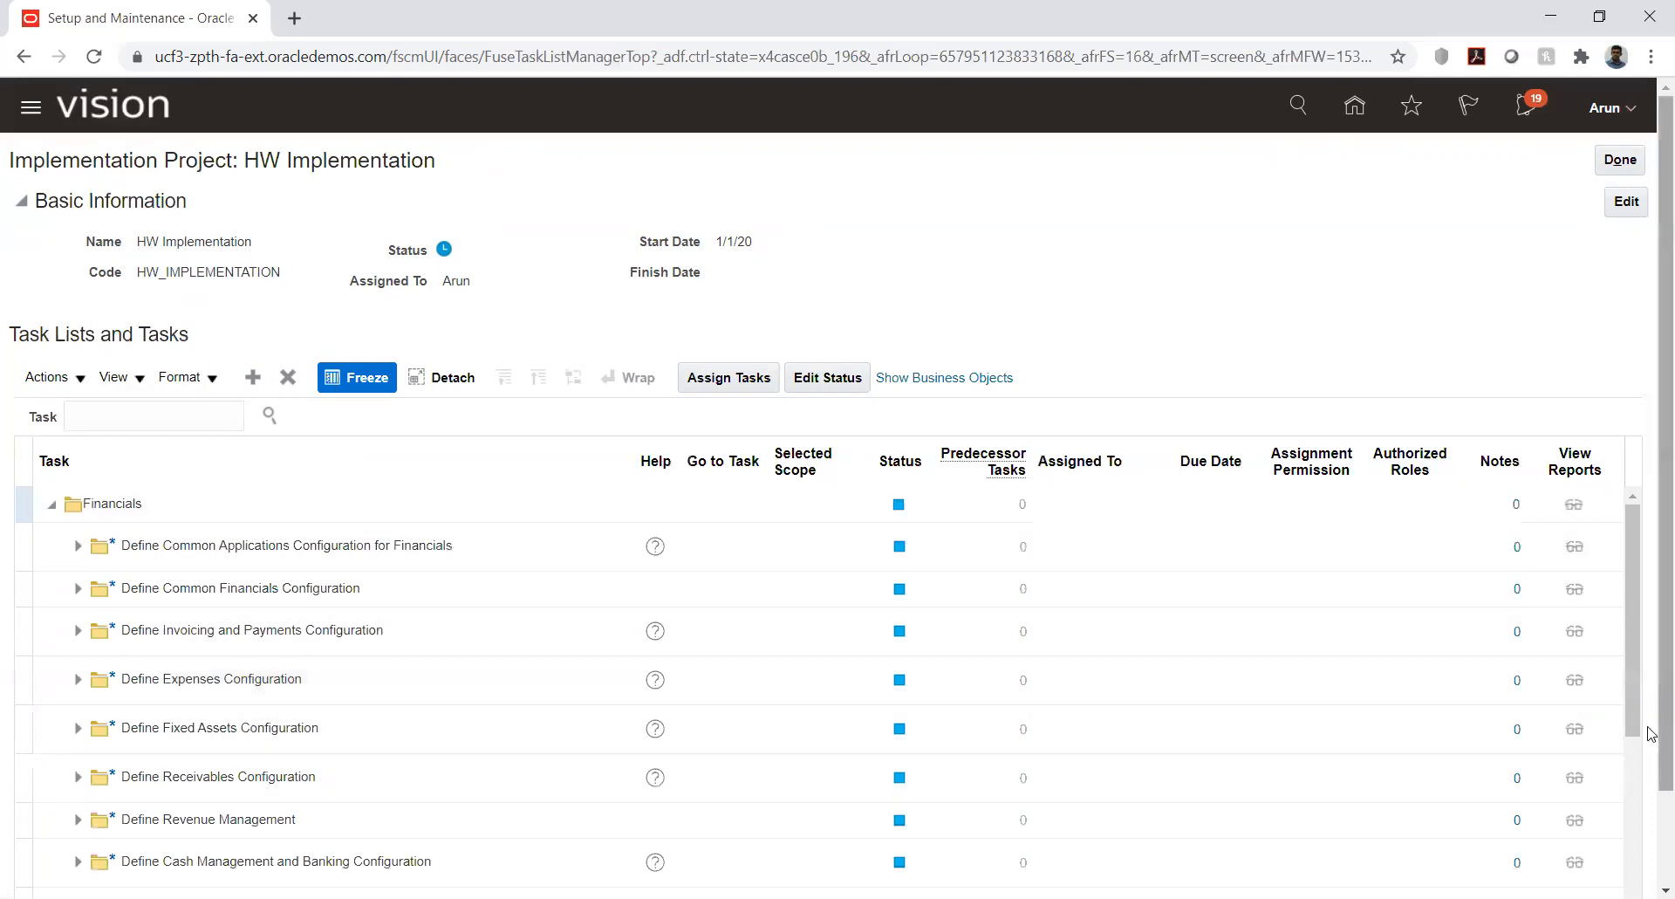
right_click(1649, 698)
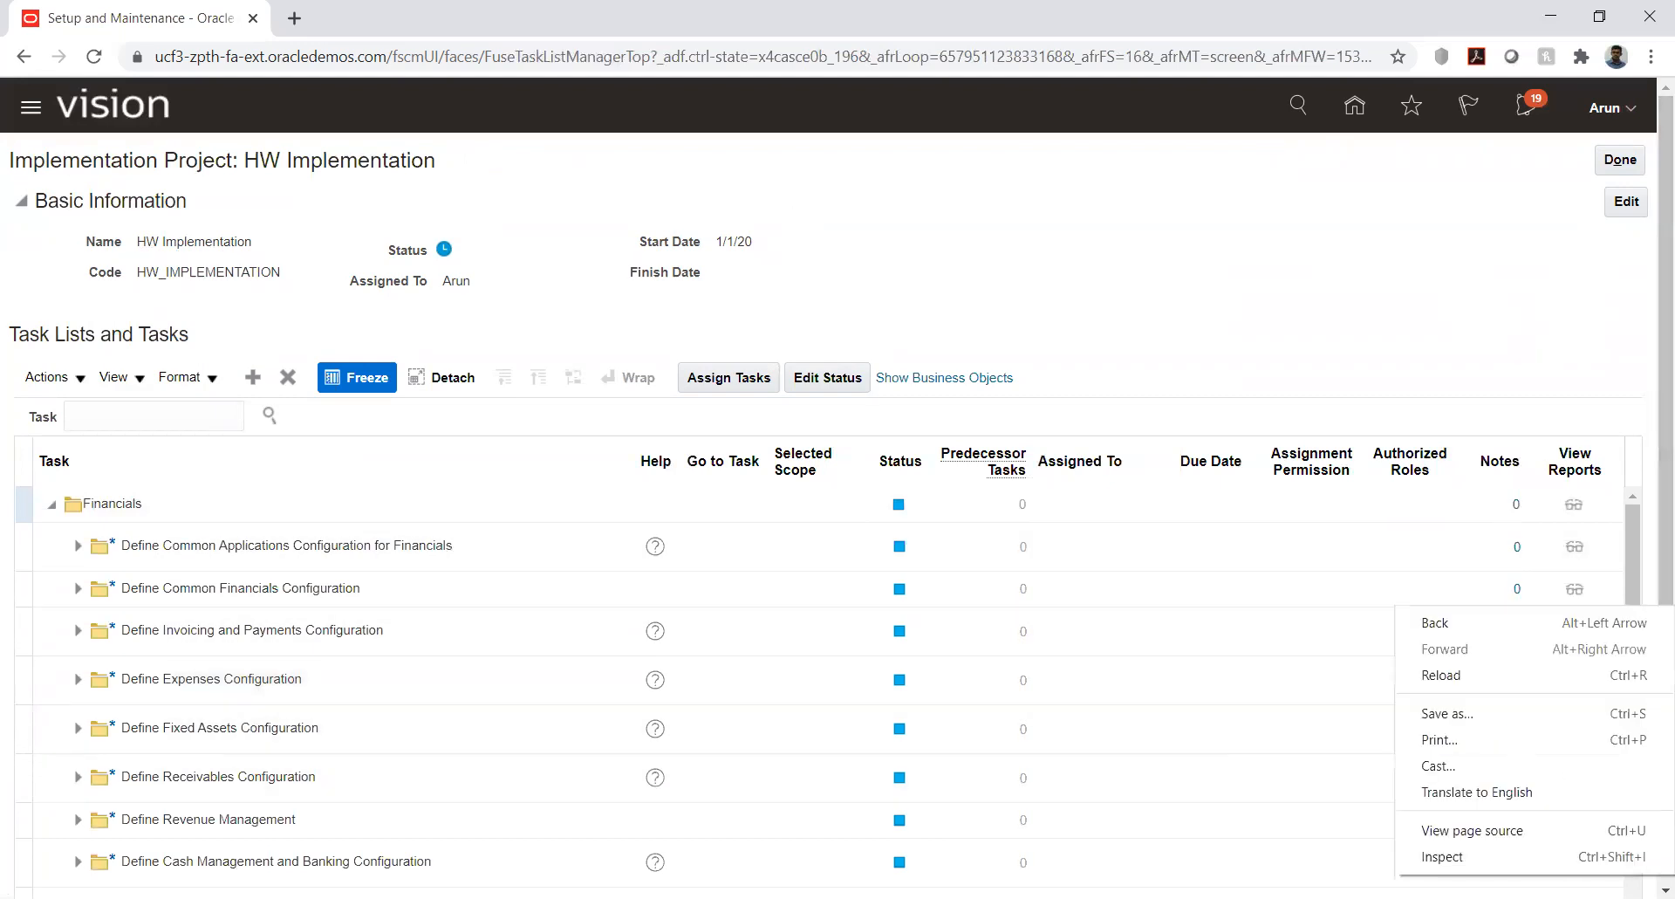
left_click(1652, 594)
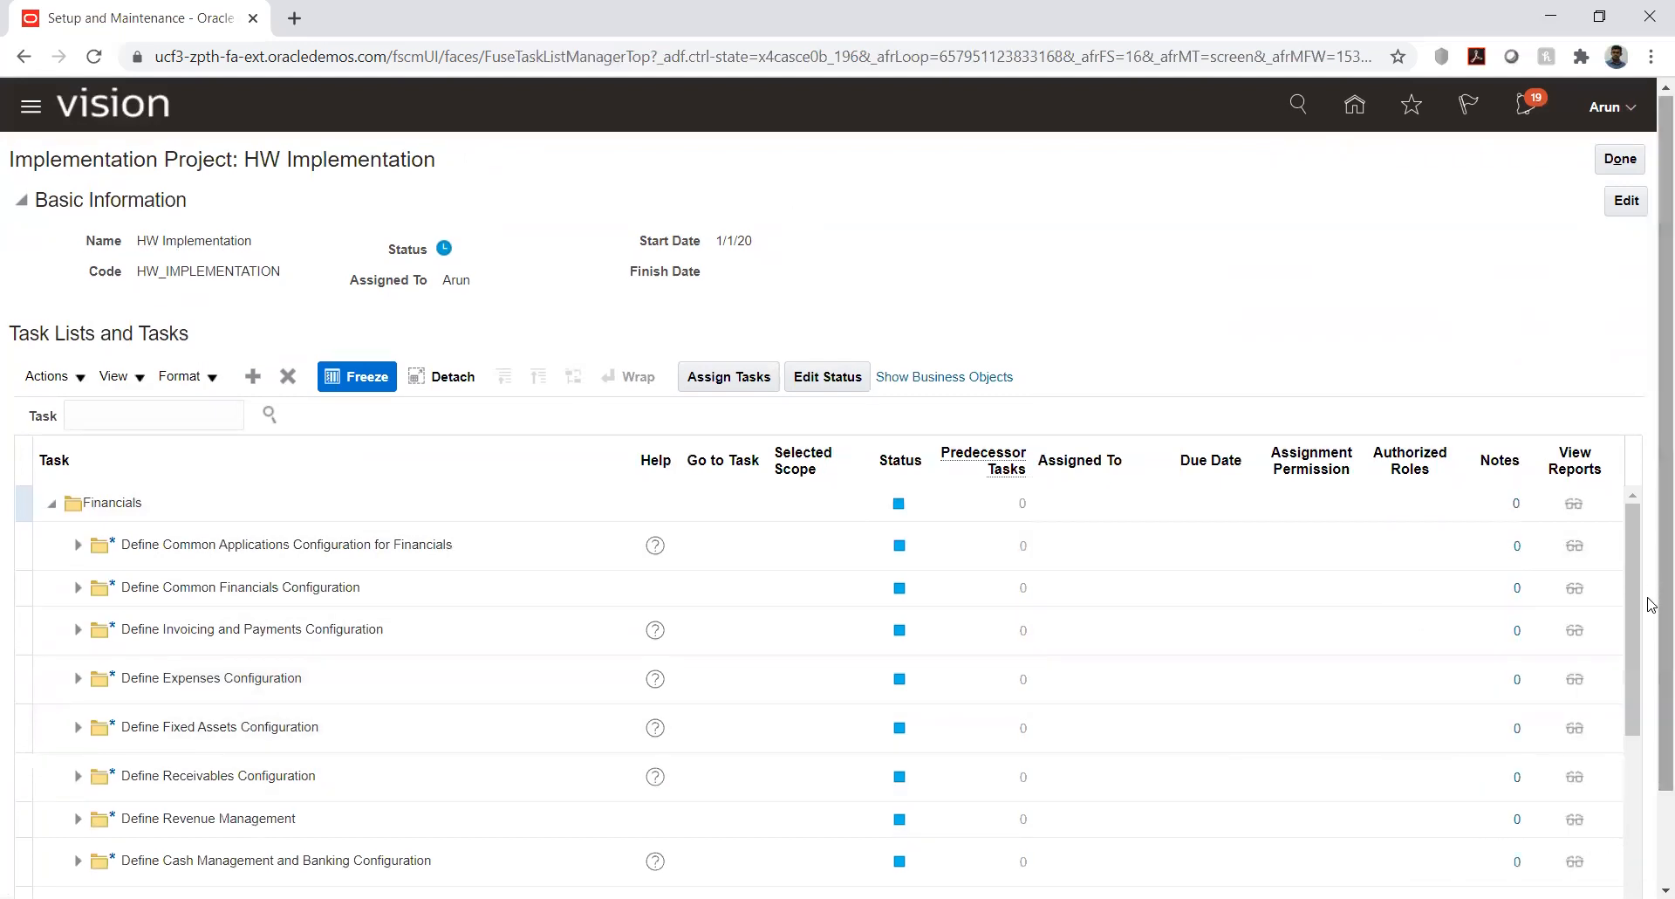
scroll(1651, 609, "down", 2)
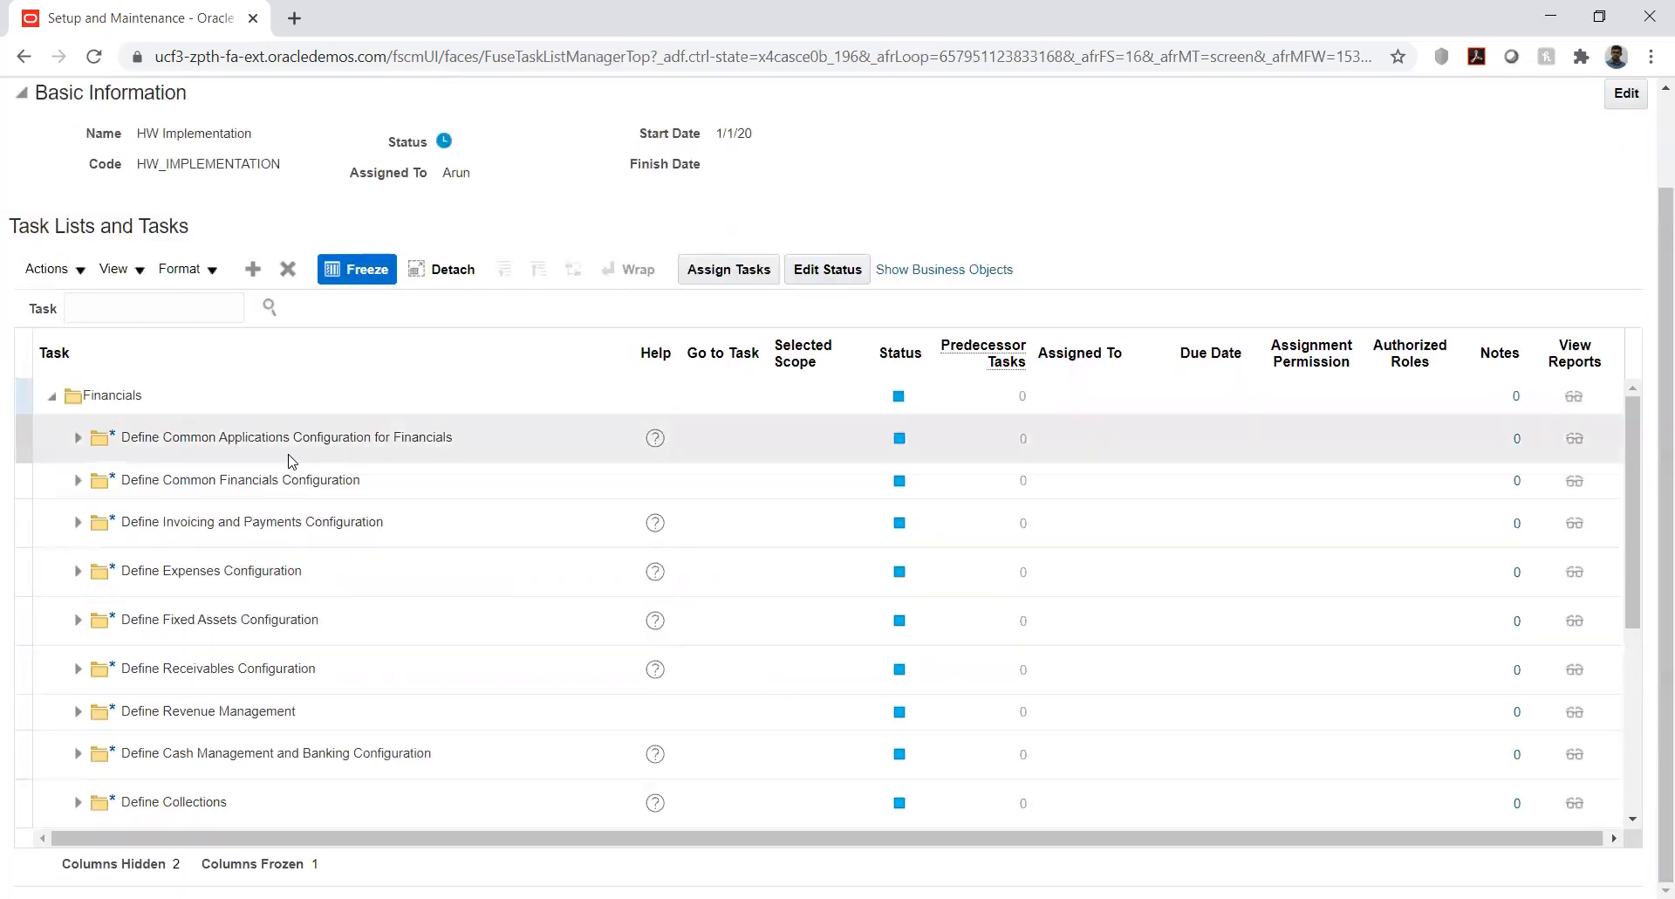
Check which item types can be searched for when adding task lists and tasks to the project, and close the dialog.
left_click(254, 271)
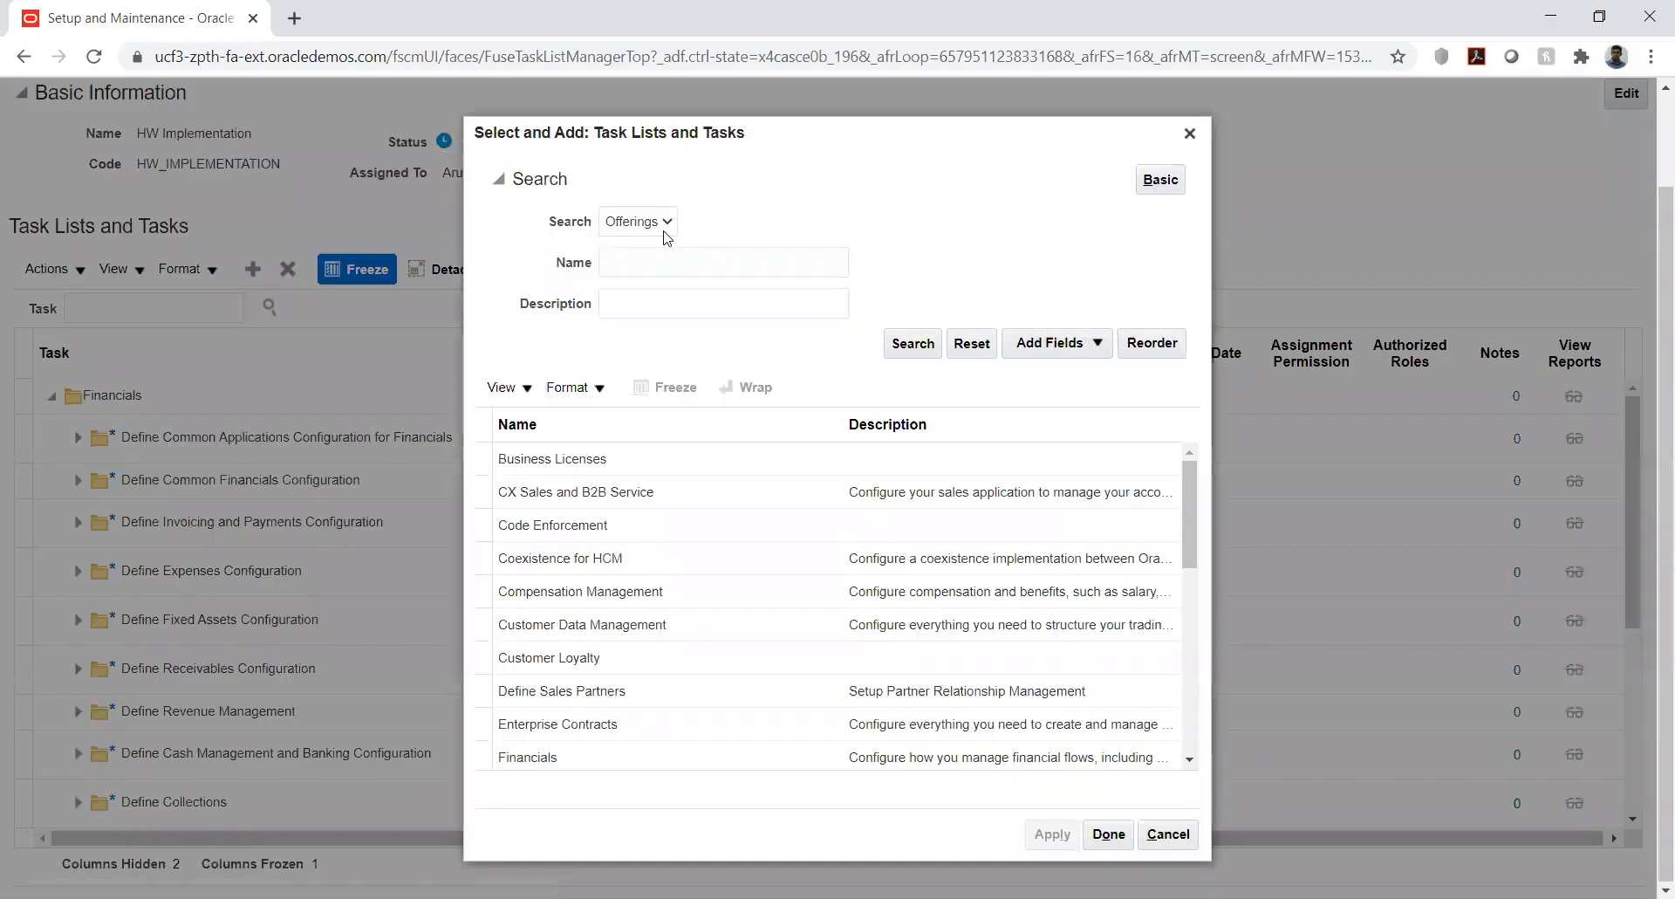
left_click(667, 225)
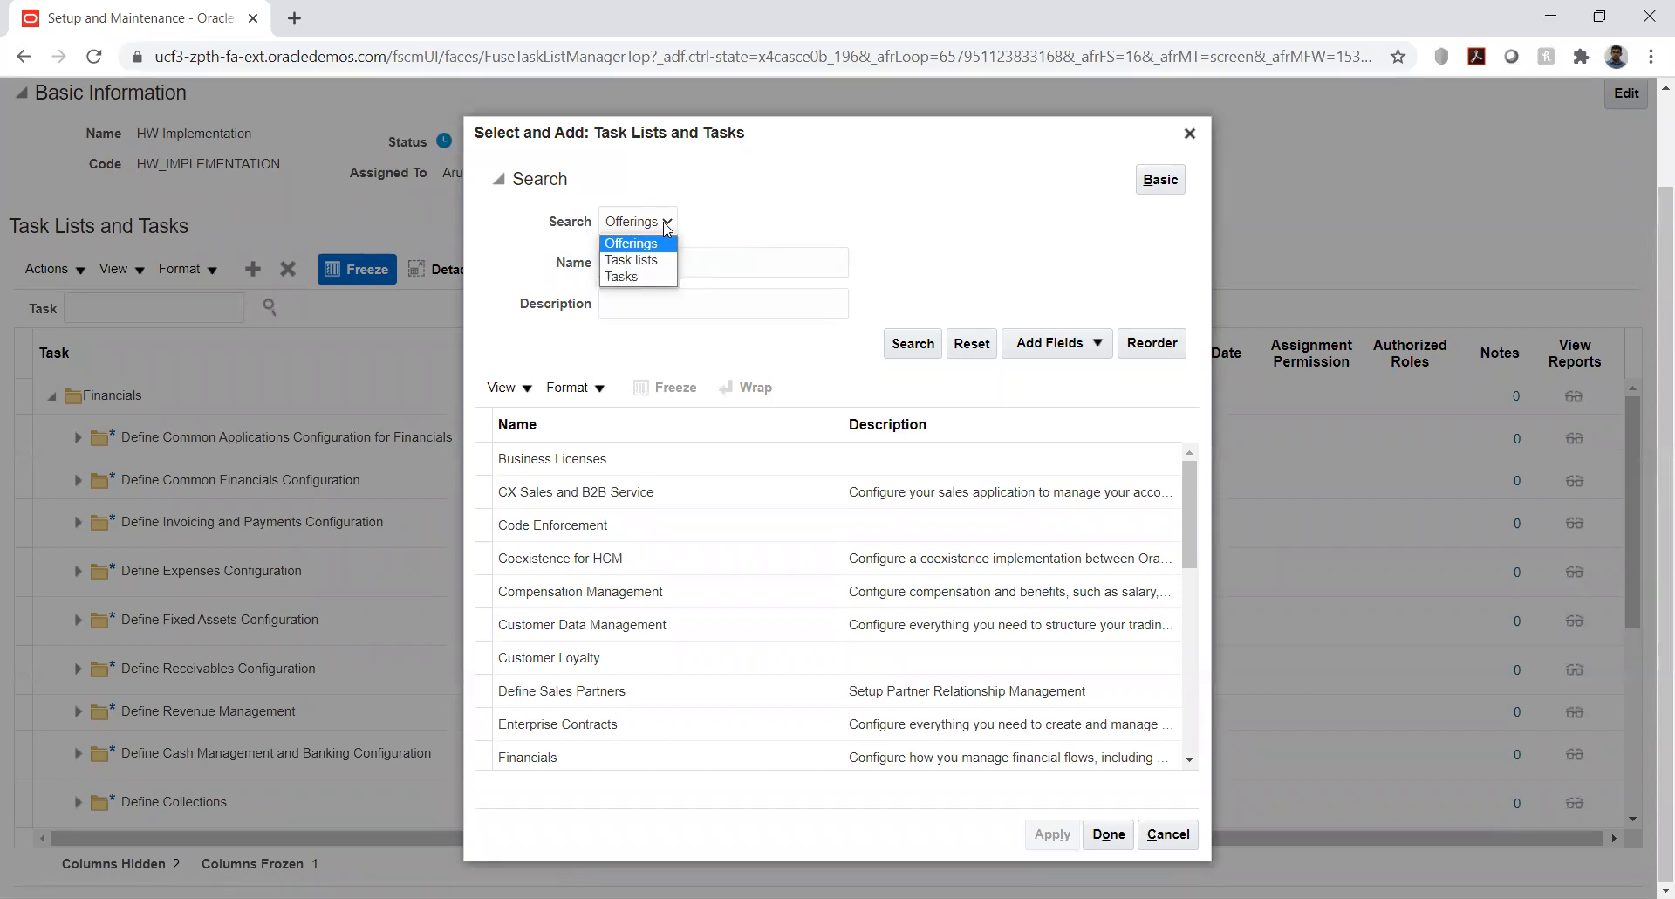
left_click(759, 239)
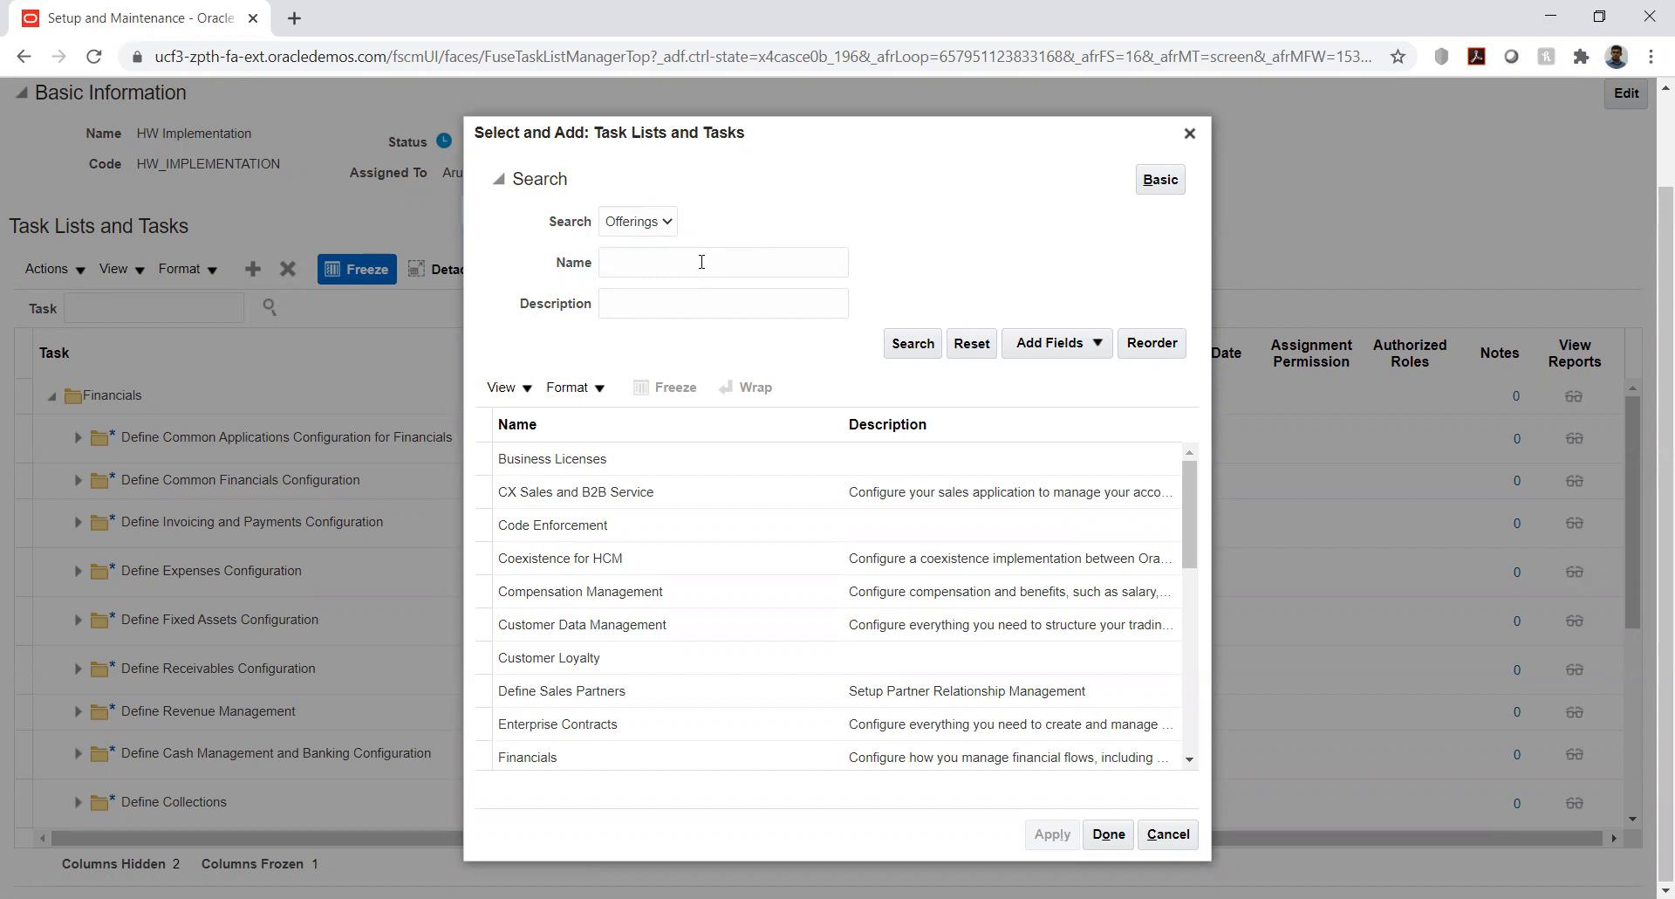
left_click(668, 222)
left_click(797, 239)
left_click(1189, 134)
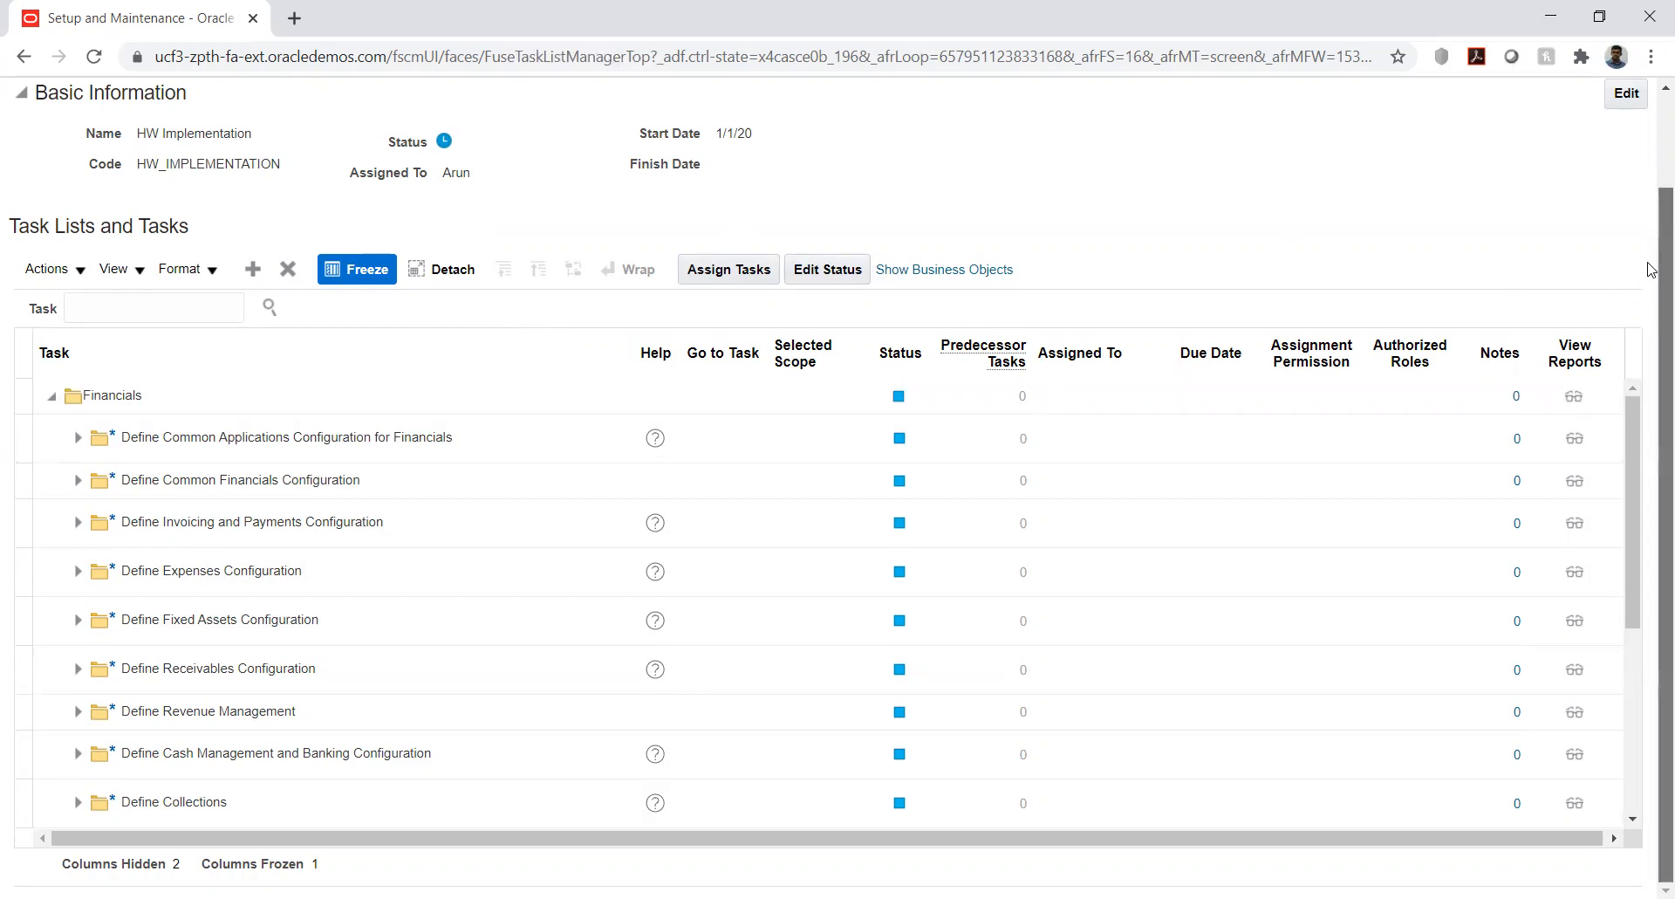
Expand Define Common Applications Configuration for Financials and review the available status options for Define Ledgers without saving.
scroll(1651, 279, "up", 2)
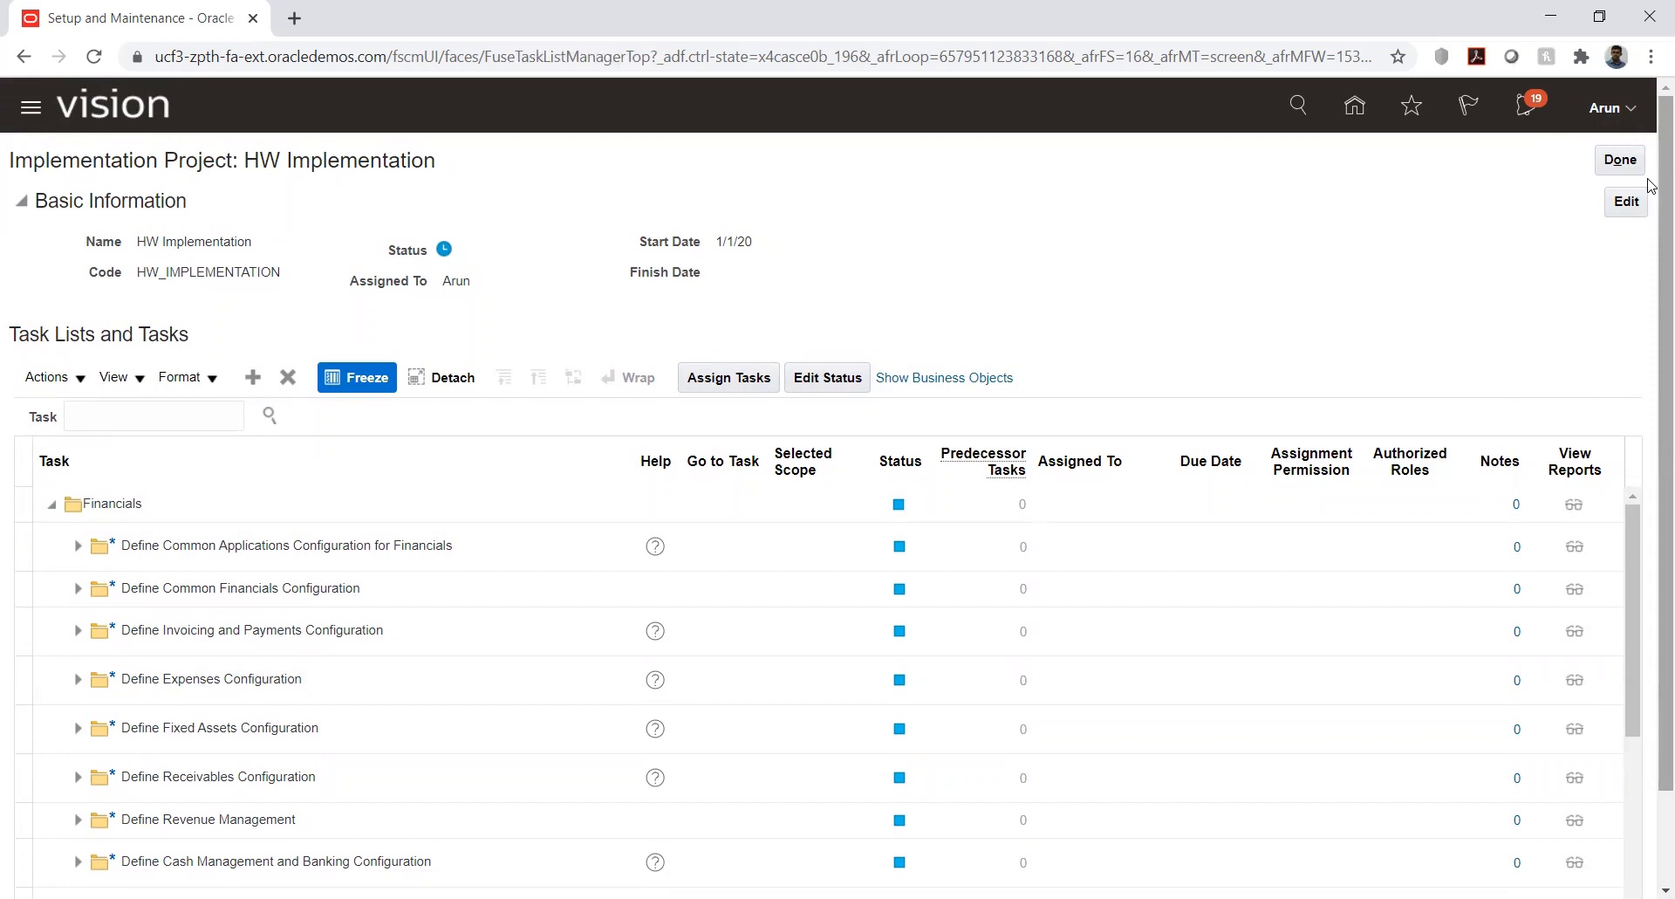
left_click(78, 548)
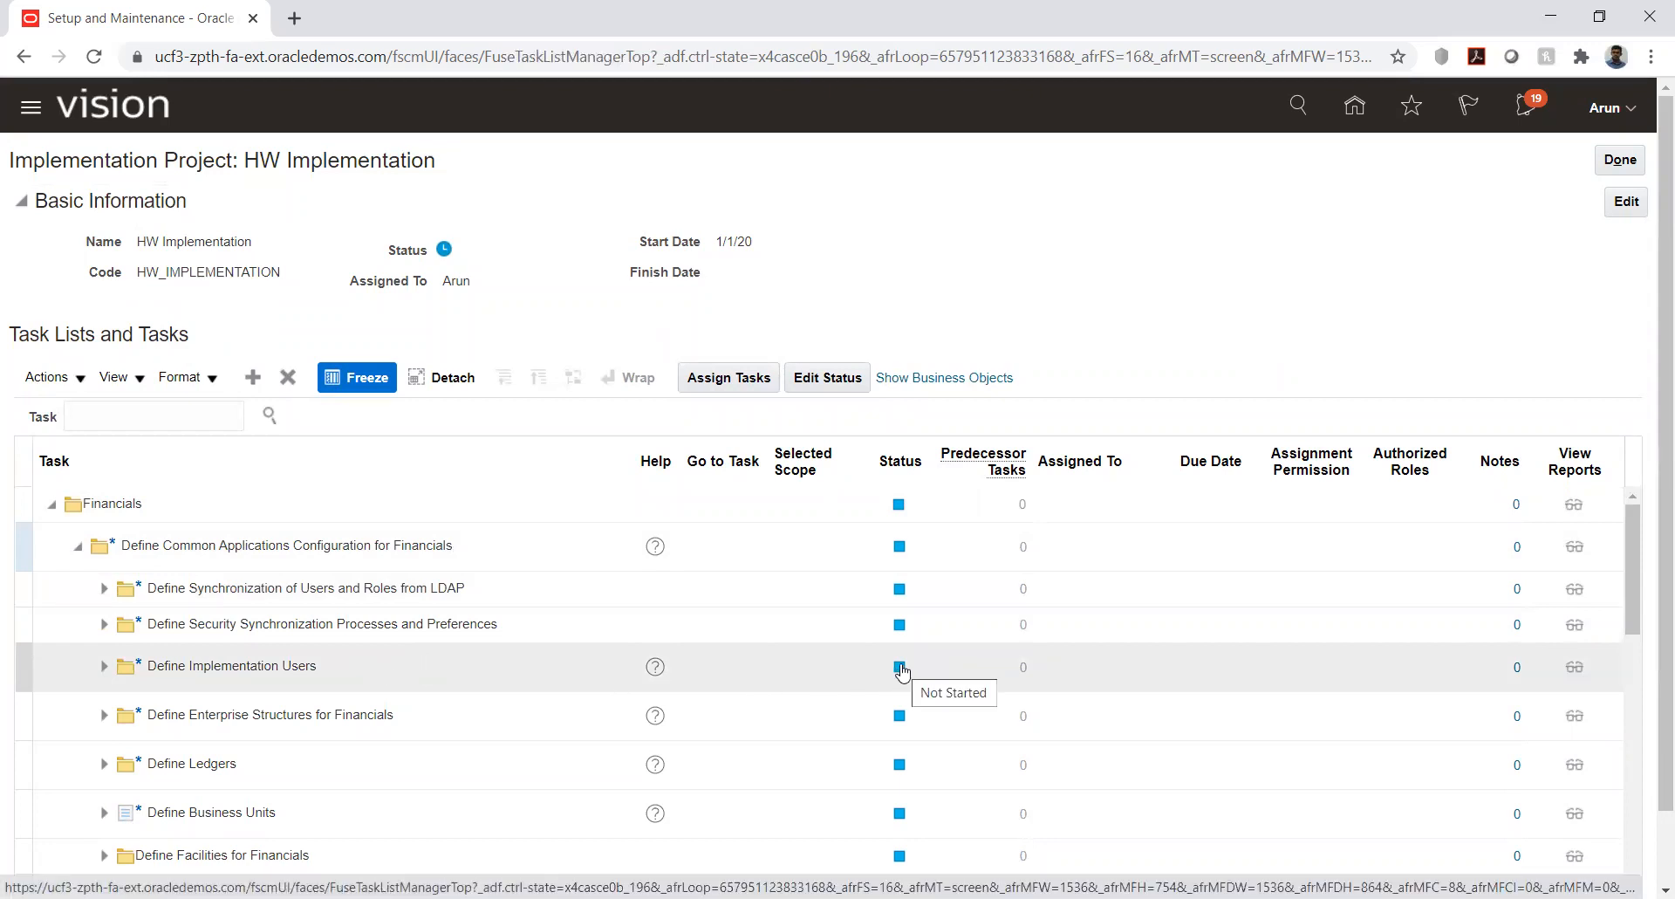
left_click(827, 384)
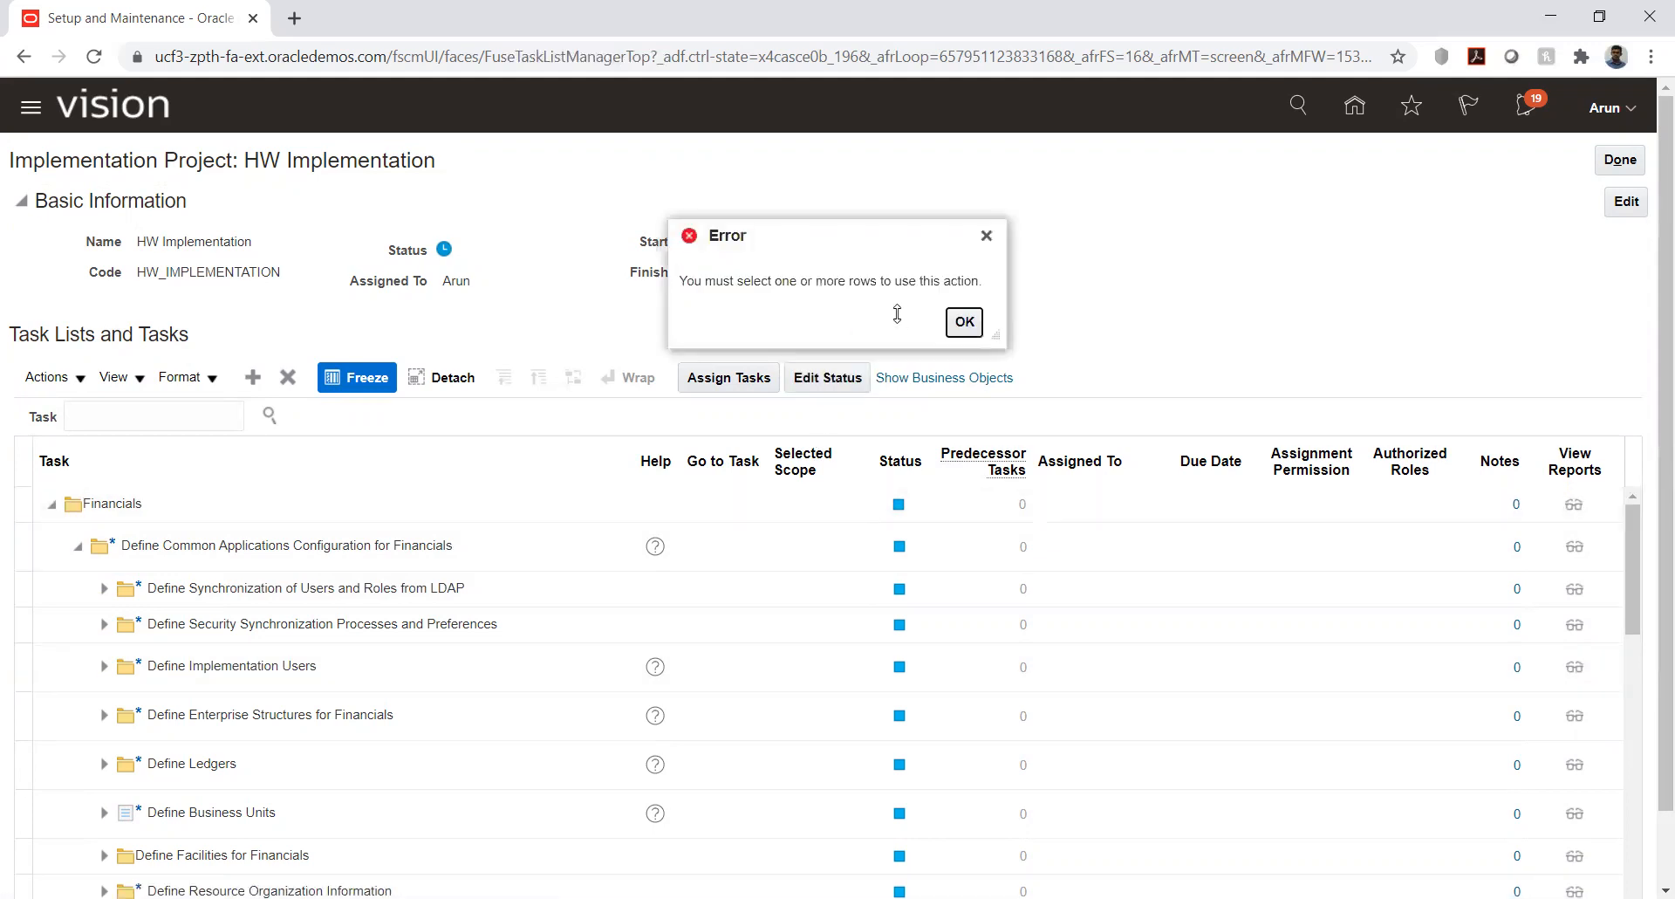
left_click(964, 322)
left_click(211, 763)
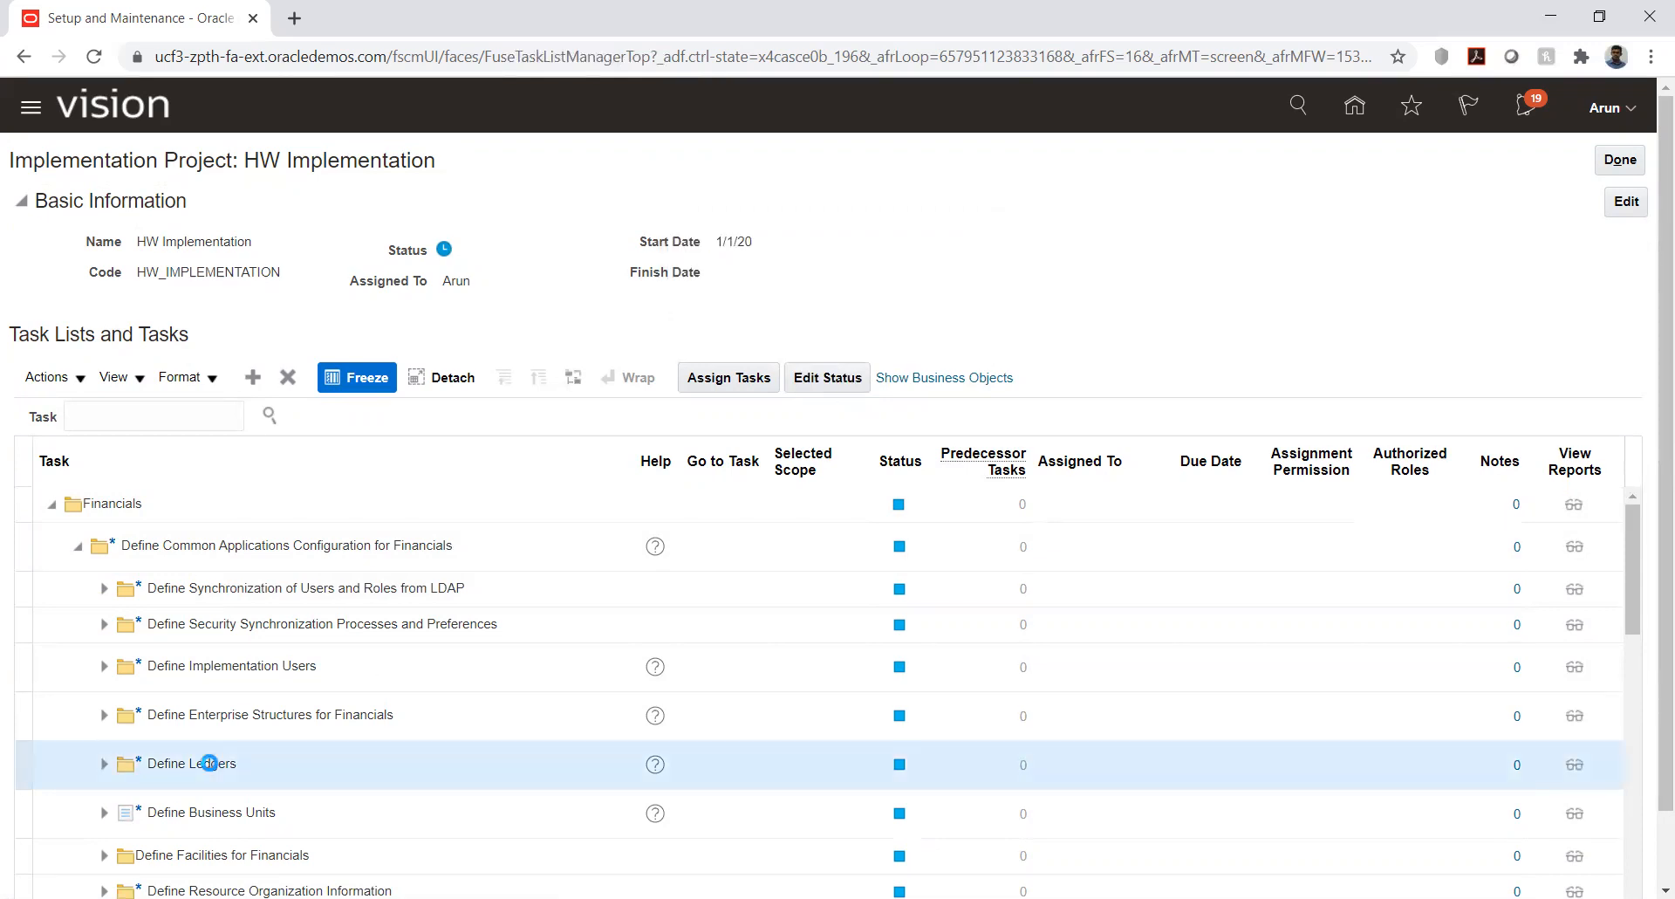
left_click(835, 380)
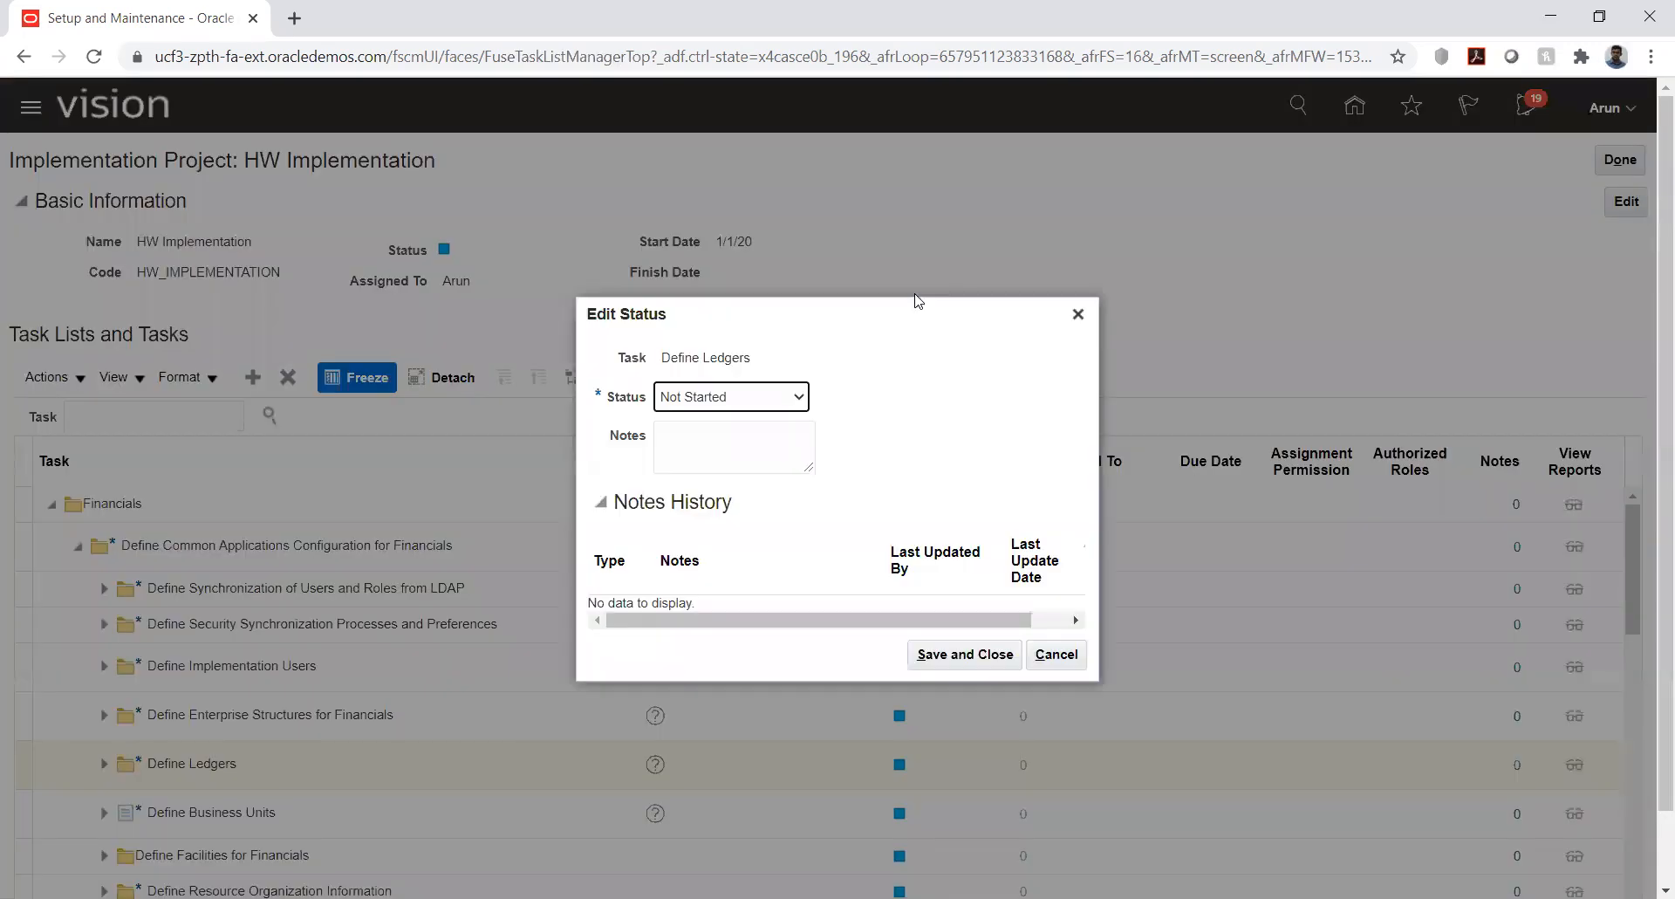
left_click(776, 399)
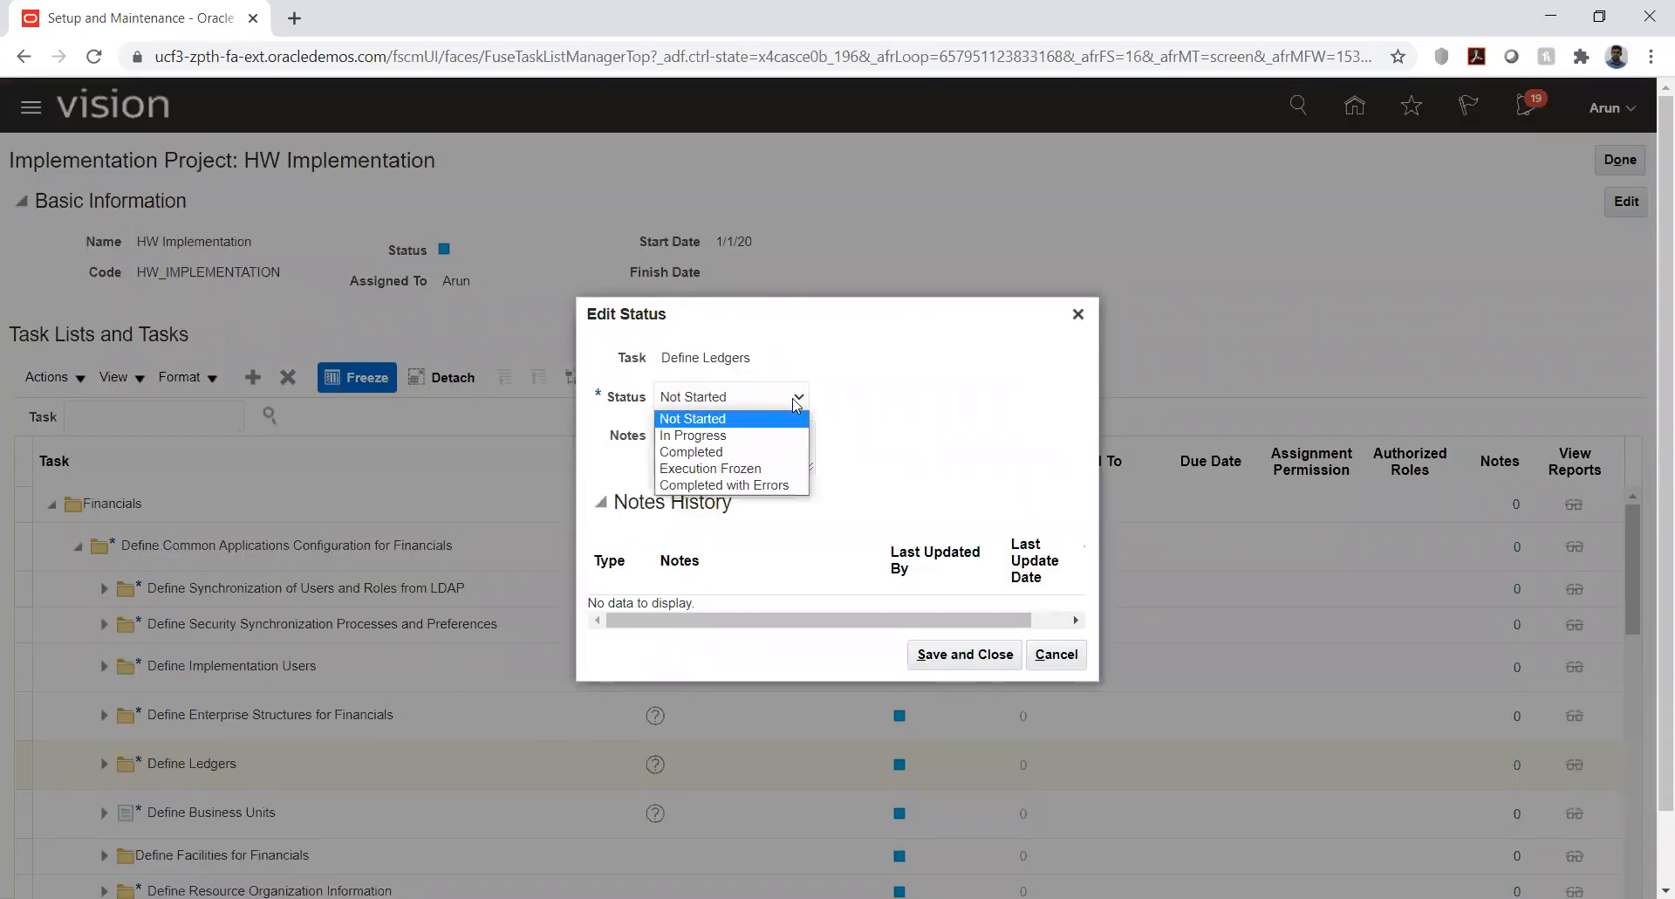
left_click(914, 401)
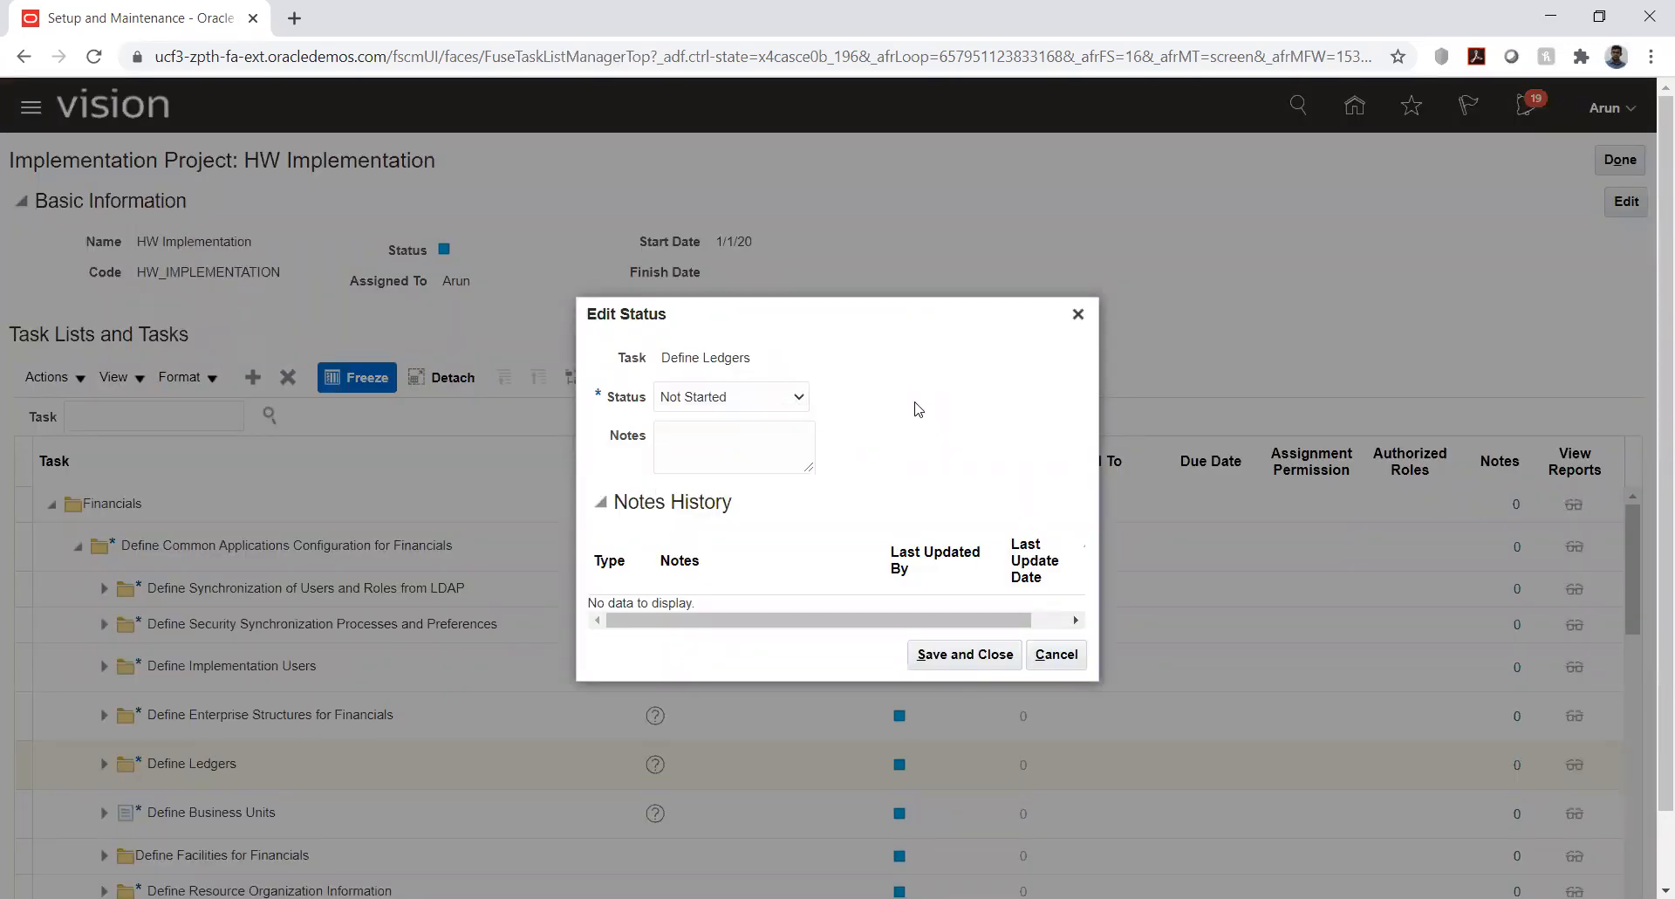
left_click(765, 399)
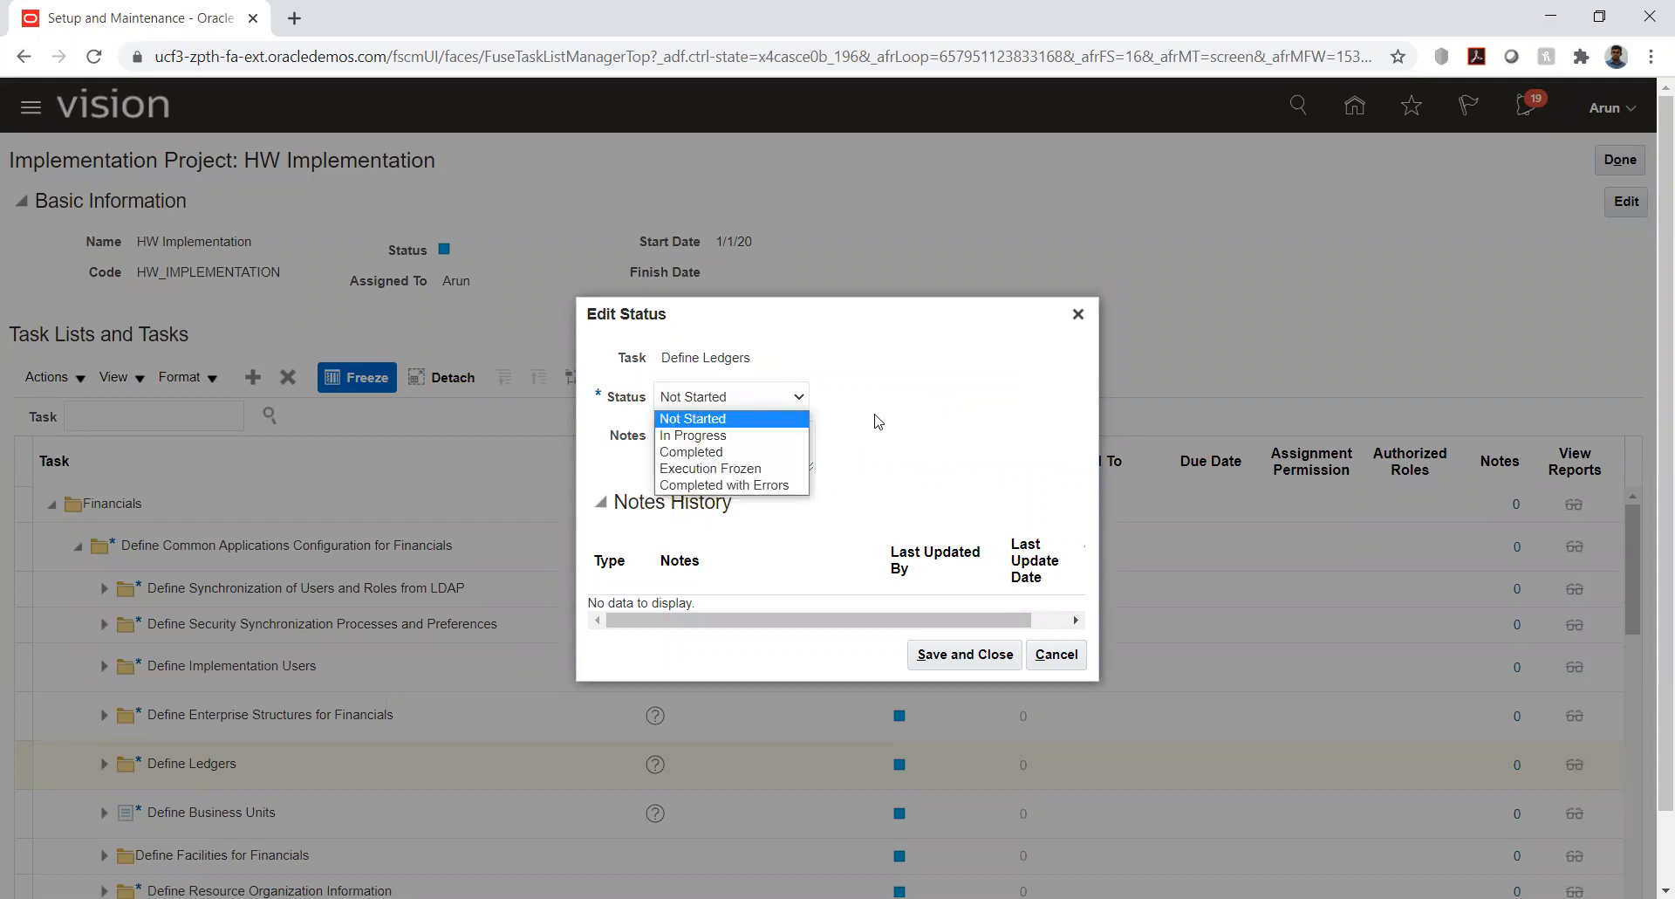
left_click(894, 454)
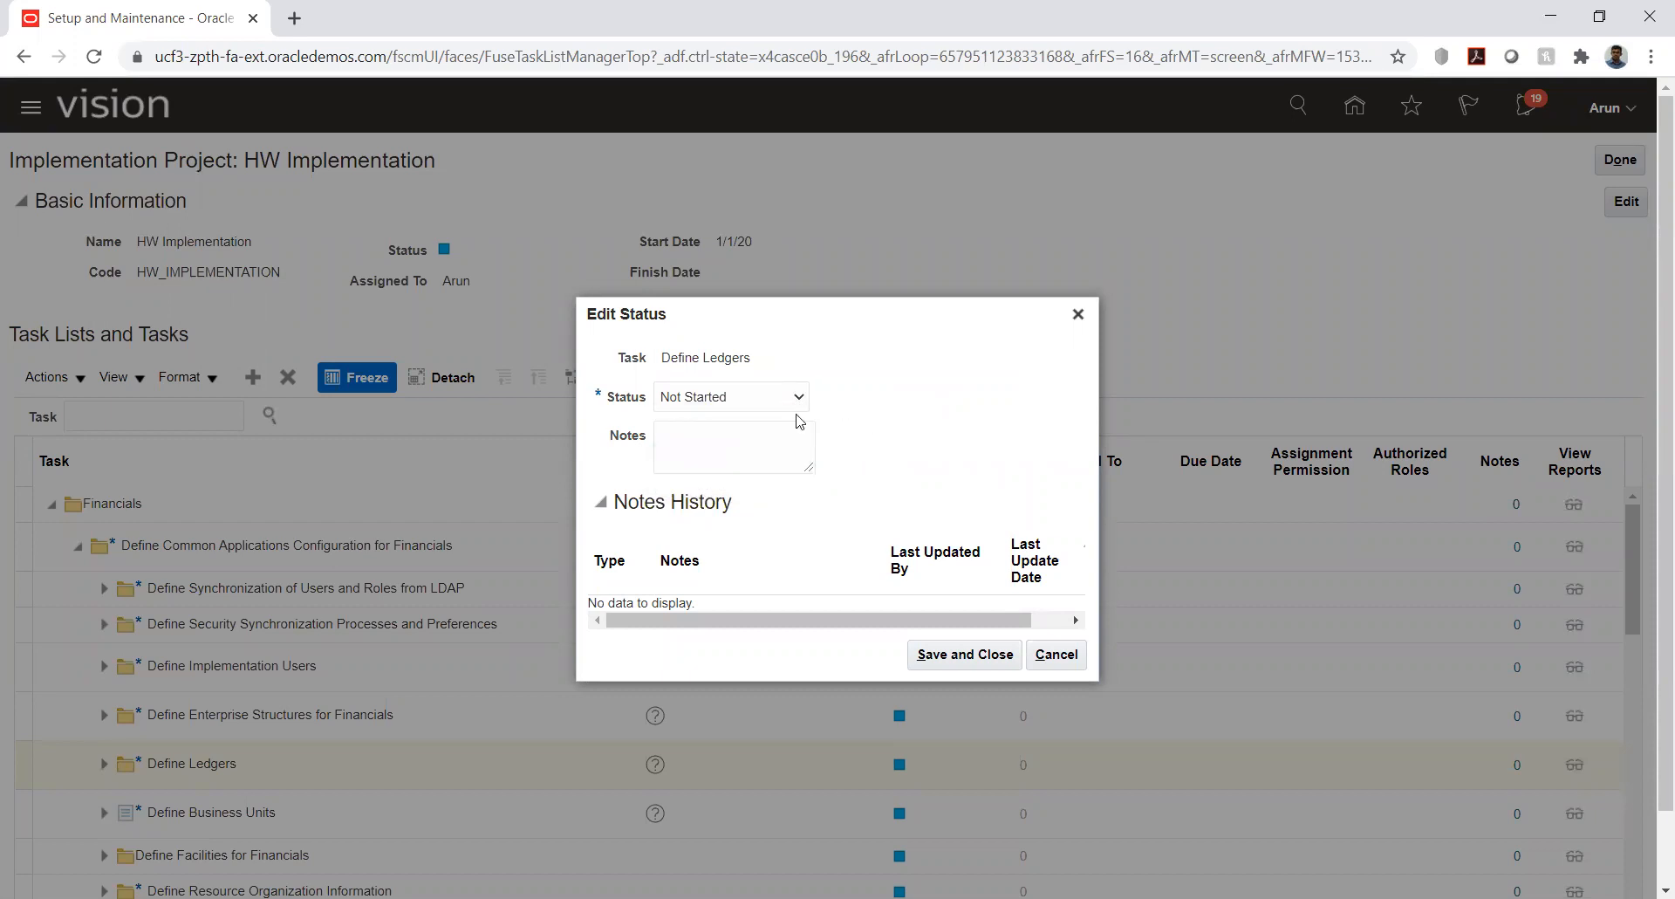
left_click(1047, 659)
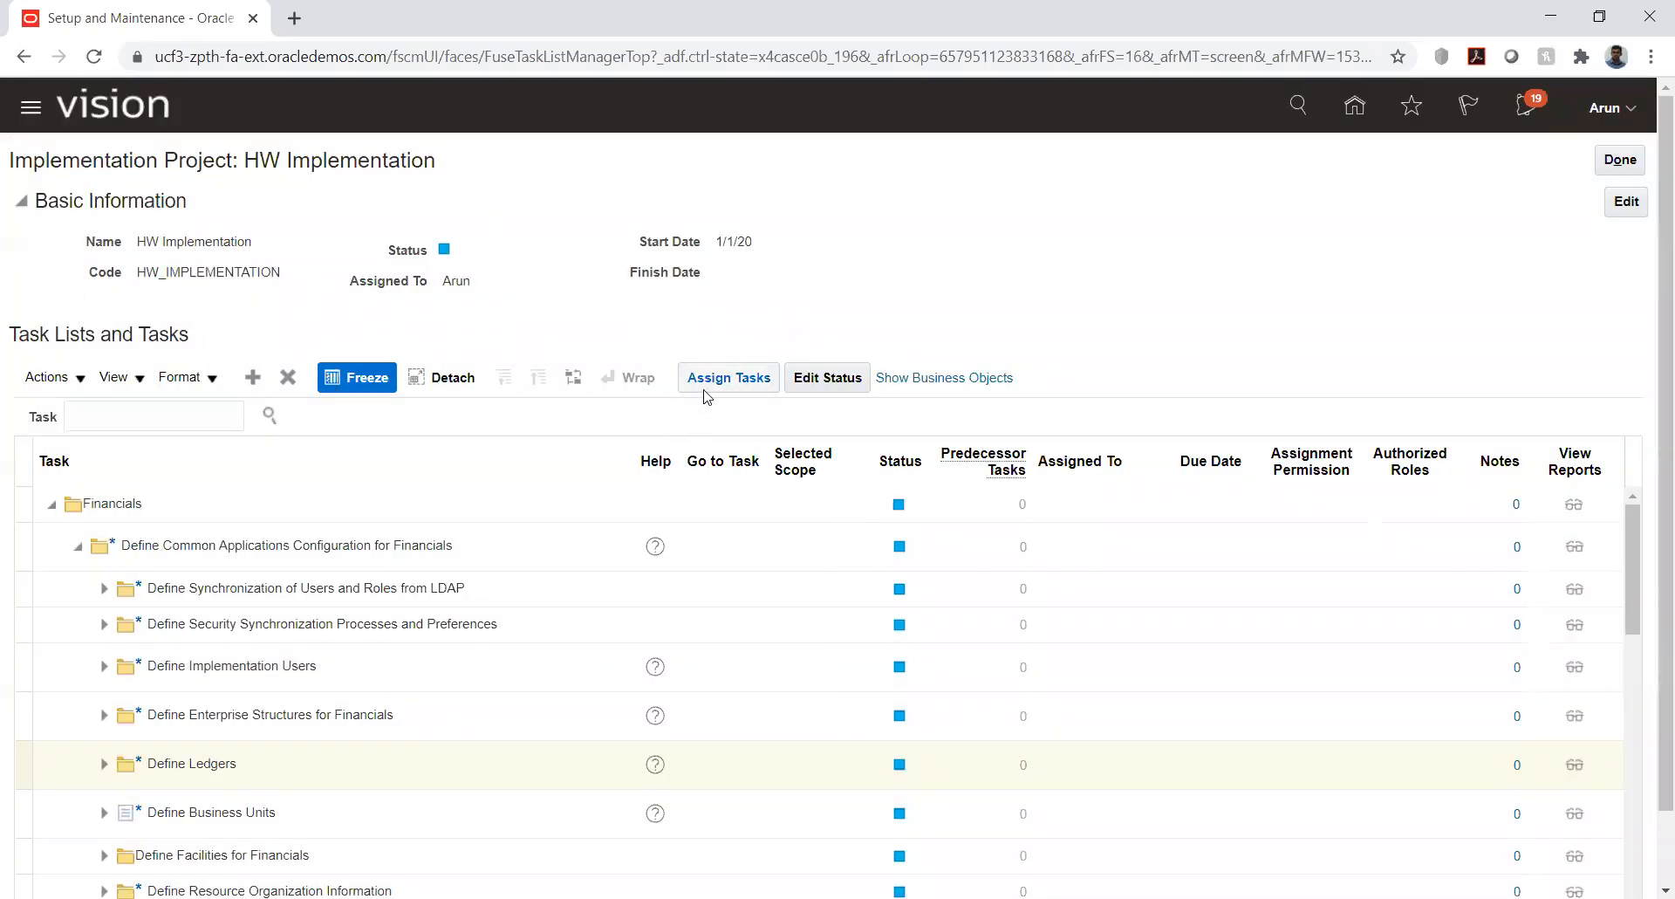
Review the task assignment options for Define Ledgers and Define Enterprise Structures for Financials, cancelling each without assigning anyone.
left_click(720, 378)
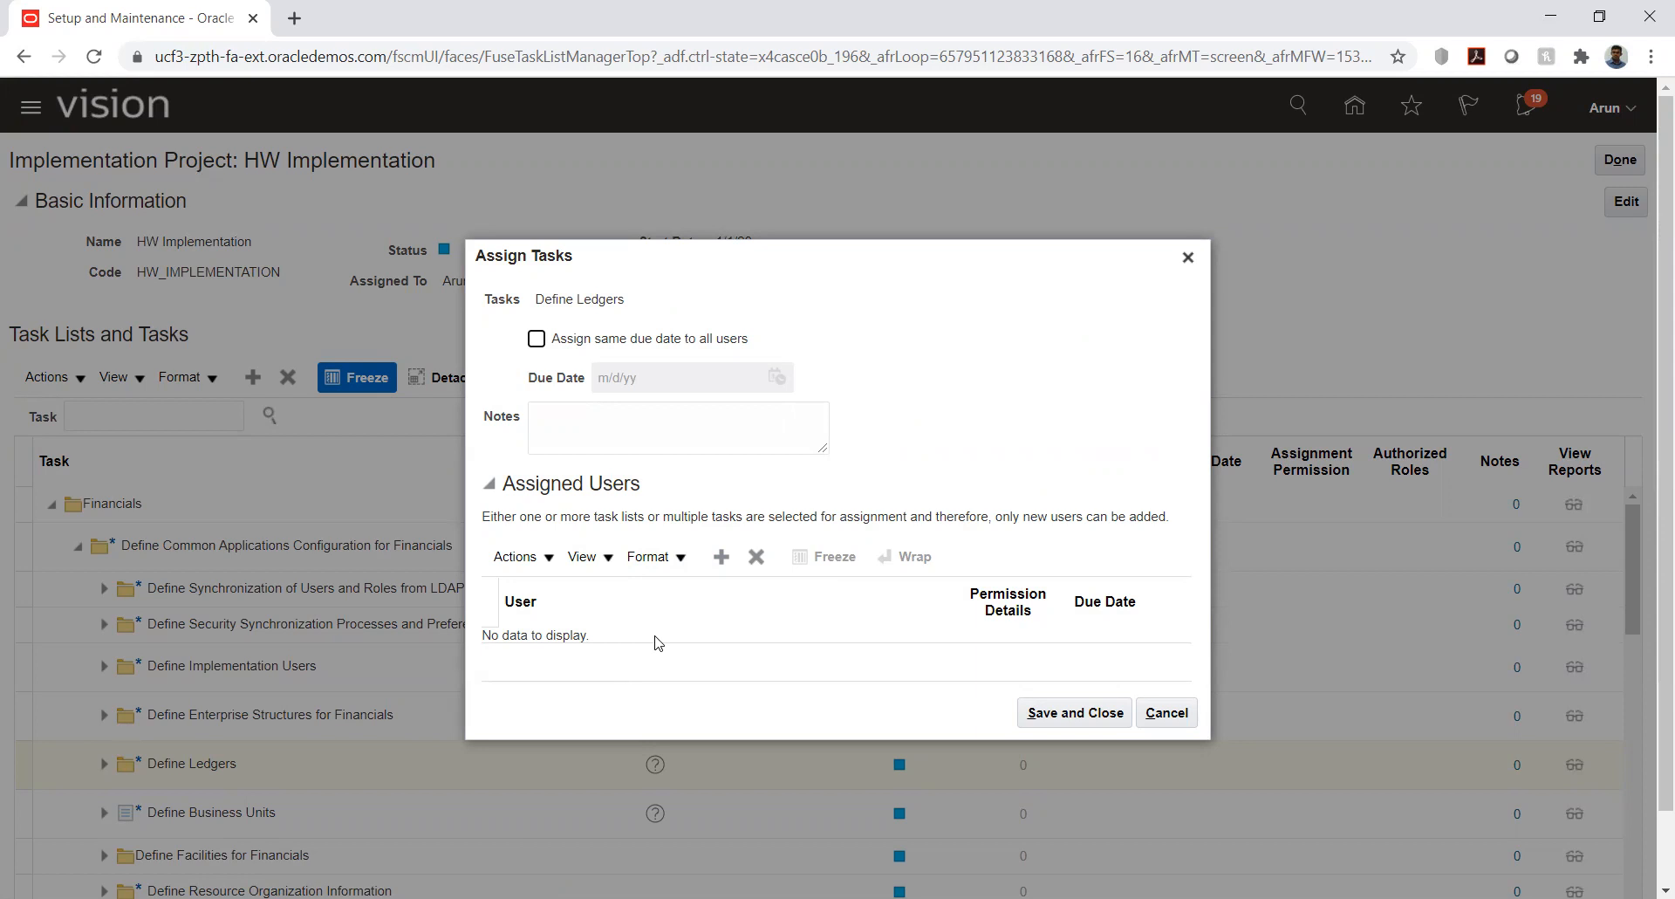
left_click(1166, 713)
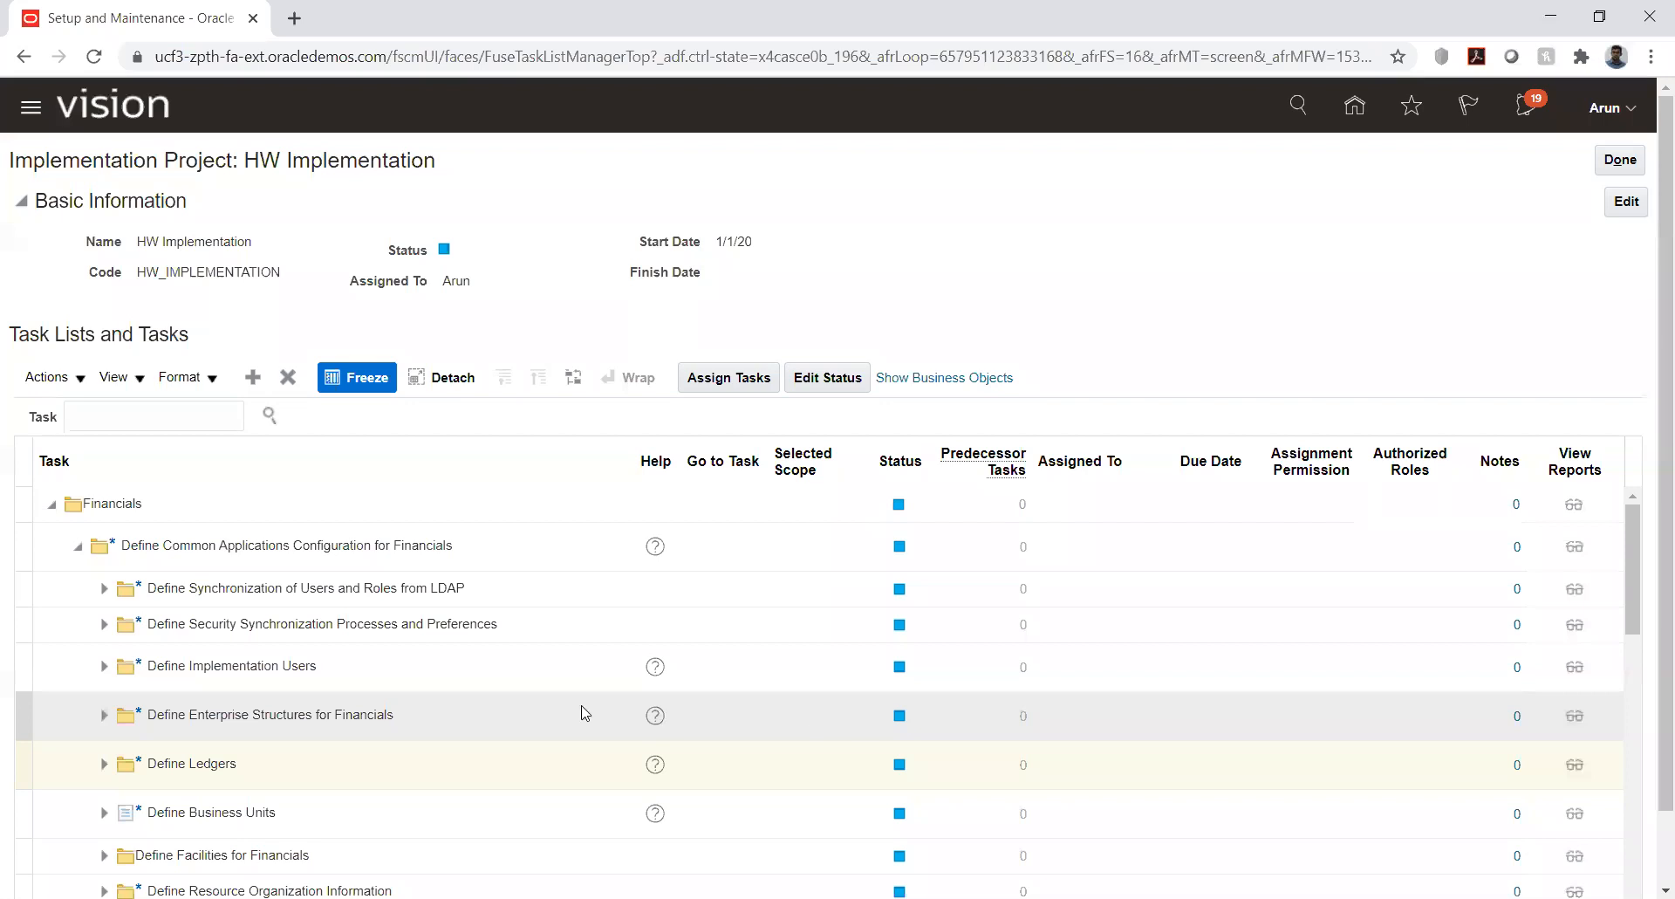
left_click(333, 711)
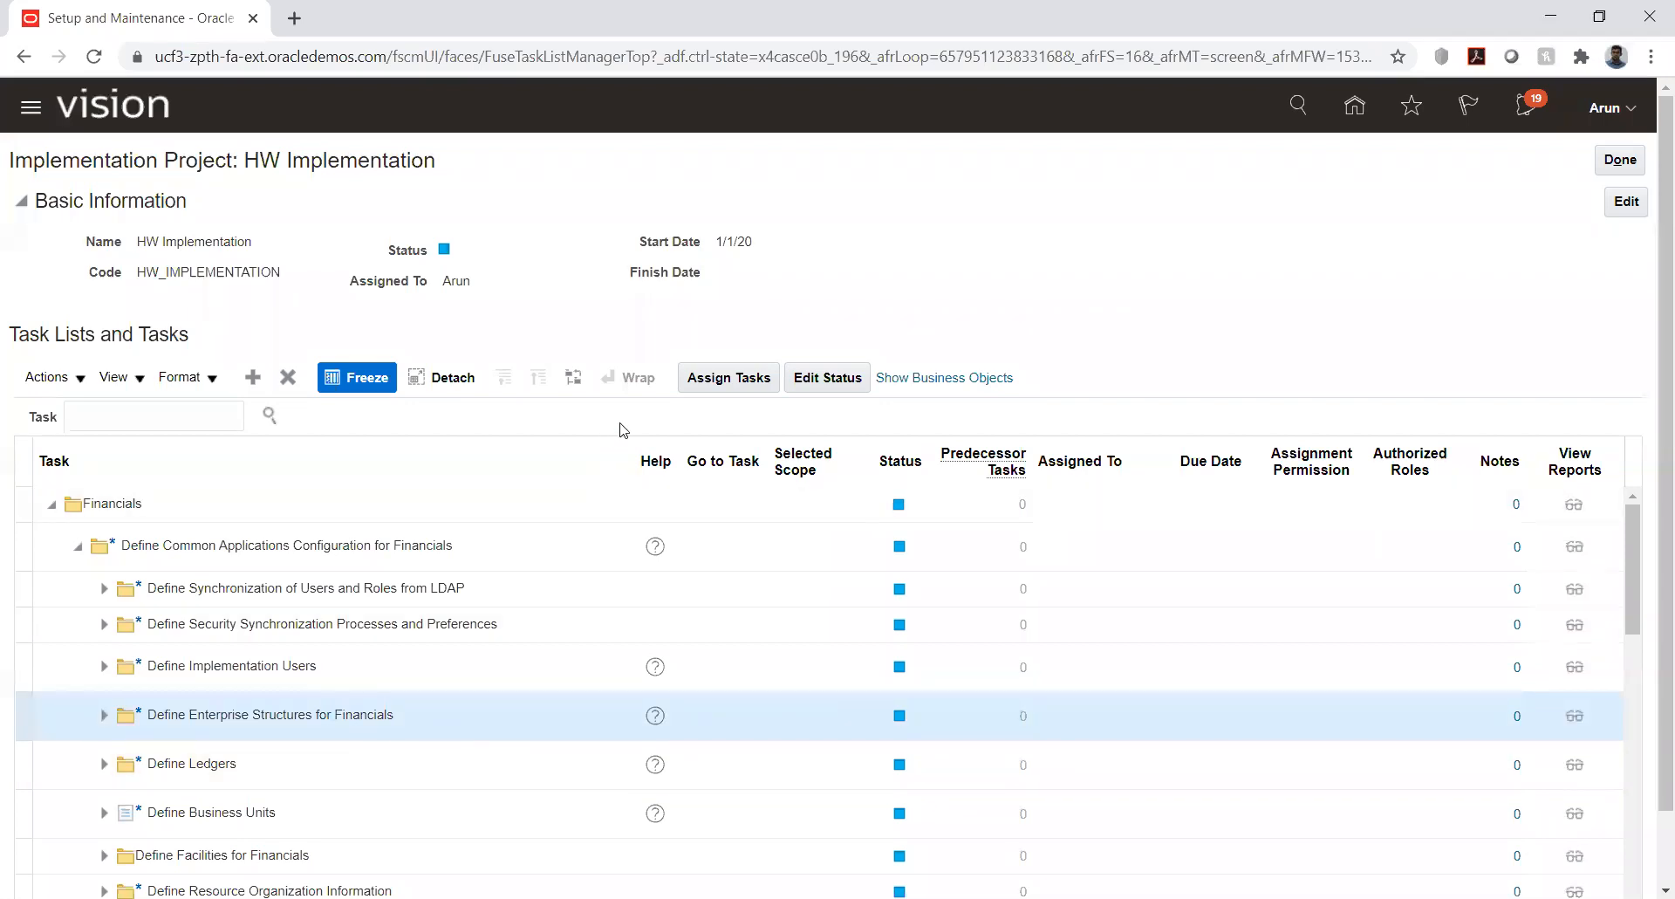
left_click(713, 384)
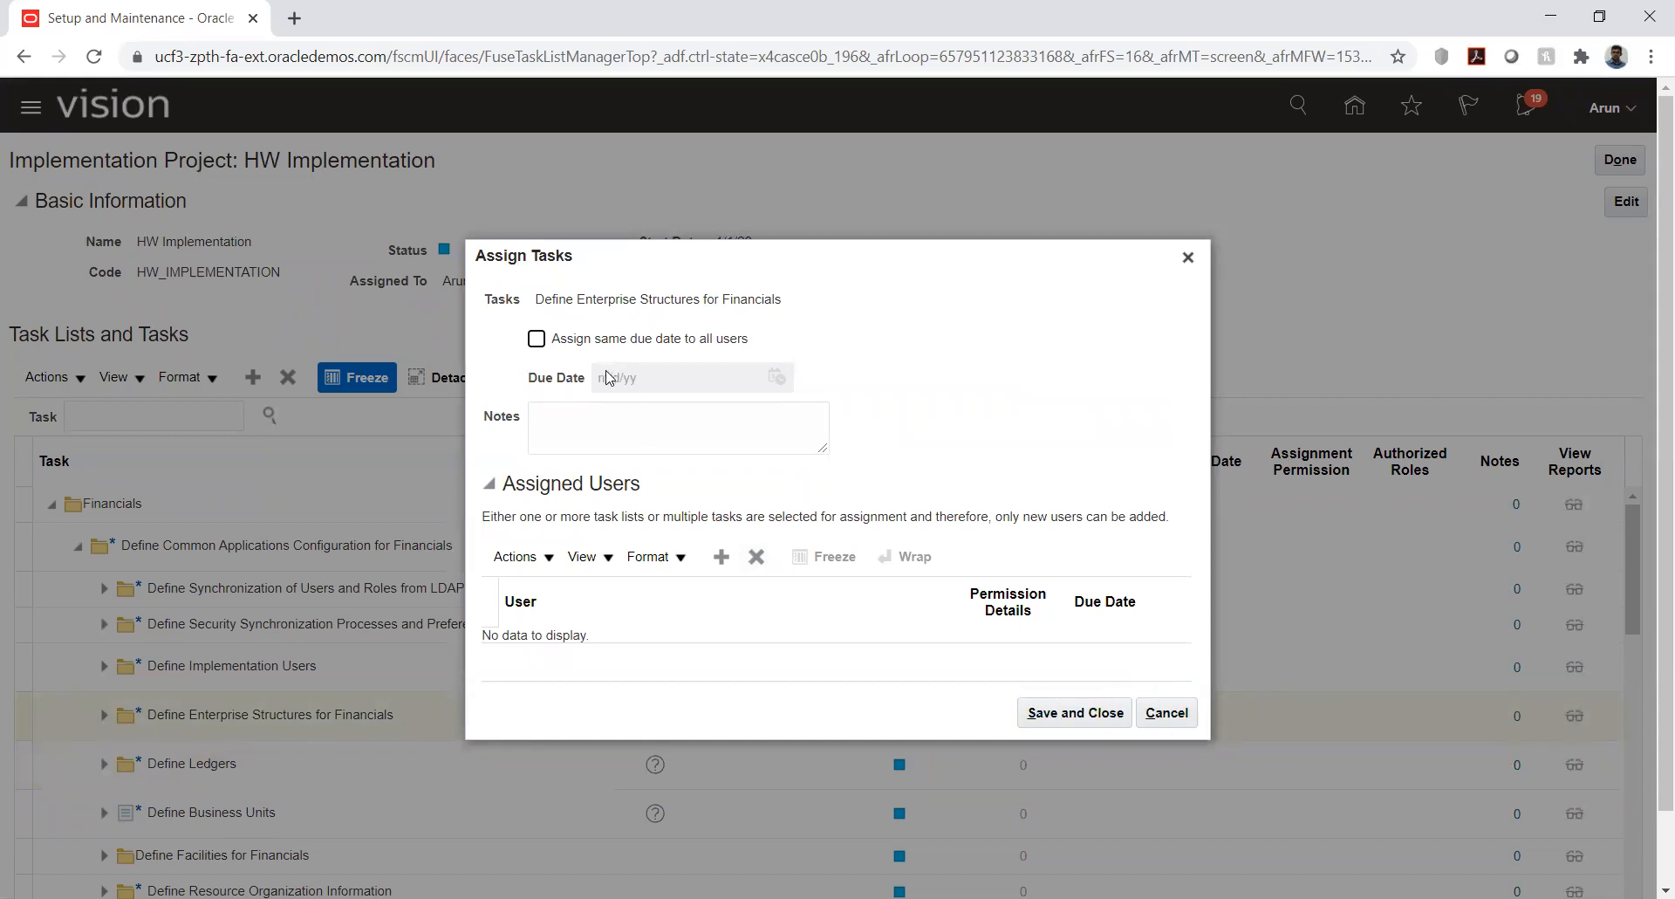
left_click(1174, 716)
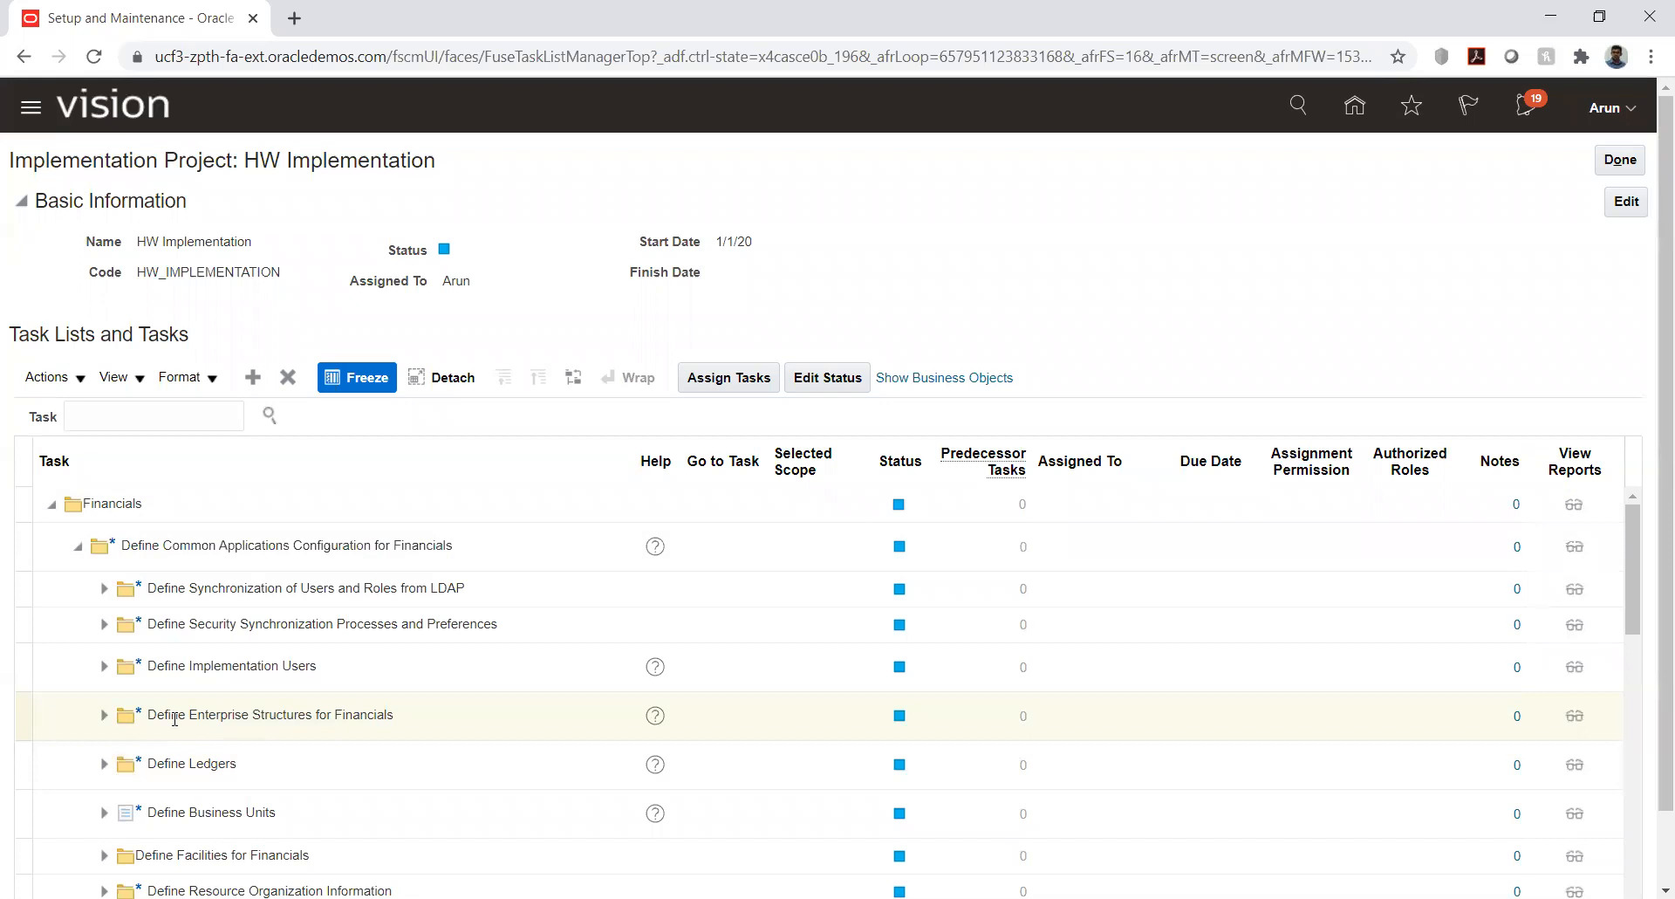
Under Define Enterprise Structures for Financials, expand Define Financial Reporting Structures and Define Chart of Accounts, and open the Manage Chart of Accounts Value Sets task.
left_click(103, 716)
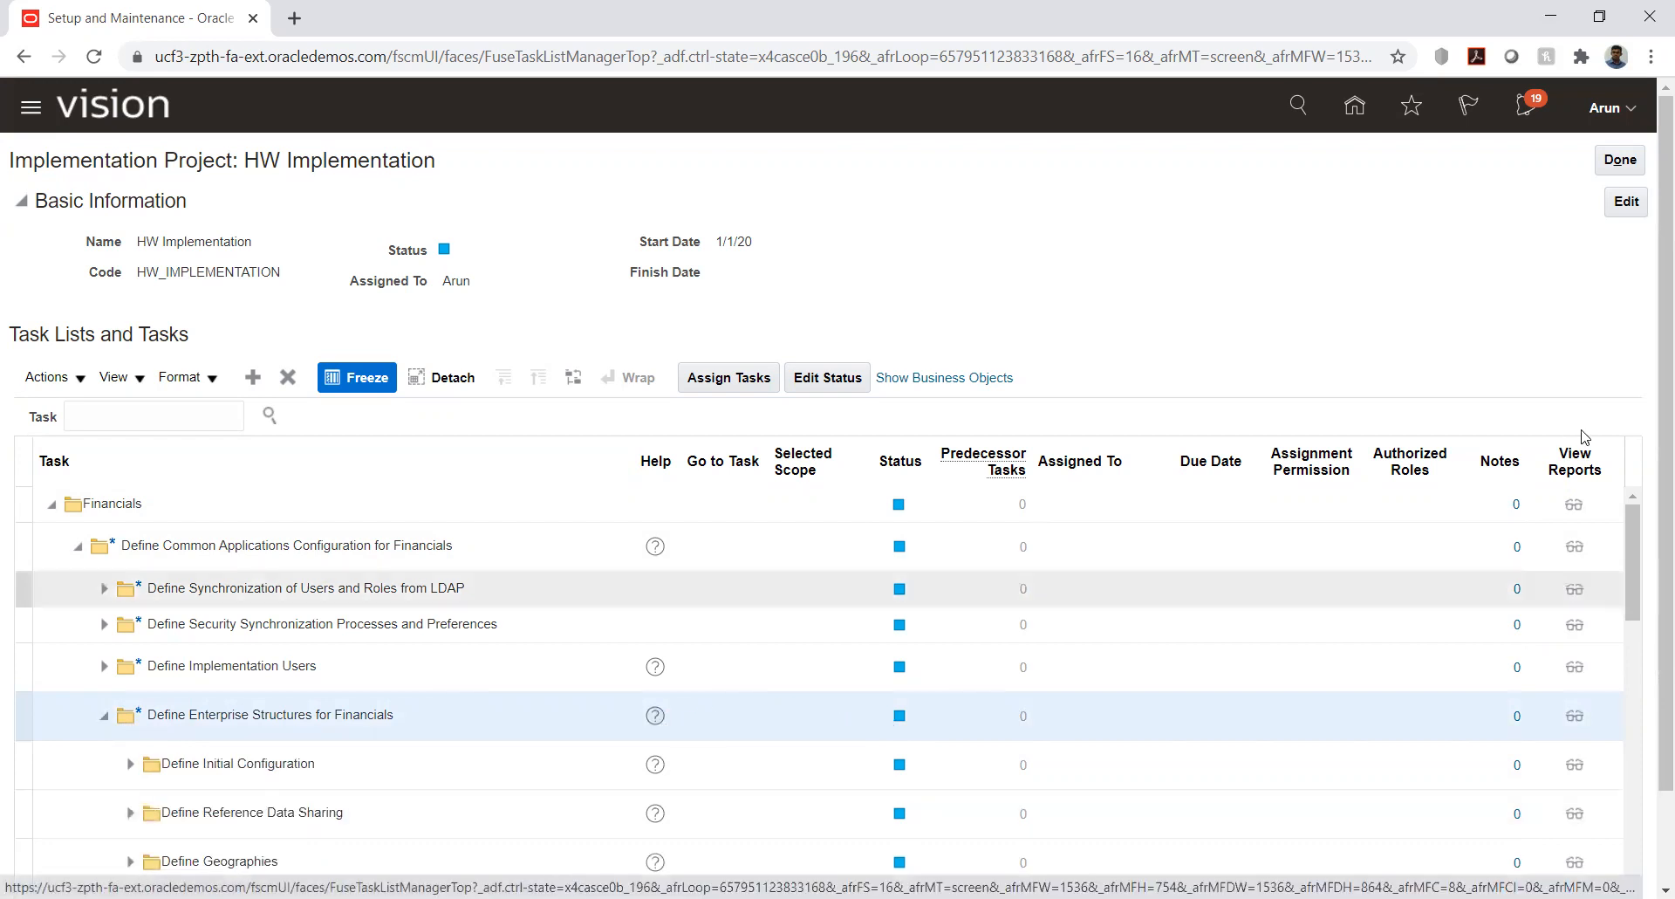
scroll(1652, 616, "down", 2)
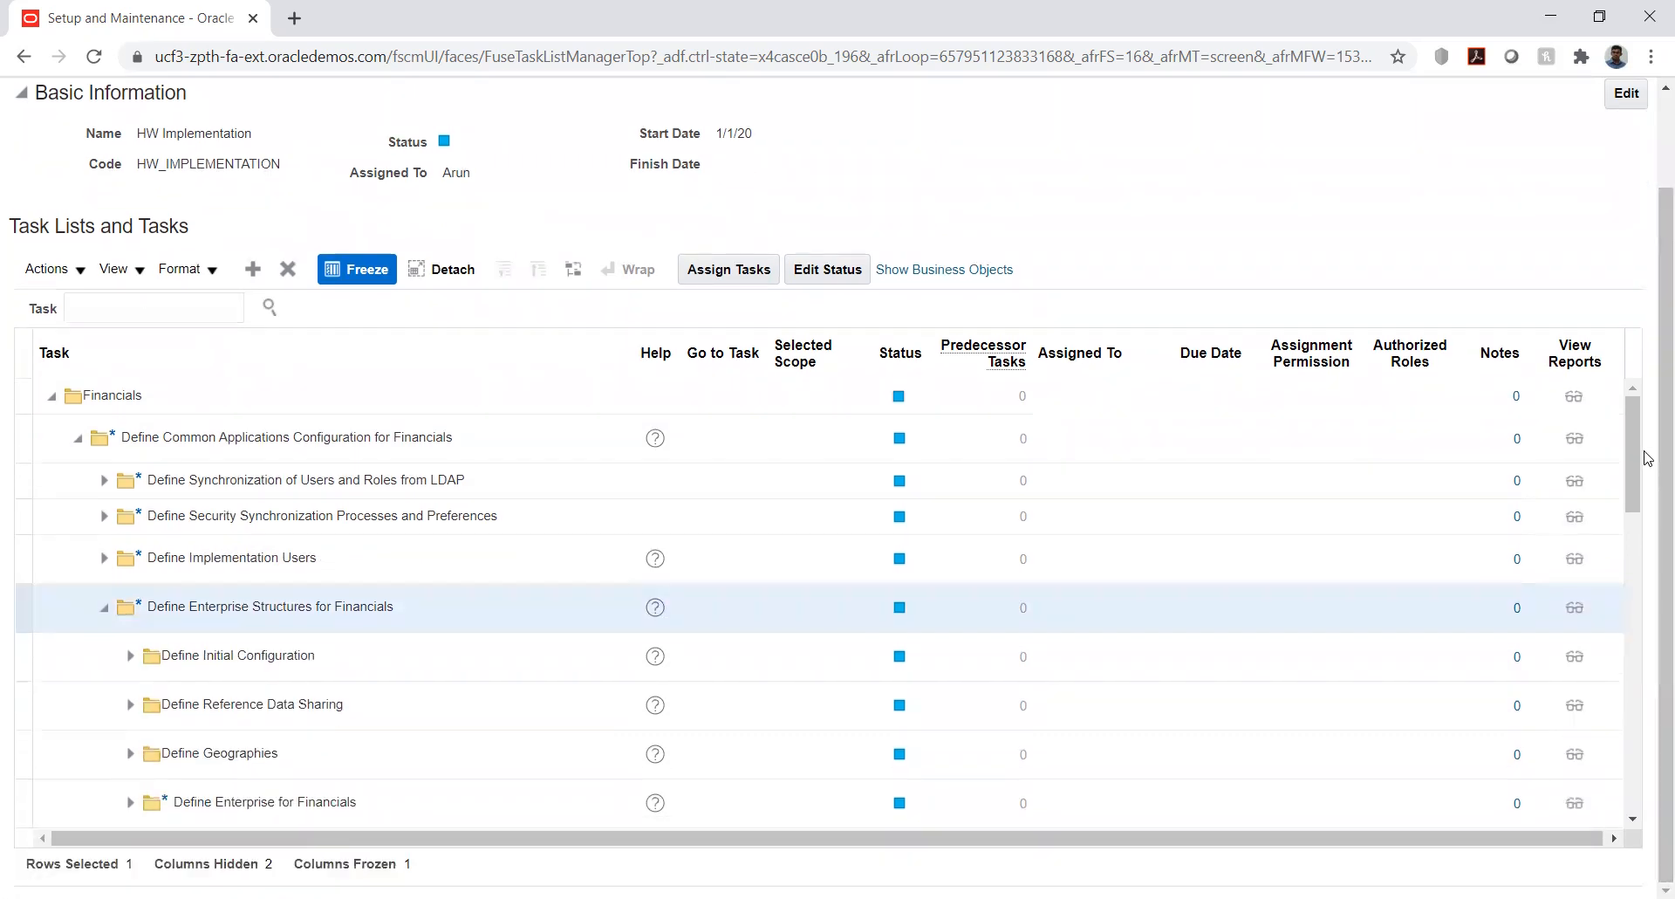
left_click_drag(1637, 444, 1635, 506)
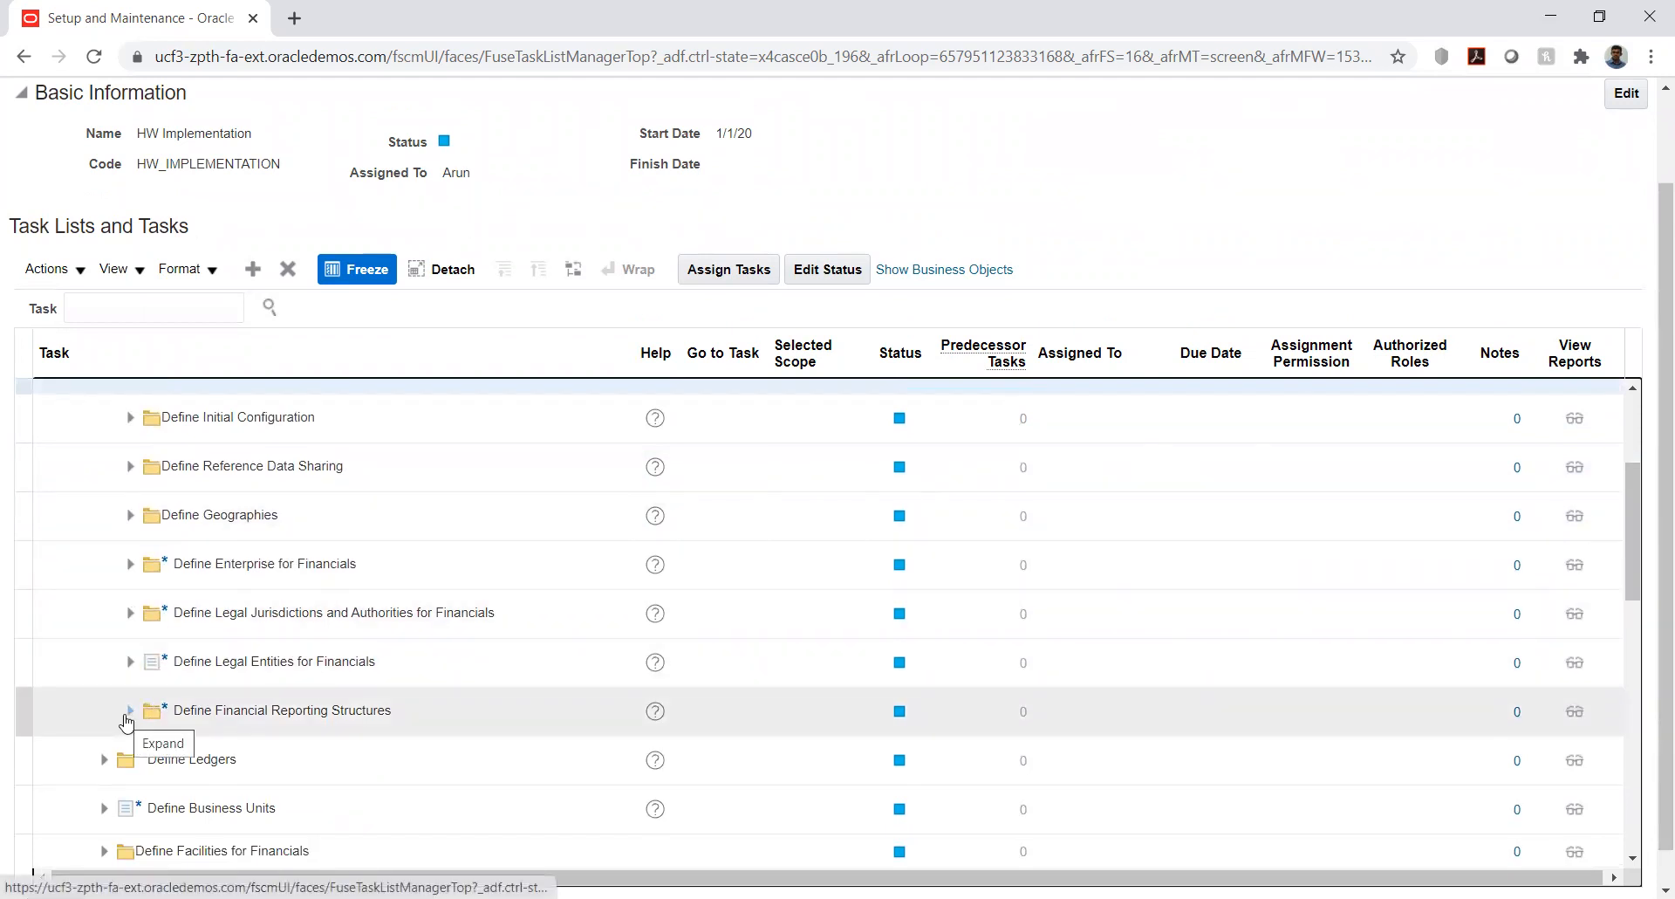
left_click(126, 716)
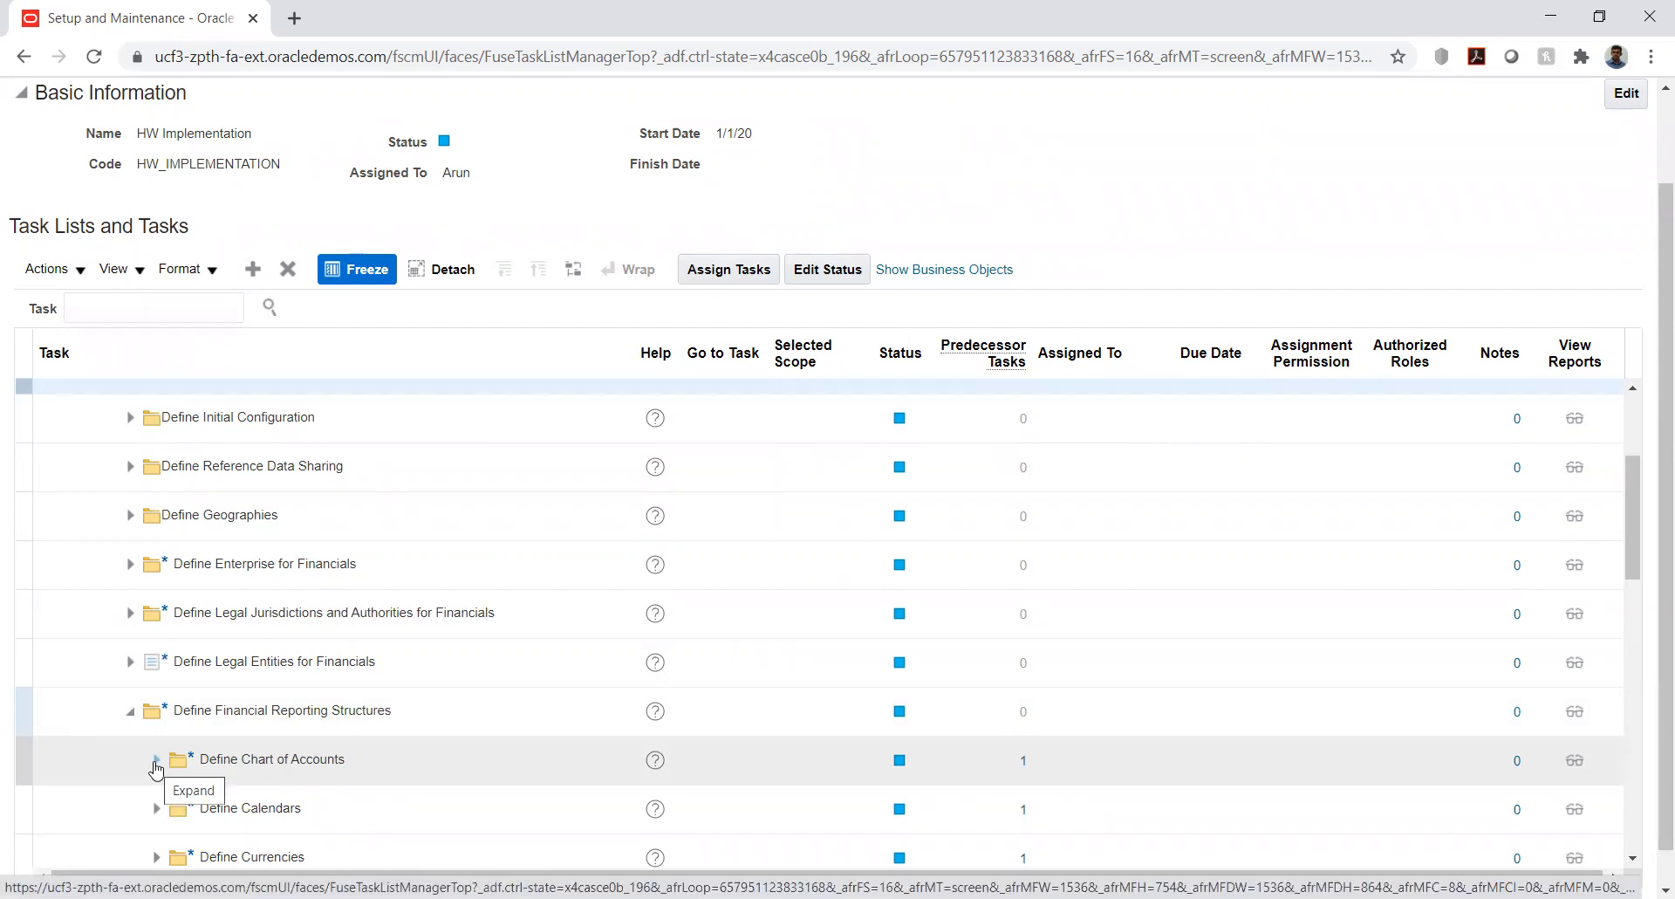
left_click(156, 760)
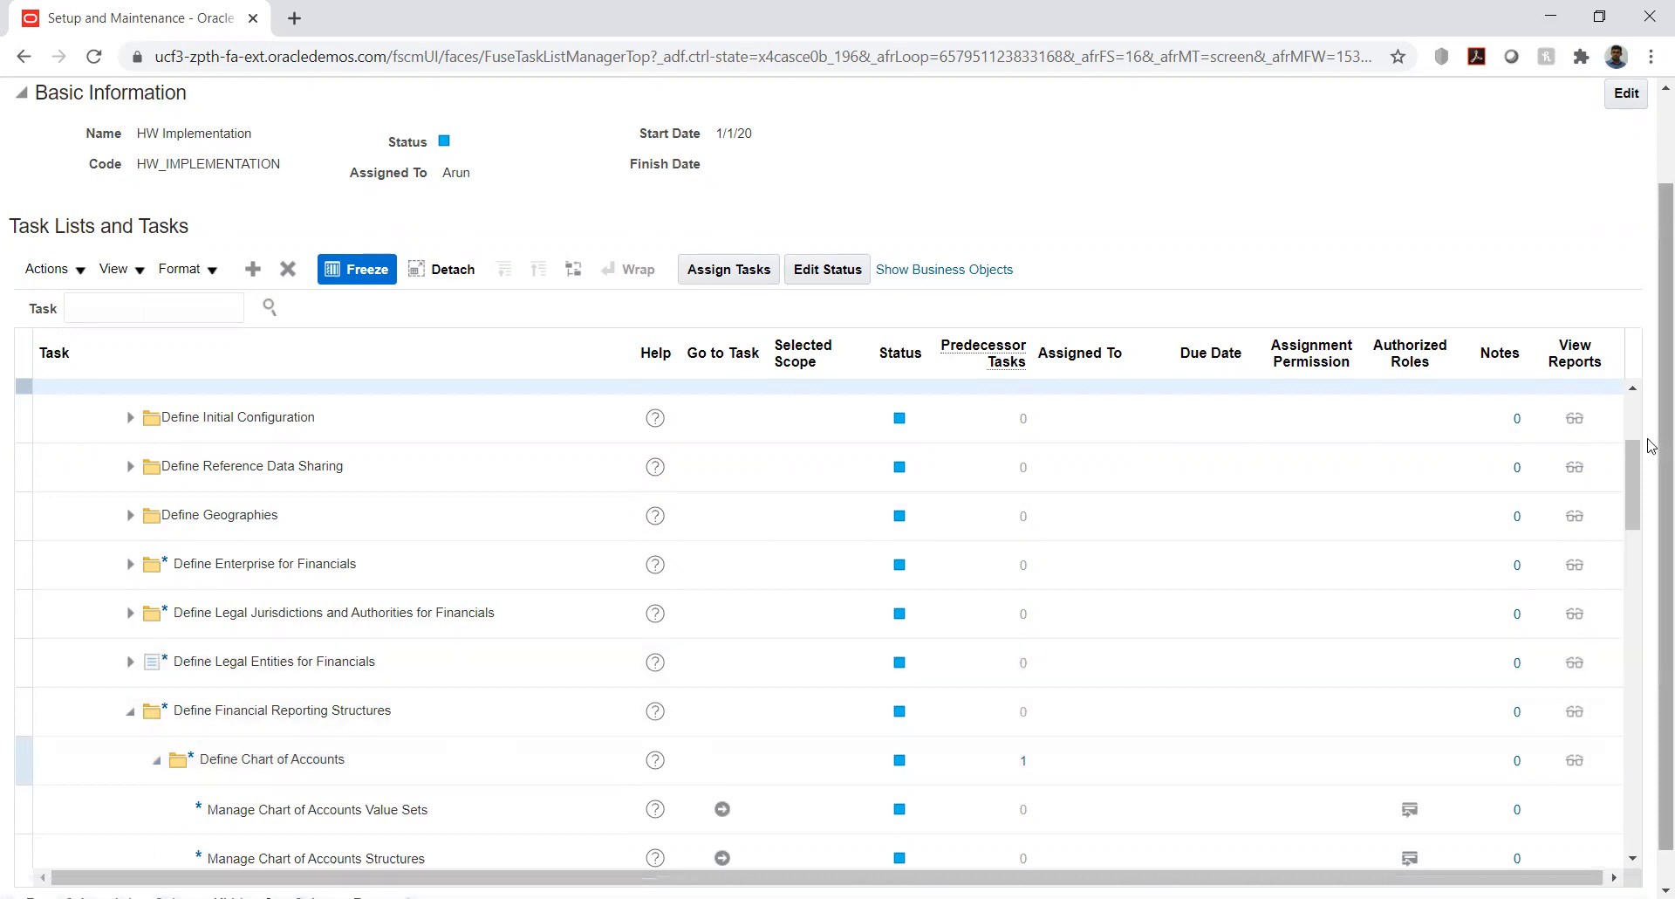
scroll(1651, 585, "down", 1)
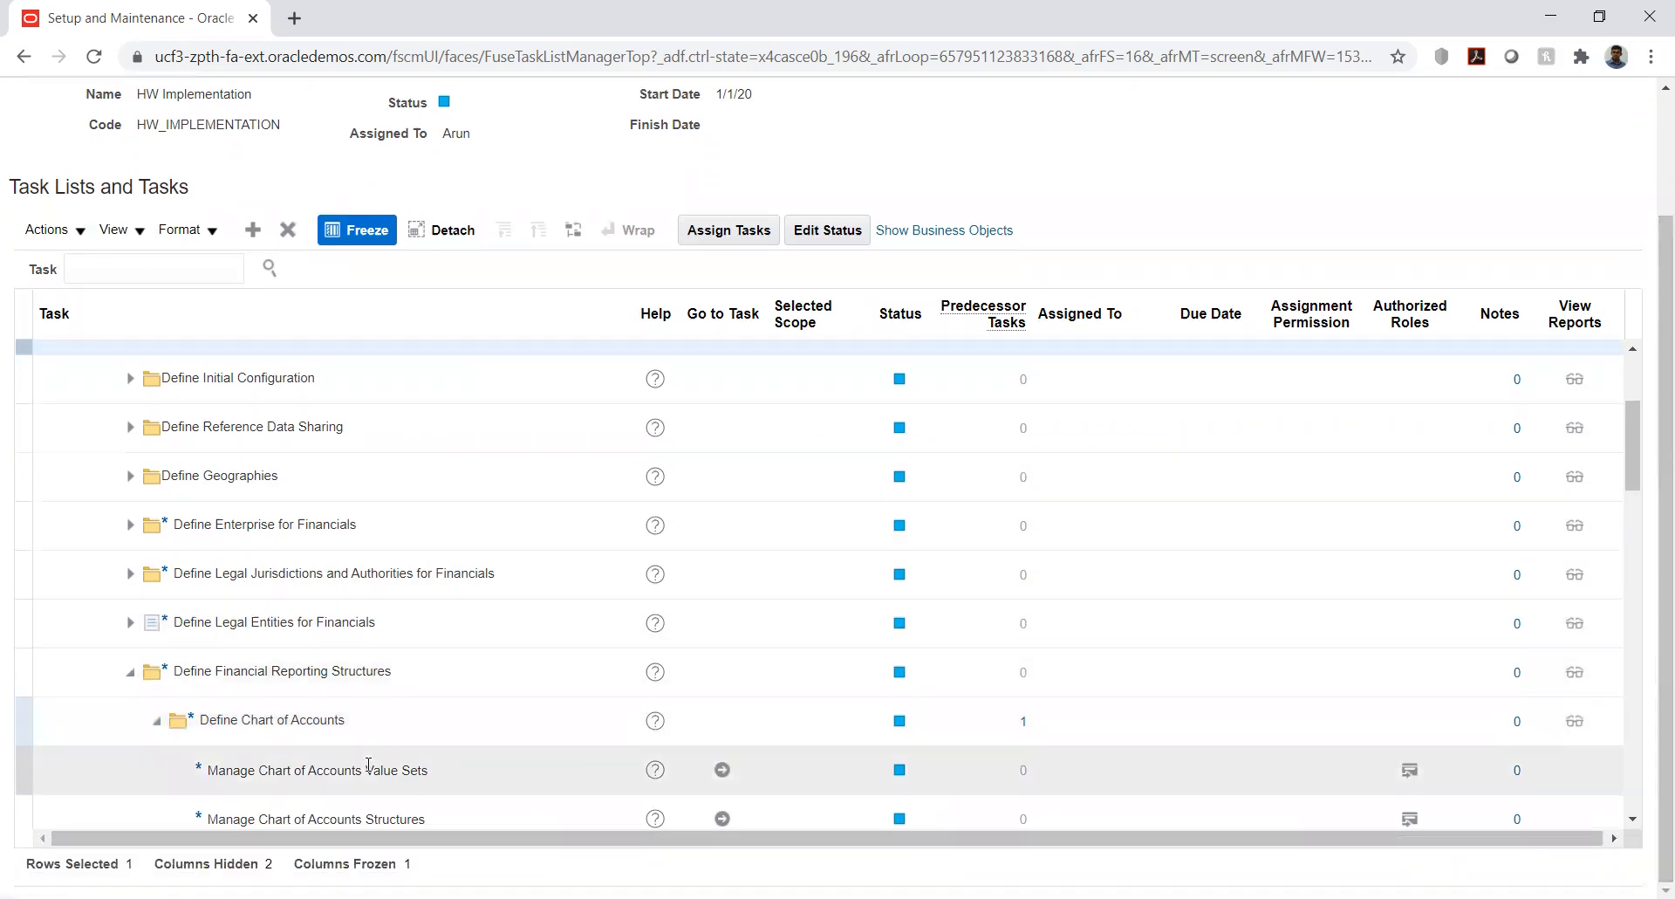
left_click(721, 772)
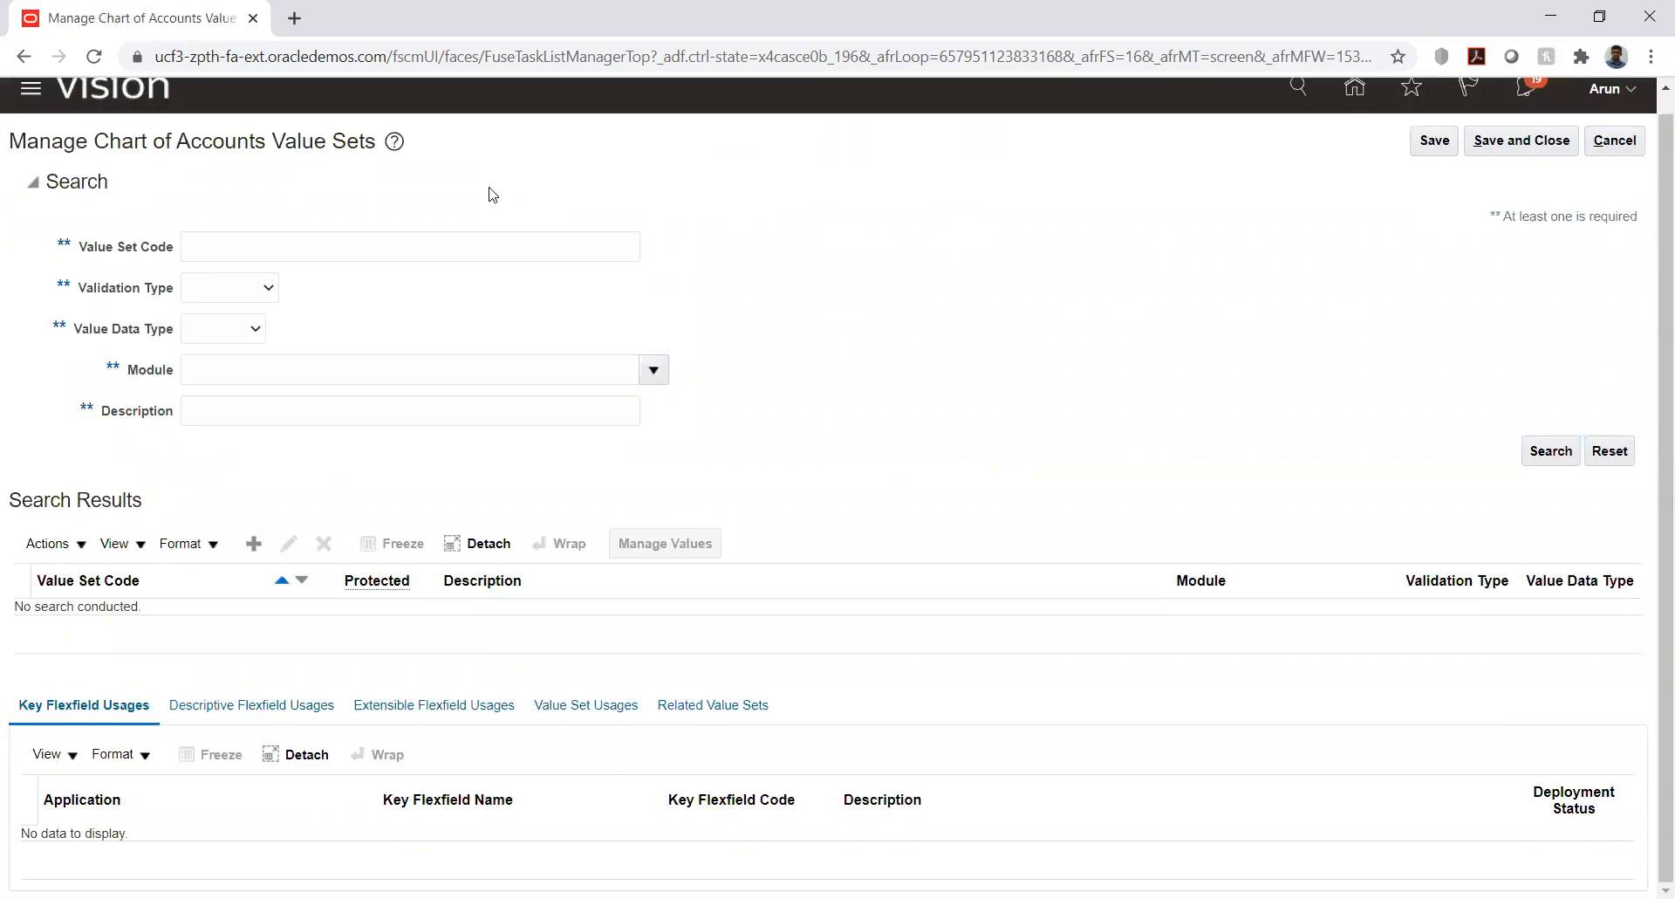
Check the available Value Data Type and Validation Type search criteria for value sets without choosing any.
left_click(235, 335)
left_click(249, 294)
left_click(250, 293)
left_click(397, 299)
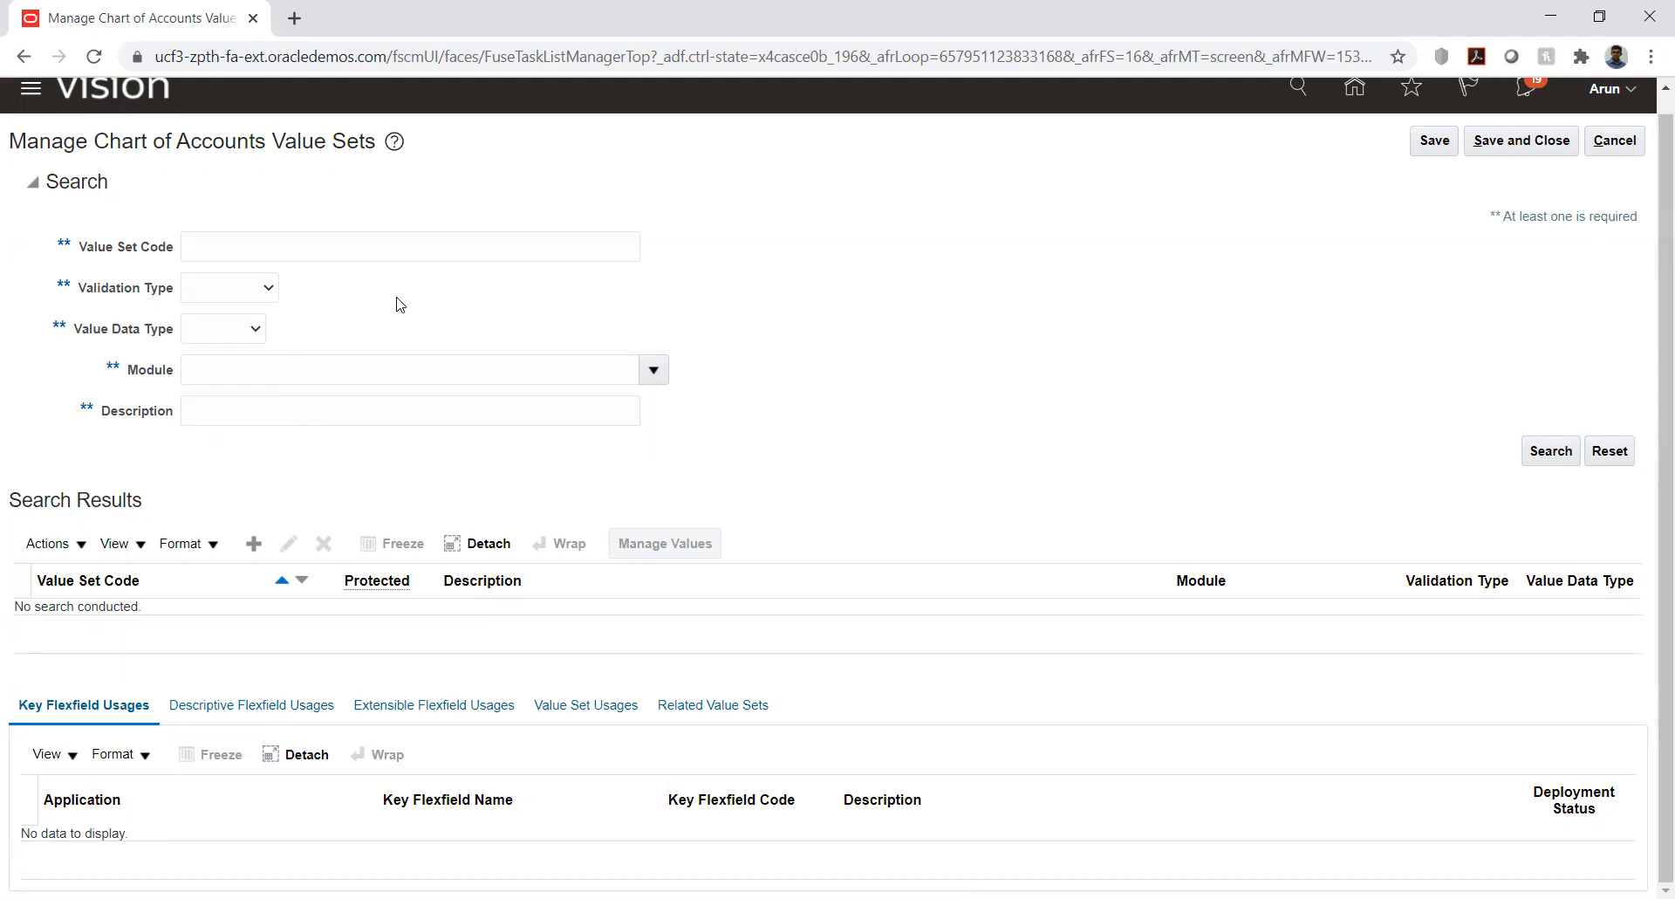
Start a new value set with Independent validation and enter HW_COMP as both its code and description.
left_click(255, 548)
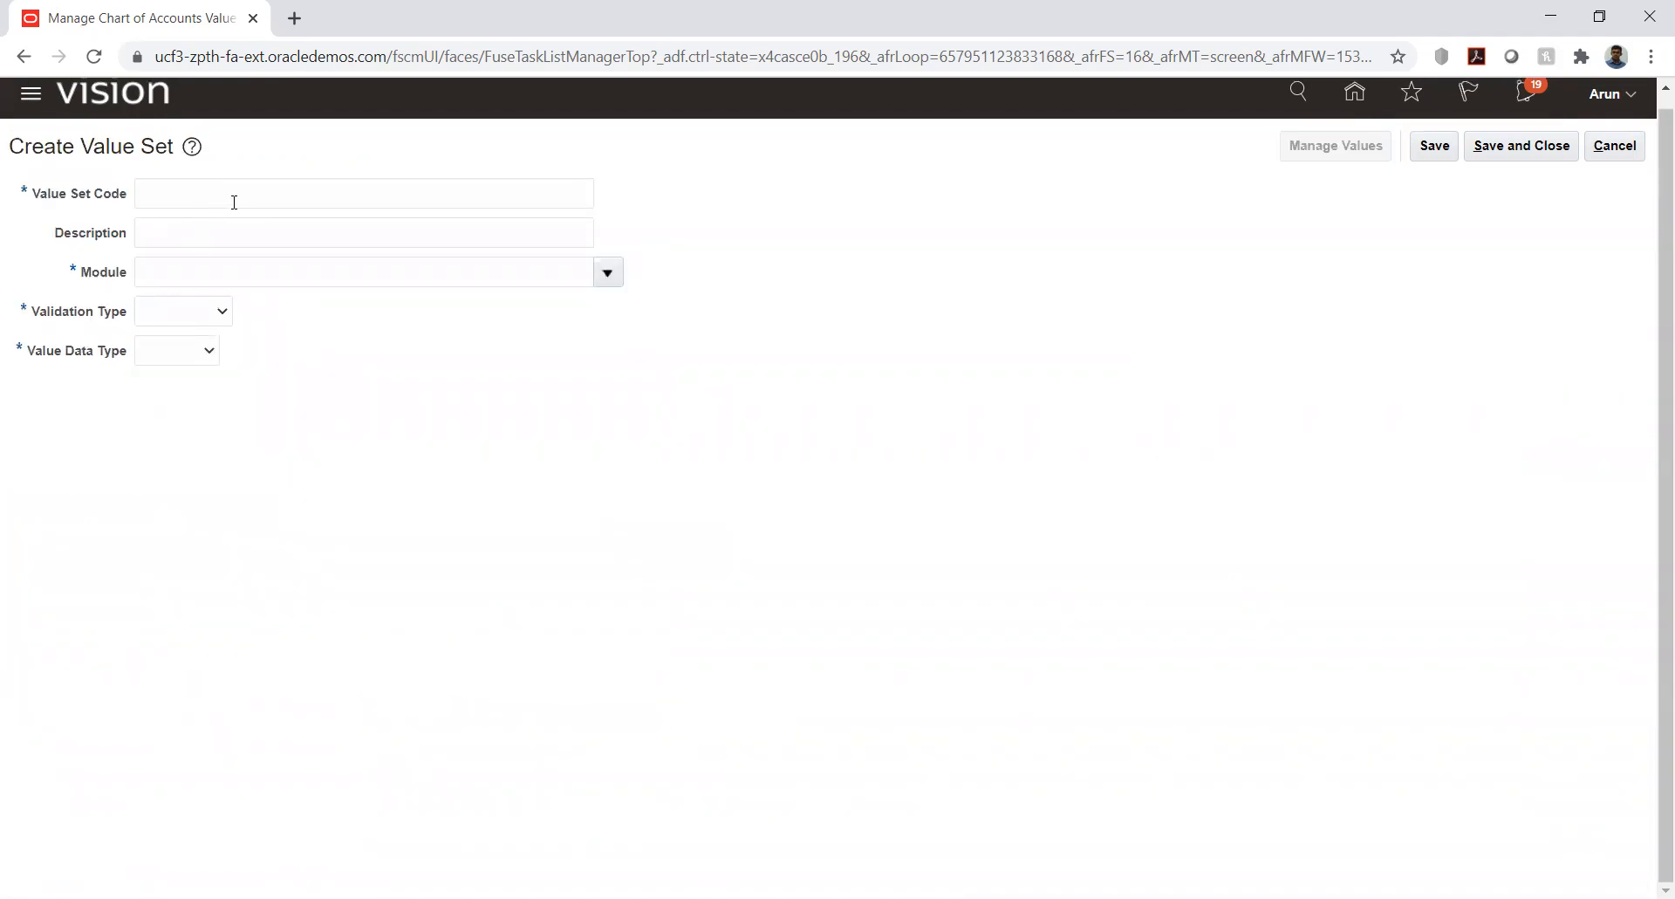
left_click(190, 319)
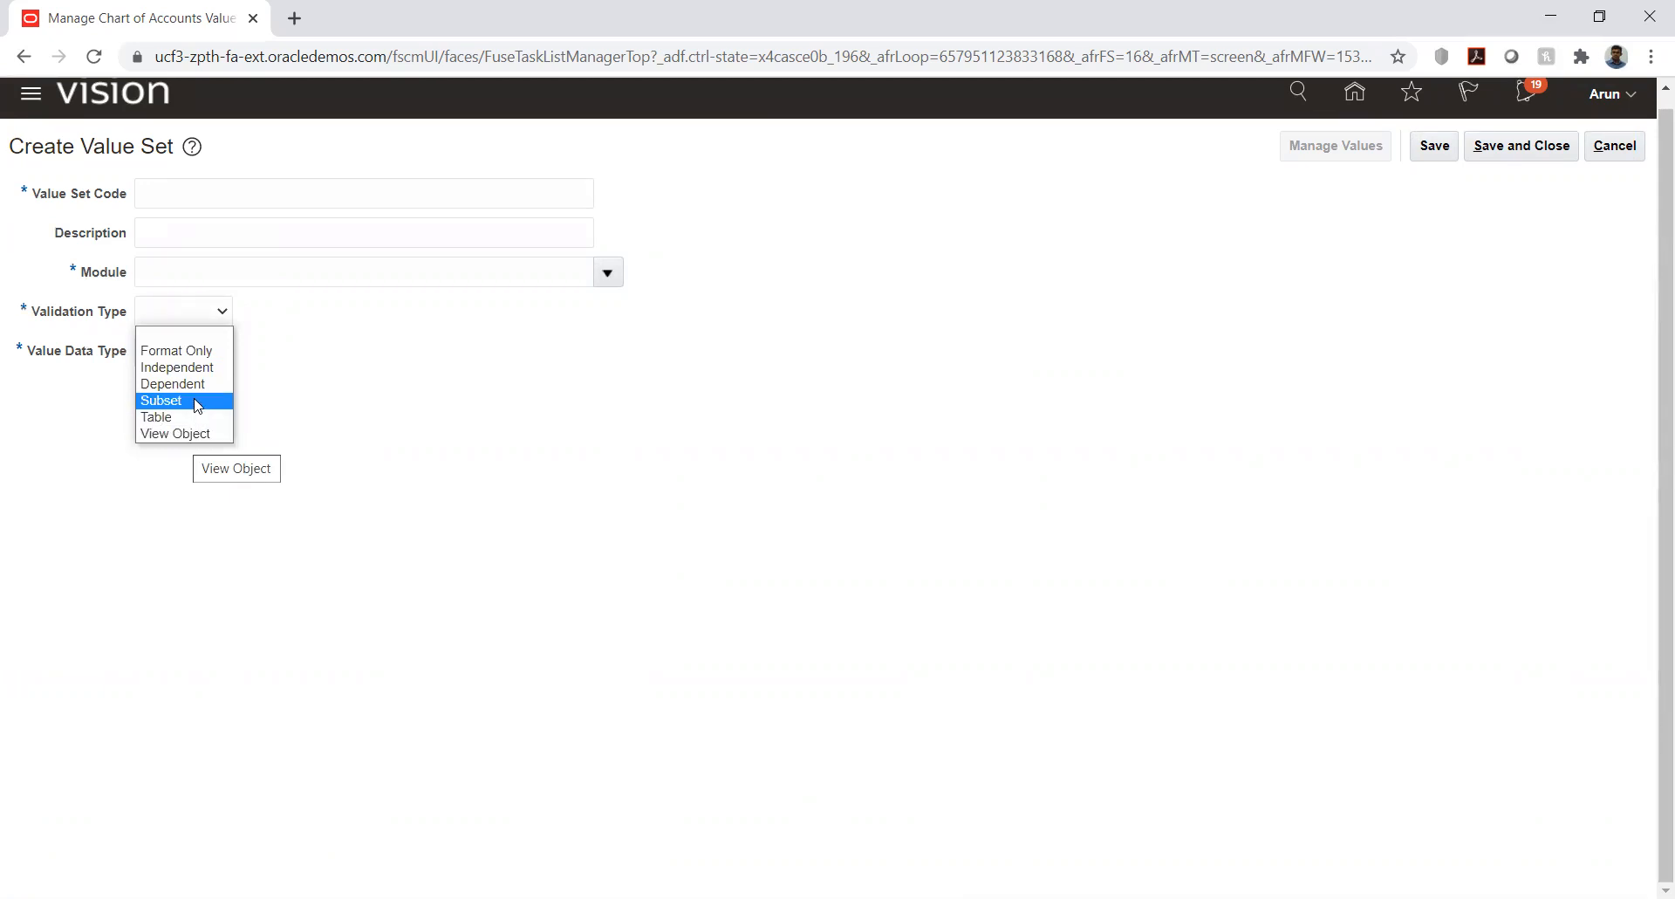
left_click(196, 367)
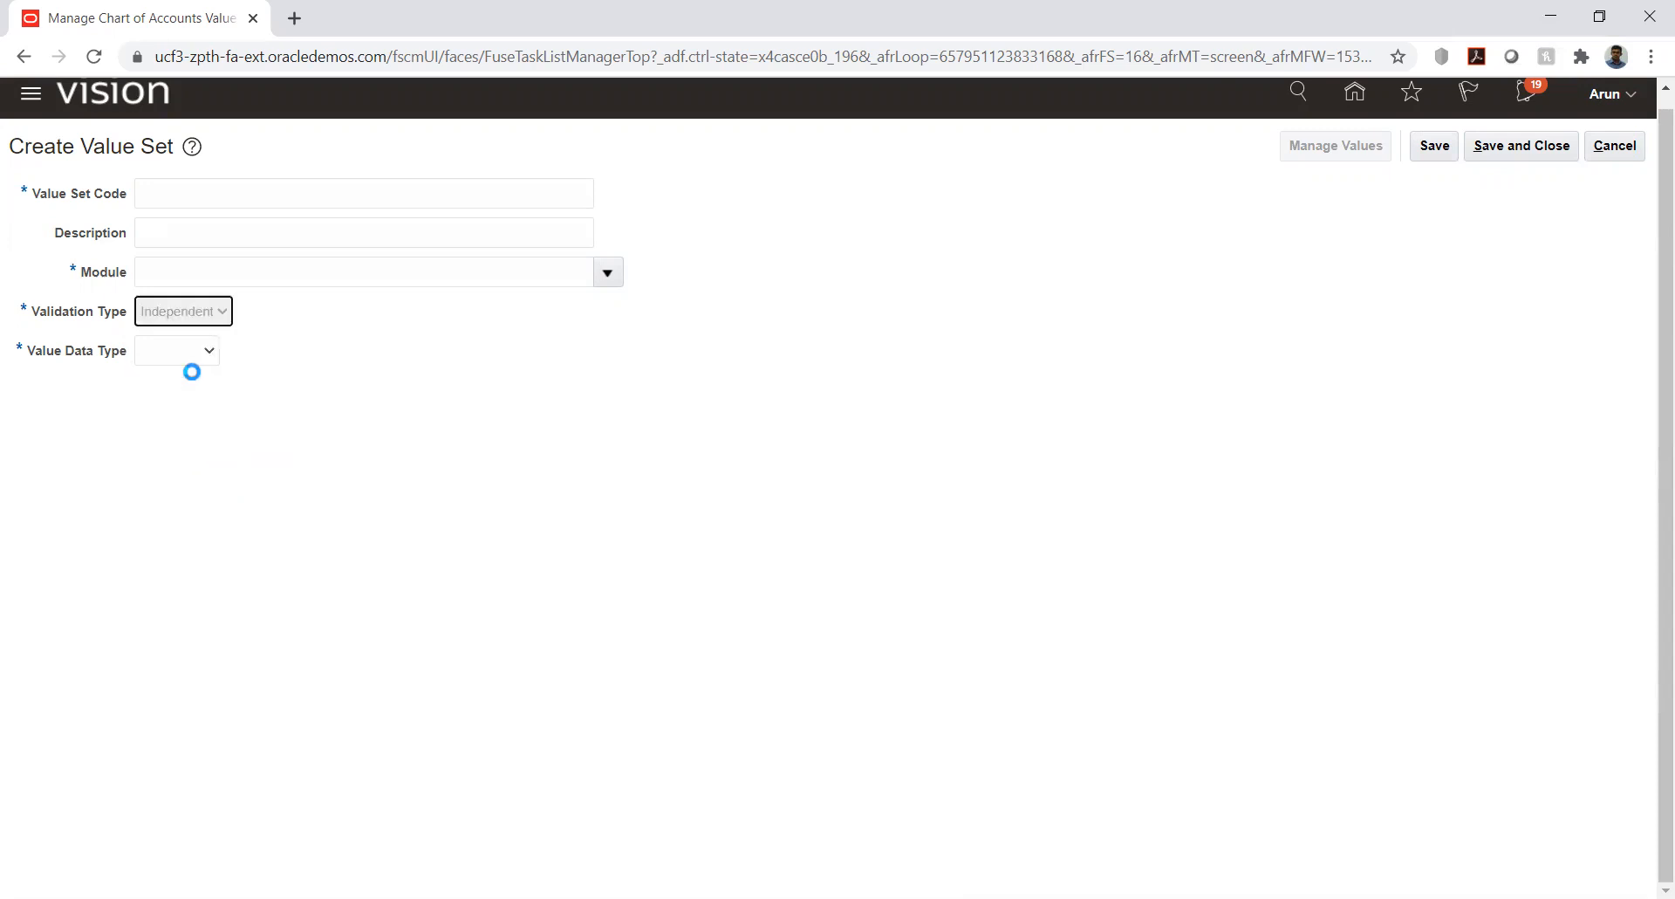
left_click(251, 187)
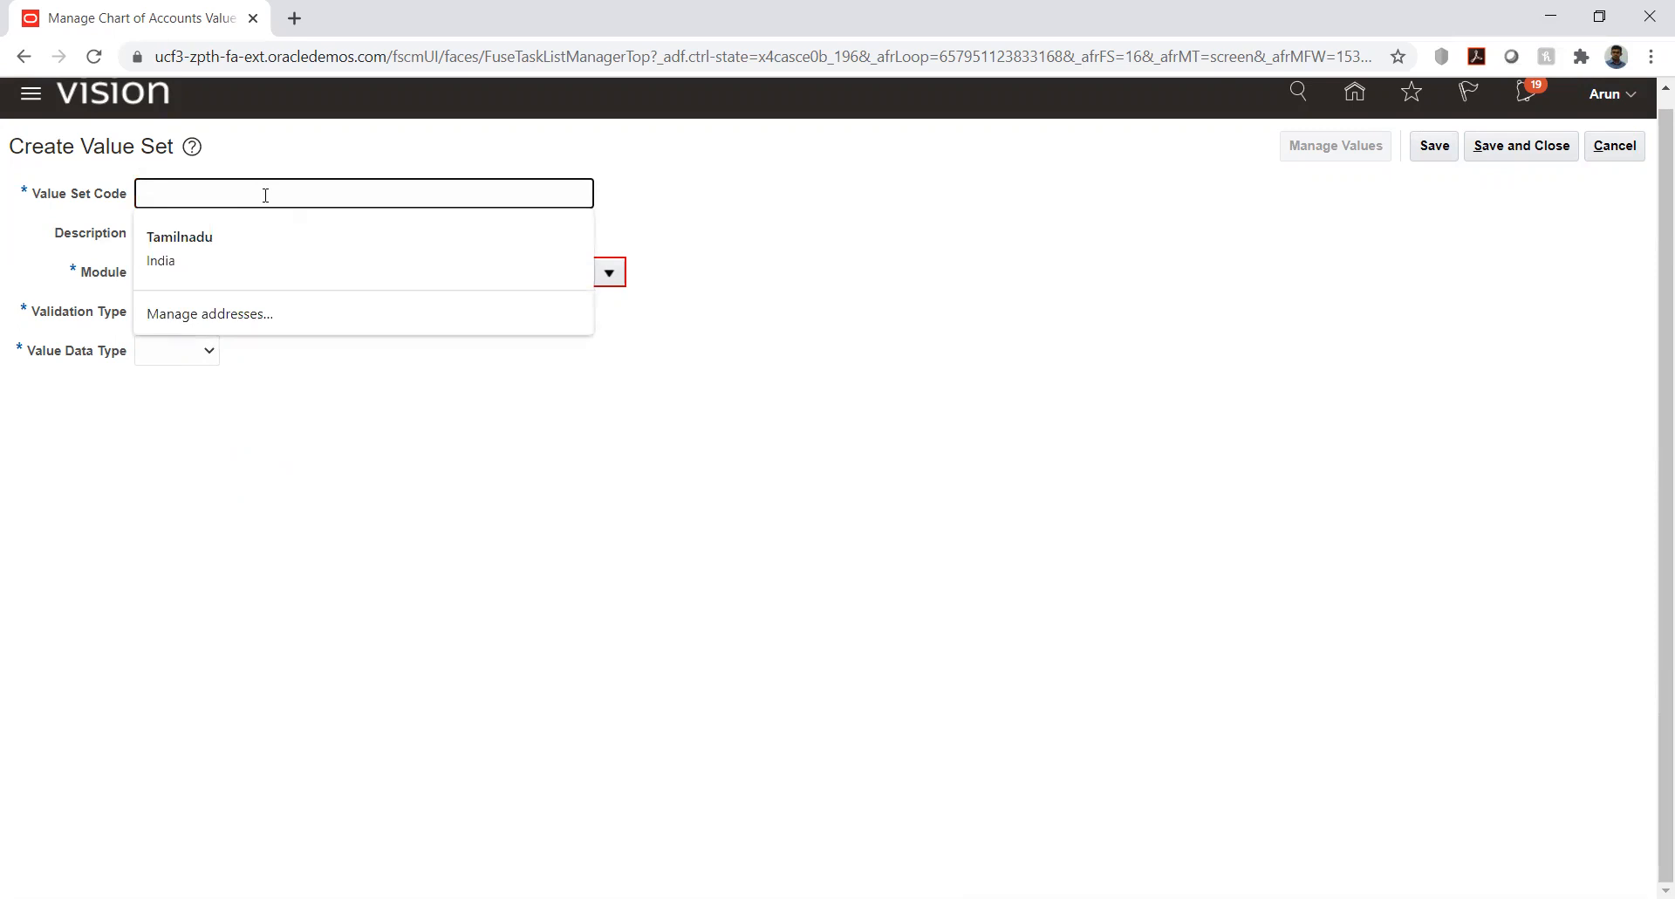
type("HW_COMP")
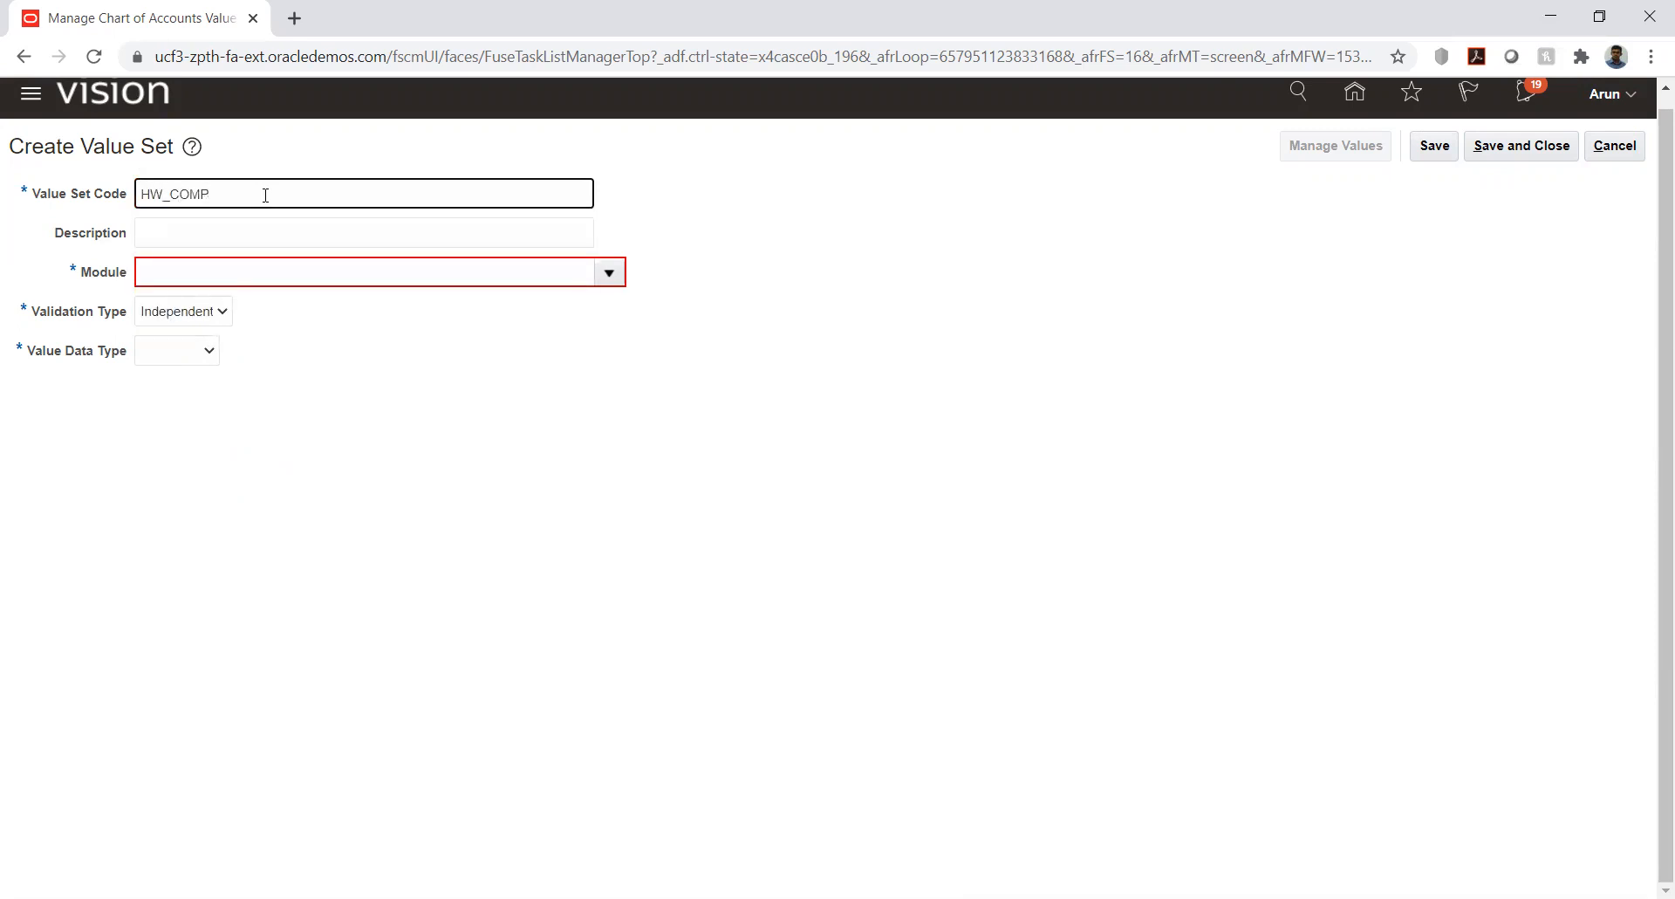
double_click(267, 195)
key("ctrl+c")
key("Tab")
key("ctrl+v")
Assign the new value set to the General Ledger module.
left_click(609, 273)
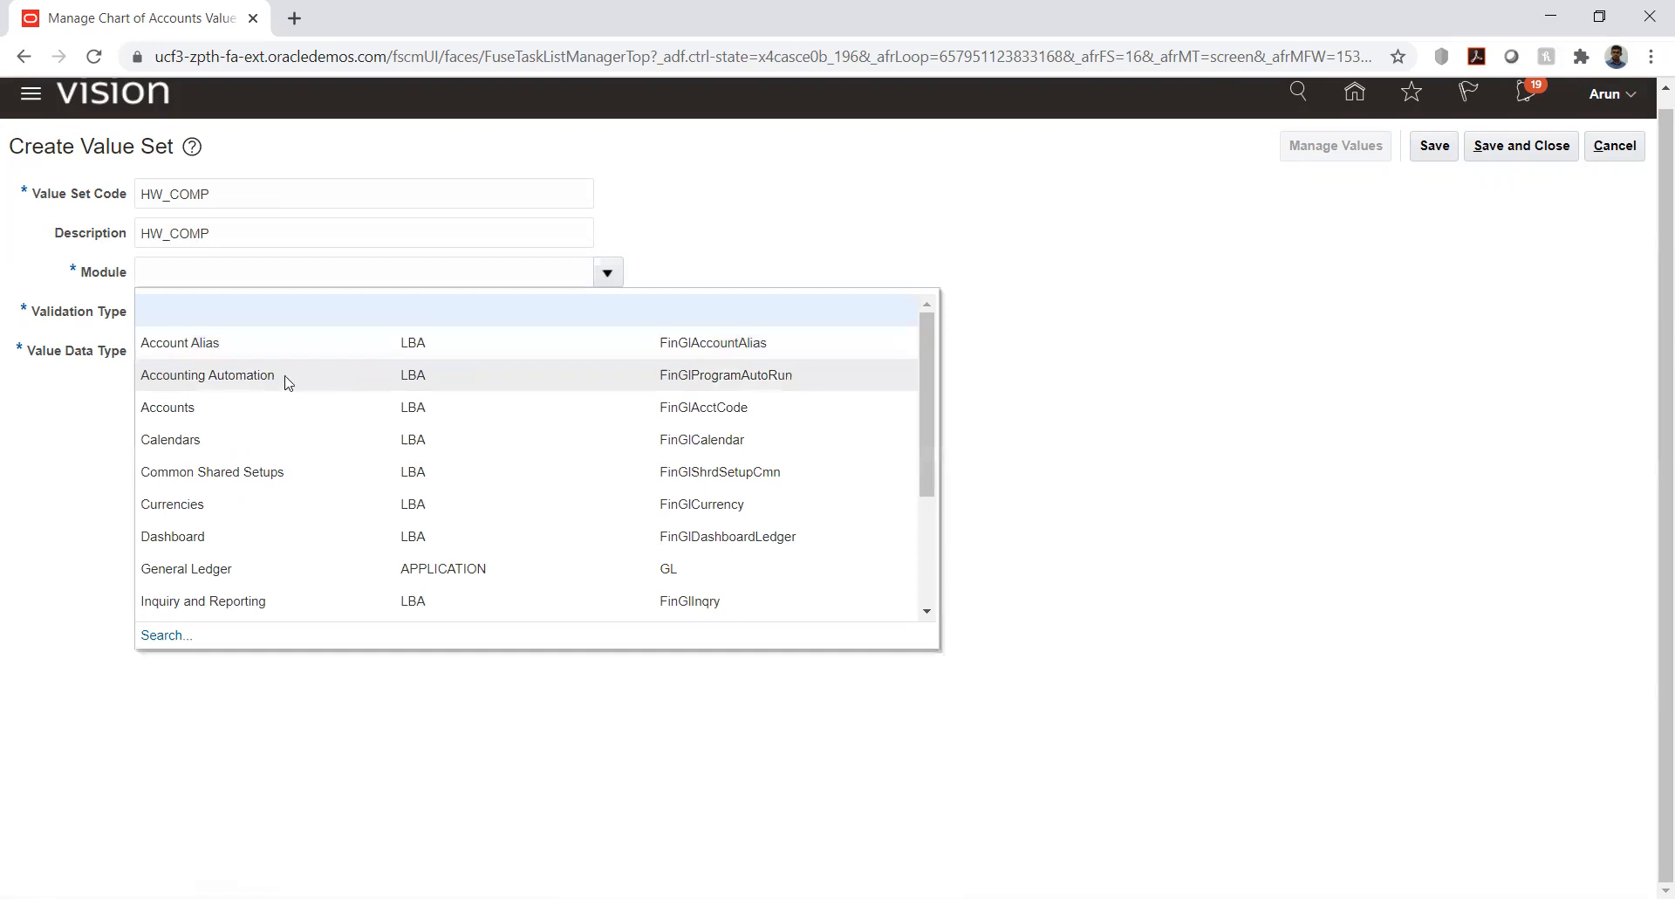
left_click(232, 568)
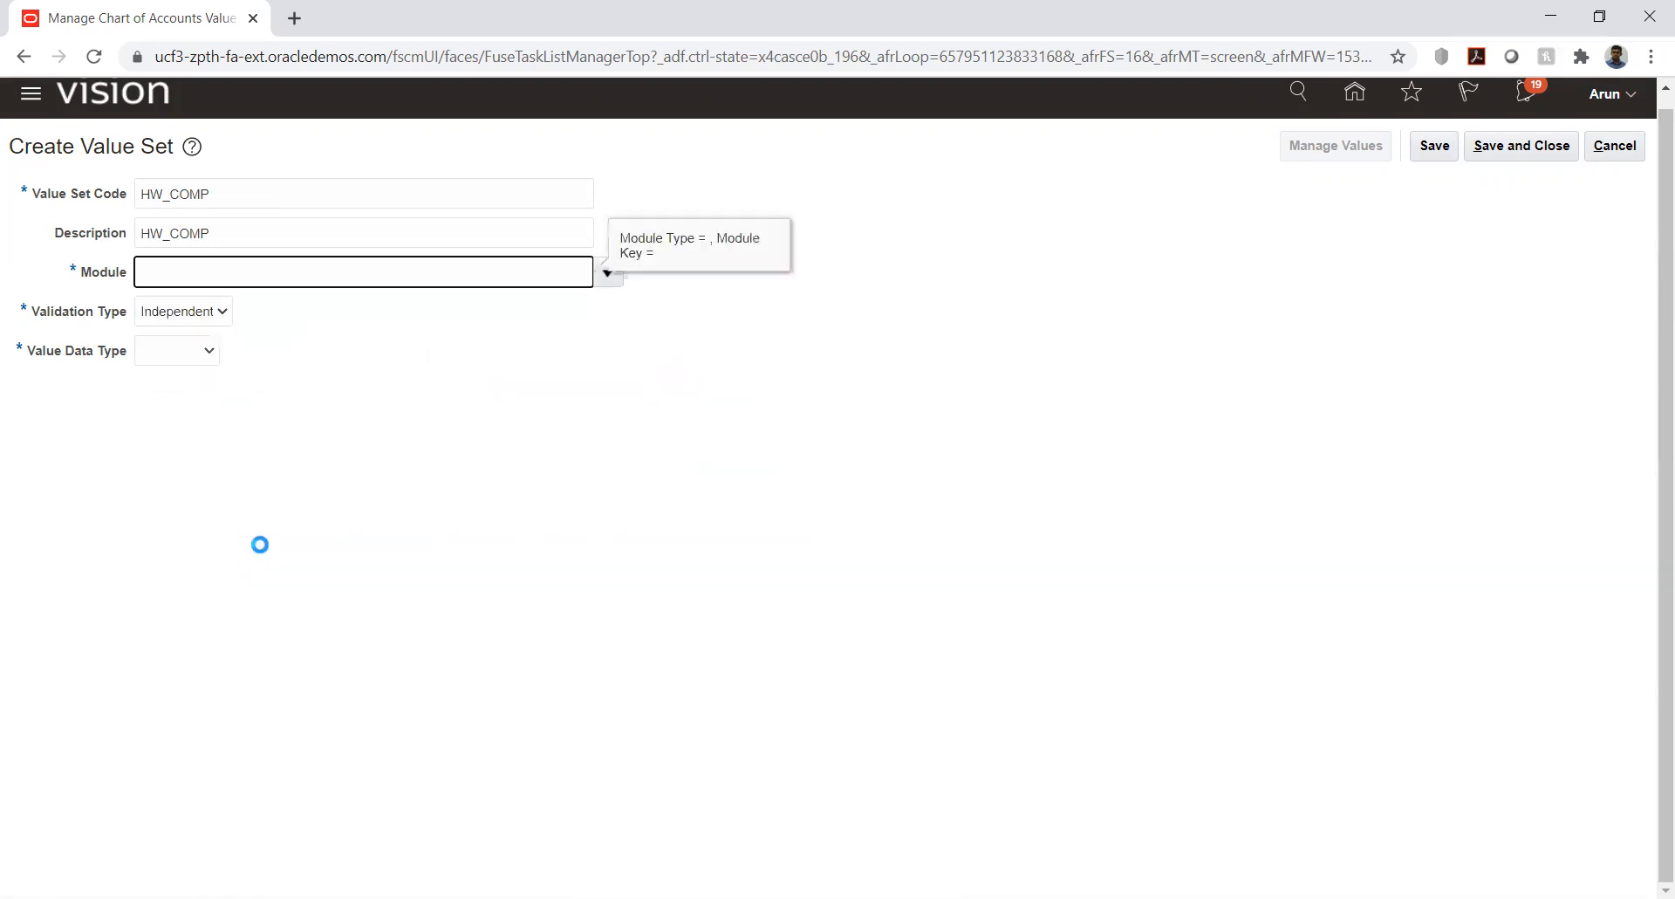
left_click(608, 274)
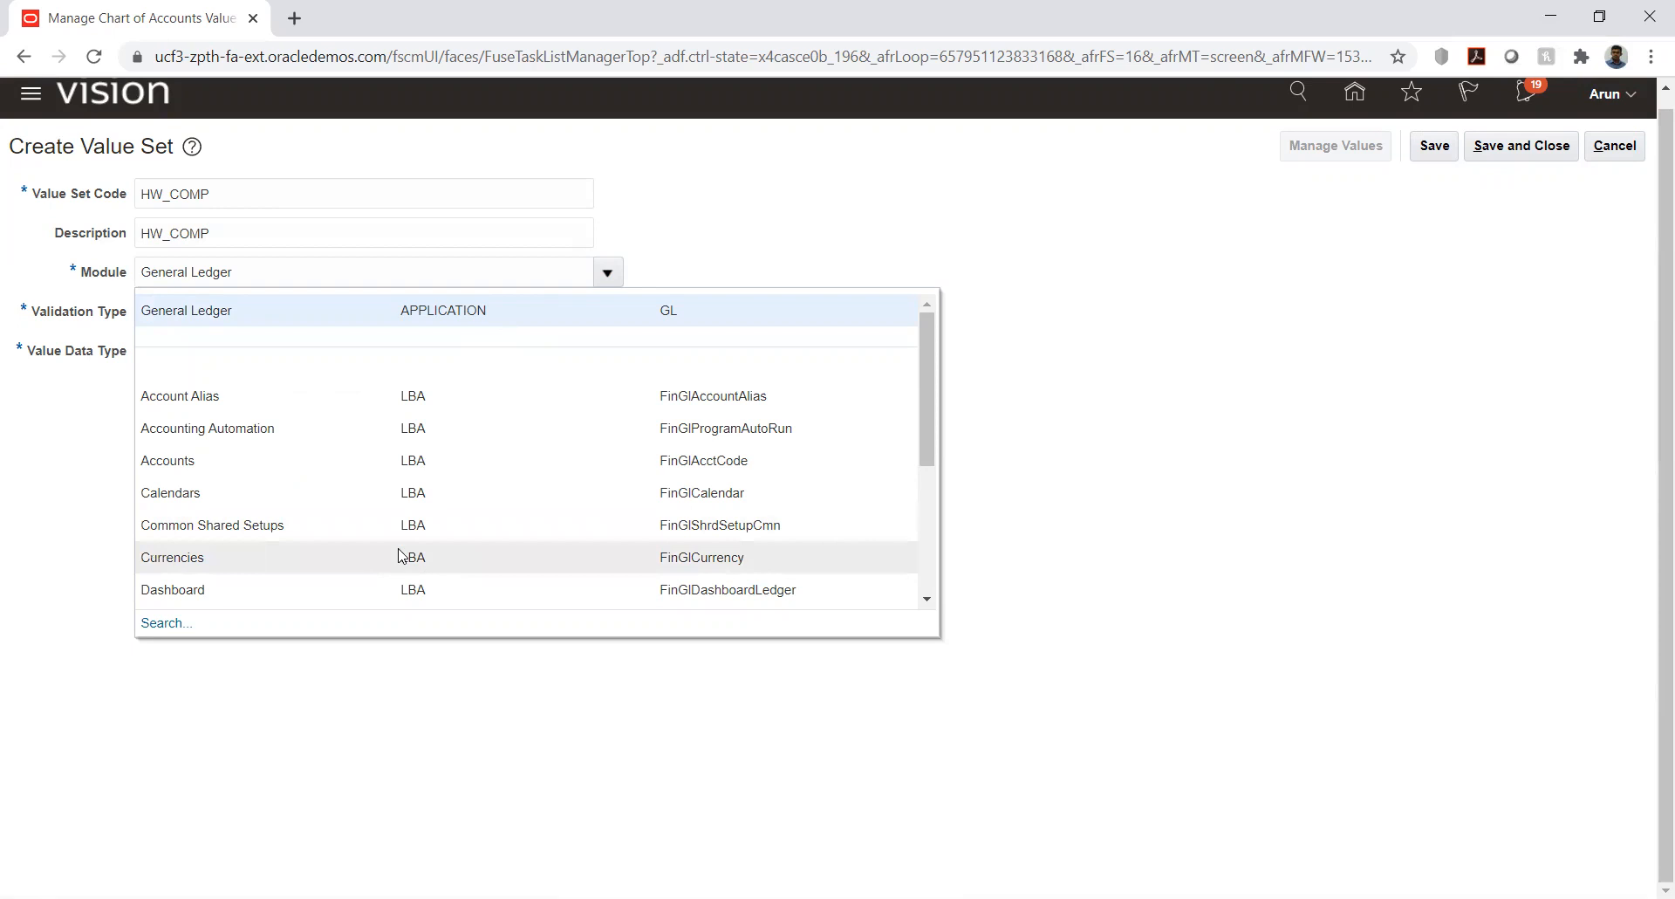
left_click(709, 321)
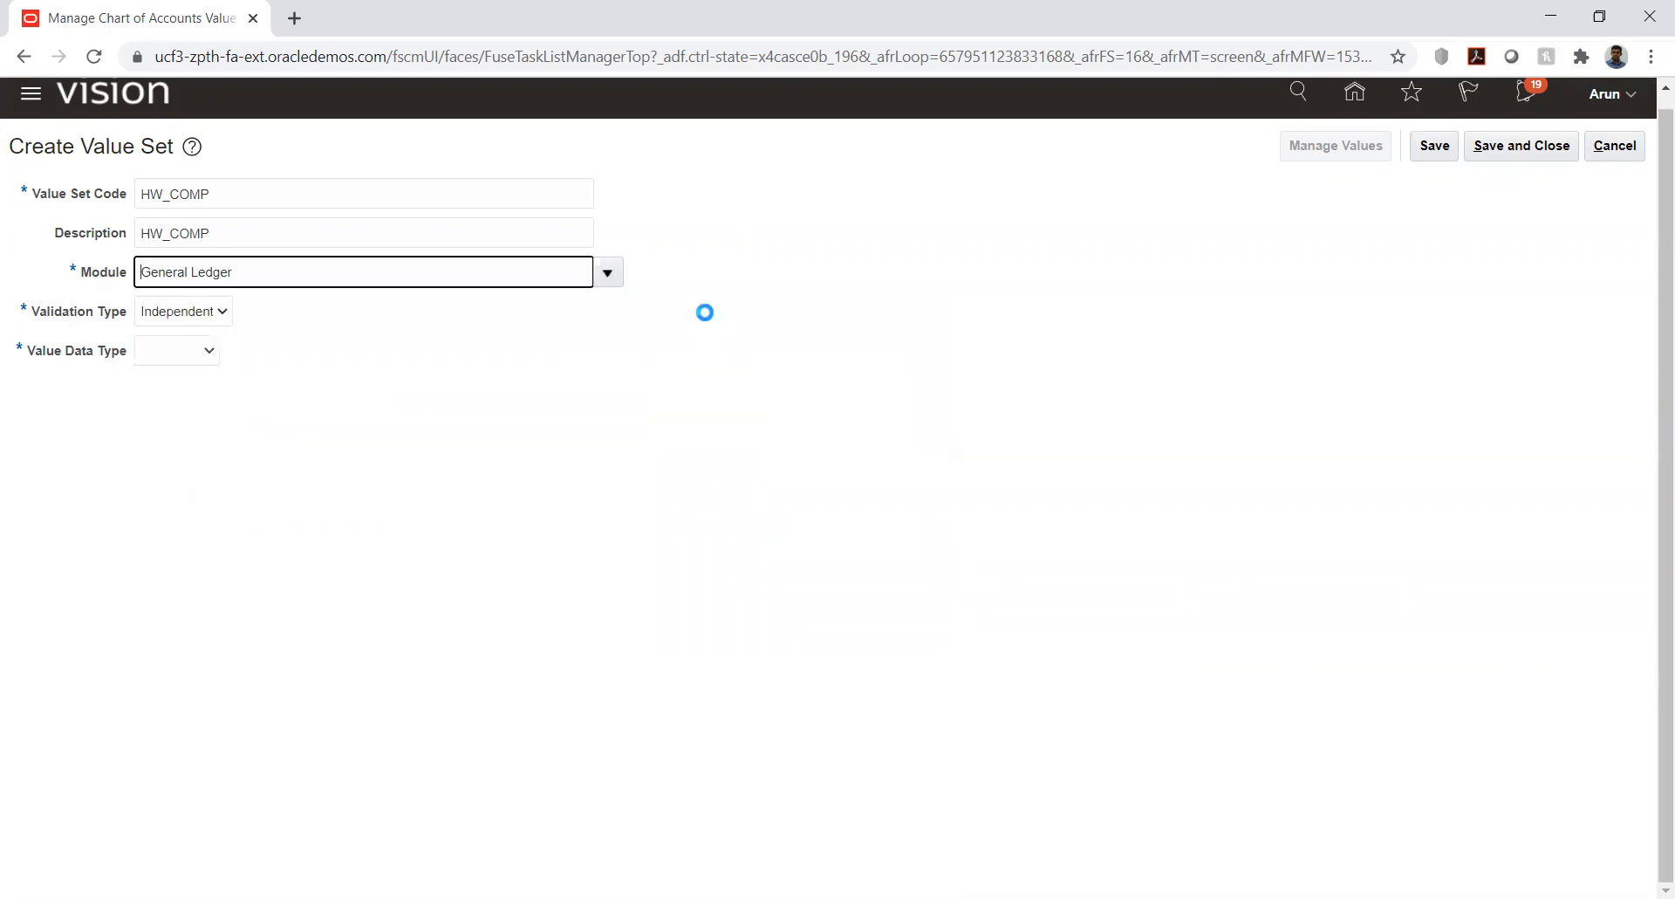
Set the value set's data type to Character.
left_click(174, 359)
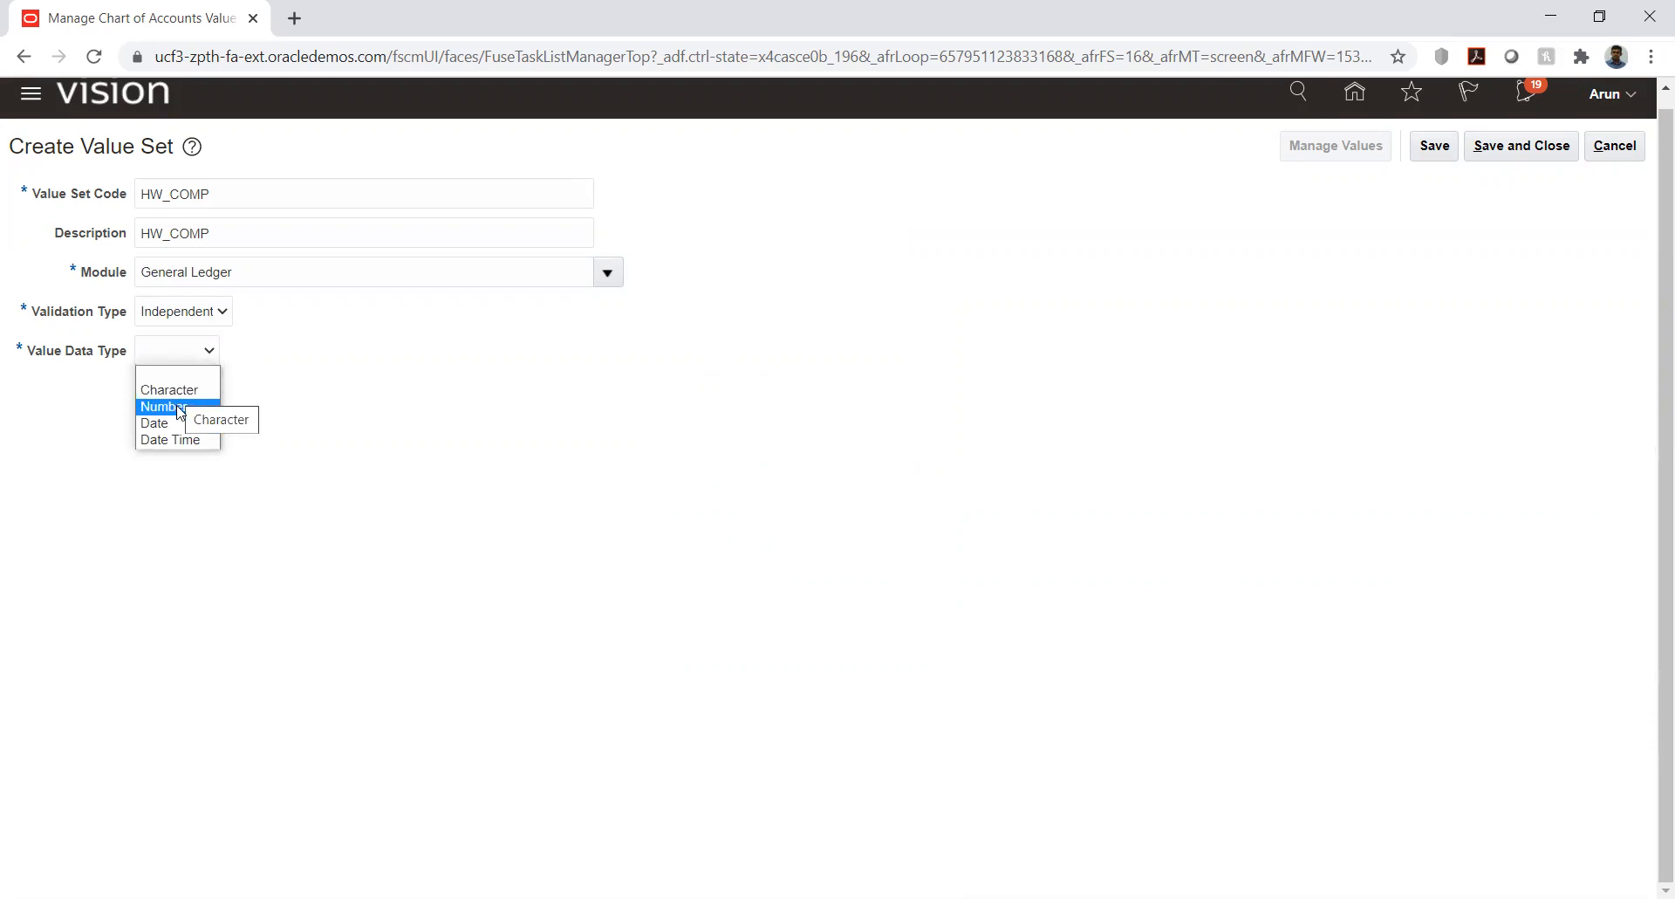
left_click(179, 390)
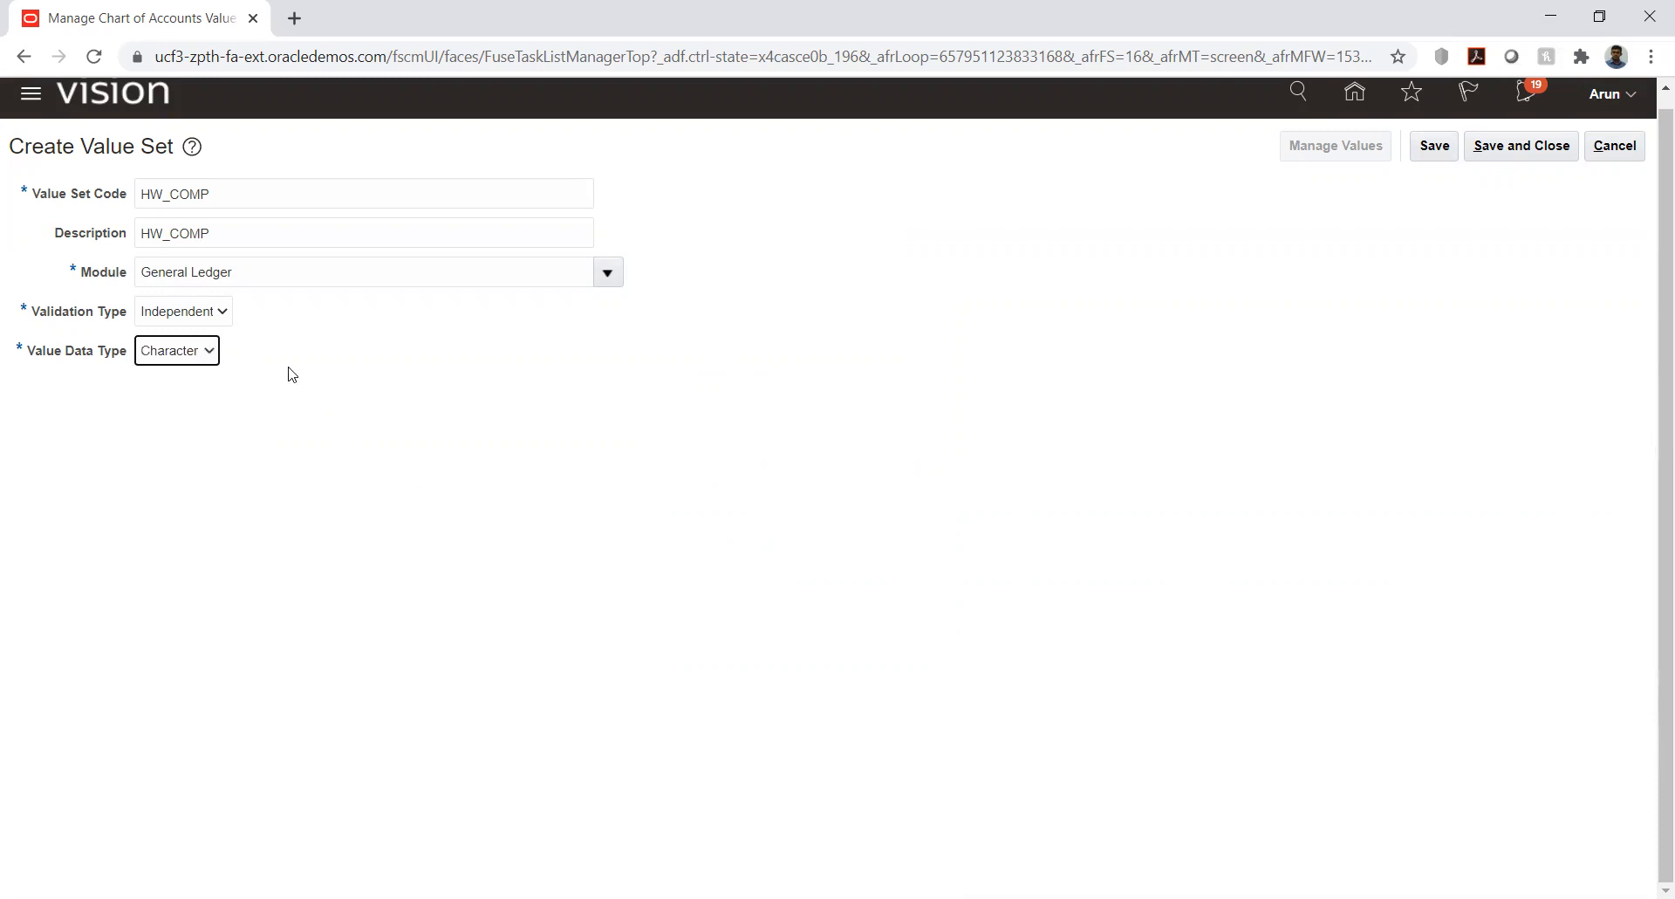
left_click(281, 338)
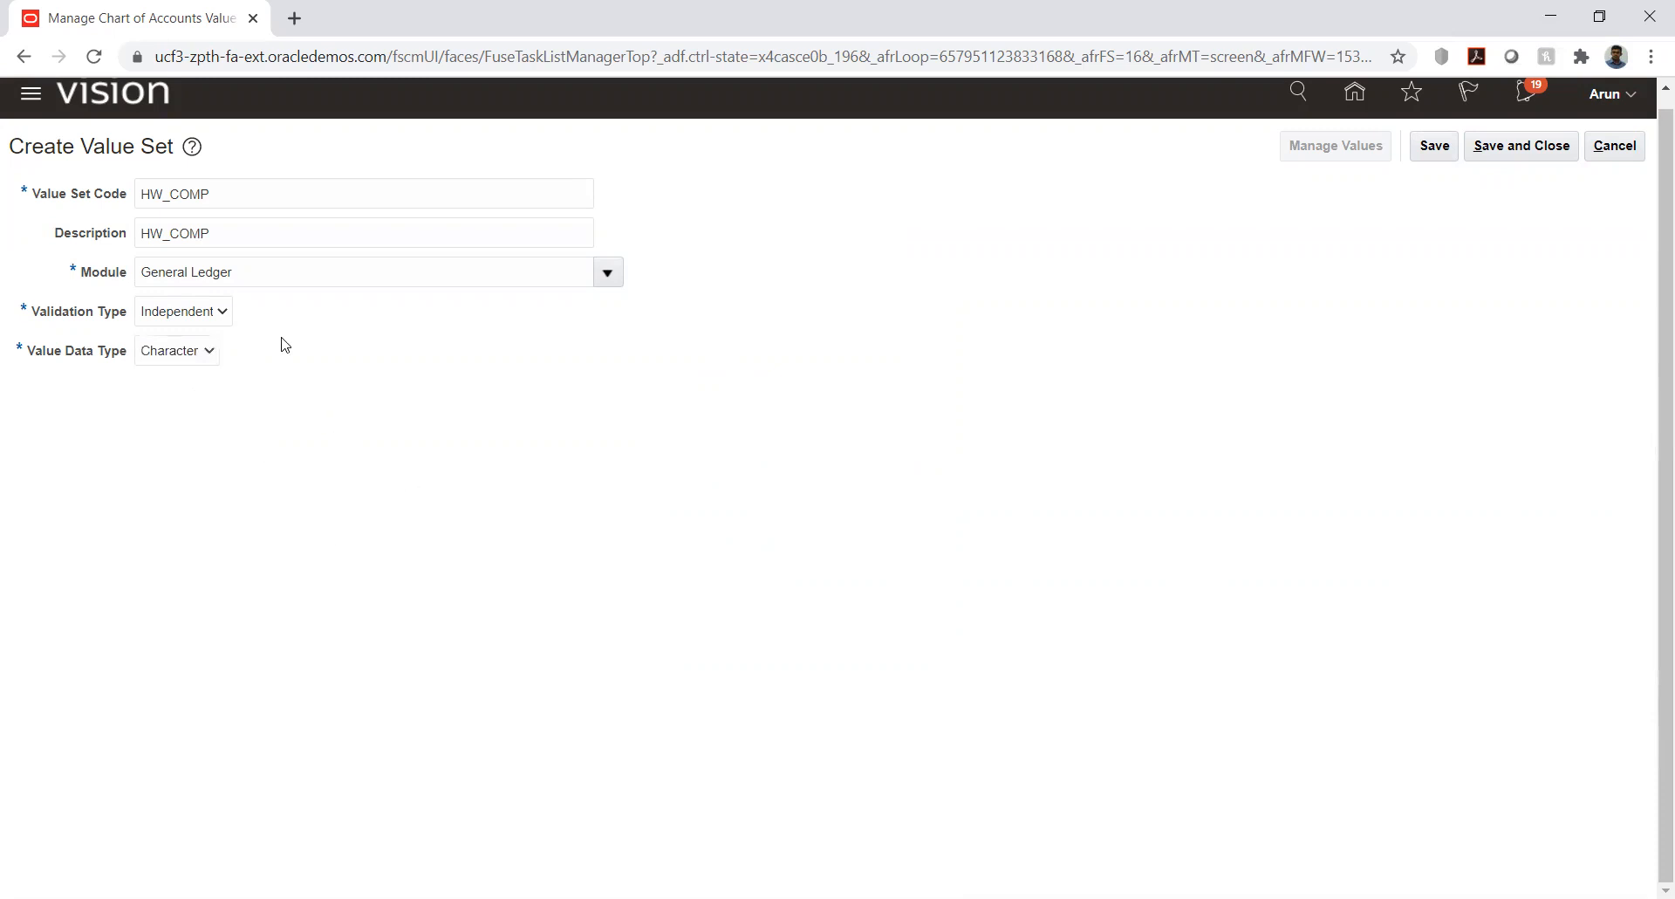
left_click(197, 356)
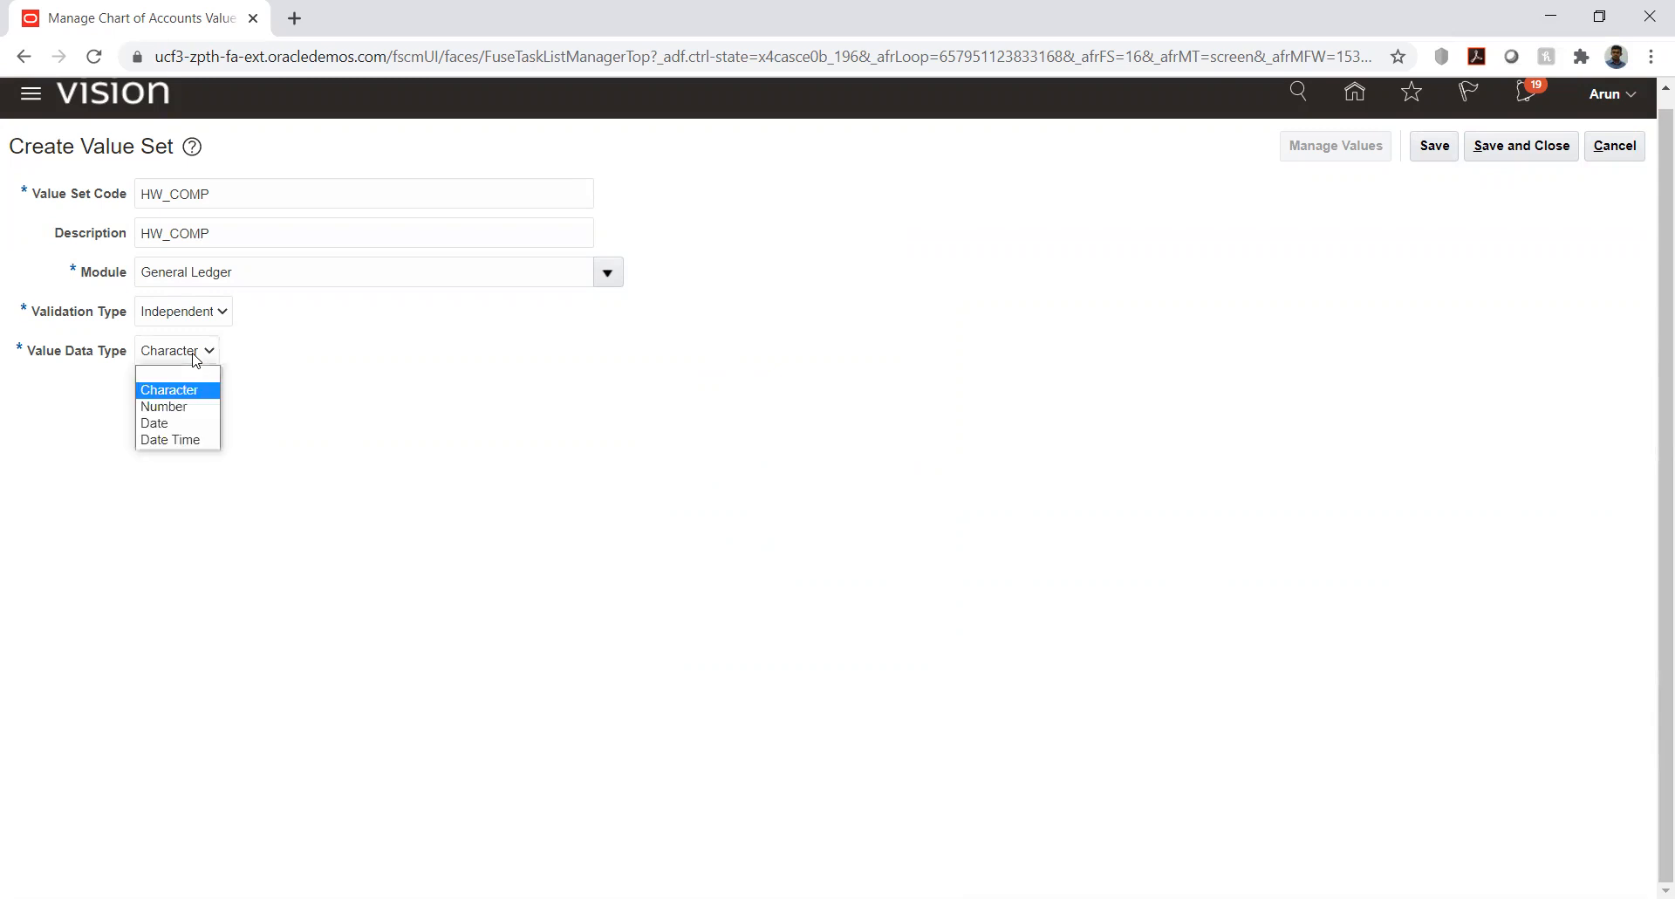
left_click(186, 390)
left_click(299, 341)
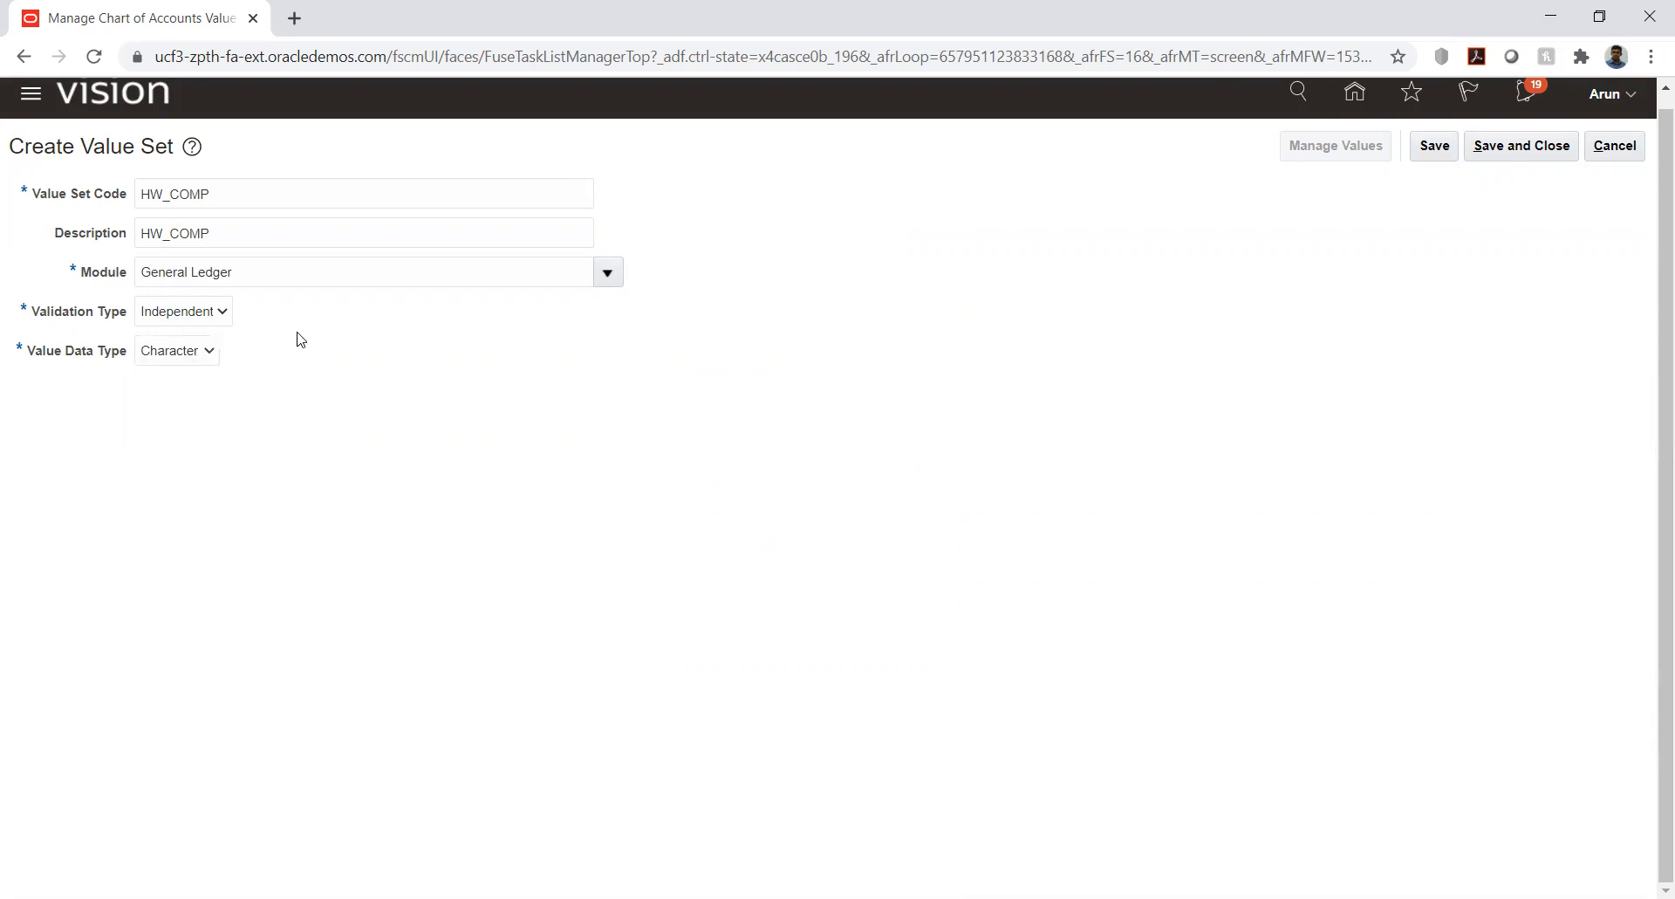
Reload the Create Value Set page and set the validation type to Independent again.
left_click(94, 57)
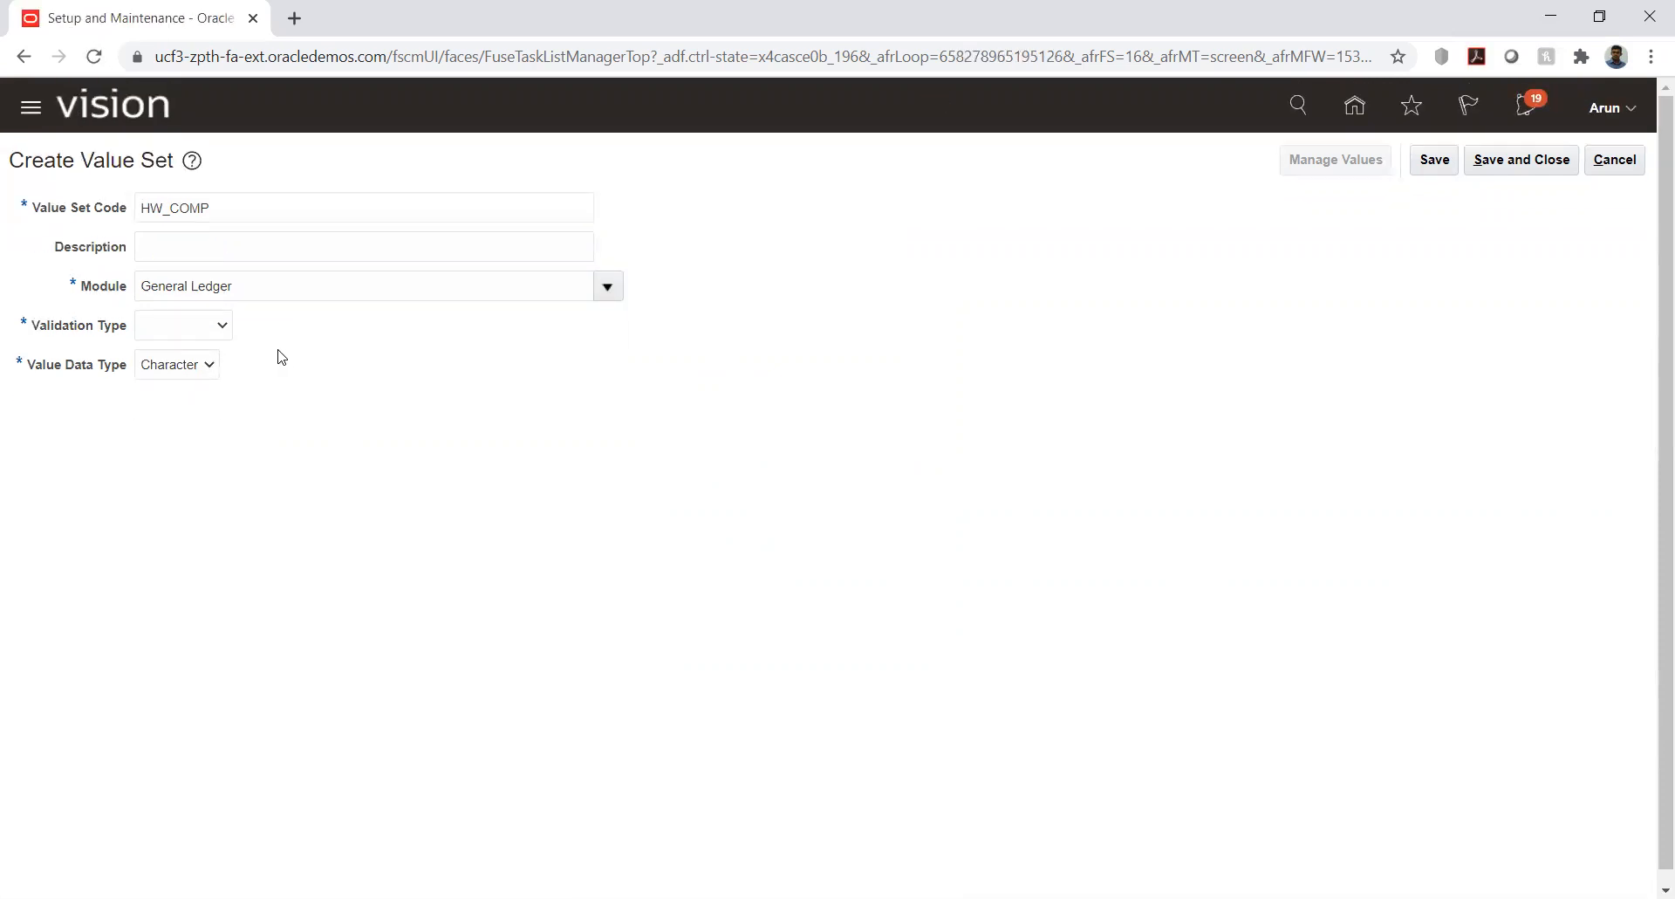
left_click(205, 328)
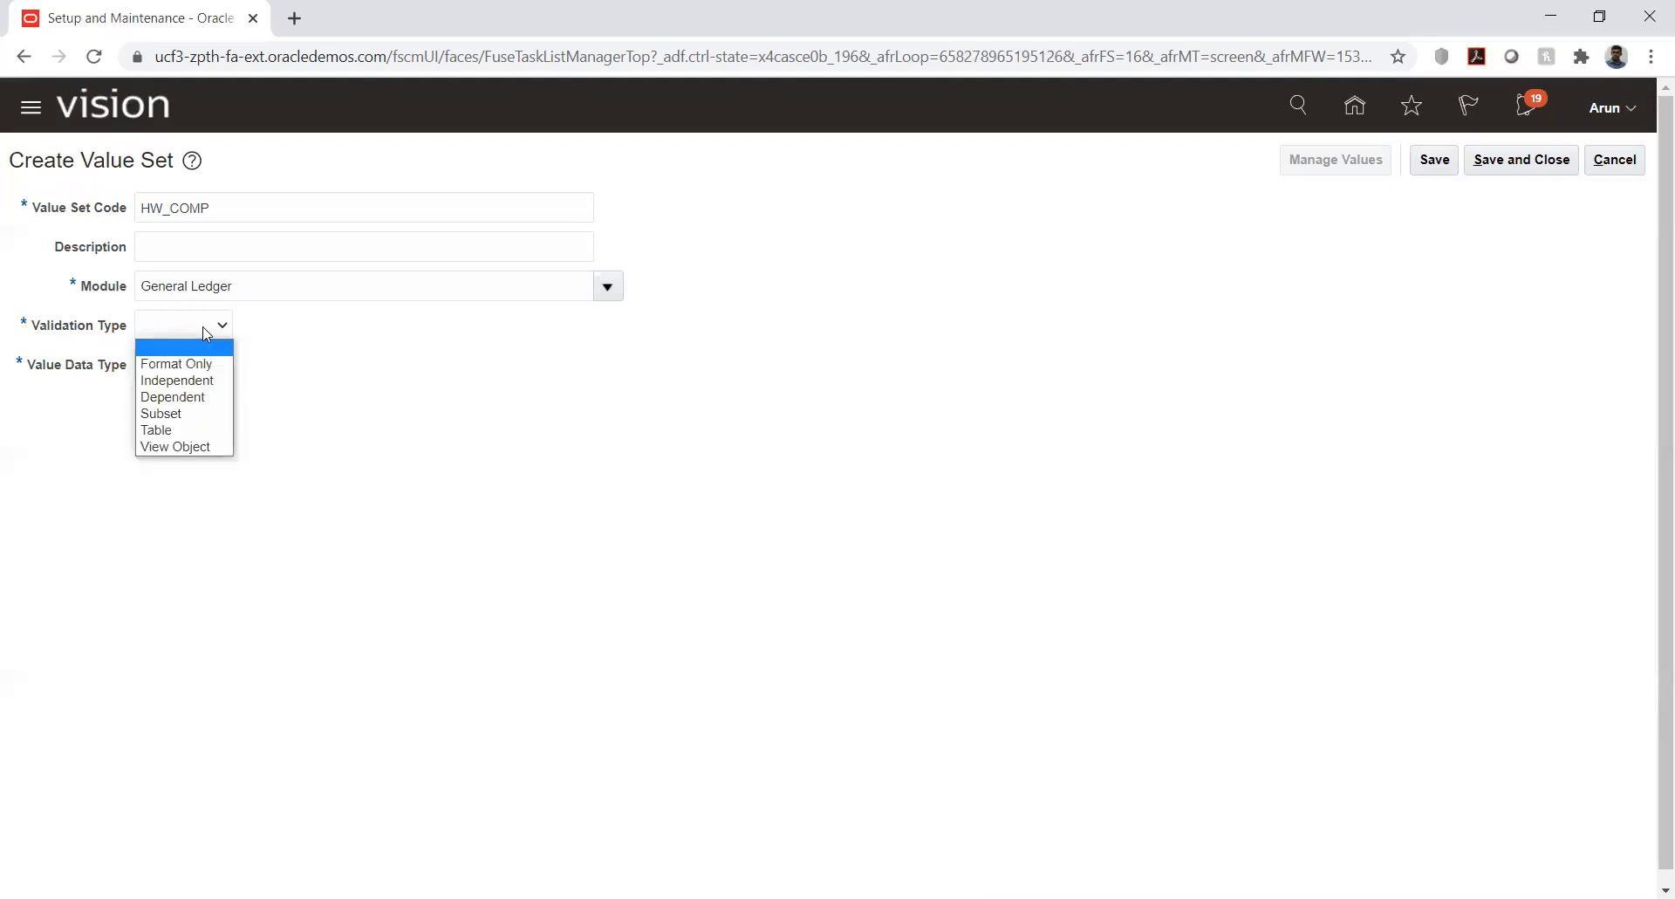
left_click(193, 383)
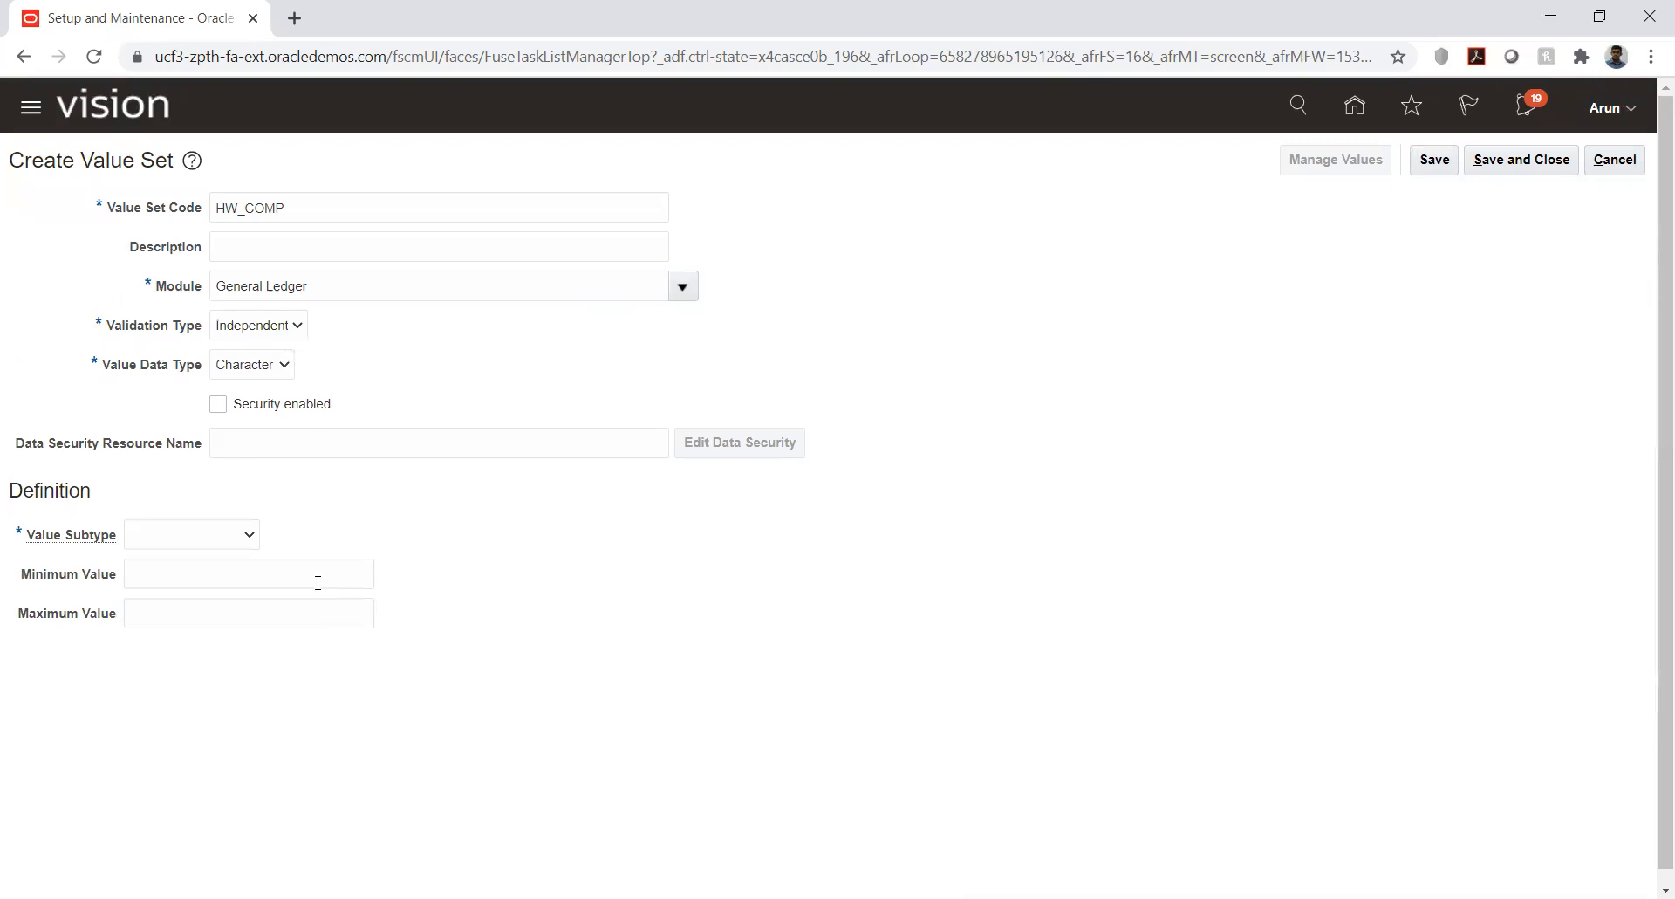
Define the value subtype as Text with a maximum length of 6, then save and close the HW_COMP value set.
left_click(193, 536)
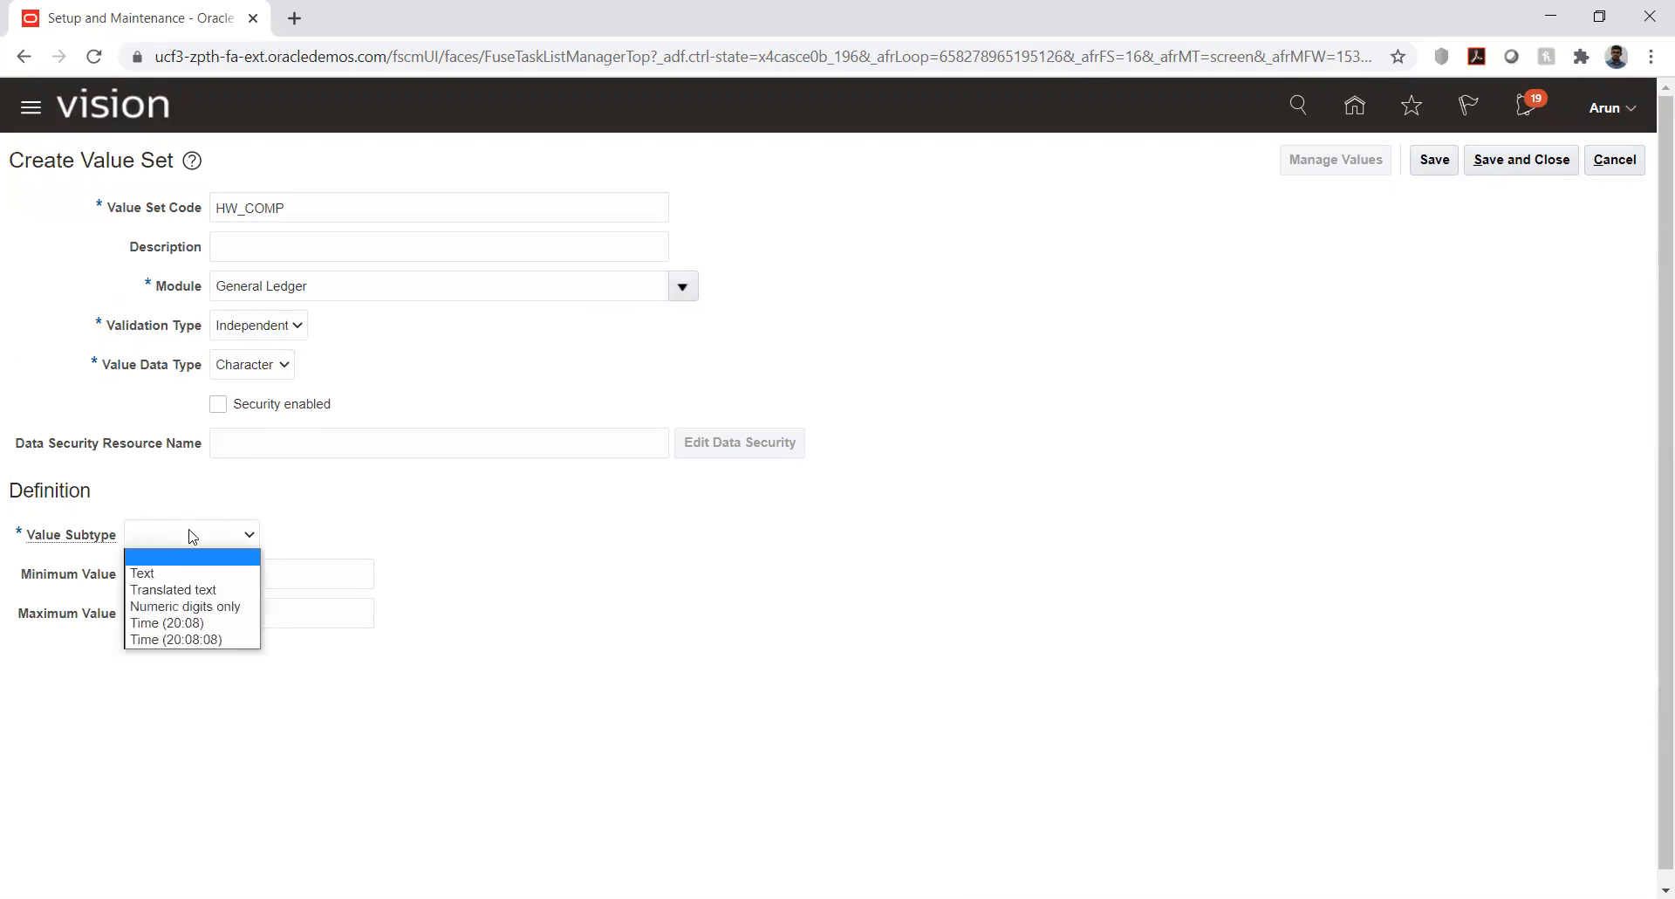
left_click(186, 575)
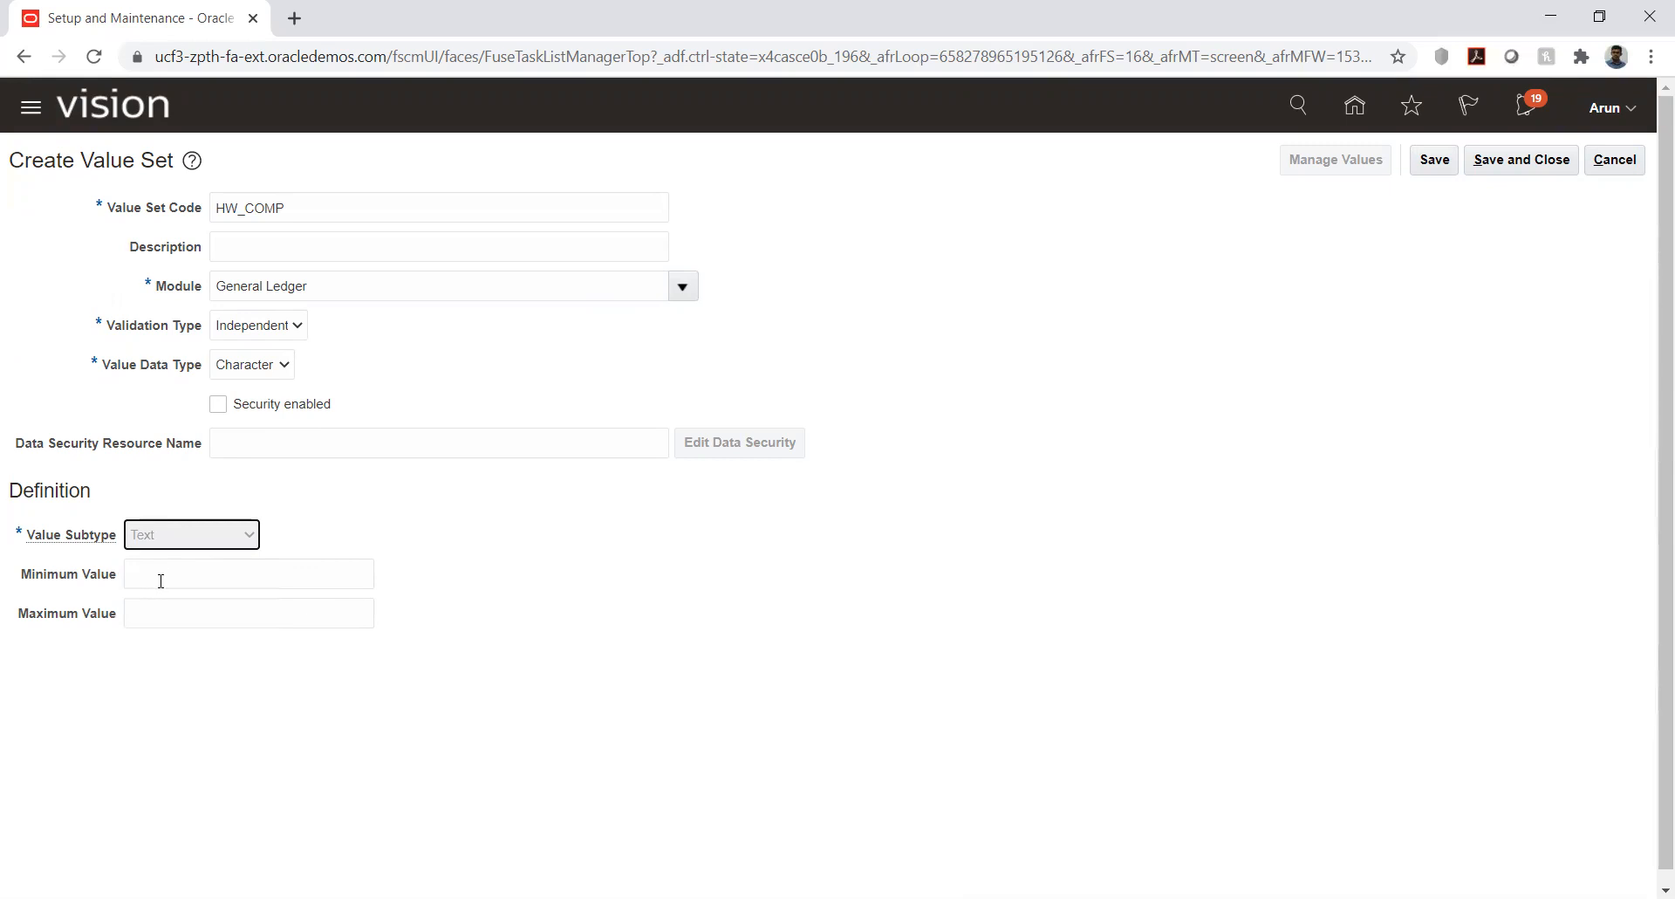
left_click(160, 581)
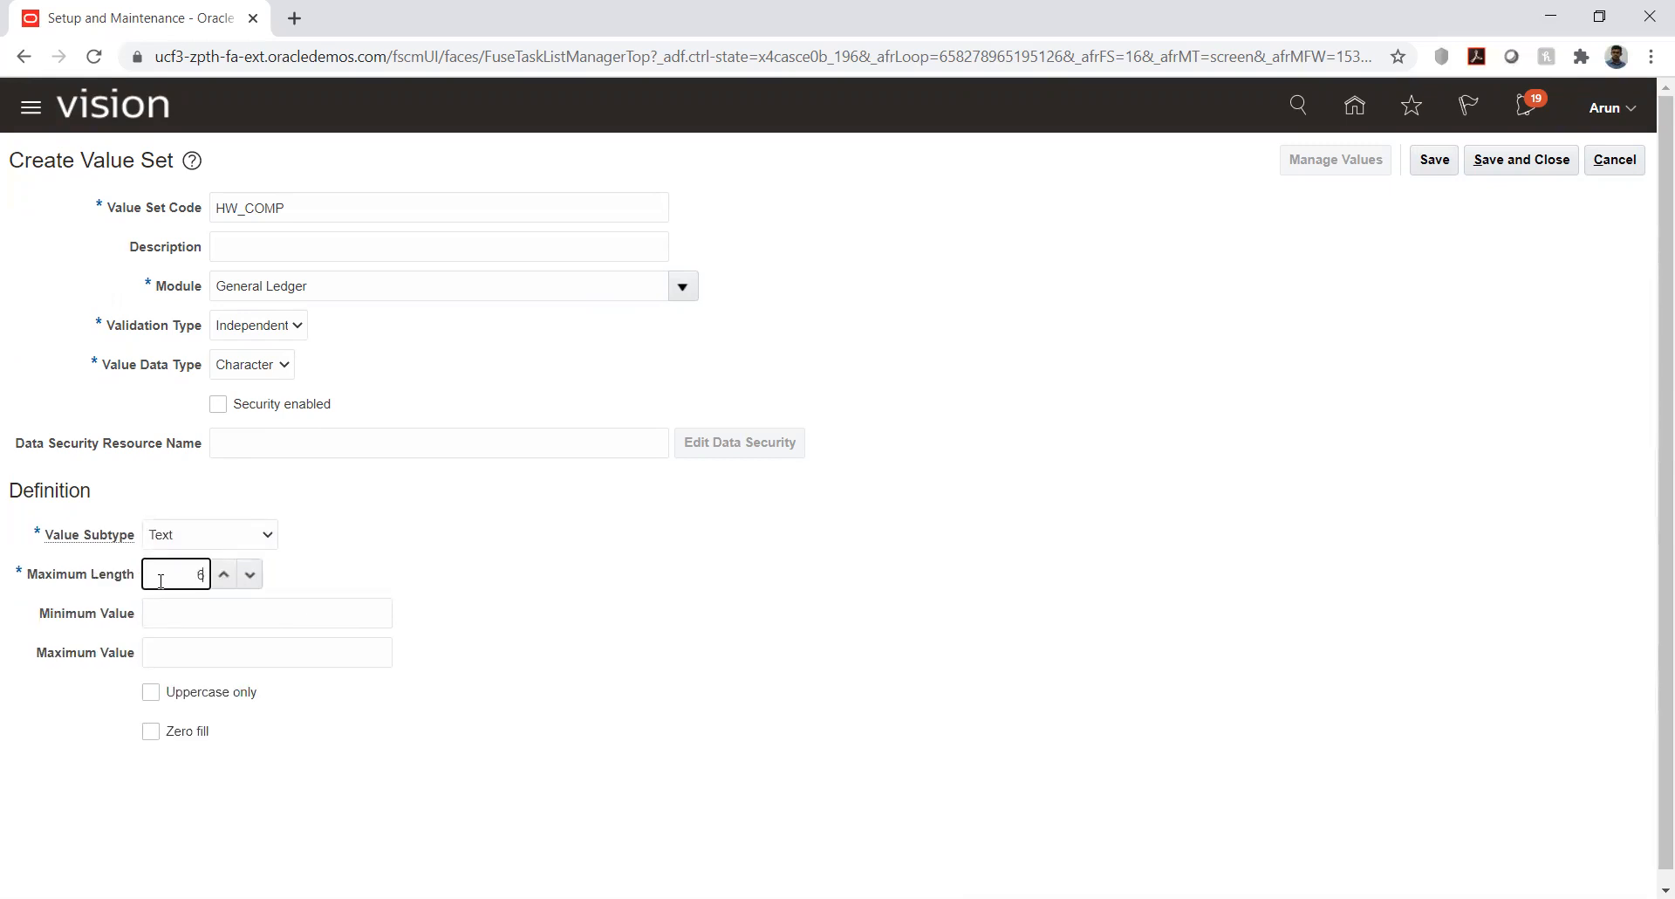
left_click(663, 573)
left_click(1436, 162)
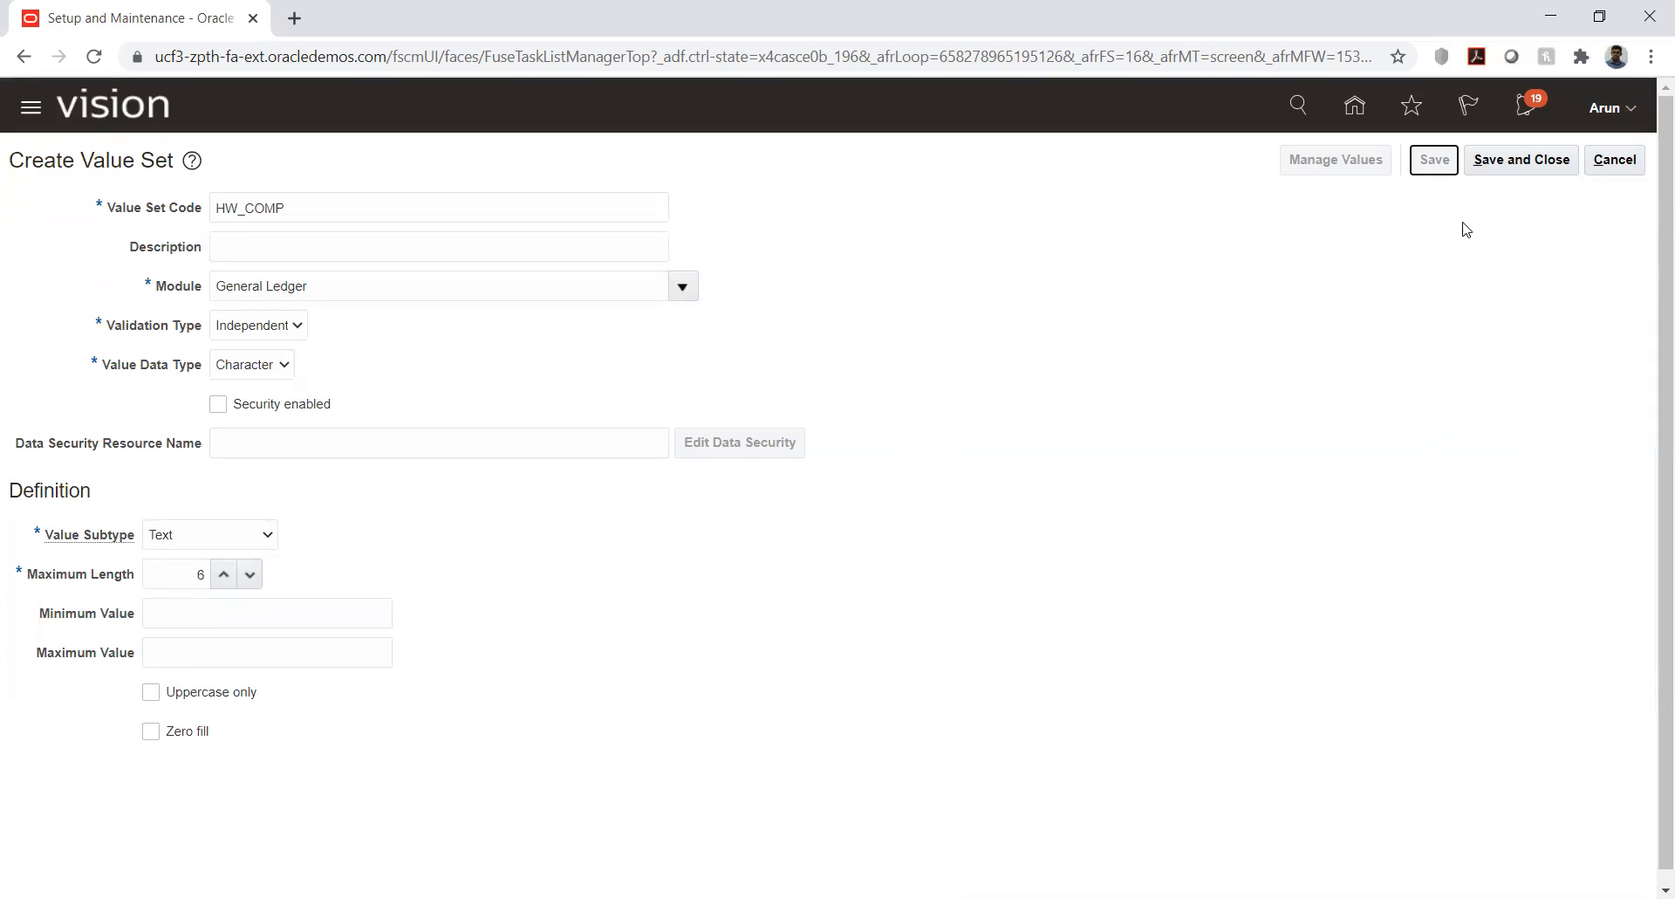
left_click(1515, 172)
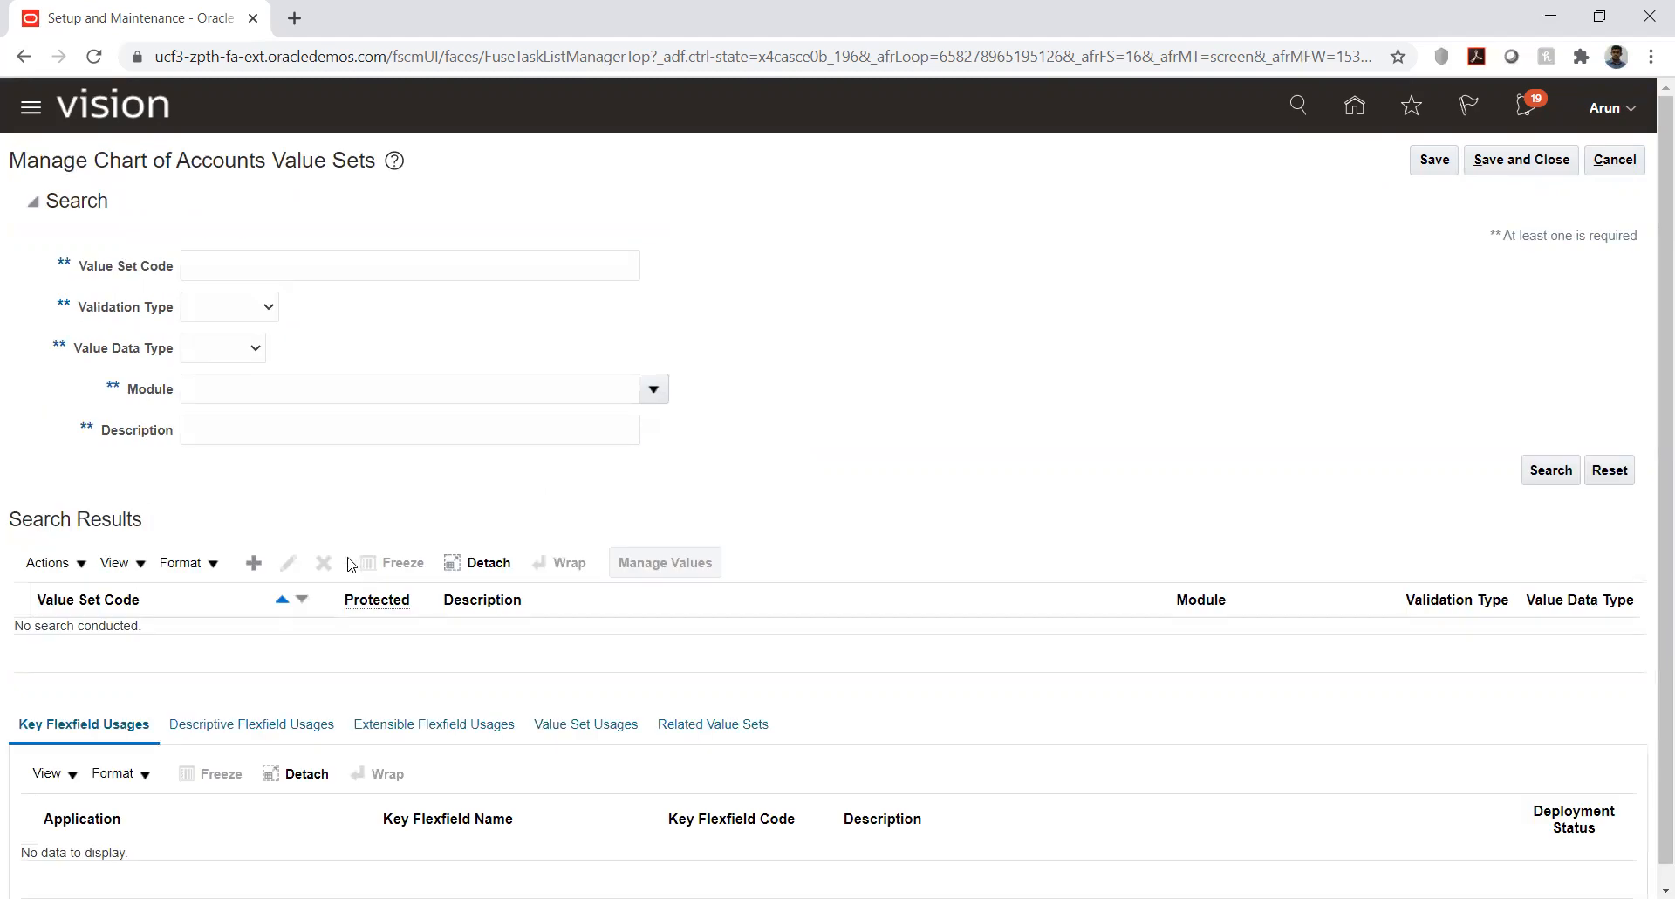
Start a new value set with HW_DEPT as both its value set code and its description.
left_click(255, 562)
left_click(267, 204)
type("HW")
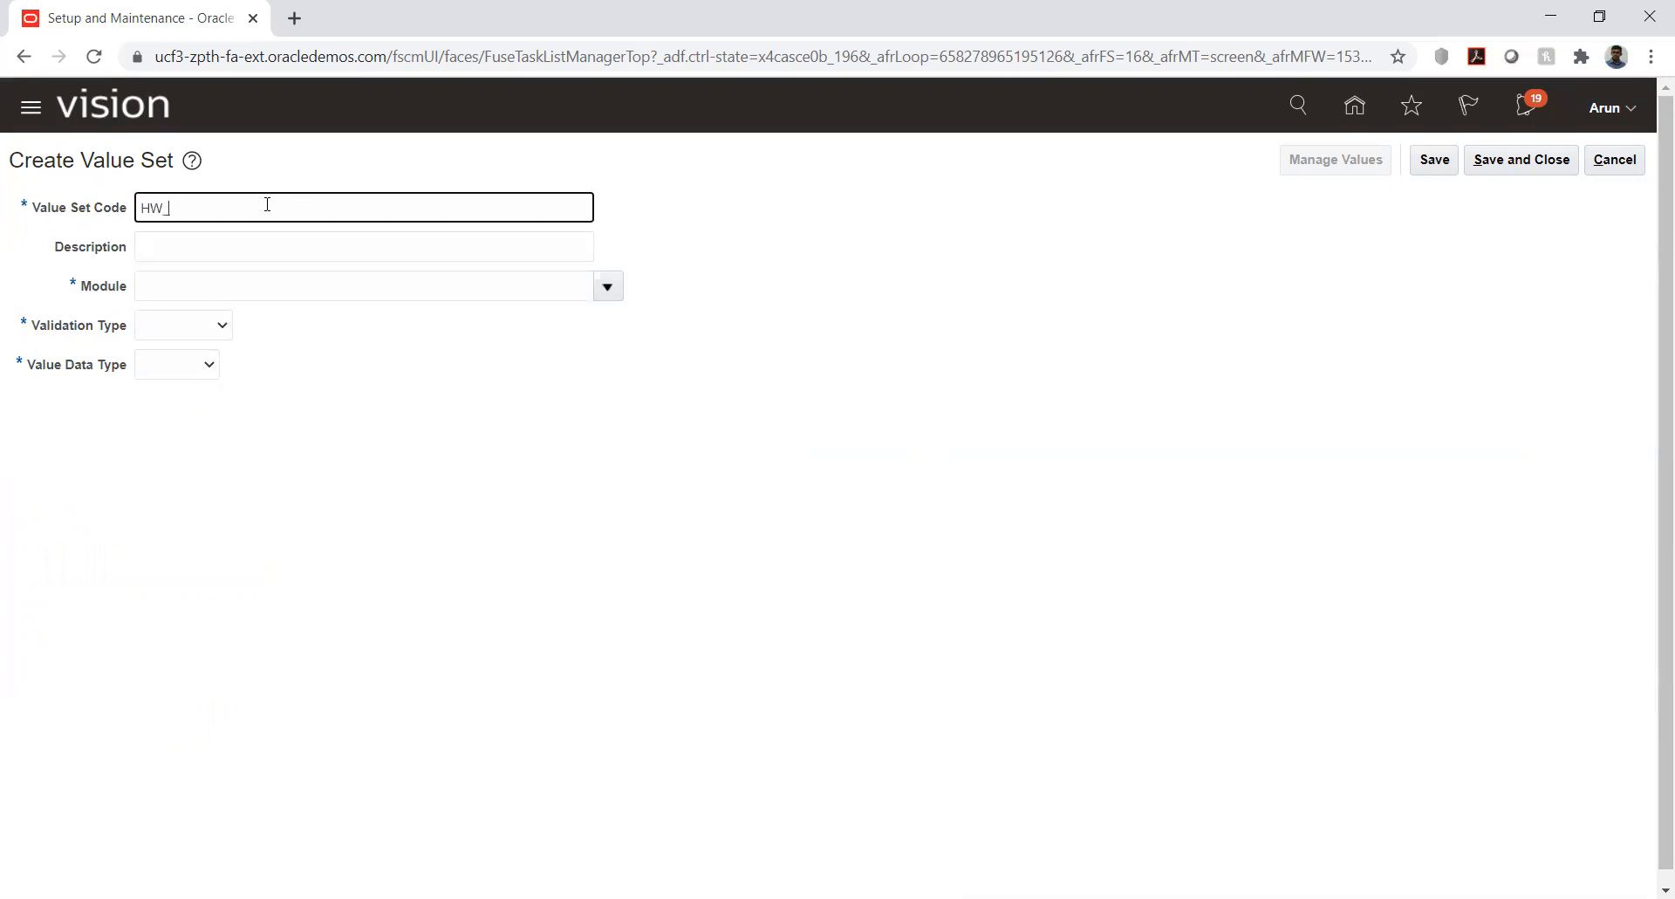
type("_DEPT")
key("ctrl+a")
key("ctrl+c")
key("Tab")
key("ctrl+v")
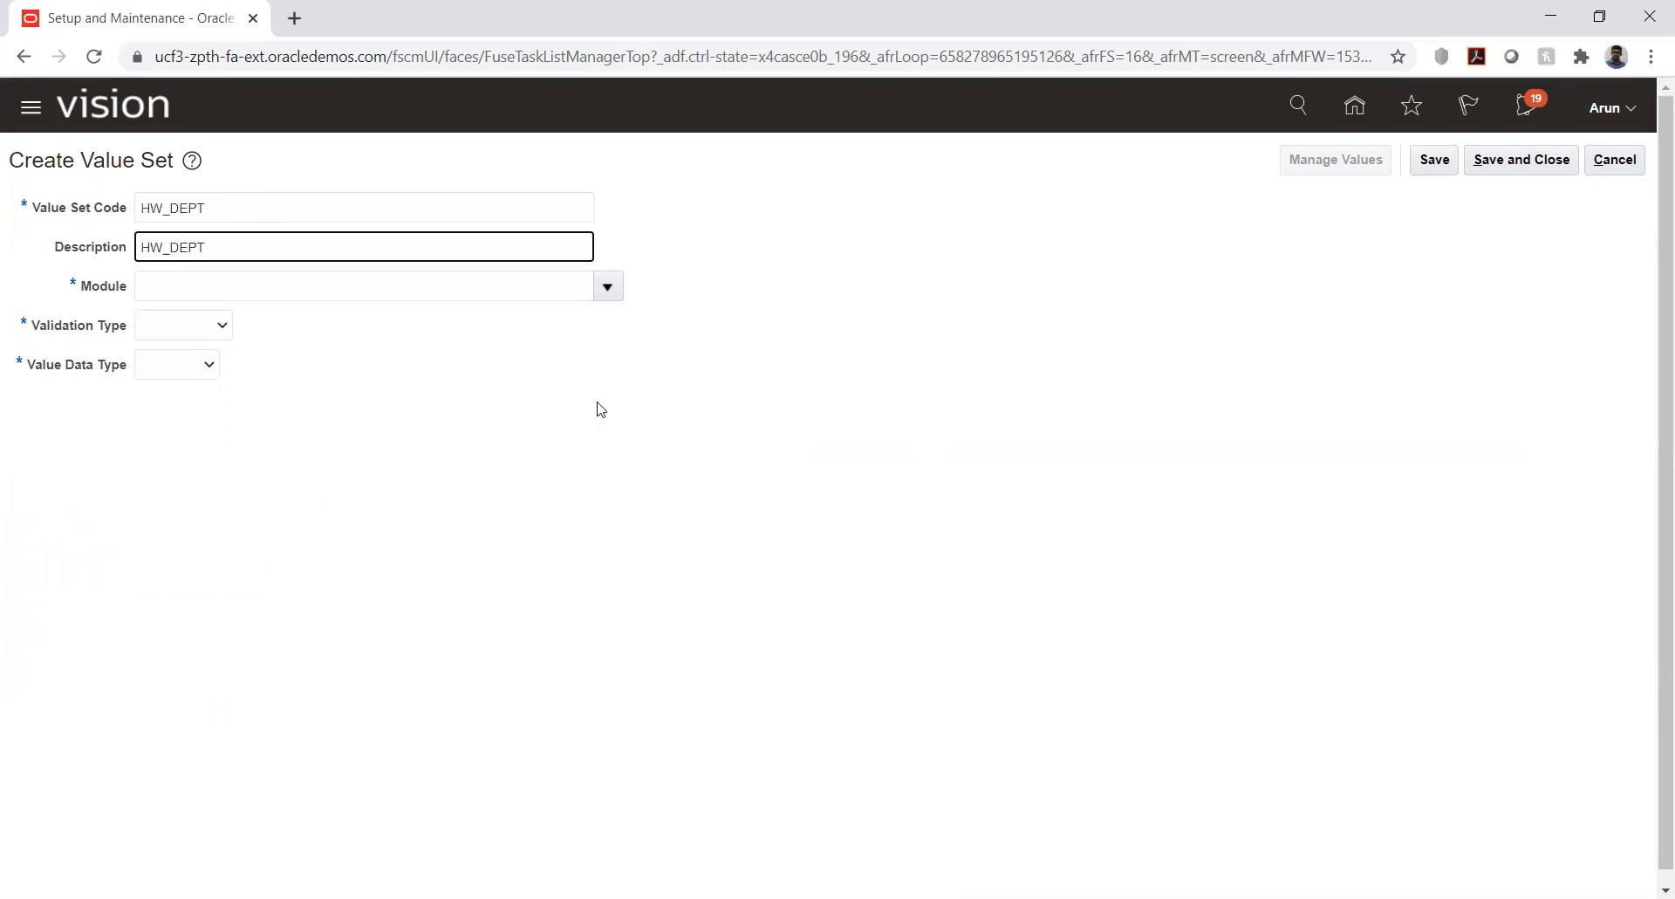
Assign the HW_DEPT value set to the General Ledger module with Independent validation type and Character value data type.
left_click(608, 286)
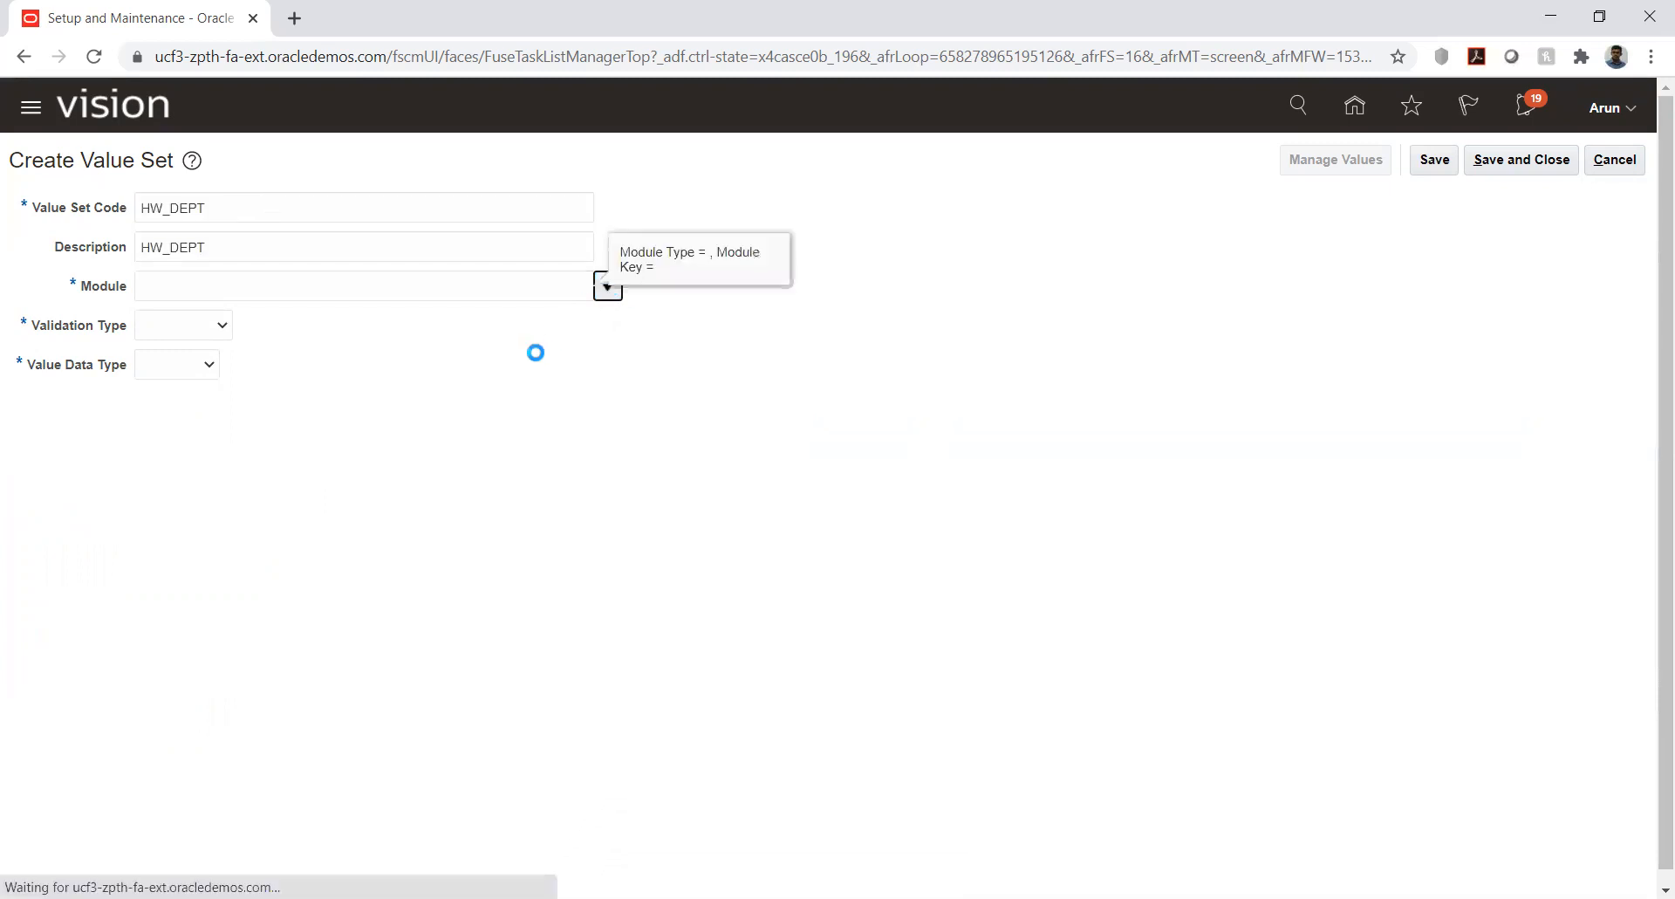
left_click(443, 326)
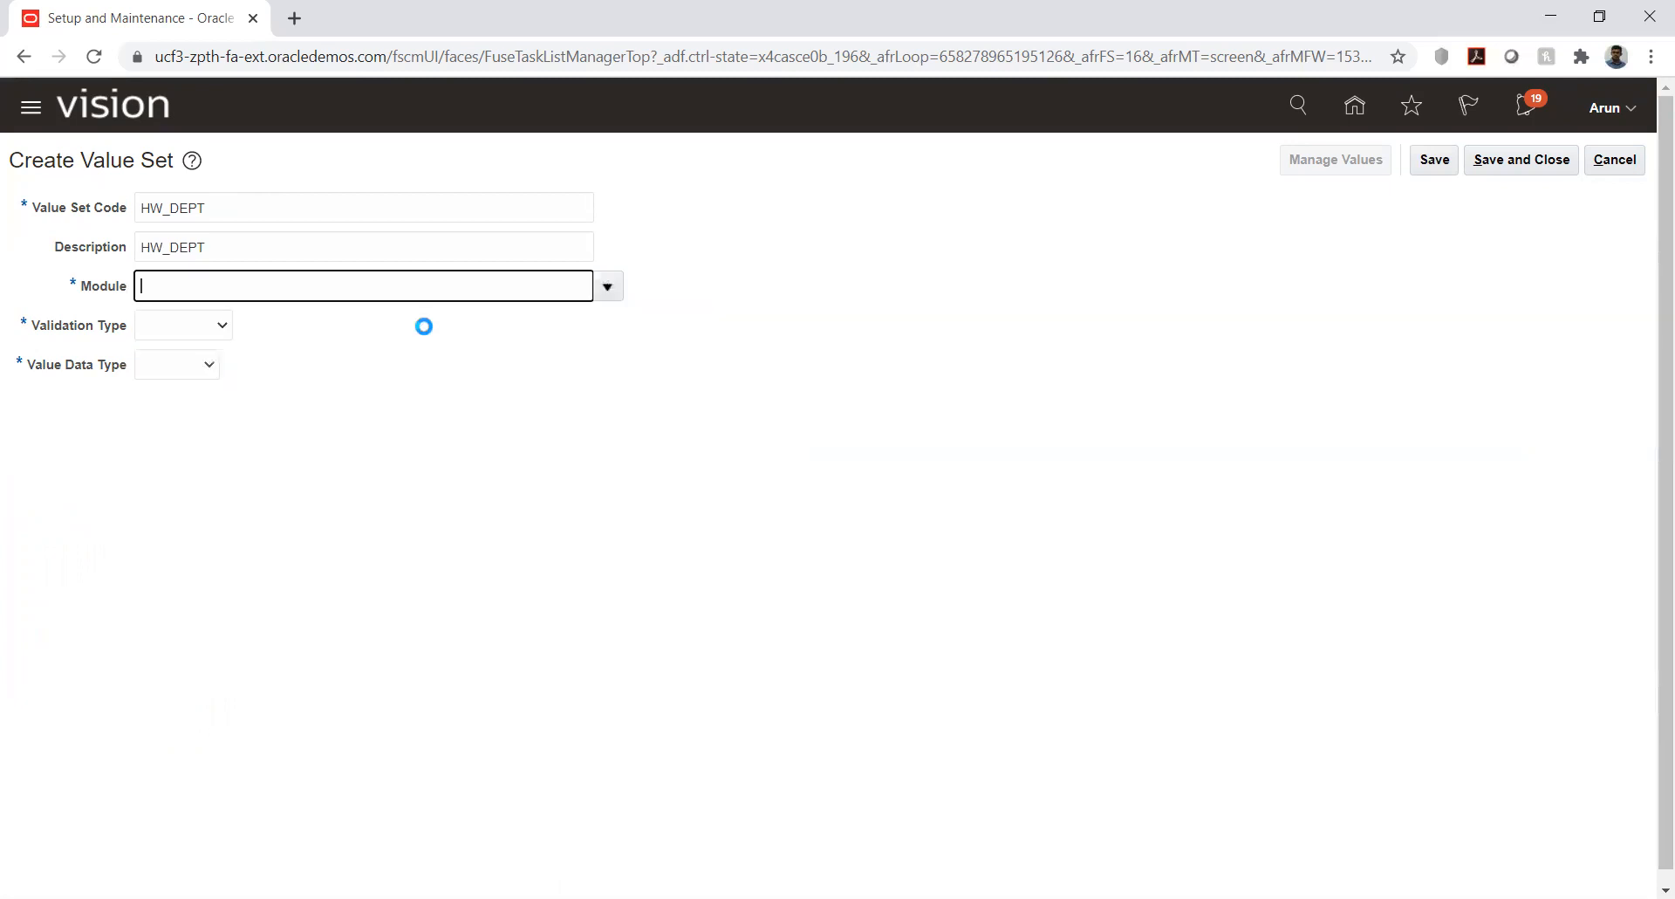
left_click(217, 325)
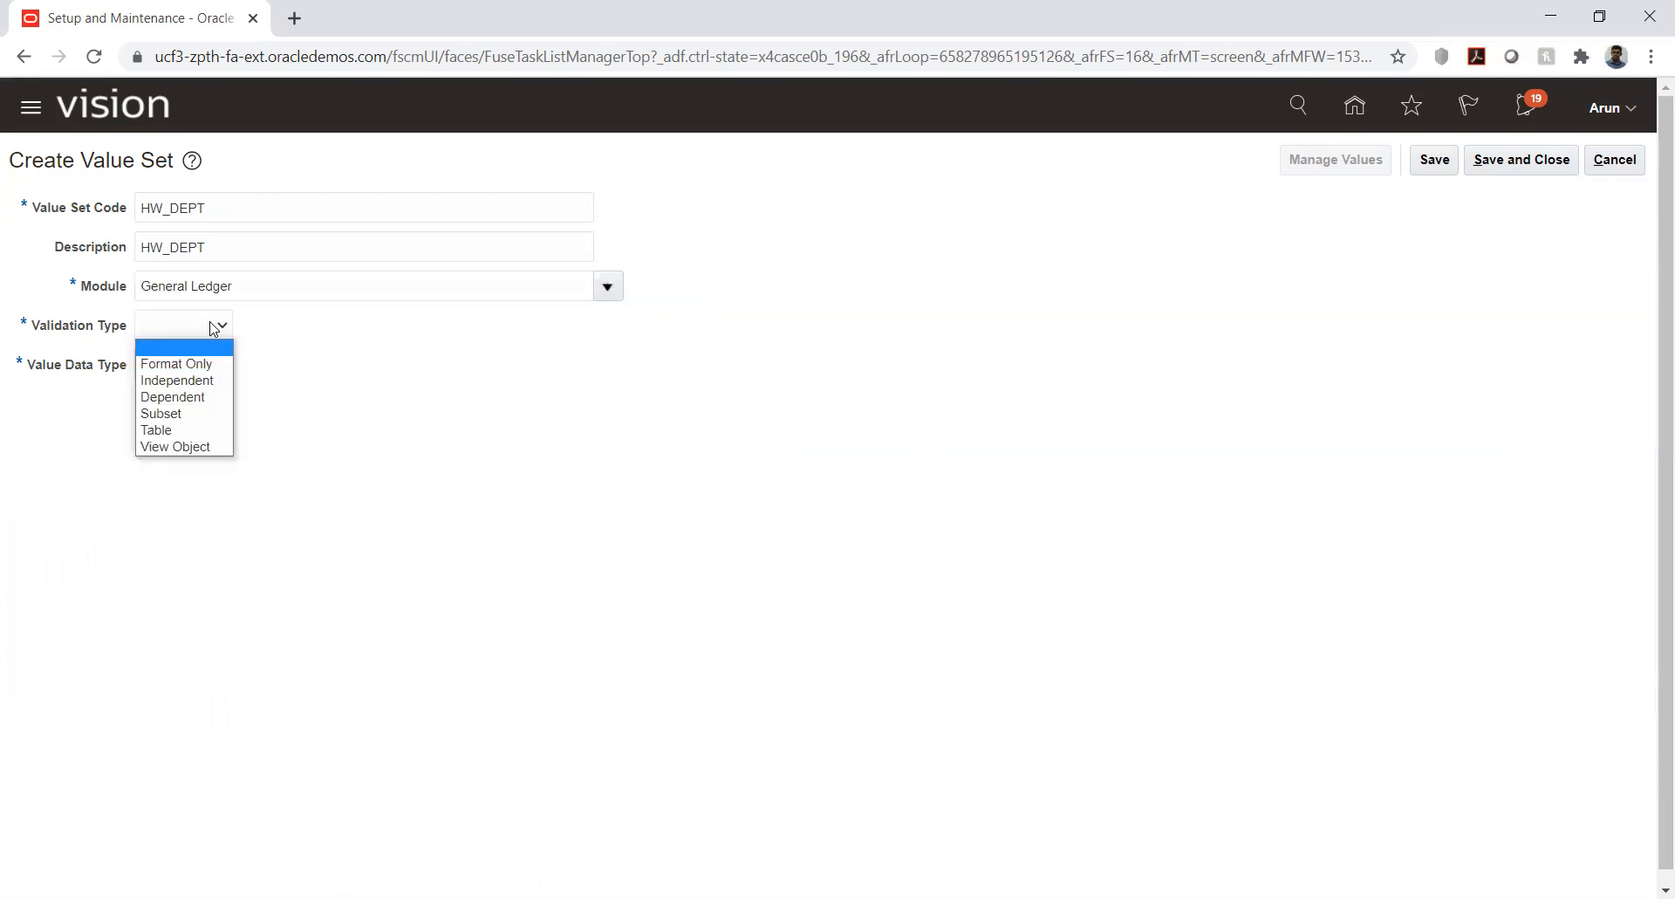
left_click(197, 383)
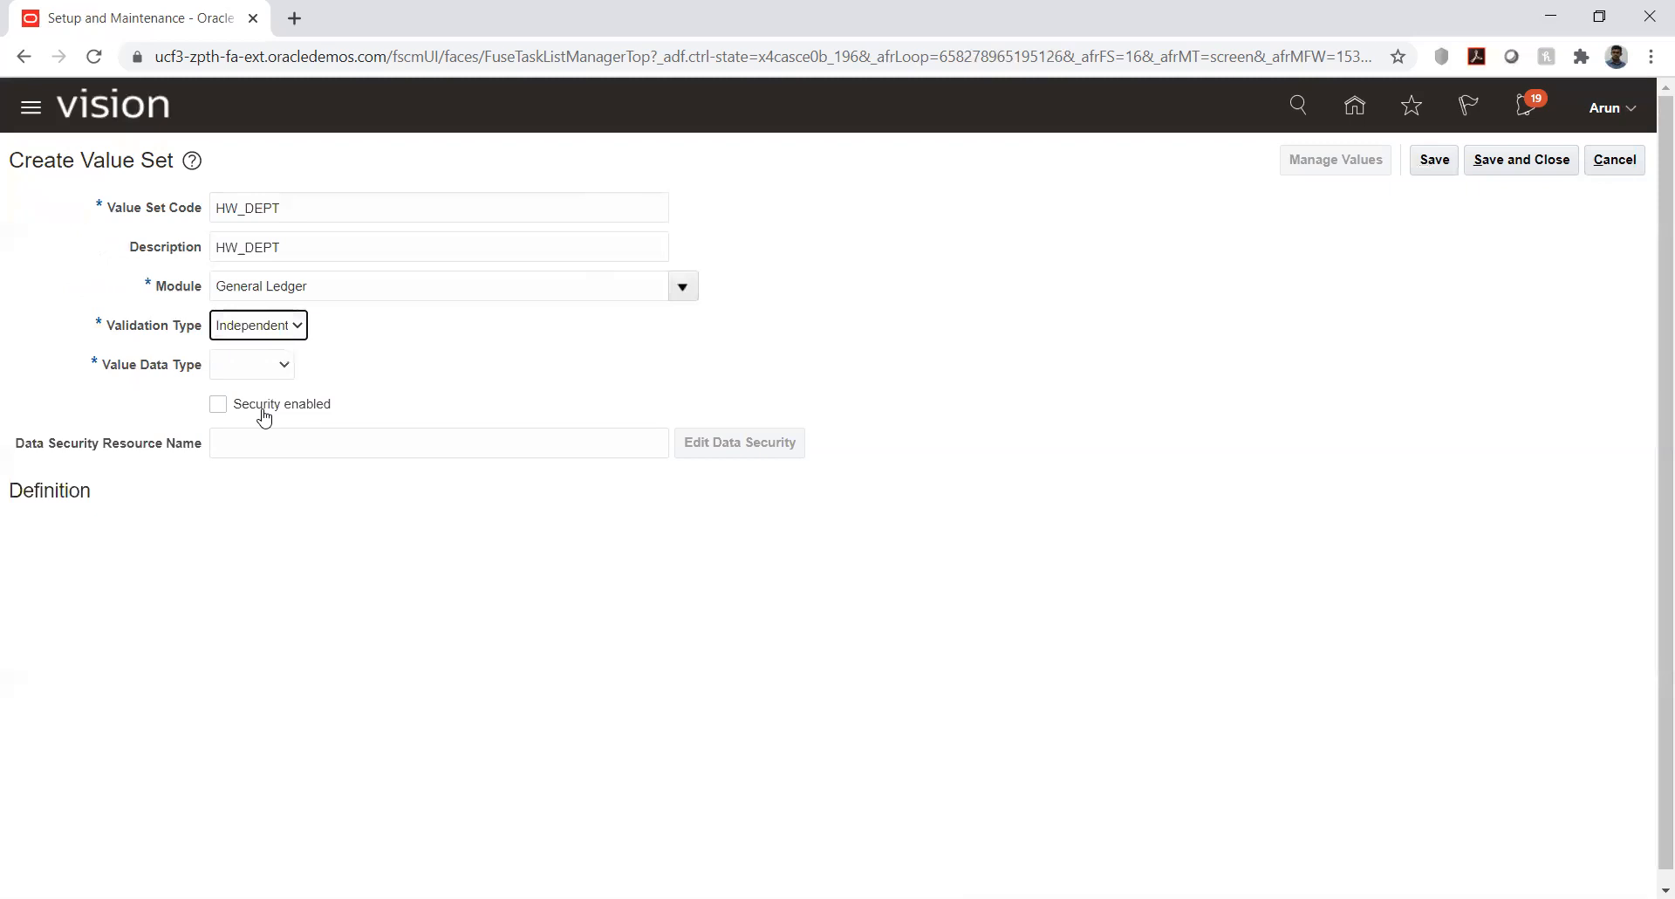
left_click(273, 373)
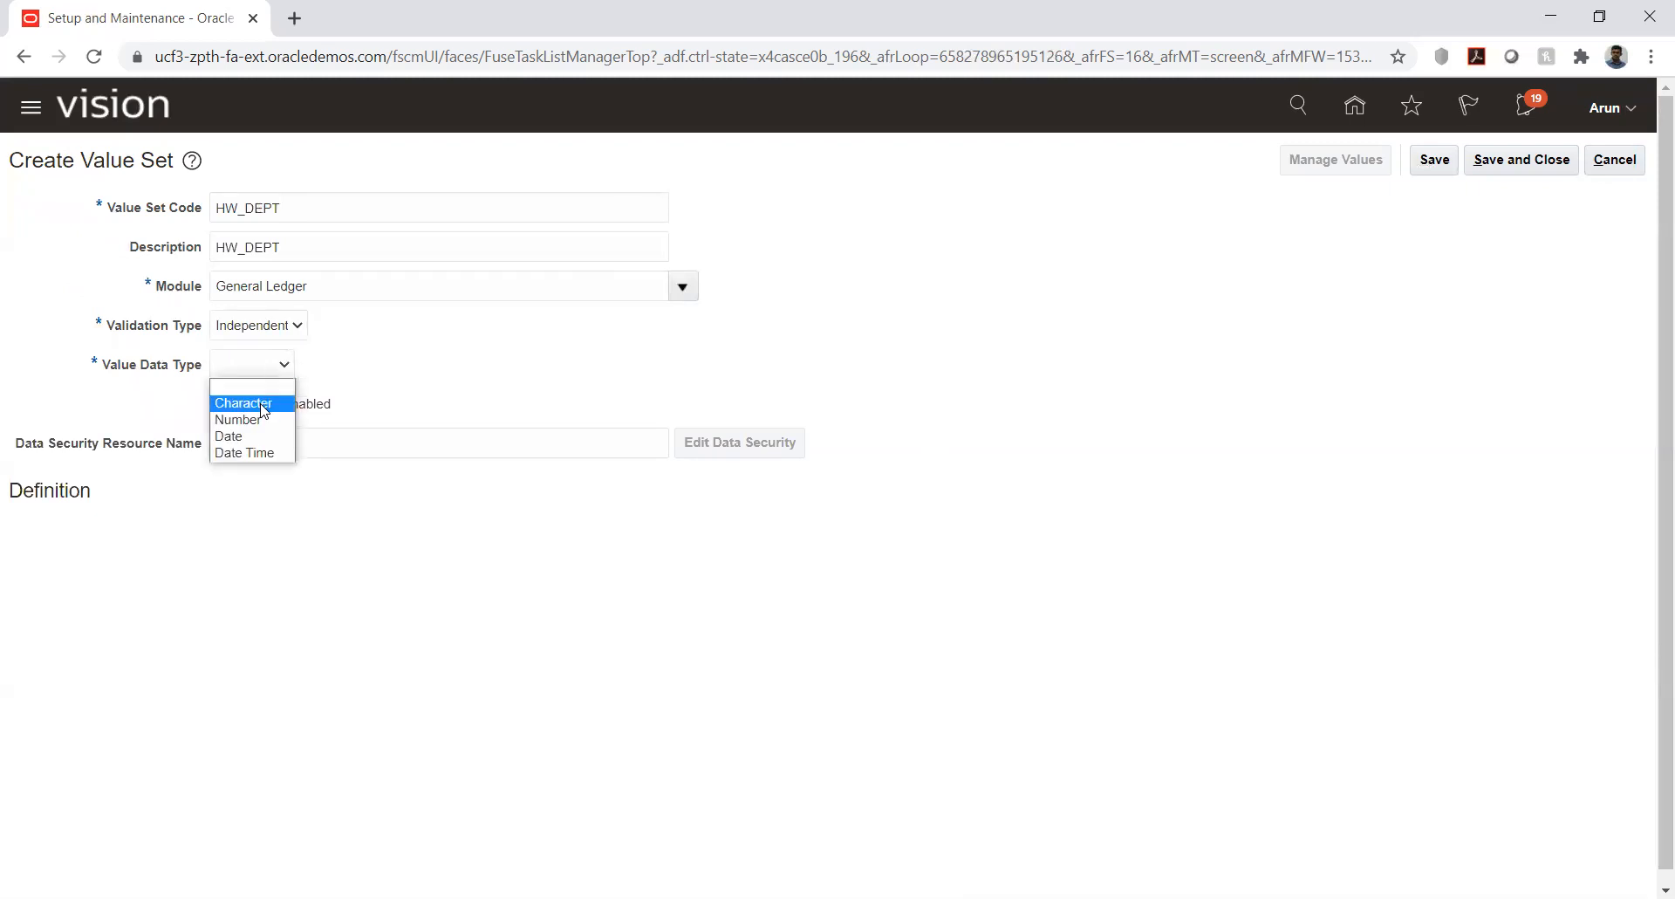
left_click(264, 395)
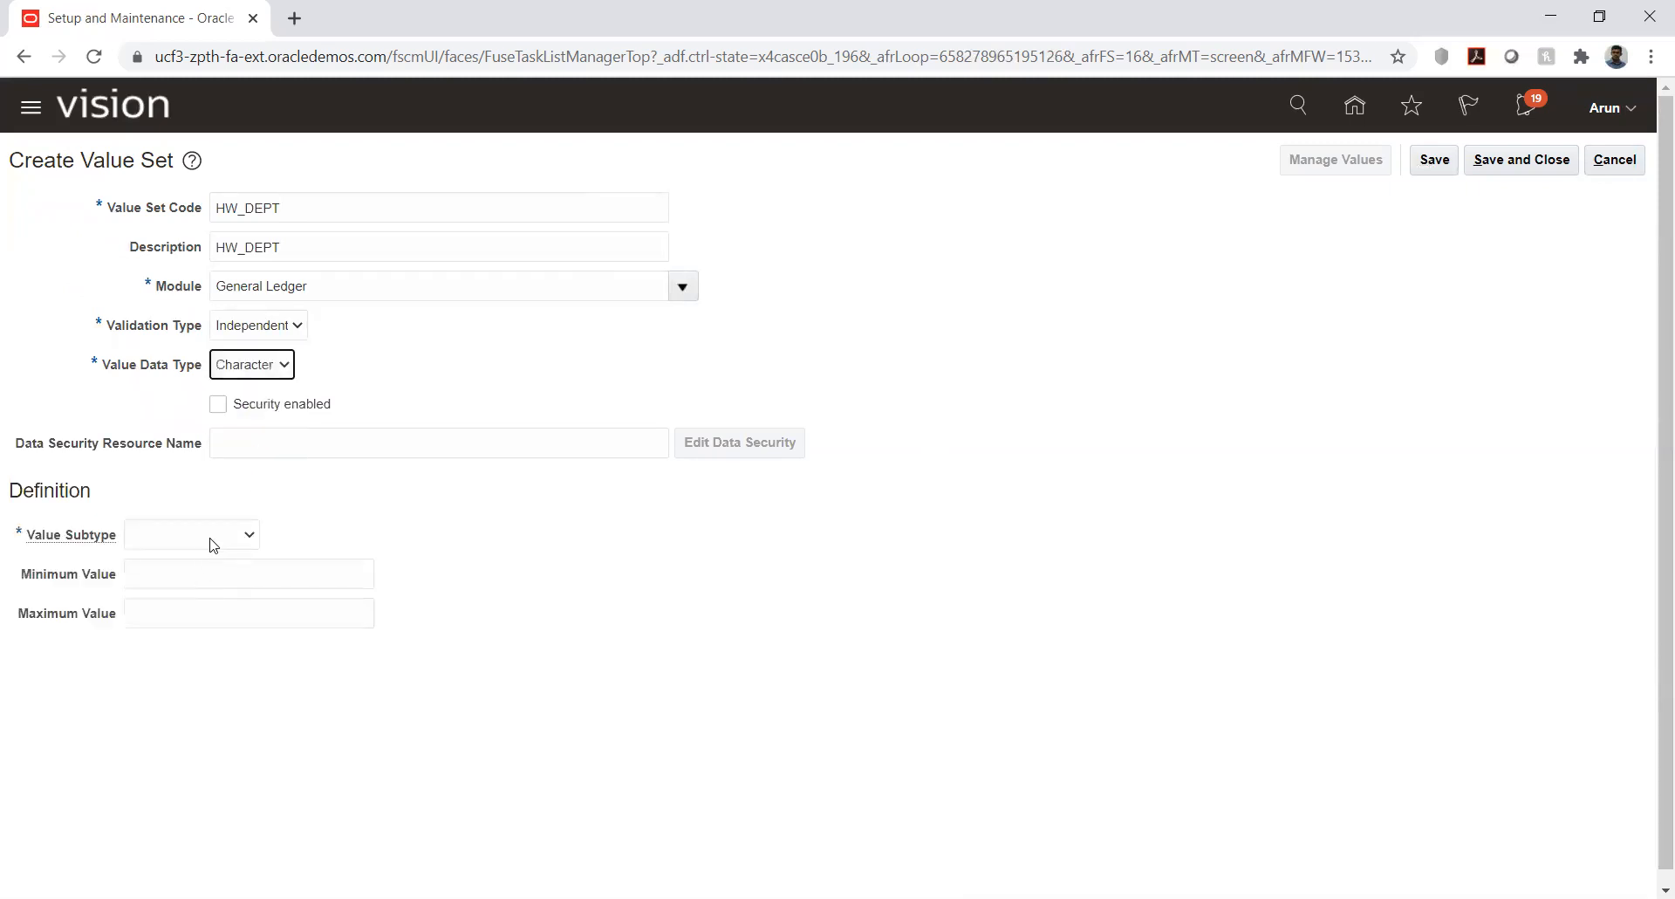
Define the HW_DEPT value subtype as Text with a maximum length of 6, then save and close the value set.
left_click(210, 537)
left_click(207, 574)
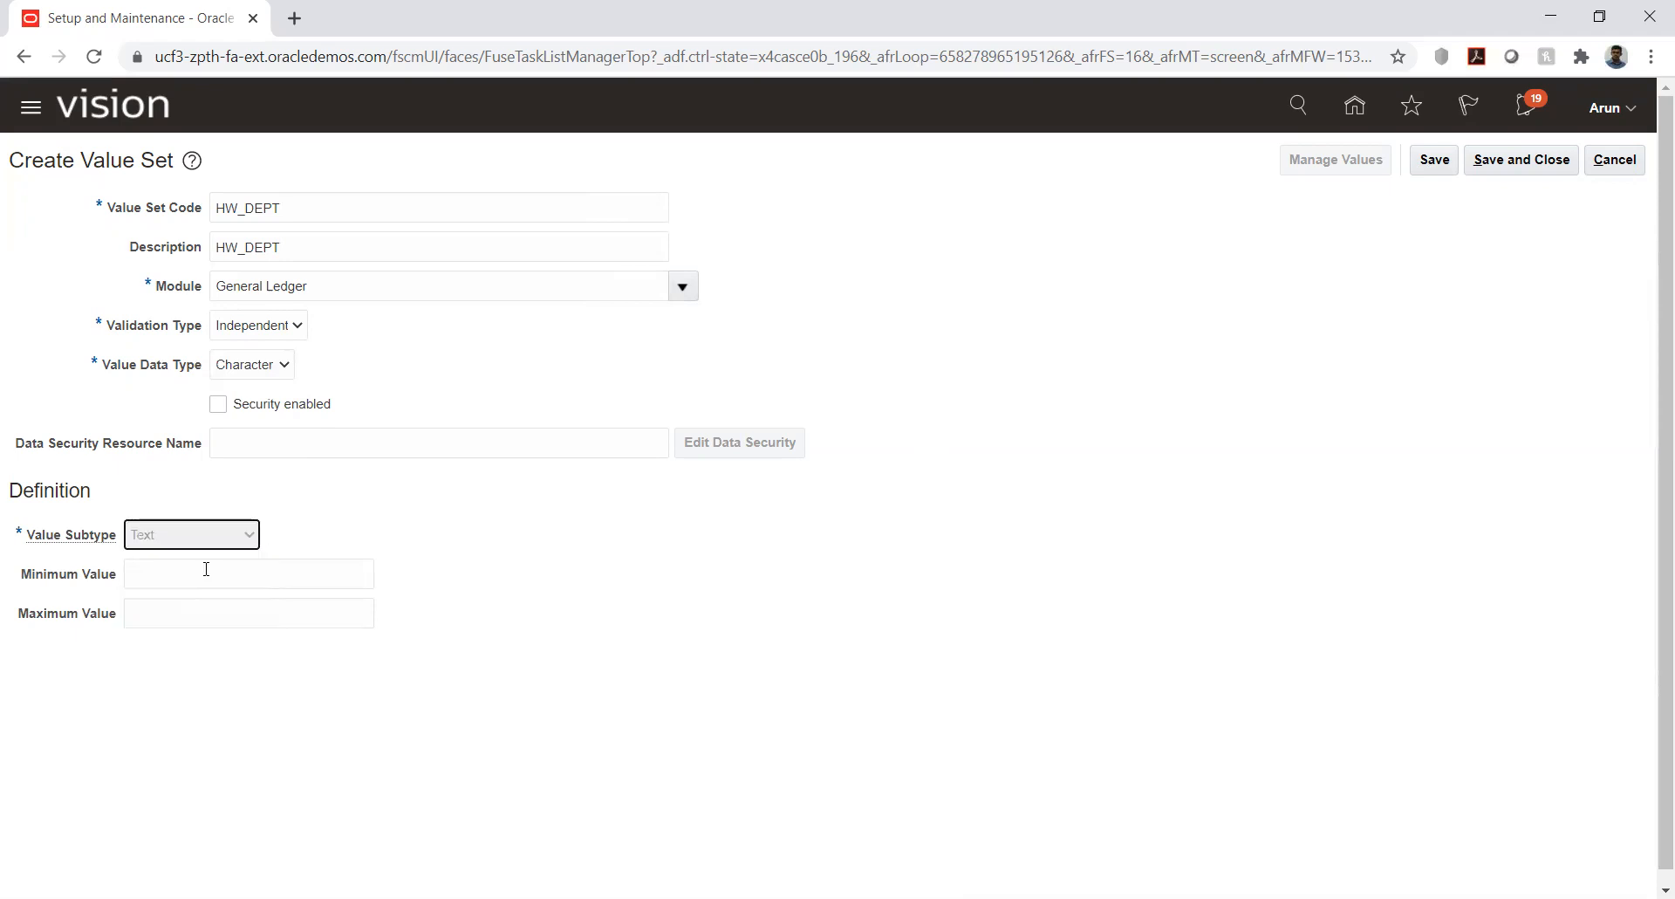
left_click(187, 577)
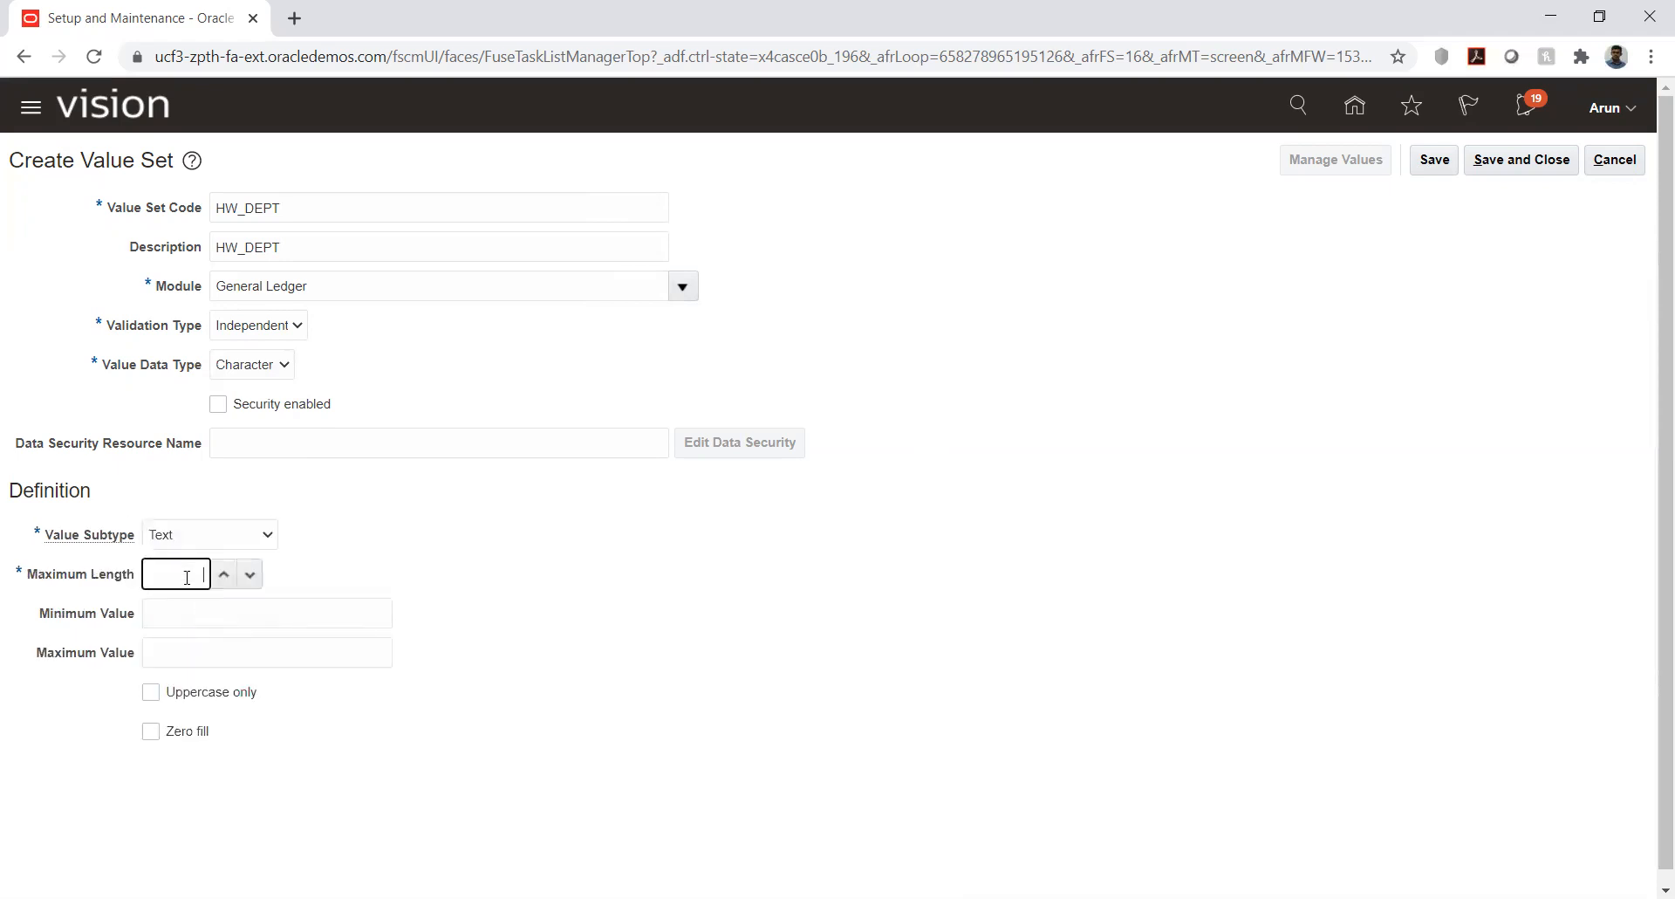
type("6")
left_click(1433, 160)
left_click(1522, 157)
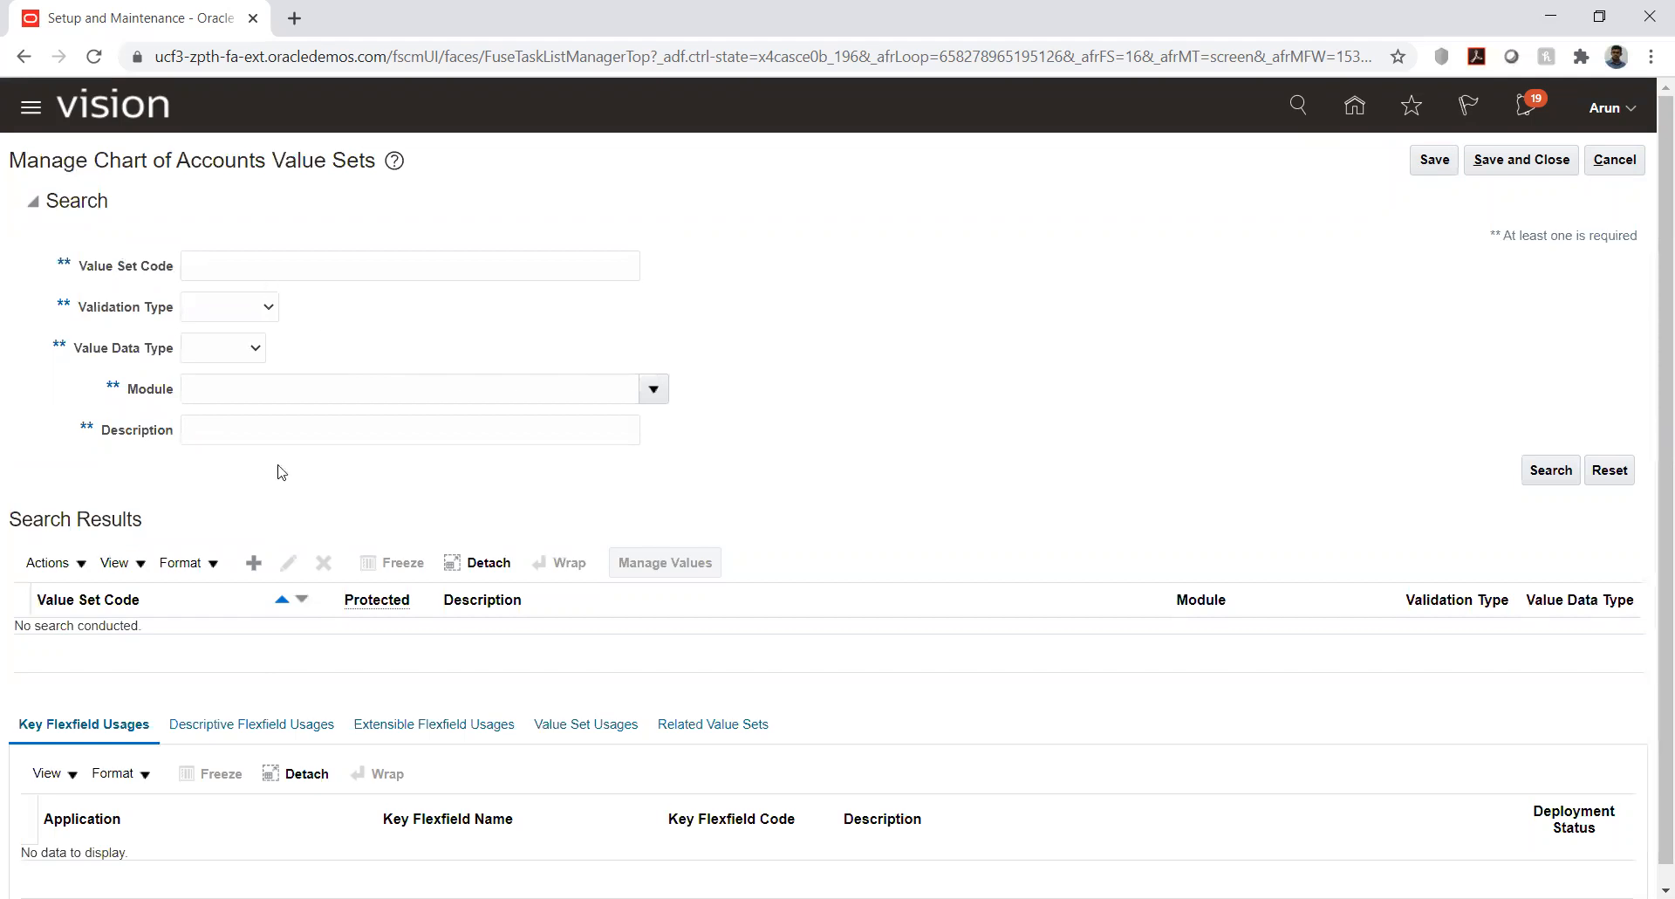
Start another value set with HW_ACC as both its value set code and its description.
left_click(254, 562)
left_click(249, 204)
type("HW")
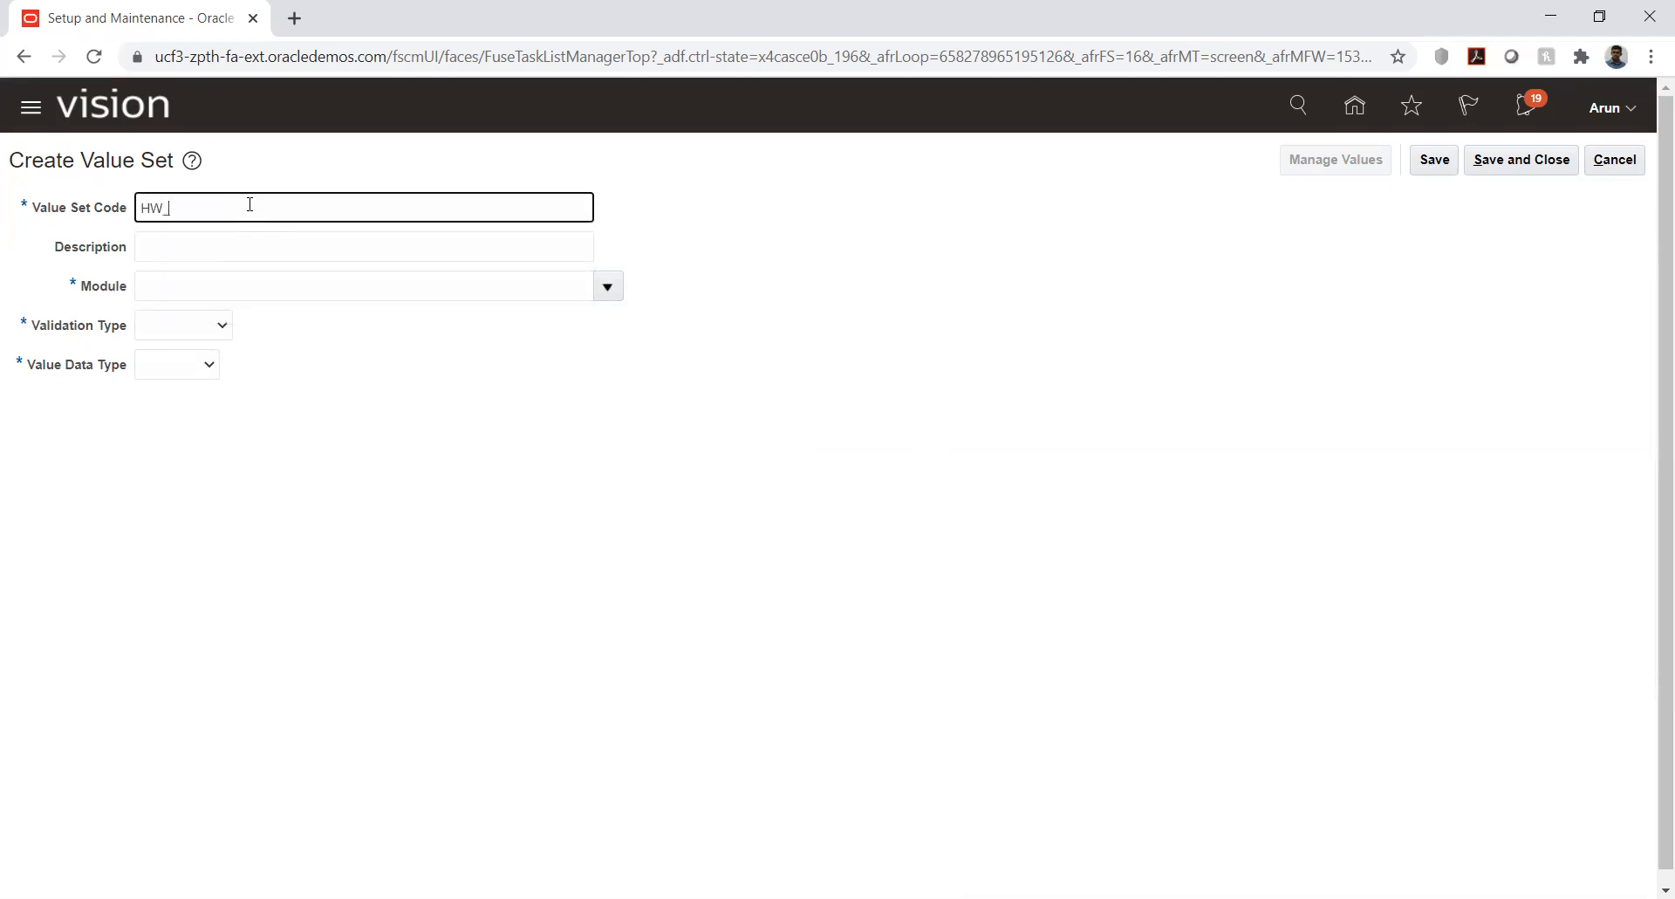
type("_ACC")
key("ctrl+a")
key("ctrl+c")
key("Tab")
key("ctrl+v")
Assign the HW_ACC value set to the General Ledger module with Independent validation type and Character value data type.
left_click(609, 286)
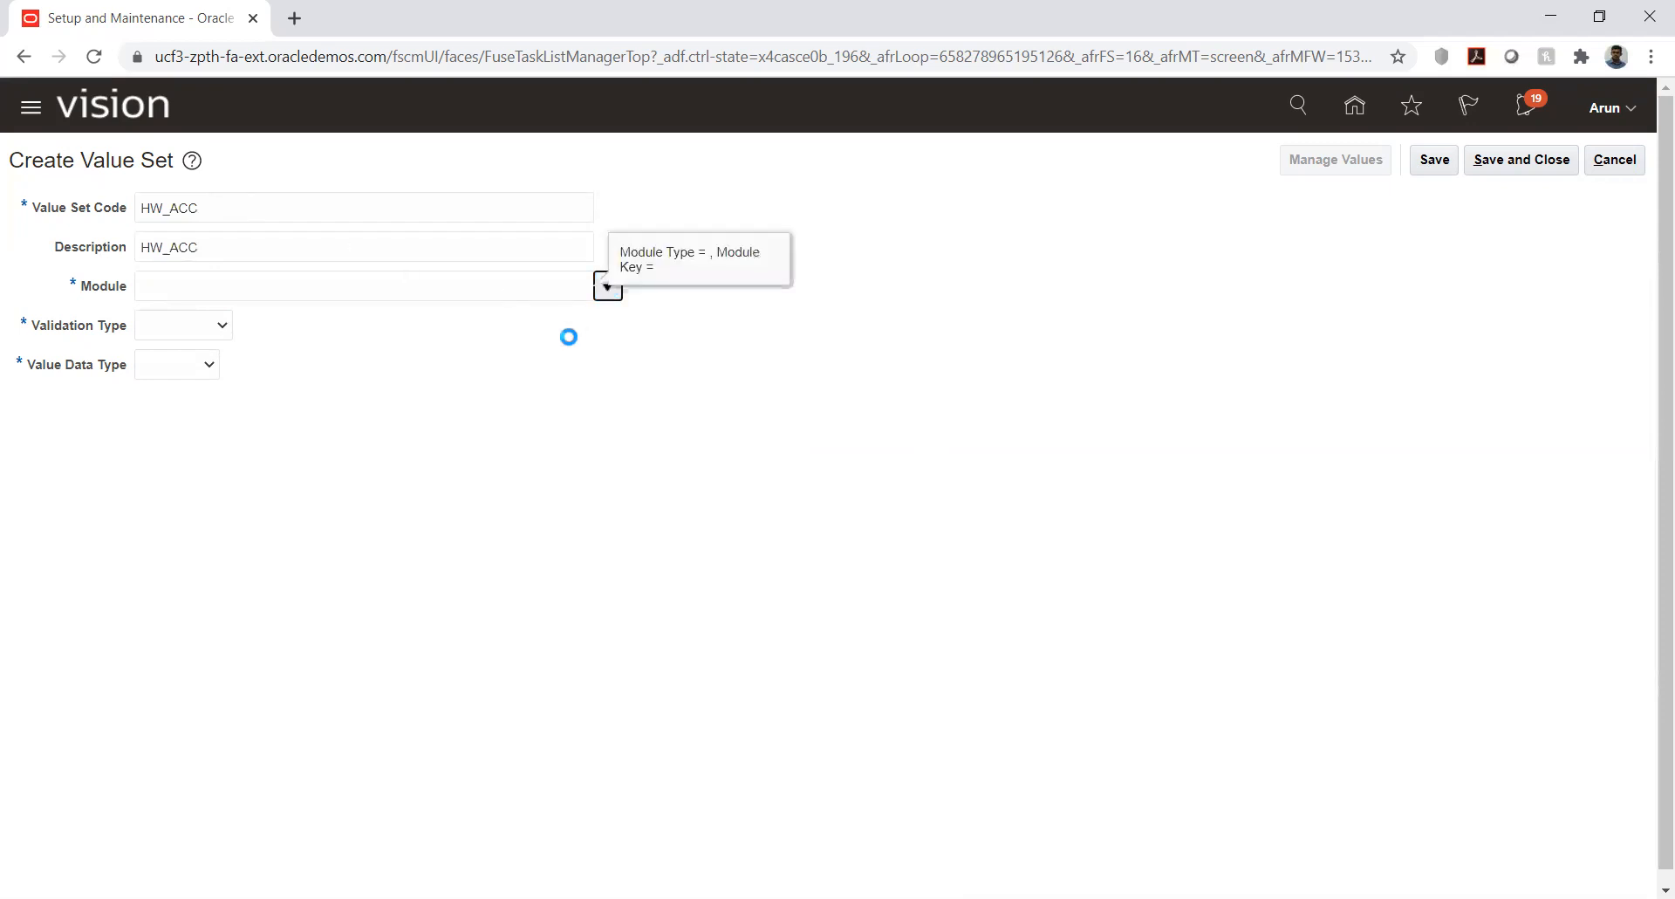
left_click(484, 326)
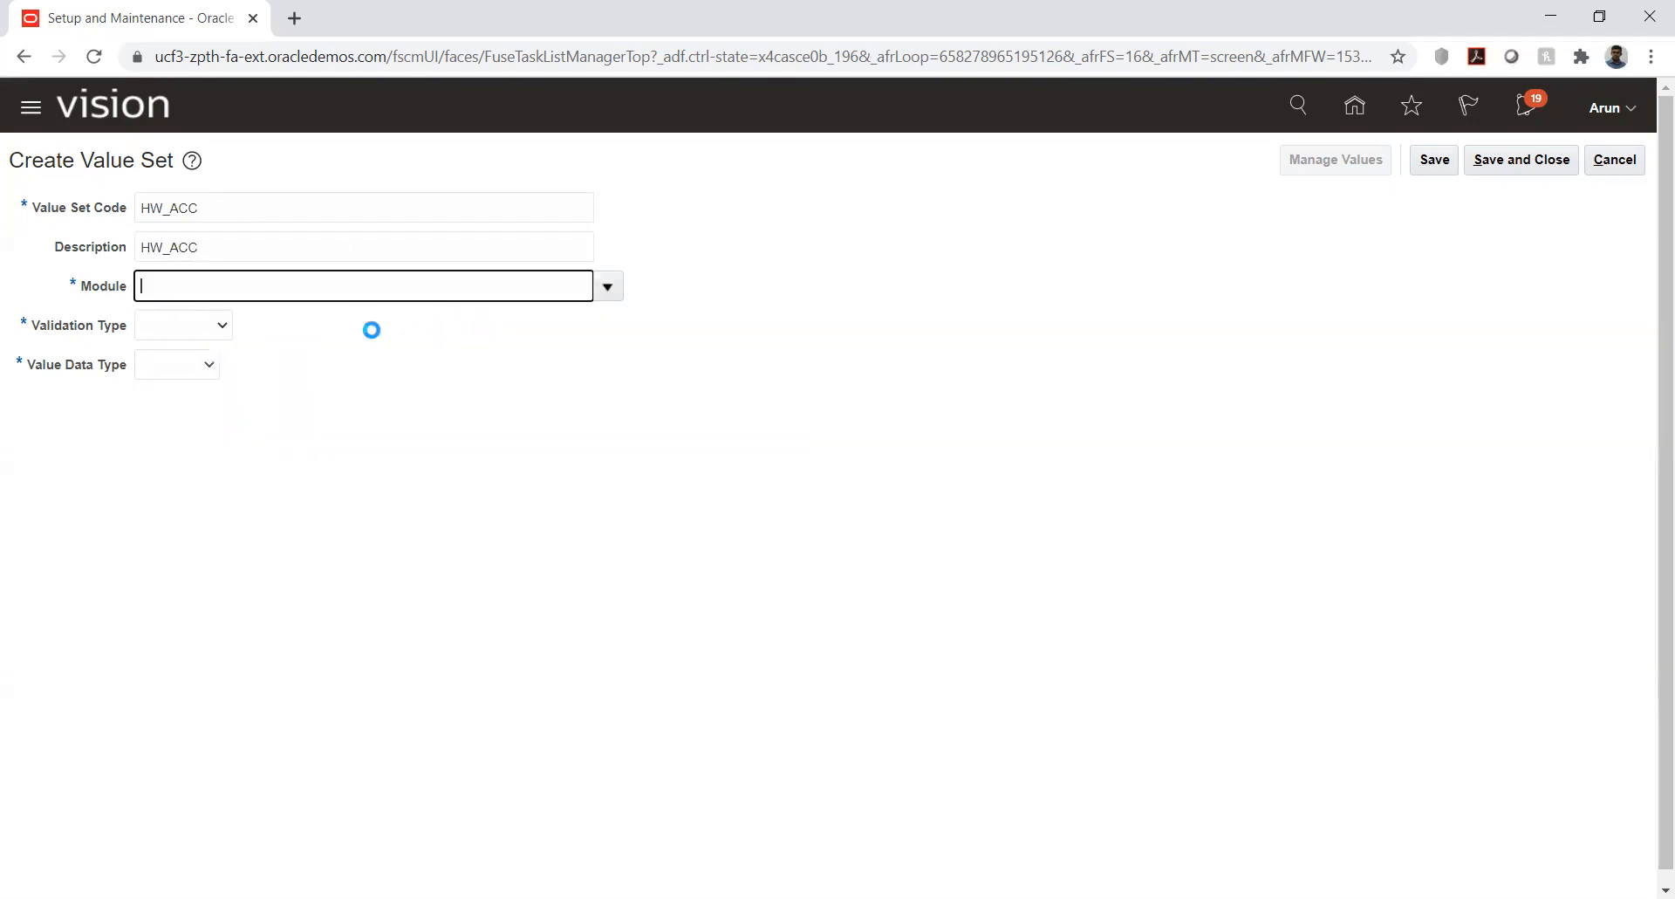
left_click(206, 325)
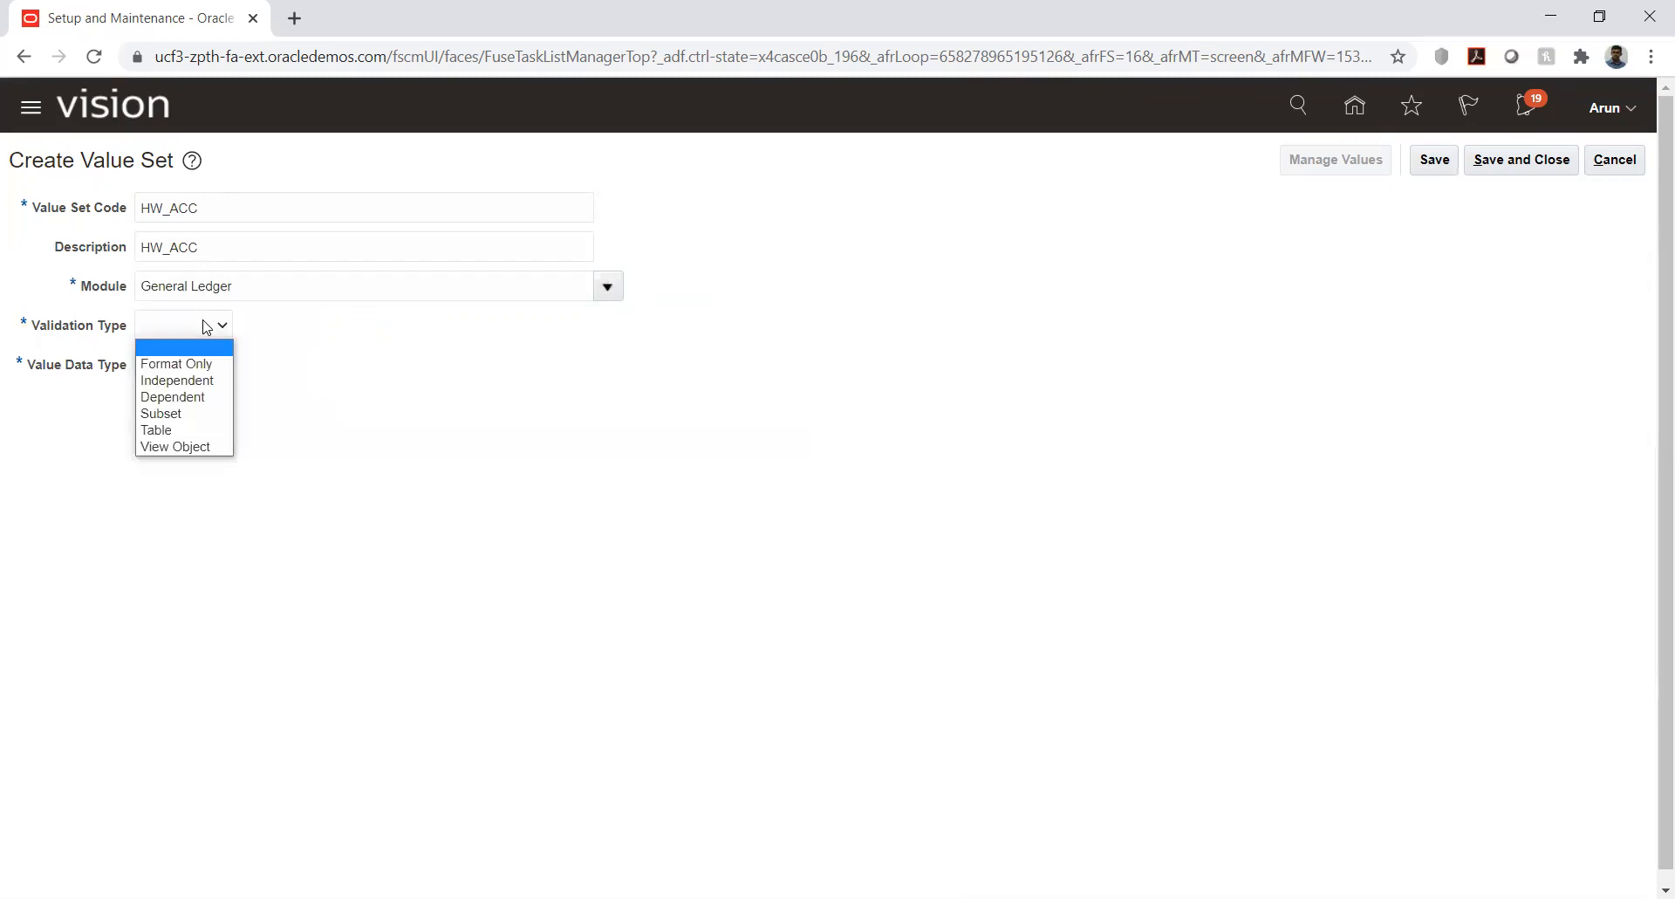
left_click(192, 377)
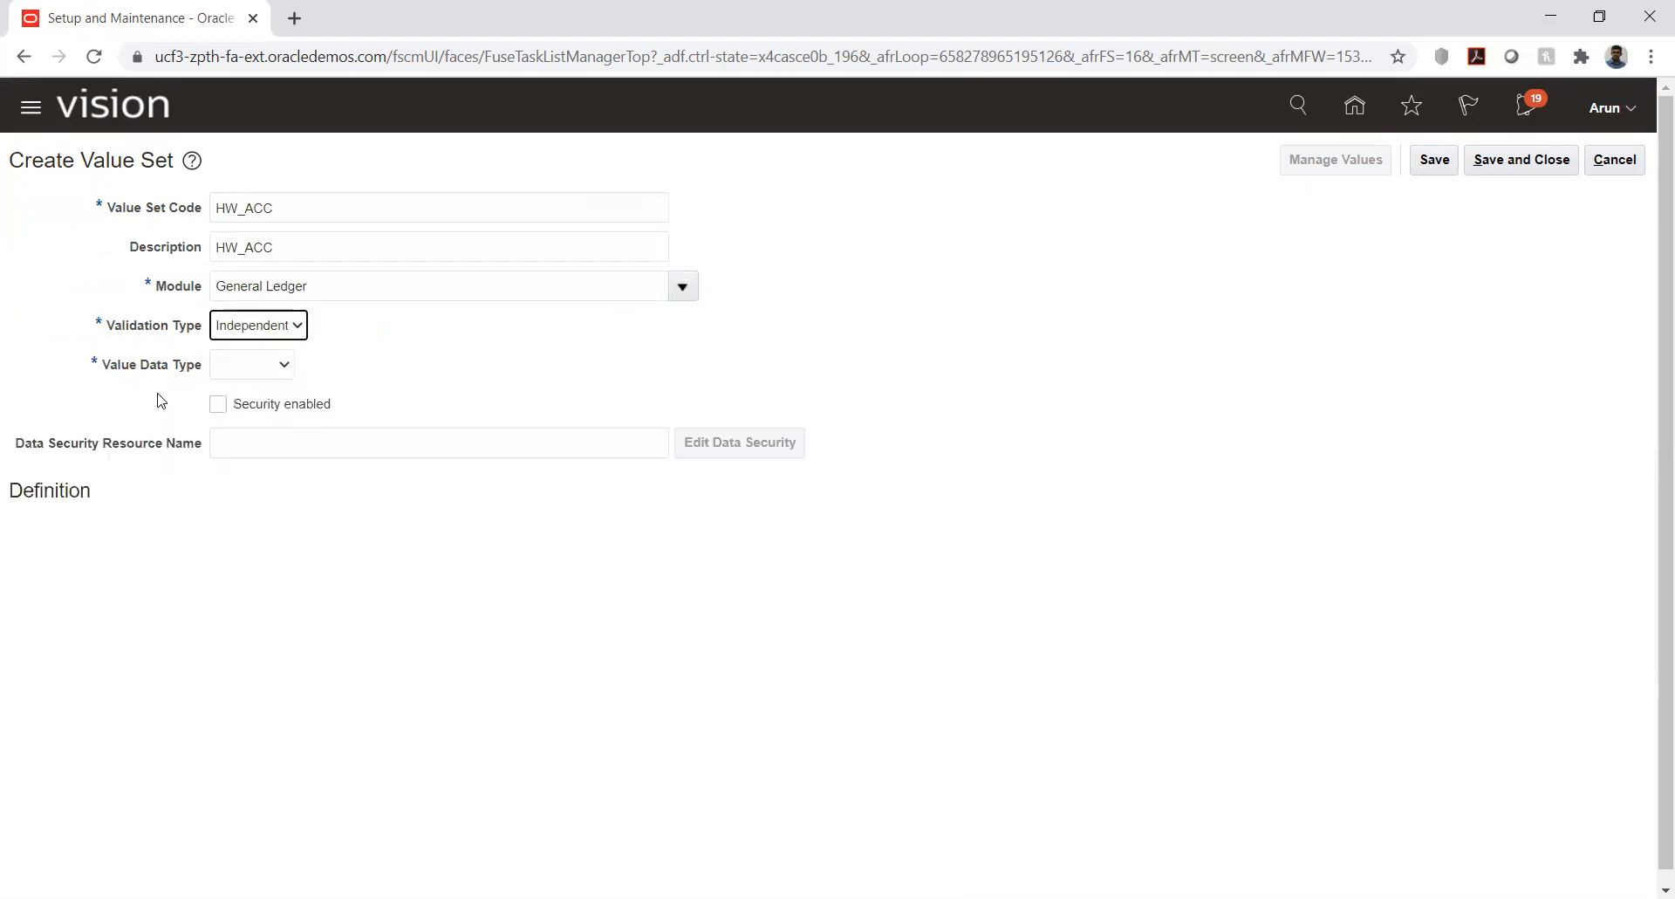
left_click(251, 365)
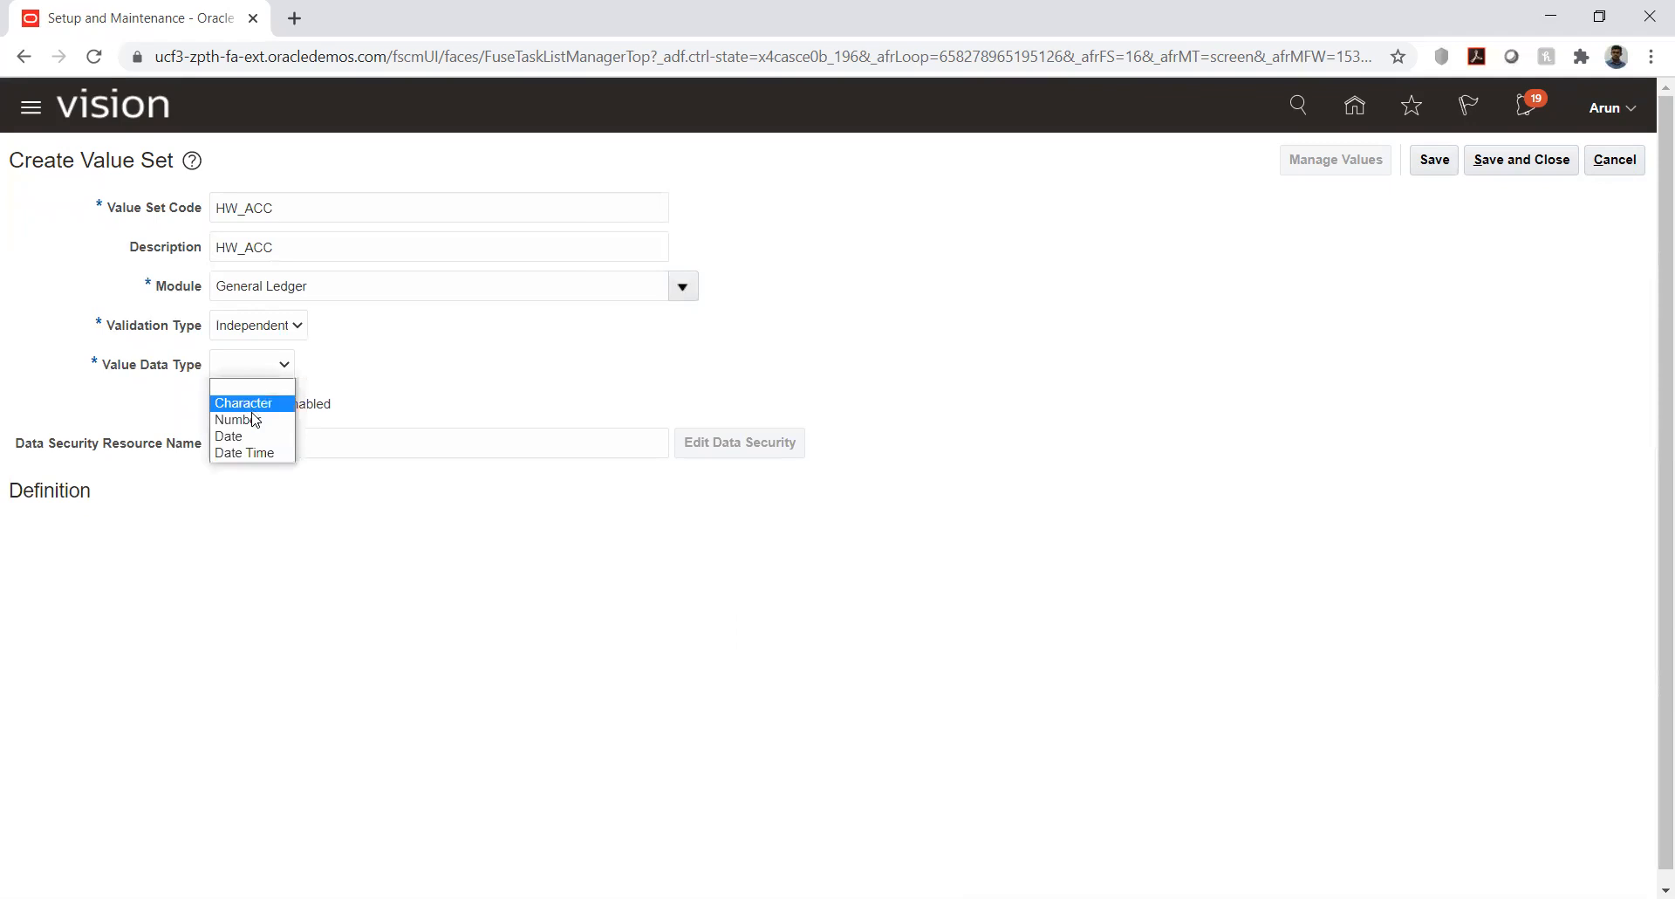
left_click(253, 405)
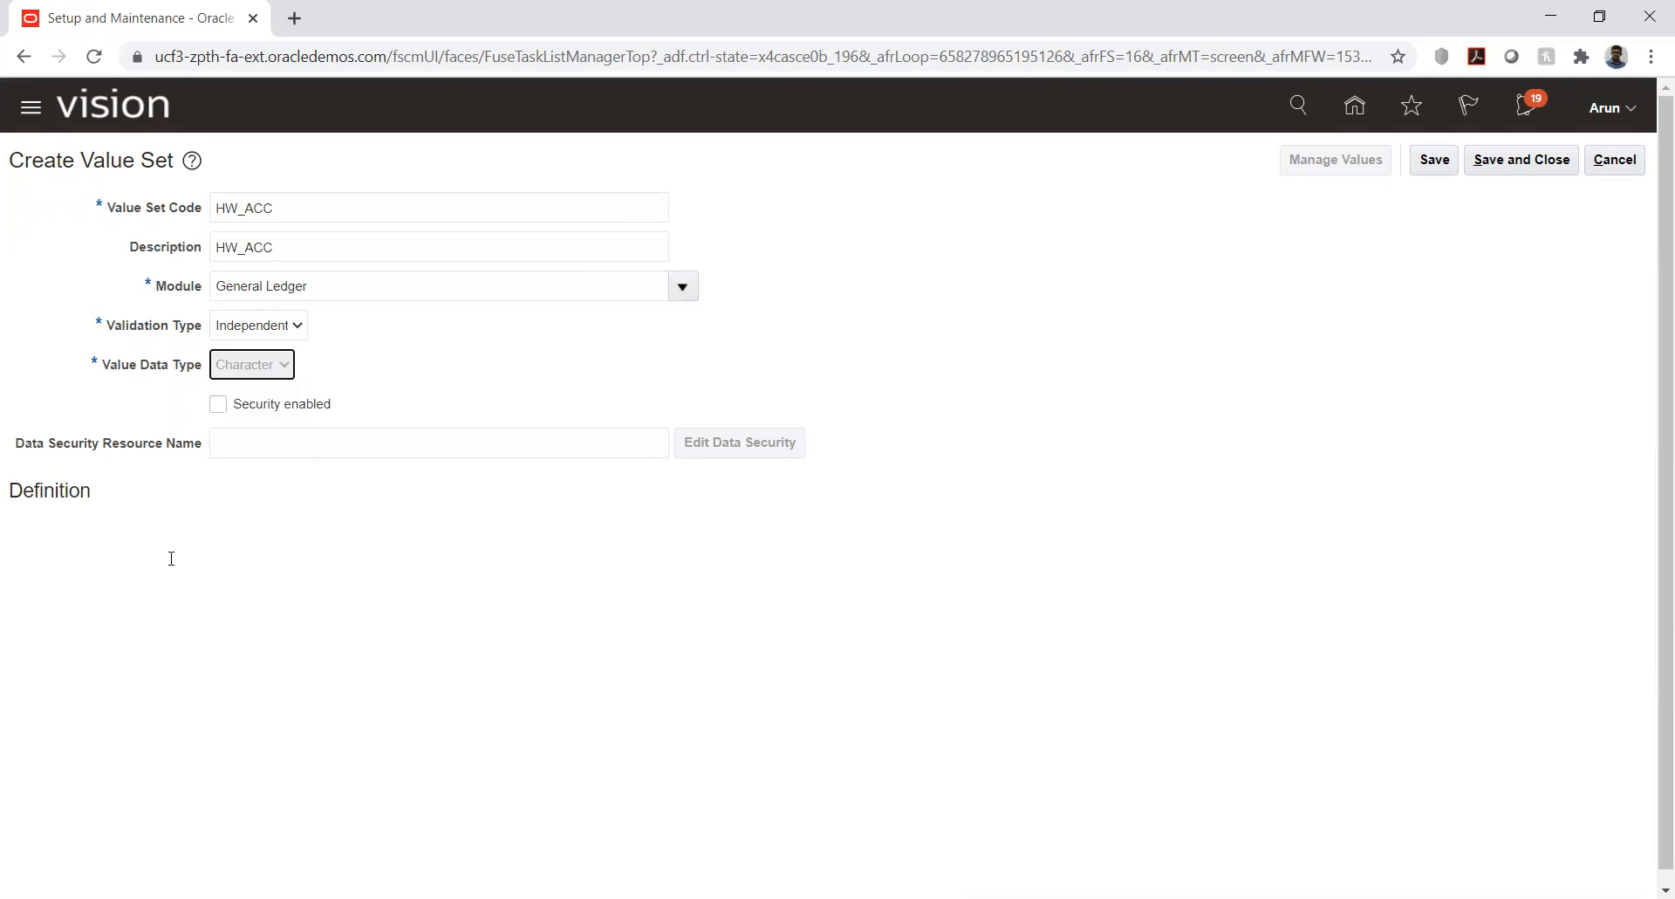
Define the HW_ACC value subtype as Text with a maximum length of 6, then save and close it and the value sets page.
left_click(226, 543)
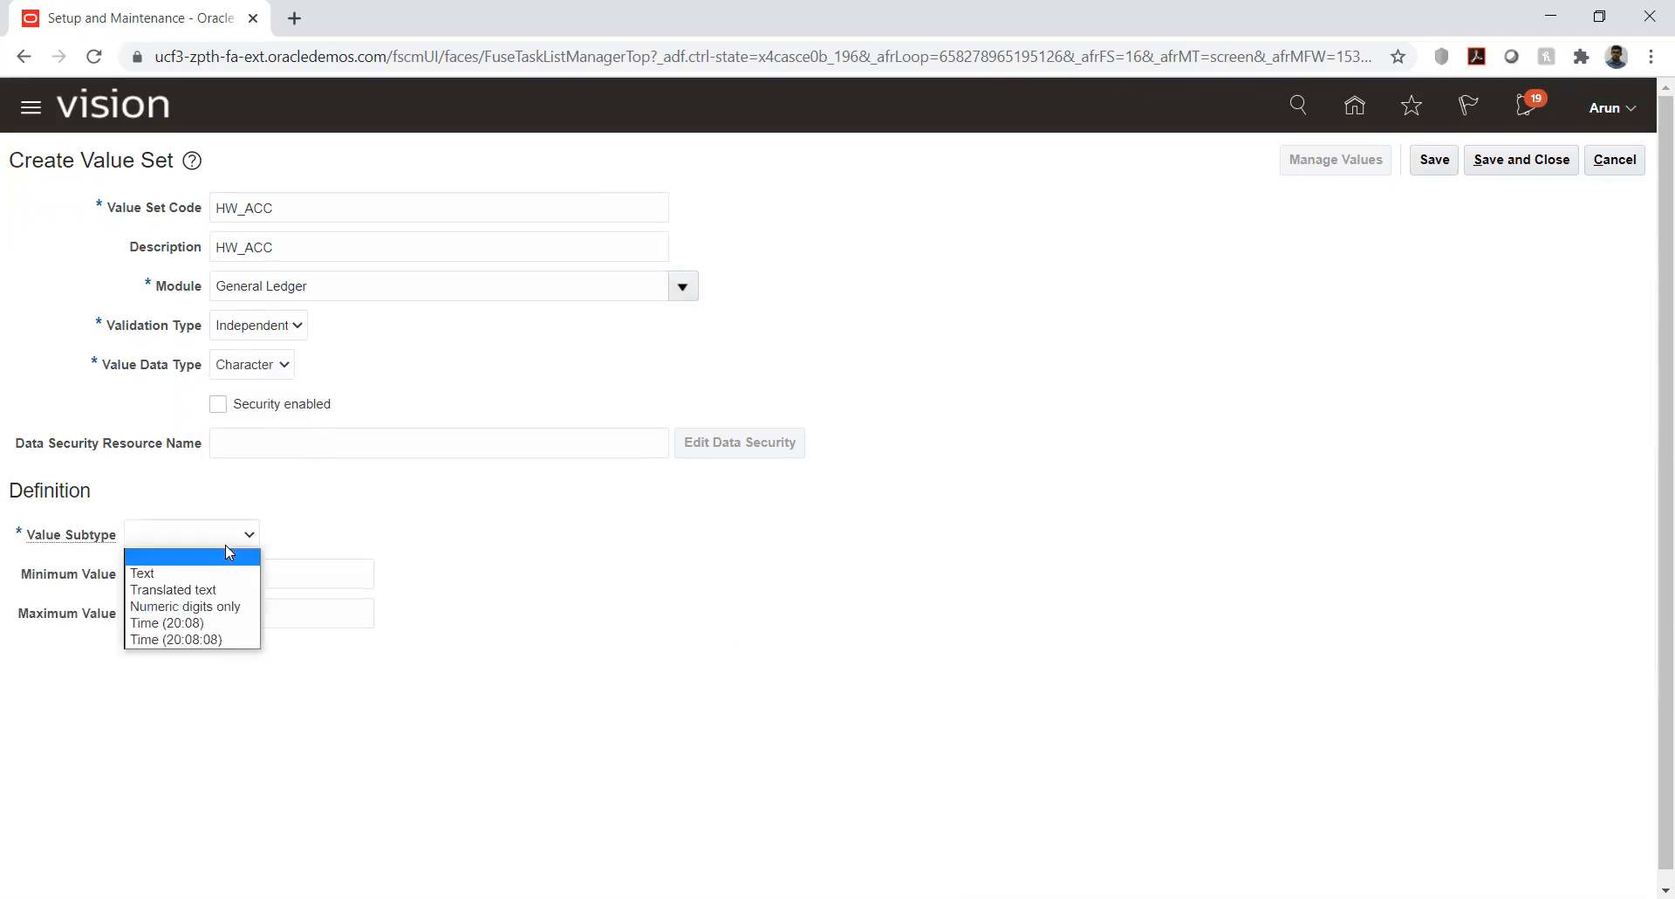
left_click(224, 572)
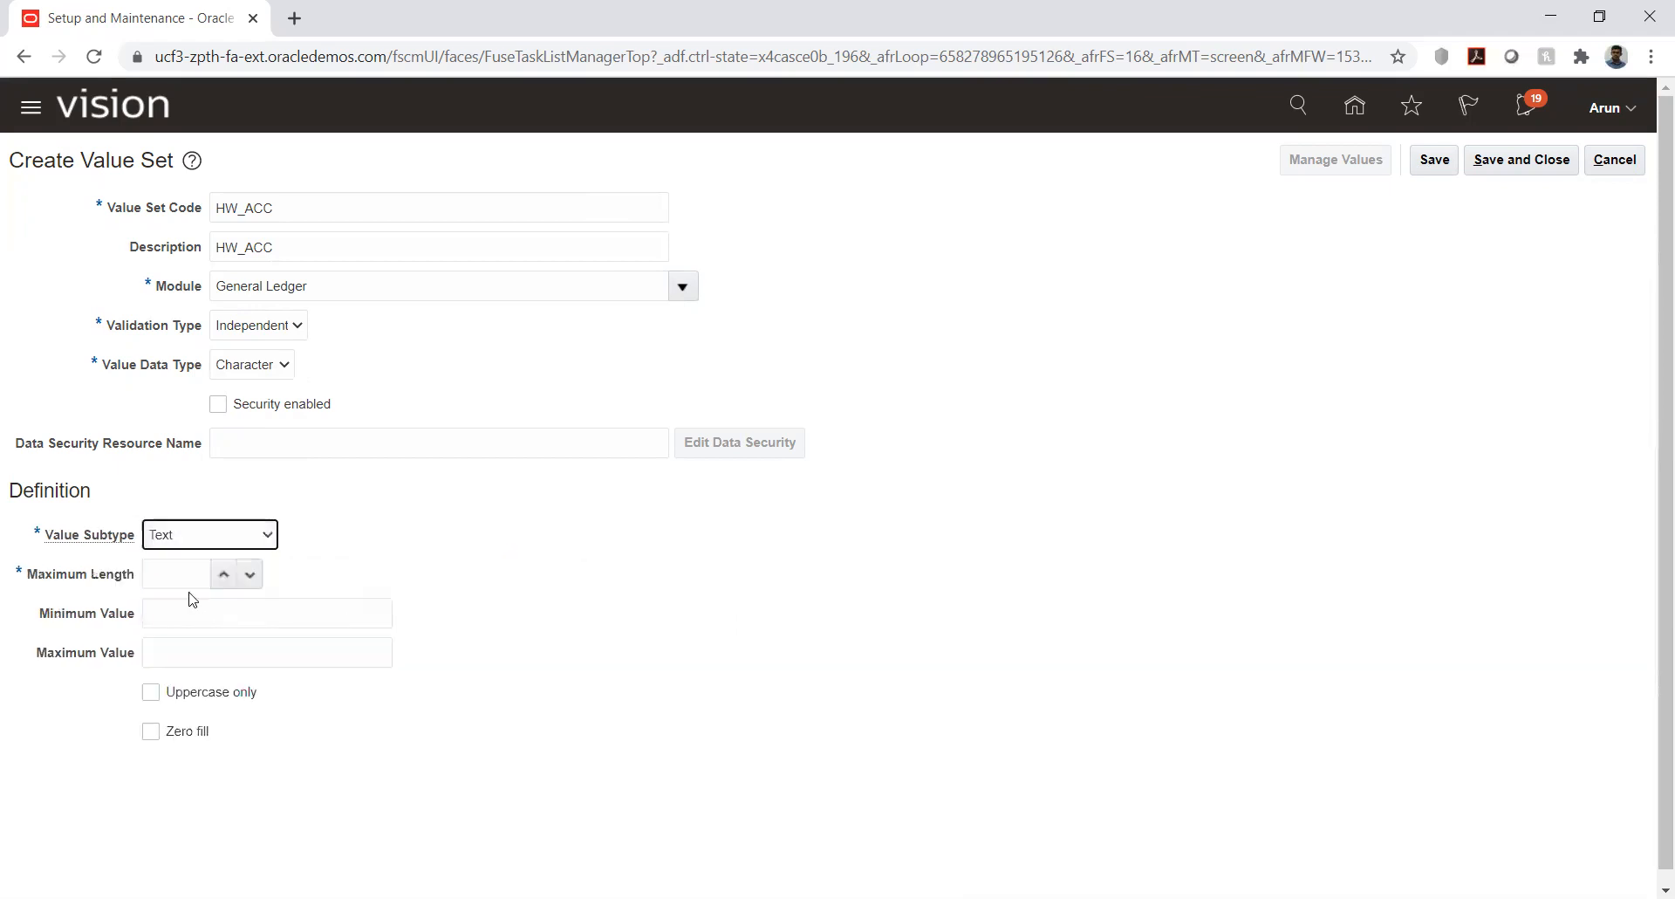
left_click(178, 575)
type("6")
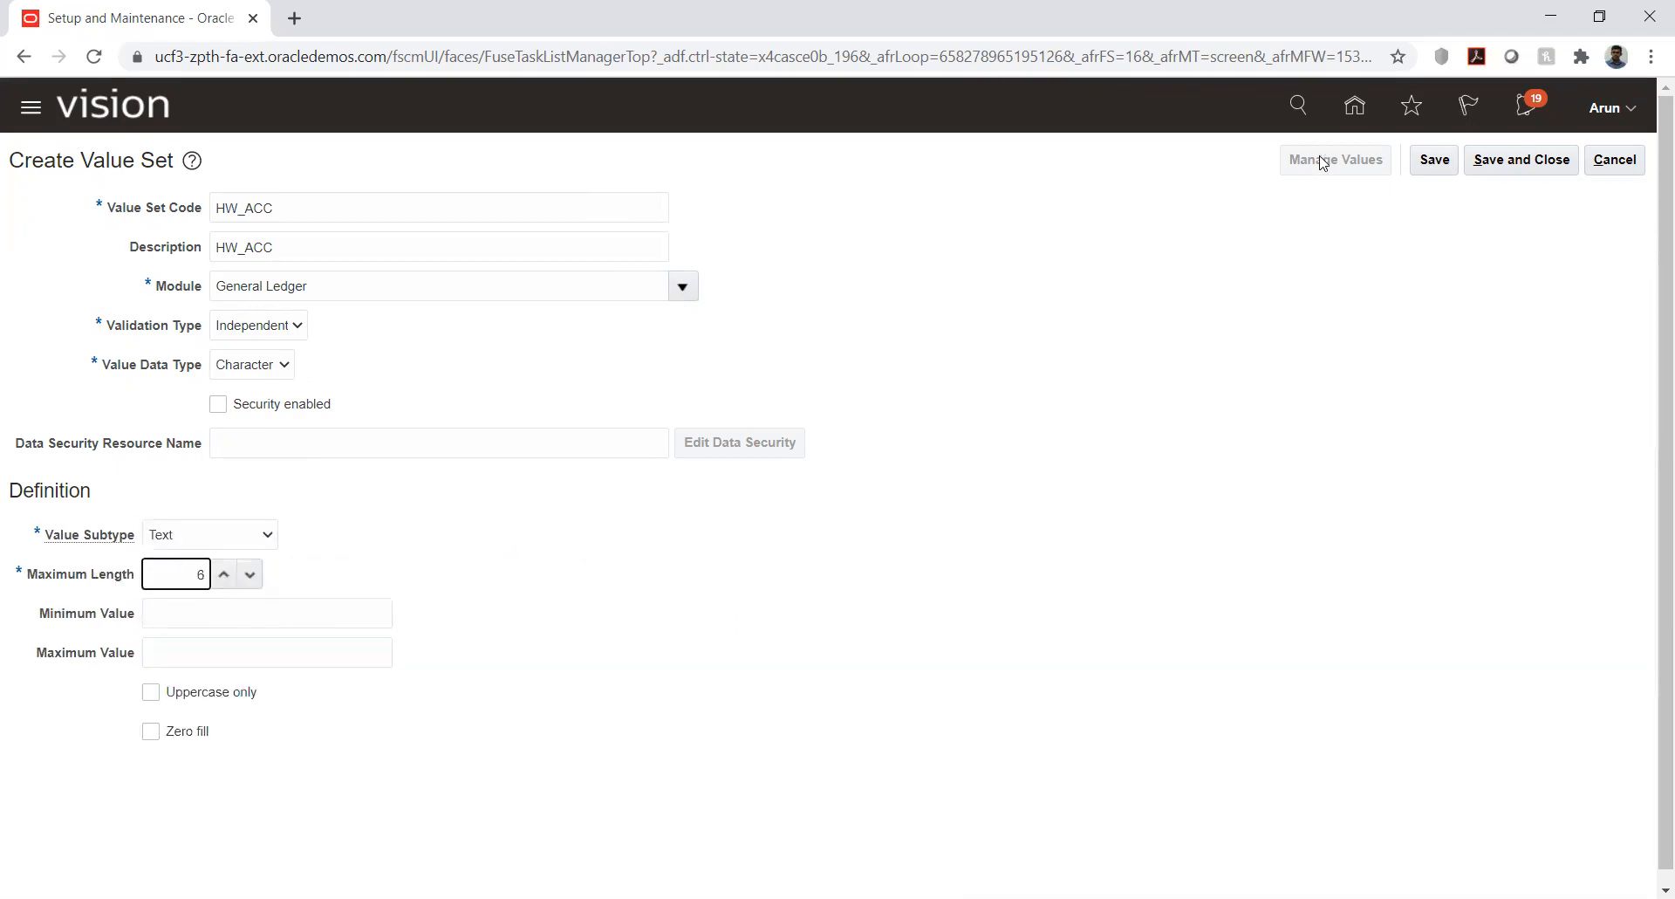
left_click(1431, 159)
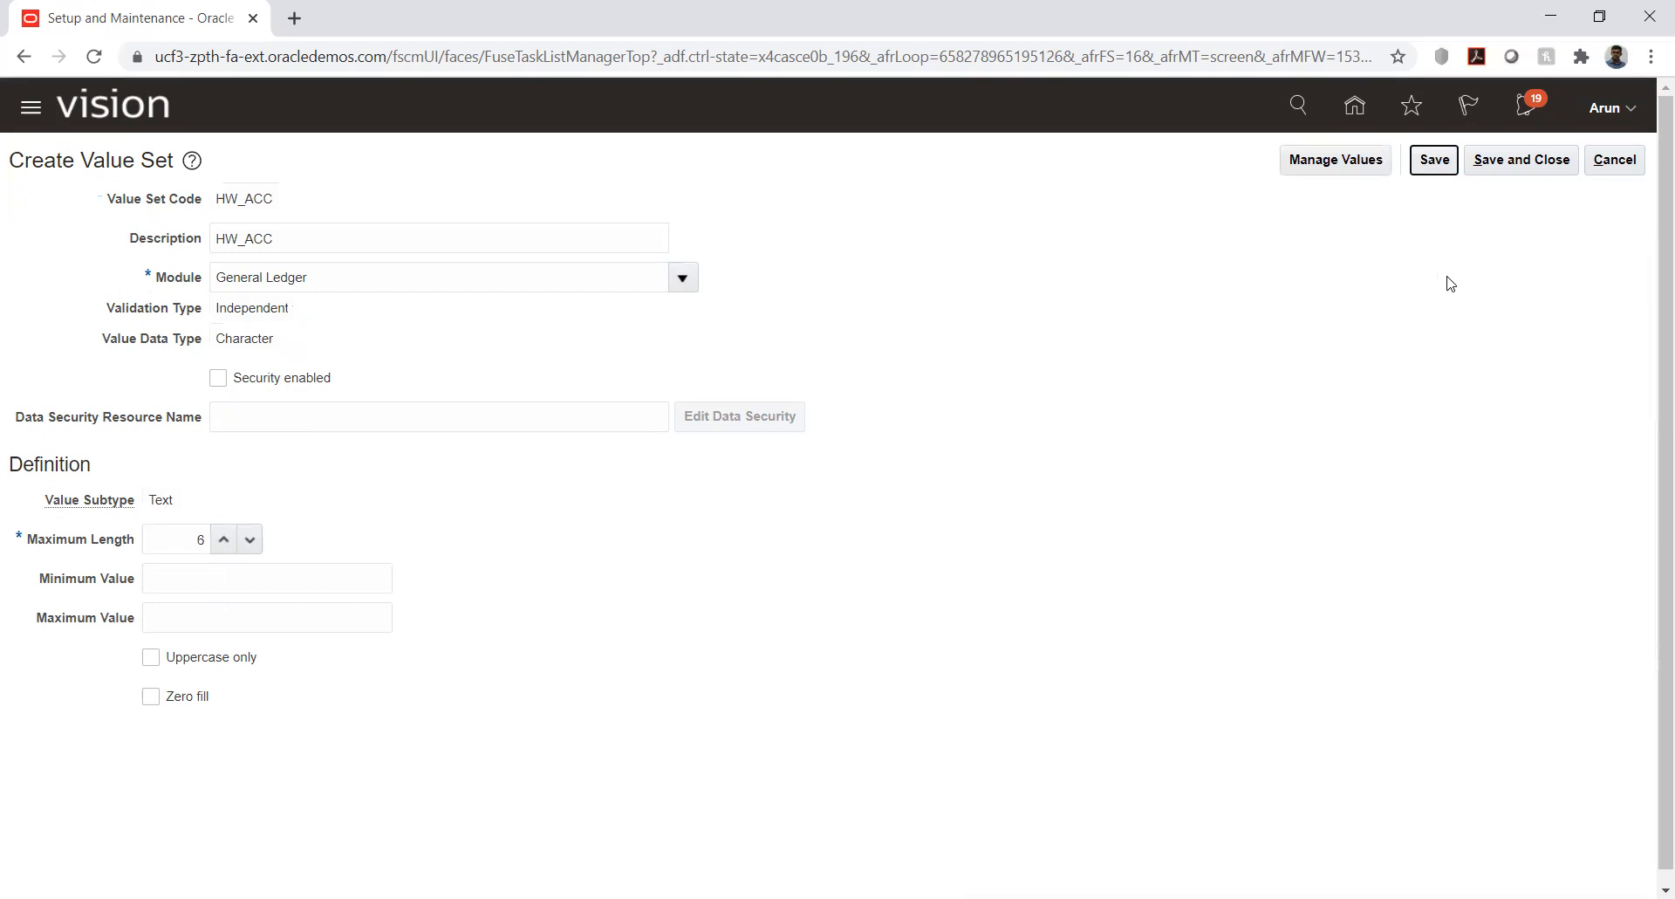
left_click(1511, 160)
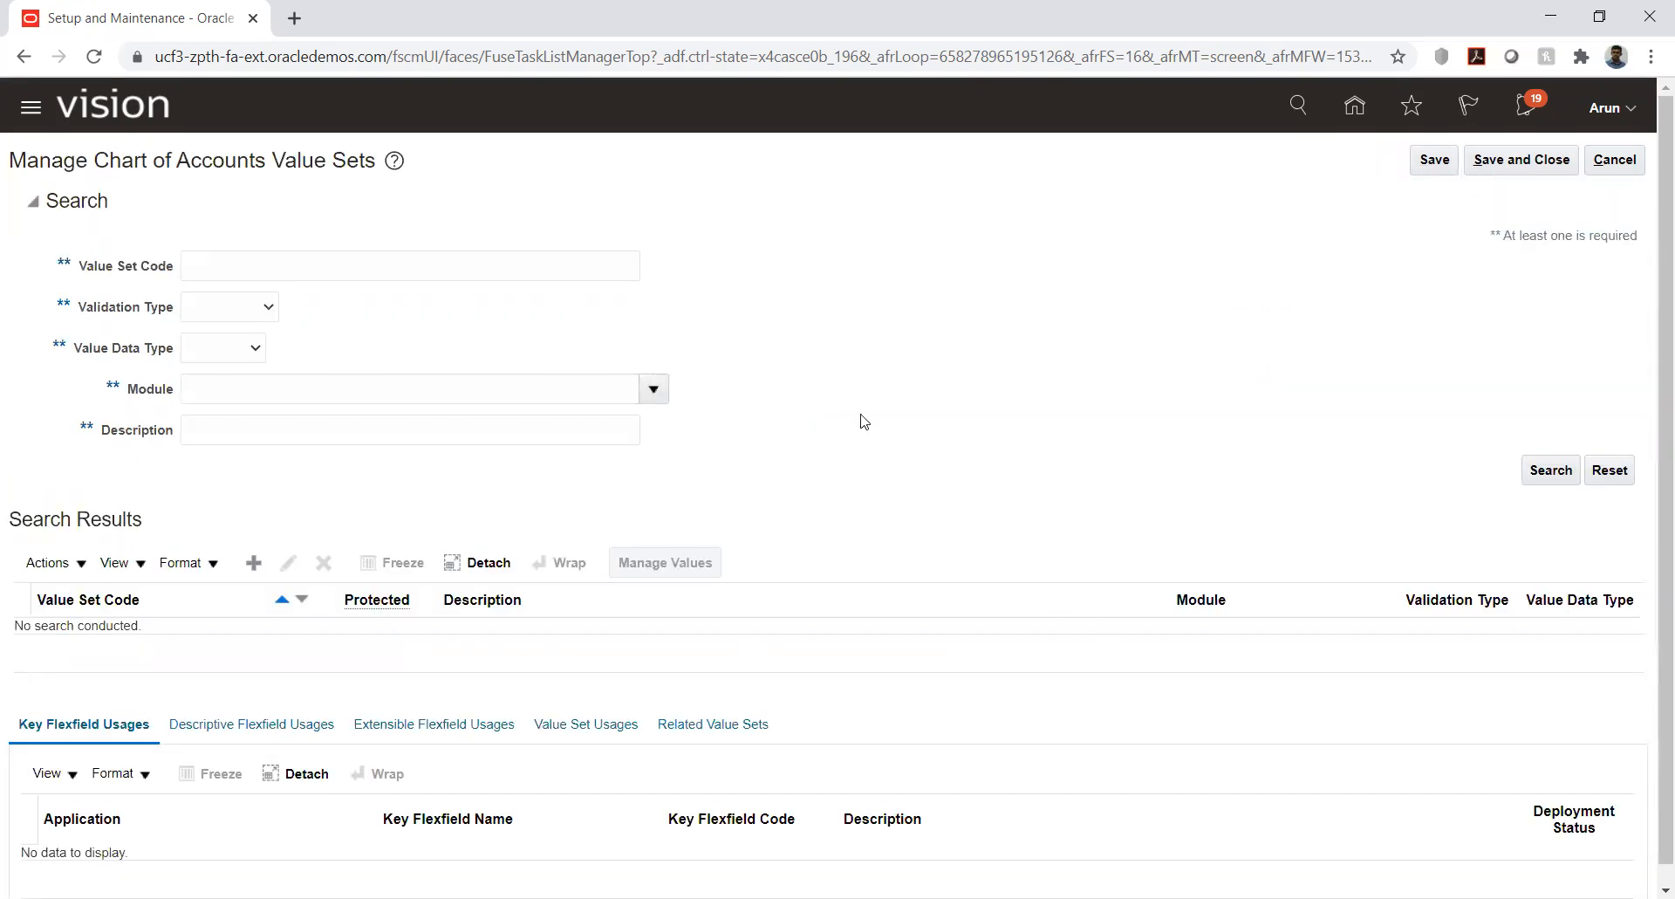
left_click(1525, 160)
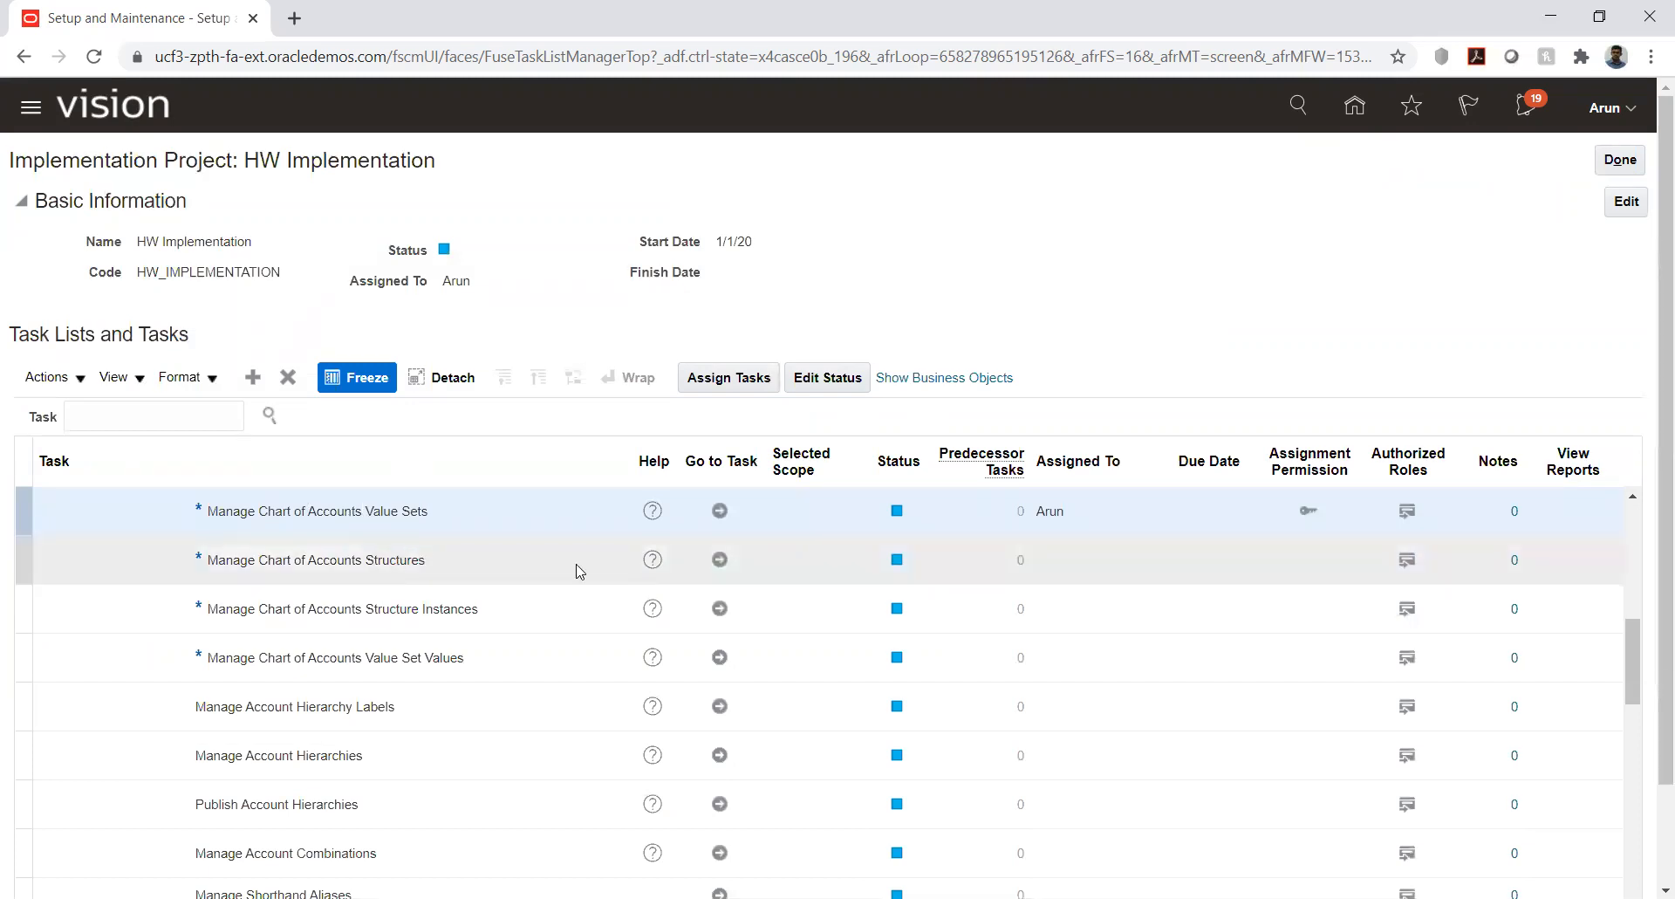
In the Manage Chart of Accounts Structures task, search all key flexfields and open the structures of the General Ledger Accounting Flexfield.
left_click(719, 561)
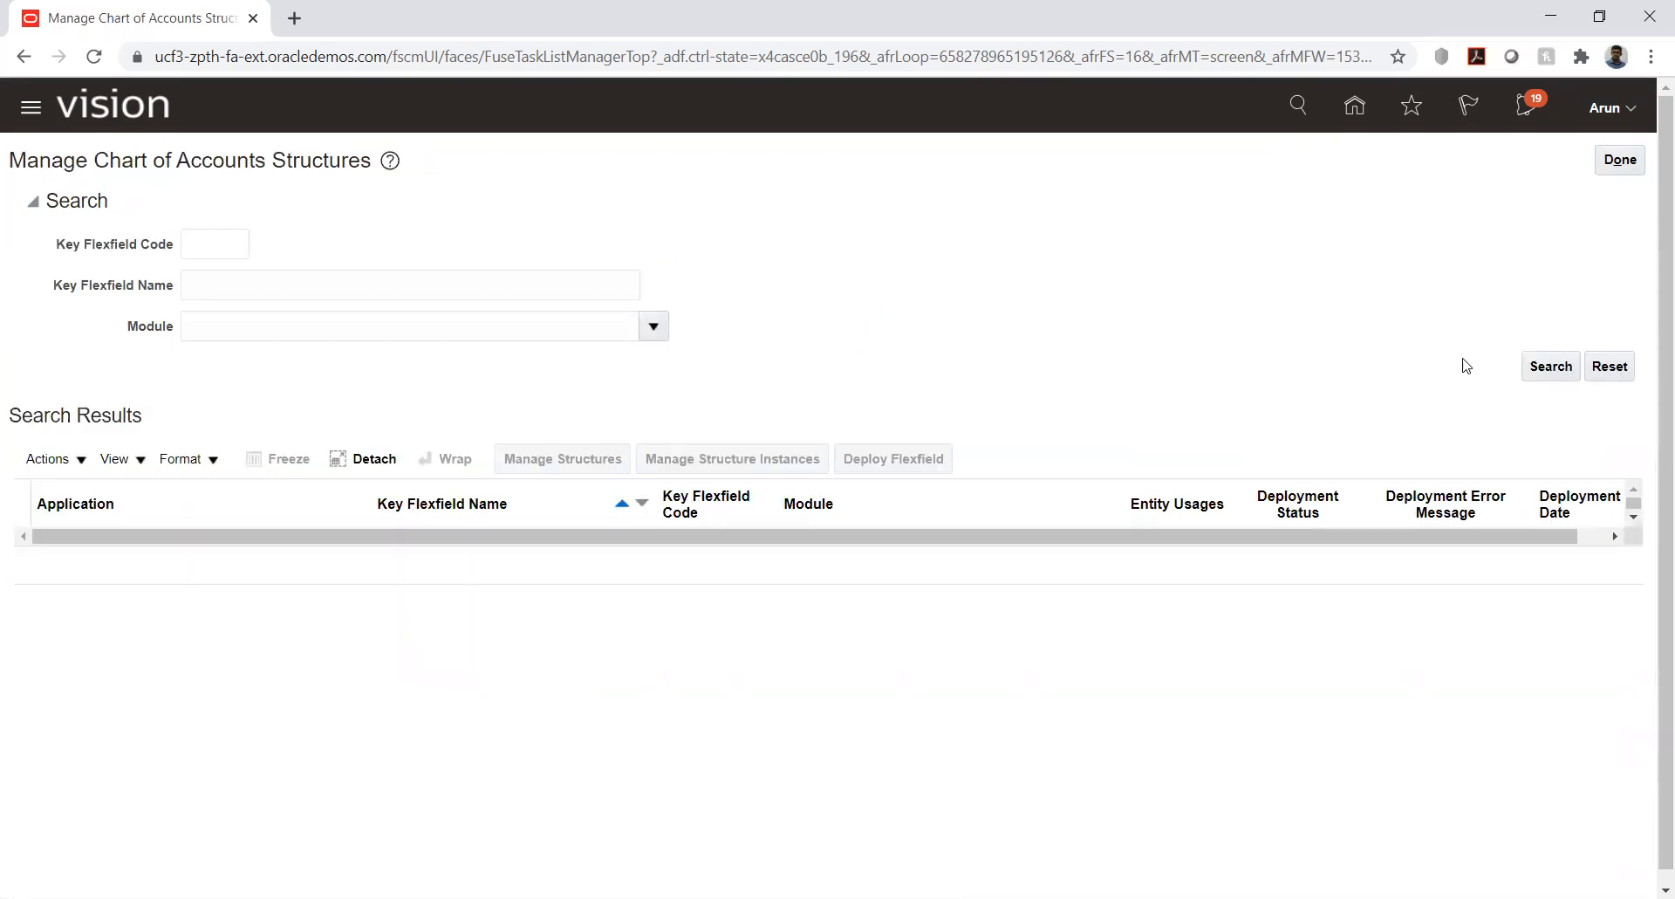
left_click(1536, 372)
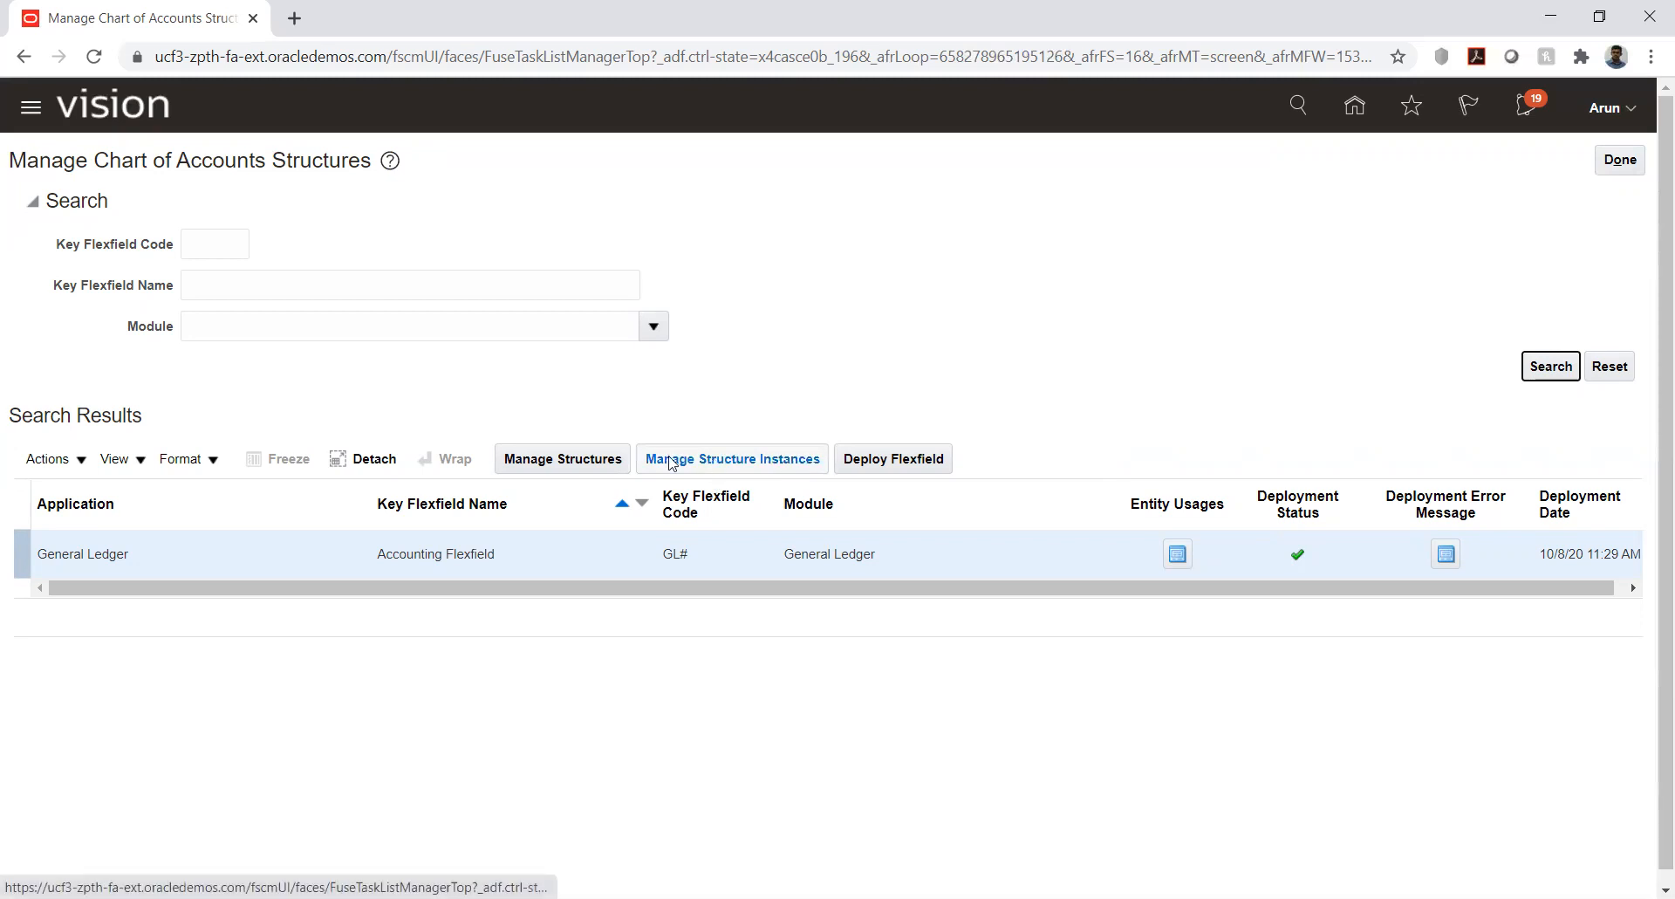
left_click(605, 469)
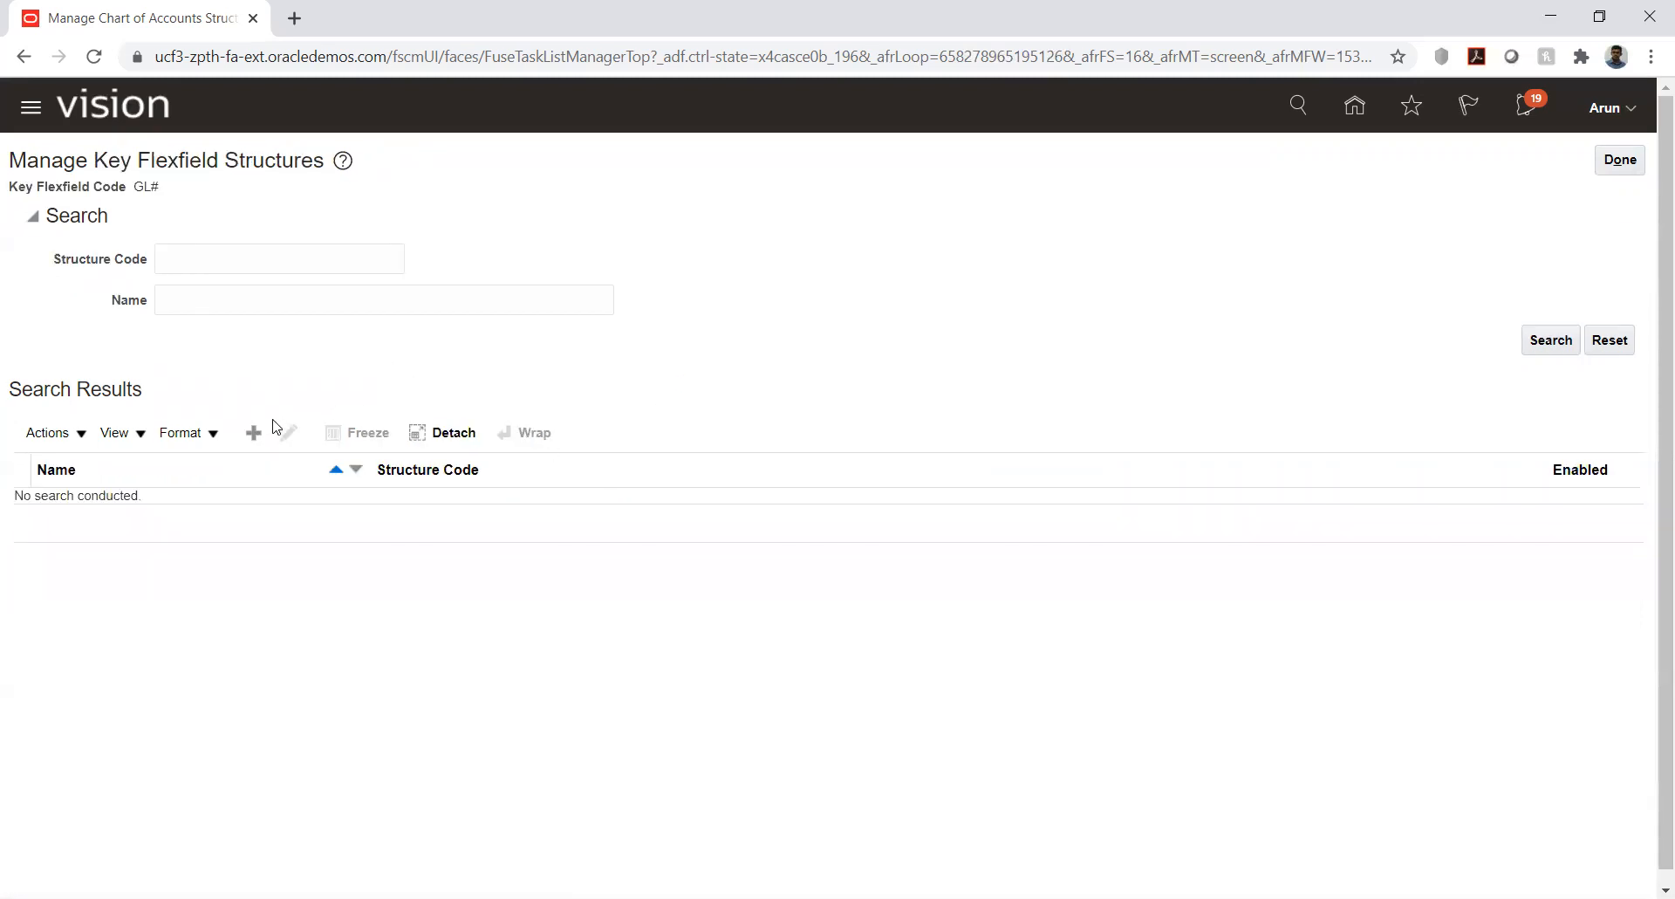
Start a new key flexfield structure with HW_COA as its structure code, name and description.
left_click(254, 432)
left_click(216, 226)
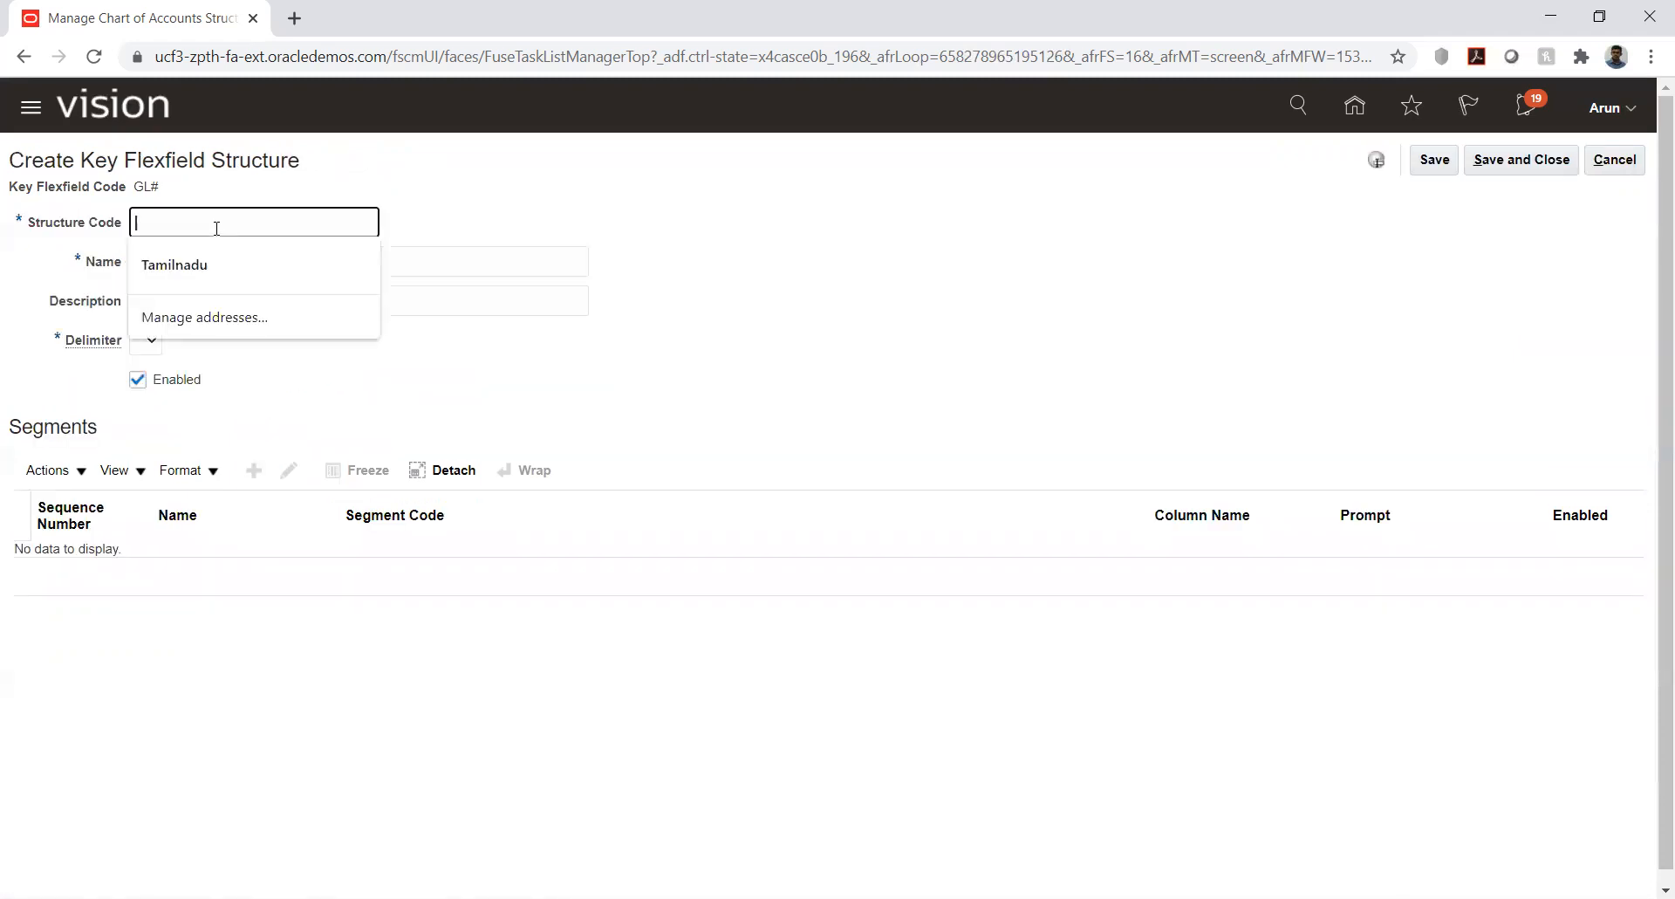
type("HW_COA")
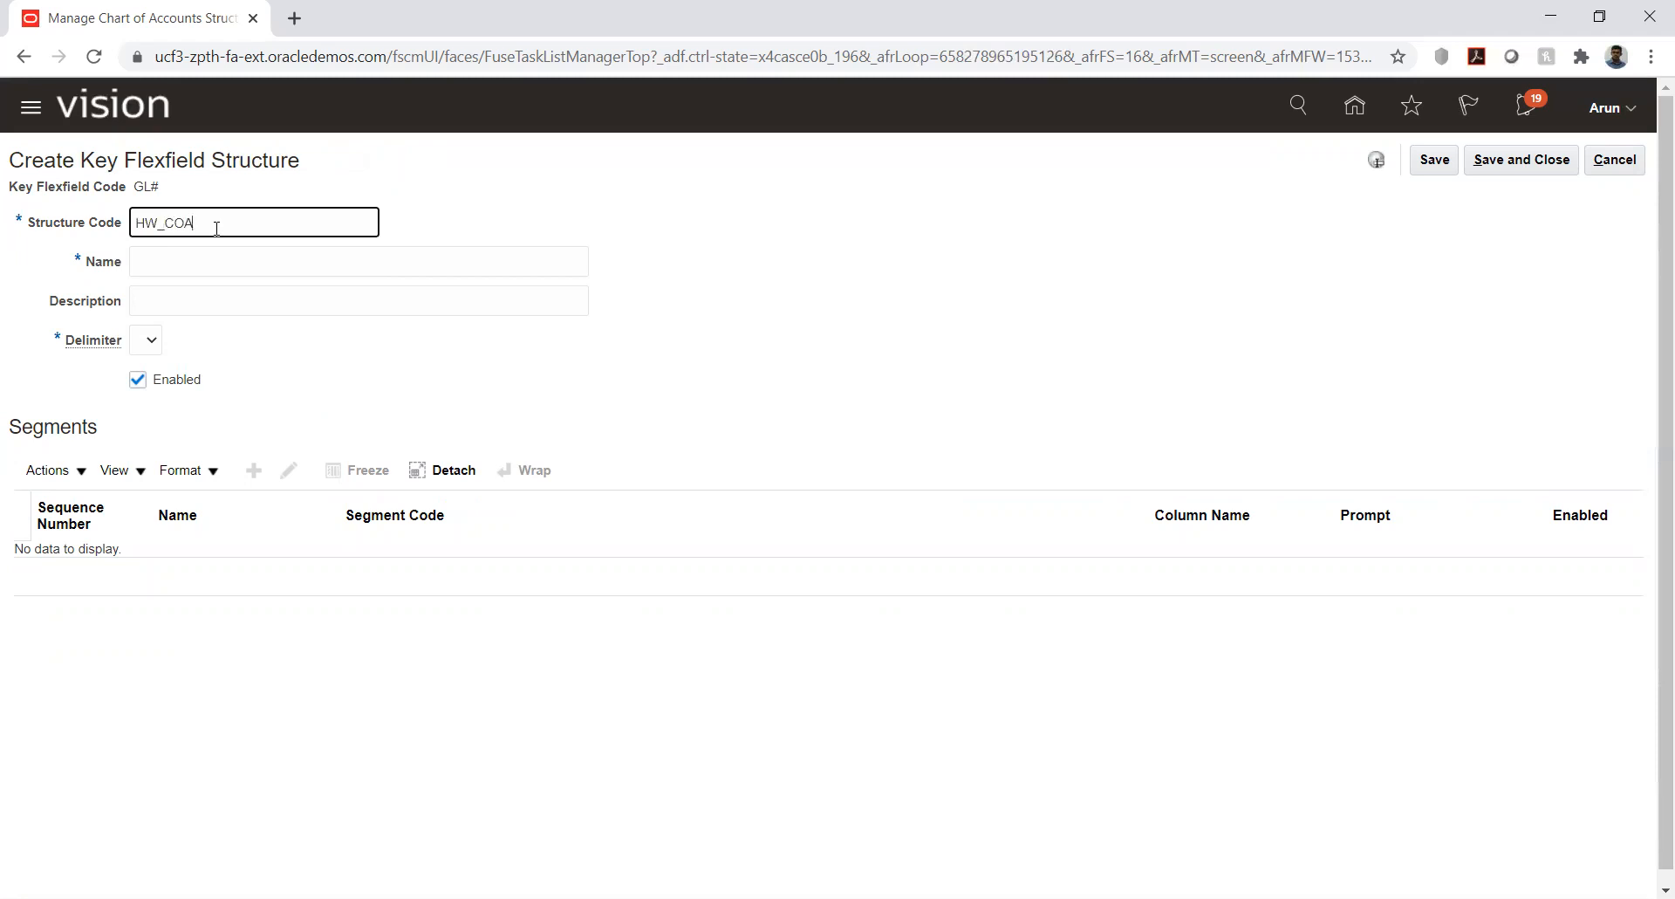
key("ctrl+a")
key("ctrl+c")
key("Tab")
key("ctrl+v")
key("Tab")
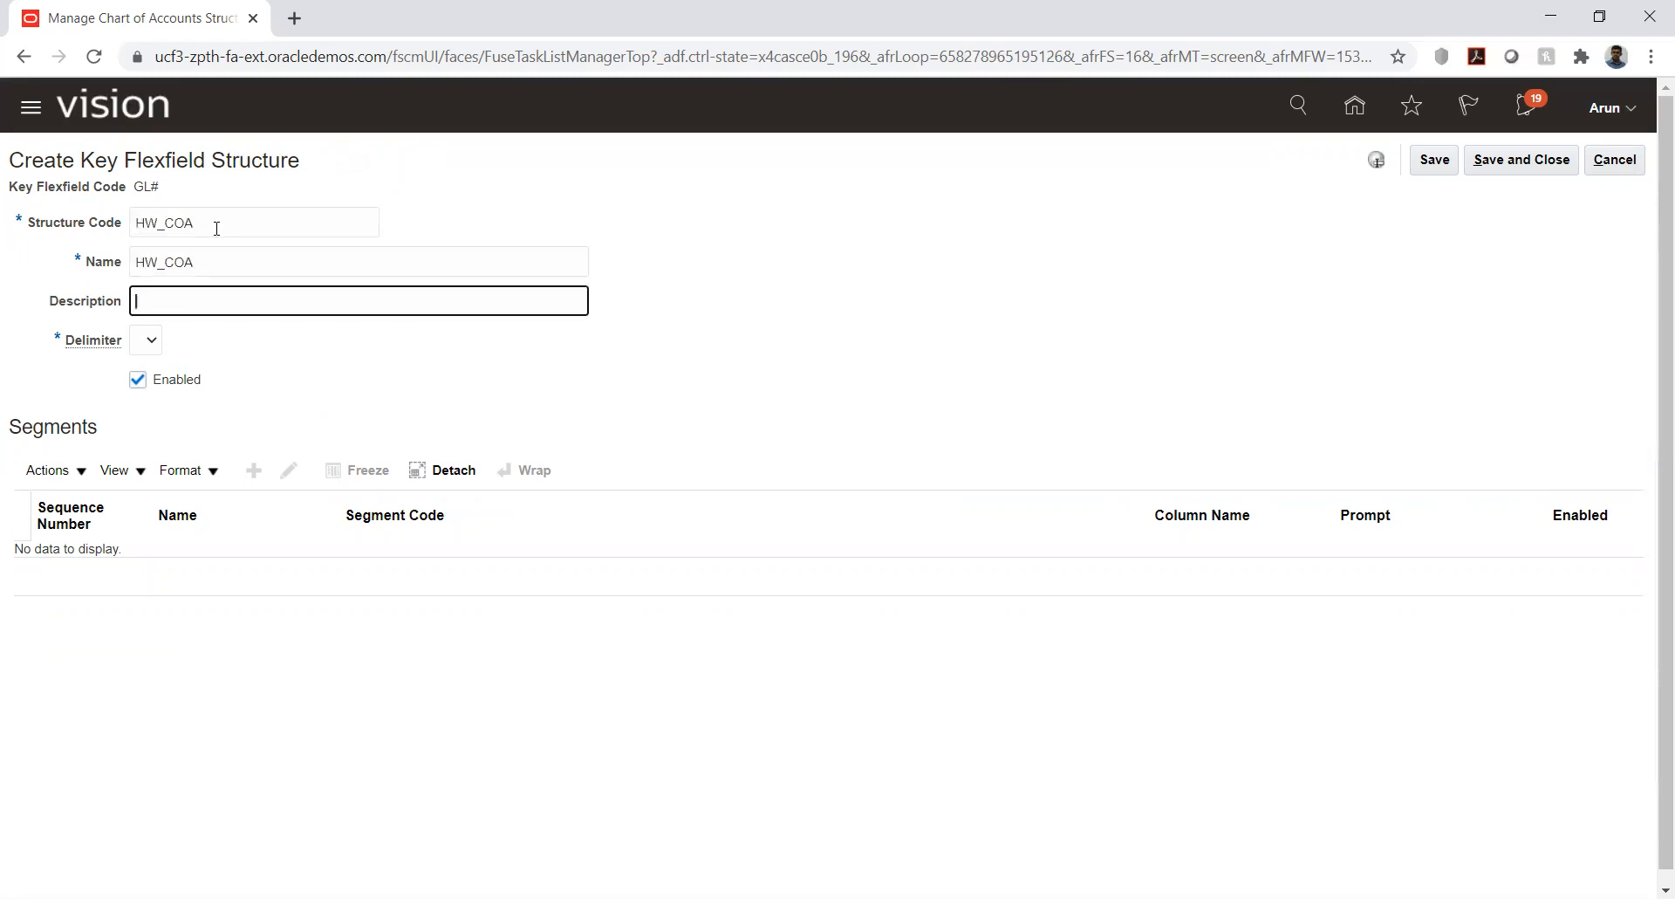
key("ctrl+v")
Set the HW_COA structure's delimiter to a period (.) and save the structure.
left_click(149, 346)
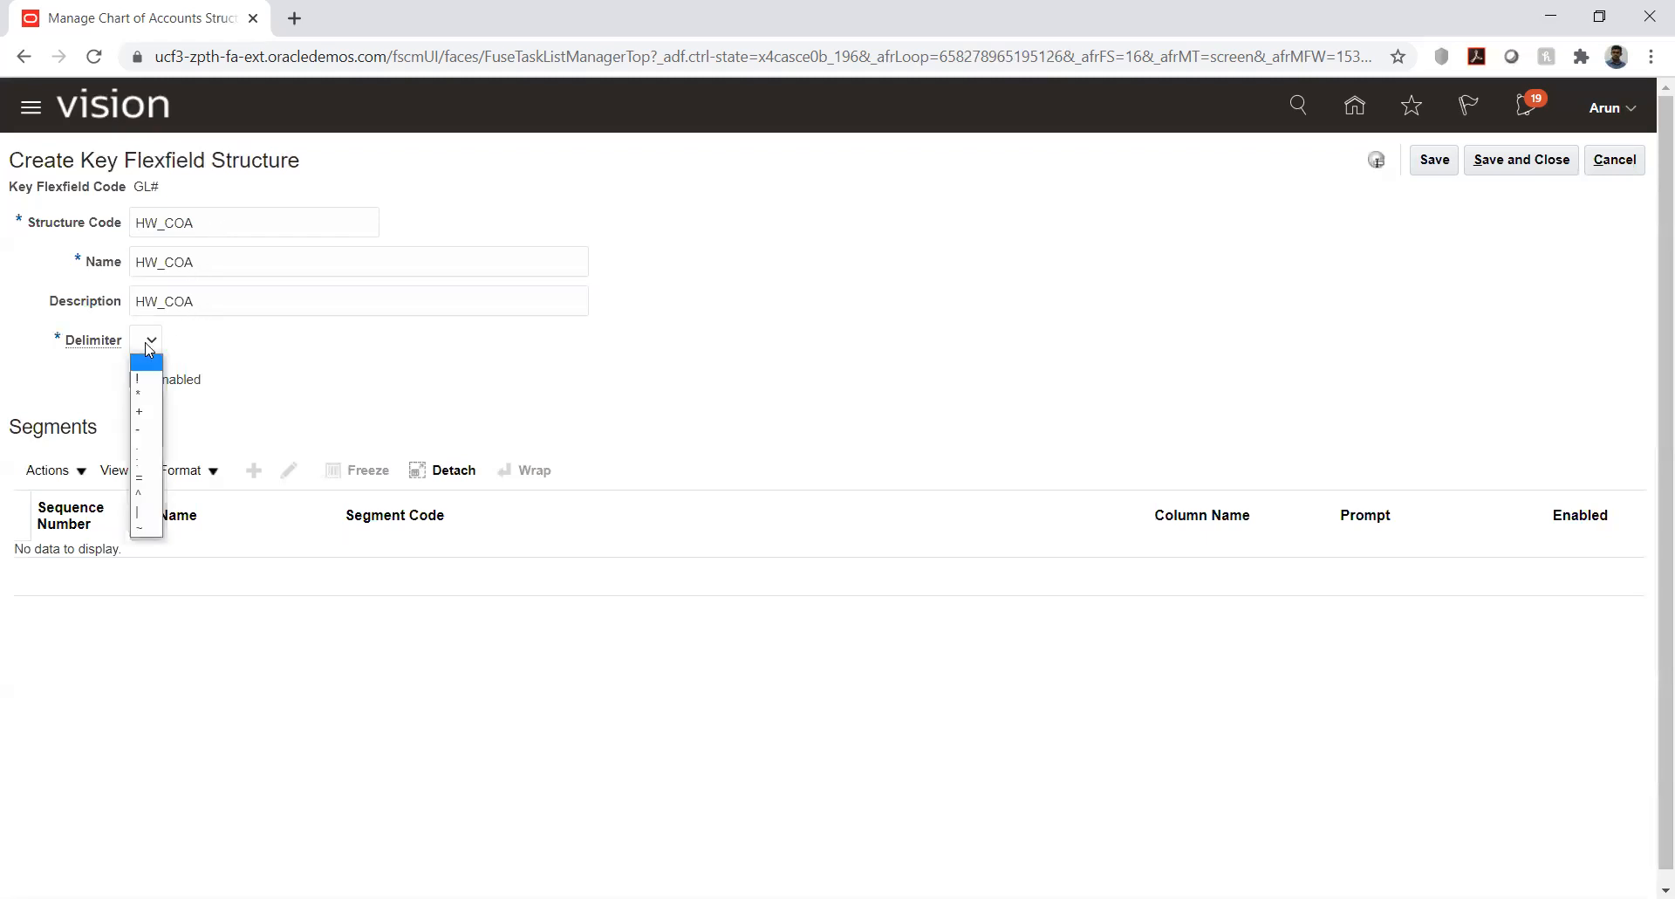
left_click(146, 450)
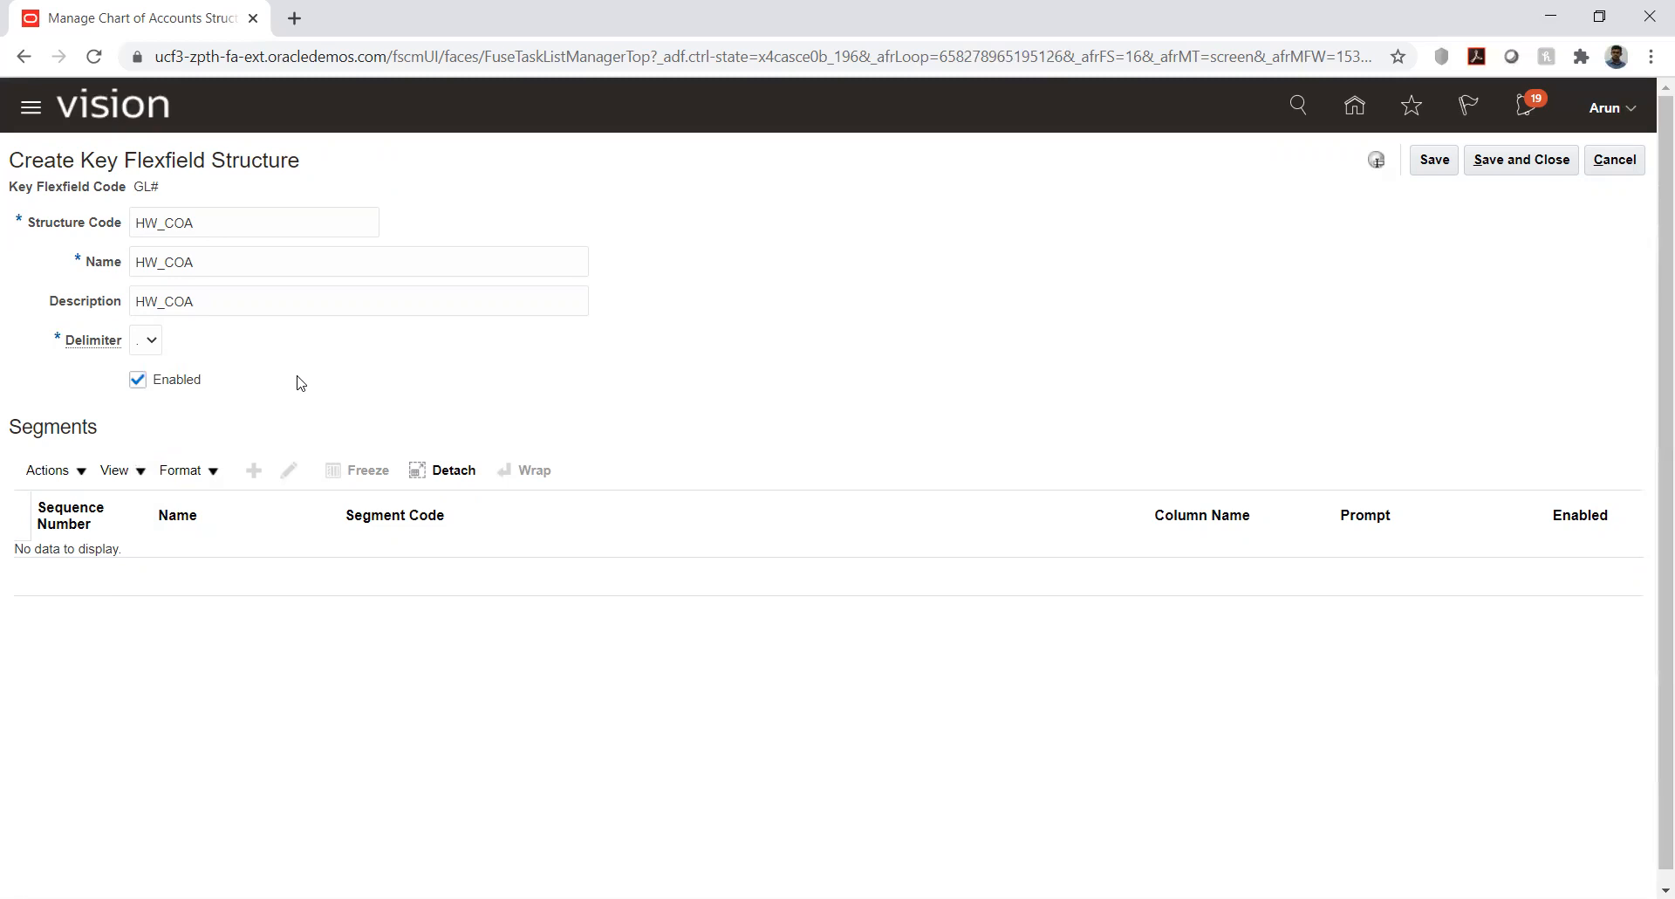
left_click(1437, 162)
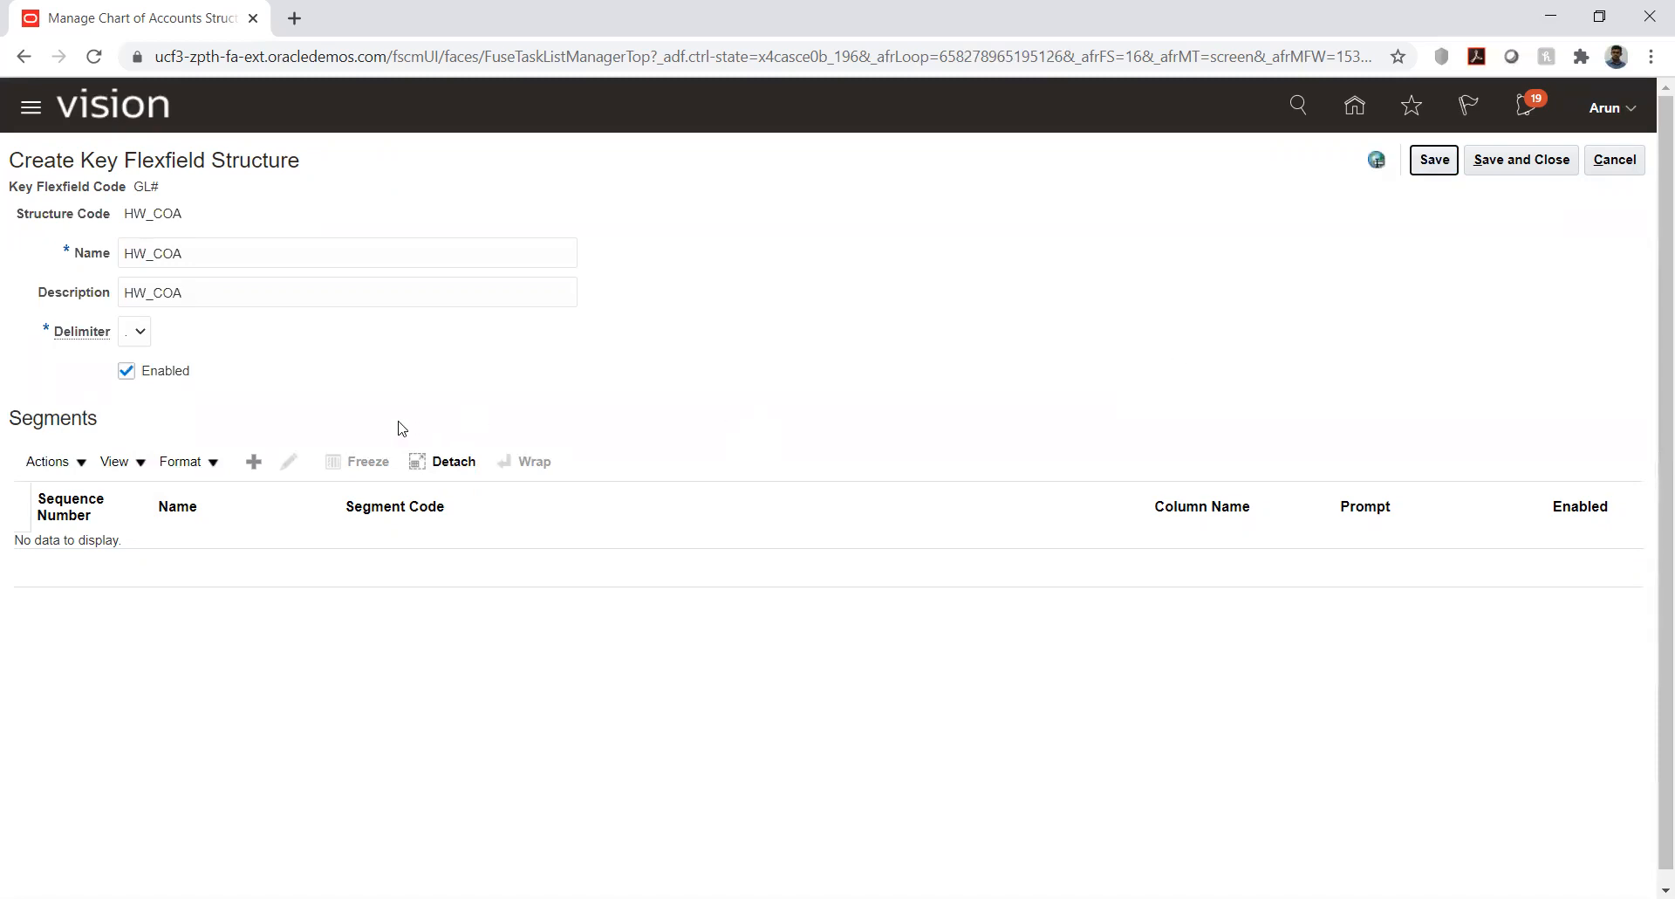
Add a new segment to the HW_COA structure with HW_COMP as its segment code, name and description.
left_click(253, 460)
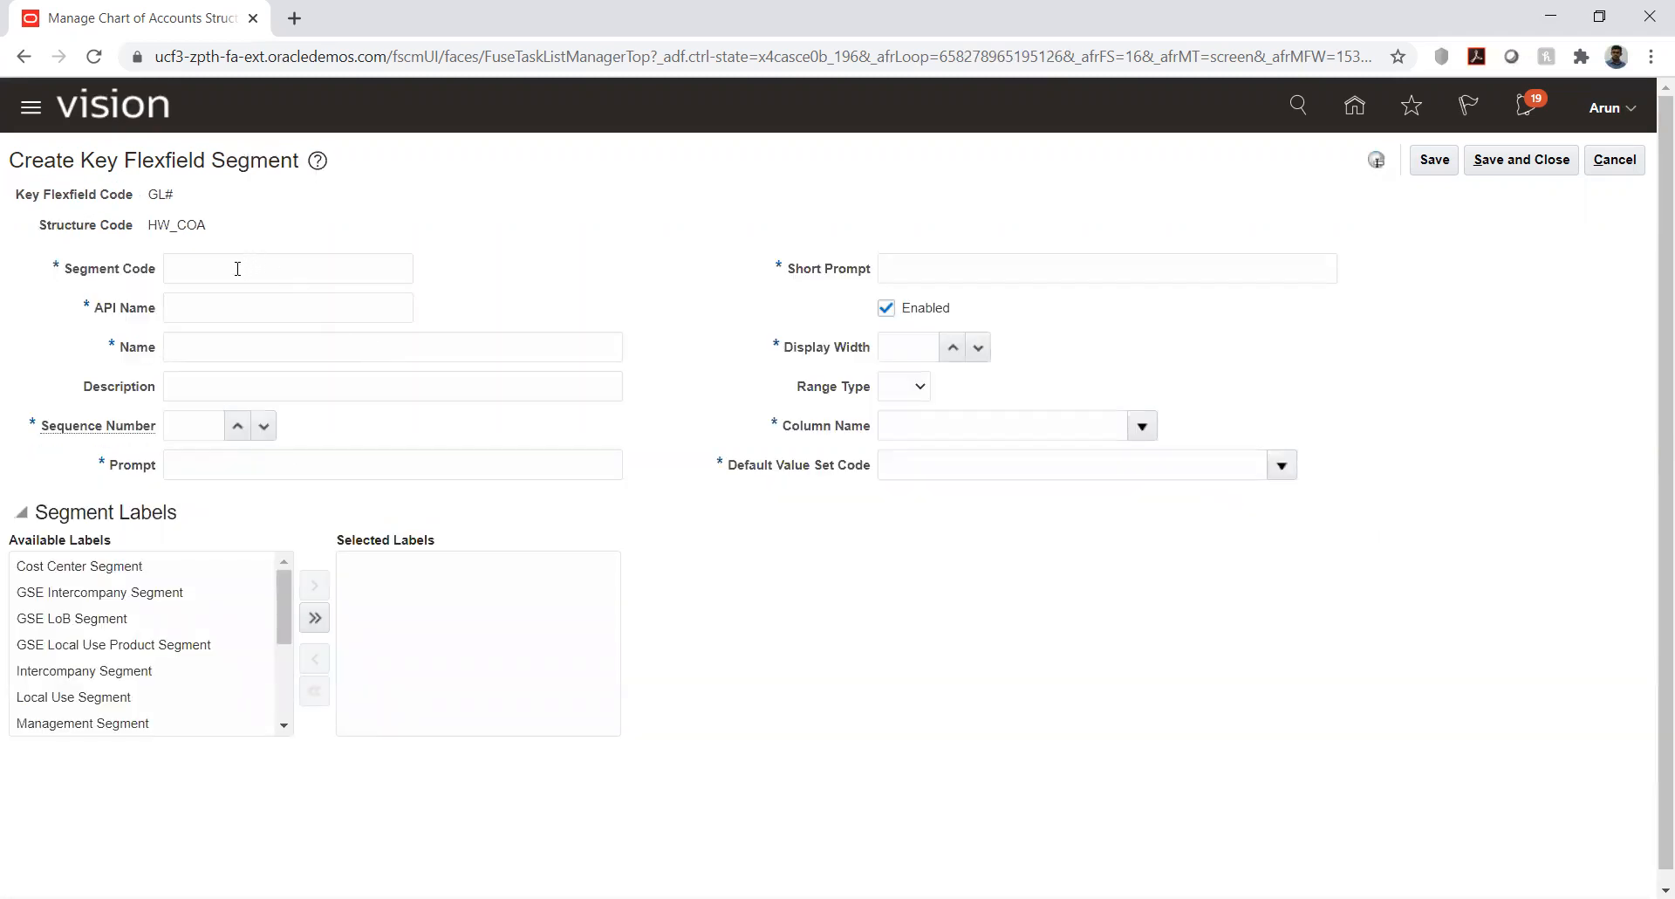
left_click(238, 269)
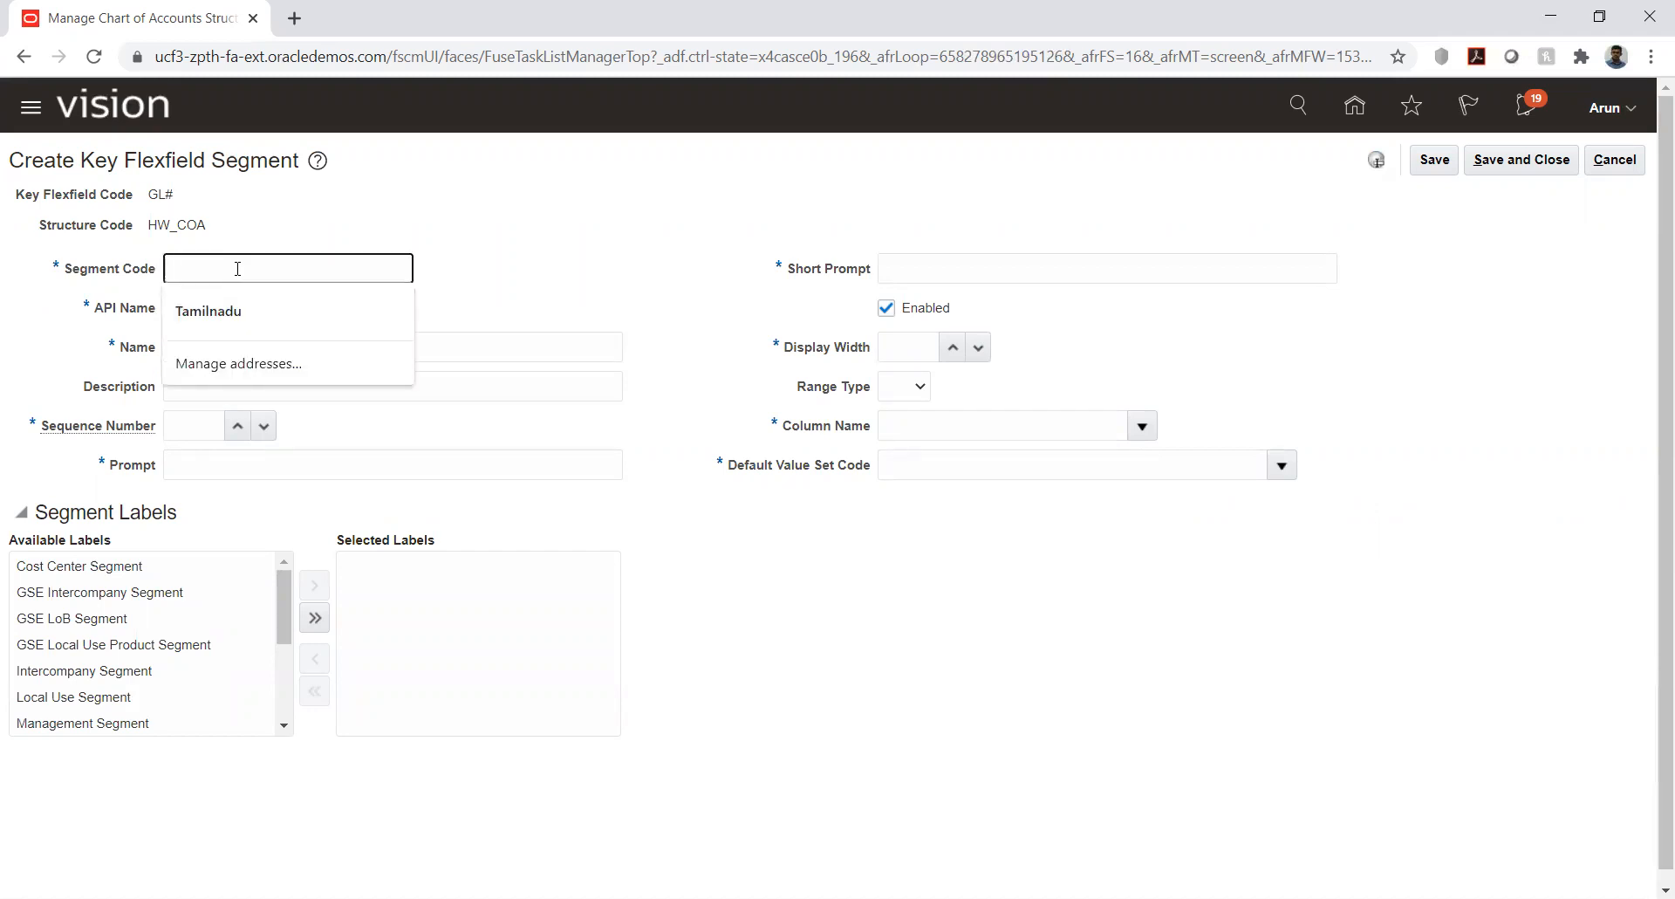
type("HW_")
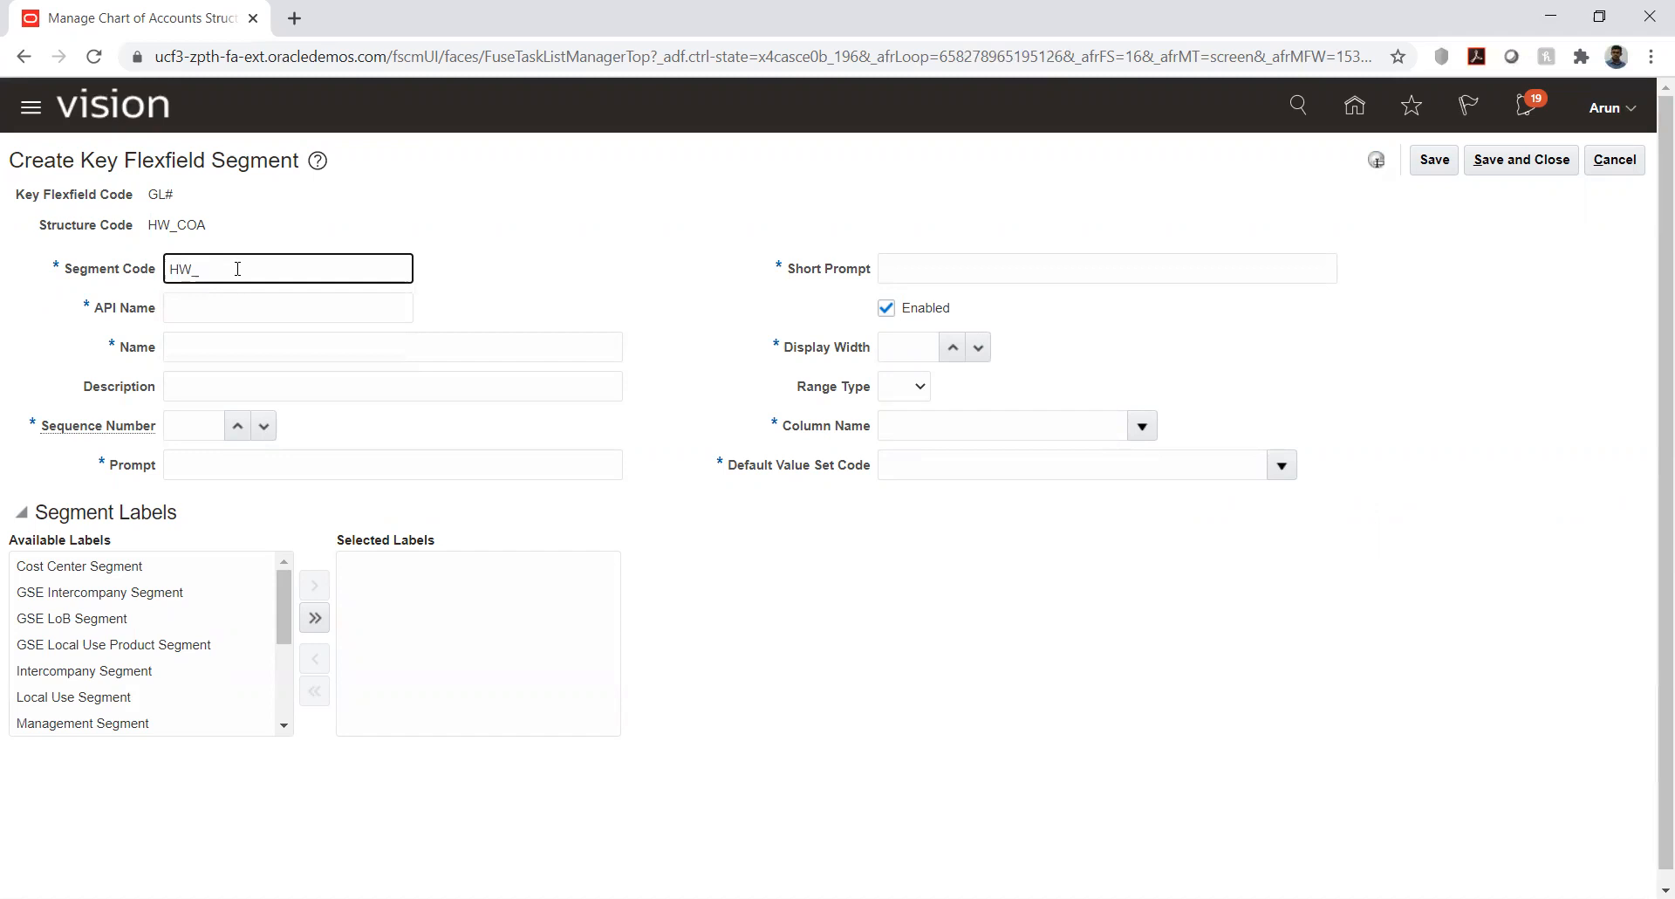
type("COMP")
double_click(238, 269)
key("ctrl+c")
key("Tab")
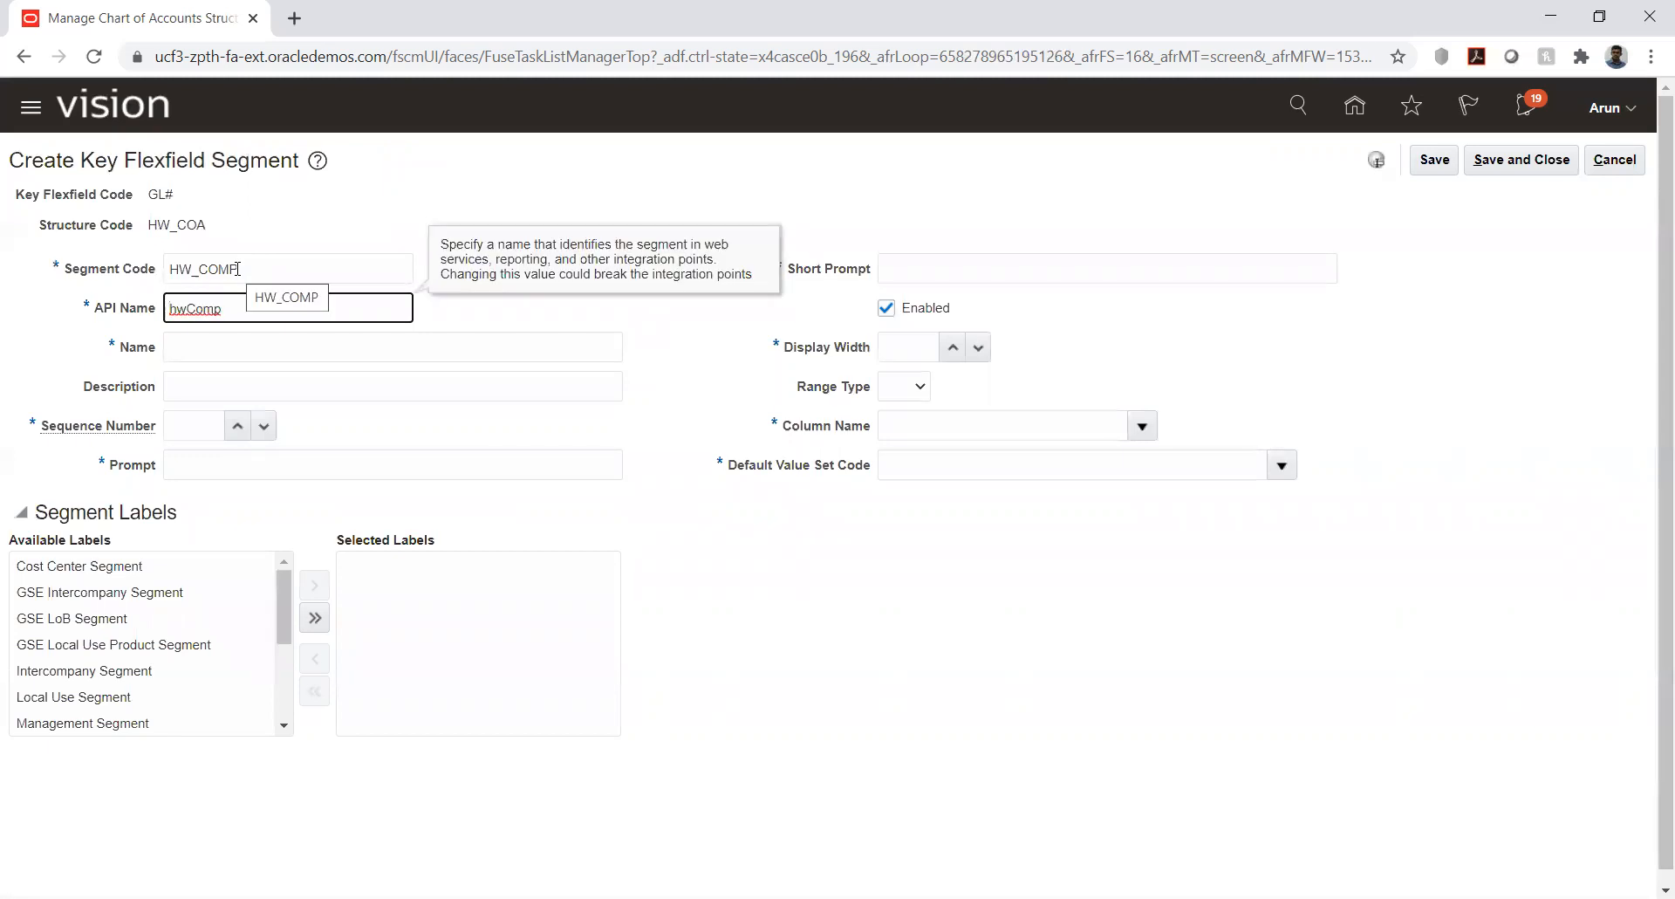
key("Tab")
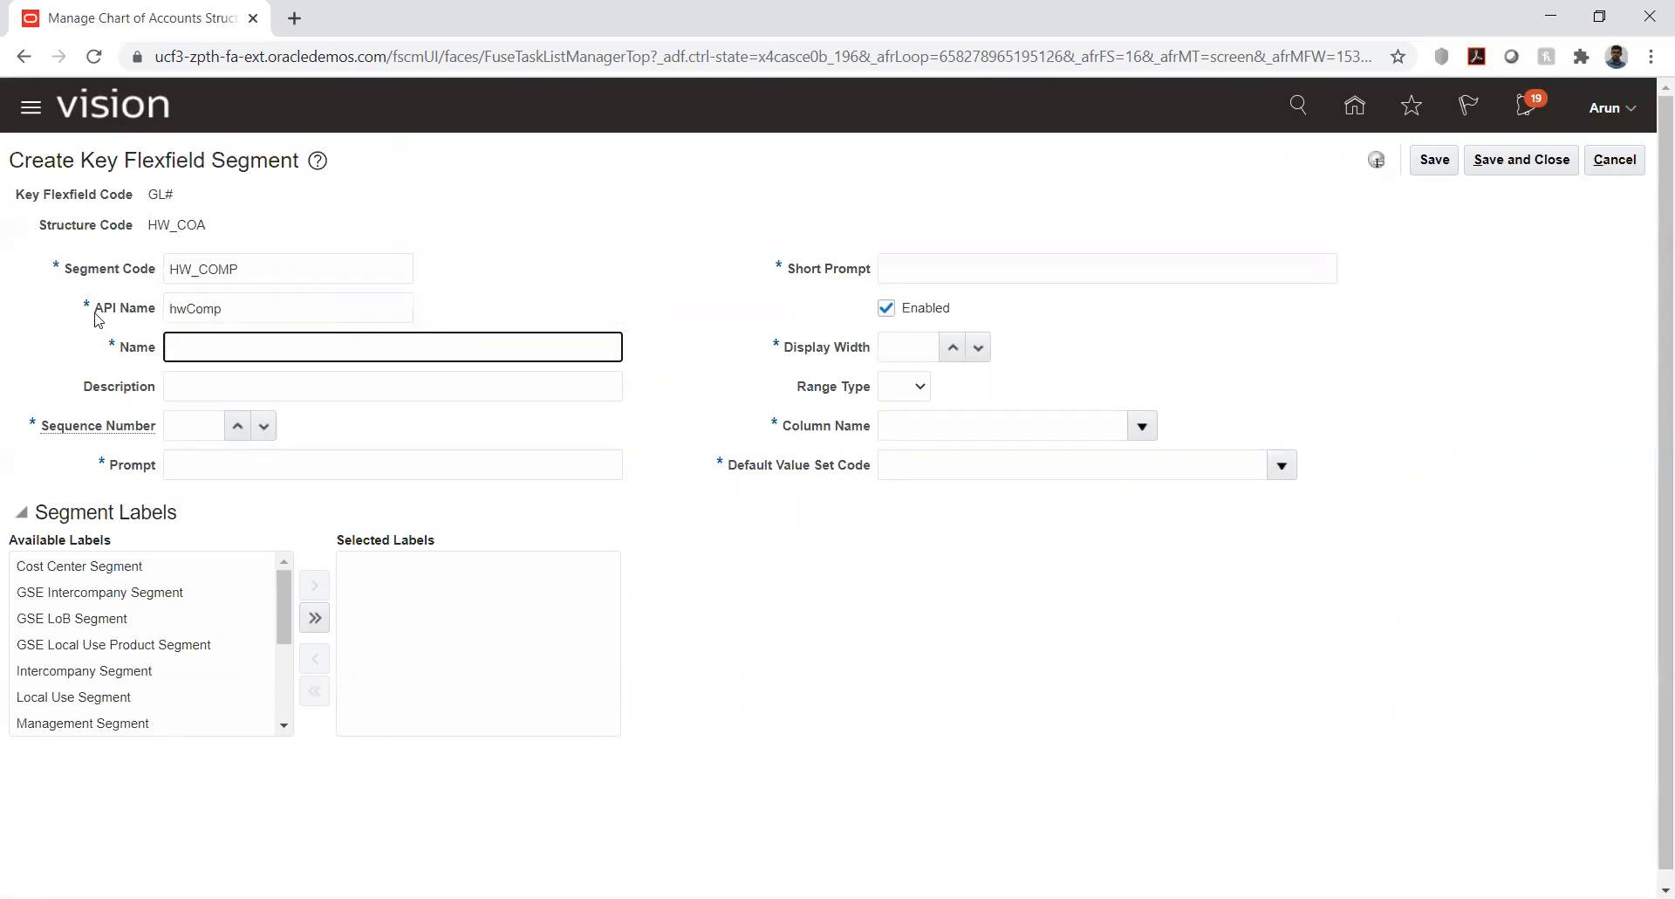
key("ctrl+v")
key("Tab")
key("ctrl+v")
key("Tab")
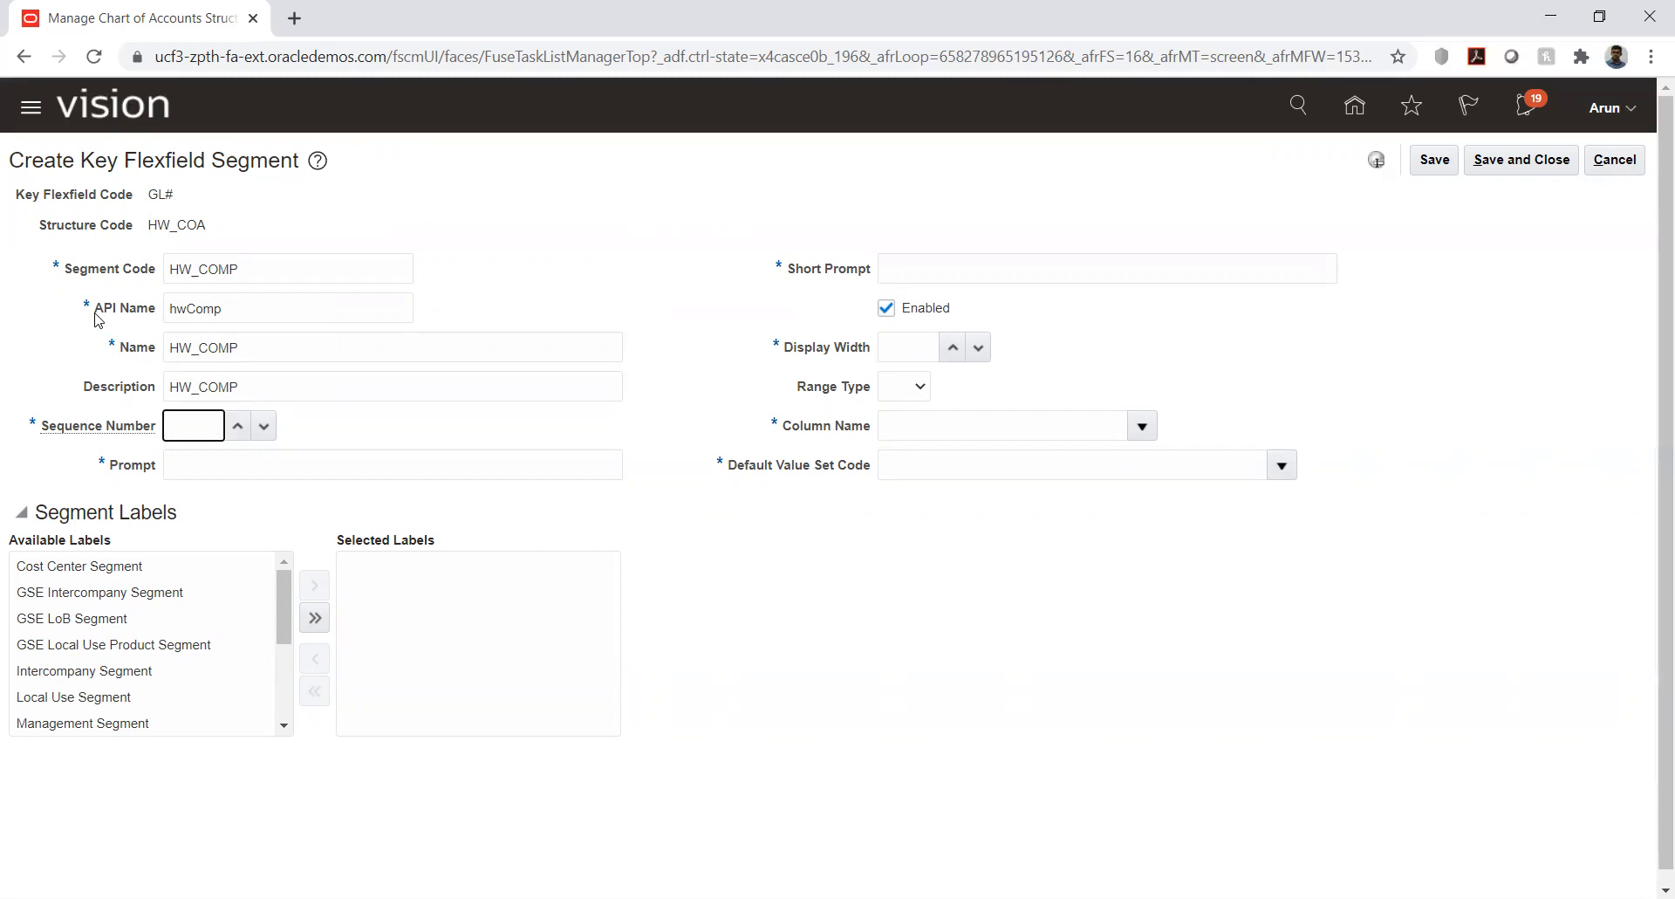
Give the HW_COMP segment sequence number 1 and enter HW_COMP as its prompt and short prompt.
key("Tab")
key("ctrl+v")
key("Tab")
key("ctrl+v")
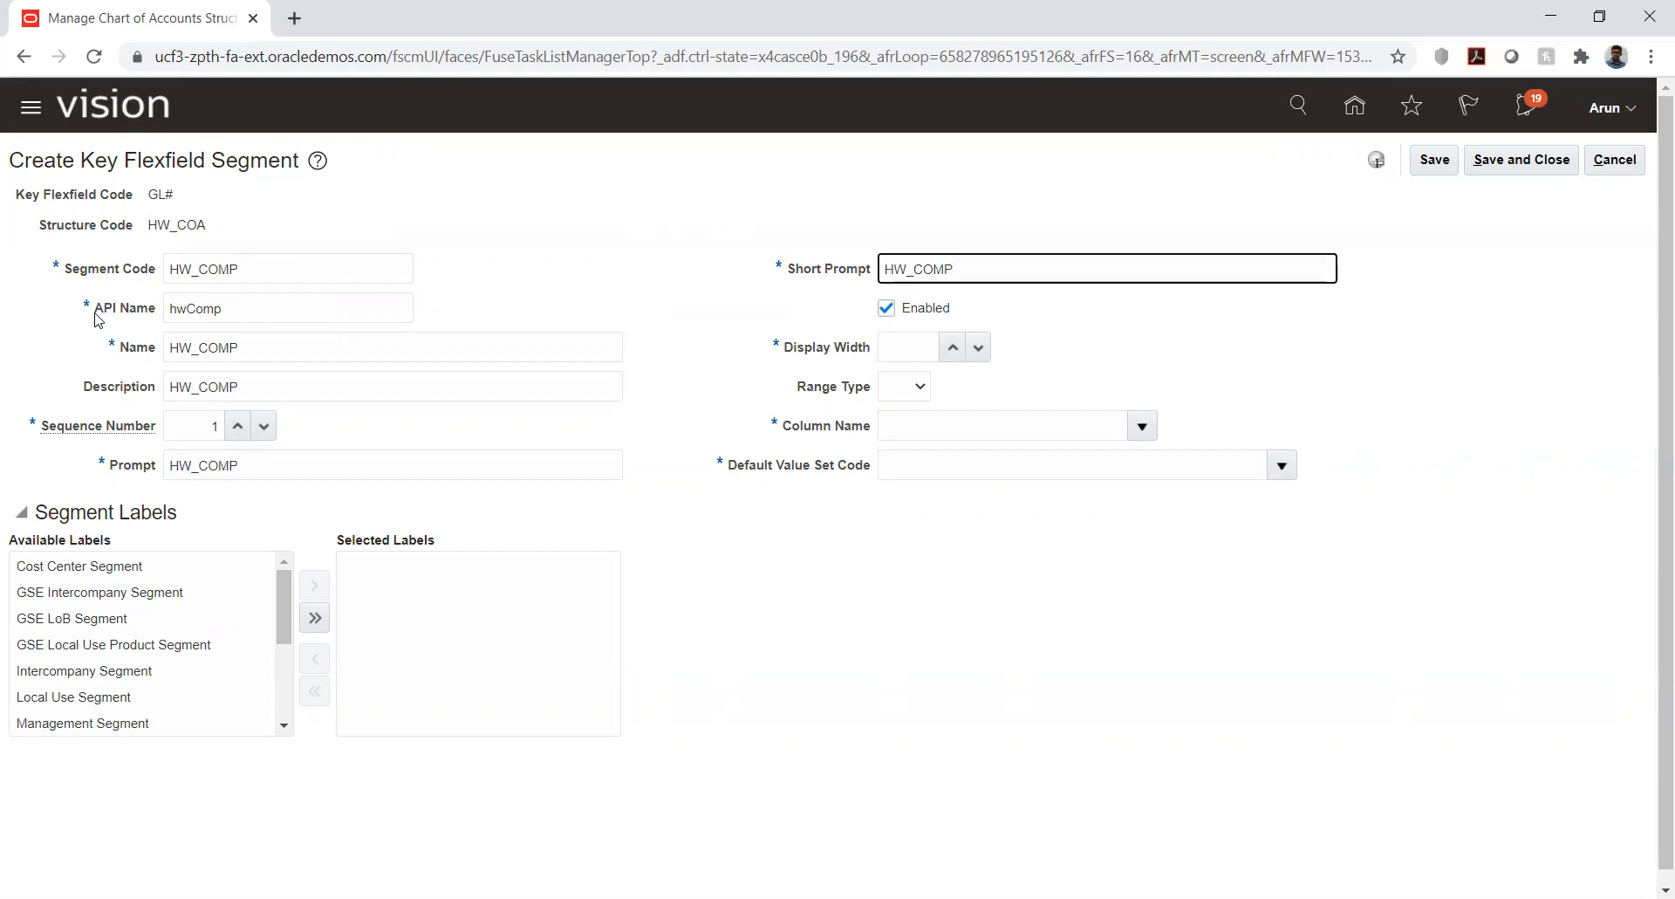
Set the HW_COMP segment's display width to 6 and its column name to SEGMENT1.
left_click(953, 348)
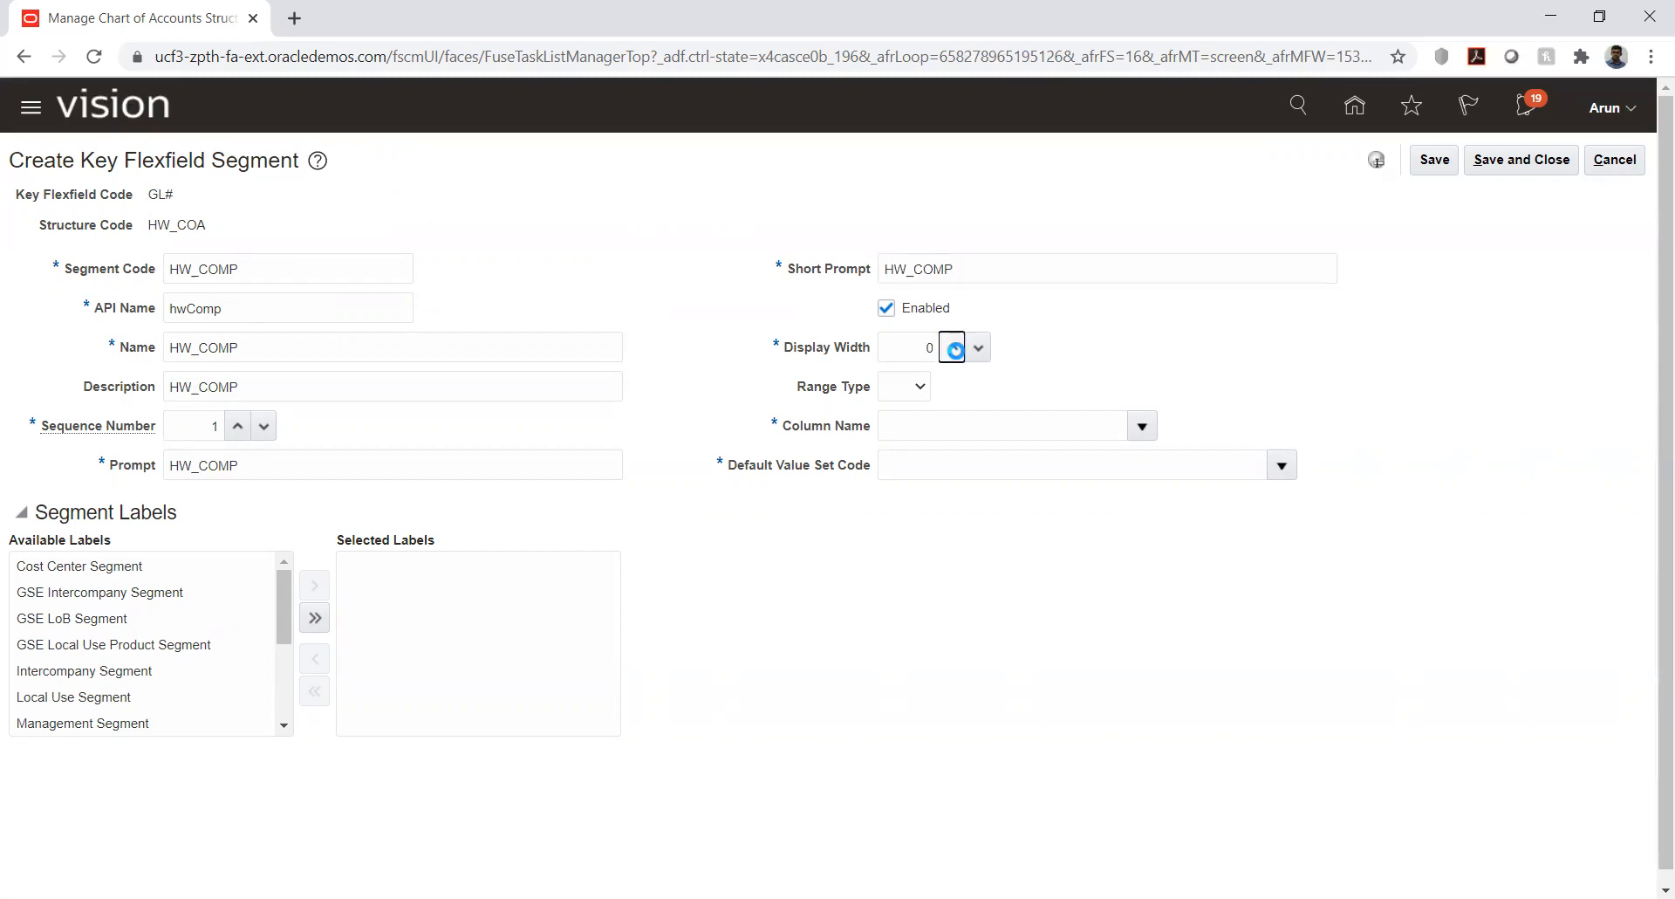
left_click(904, 351)
type("6")
key("Tab")
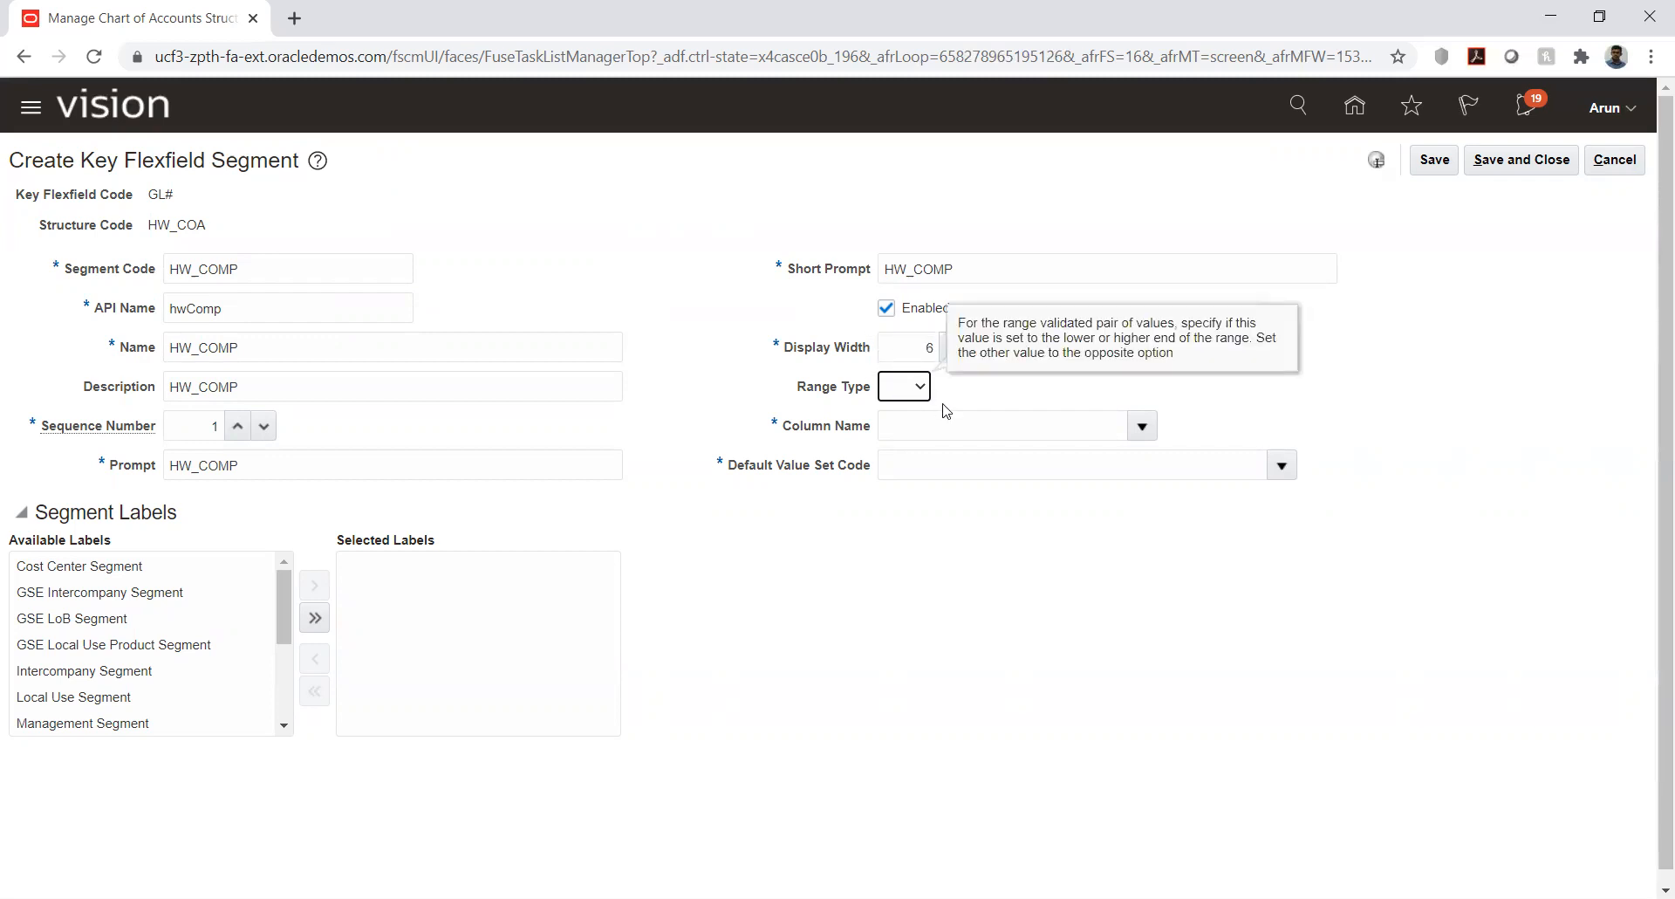
left_click(1141, 427)
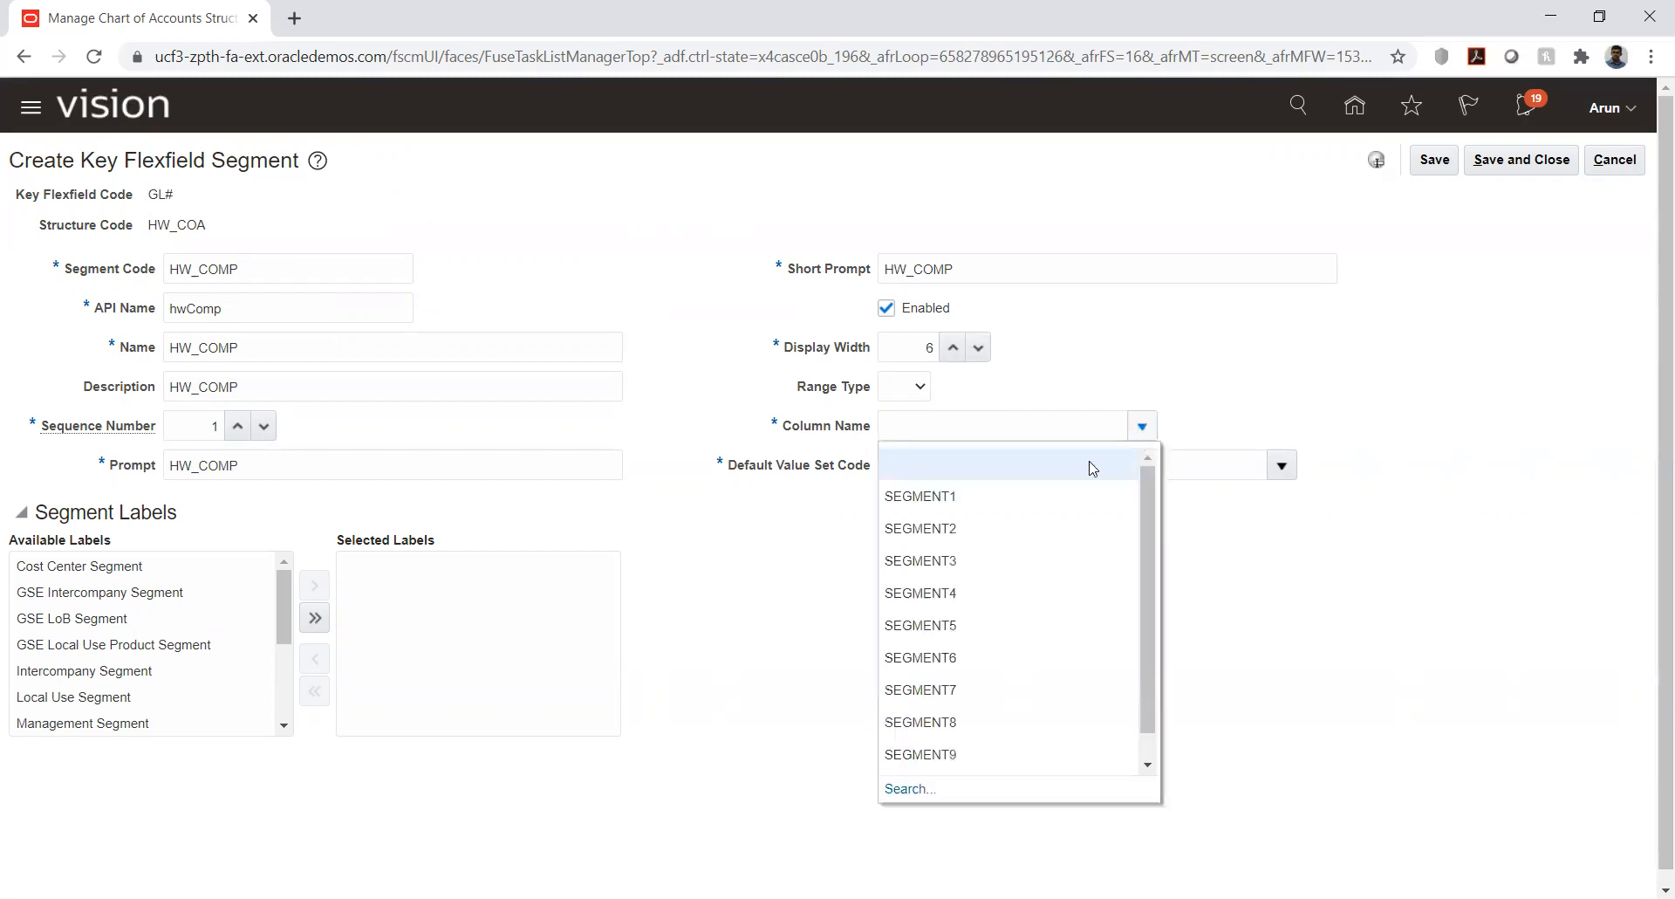
left_click(962, 496)
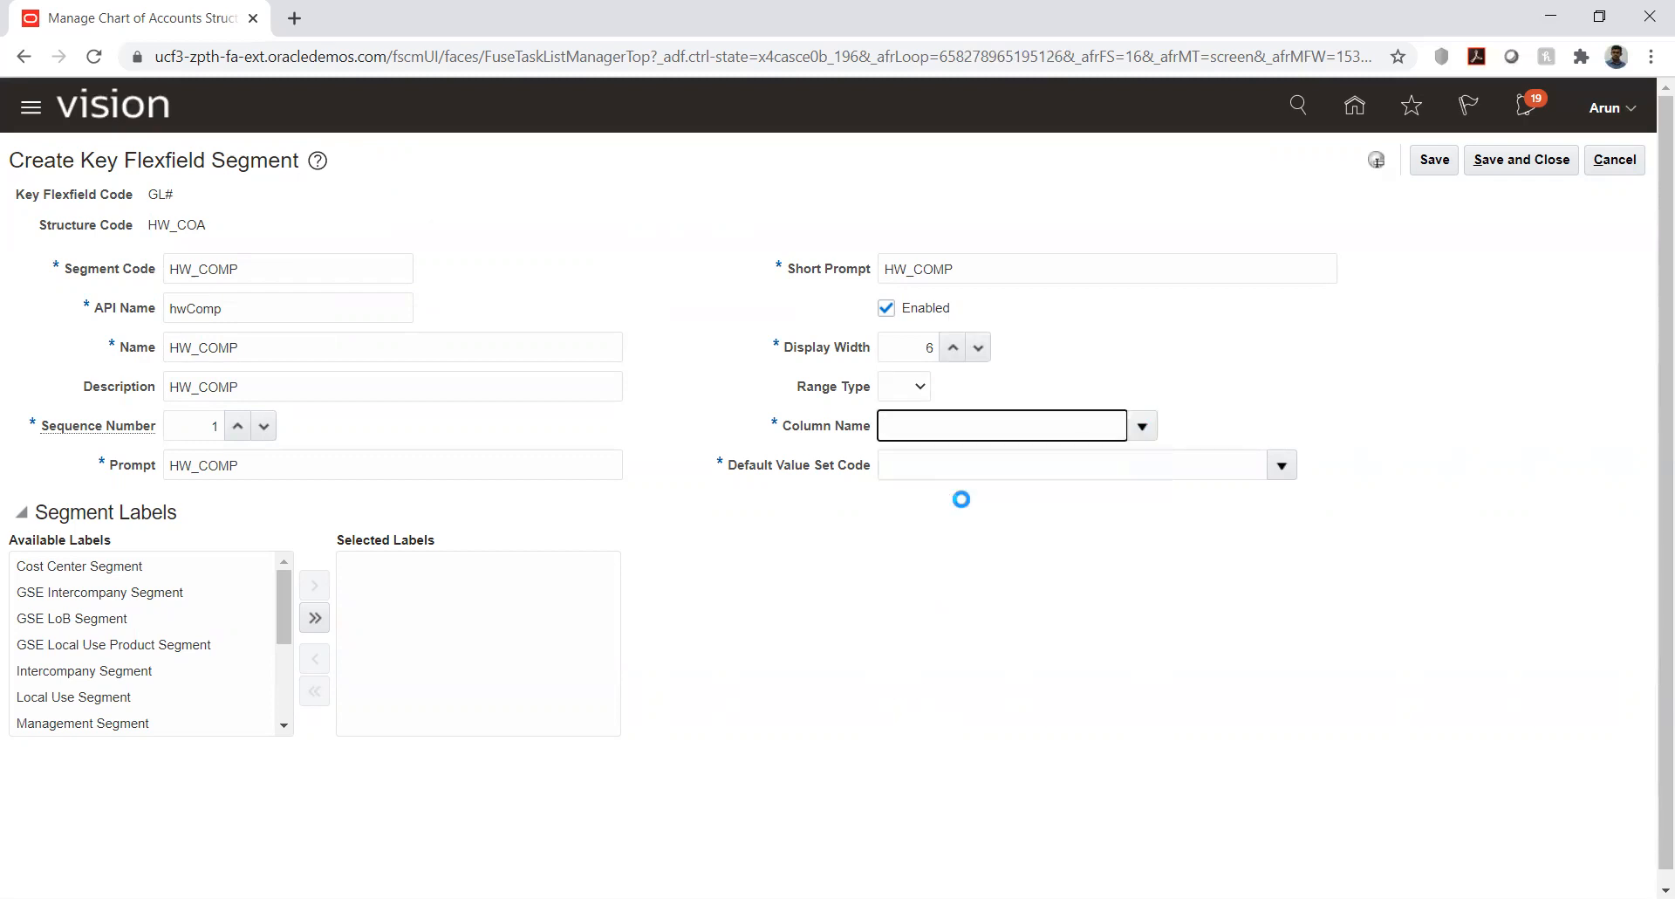
Search for the HW_COMP value set and assign it as the segment's default value set code.
left_click(1282, 469)
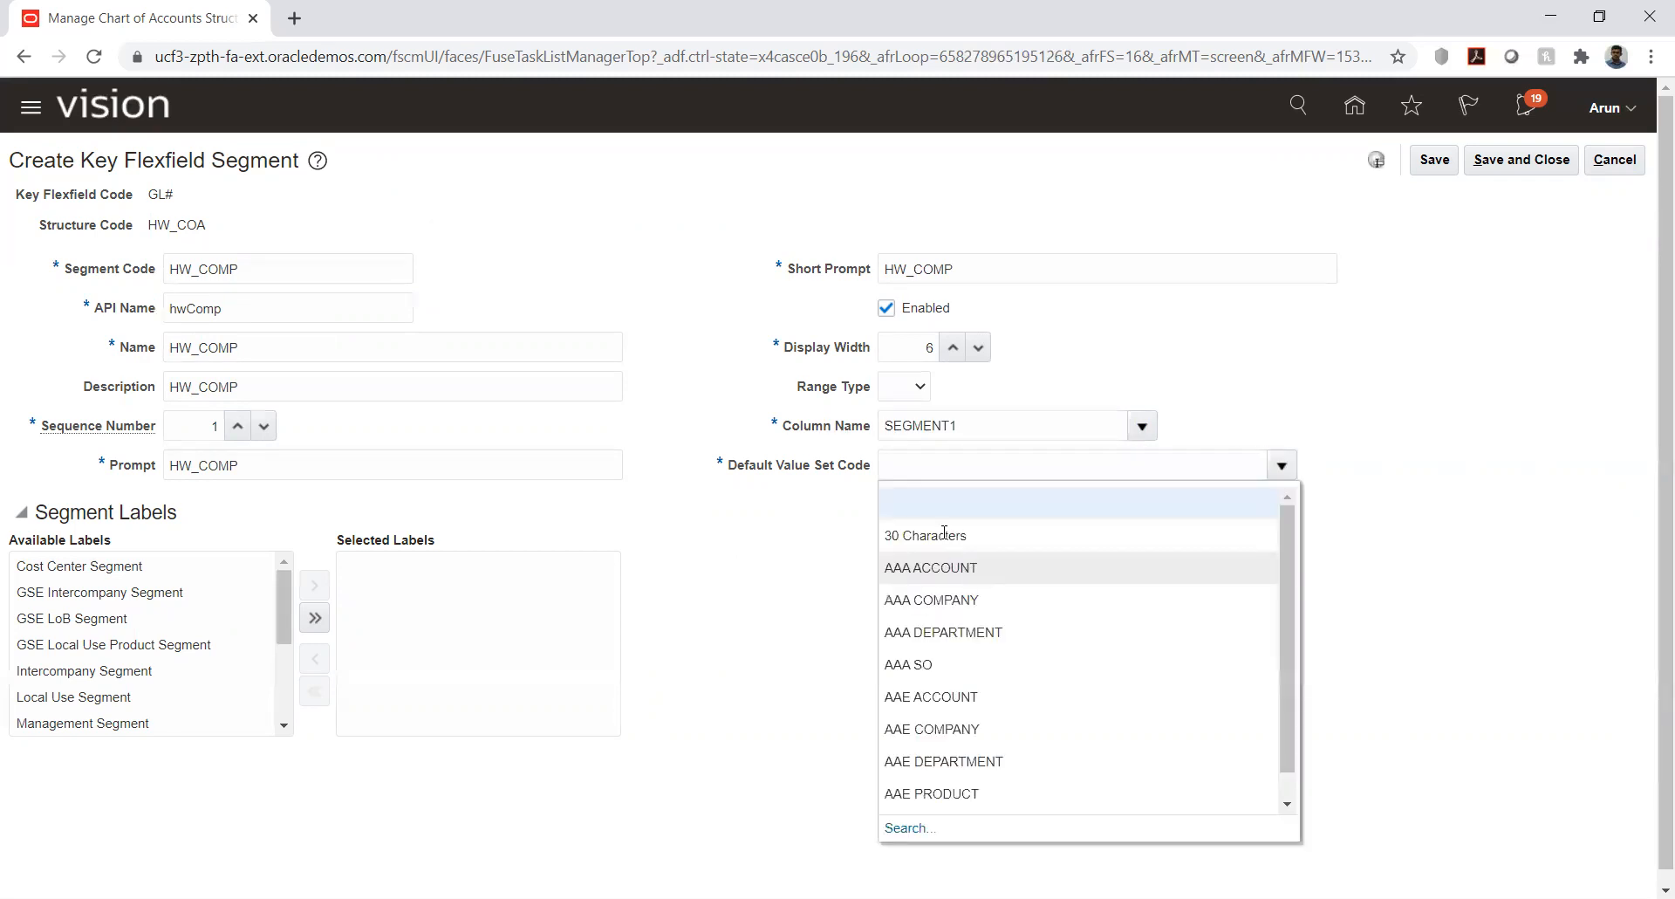
left_click(908, 827)
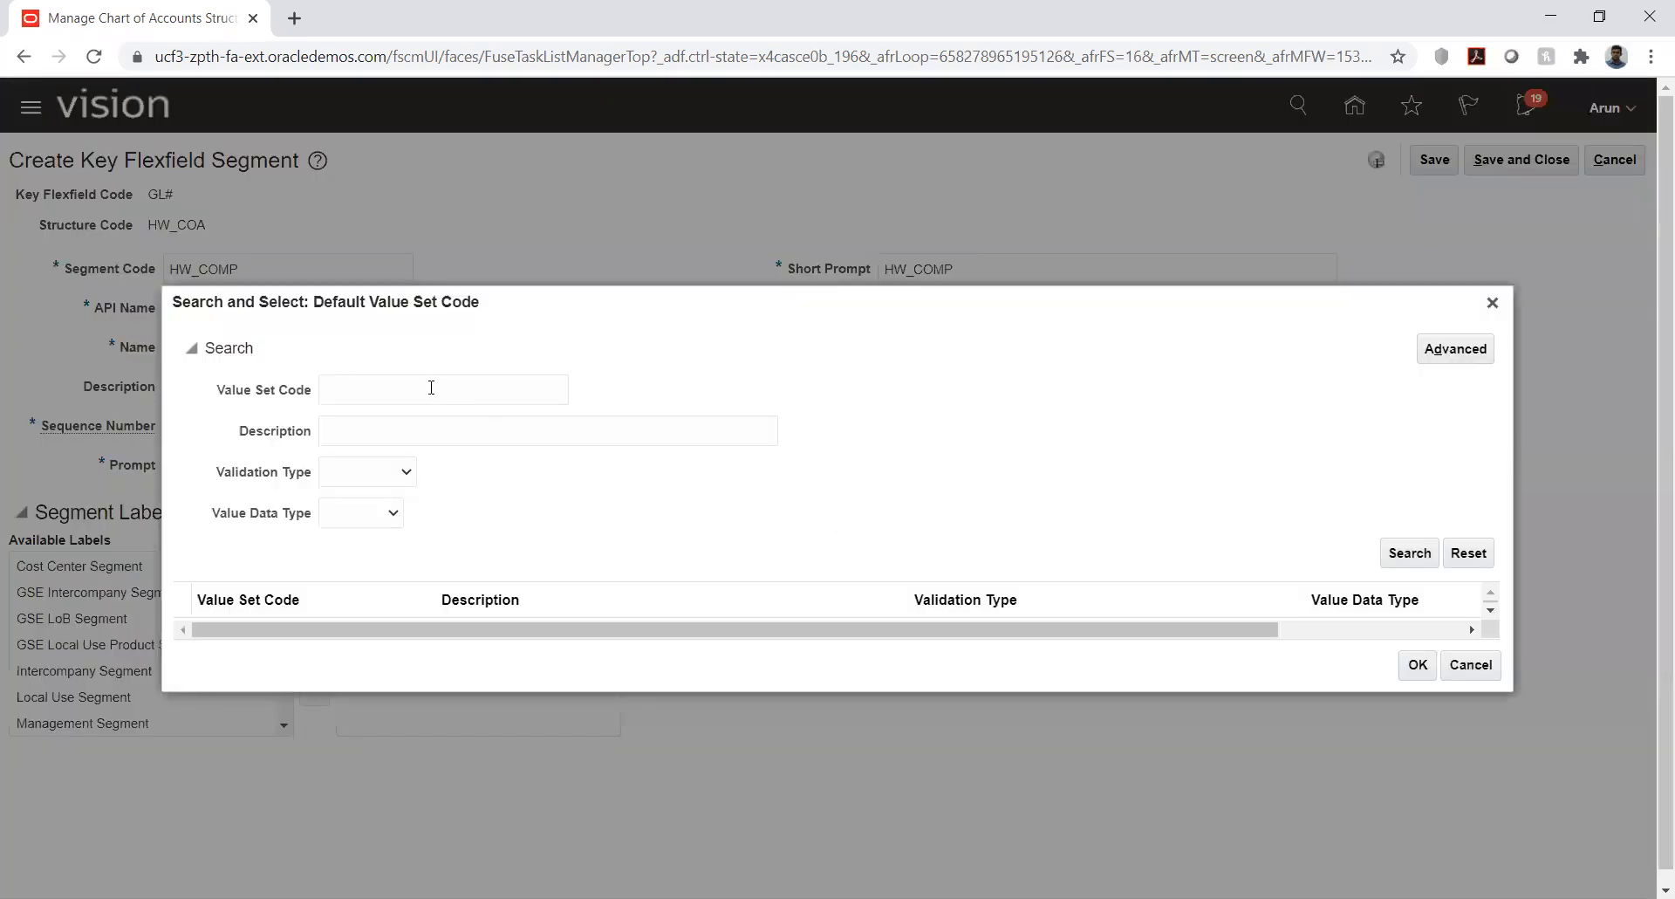
key("ctrl+v")
key("Return")
left_click(373, 620)
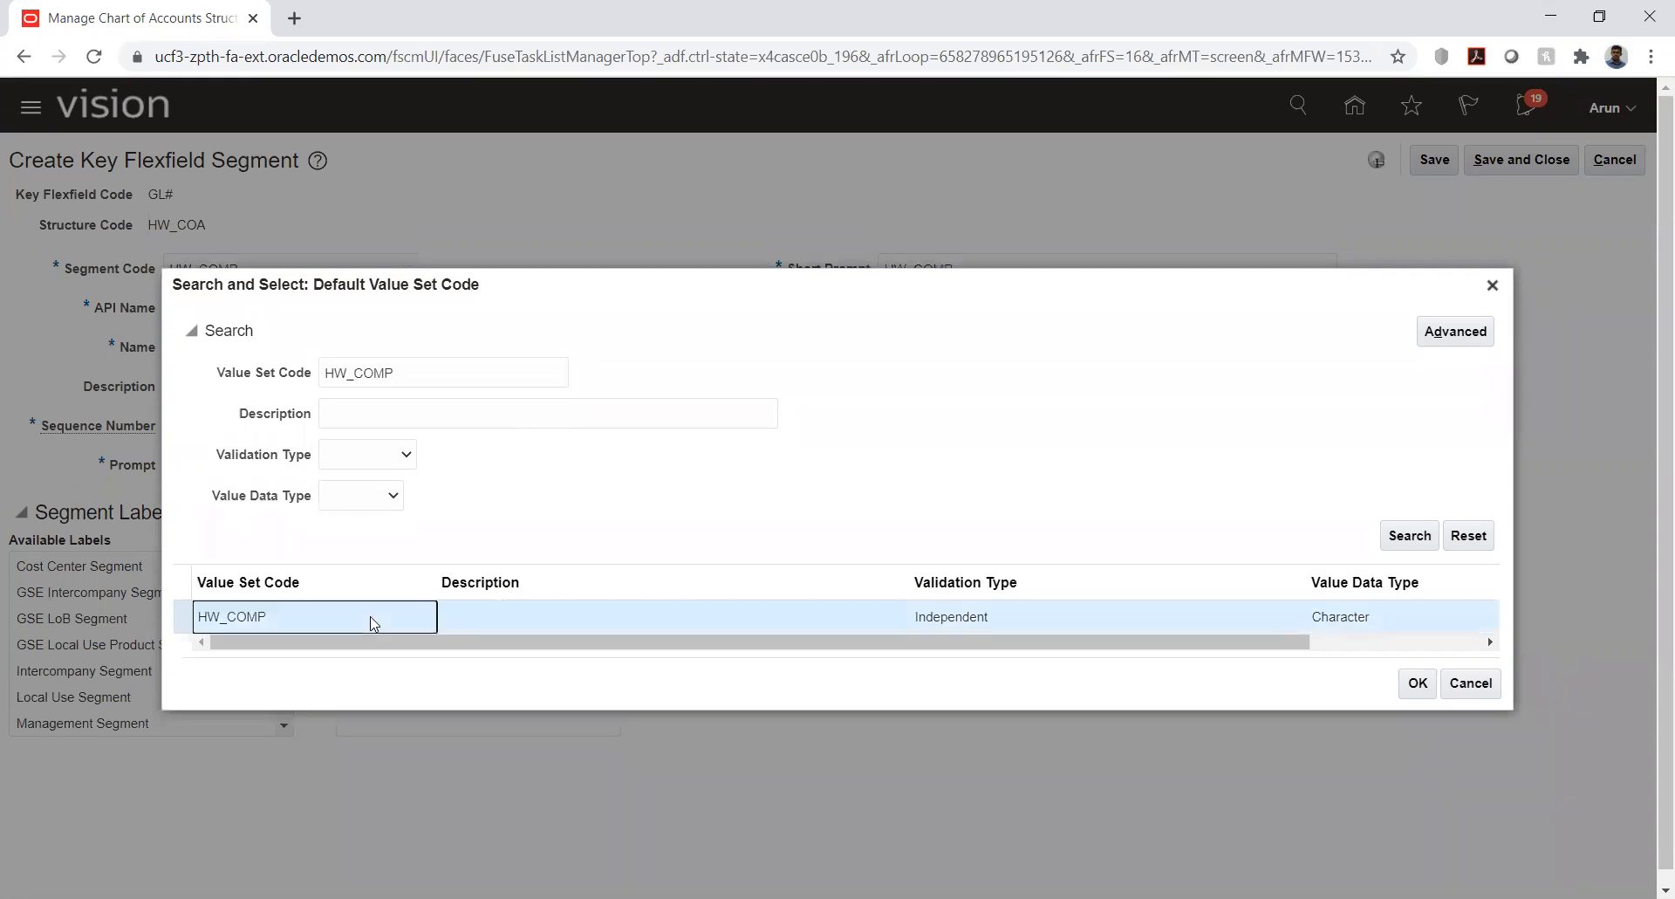
double_click(374, 622)
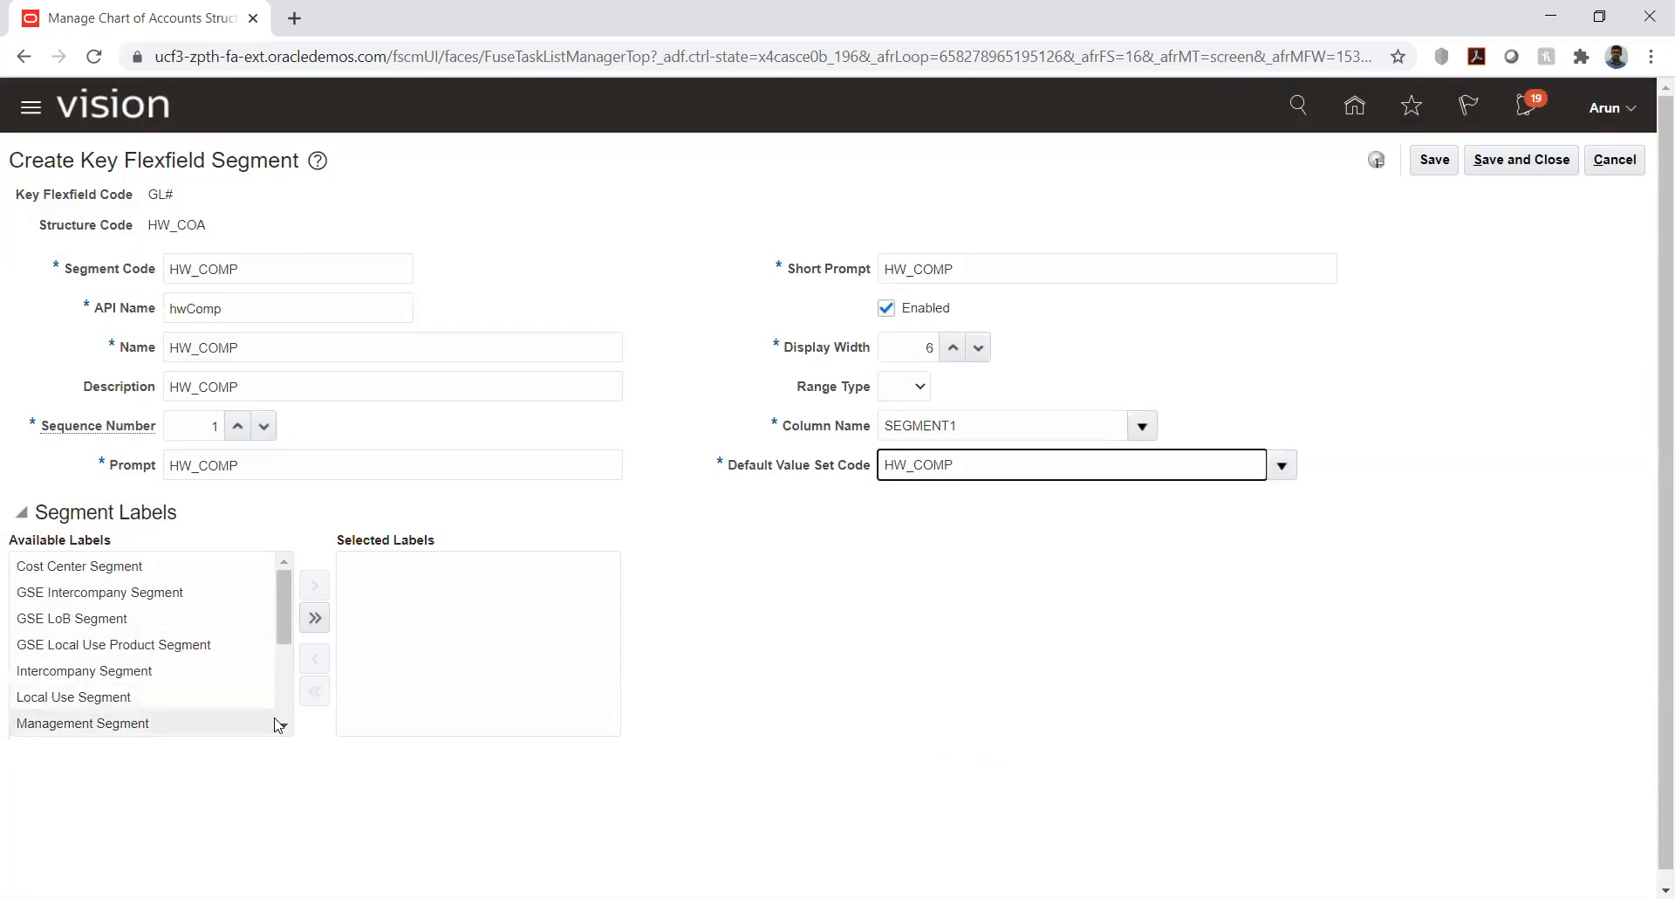
Assign the Primary Balancing Segment label to the HW_COMP segment, then save and close the segment.
left_click(284, 728)
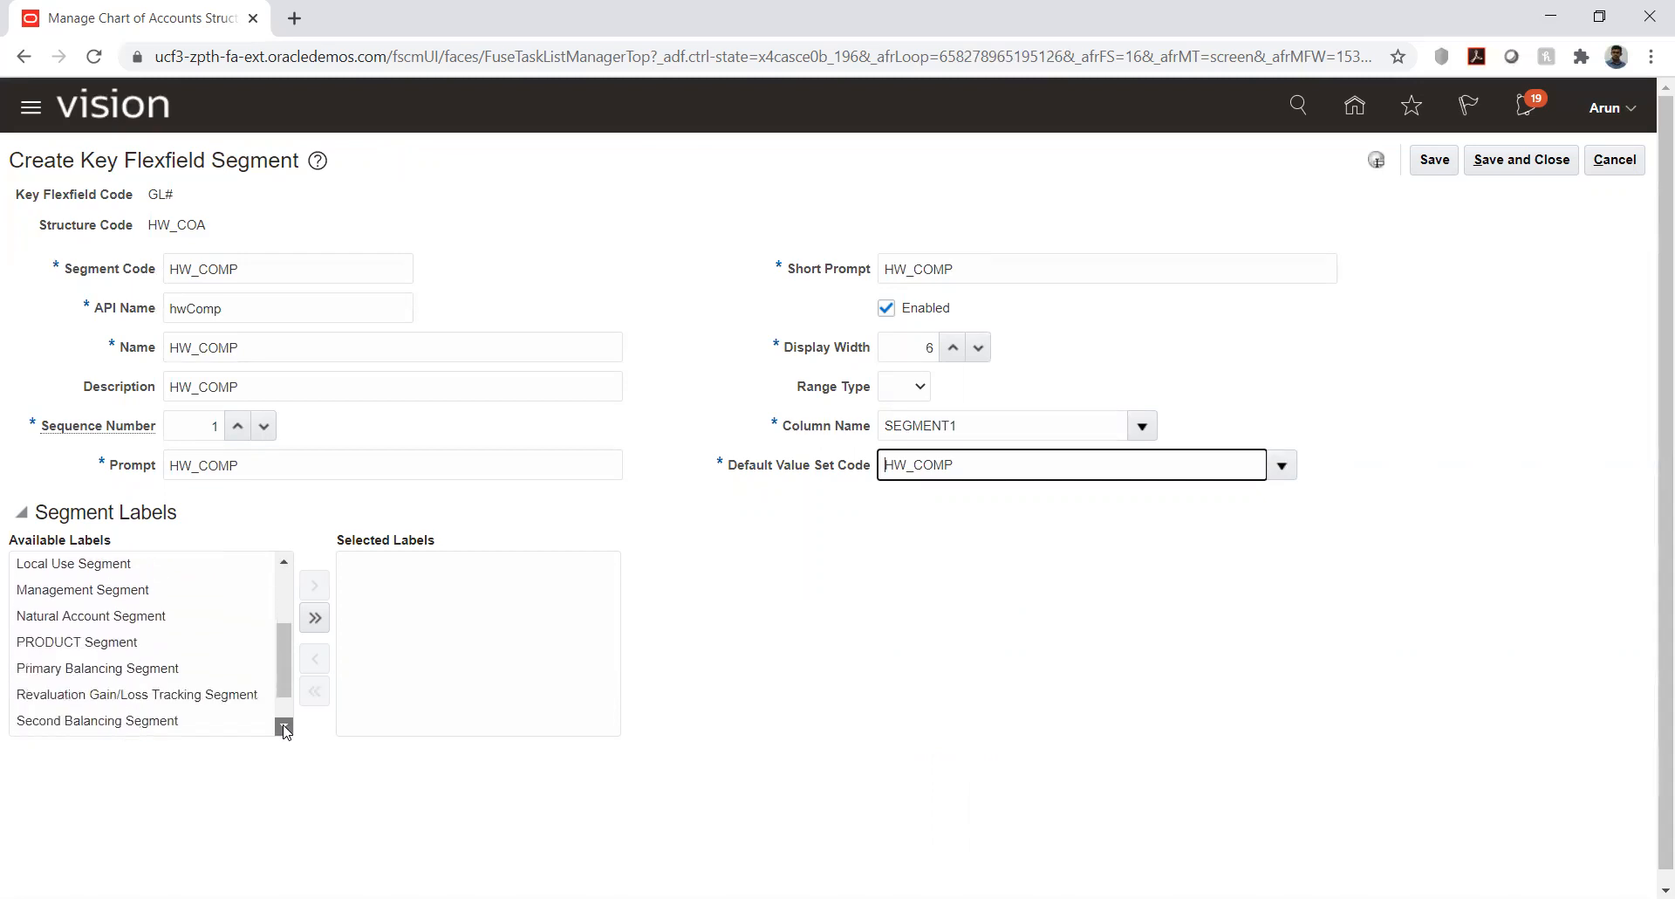
left_click(284, 728)
left_click(135, 619)
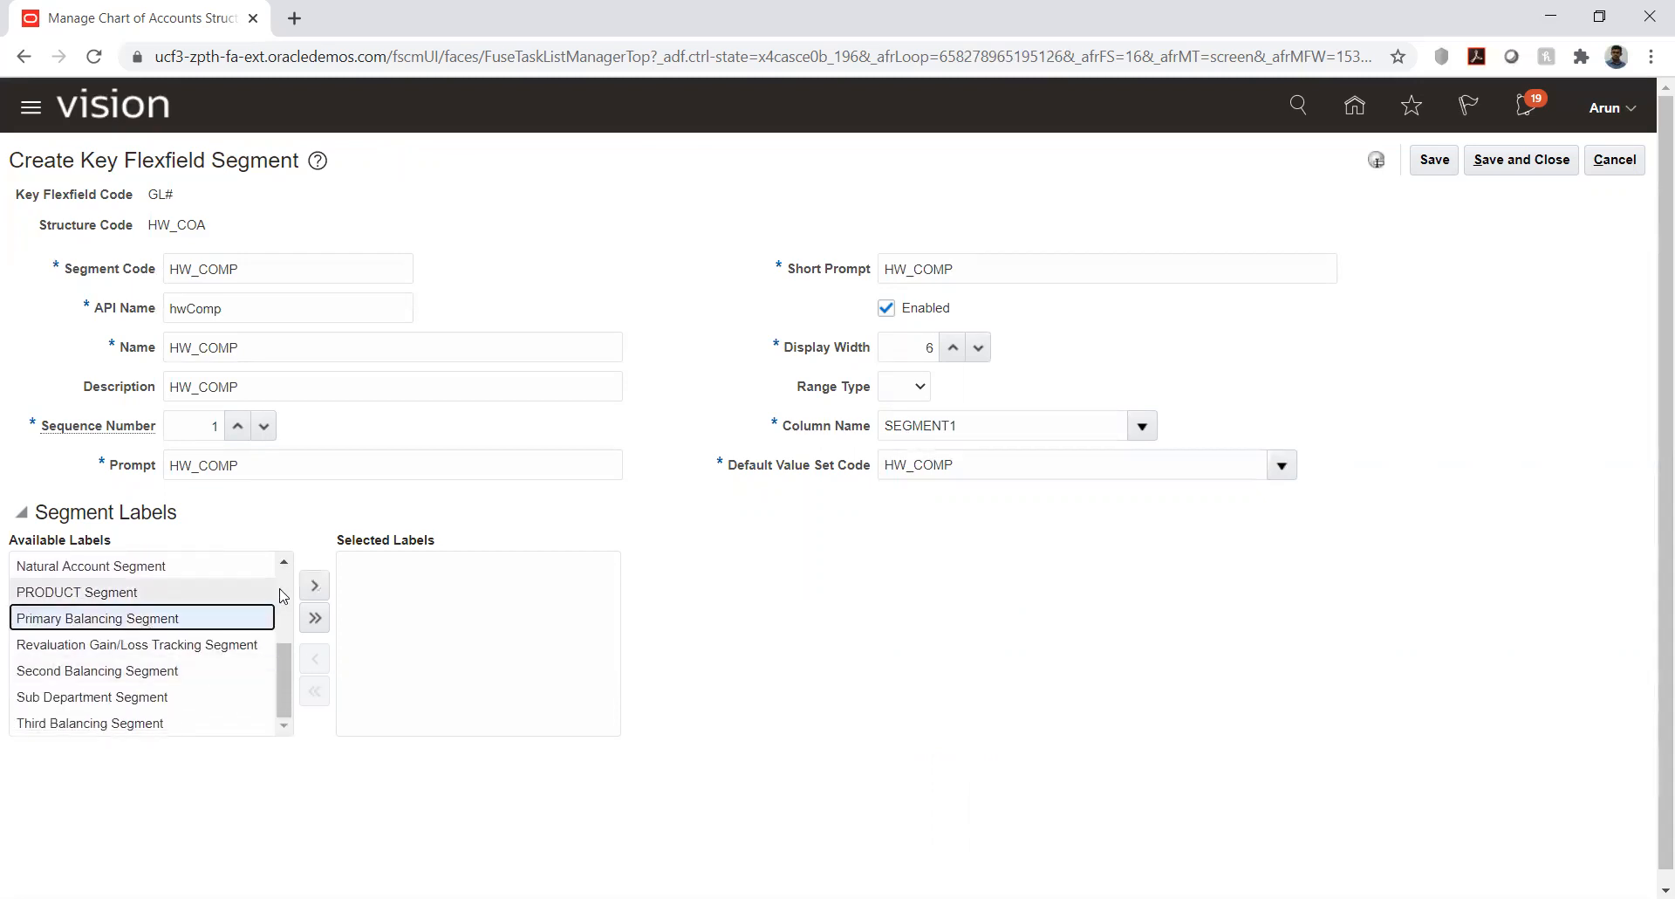
left_click(312, 585)
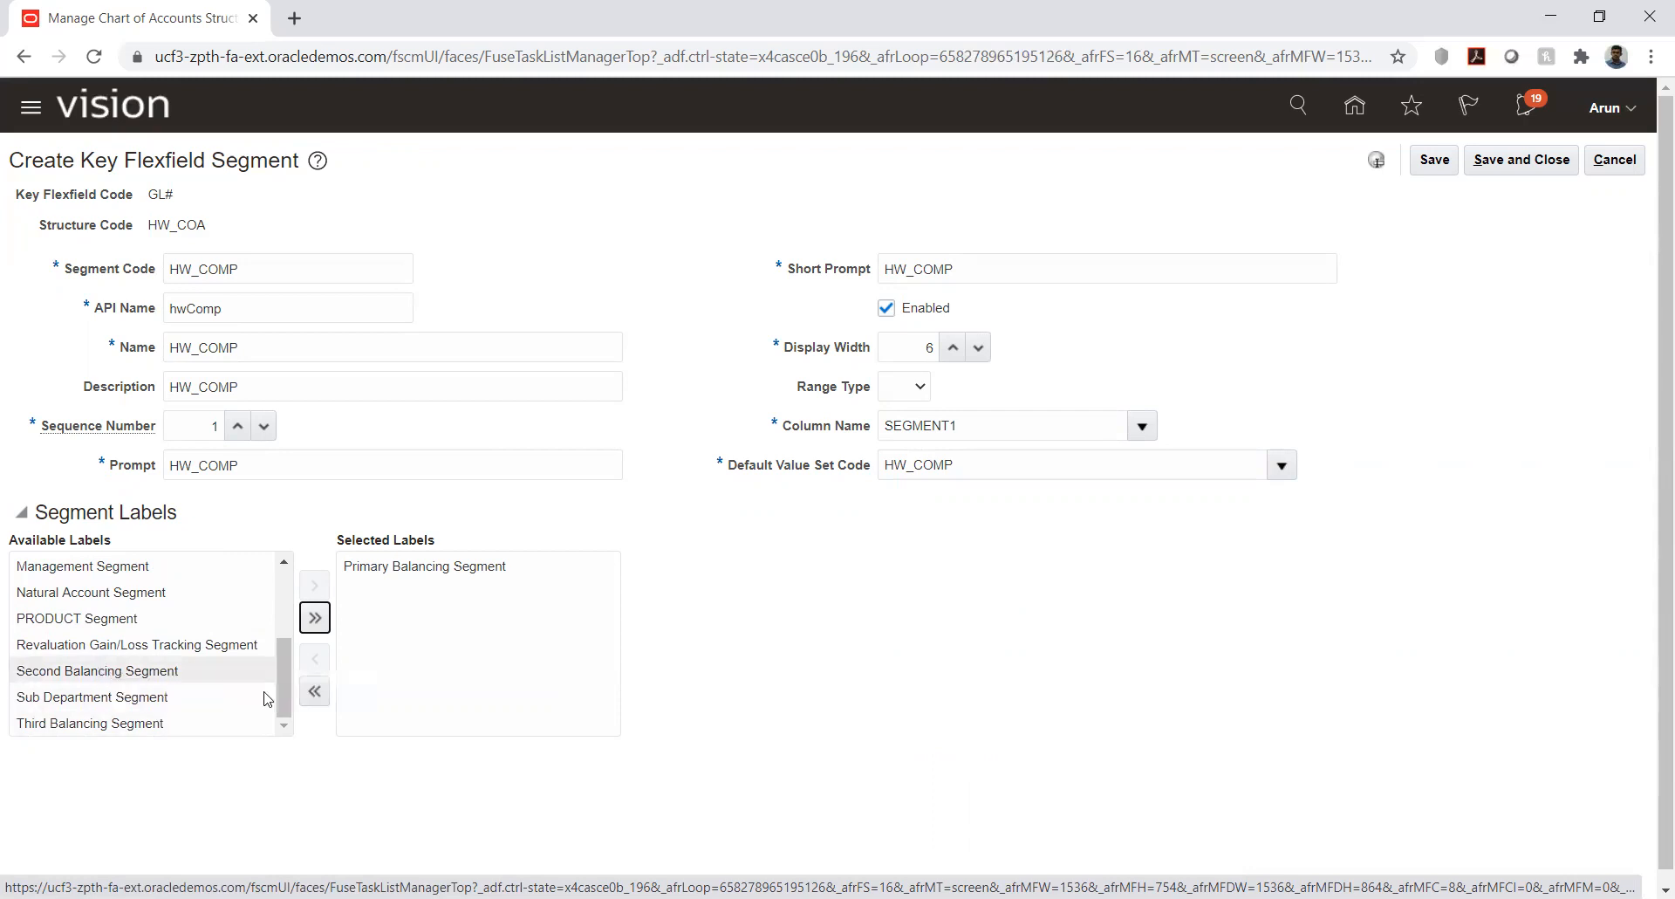
left_click(285, 561)
left_click(284, 561)
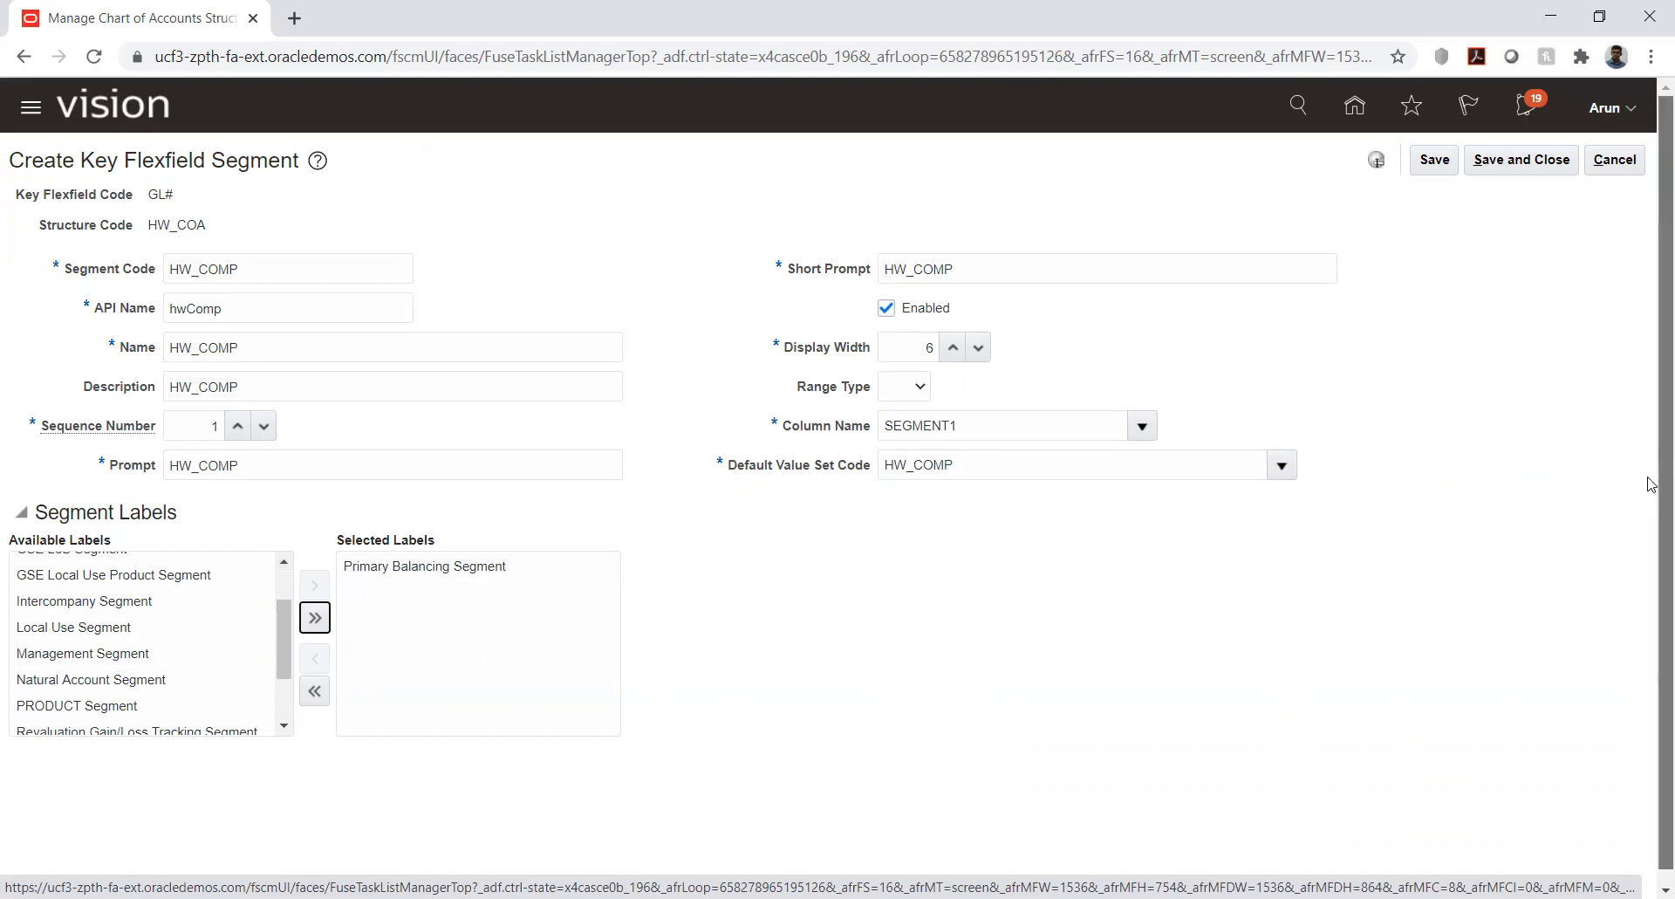
left_click(1436, 159)
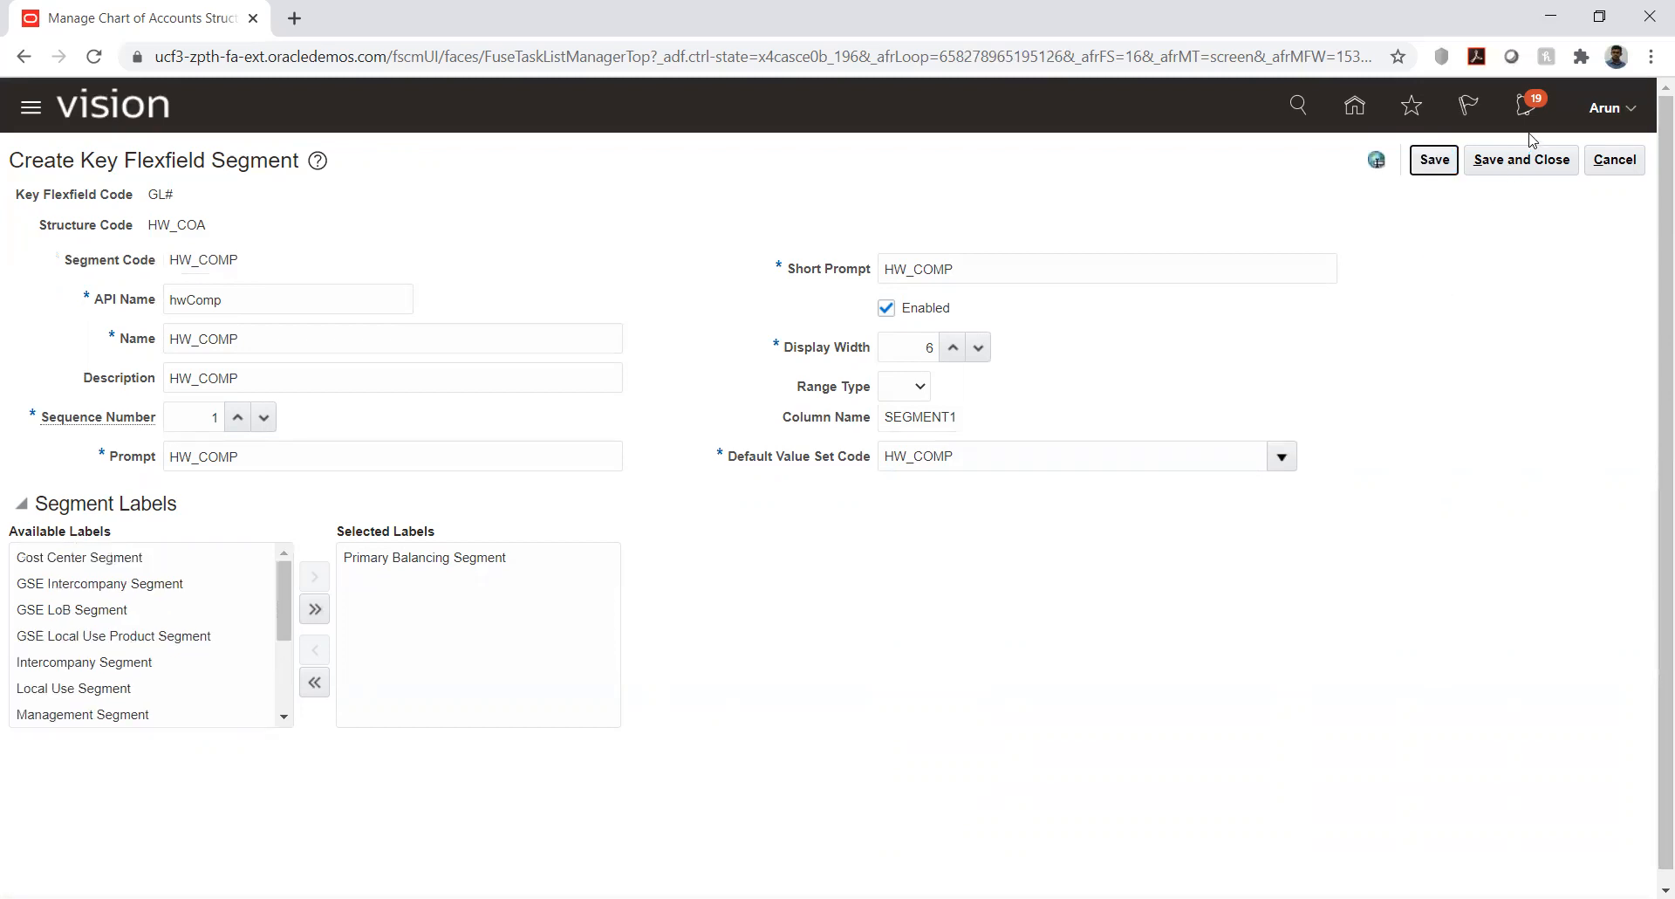
left_click(1526, 165)
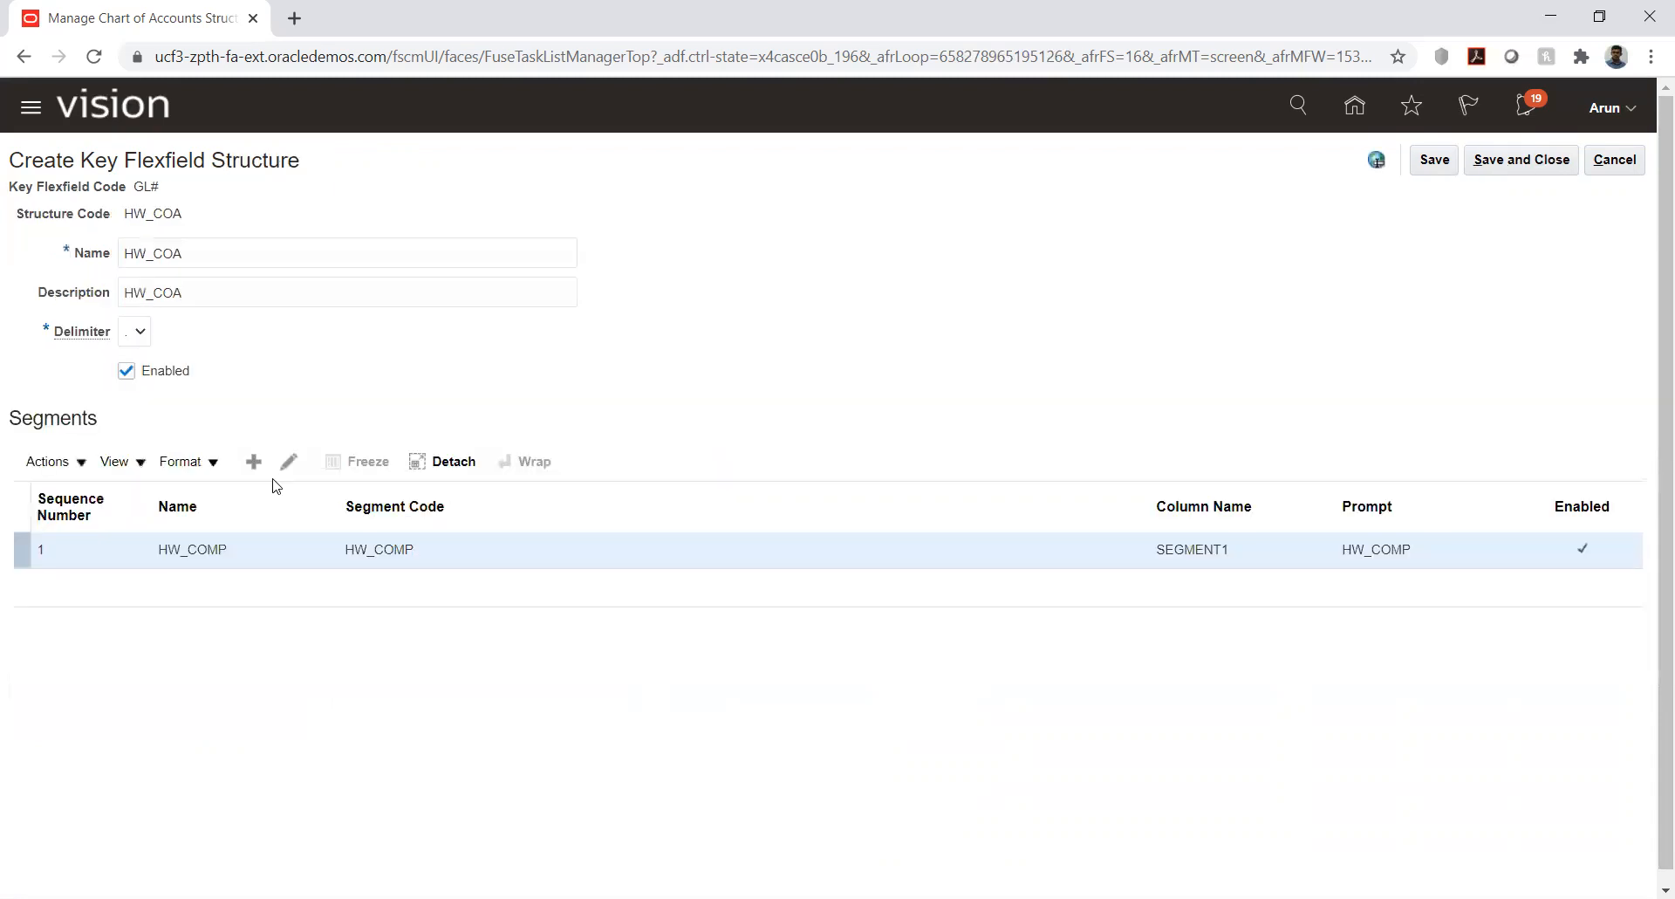
Add a second segment to the HW_COA structure with KK_DEPT as its segment code, name and description.
left_click(257, 466)
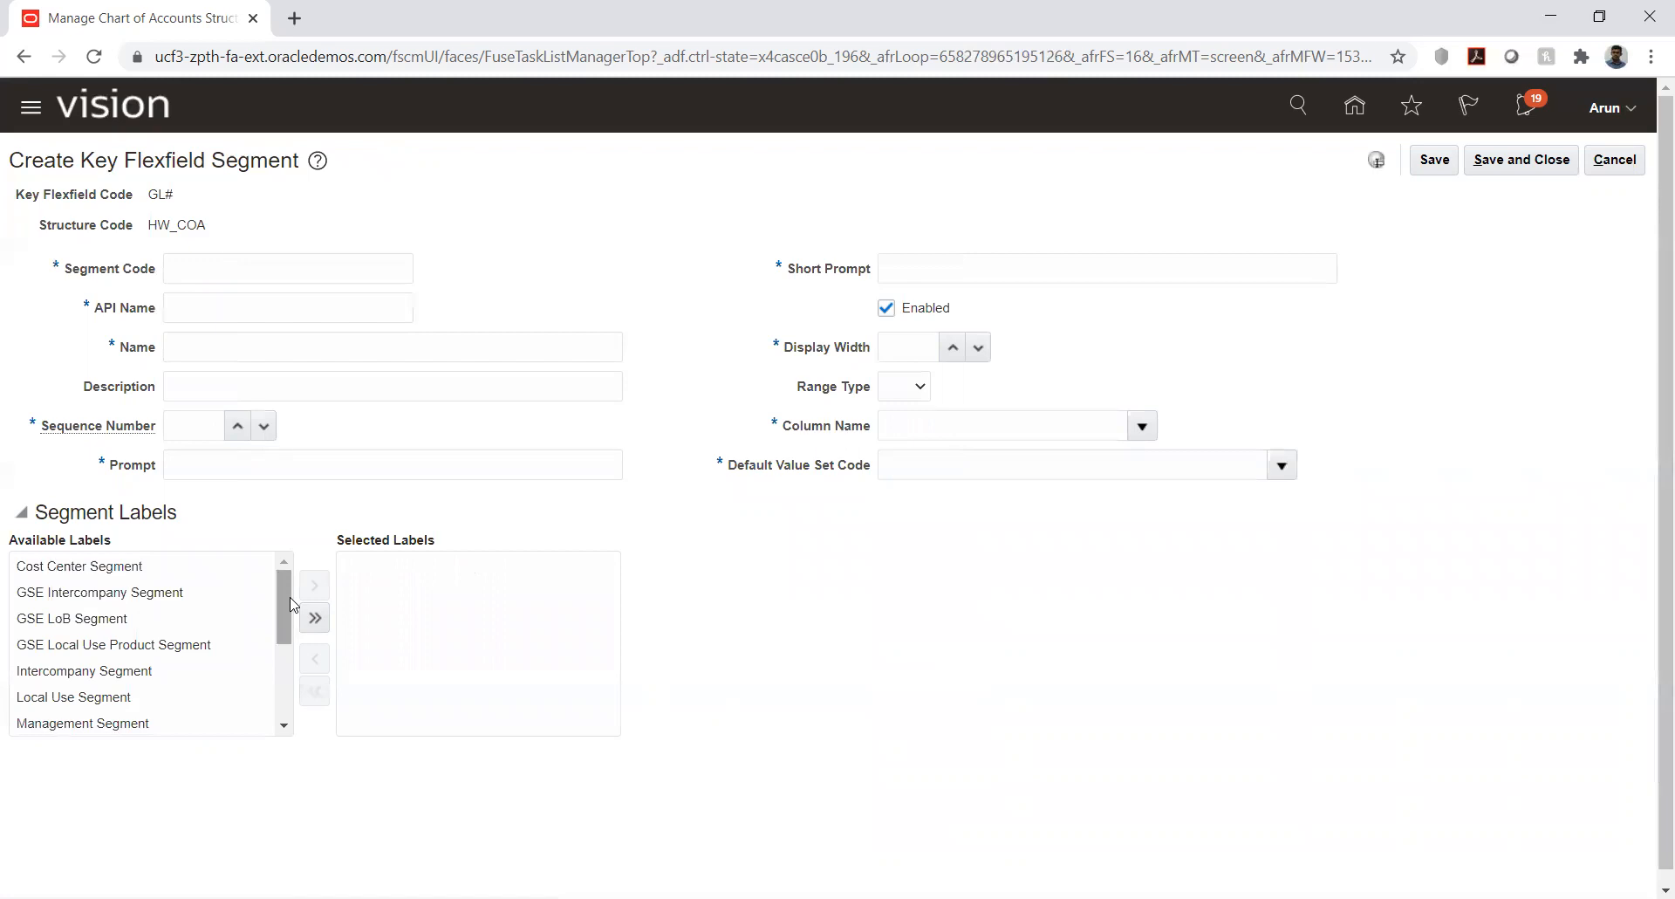
left_click(267, 274)
type("KK")
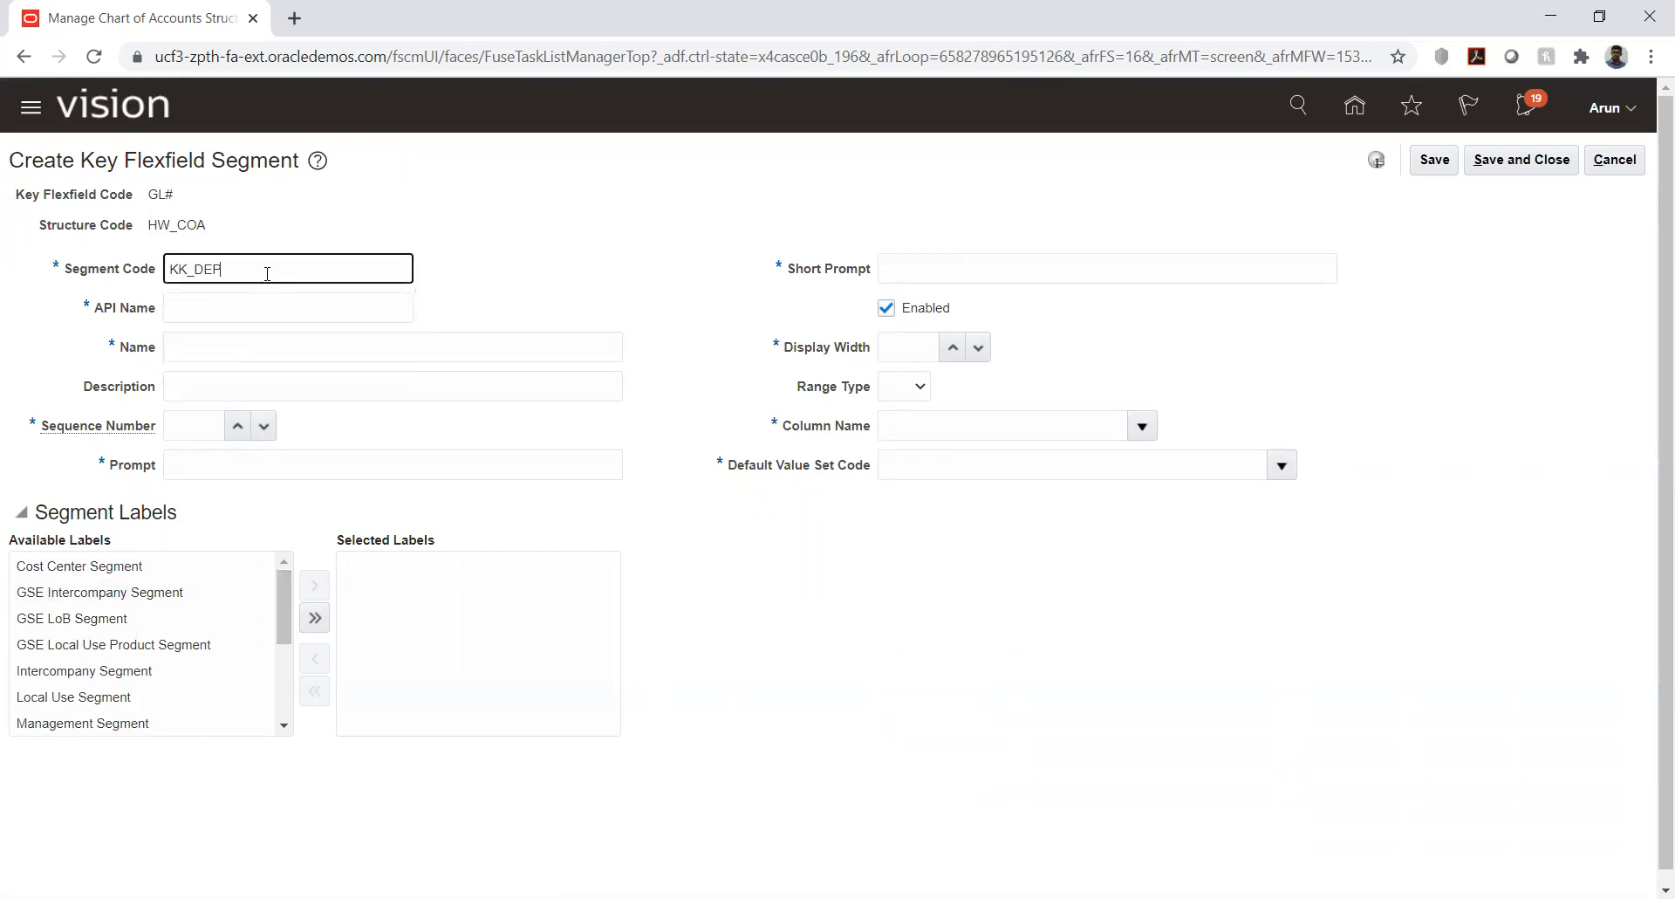
type("_DEPT")
double_click(267, 273)
key("ctrl+c")
key("Tab")
key("Tab")
key("ctrl+v")
key("Tab")
key("ctrl+v")
key("Tab")
Give the KK_DEPT segment sequence number 2 and enter KK_DEPT as its prompt and short prompt.
key("Tab")
key("ctrl+v")
key("Tab")
key("ctrl+v")
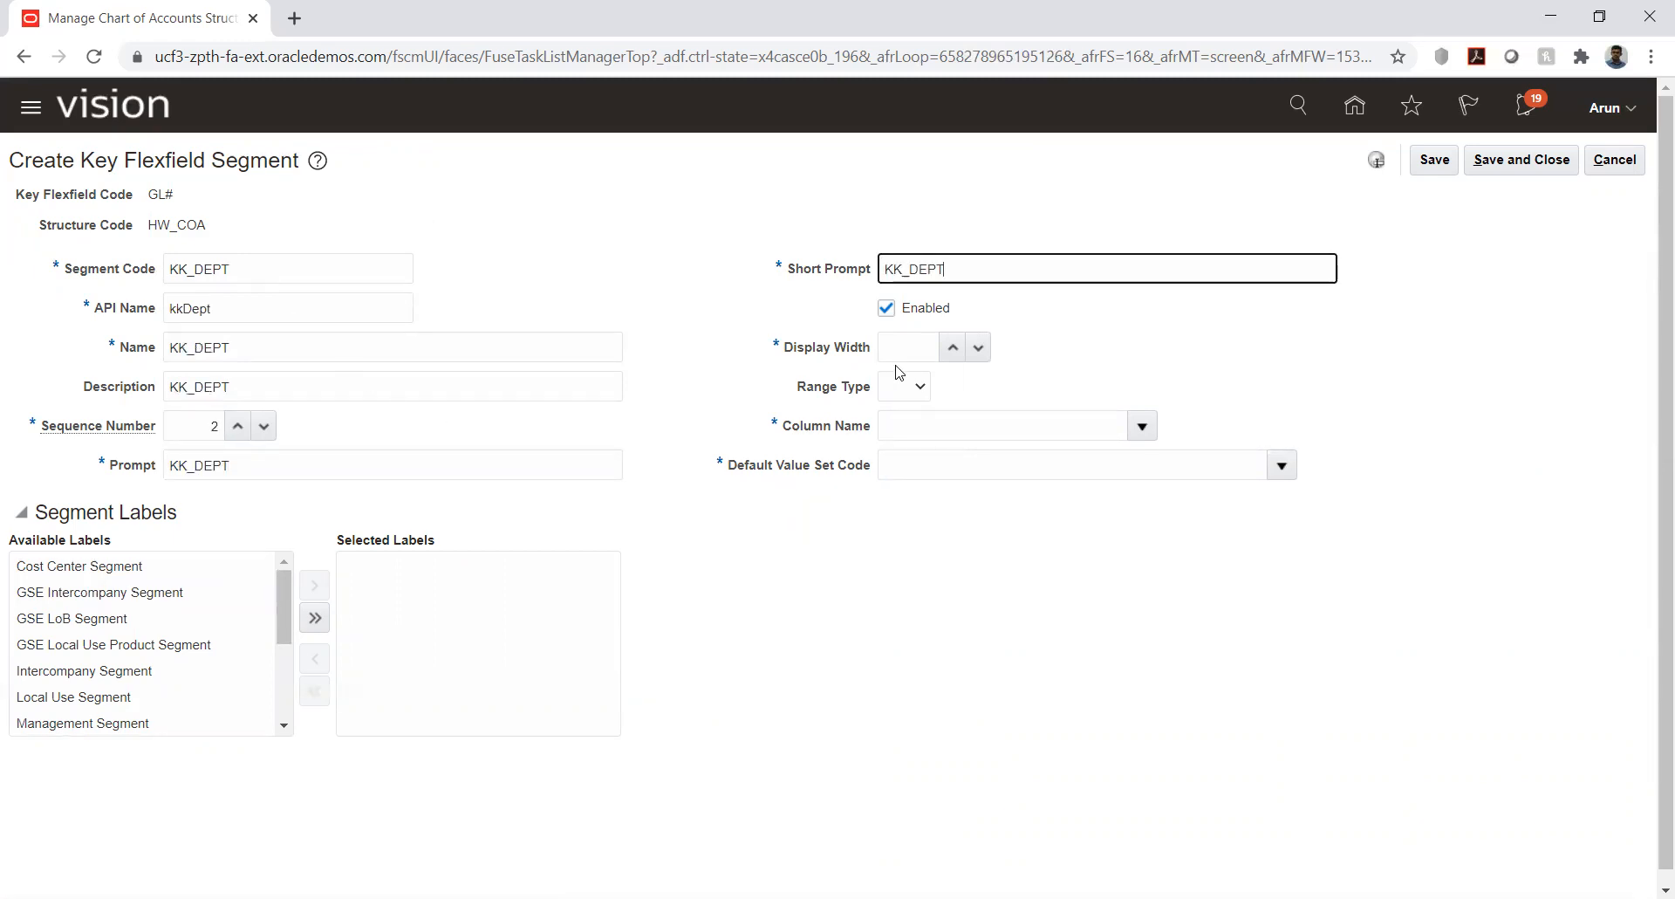
Set the KK_DEPT segment's display width to 6 and its column name to SEGMENT2.
left_click(920, 345)
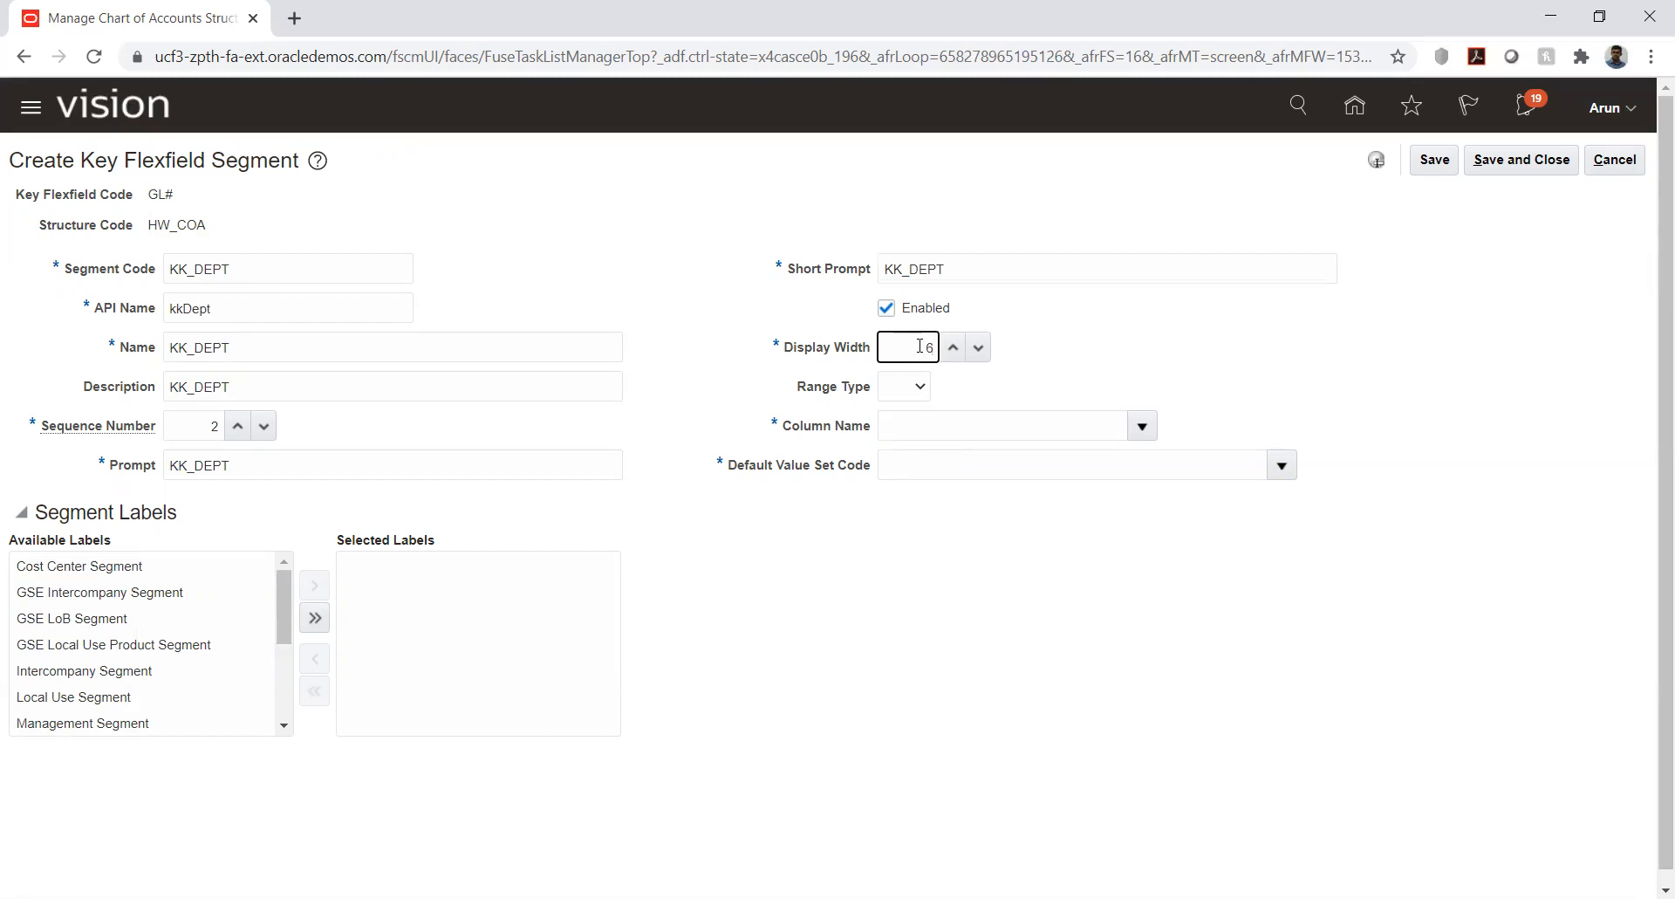
left_click(1142, 425)
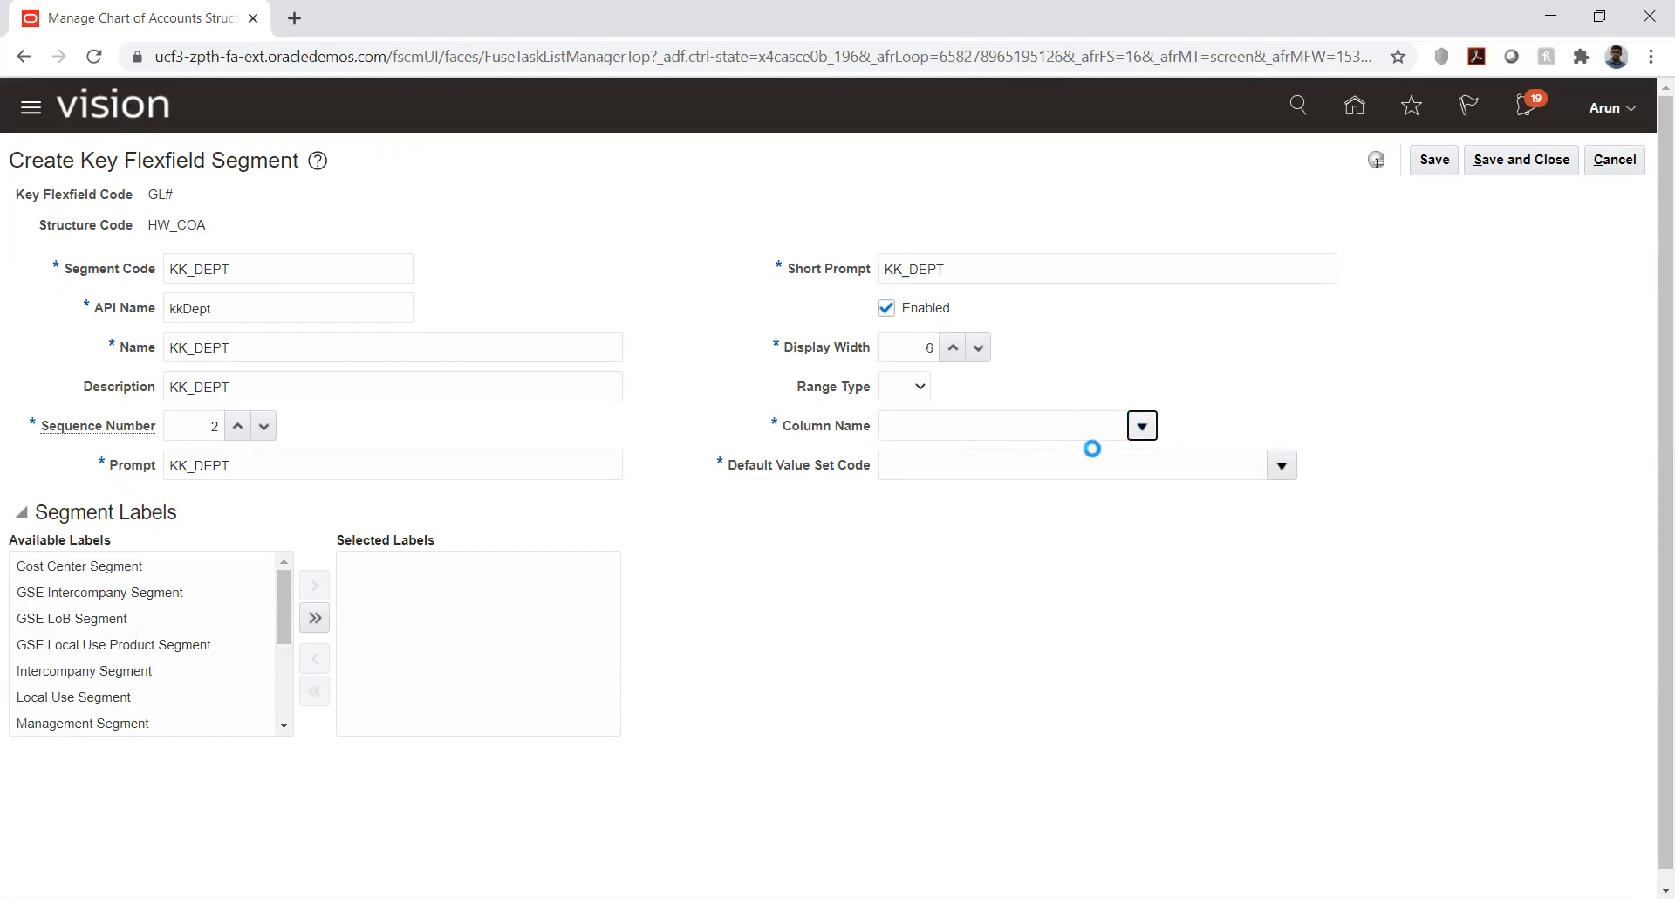
left_click(952, 526)
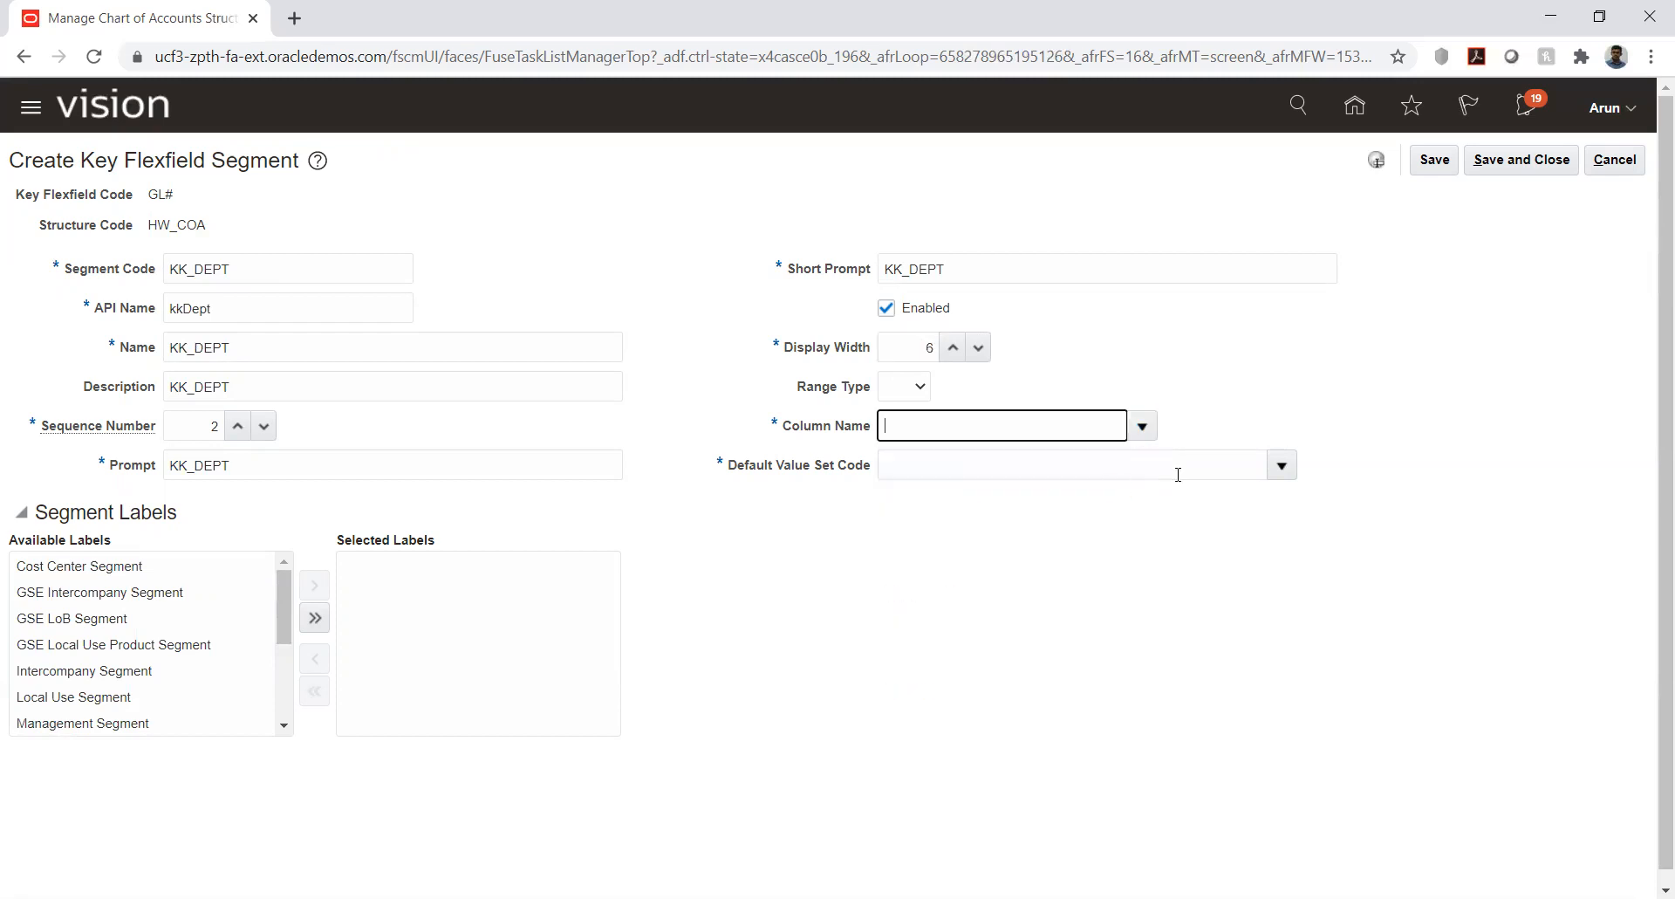
Search for the KK_DEPT value set and assign it as the segment's default value set code.
left_click(1282, 465)
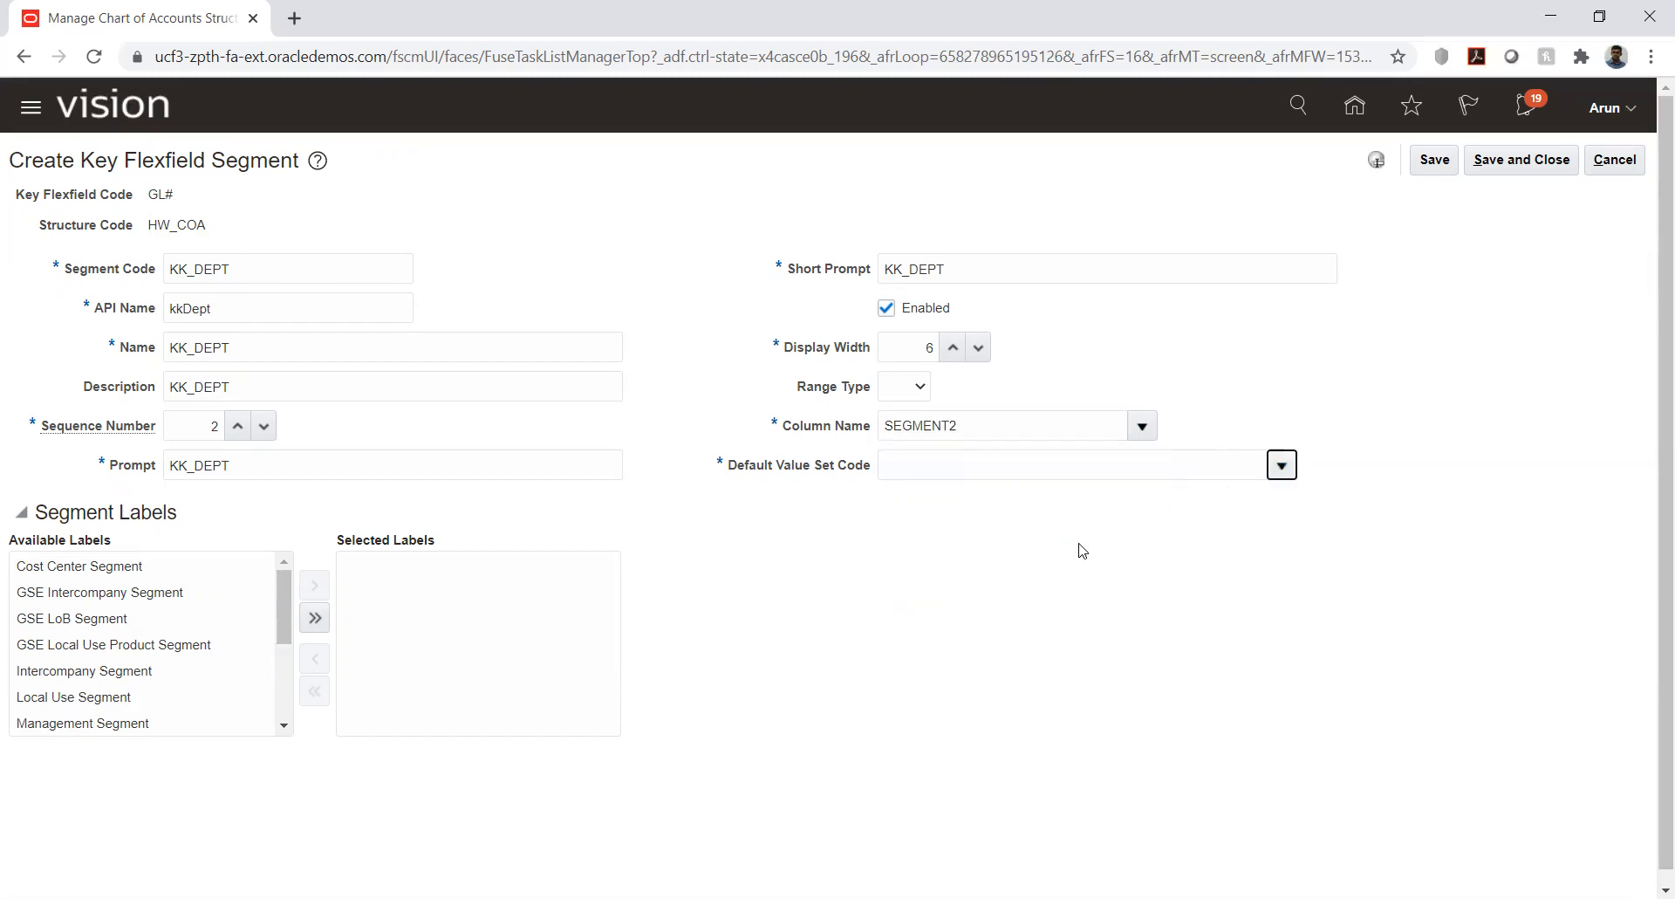
left_click(907, 835)
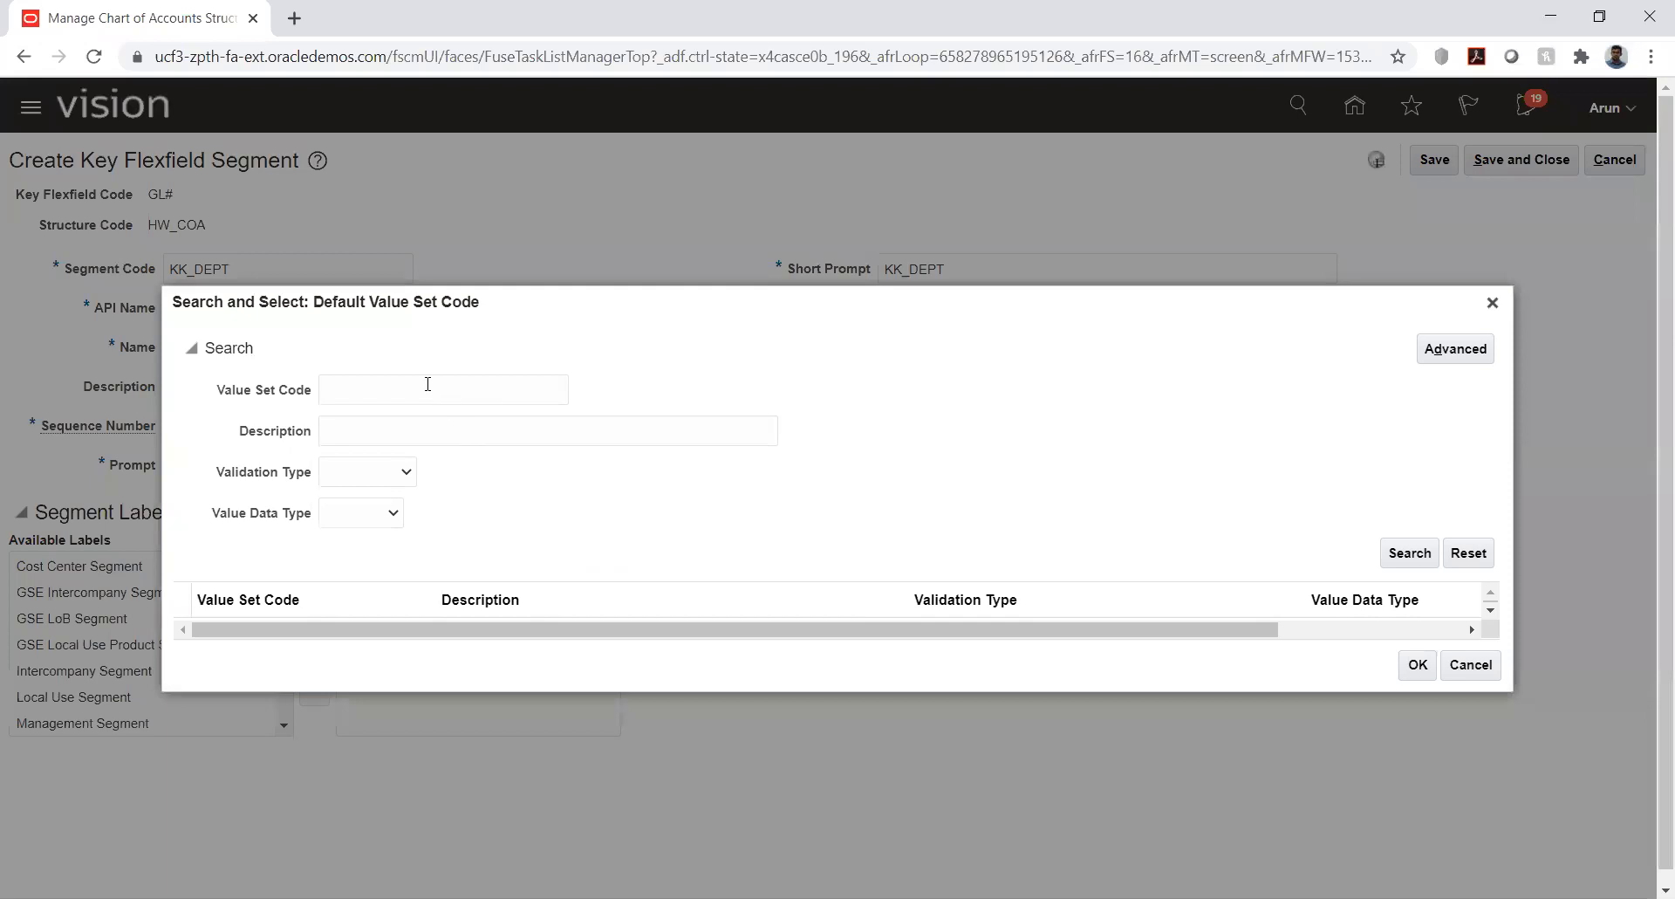
left_click(427, 384)
key("ctrl+v")
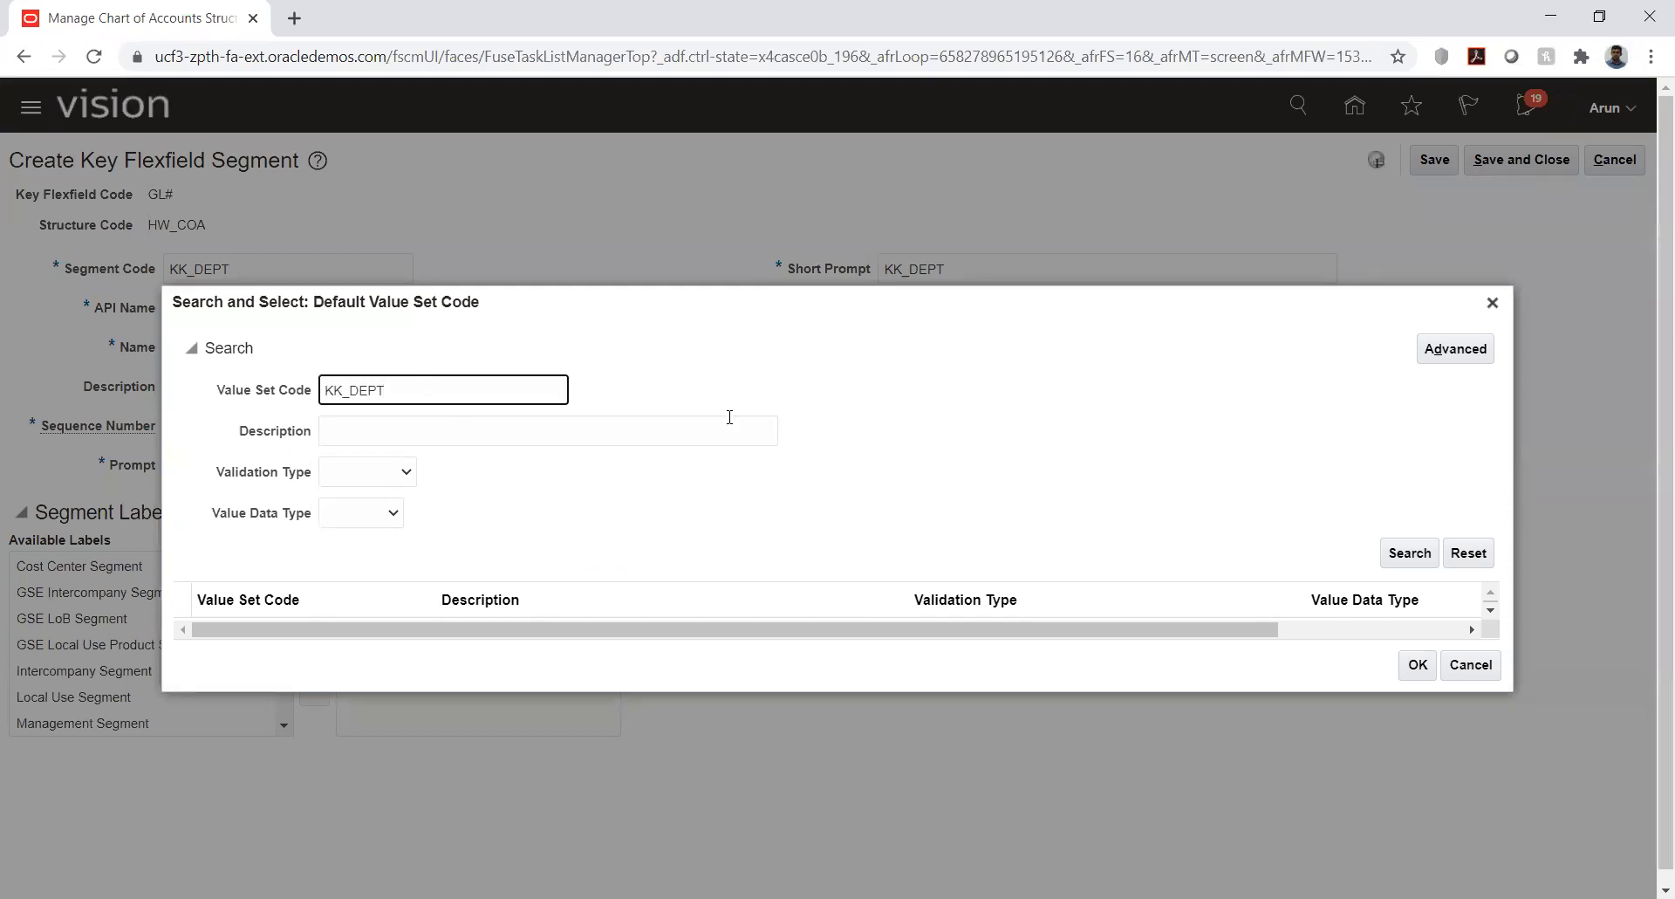
key("Return")
double_click(672, 617)
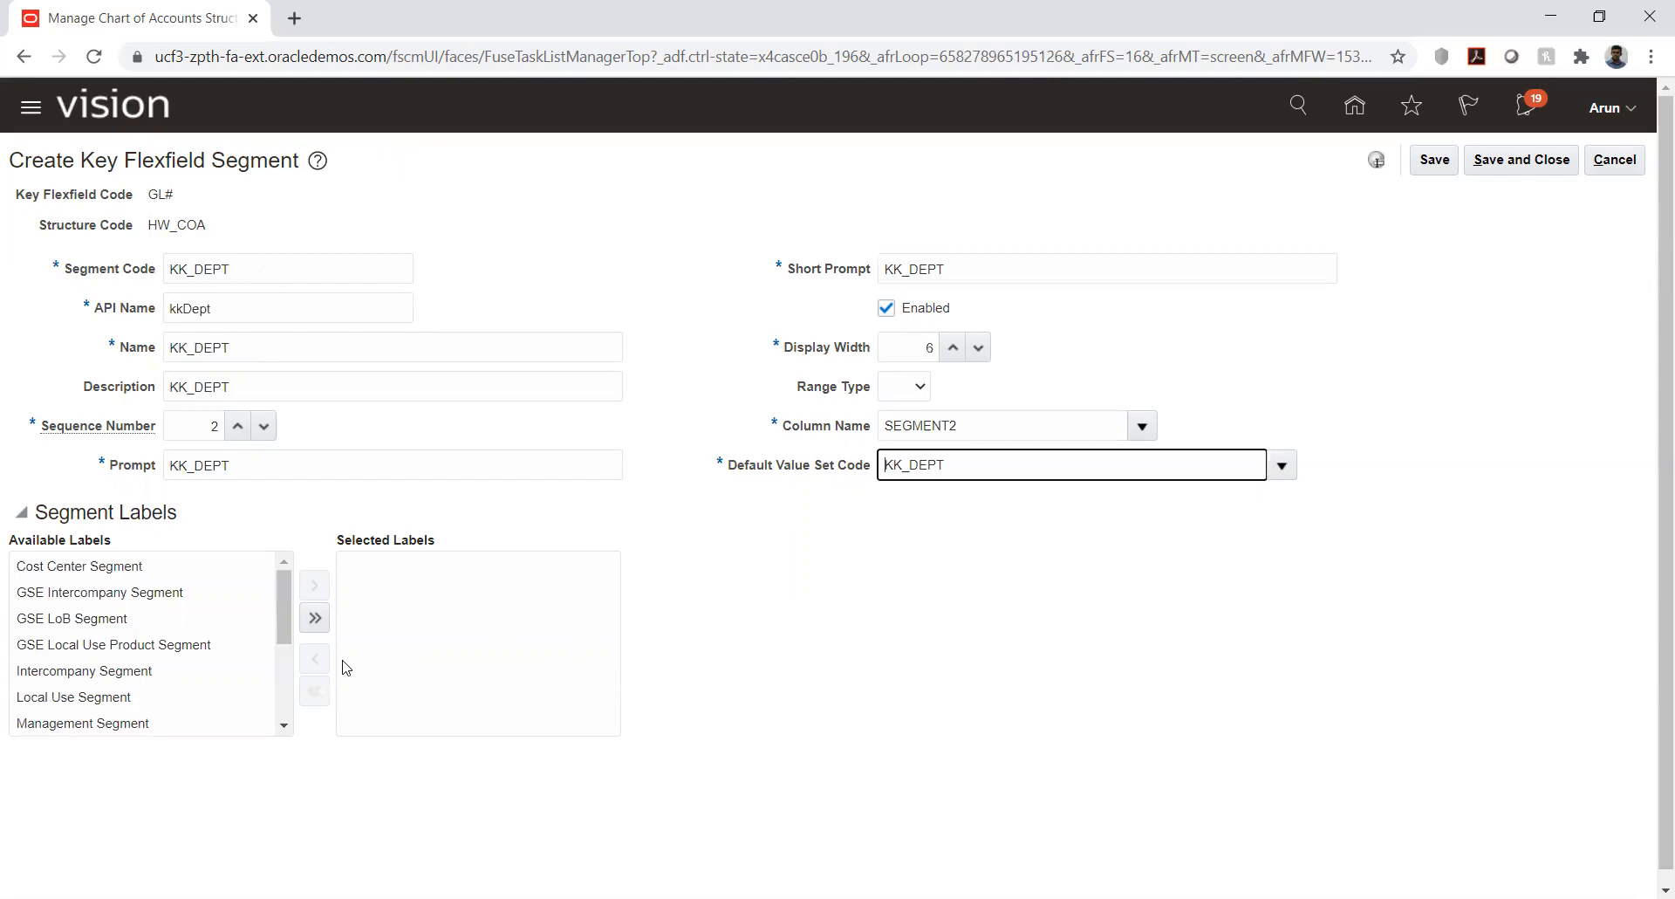
Search the value sets for hw and assign HW_DEPT as the KK_DEPT segment's default value set code.
left_click(1282, 465)
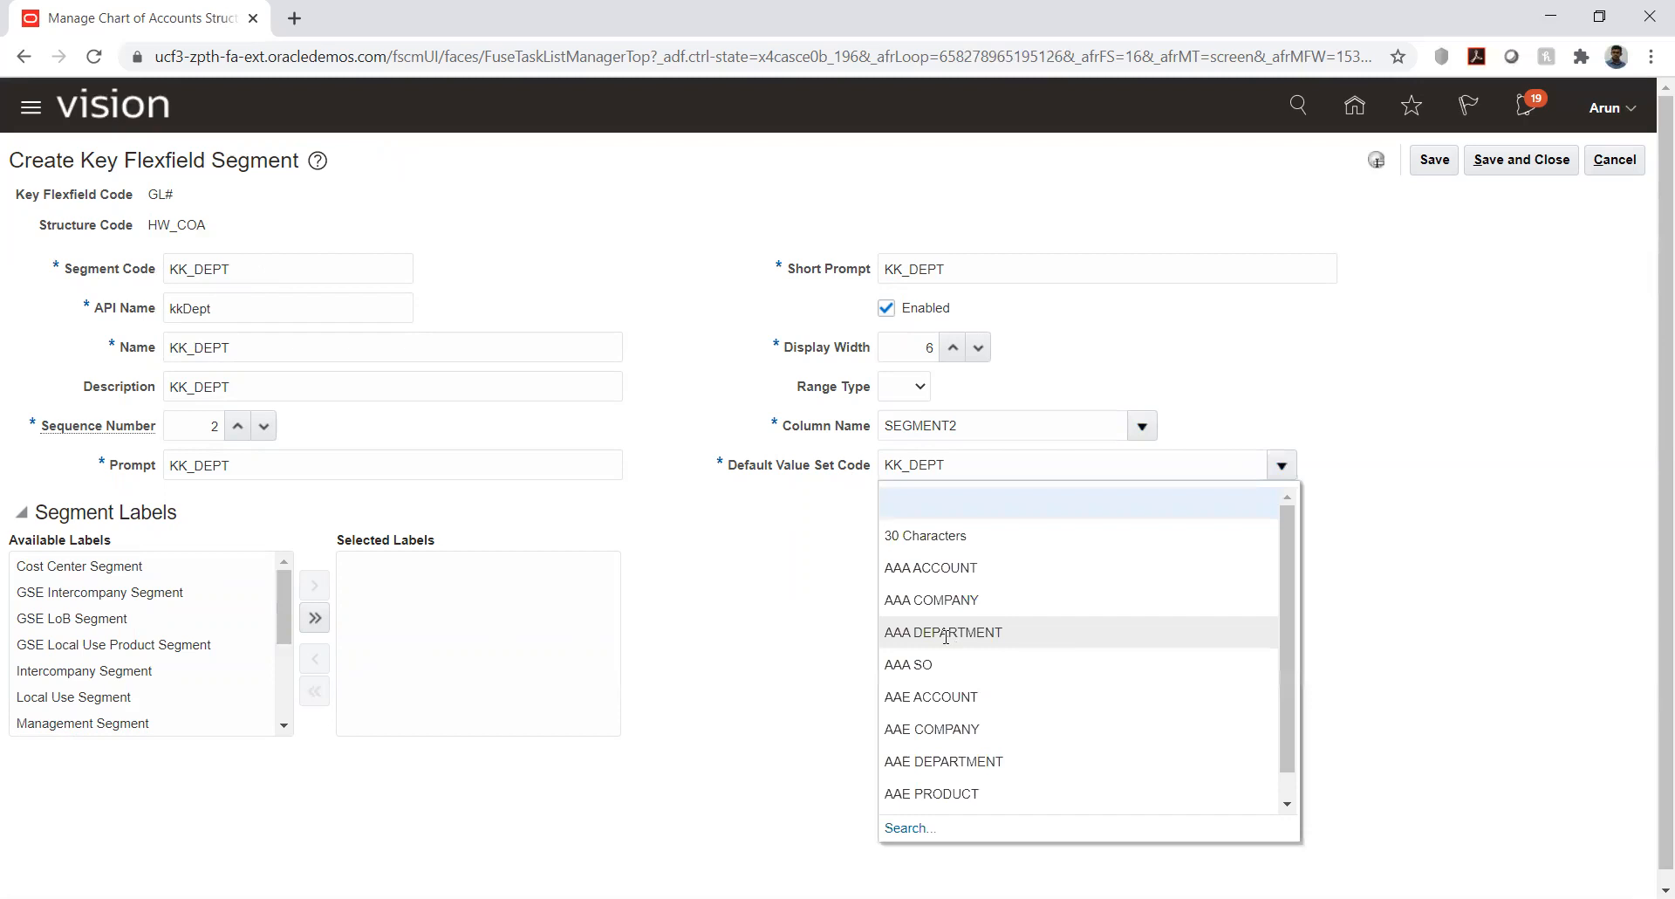
left_click(908, 829)
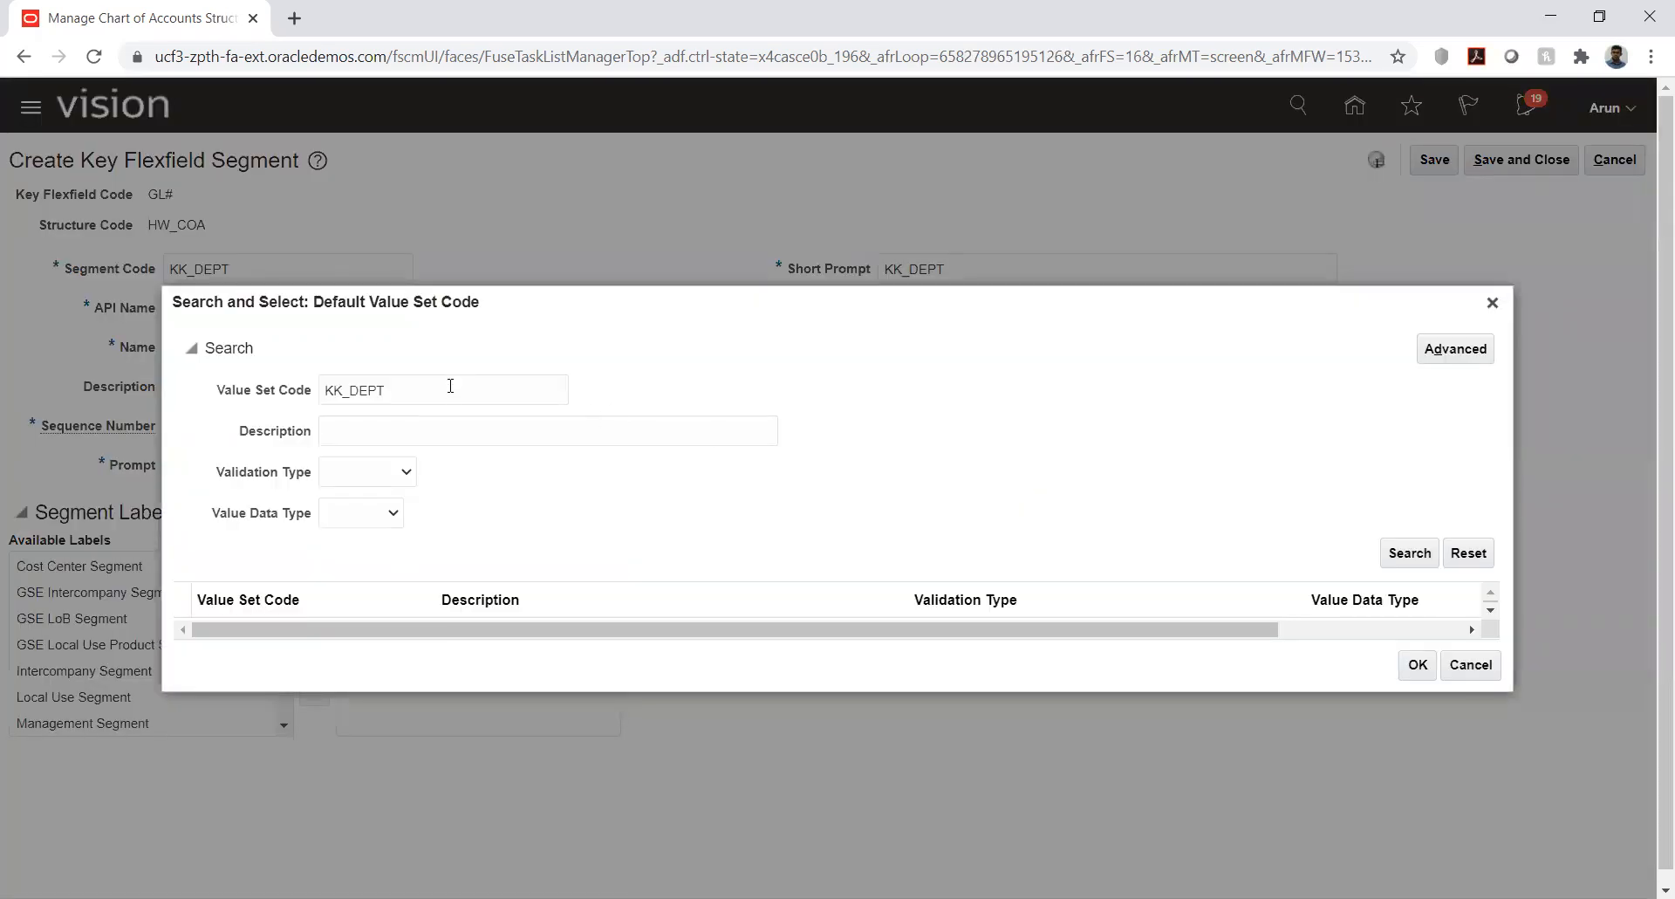
double_click(450, 386)
type("hw")
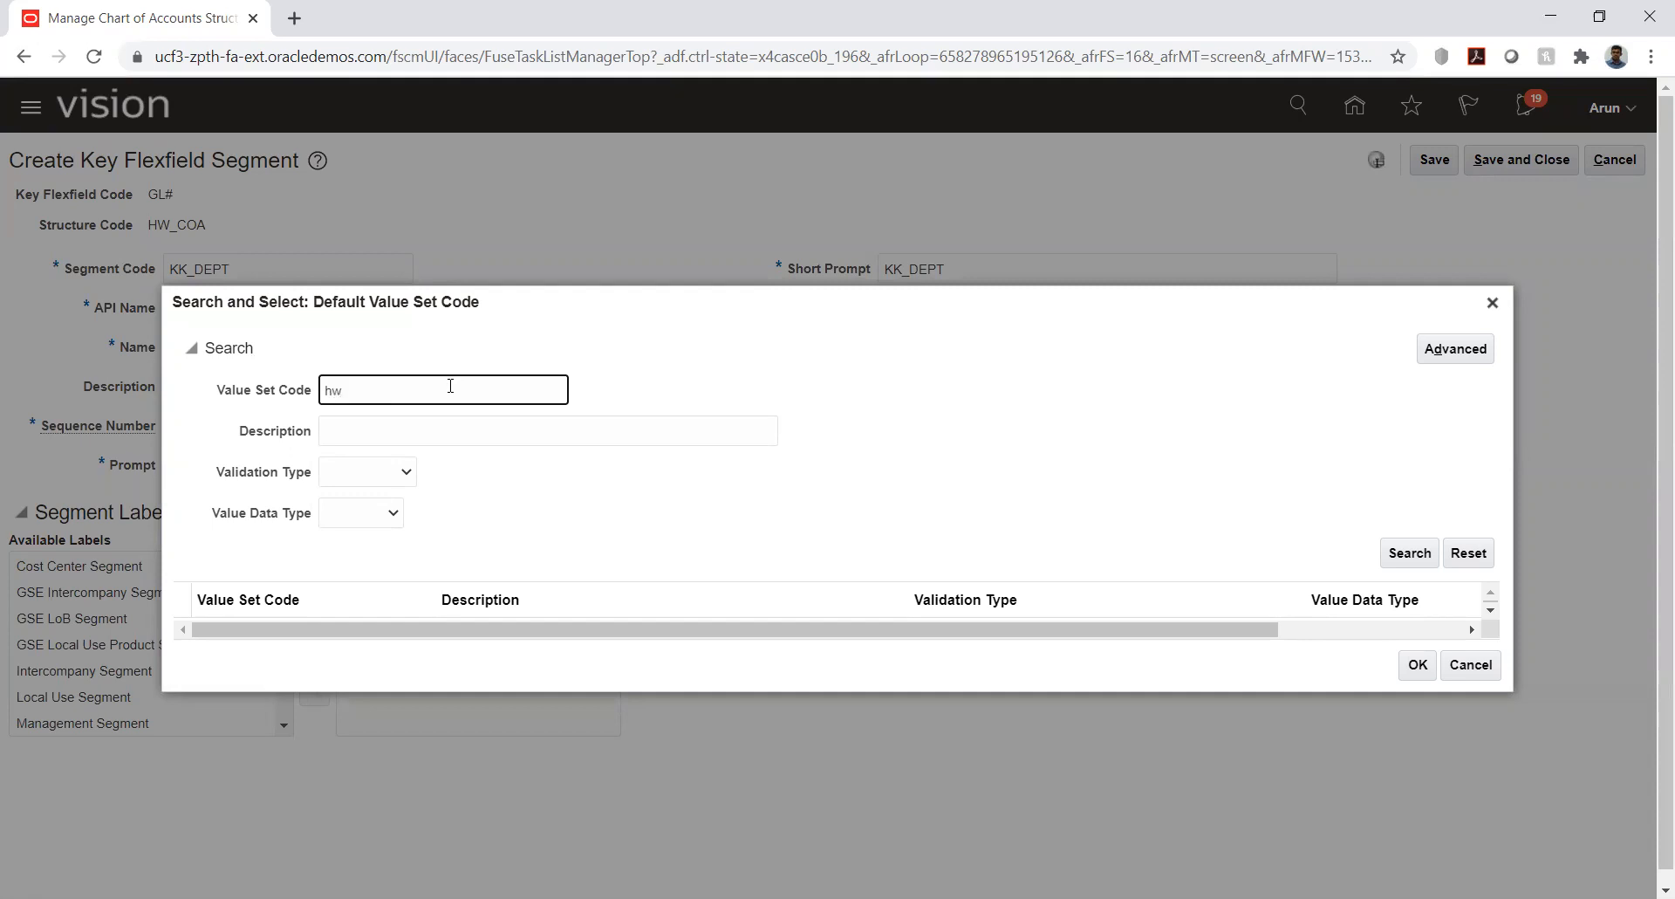
key("Return")
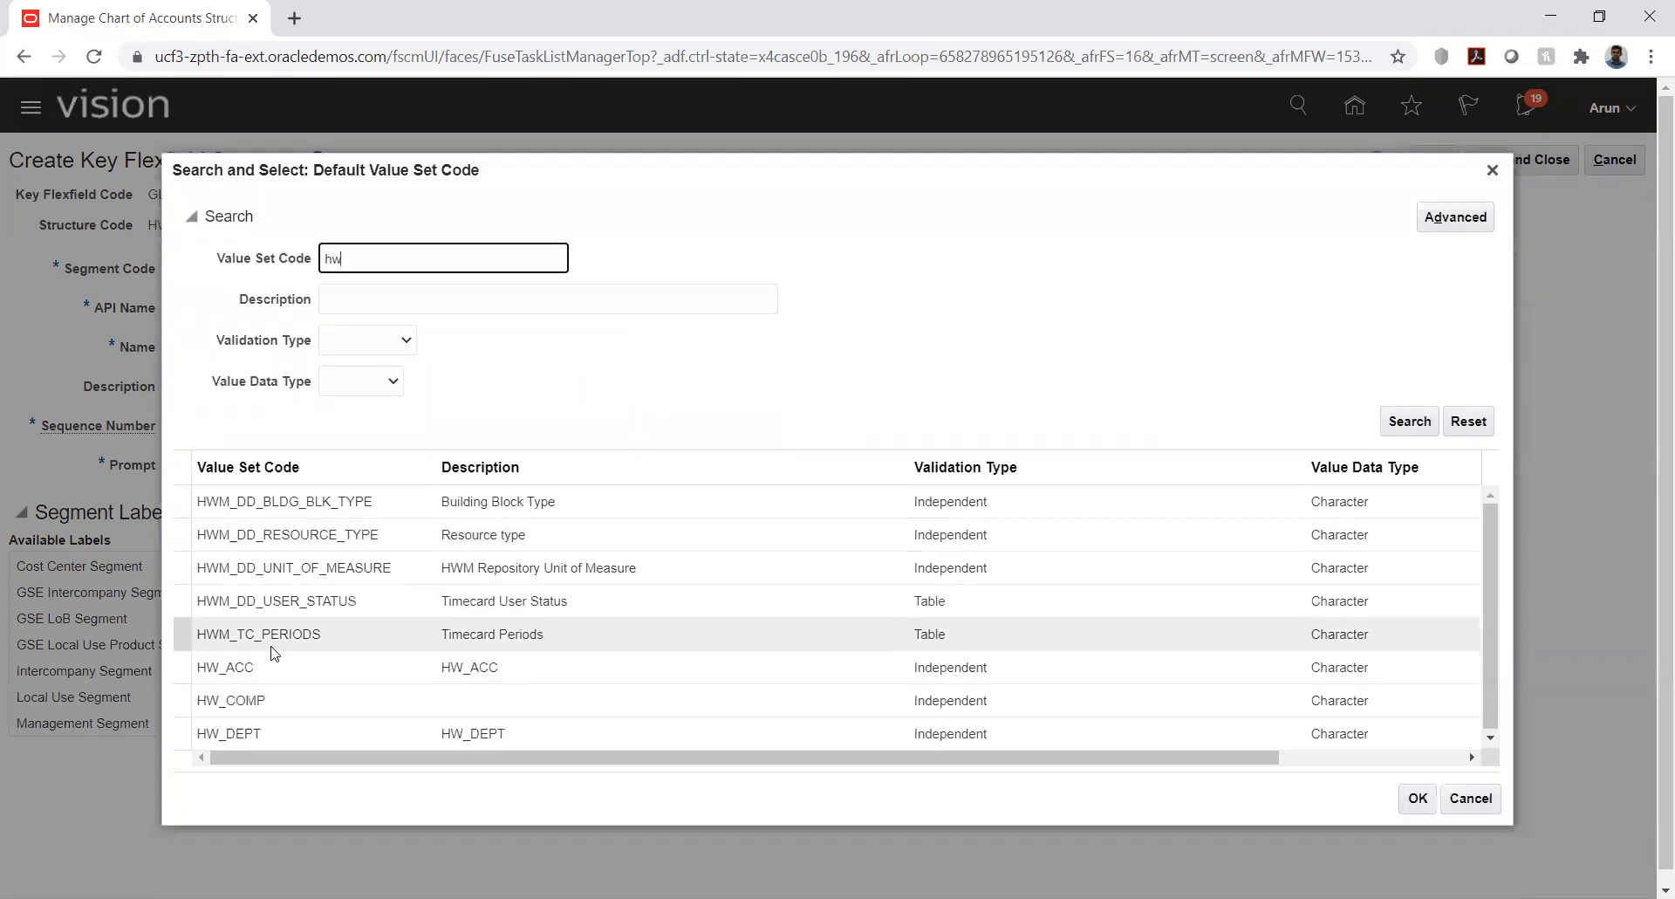
left_click(259, 731)
double_click(259, 731)
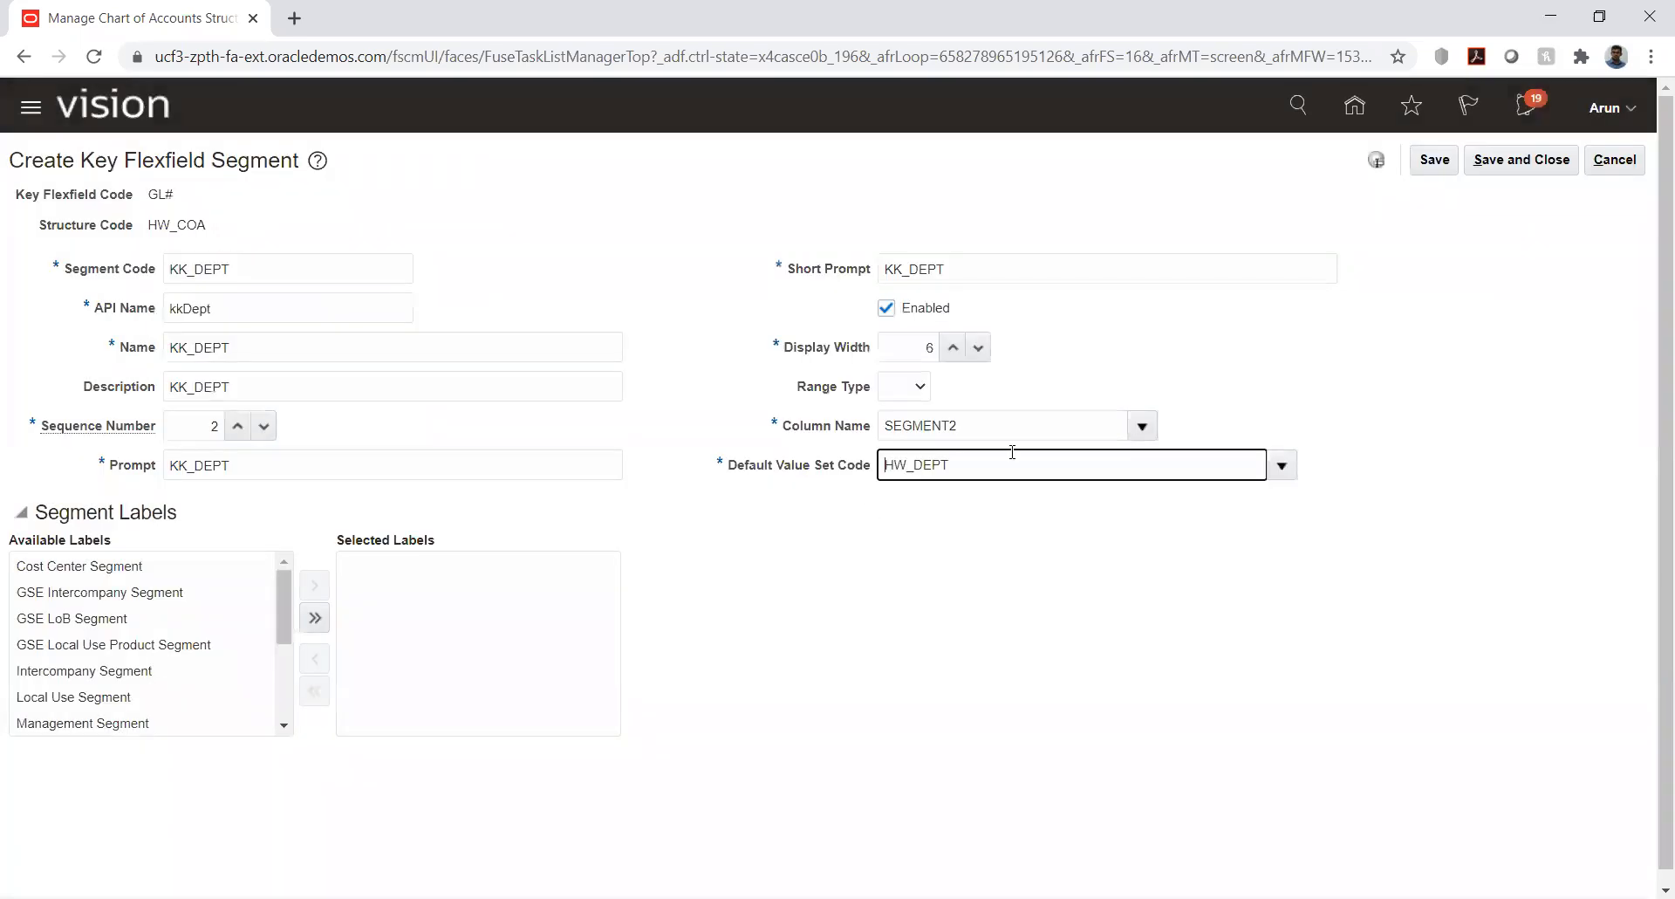
Assign the Cost Center Segment label to the KK_DEPT segment, then save and close the segment.
left_click(284, 728)
left_click(285, 728)
left_click(283, 562)
left_click(284, 562)
left_click(219, 567)
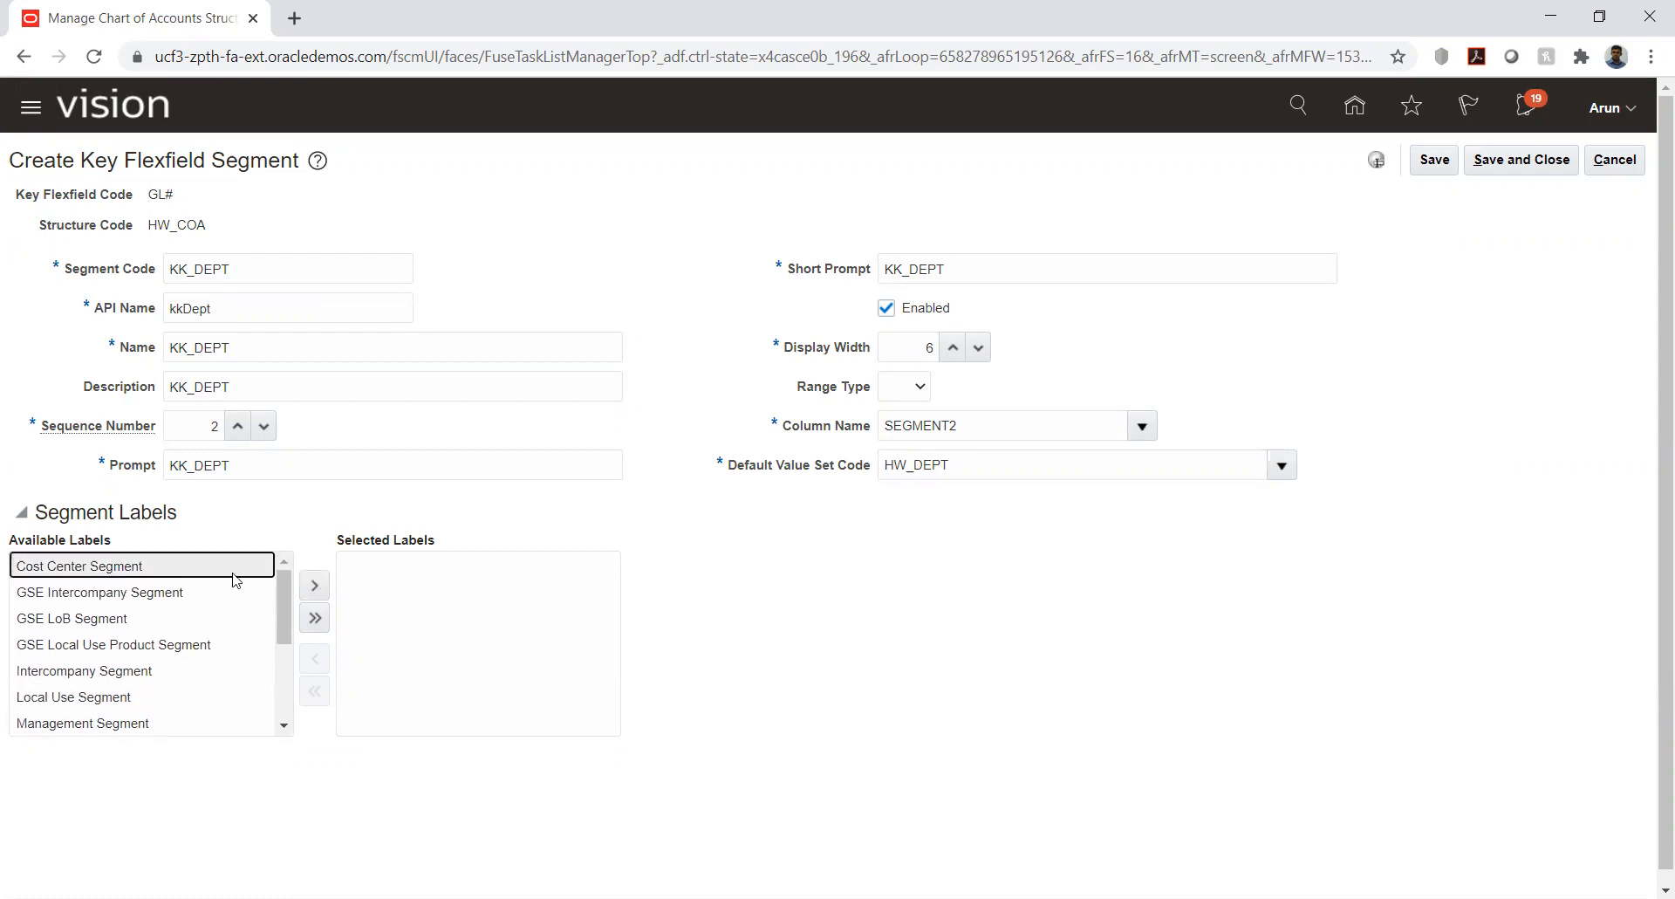
left_click(315, 584)
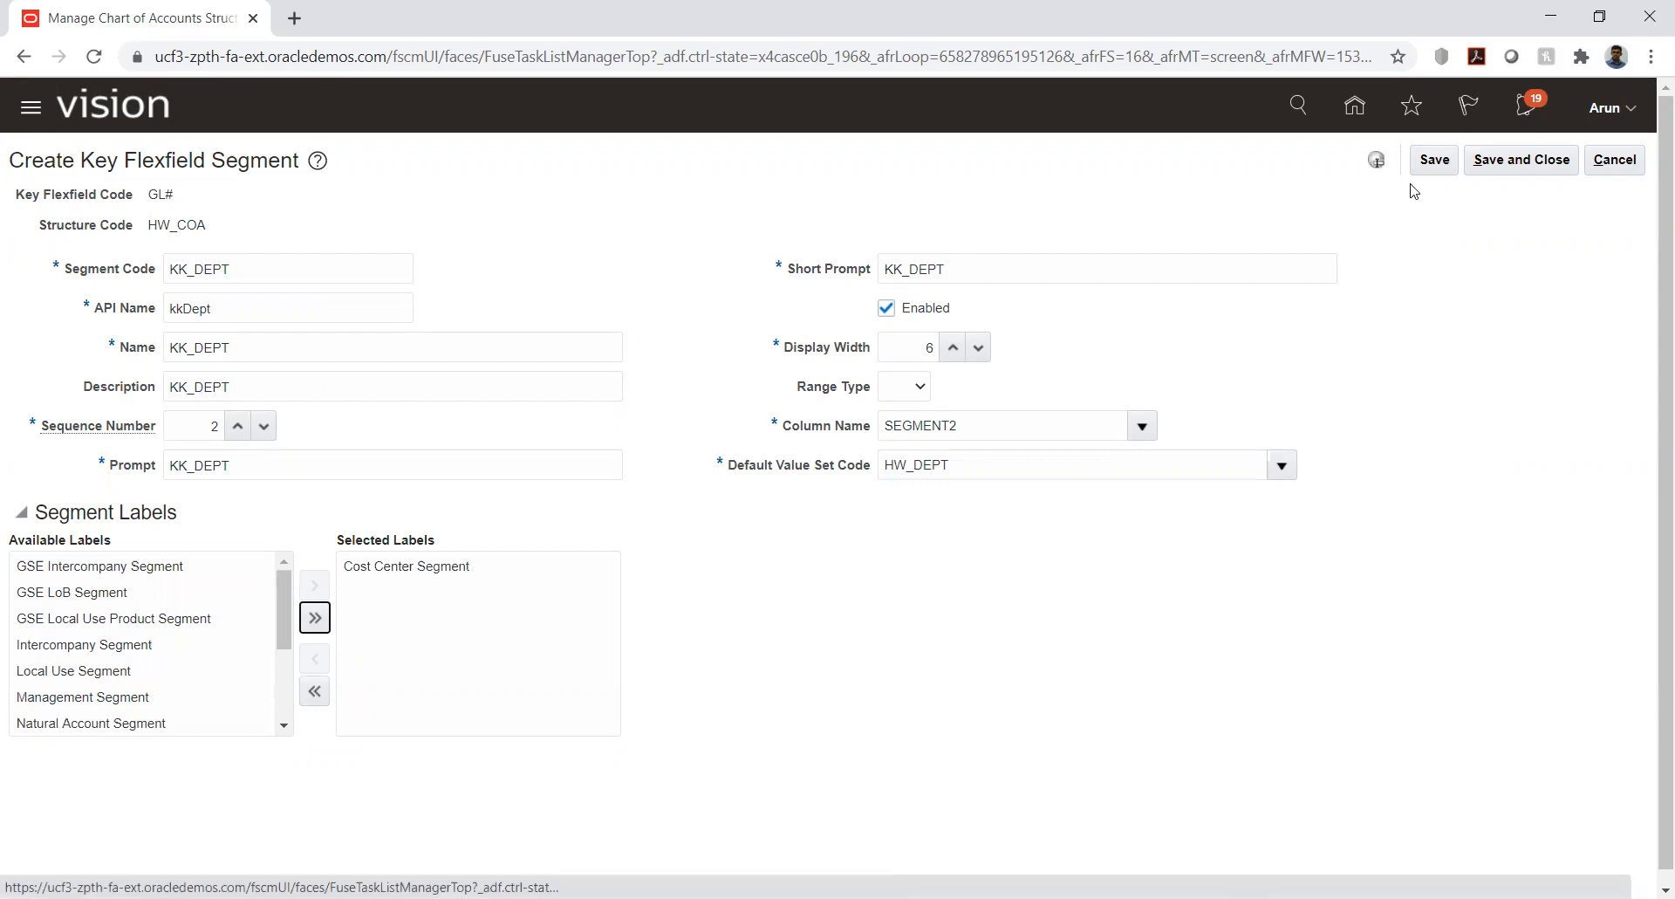
left_click(1434, 165)
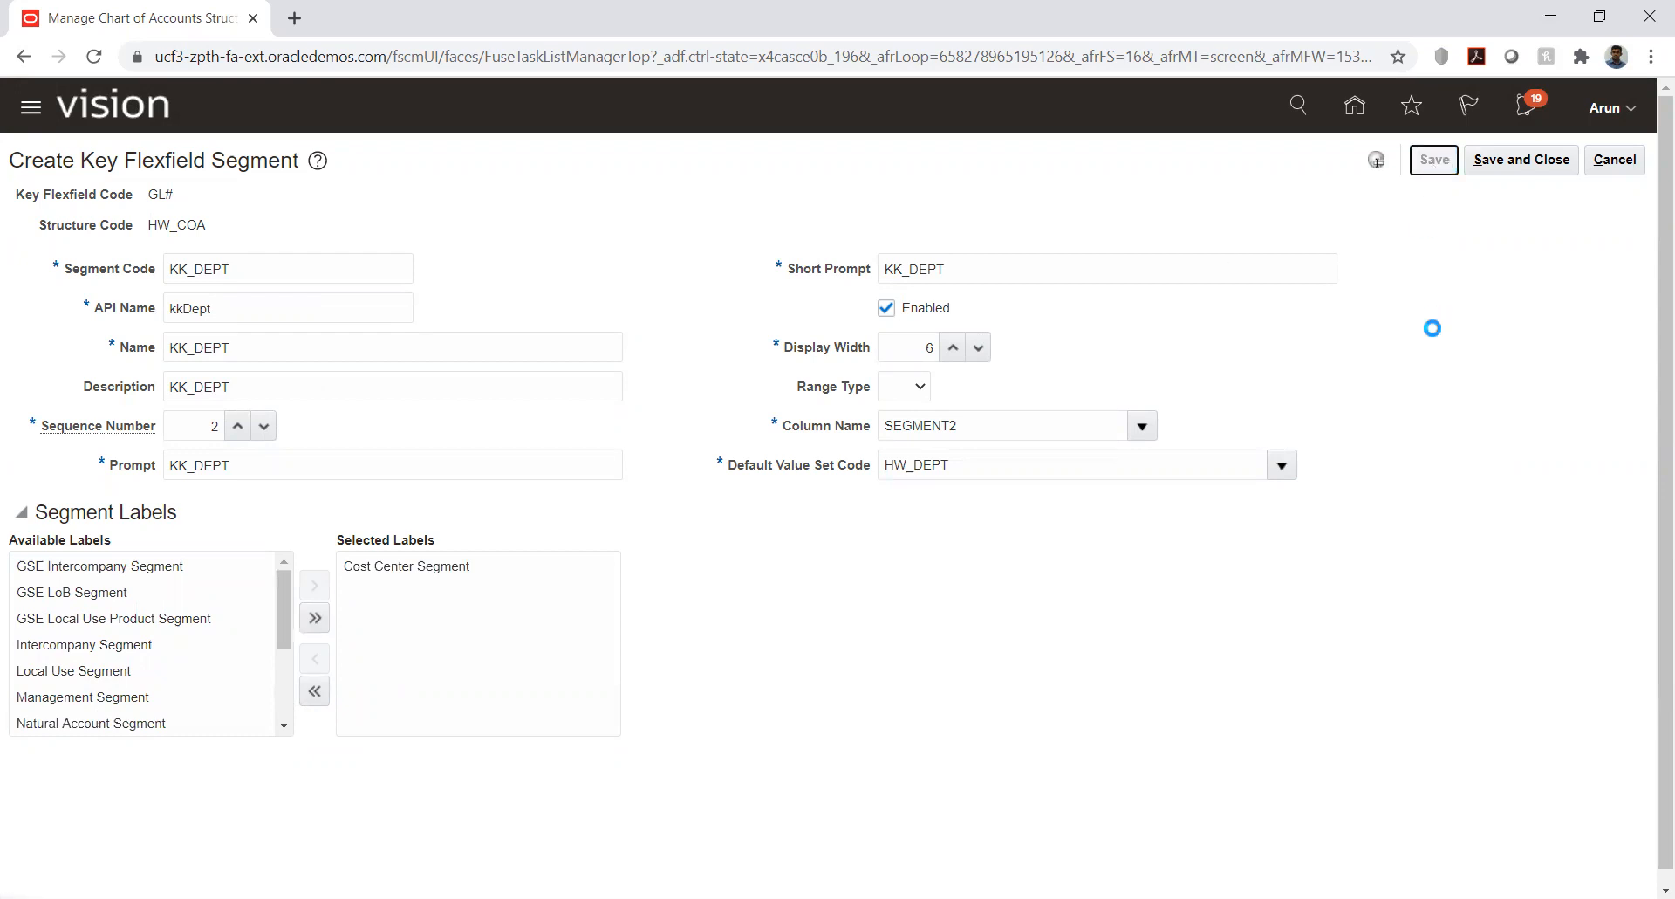
left_click(1505, 166)
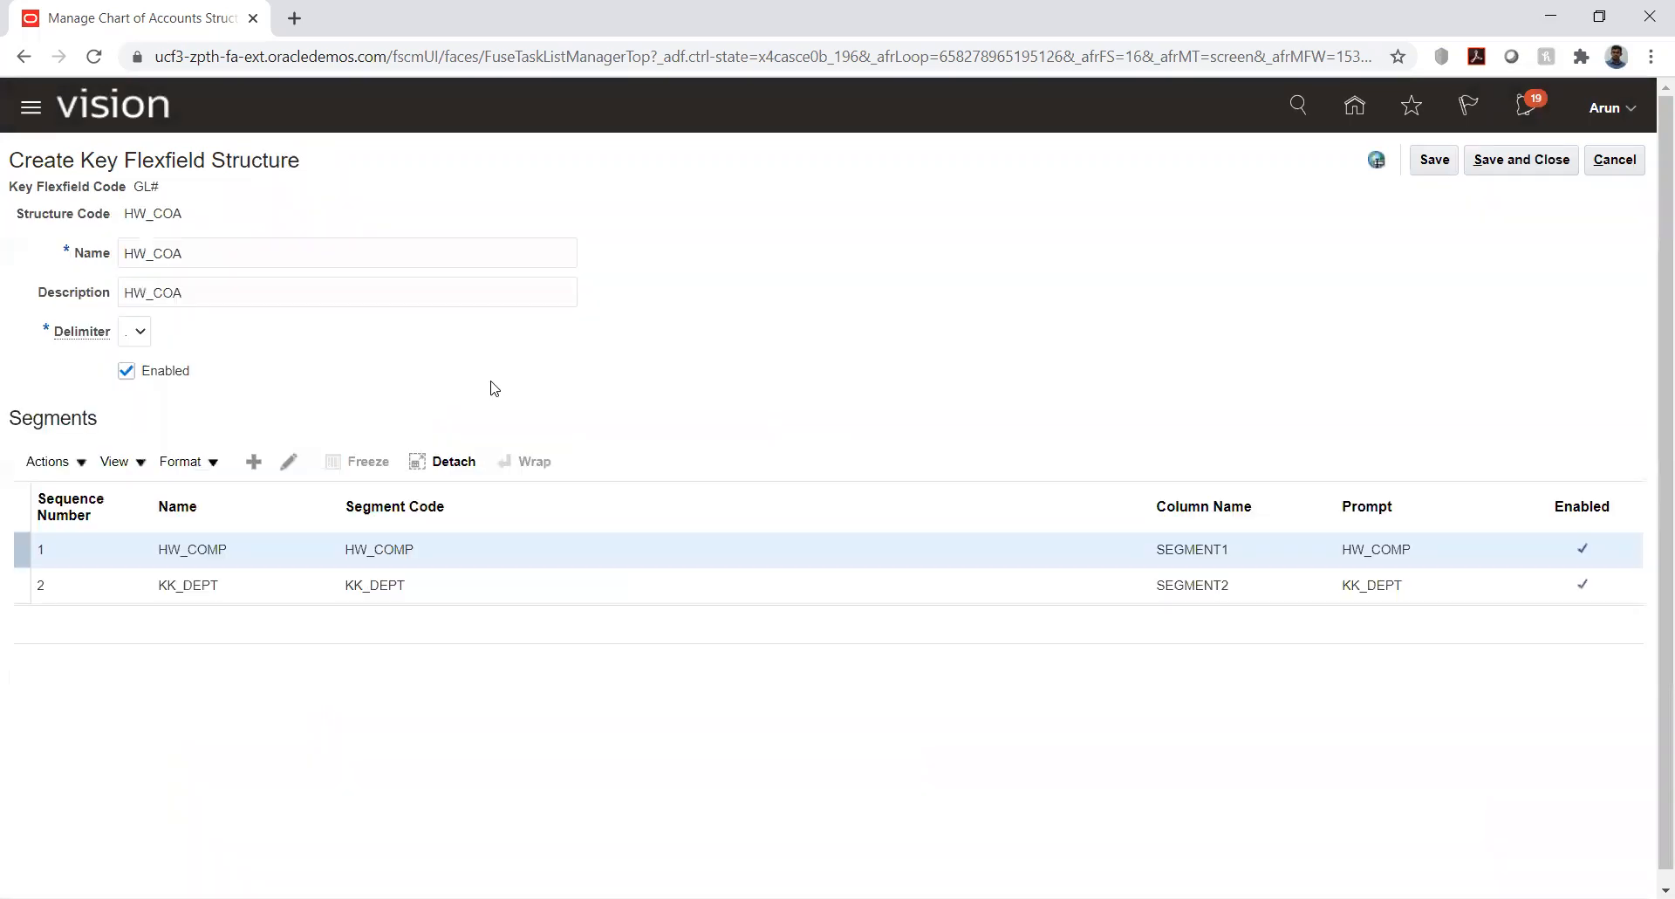
Add a third segment to the HW_COA structure with HW_ACC as its segment code, name and description.
left_click(254, 464)
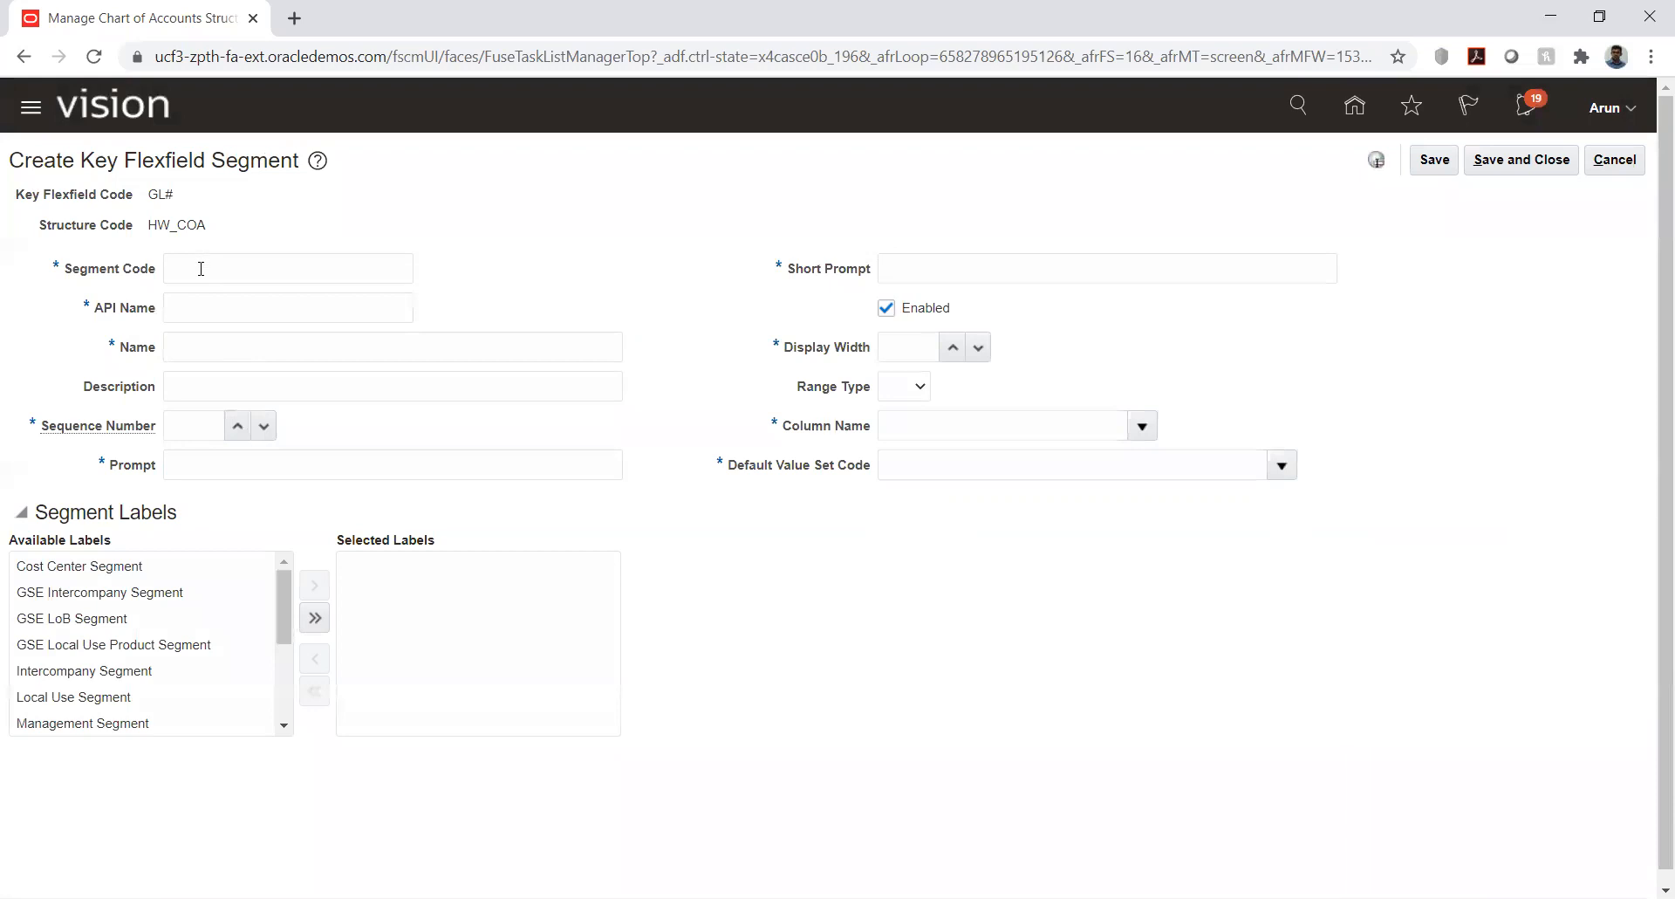
left_click(201, 269)
type("HW")
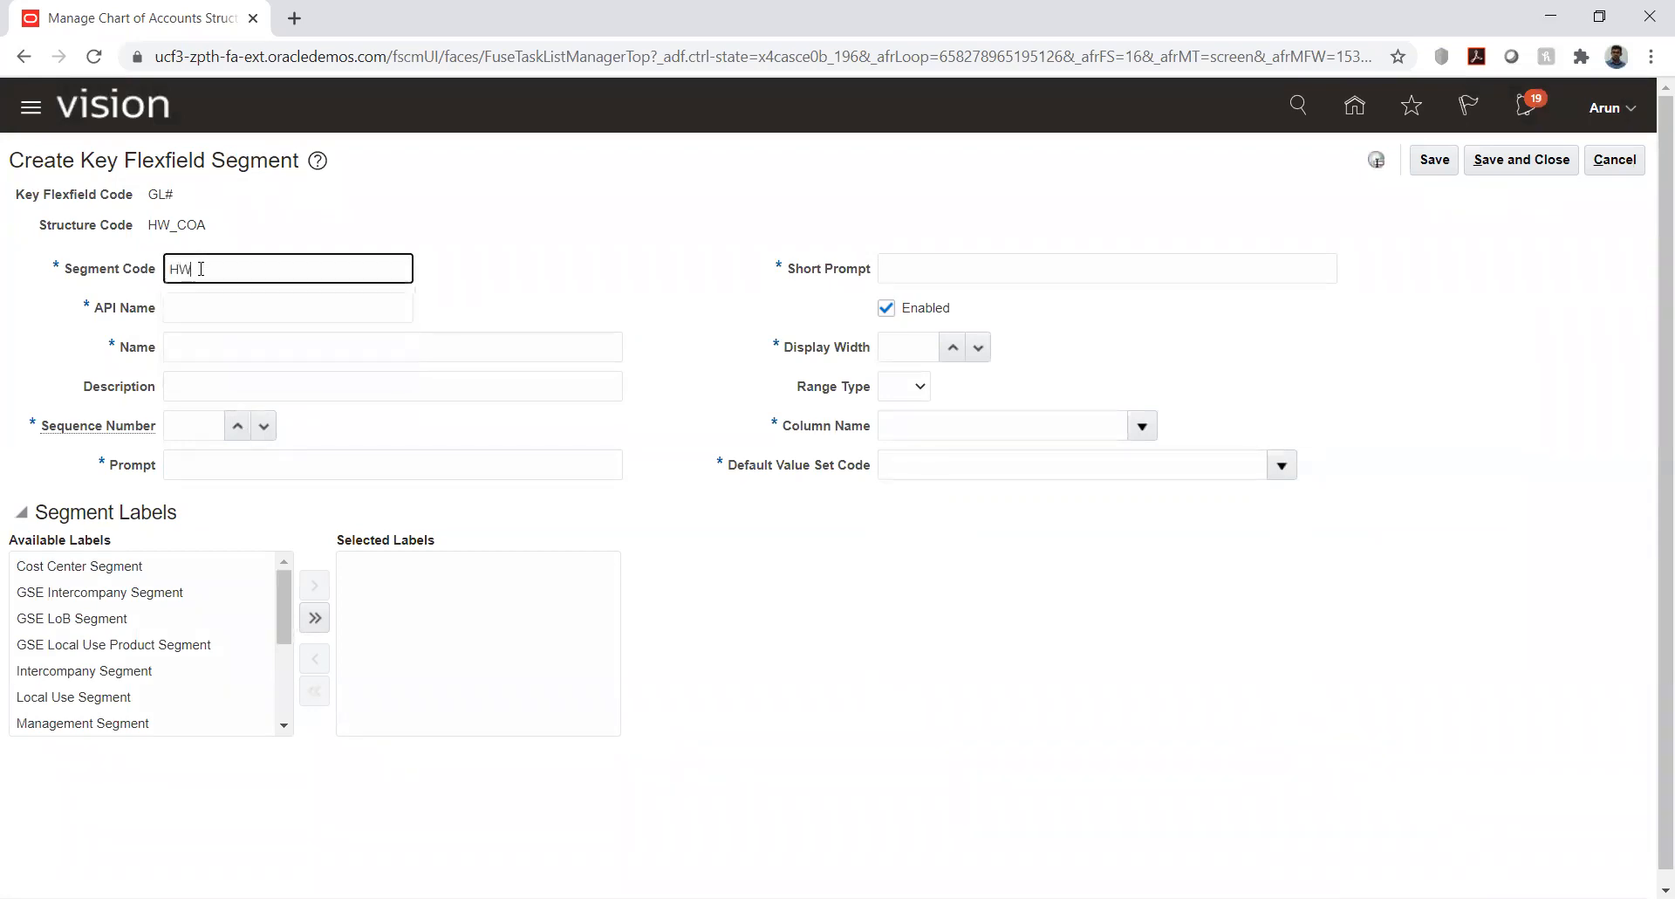
type("_ACC")
key("ctrl+a")
key("ctrl+c")
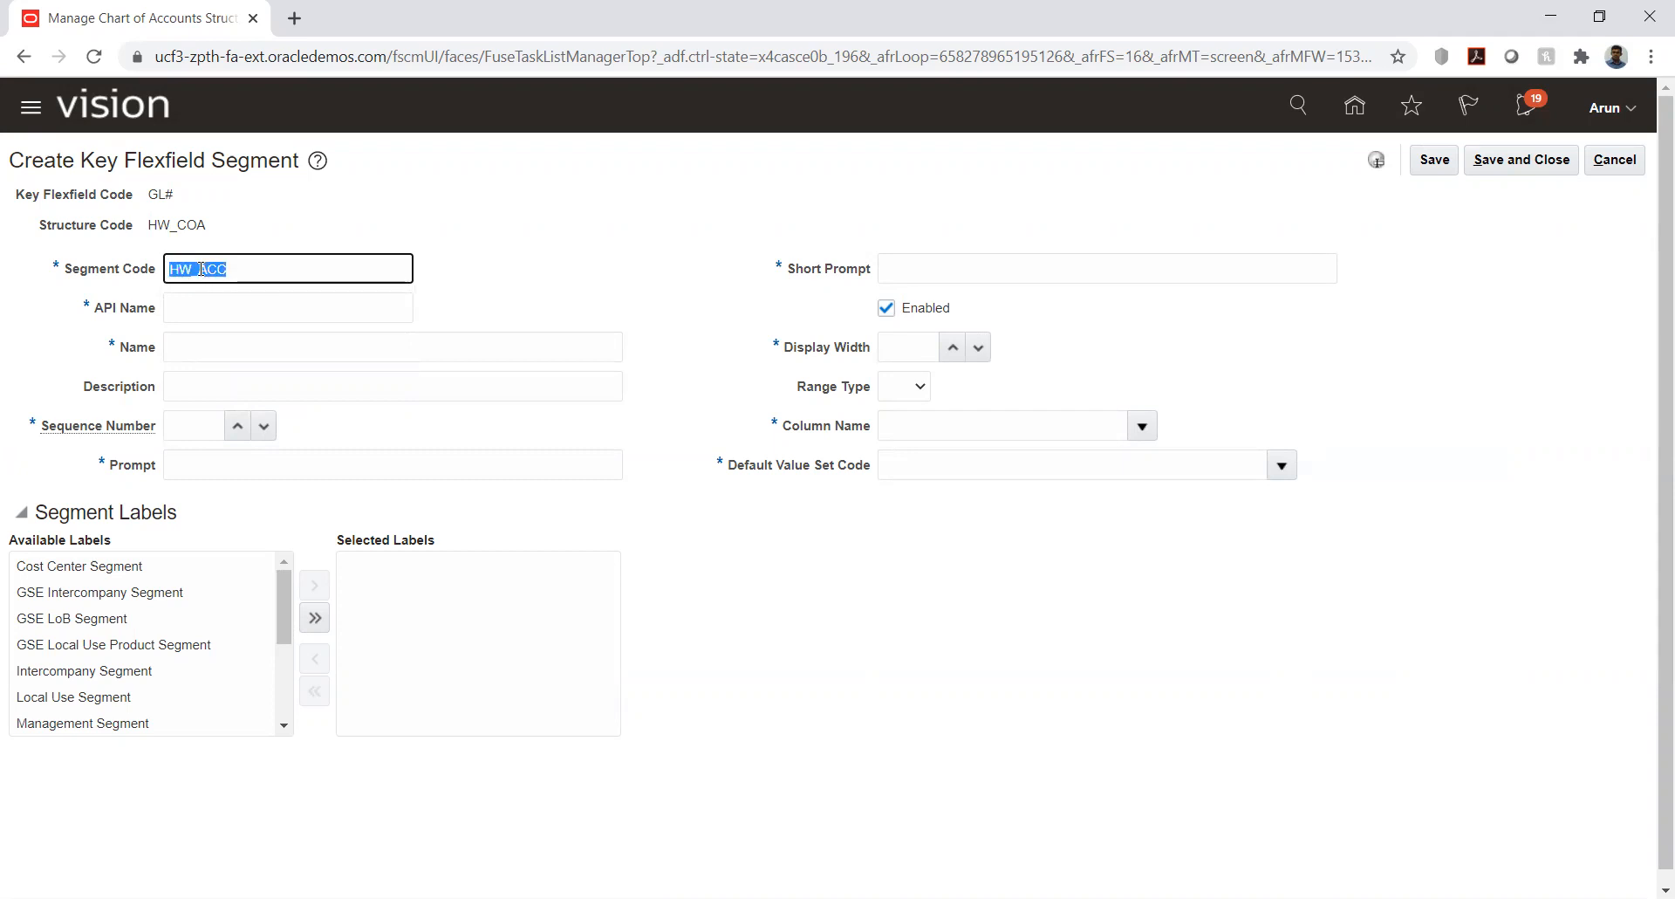
key("Tab")
key("Tab")
key("ctrl+v")
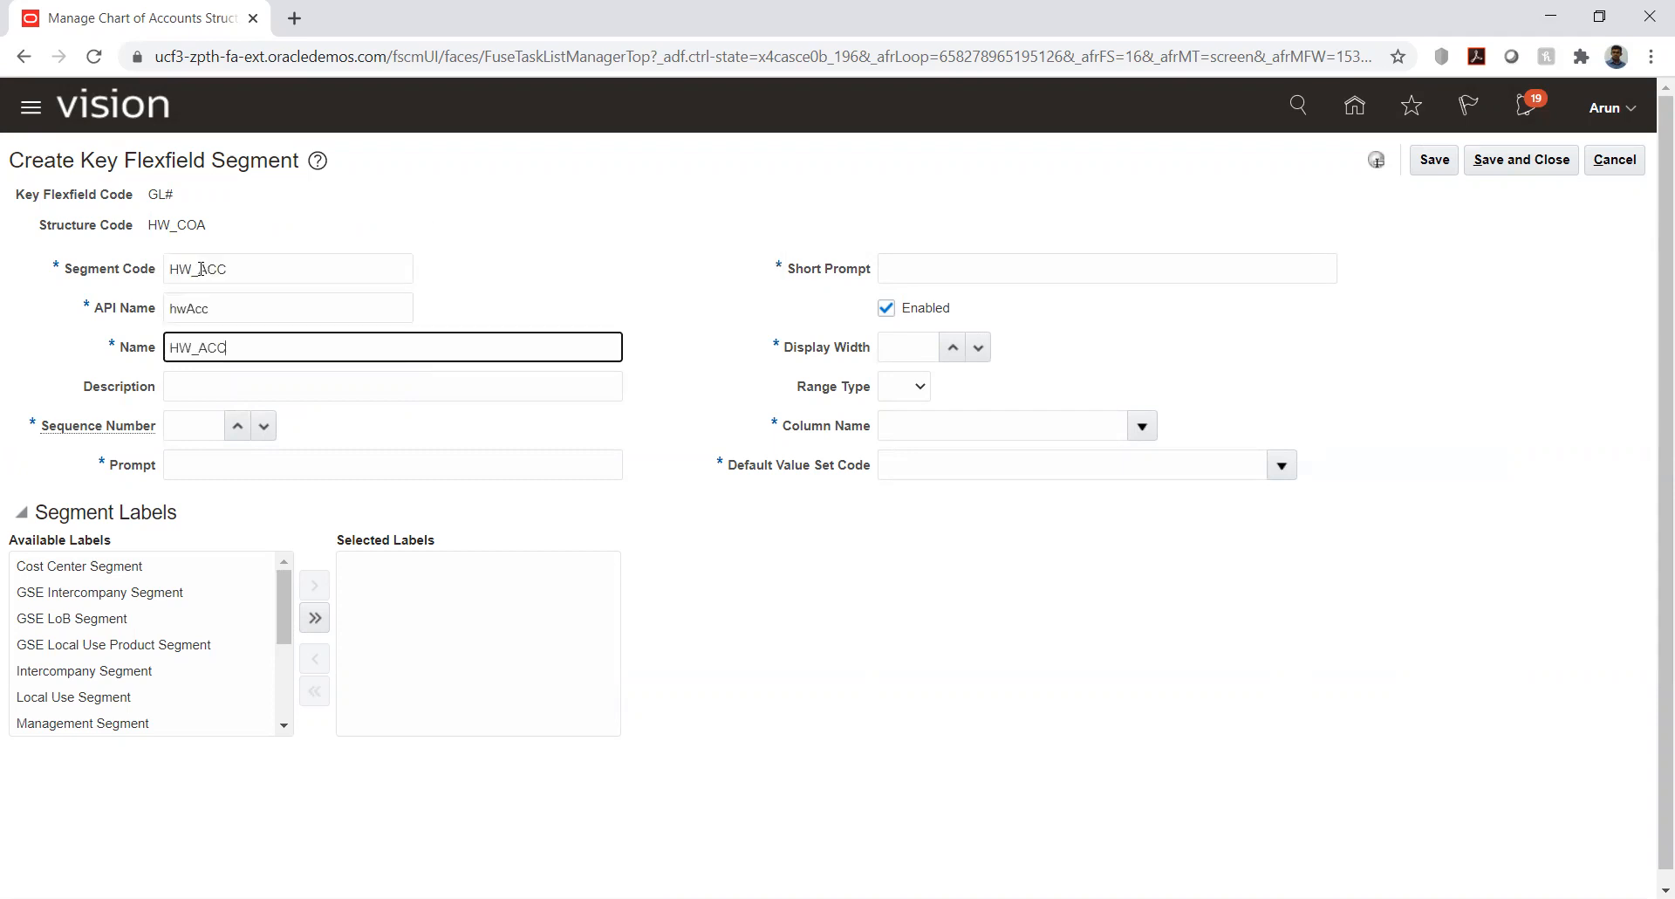
key("Tab")
key("ctrl+v")
key("Tab")
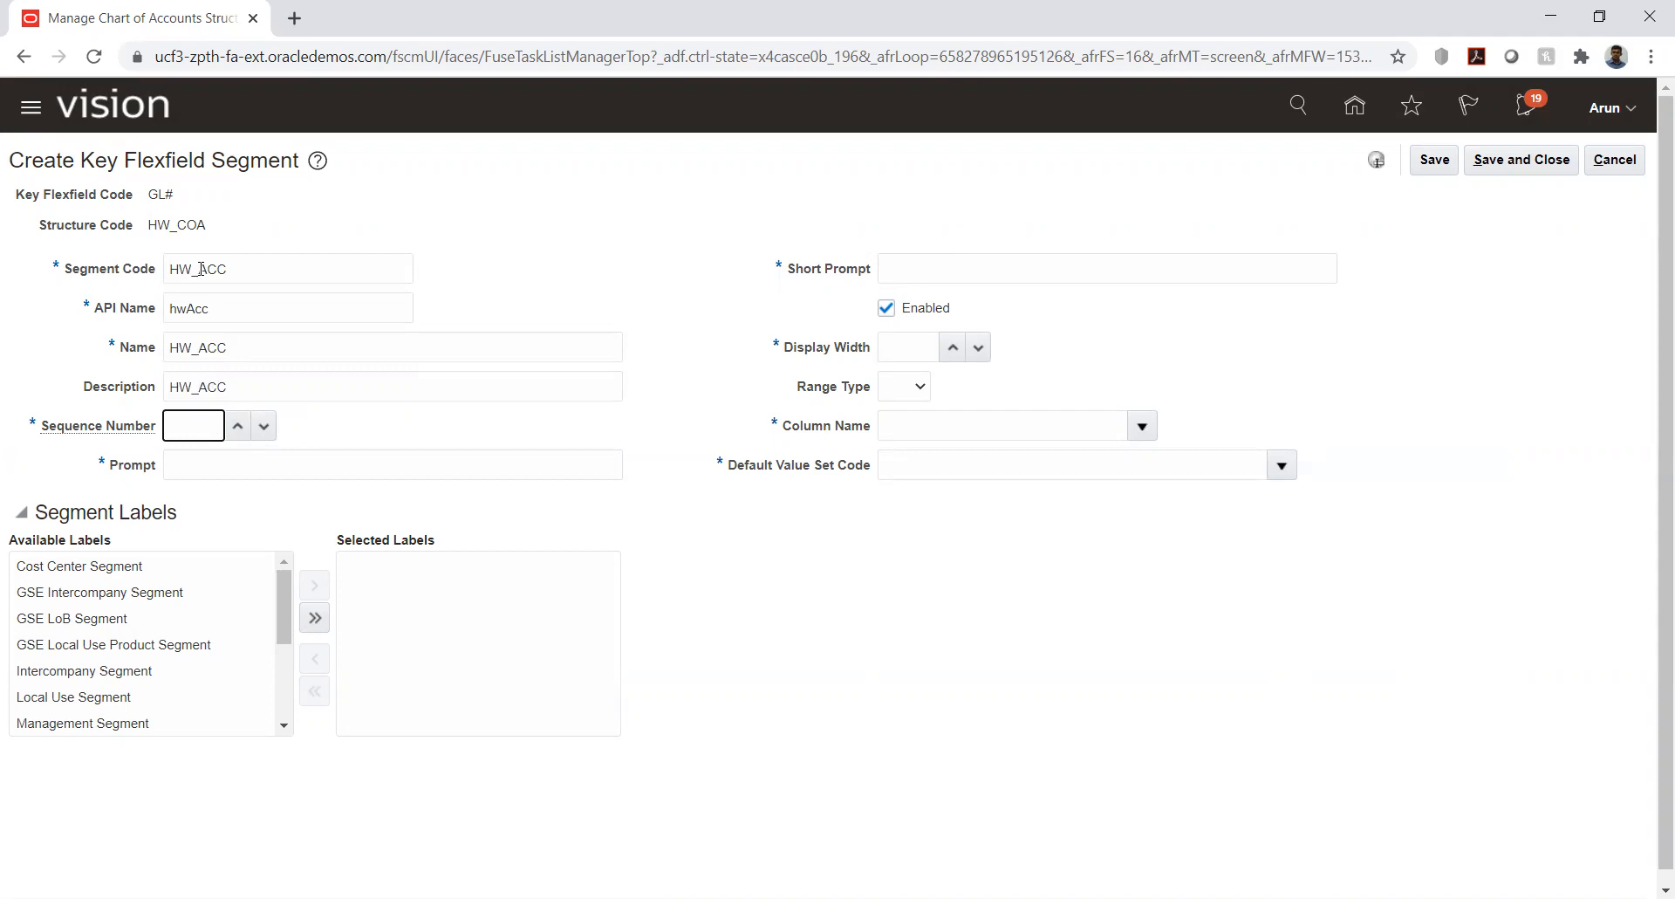
Give the HW_ACC segment sequence number 3 and enter HW_ACC as its prompt and short prompt.
type("3")
key("Tab")
key("ctrl+v")
key("Tab")
key("ctrl+v")
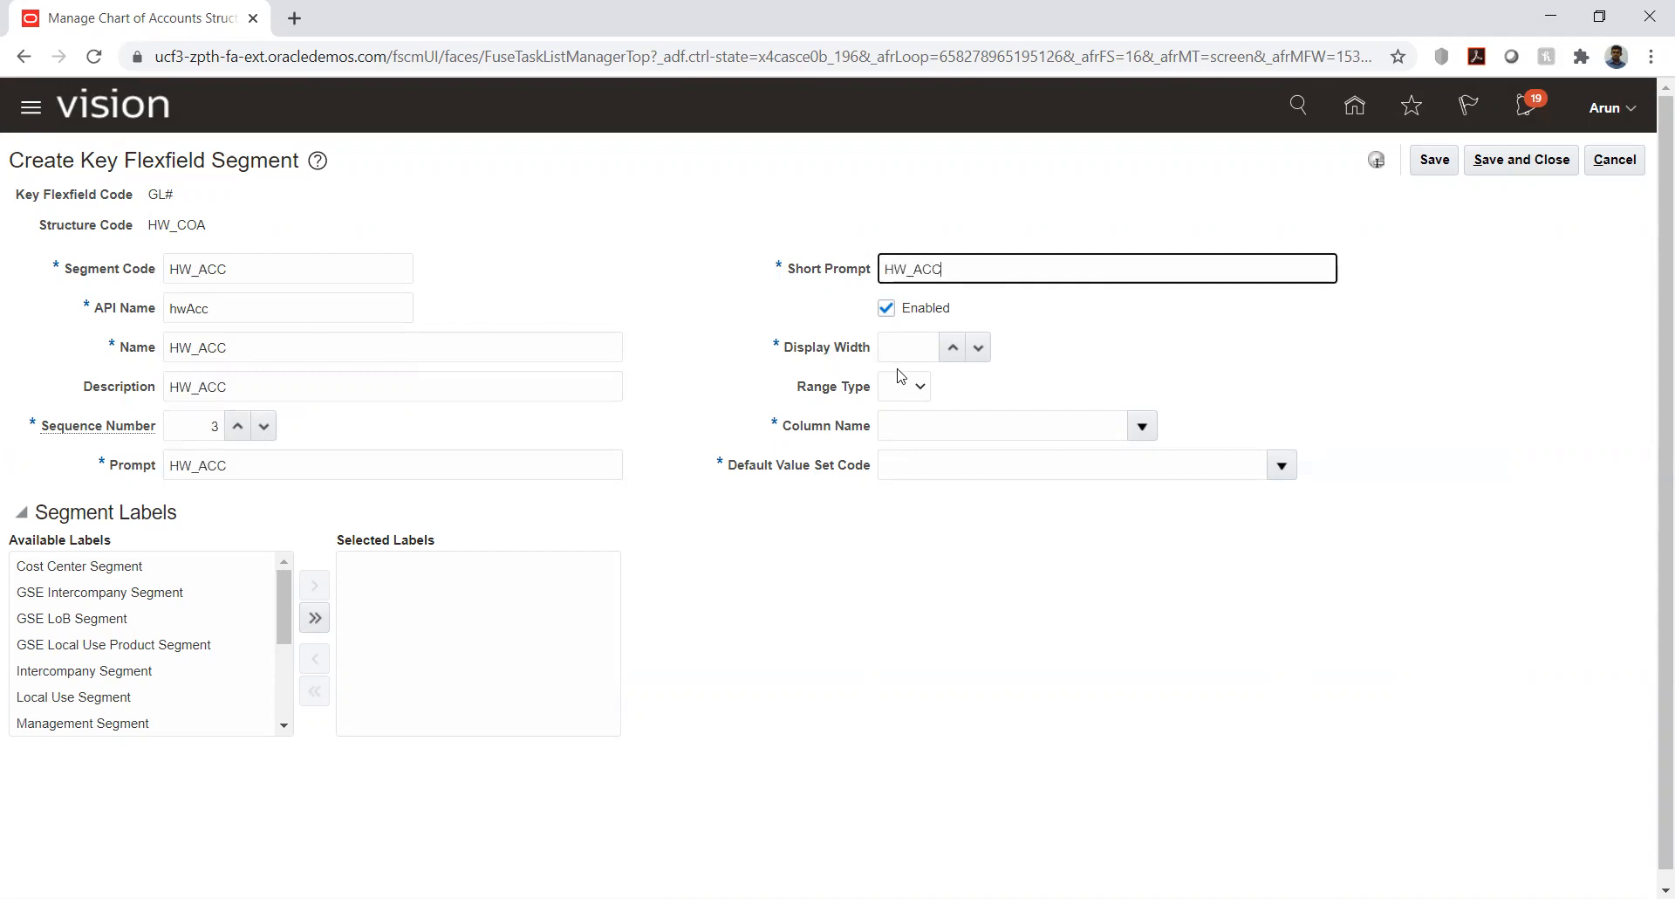
Set the HW_ACC segment's display width to 6 and its column name to SEGMENT3.
left_click(922, 346)
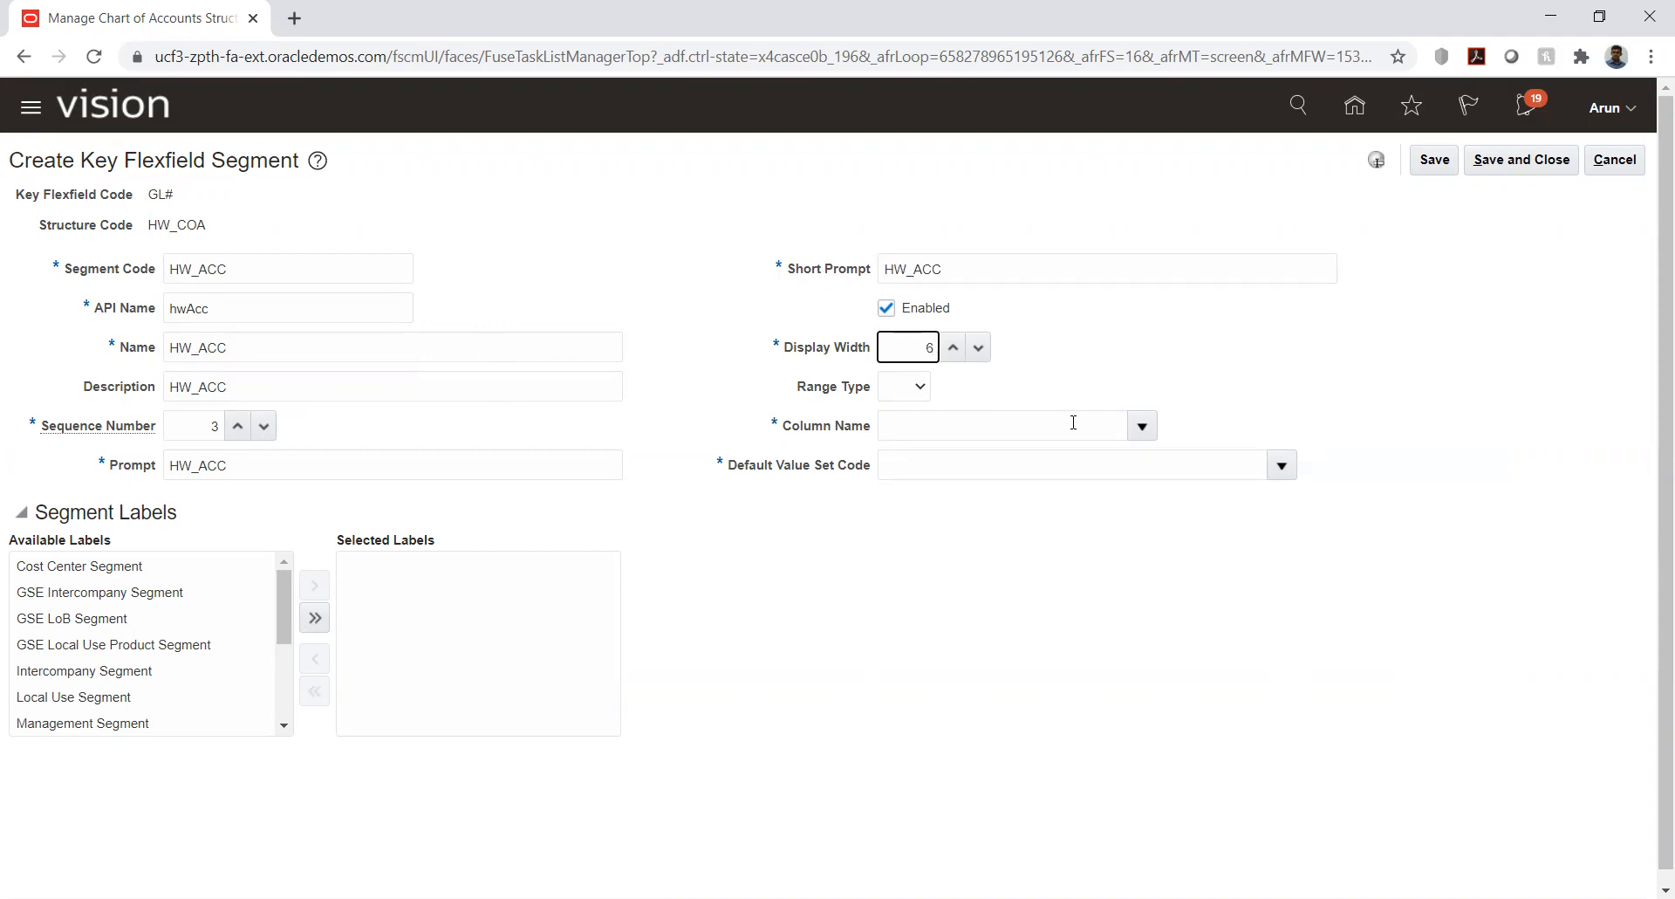
left_click(1143, 426)
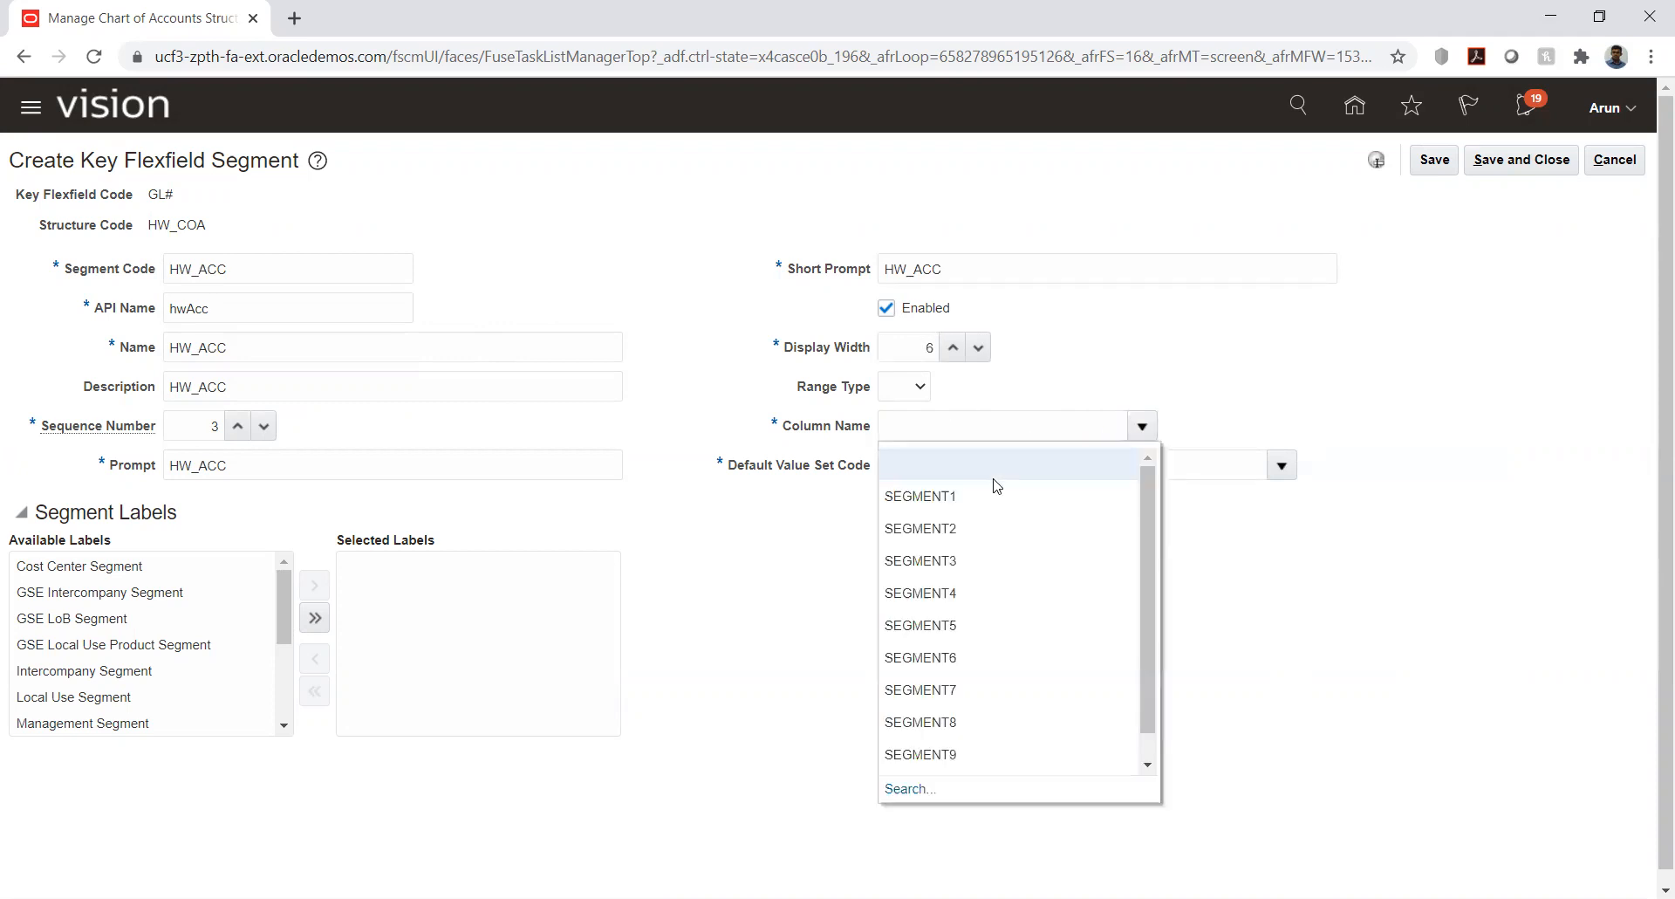
left_click(929, 560)
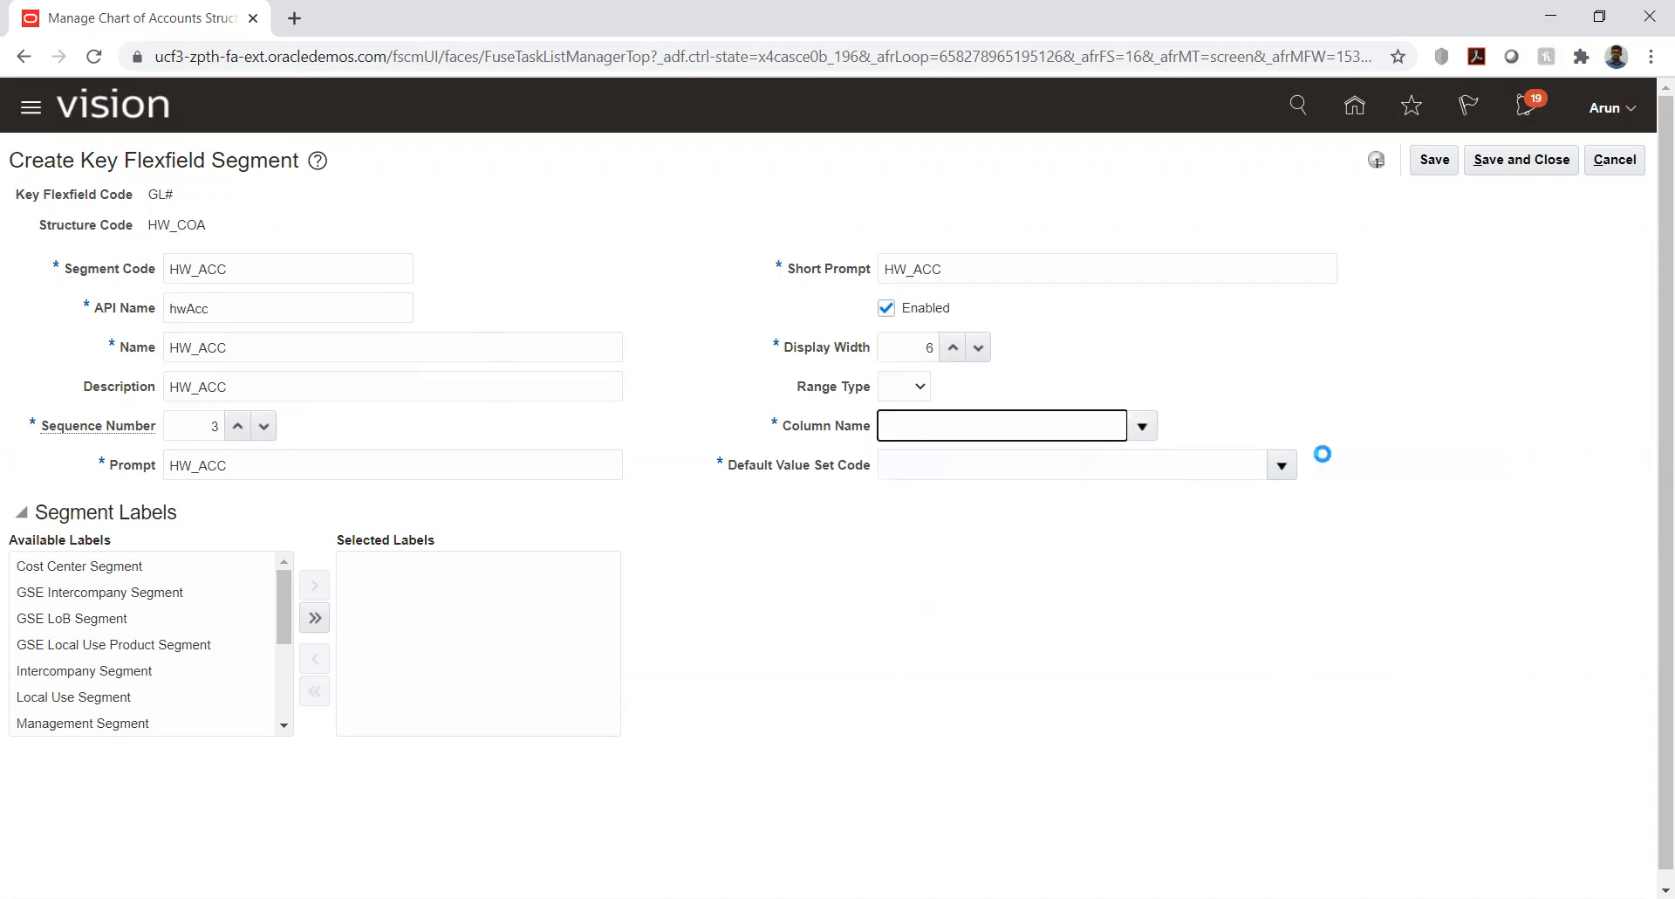
Search for the HW_ACC value set and assign it as the segment's default value set code.
left_click(1282, 465)
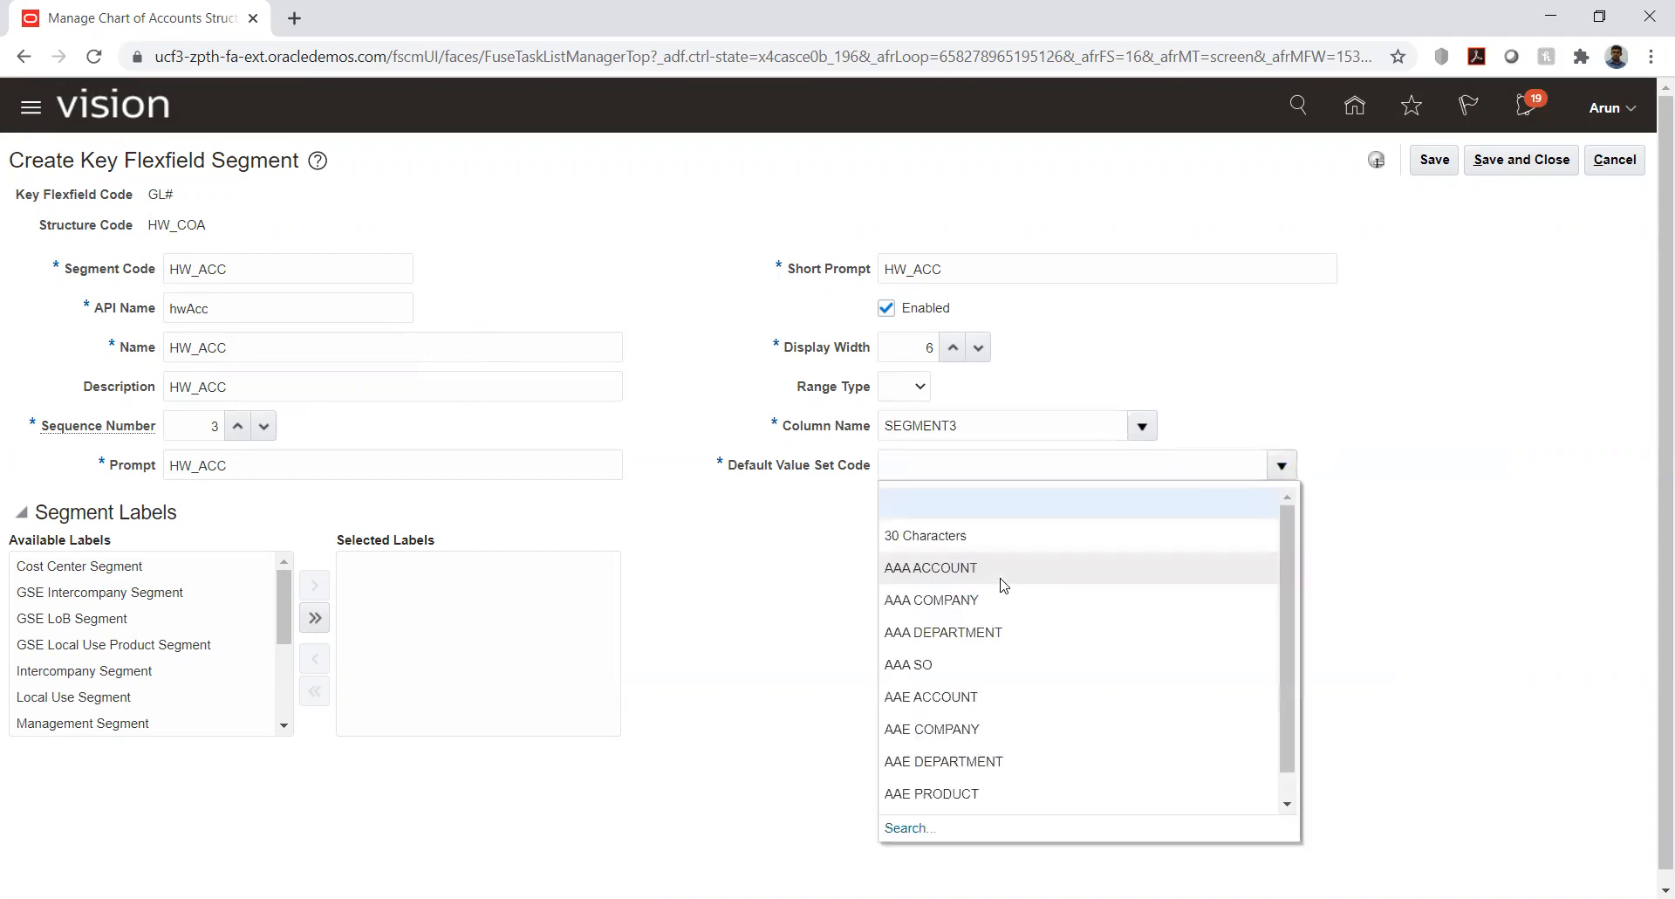
left_click(907, 827)
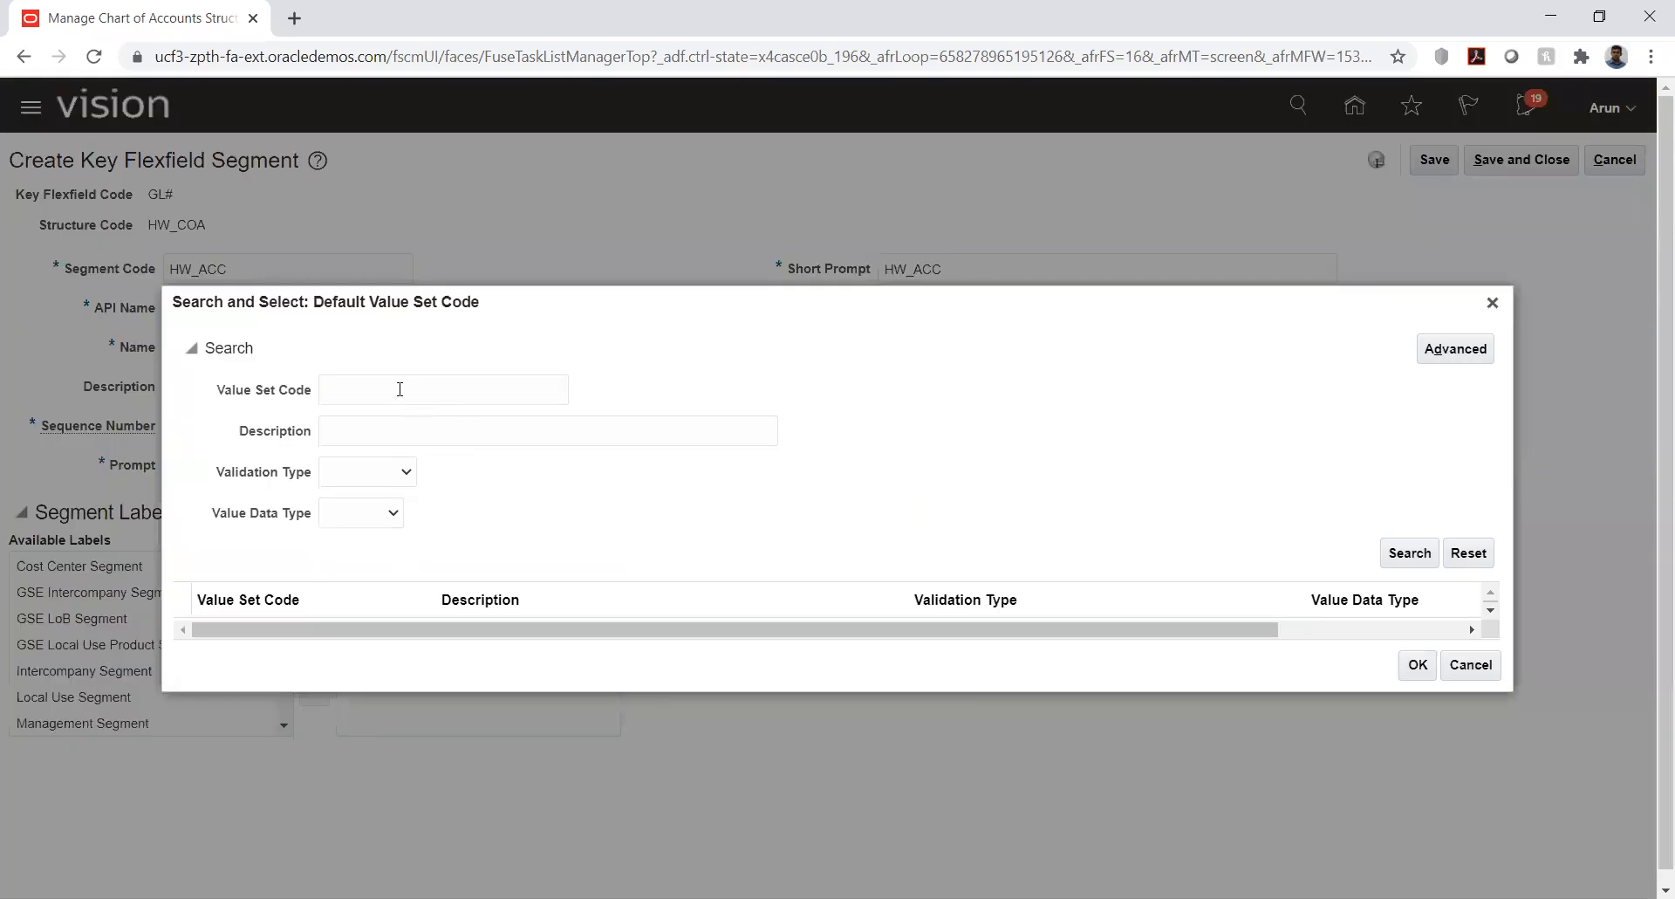
key("ctrl+v")
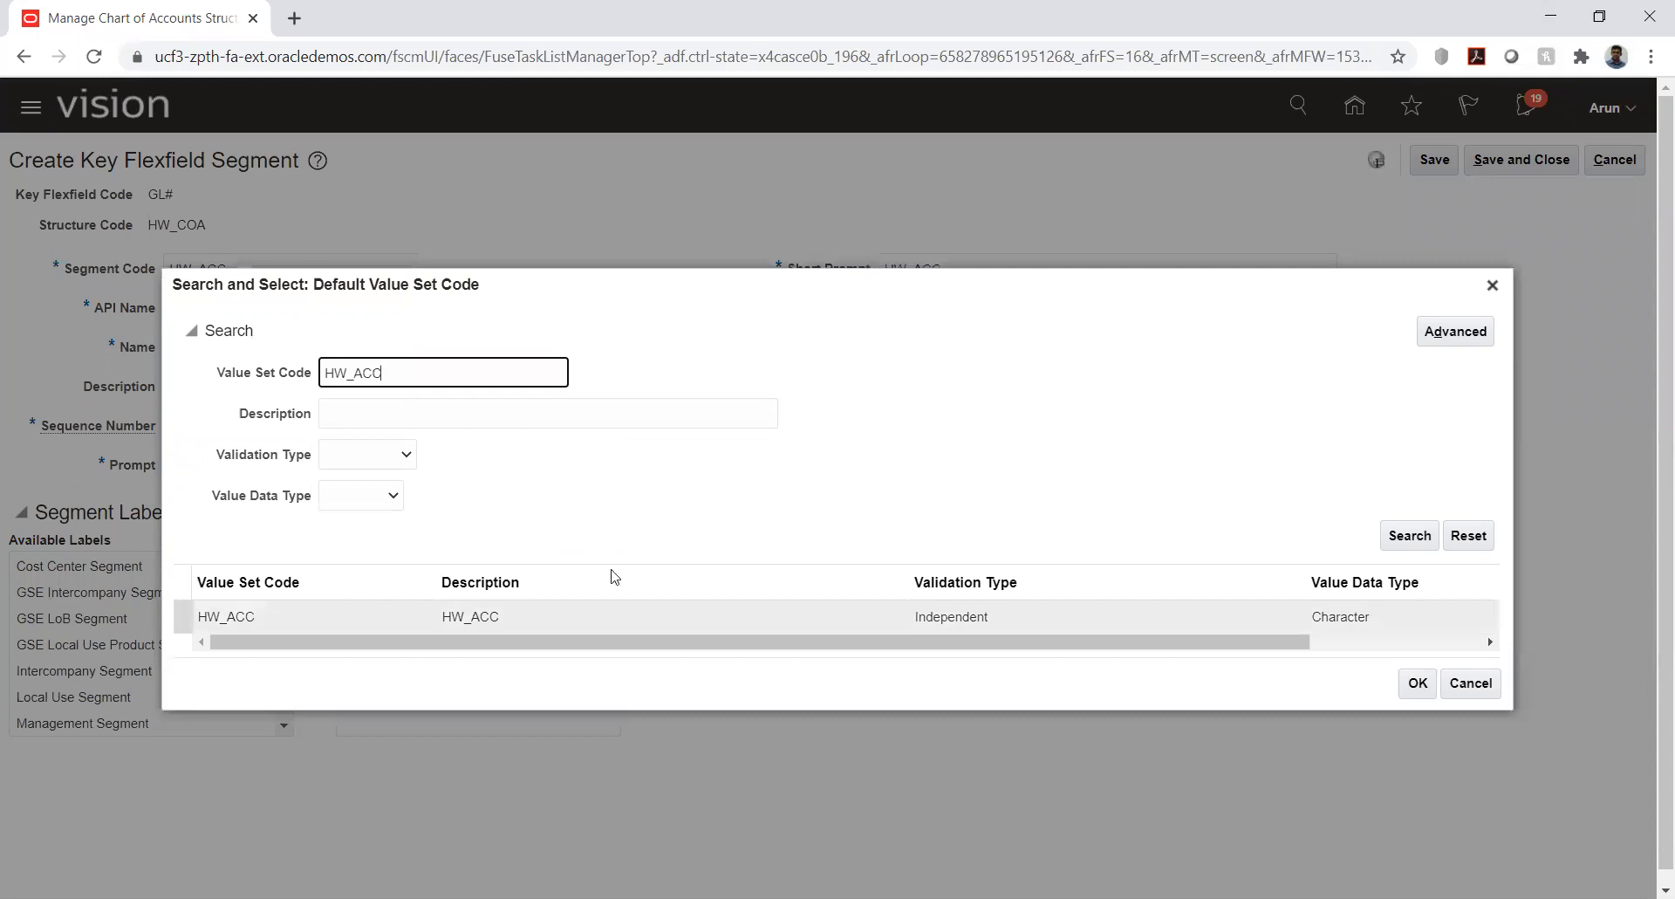
double_click(586, 614)
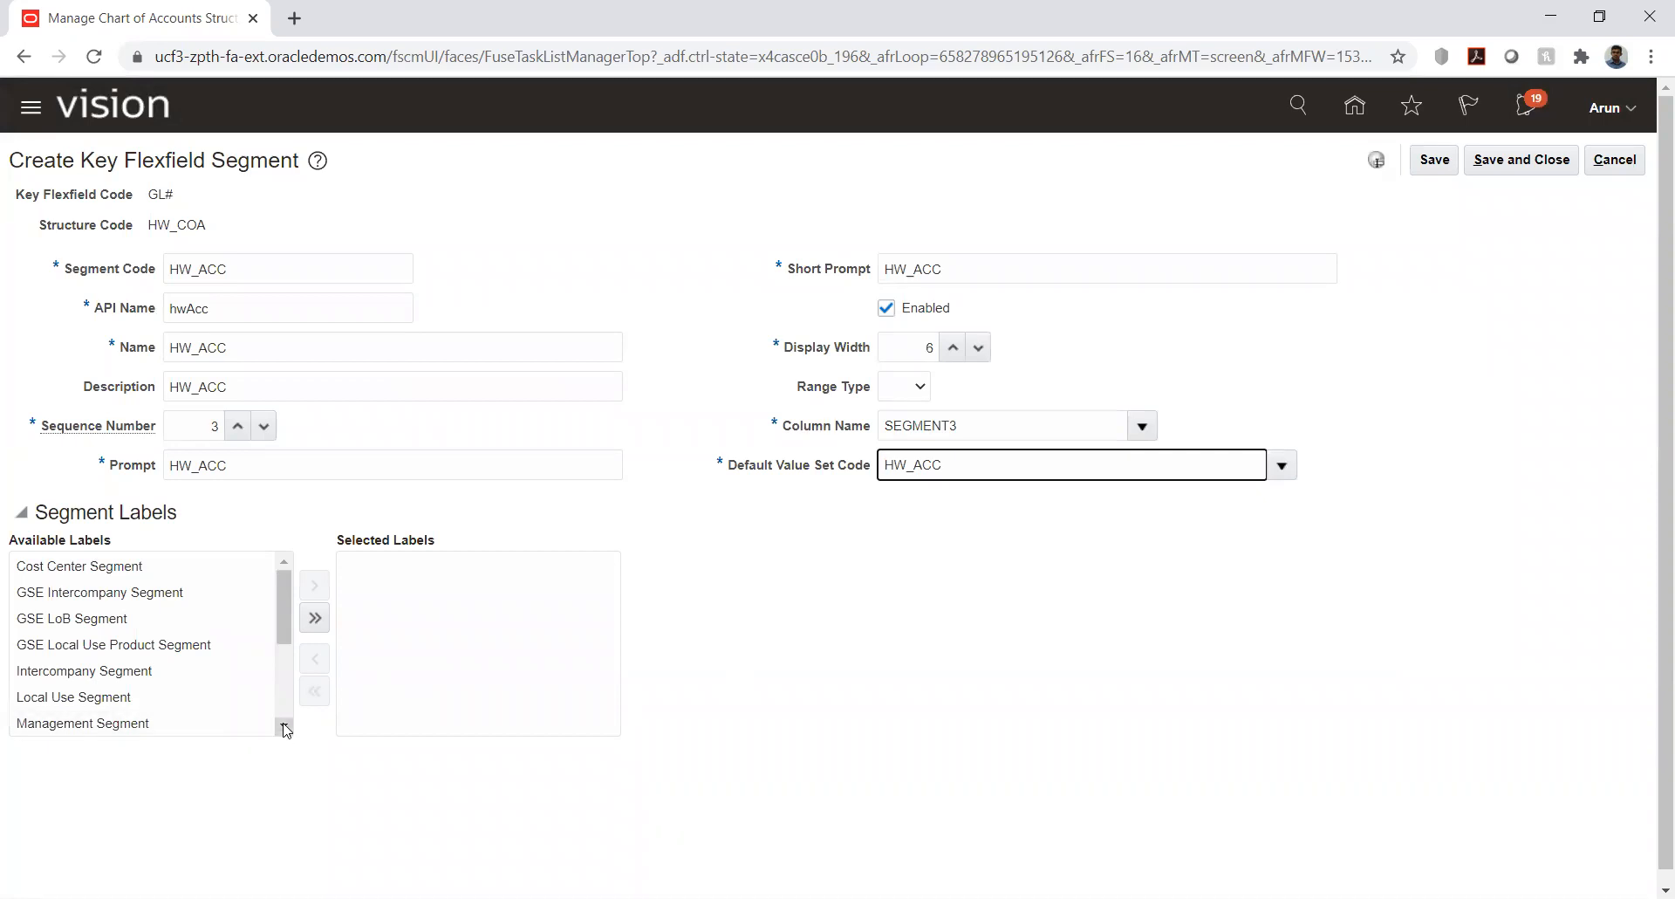
Assign the Natural Account Segment label to the HW_ACC segment, then save and close the segment.
scroll(285, 729, "down", 1)
left_click(169, 665)
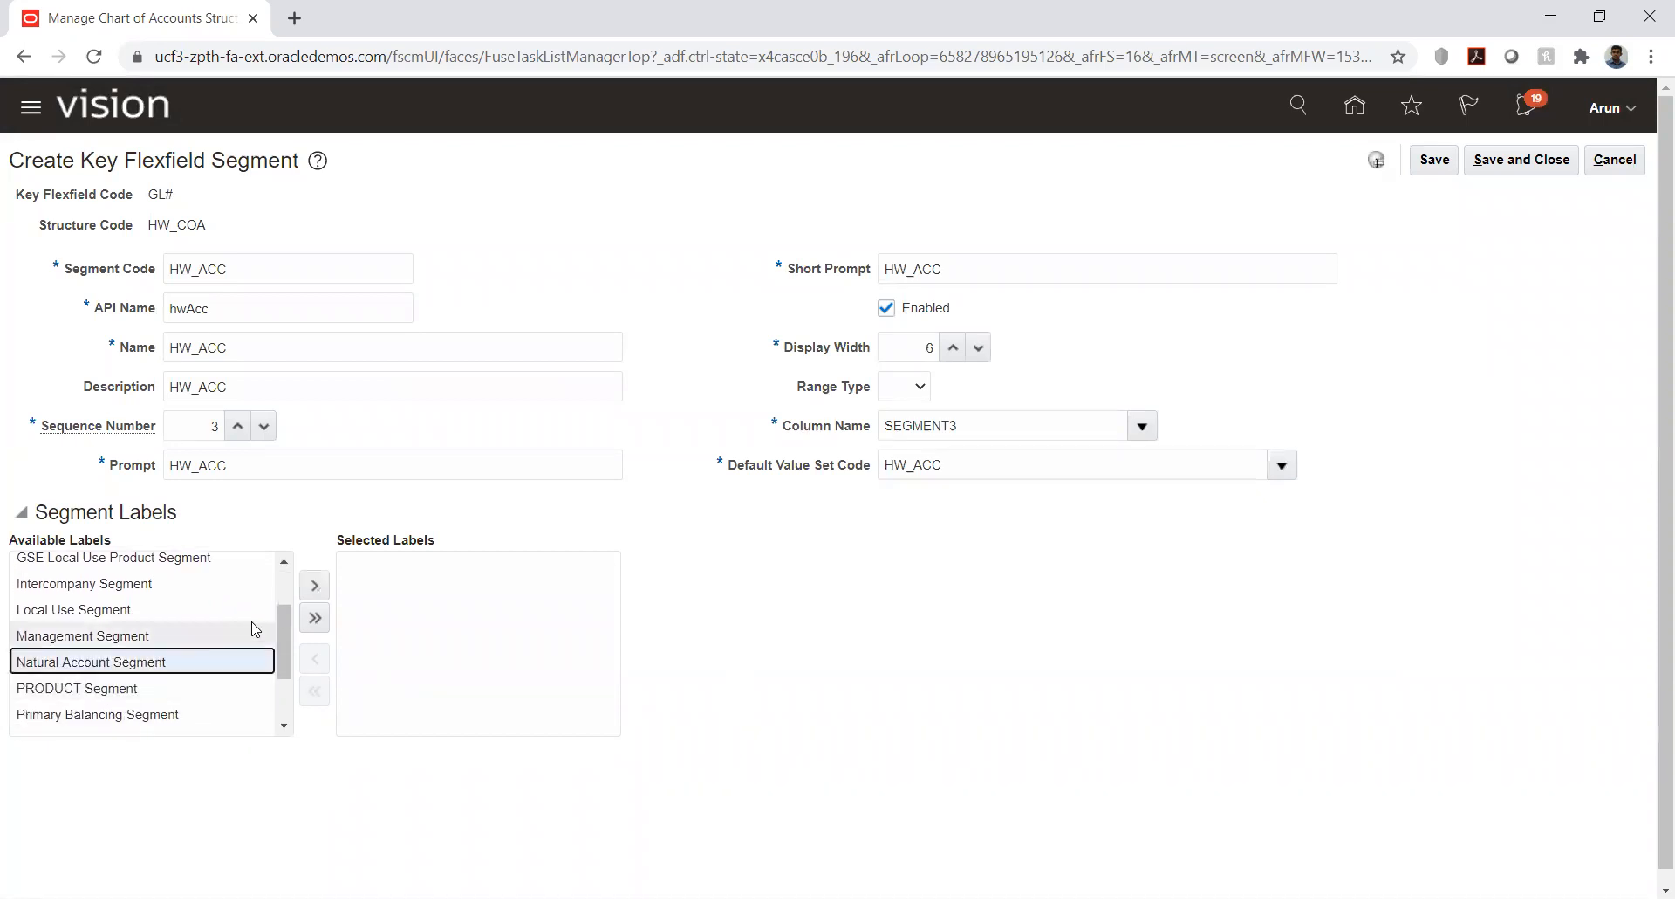
left_click(315, 584)
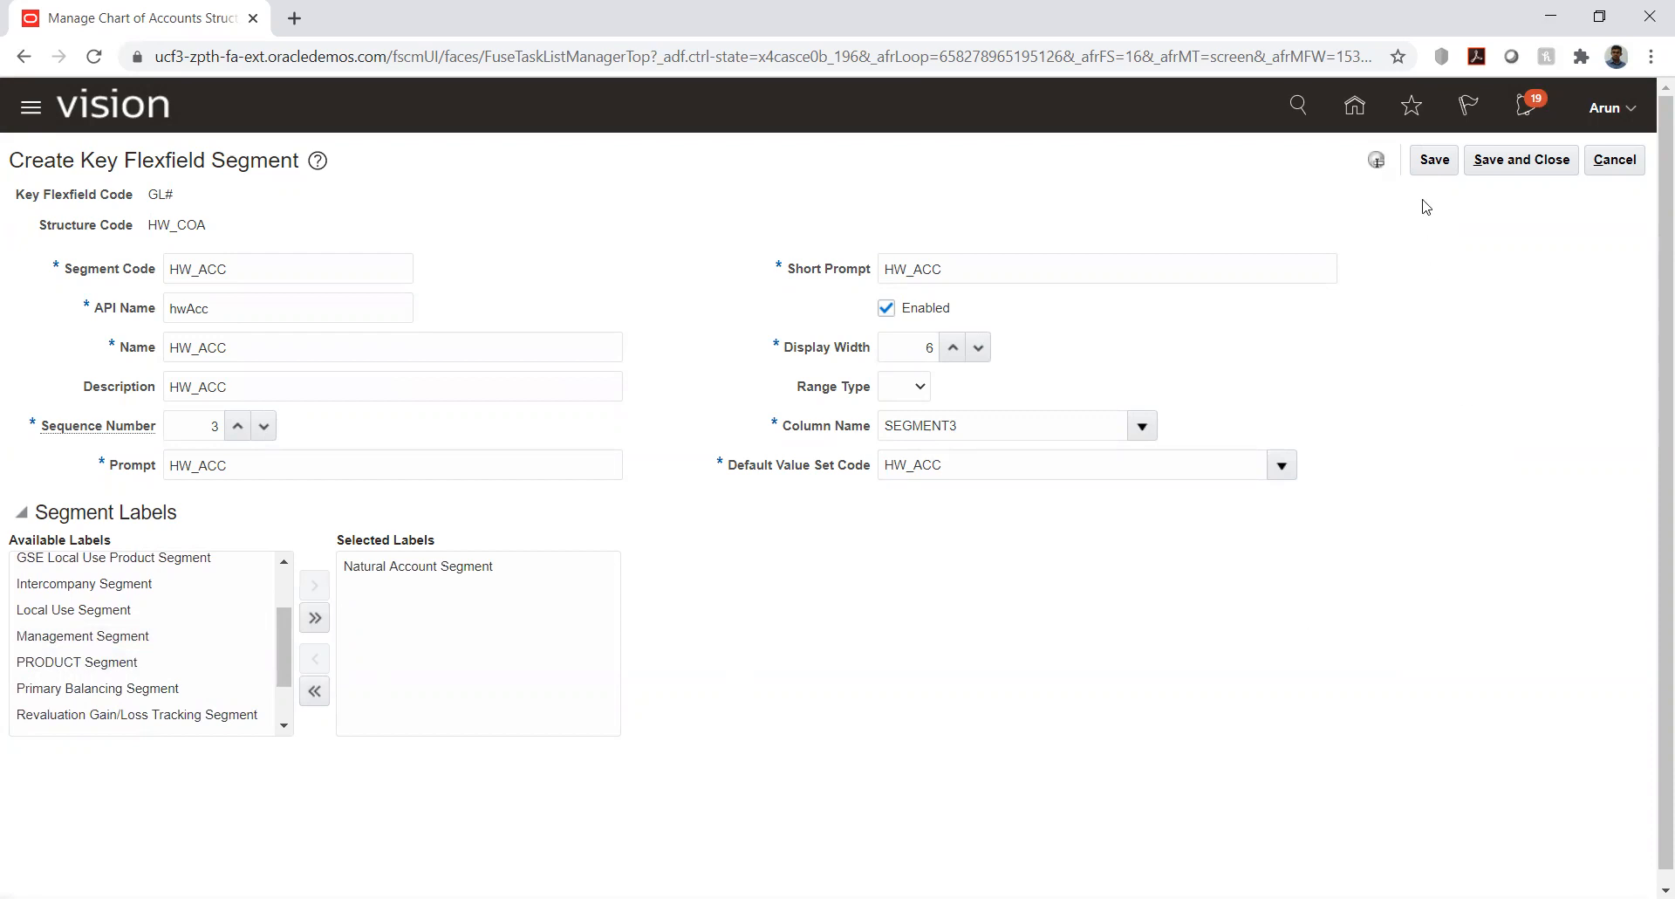
left_click(1430, 162)
left_click(1519, 165)
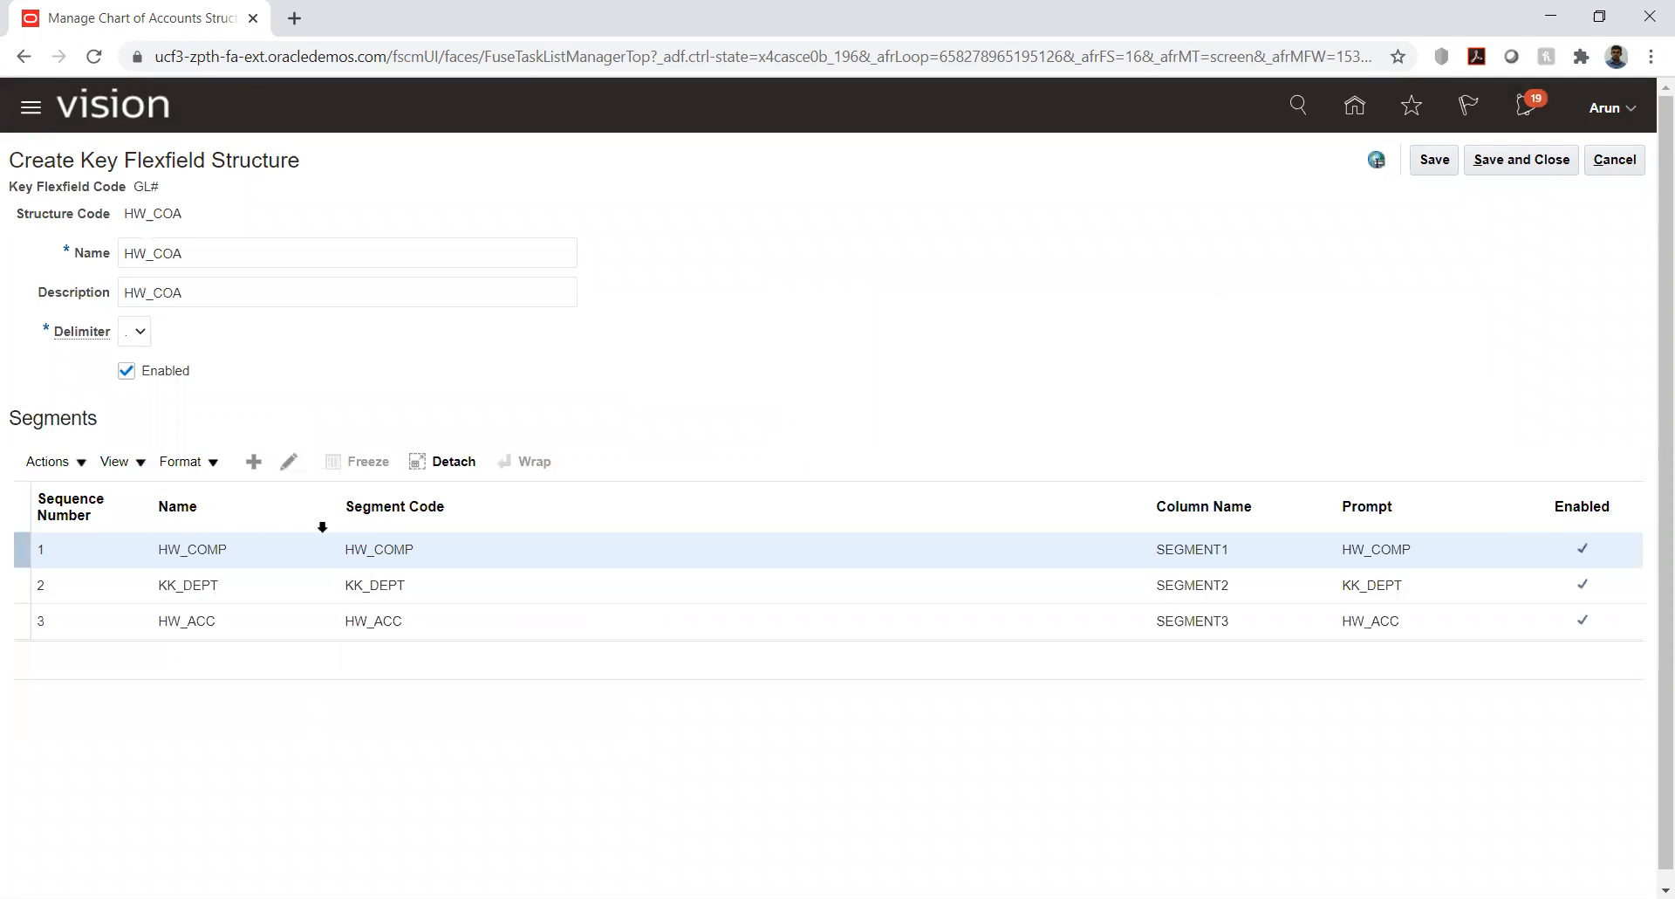
Save and close the HW_COA structure and leave the key flexfield structures page.
left_click(1432, 161)
left_click(1521, 161)
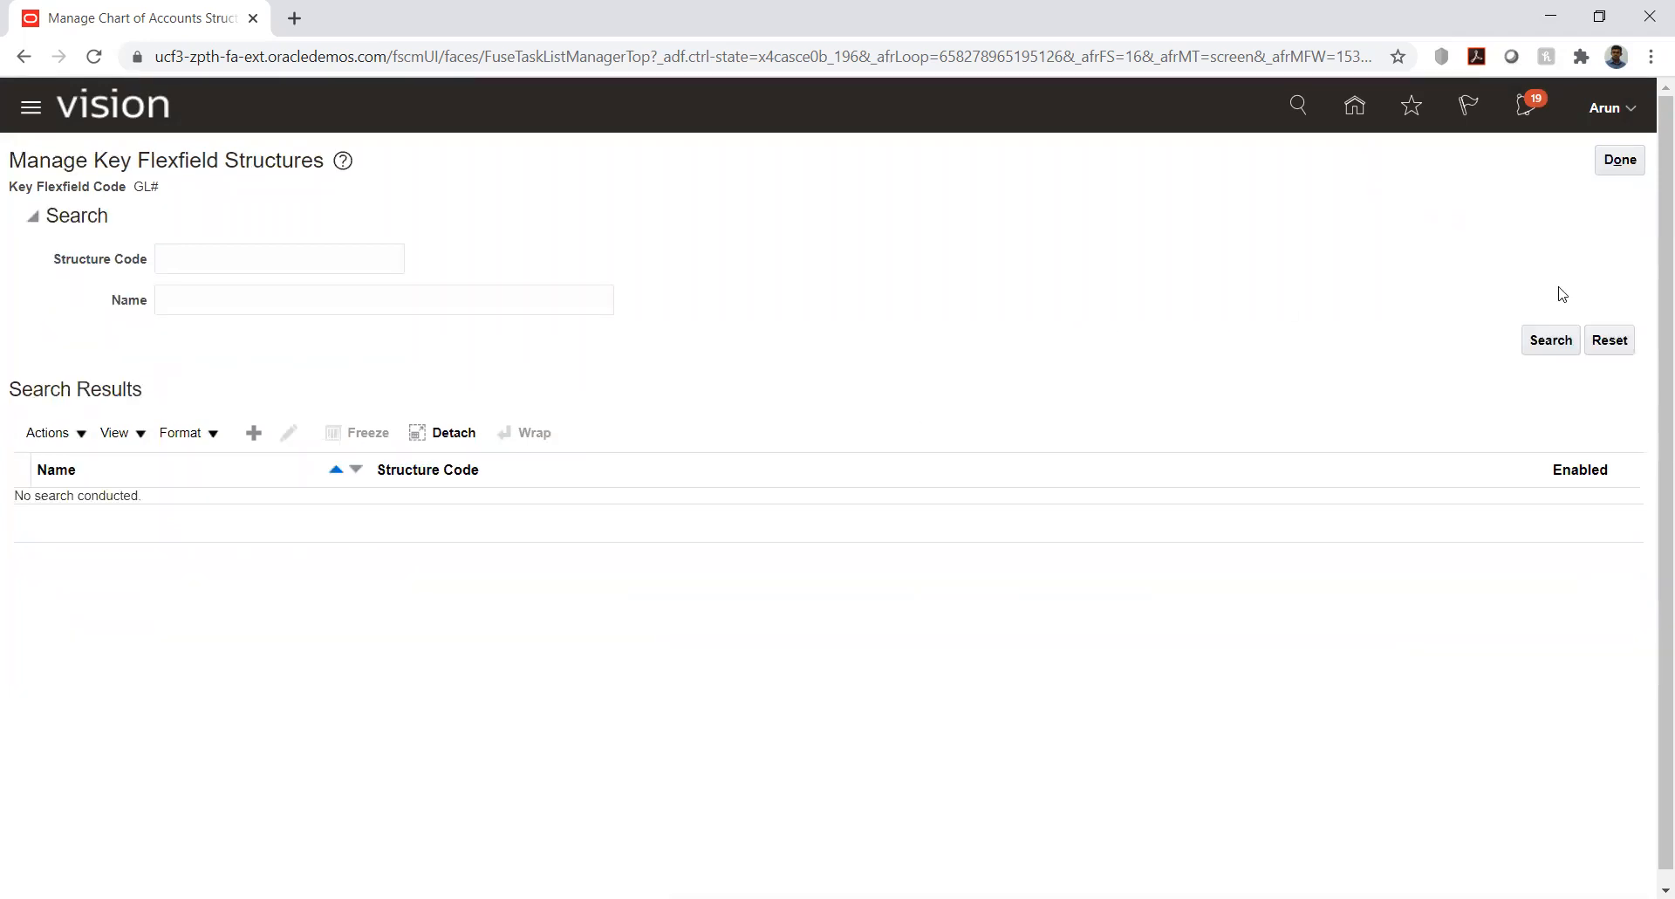
left_click(1618, 173)
Start a new key flexfield structure instance with HW_COA_INST as its instance code, name and description.
left_click(723, 471)
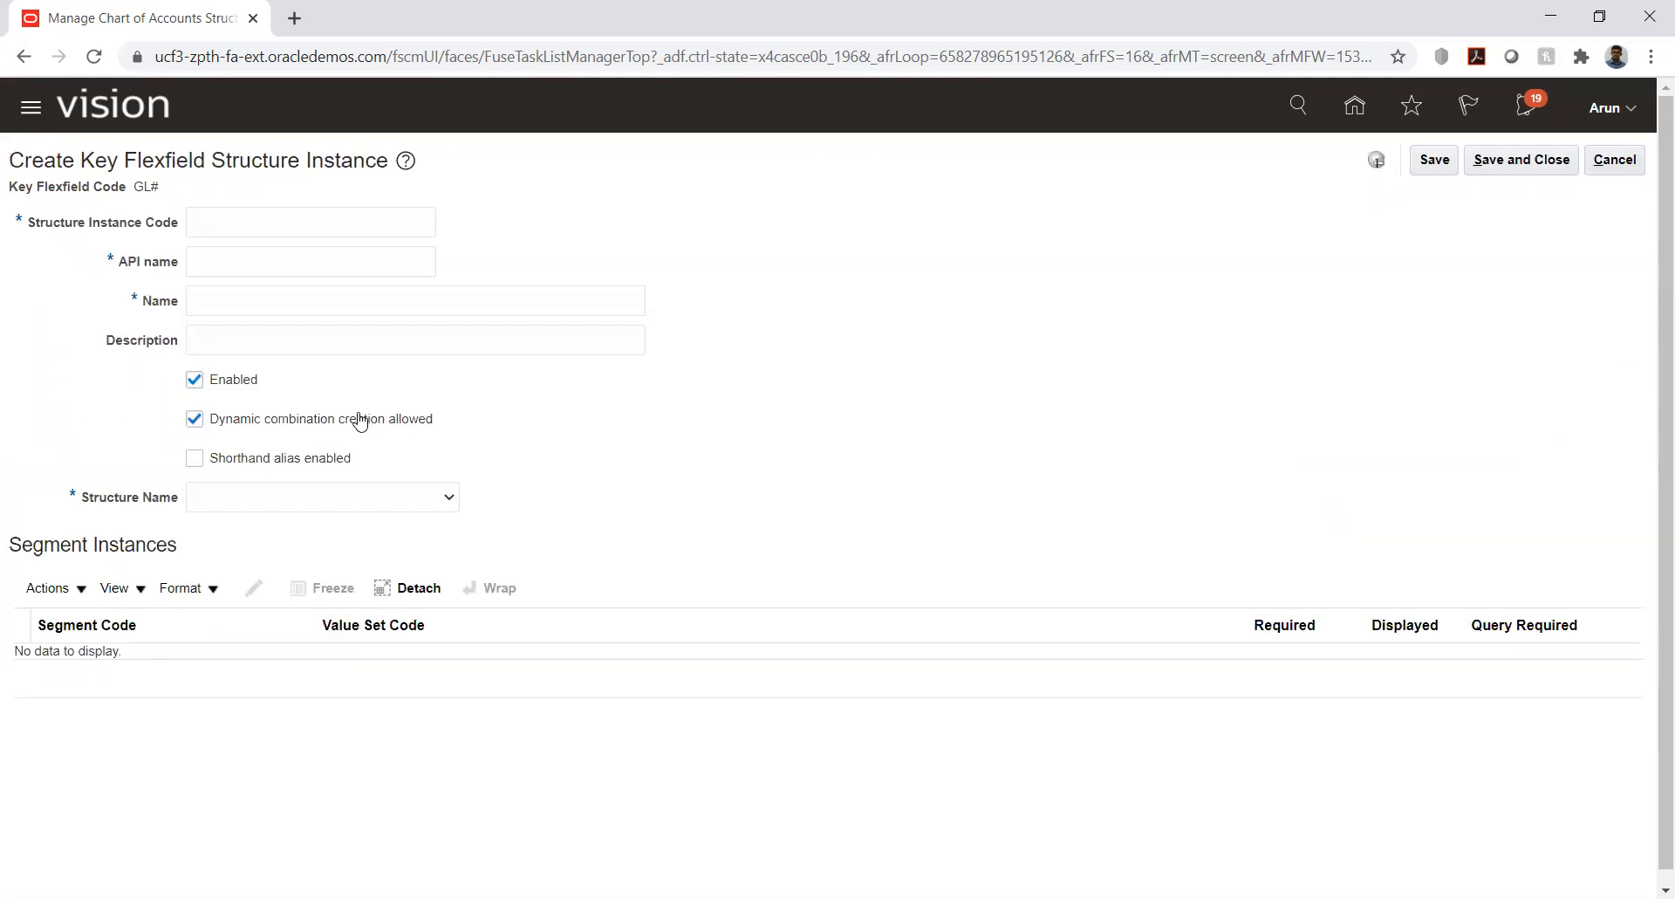
left_click(313, 223)
type("HW_COA_INST")
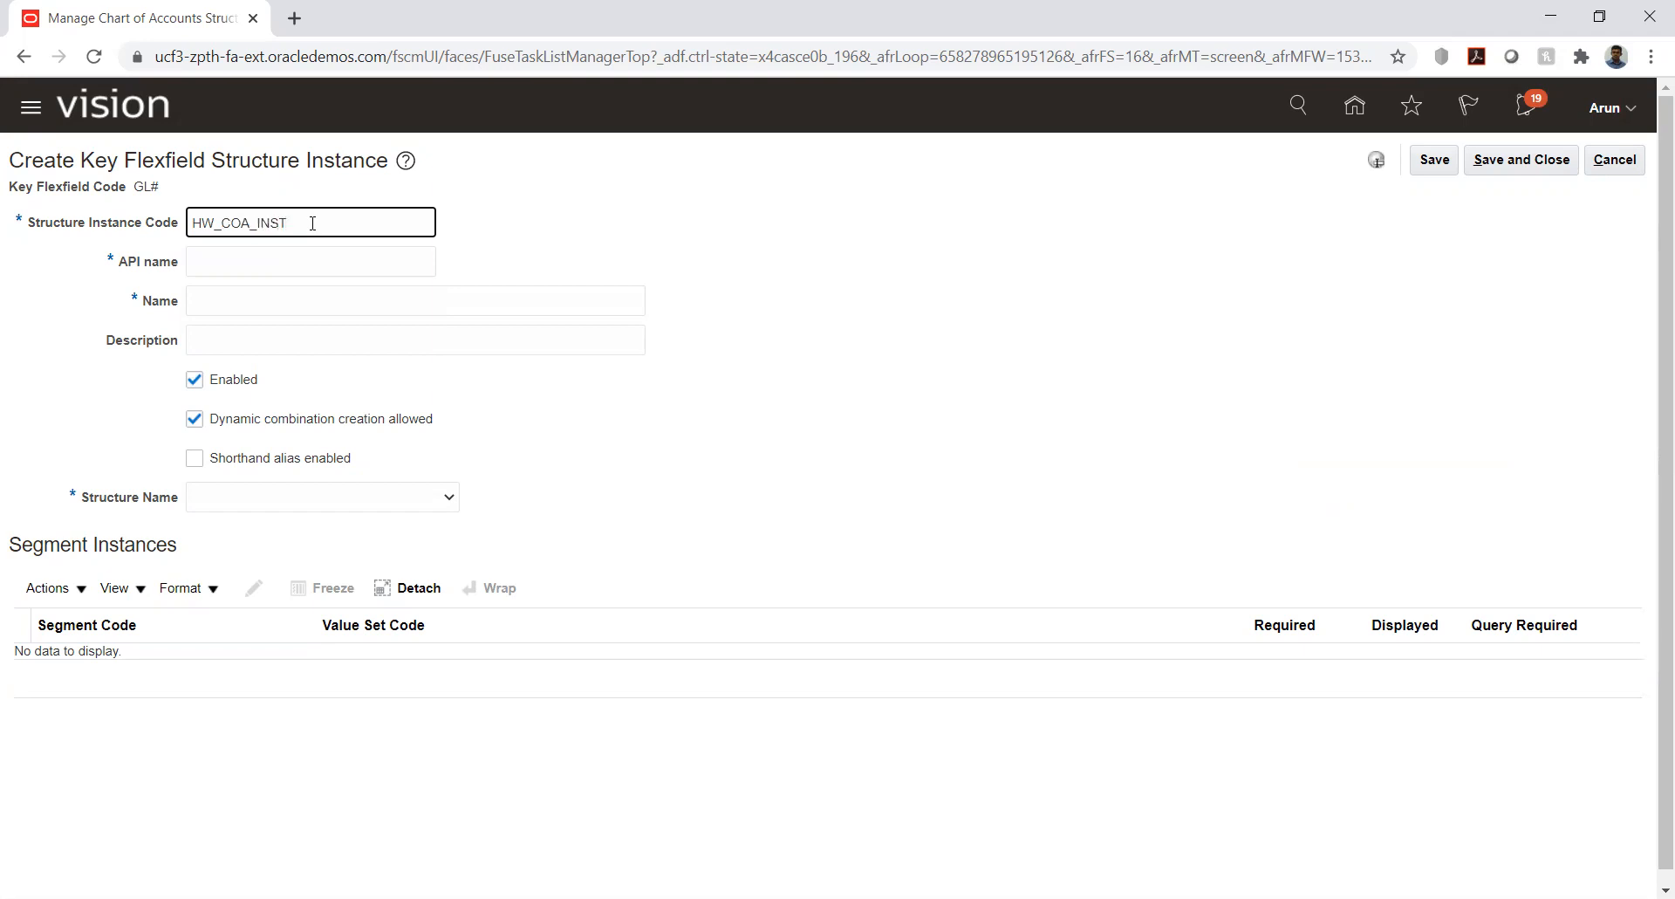
key("ctrl+a")
key("ctrl+c")
key("Tab")
key("Tab")
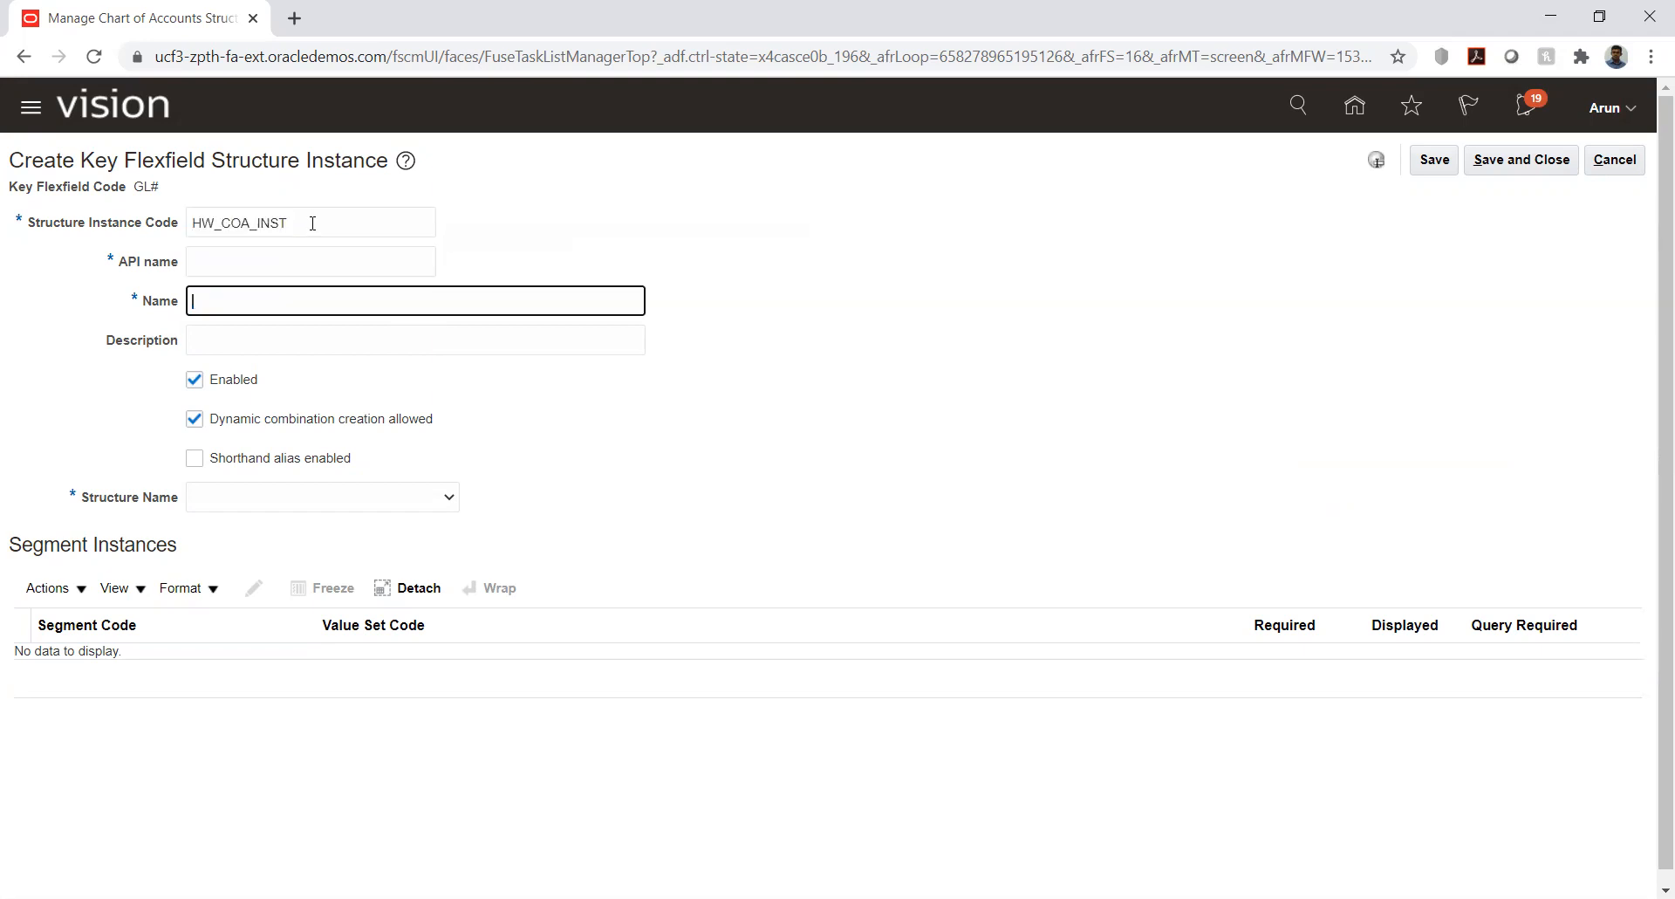
key("ctrl+v")
key("Tab")
key("ctrl+v")
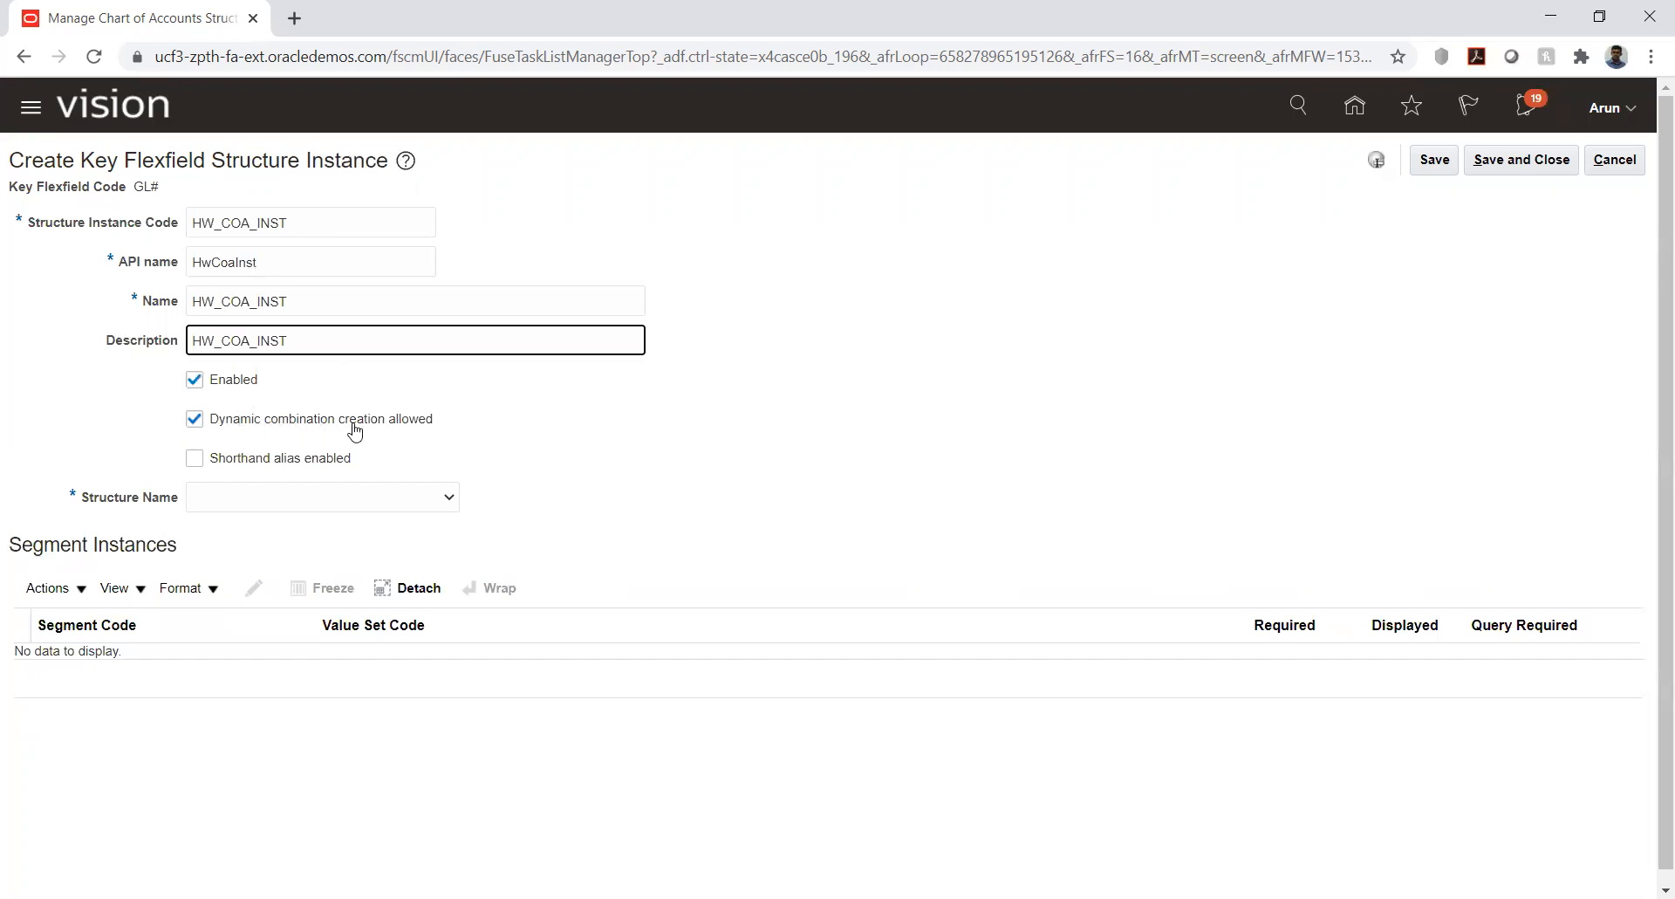
Choose HW_COA as the instance's structure name and select its HW_COMP segment instance.
left_click(274, 502)
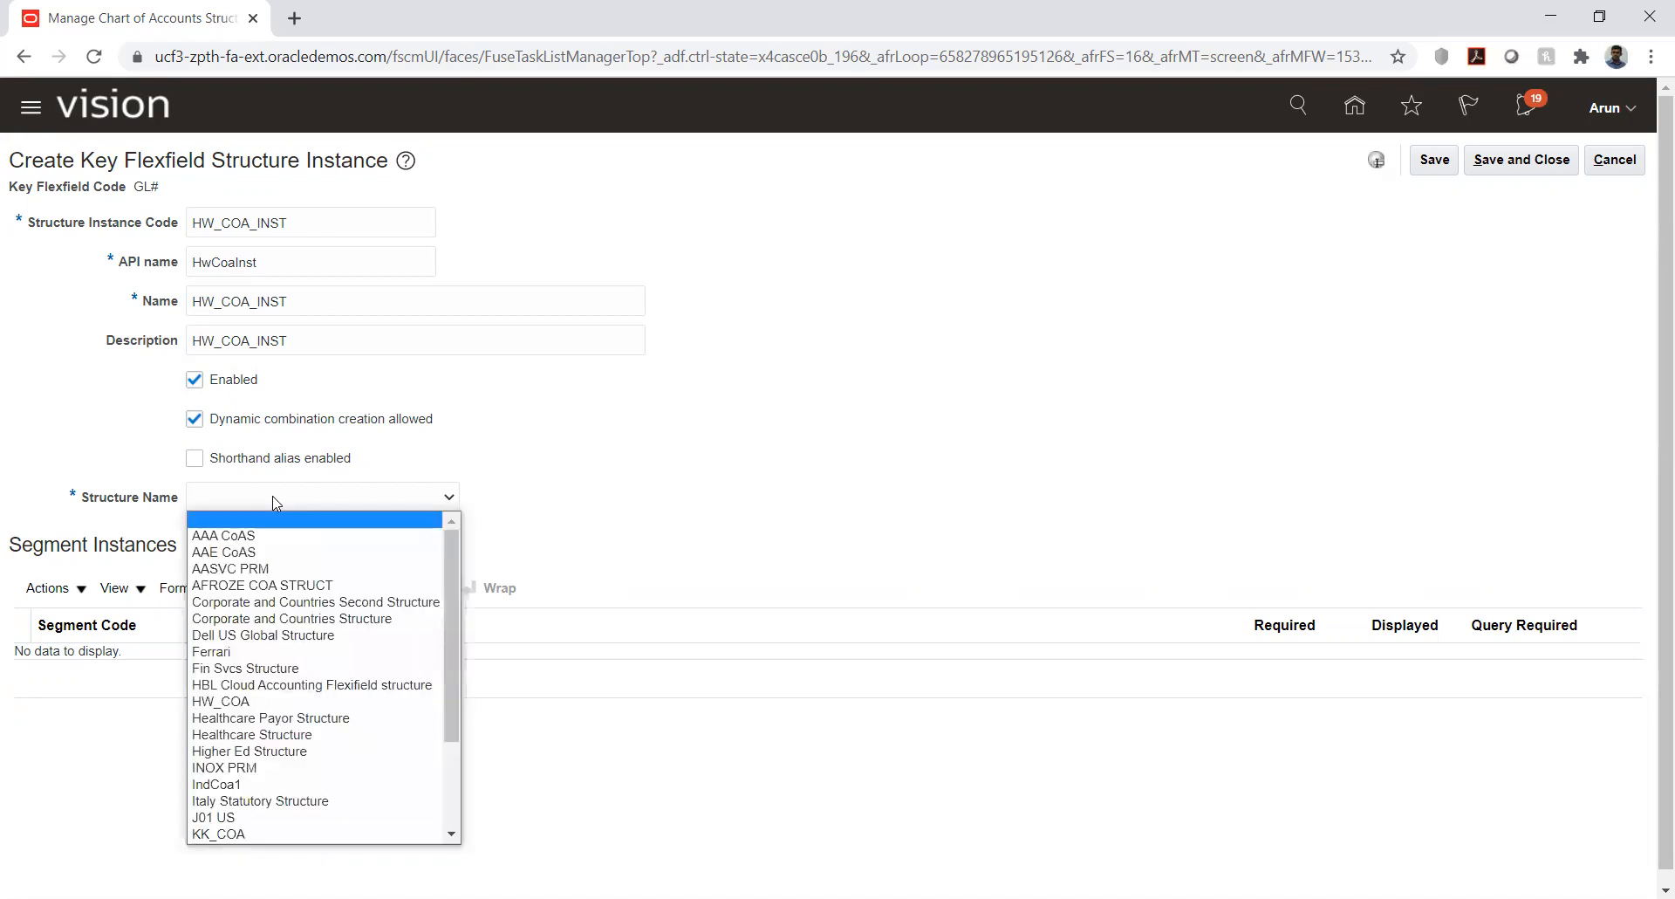
key("k")
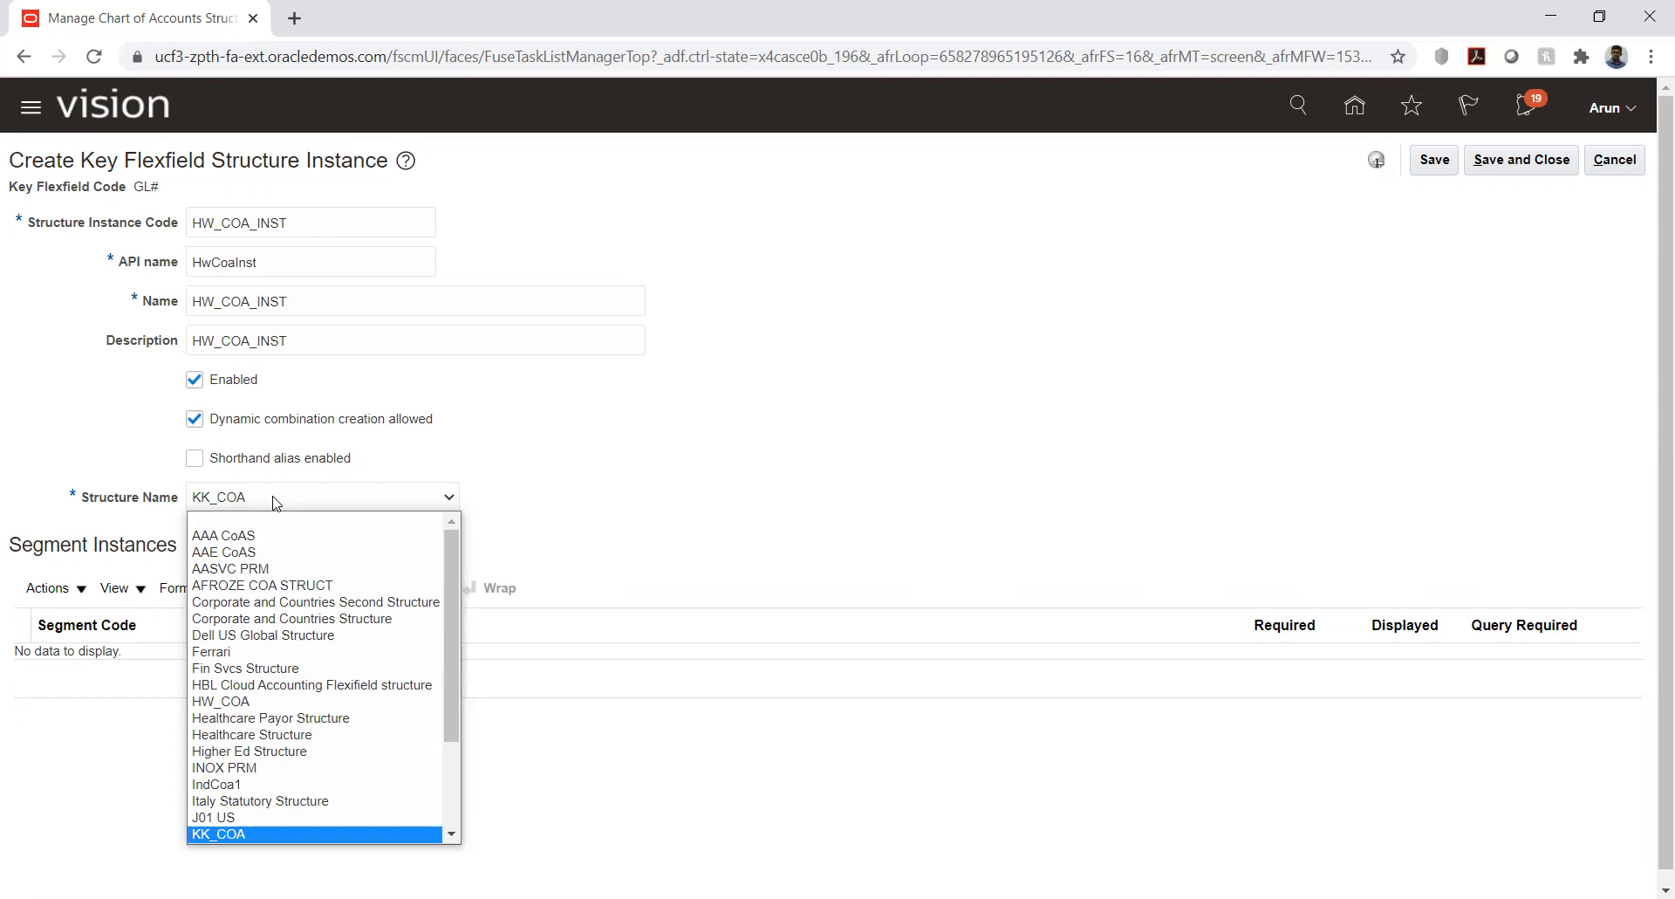
key("h")
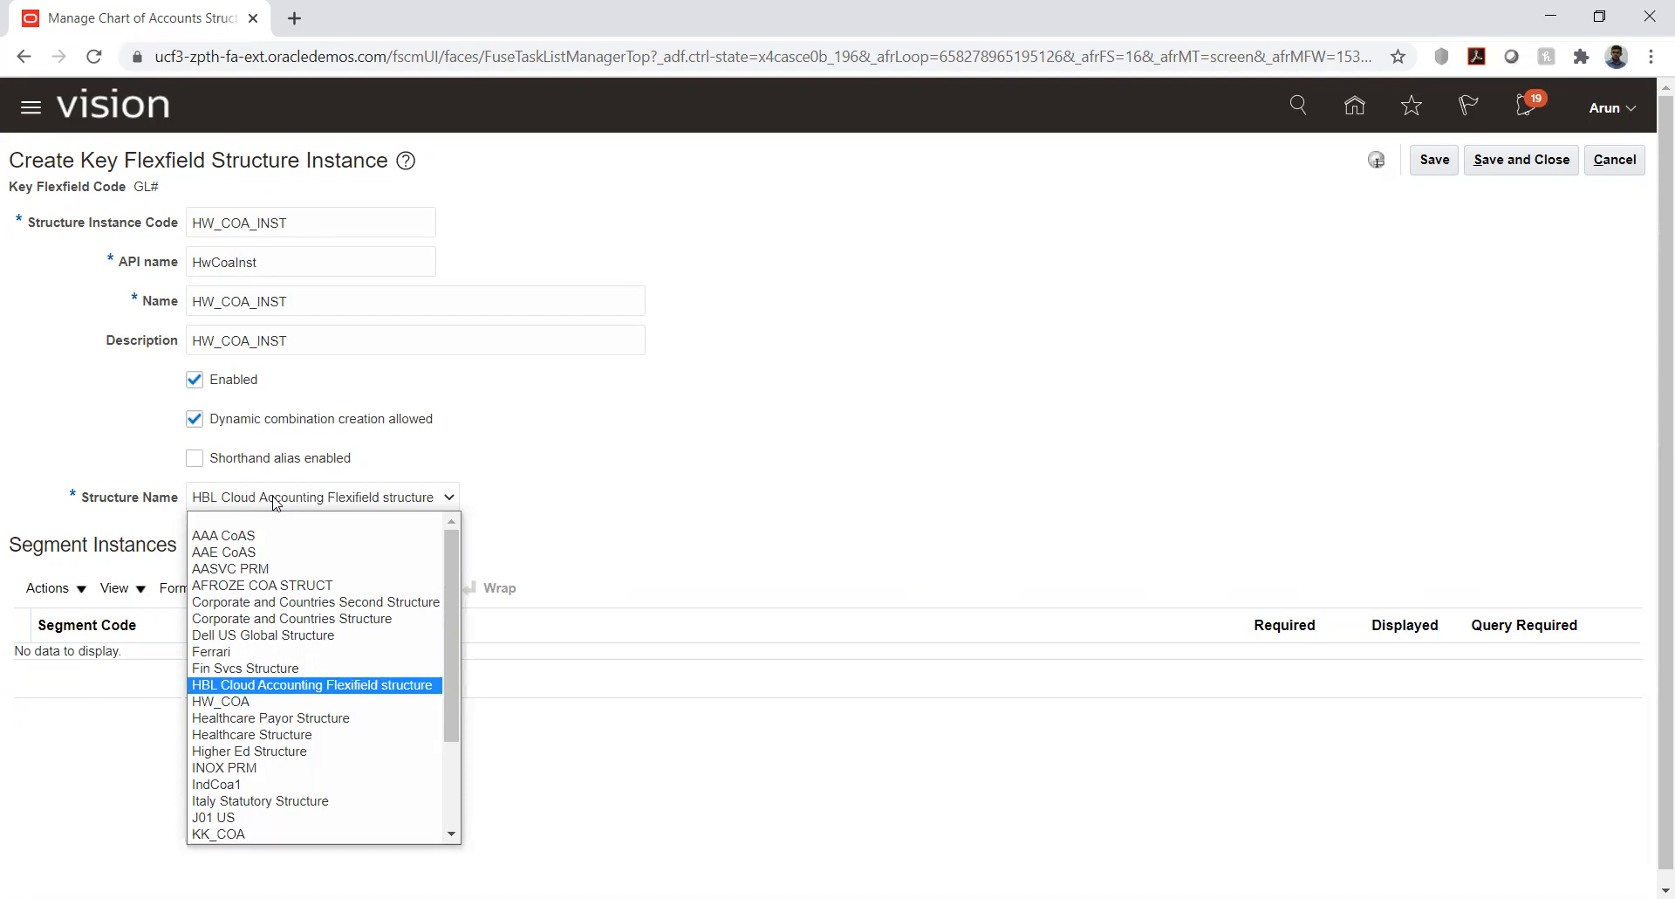
key("Down")
key("Return")
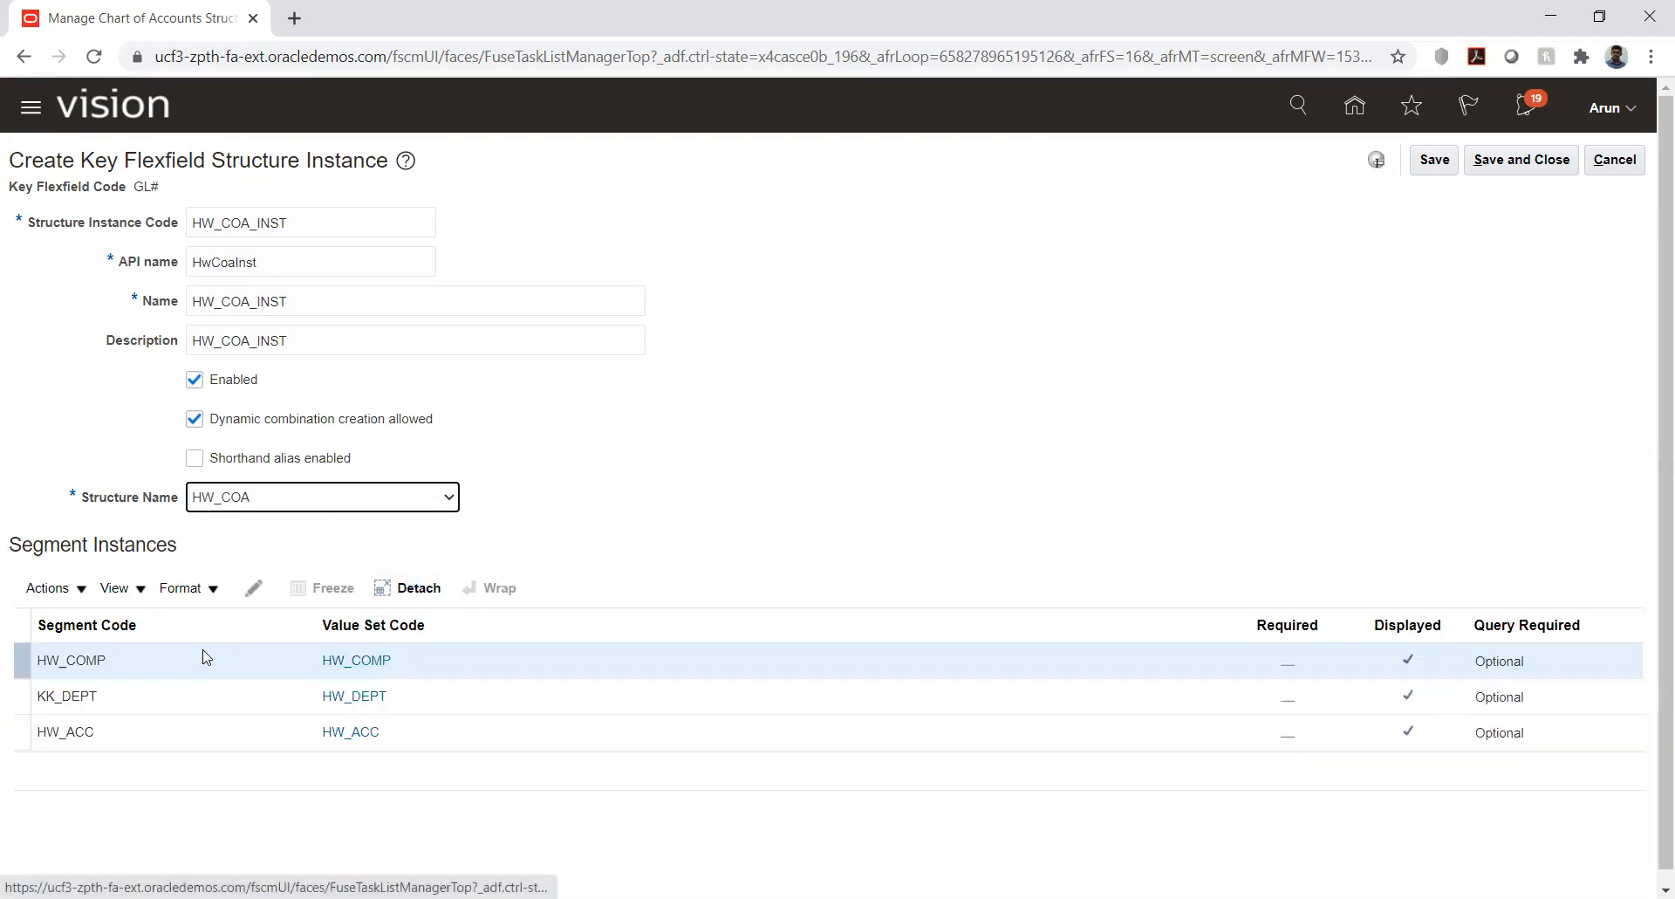
left_click(183, 661)
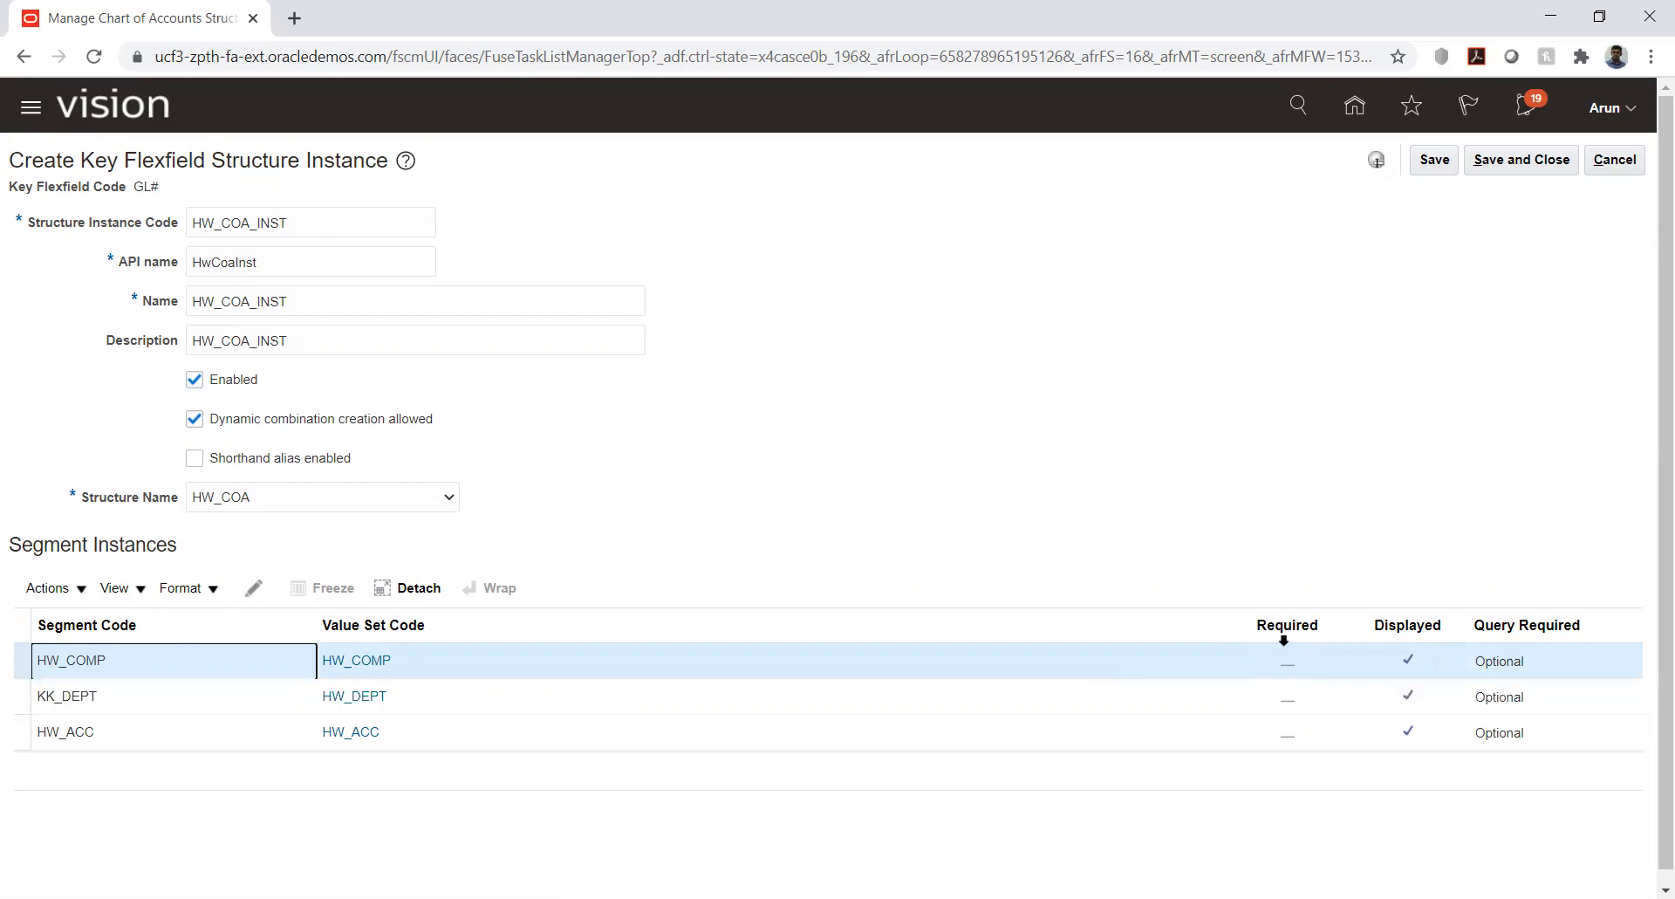
Make the HW_COMP segment instance required and confirm the change.
left_click(255, 589)
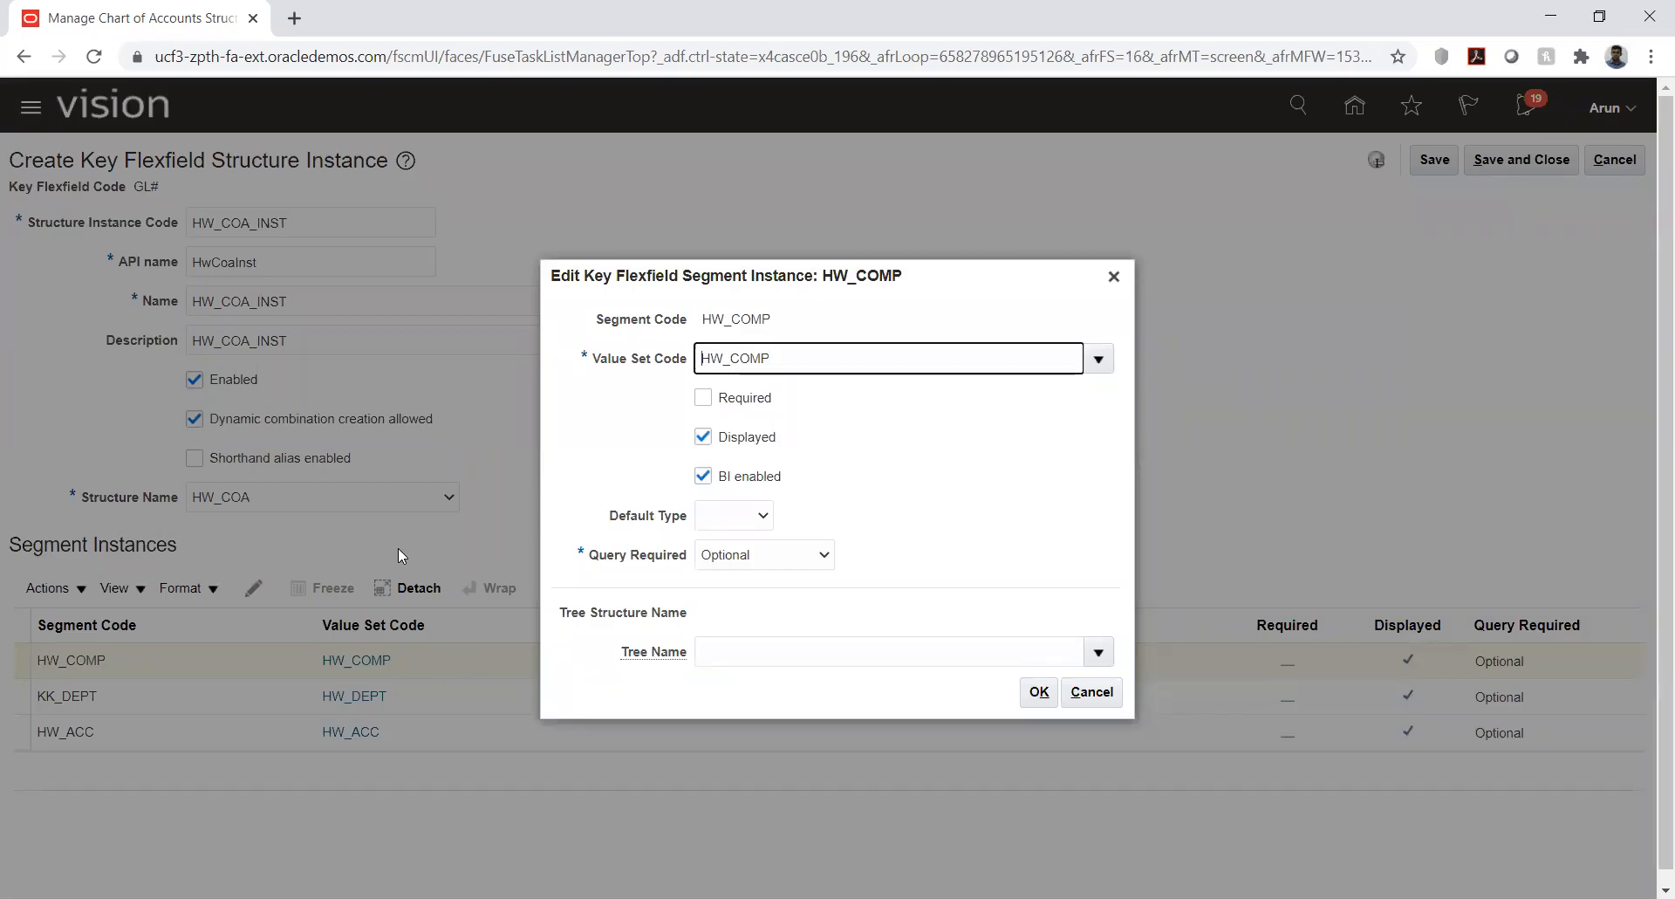
left_click(731, 404)
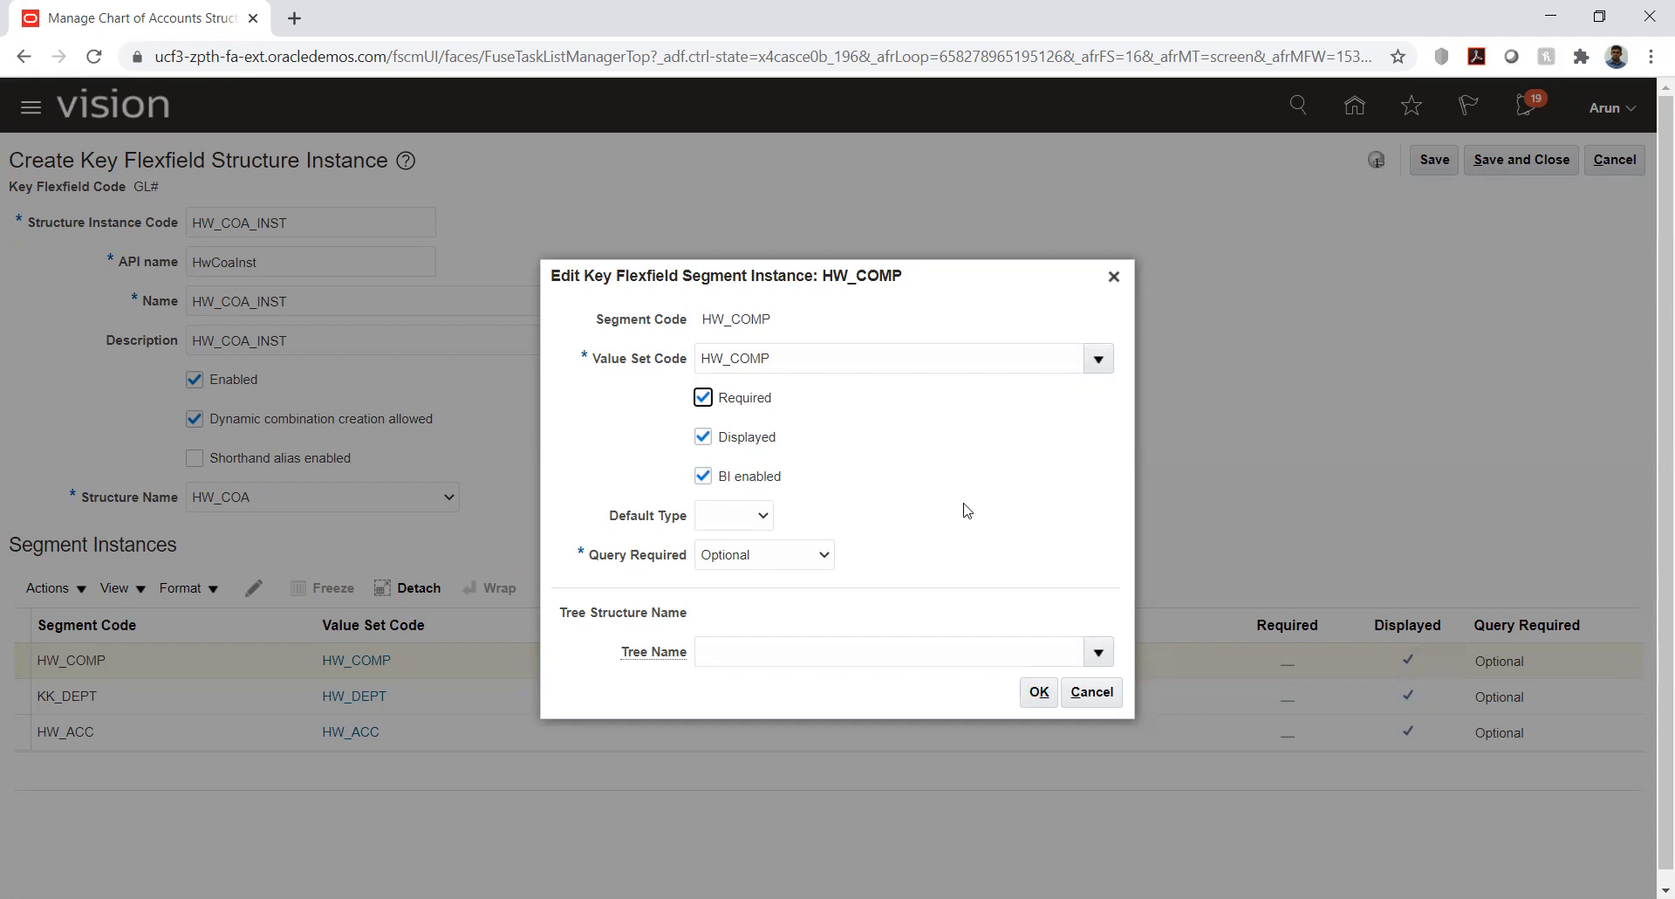
left_click(1038, 694)
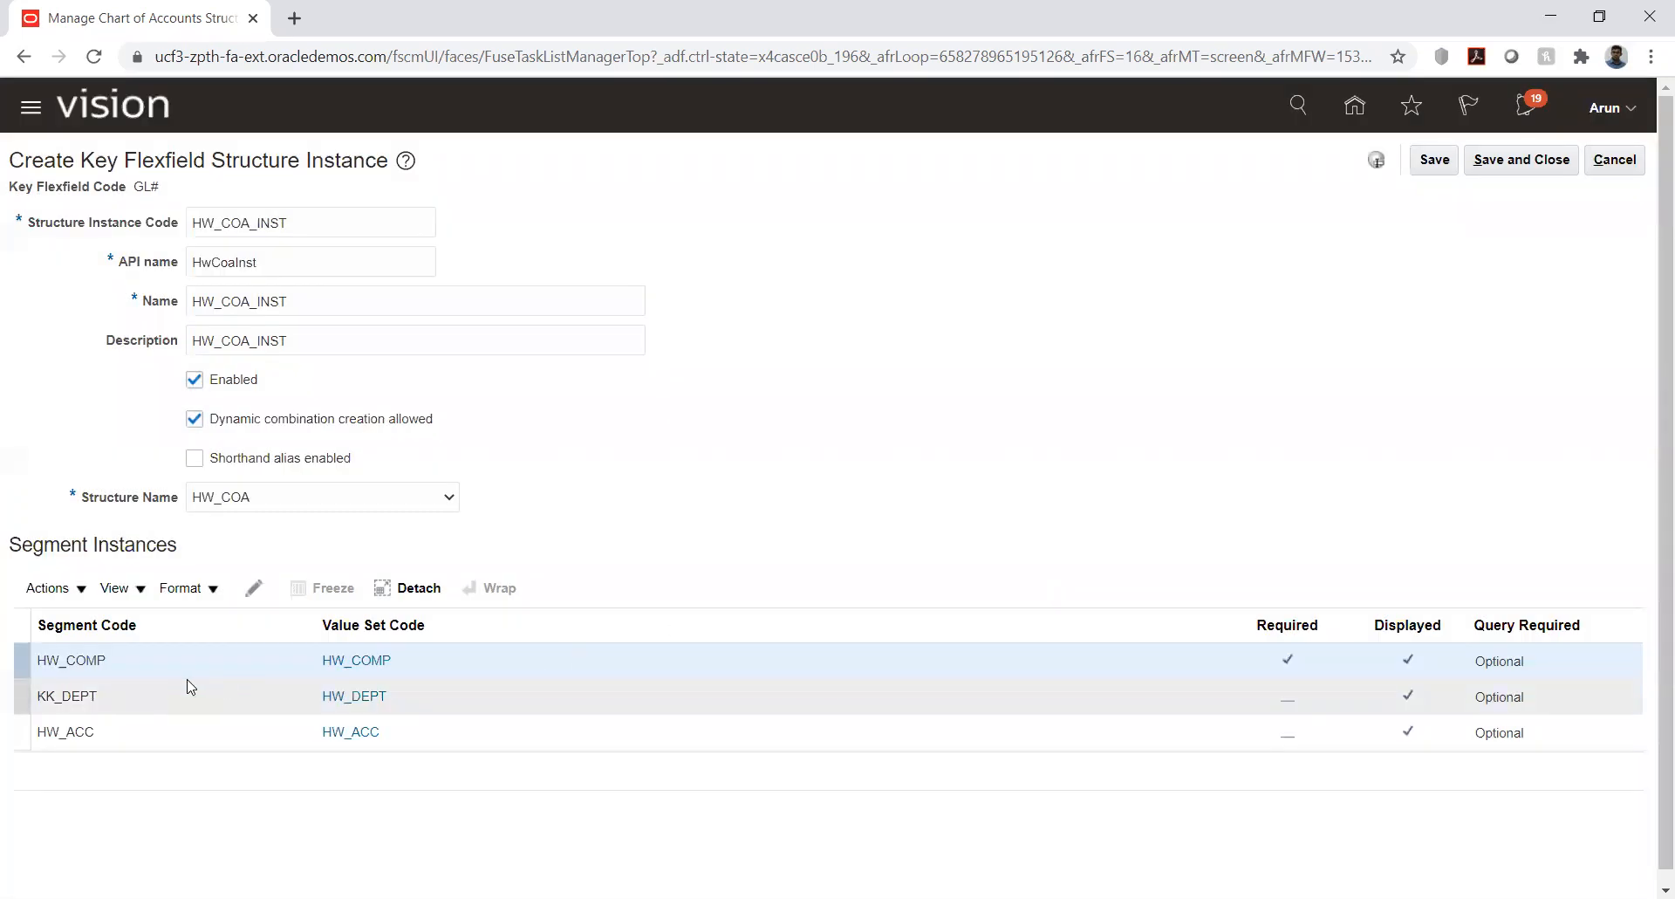
Open the KK_DEPT segment instance for editing and set its default type to Constant.
left_click(190, 686)
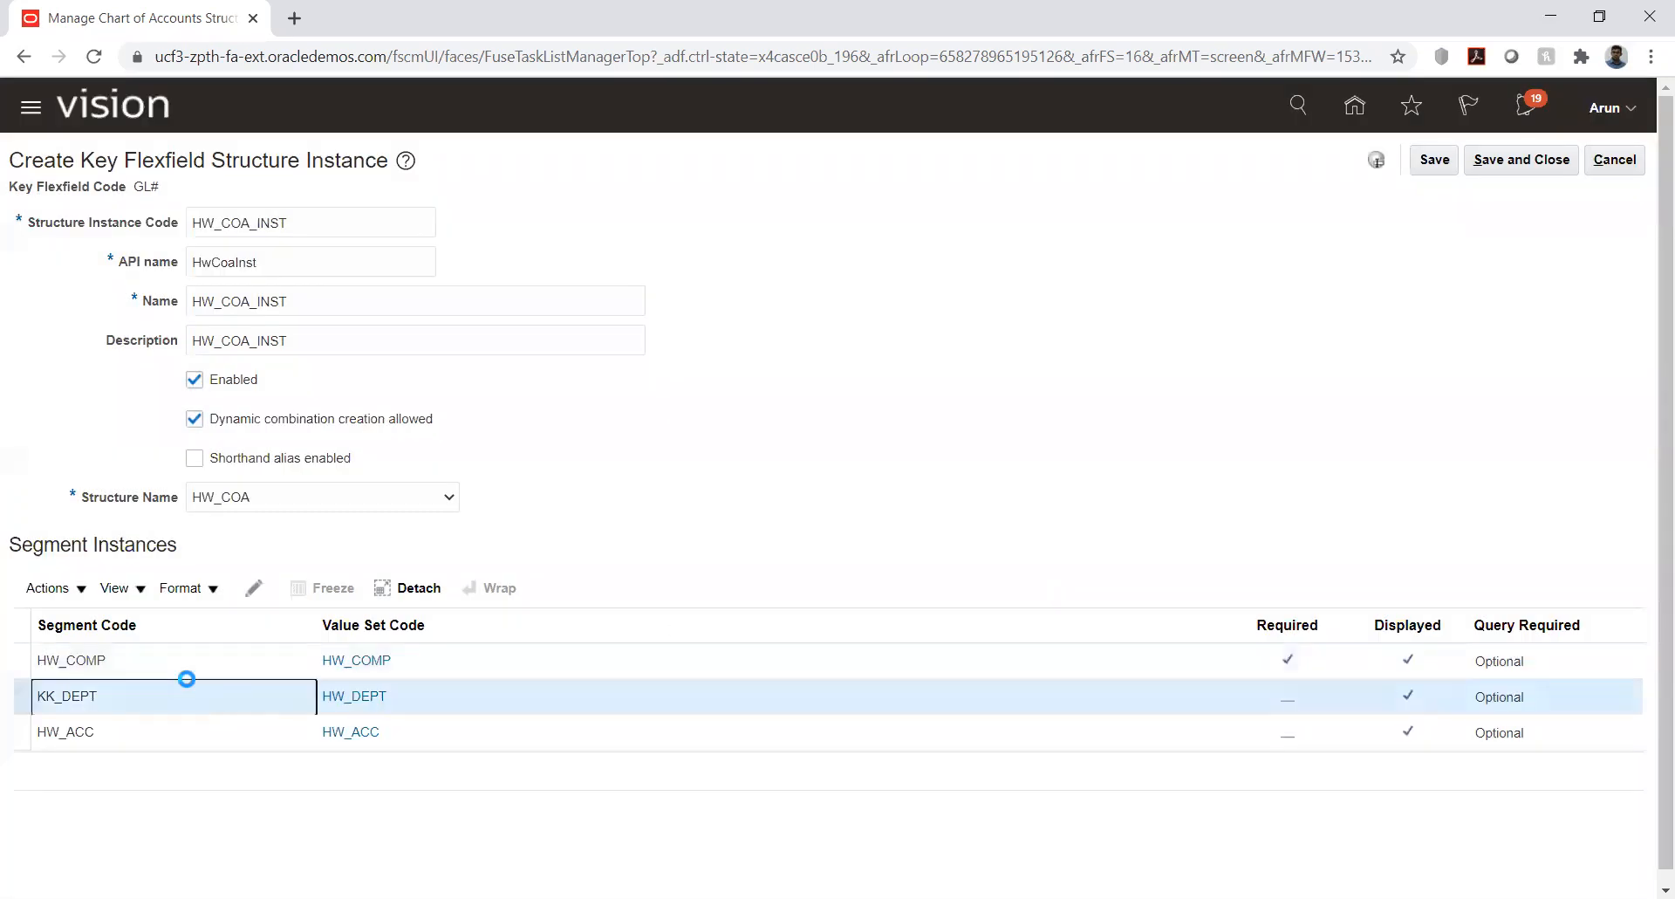
left_click(255, 591)
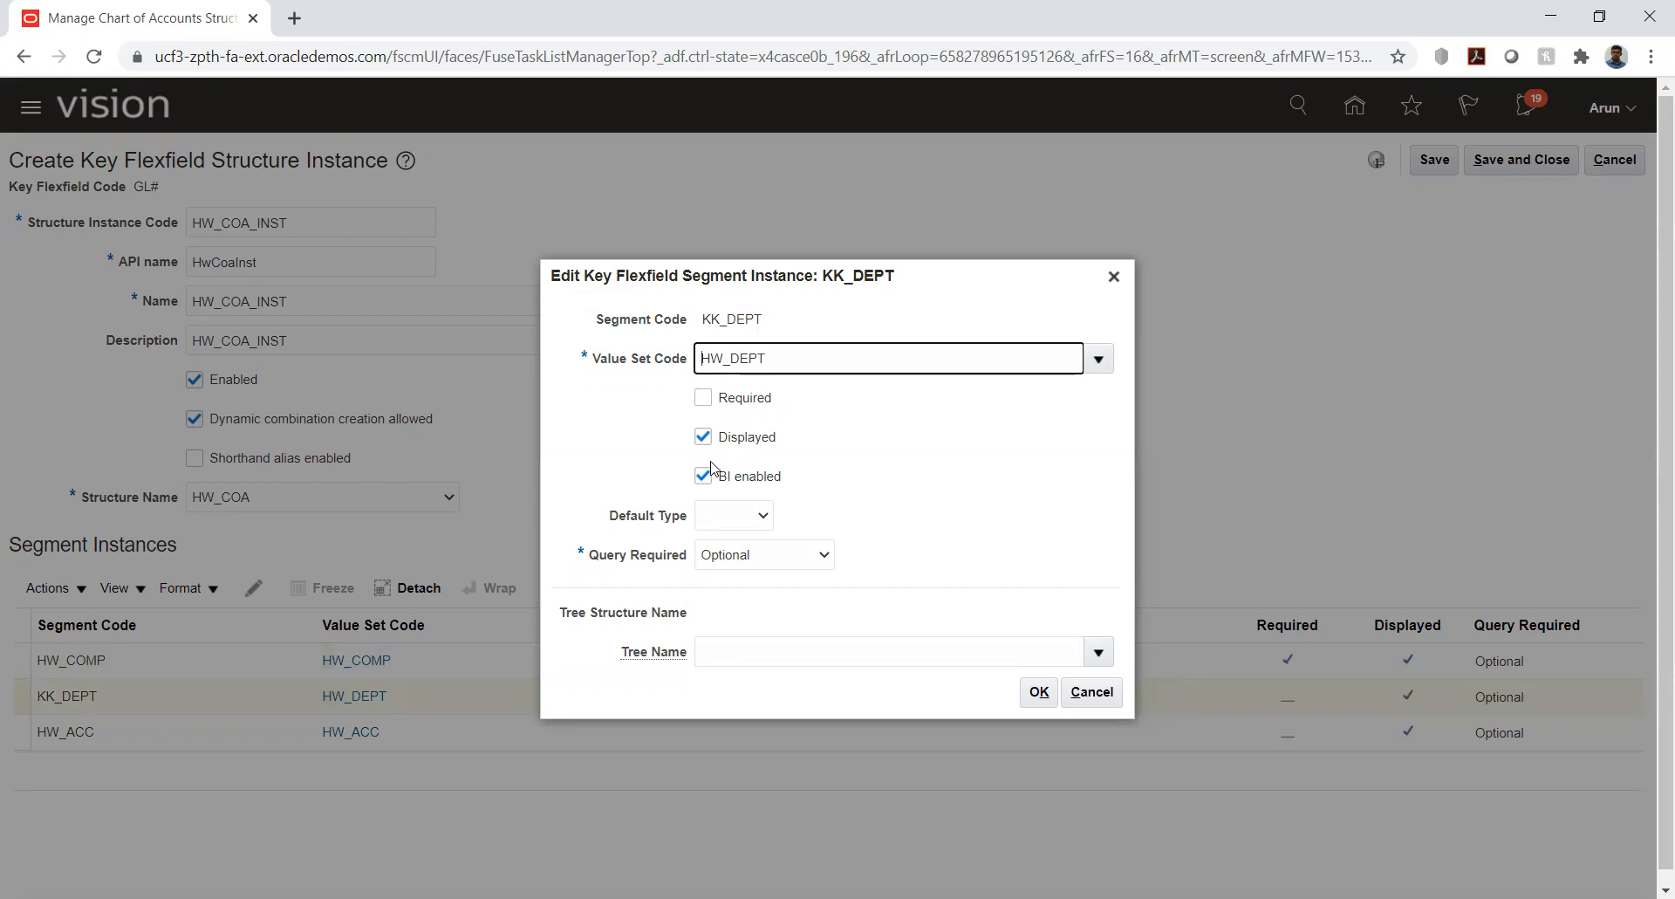
left_click(733, 515)
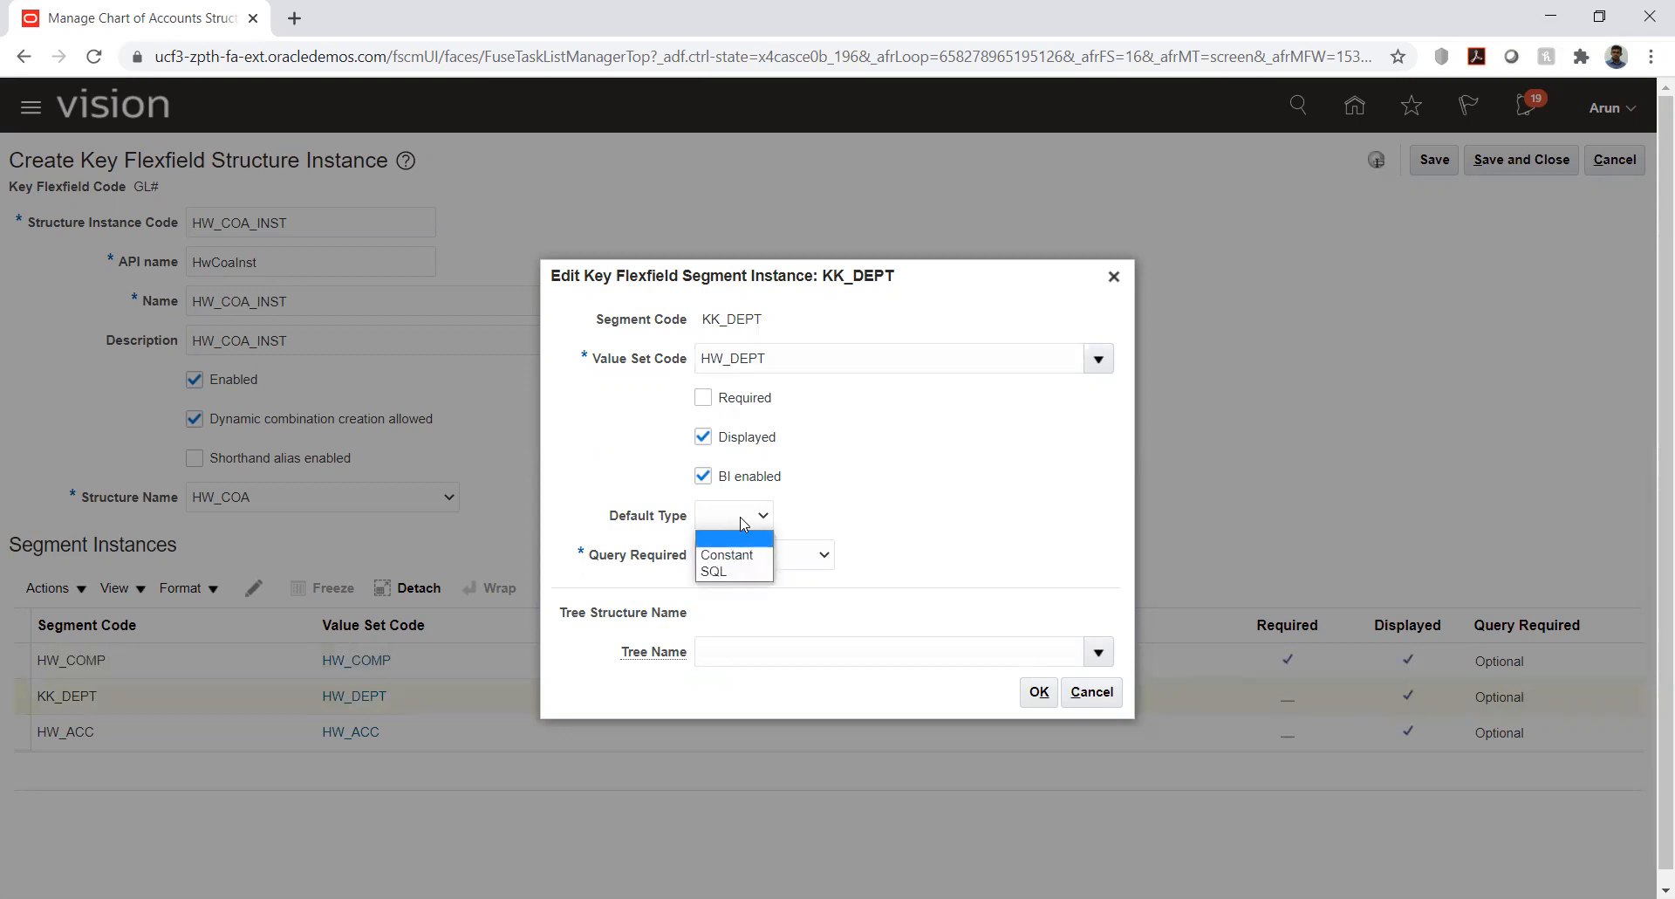
left_click(727, 555)
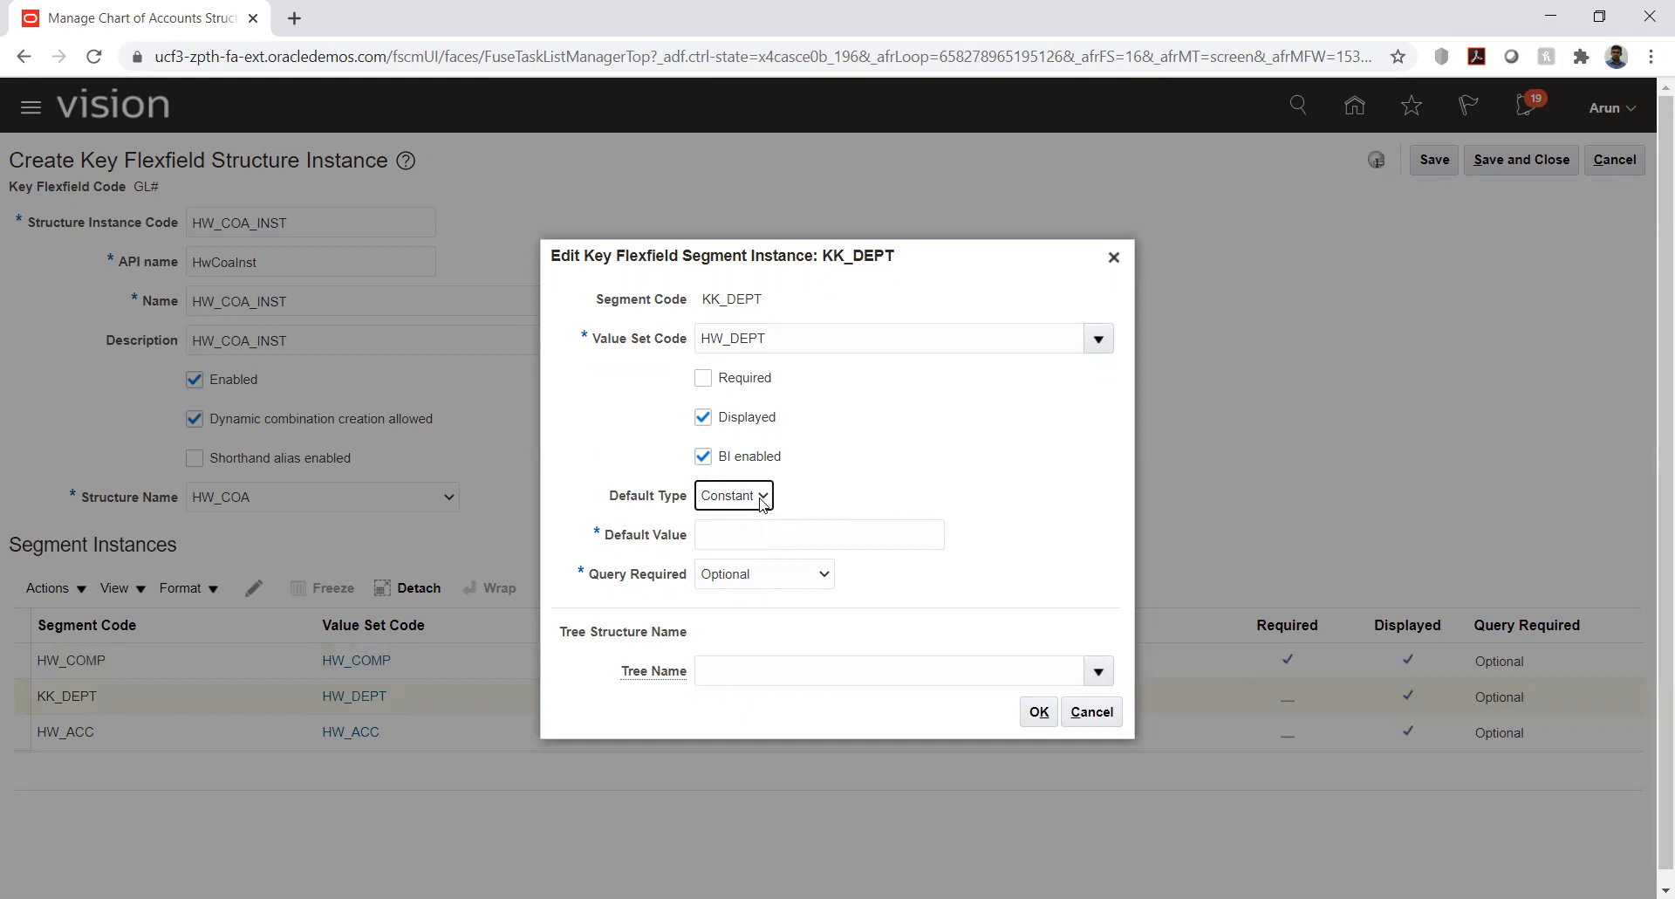
left_click(762, 495)
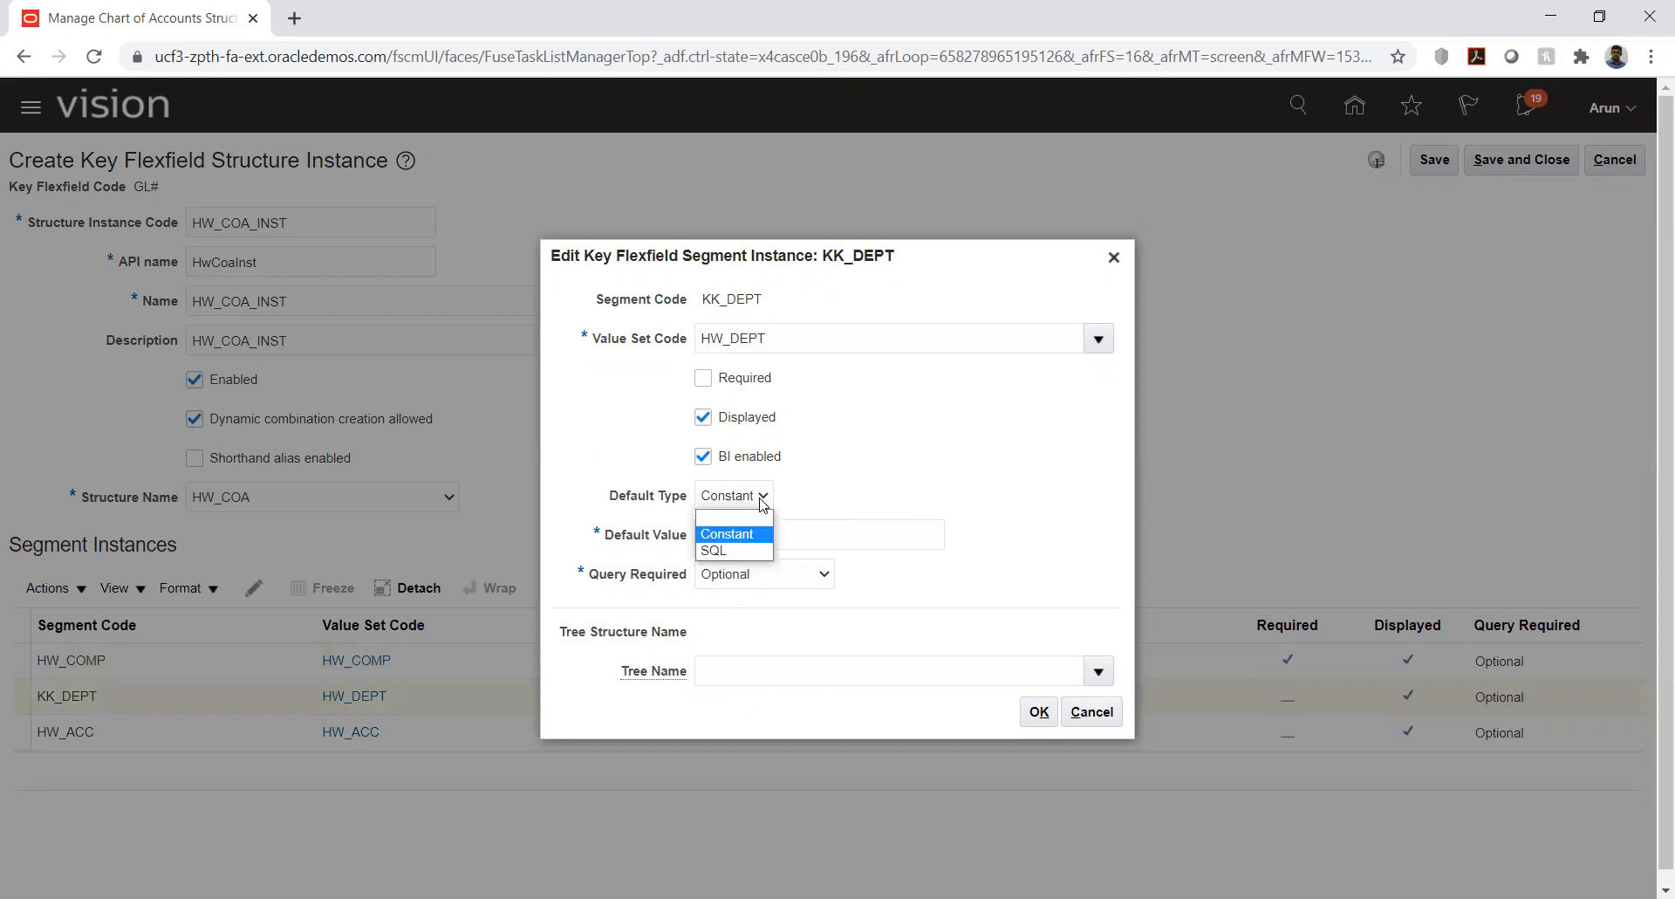
Clear the default type of the KK_DEPT segment instance and make the segment required.
left_click(818, 492)
left_click(731, 498)
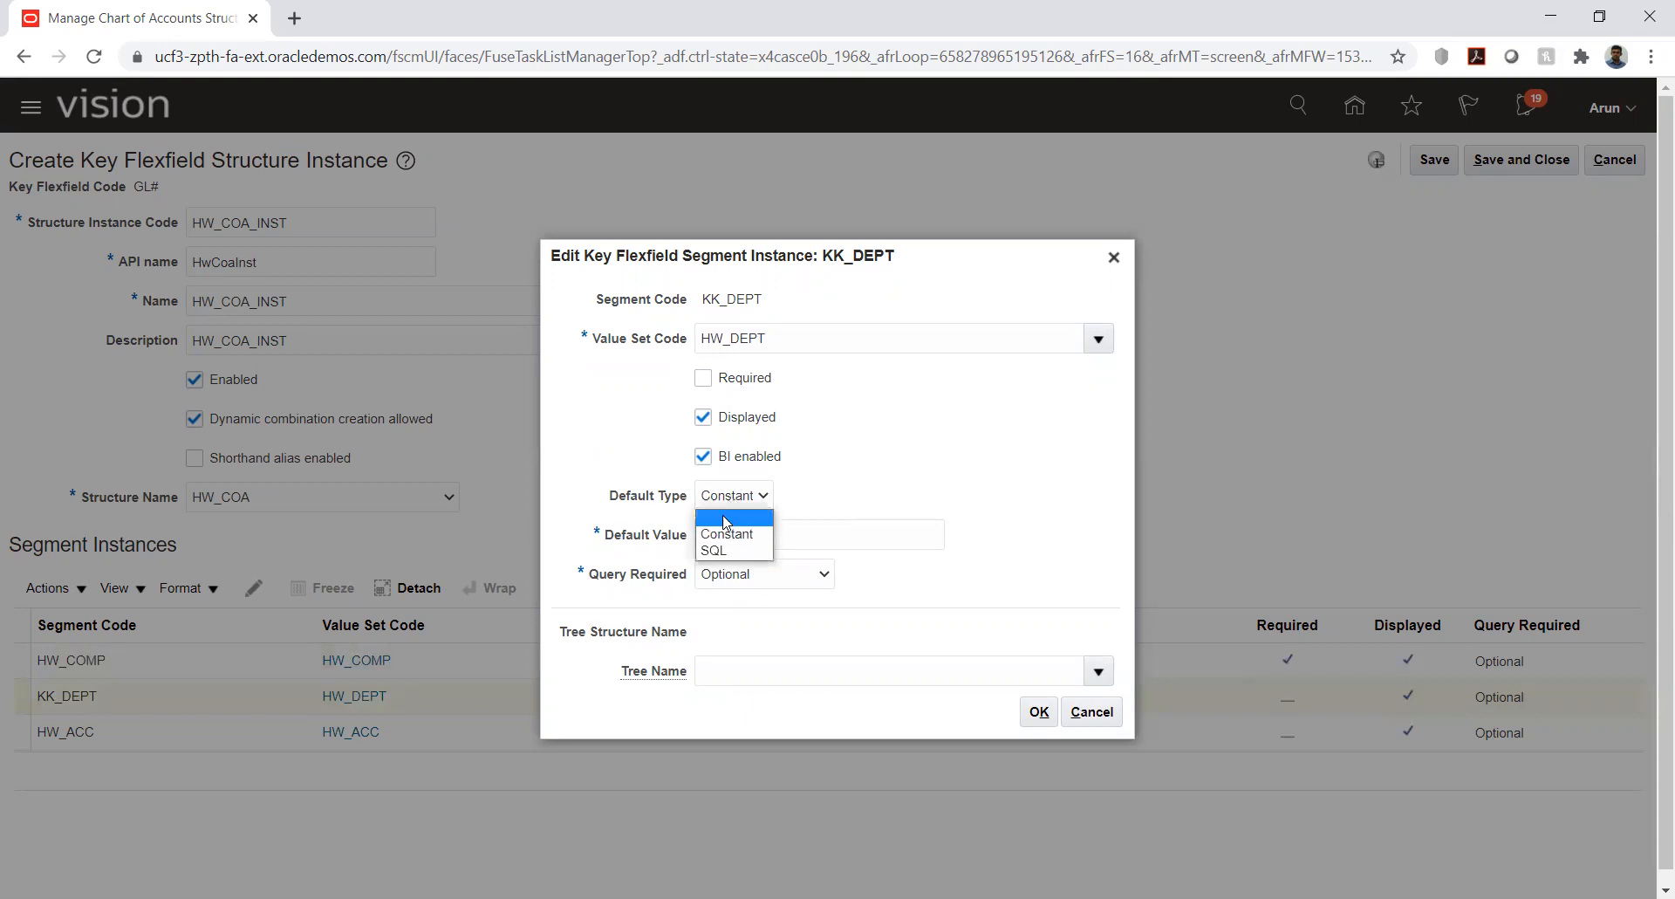
left_click(723, 521)
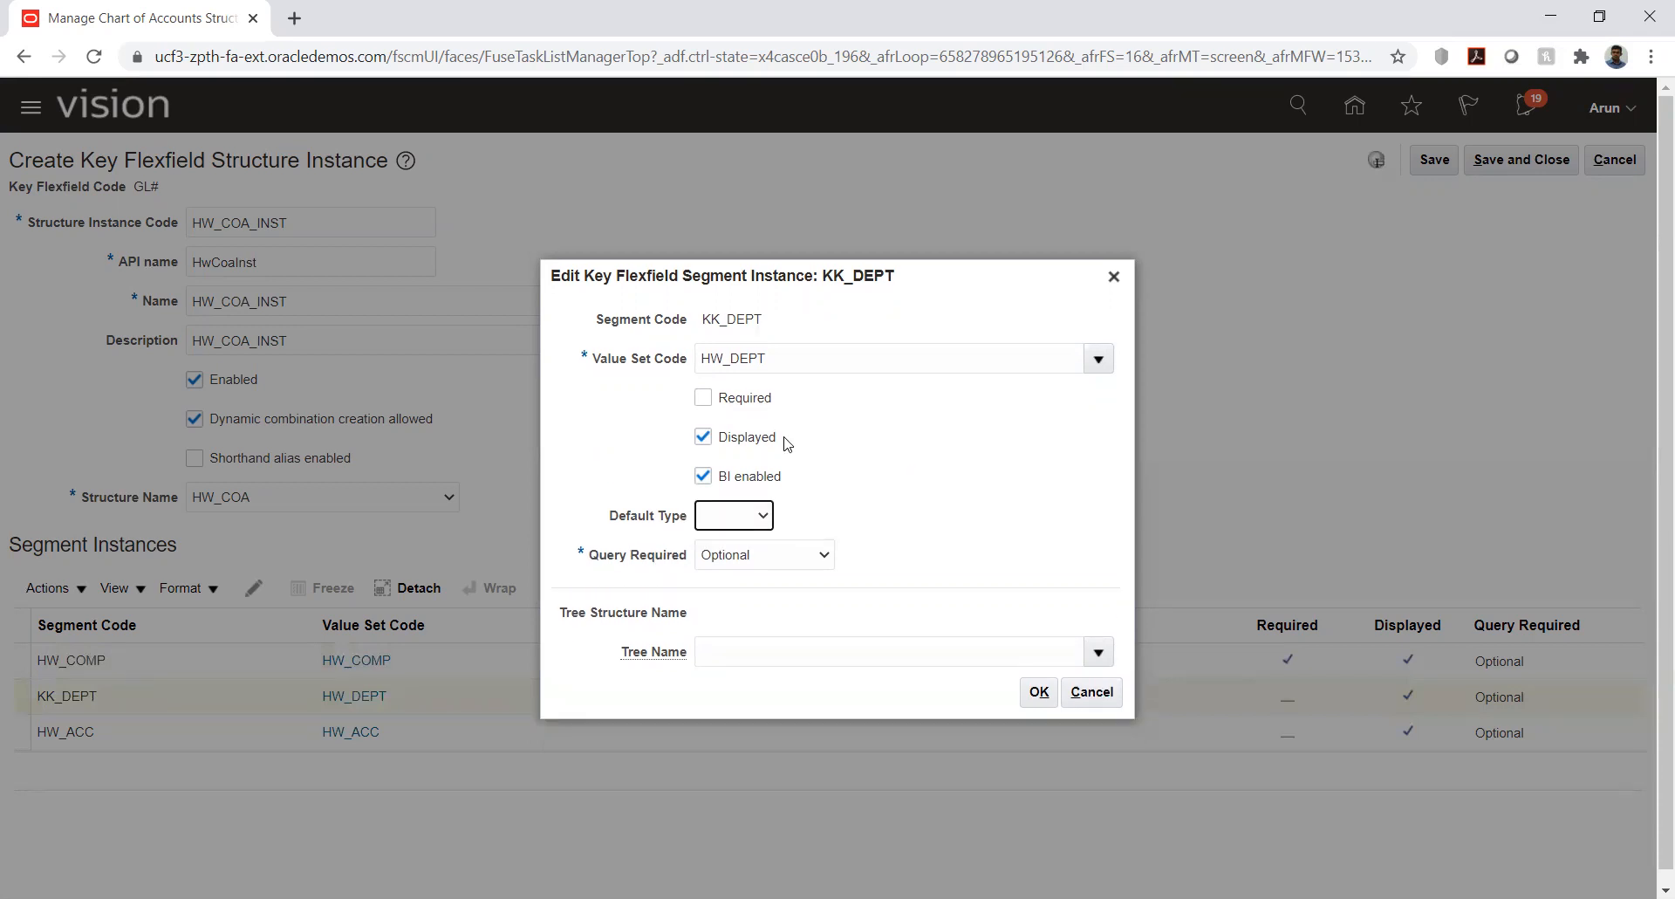
left_click(738, 403)
left_click(1038, 695)
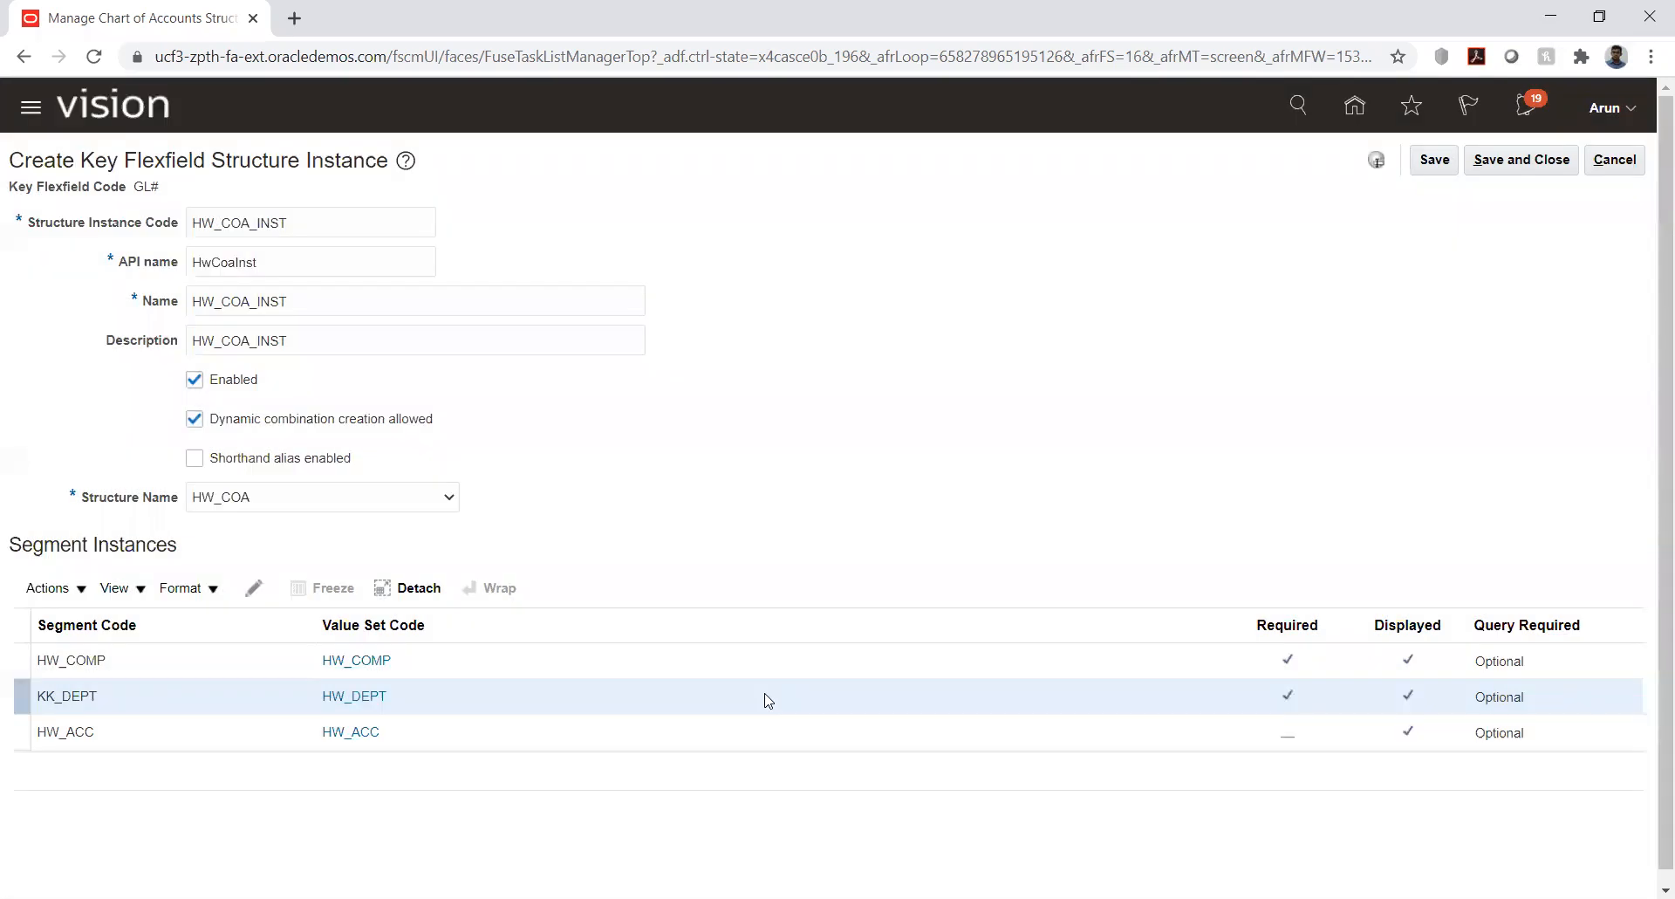
Make the HW_ACC segment instance required.
left_click(222, 730)
left_click(255, 590)
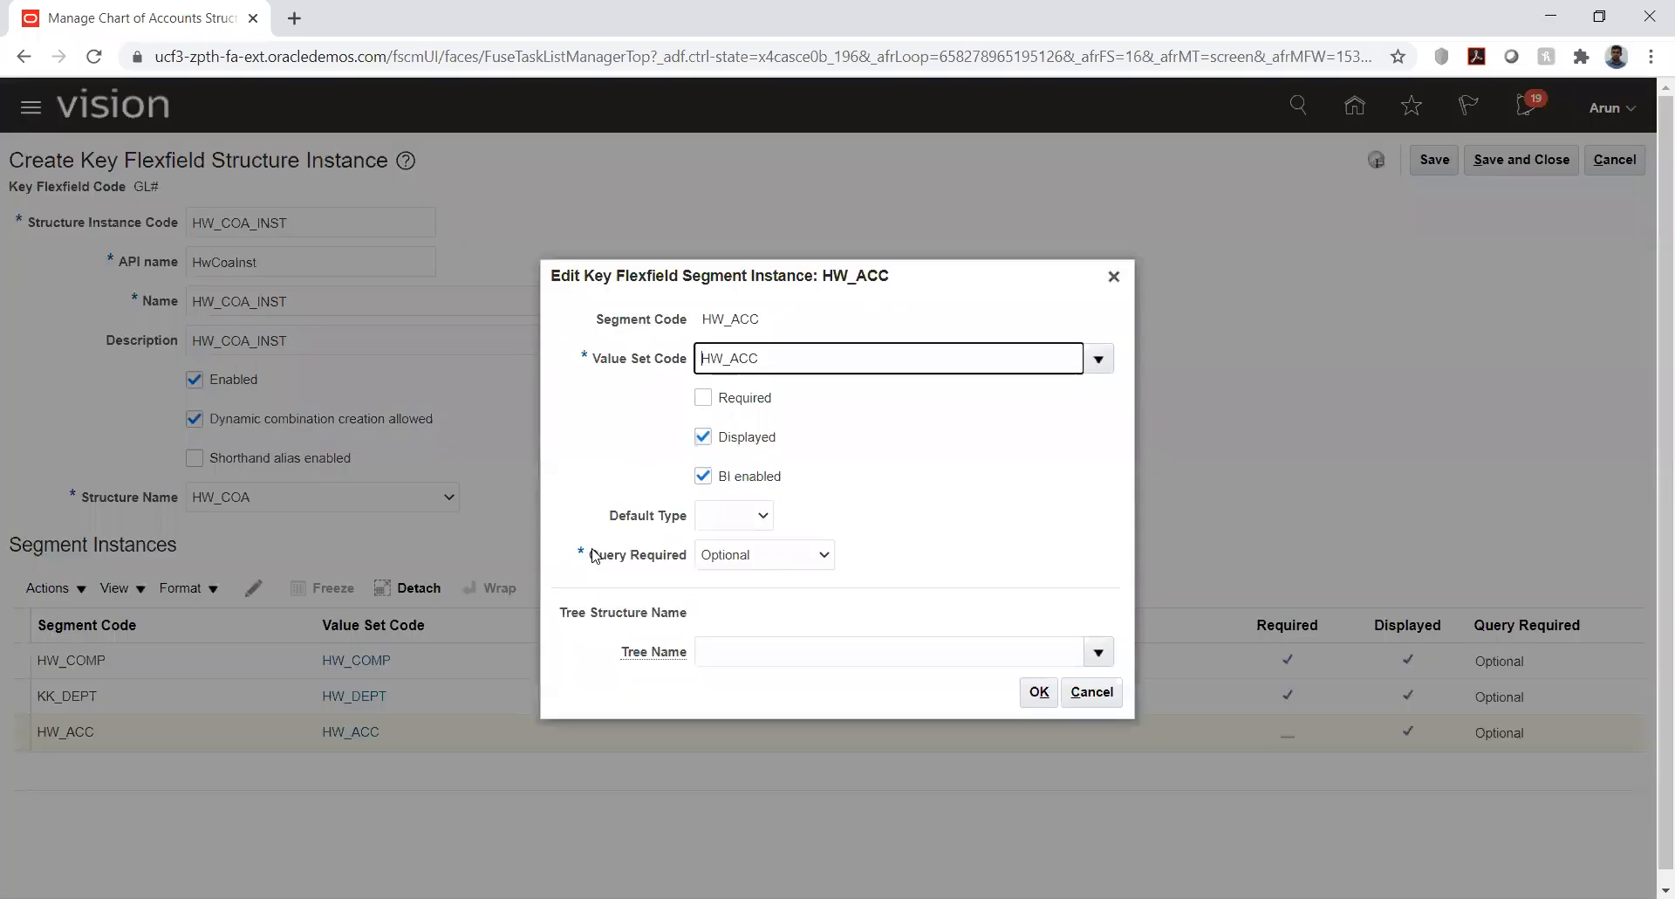
left_click(731, 405)
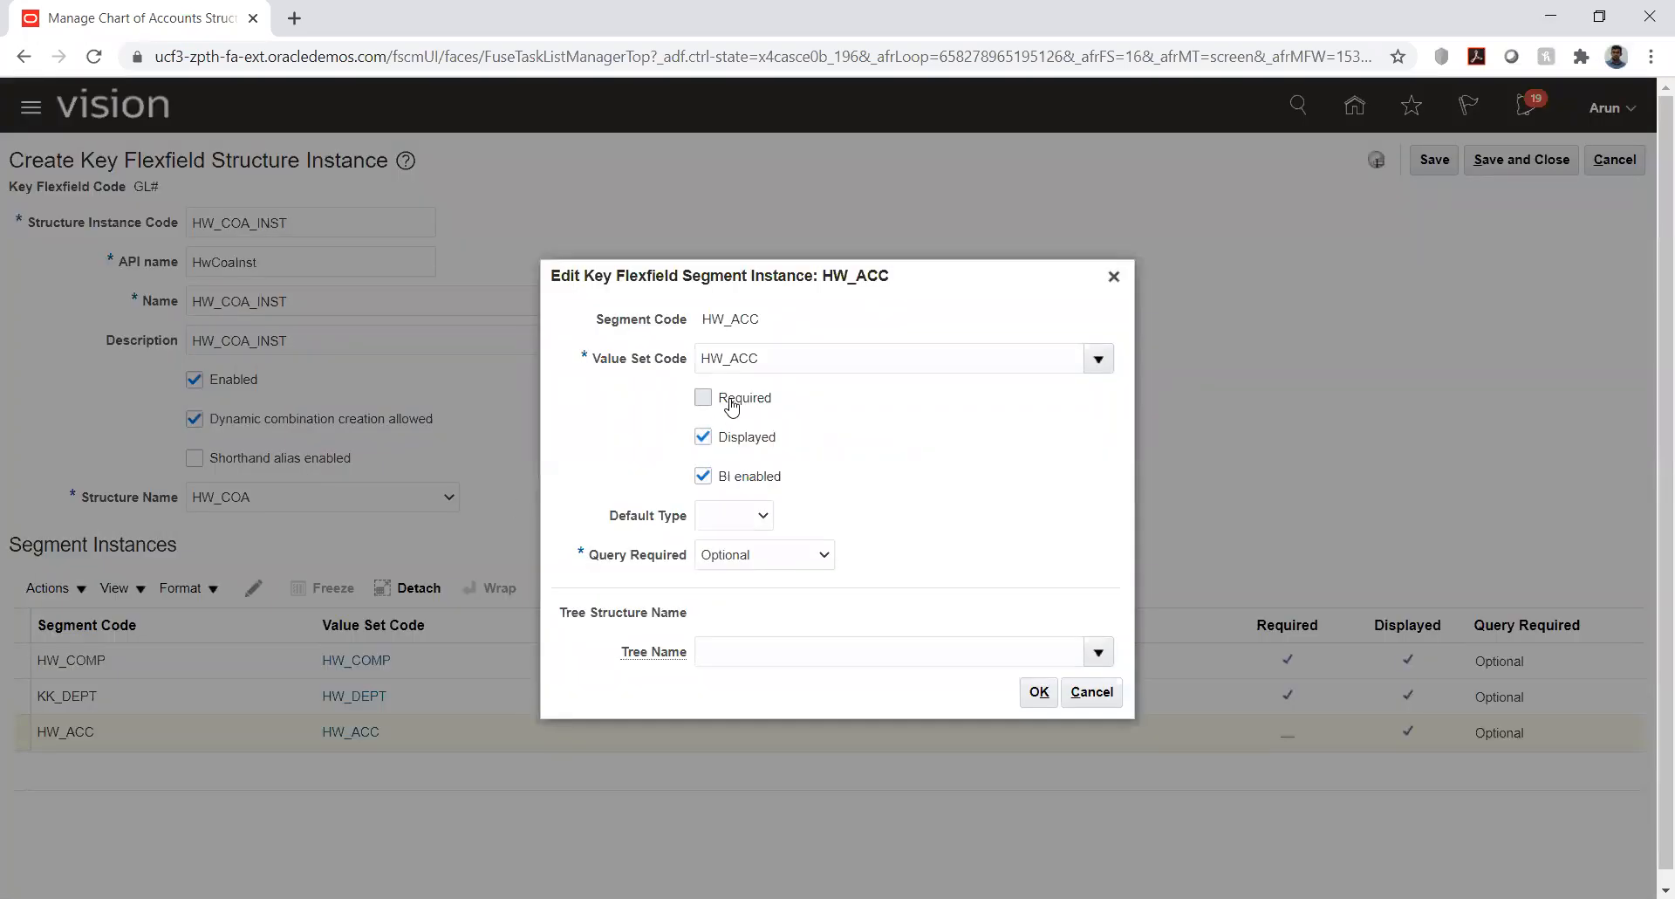
left_click(1037, 694)
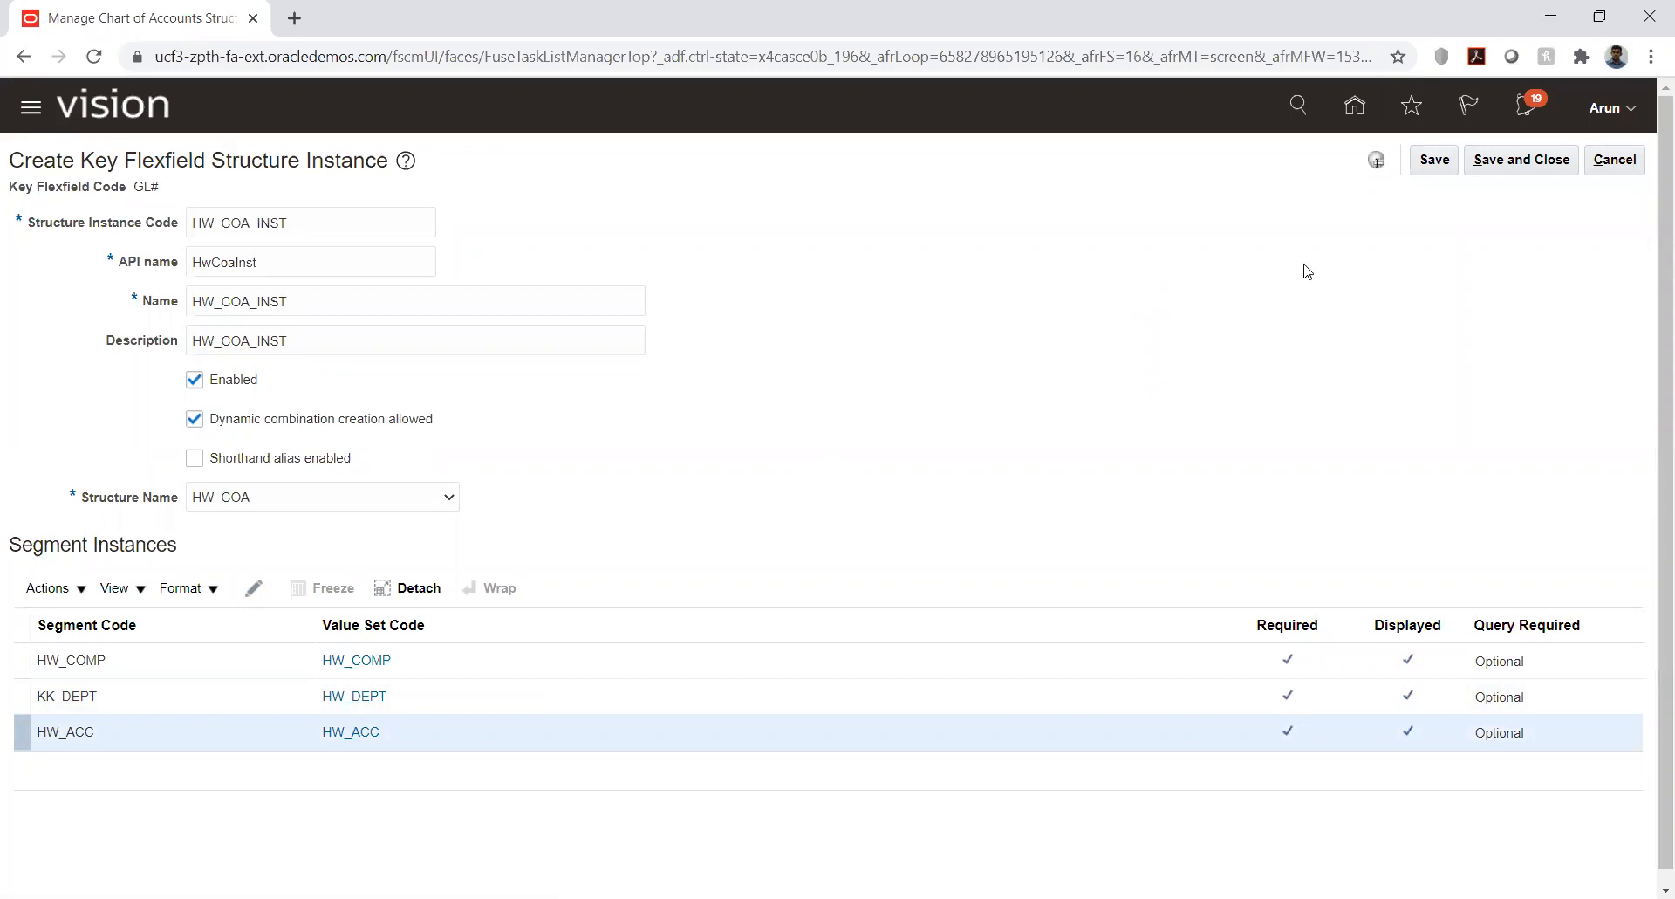
Save and close the HW_COA_INST structure instance, and return to the chart of accounts structures page.
left_click(1435, 162)
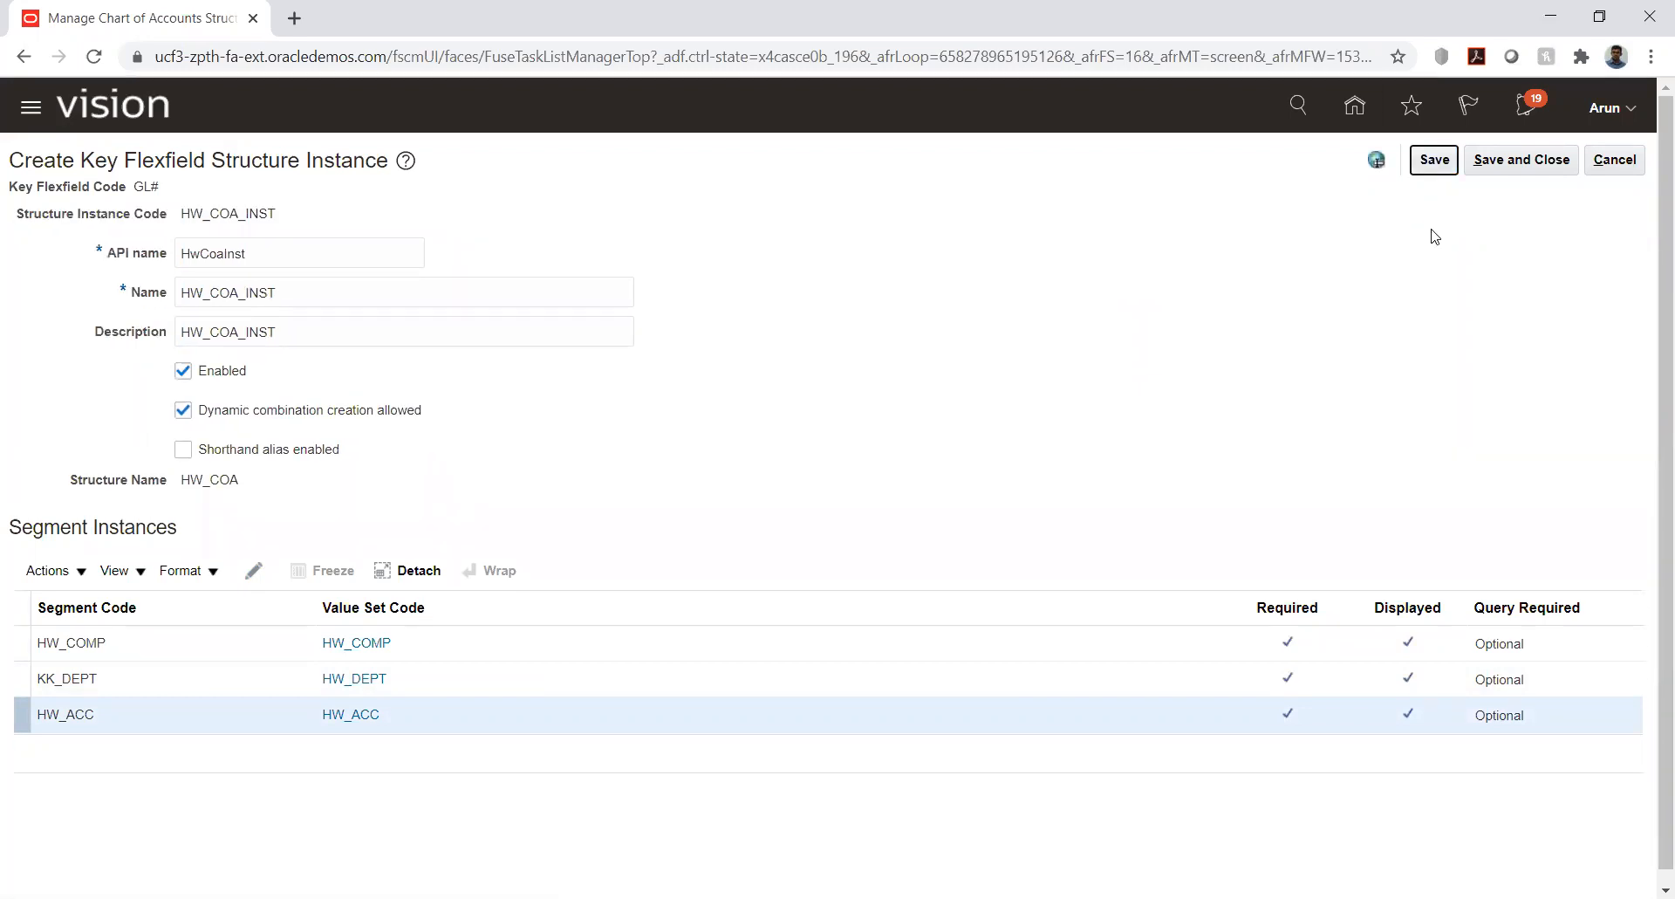
left_click(1511, 165)
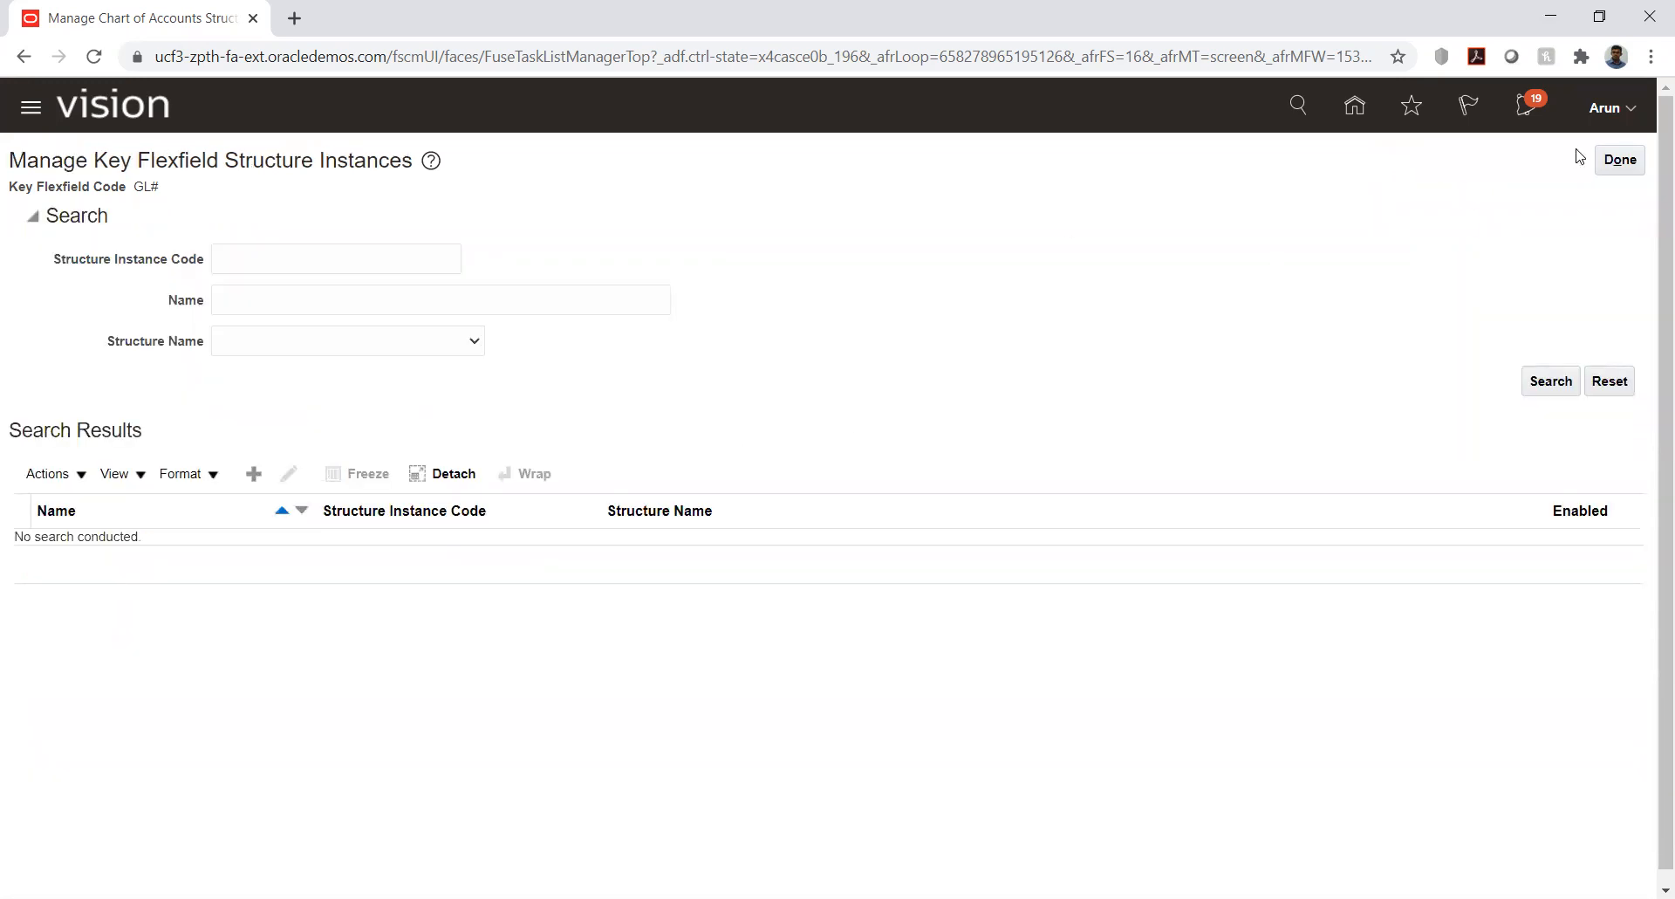
left_click(1619, 160)
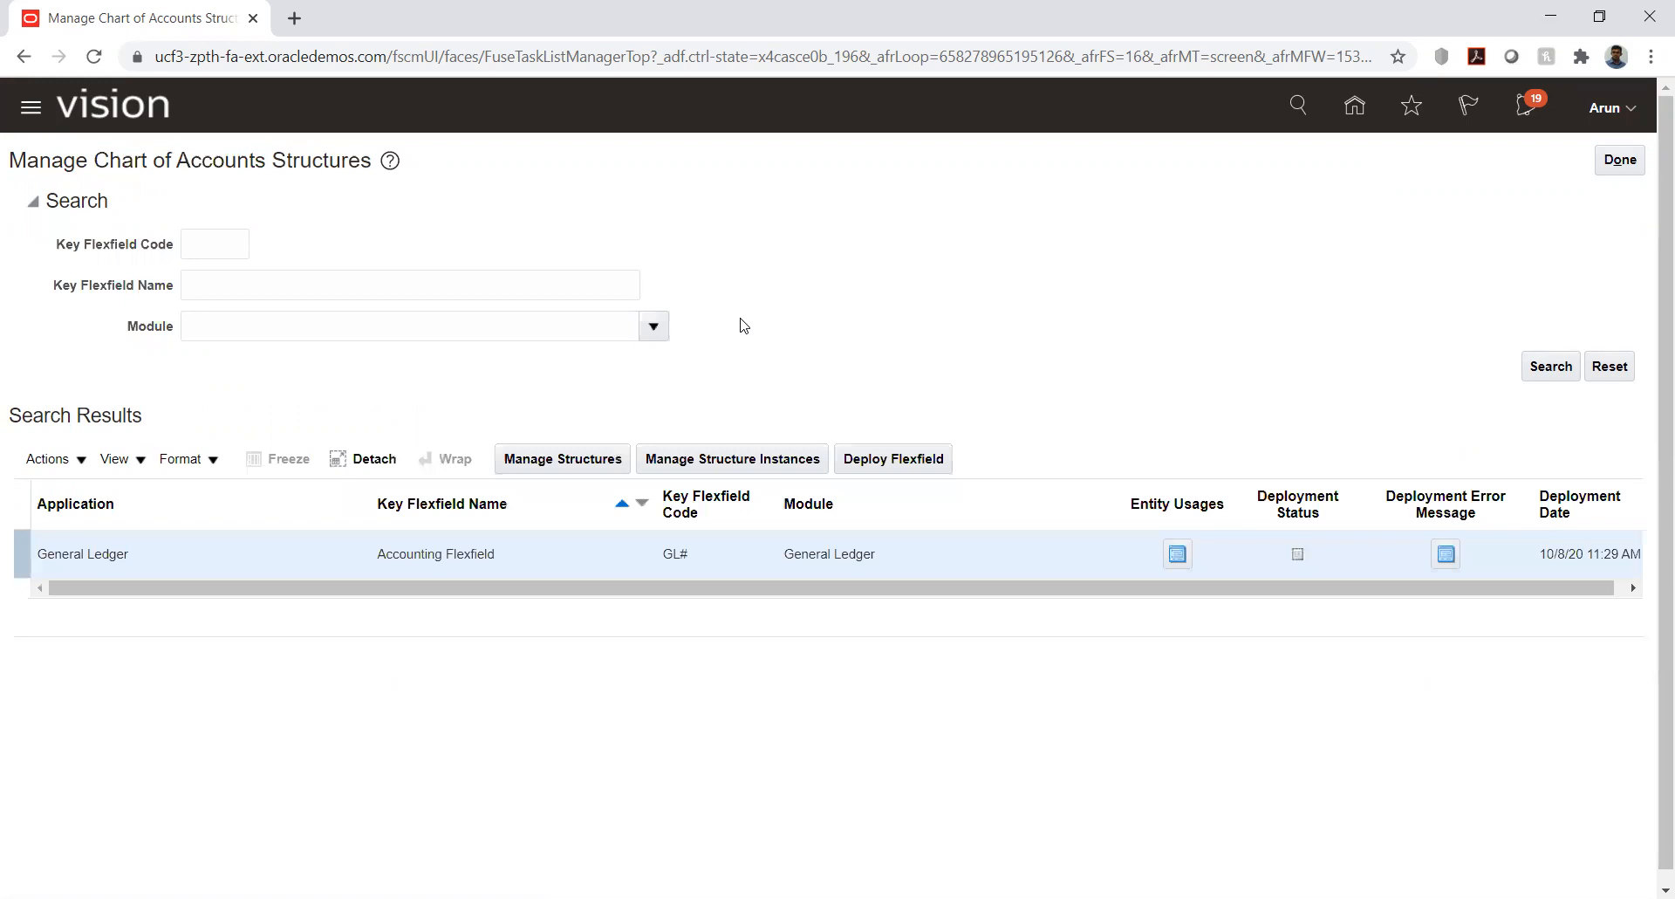
Deploy the General Ledger Accounting Flexfield, reviewing its metadata validation and deployment details before dismissing the deployment dialog.
left_click(910, 464)
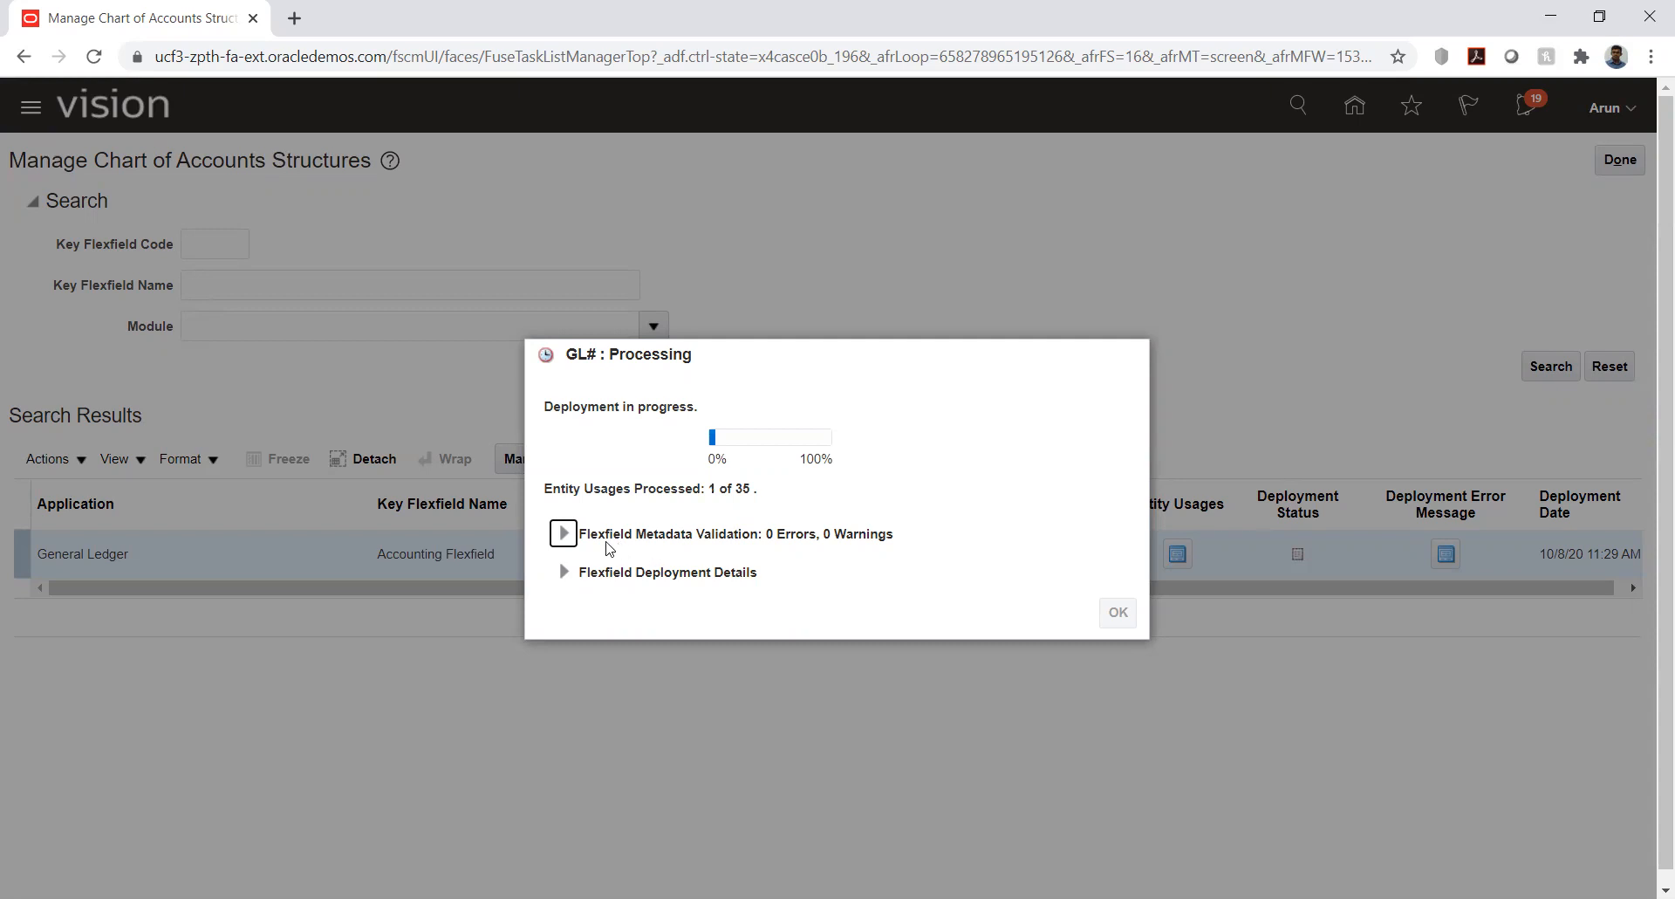
left_click(564, 534)
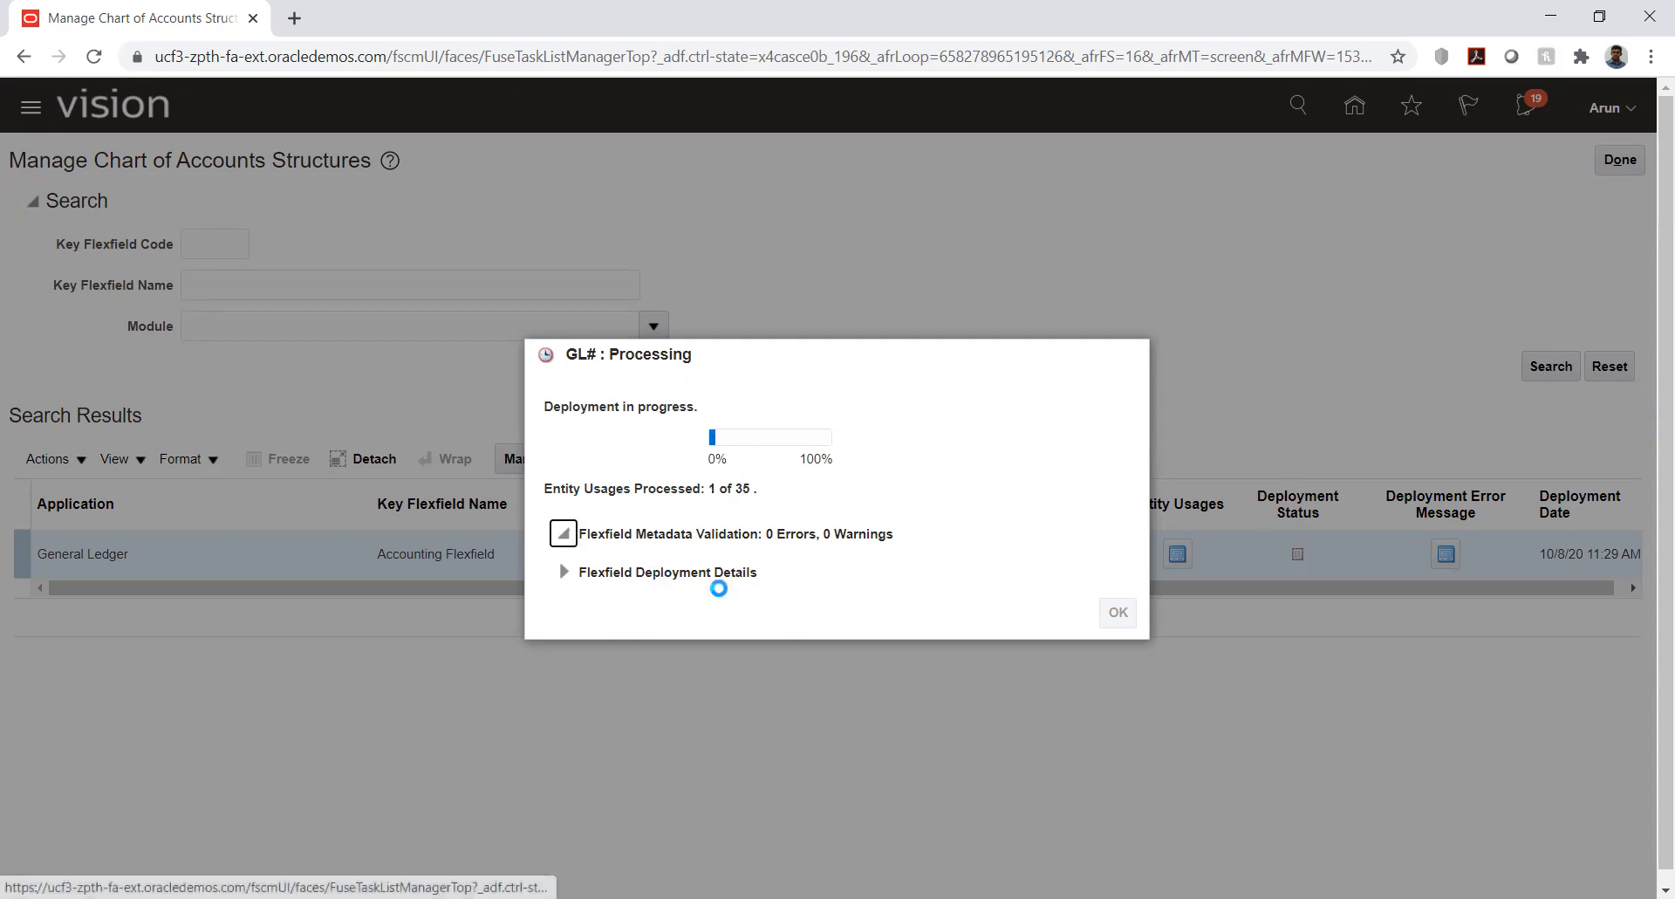
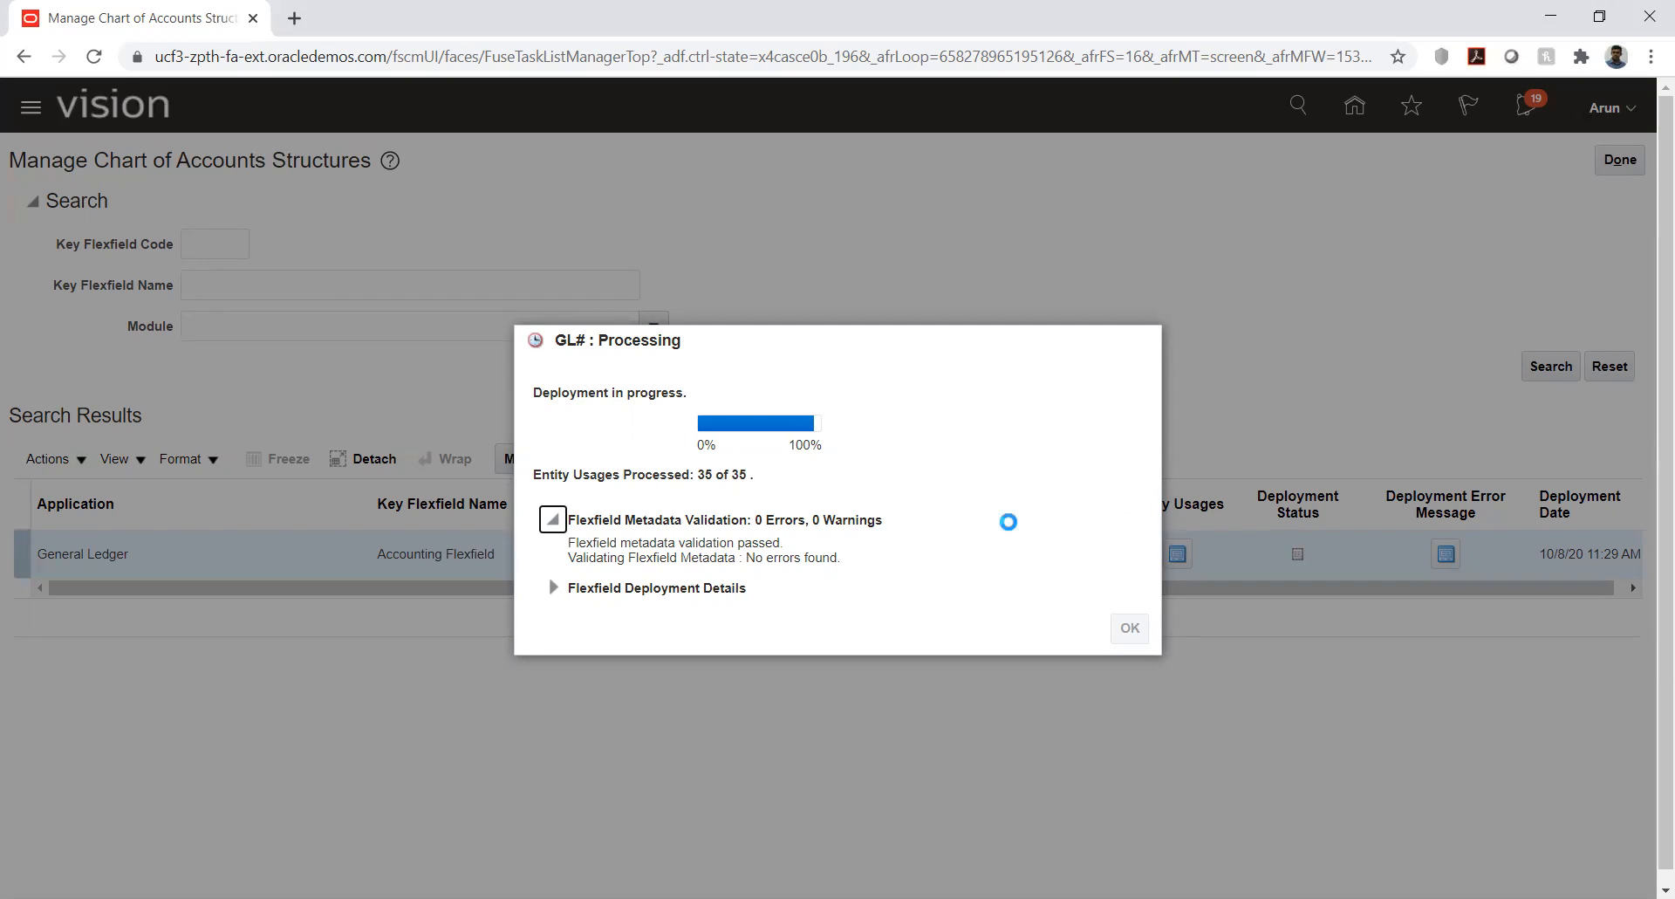
left_click(557, 589)
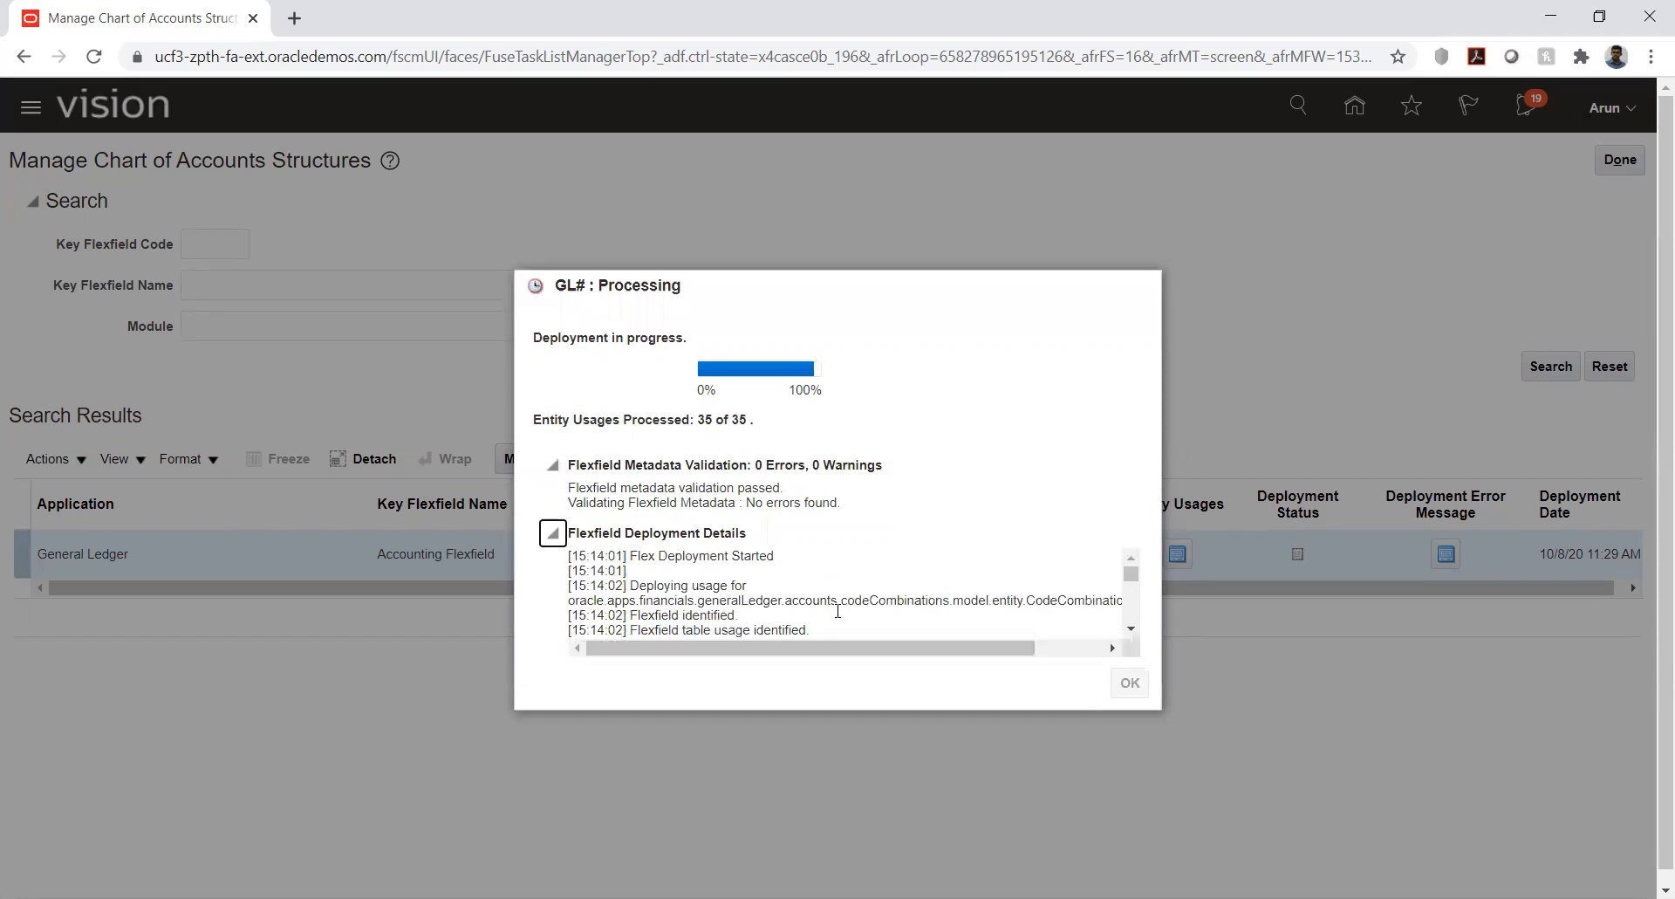
left_click(1132, 628)
left_click(1132, 629)
left_click(1132, 629)
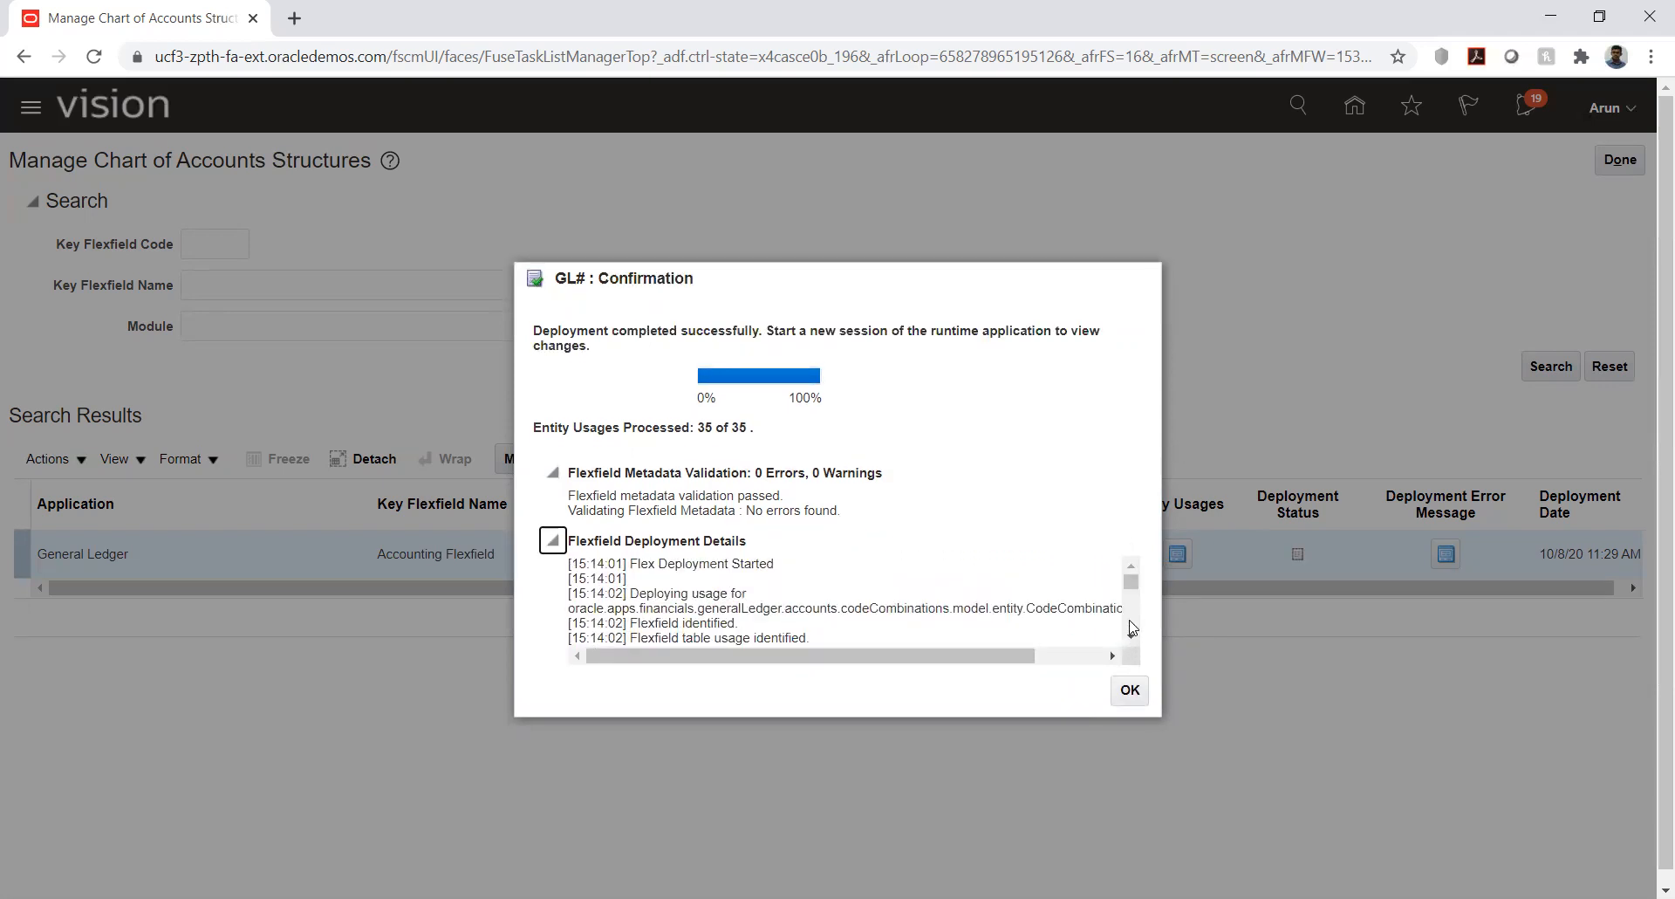
left_click_drag(1129, 579, 1134, 541)
left_click(1129, 698)
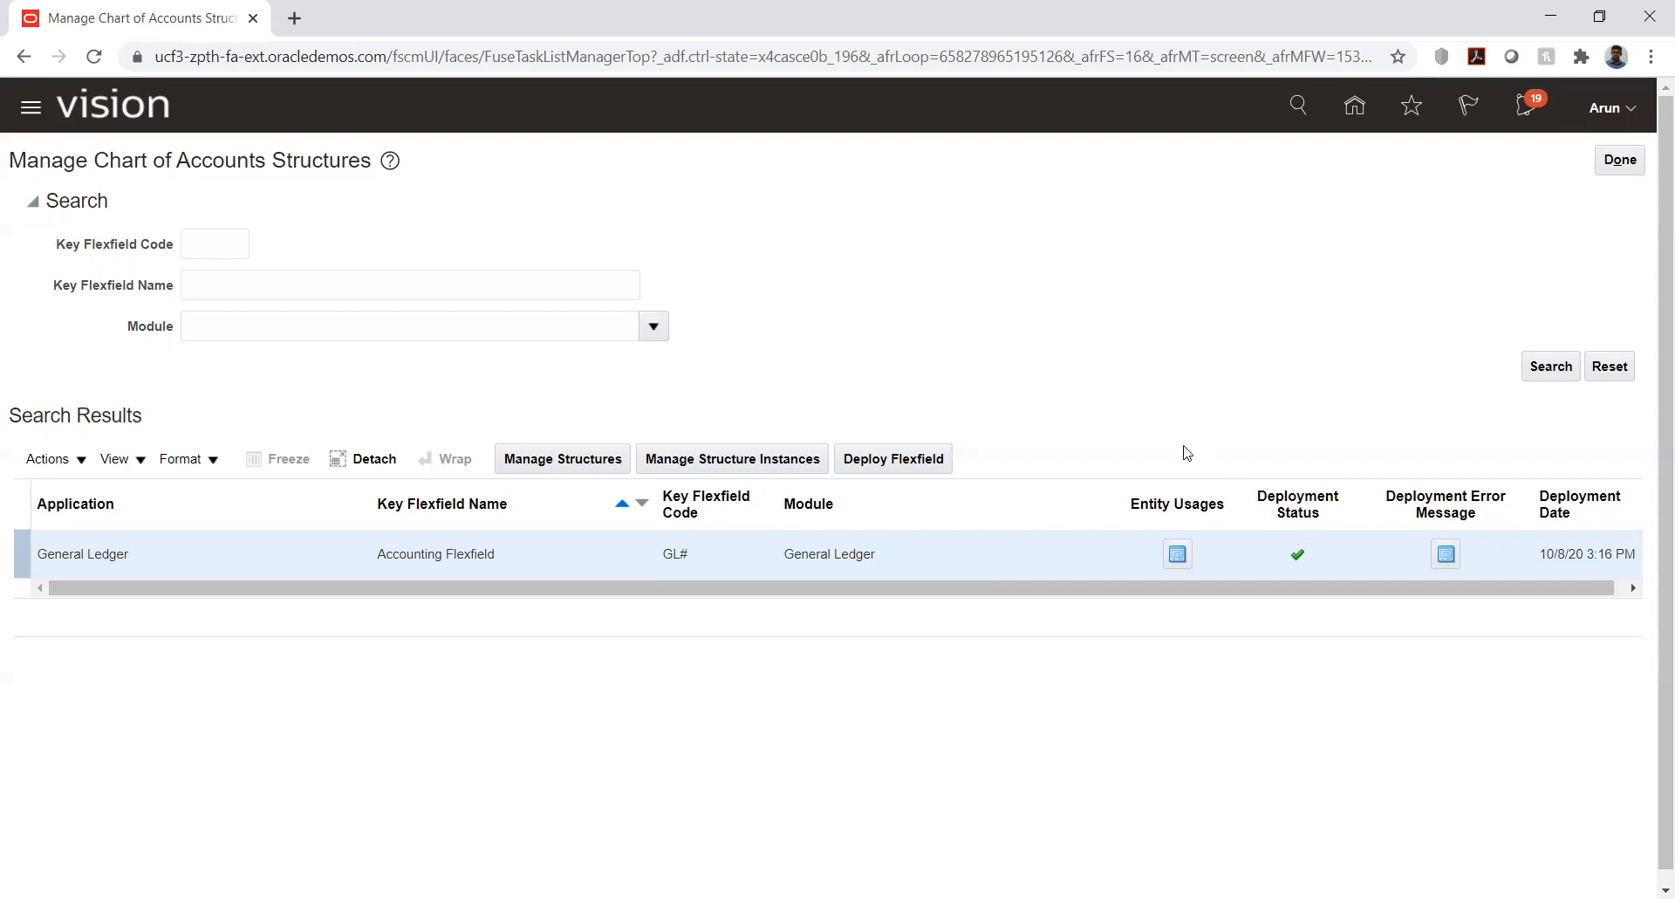
Go to the Manage Chart of Accounts Value Set Values task and search for value set codes starting with "hw".
left_click(1621, 162)
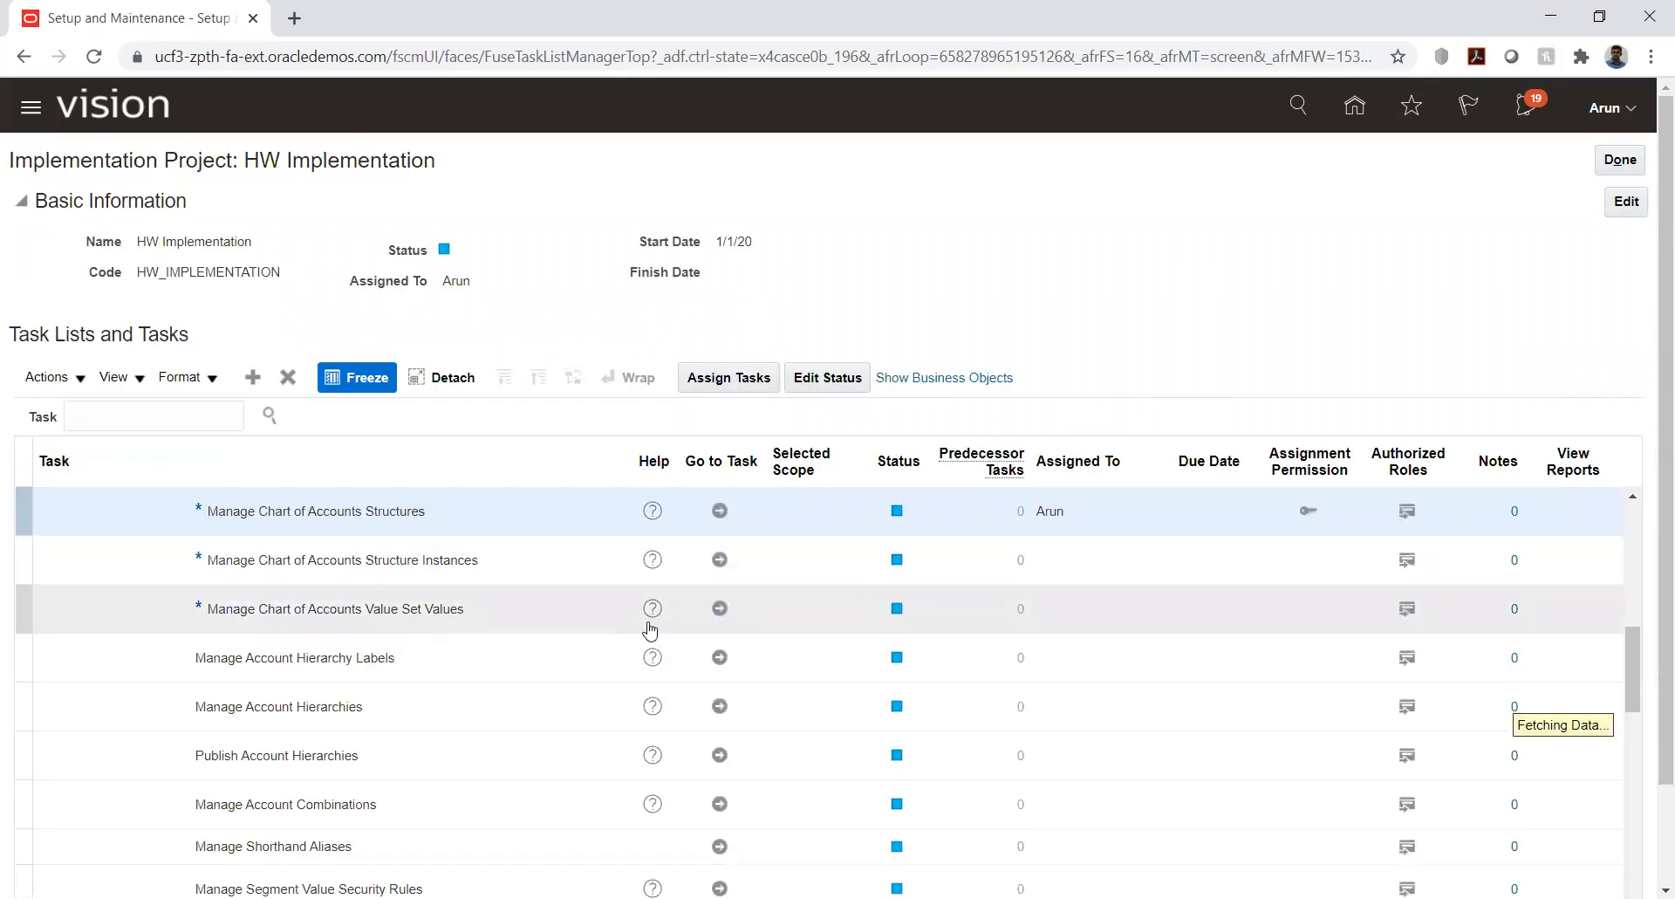
left_click(717, 610)
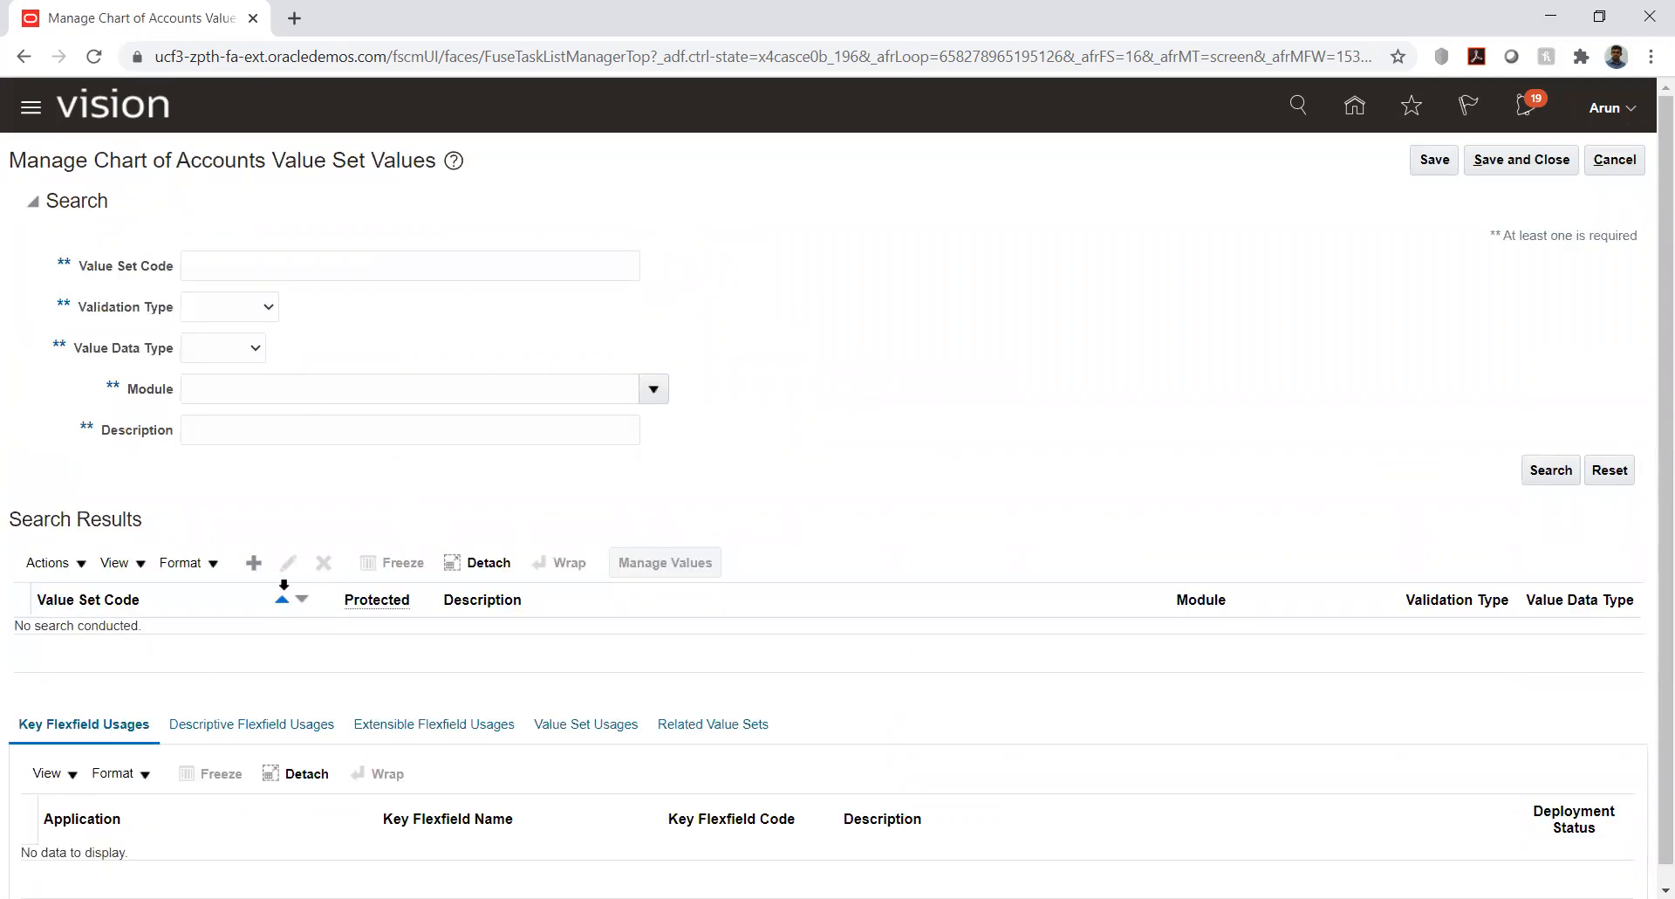
left_click(276, 267)
type("h")
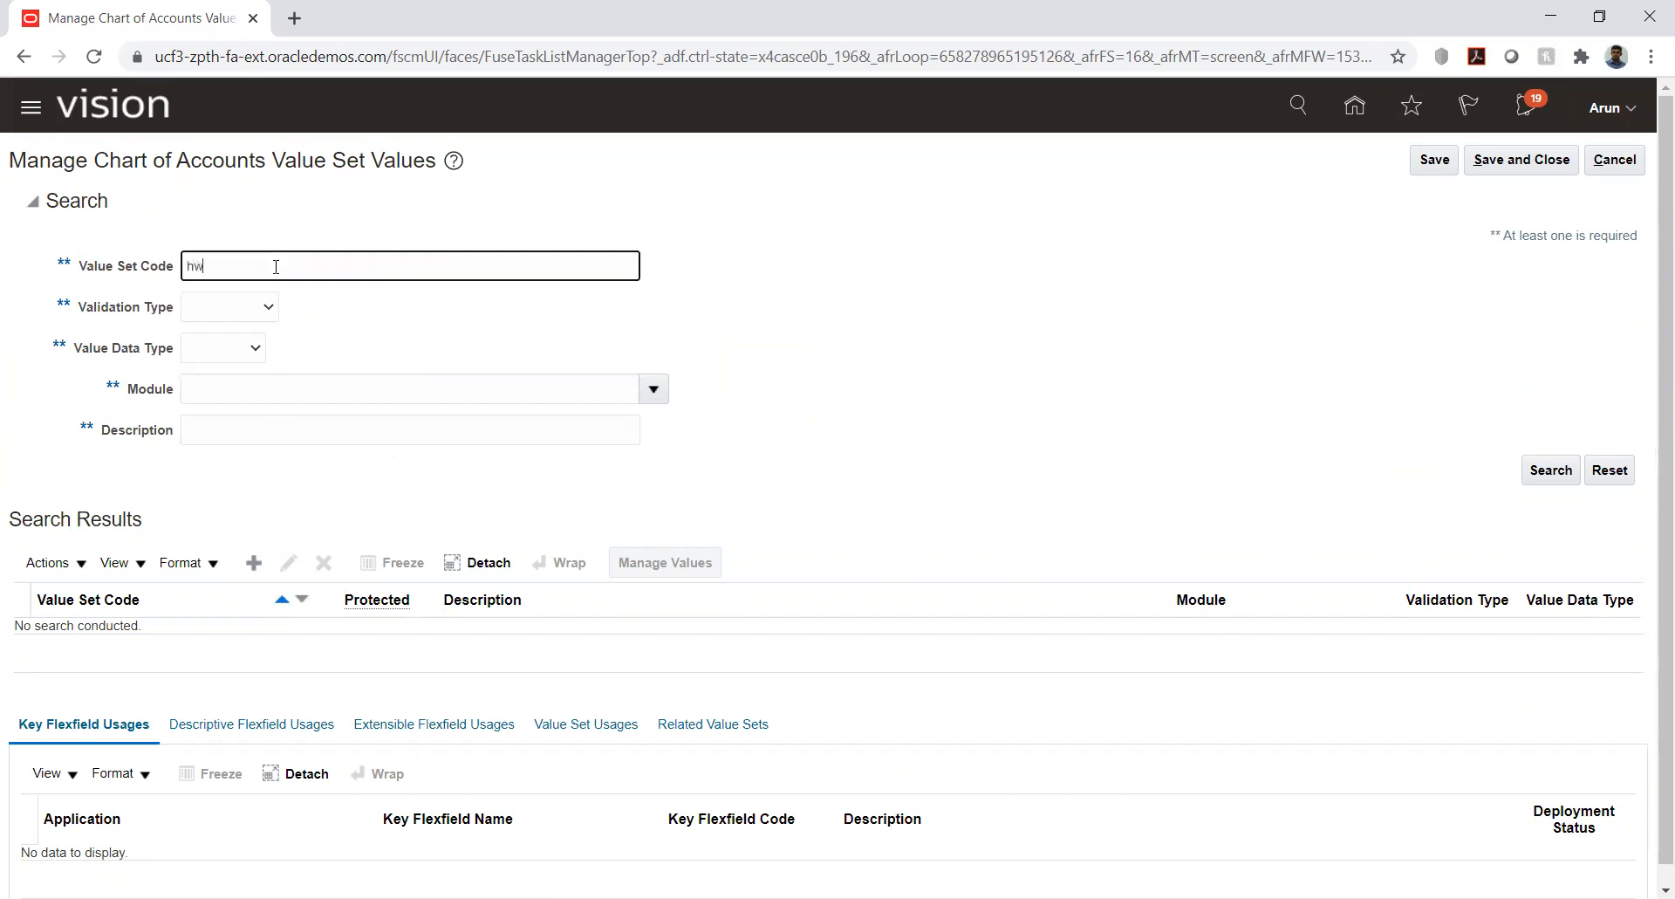
type("w")
key("Return")
Add value 1000 with the description "Default company" to the HW_COMP value set, keeping Summary at No.
left_click(150, 635)
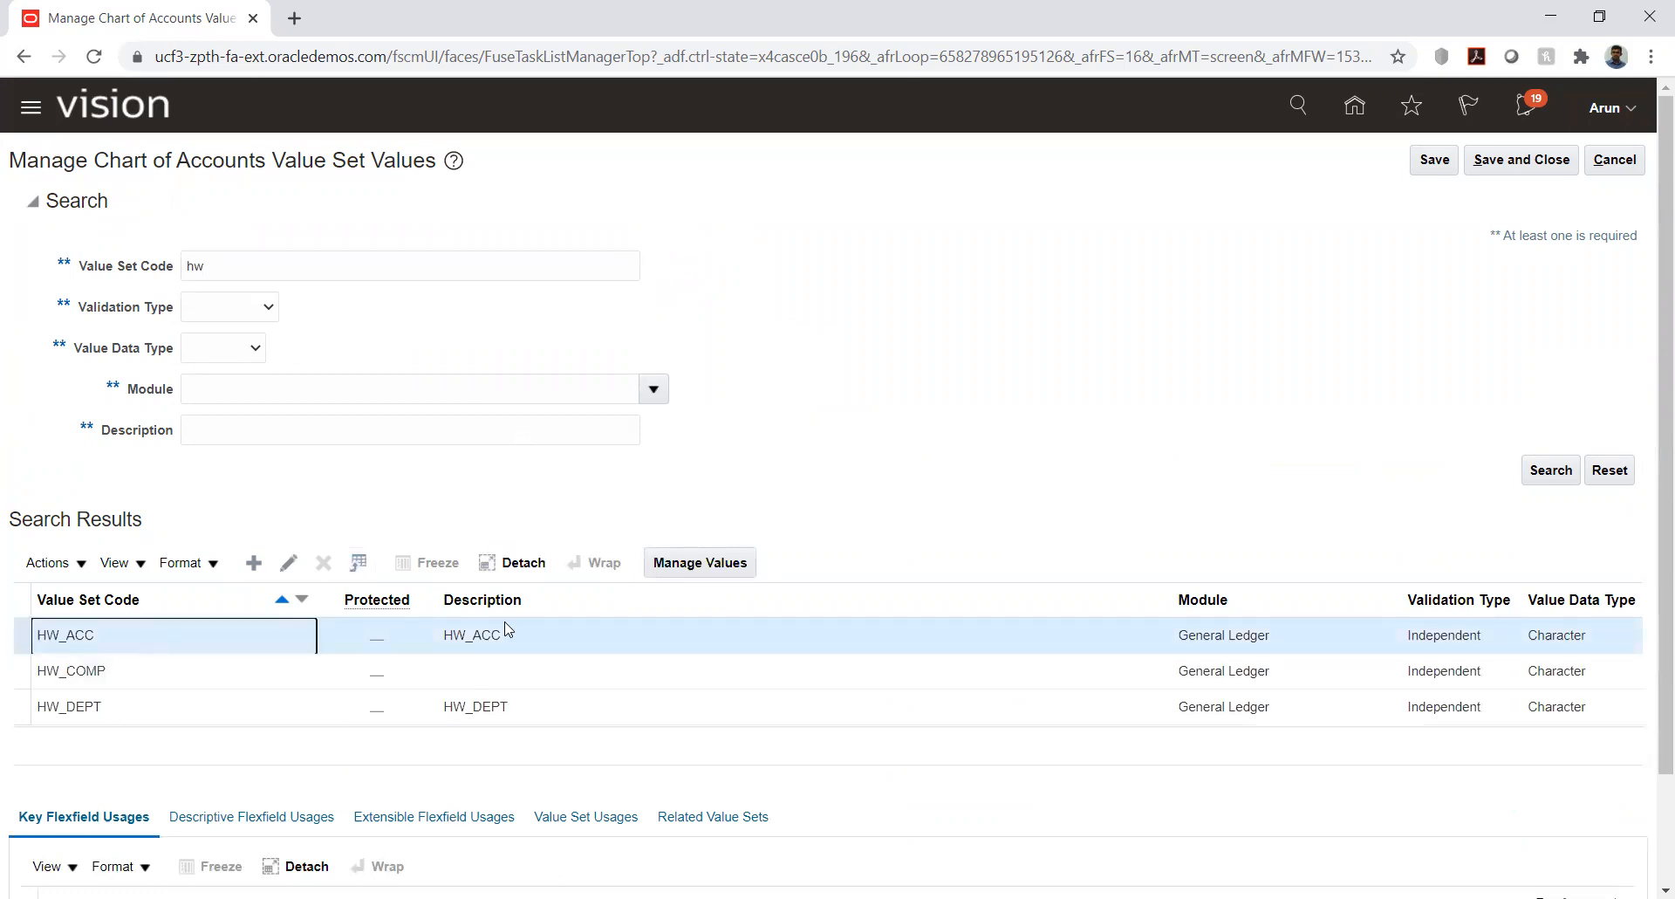
left_click(150, 672)
left_click(708, 562)
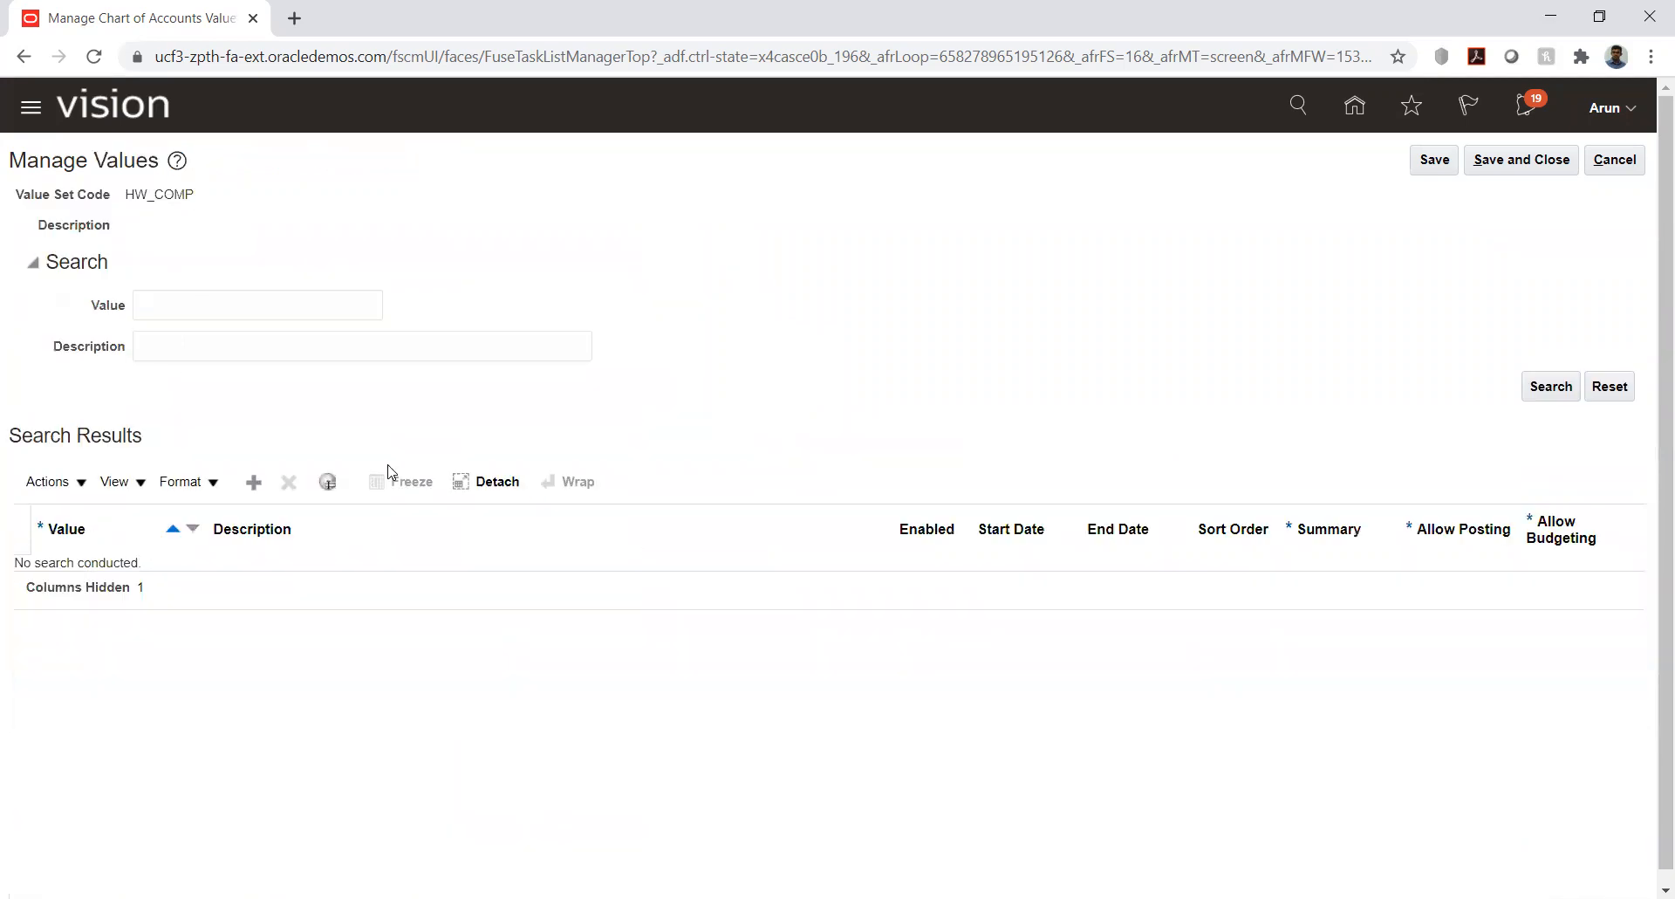
left_click(253, 481)
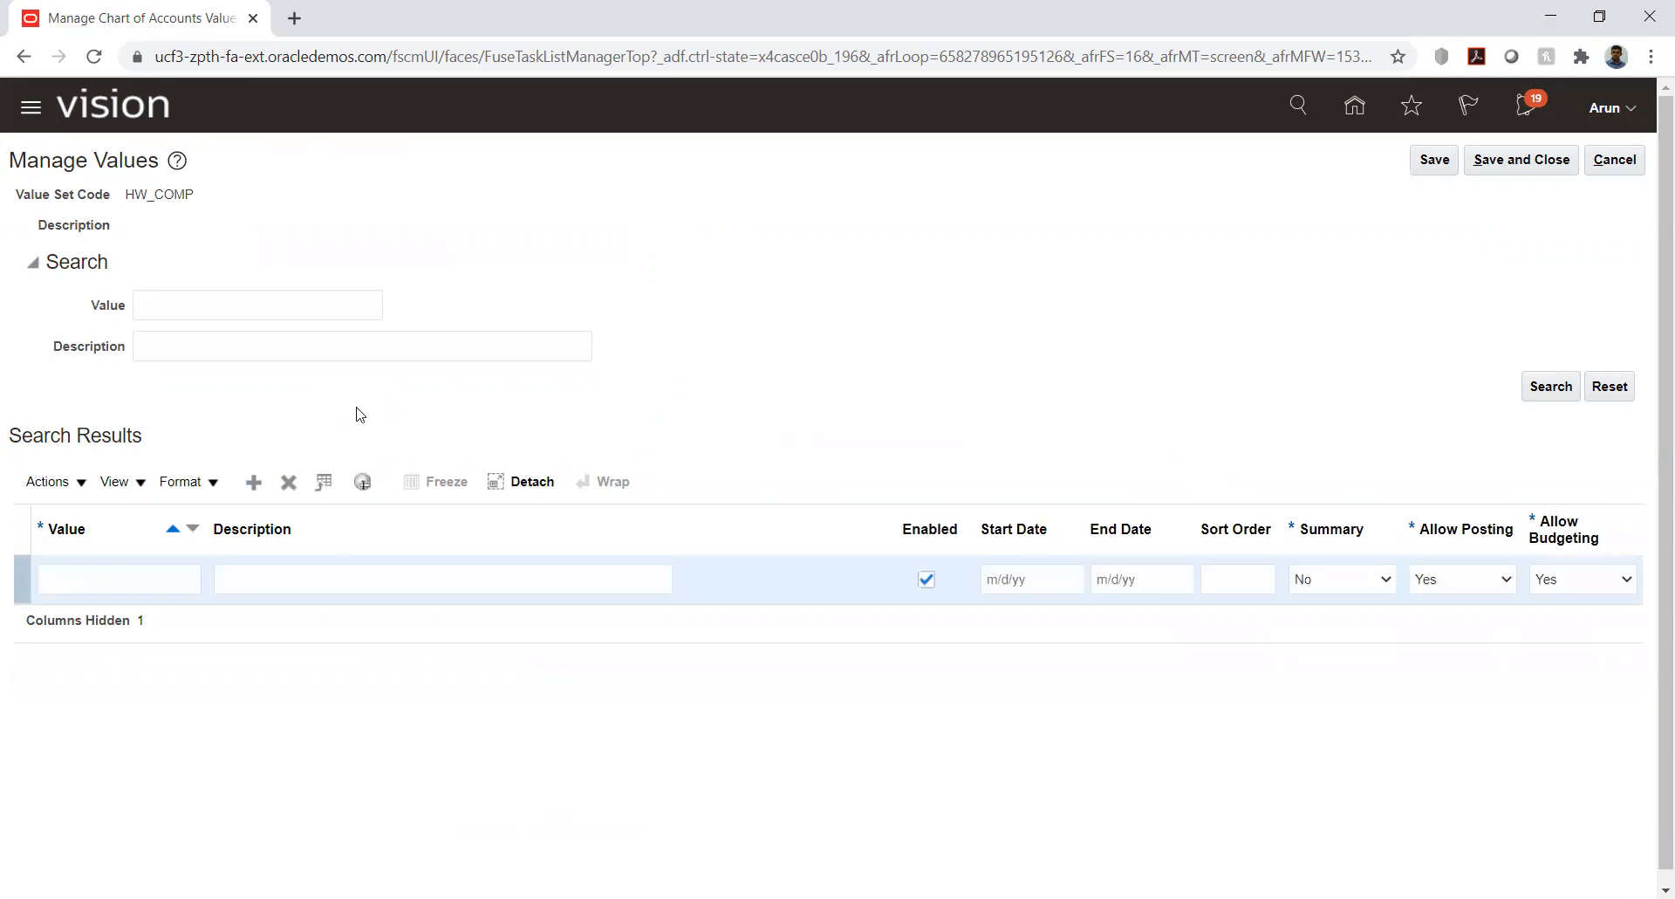
left_click(138, 586)
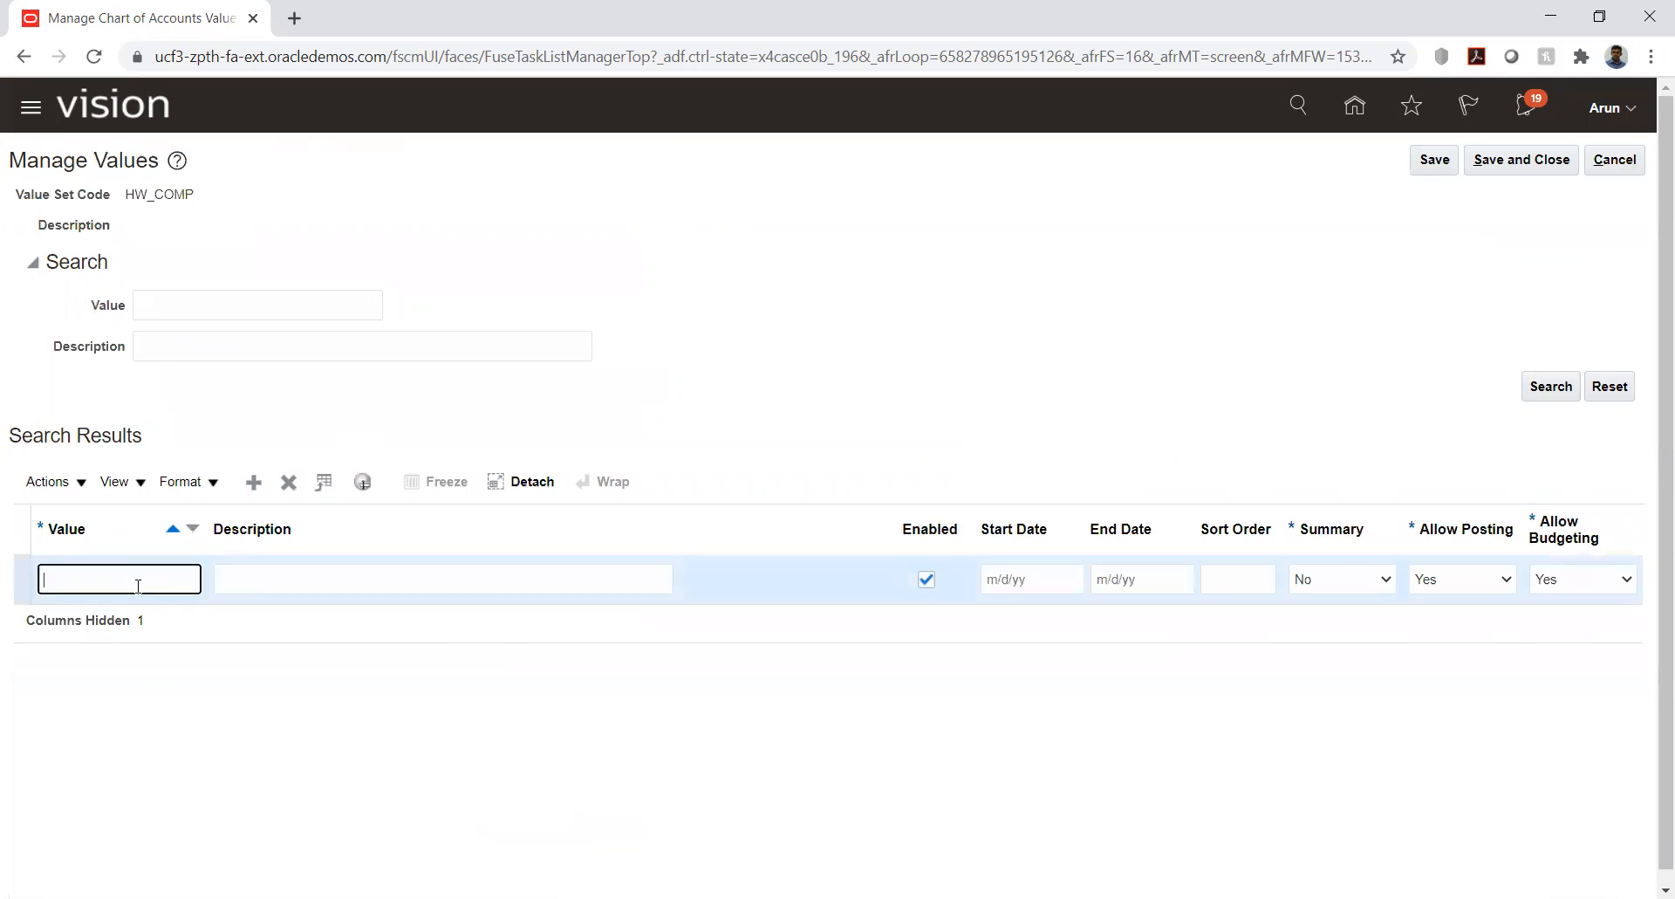
type("1000")
key("Tab")
type("Defau")
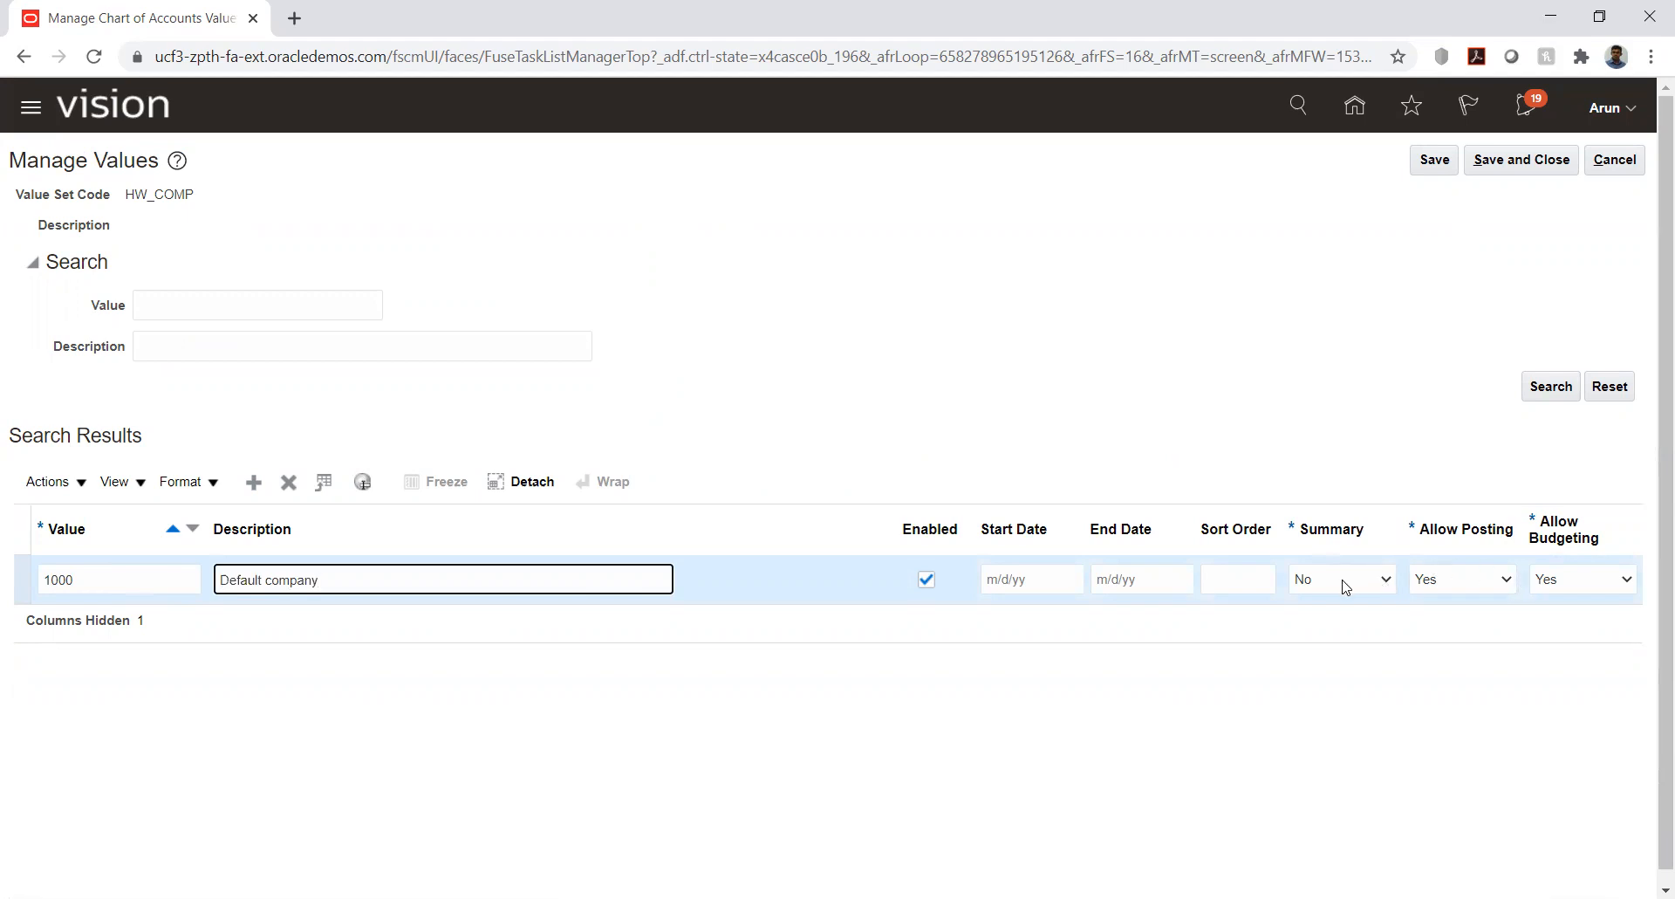
left_click(1387, 698)
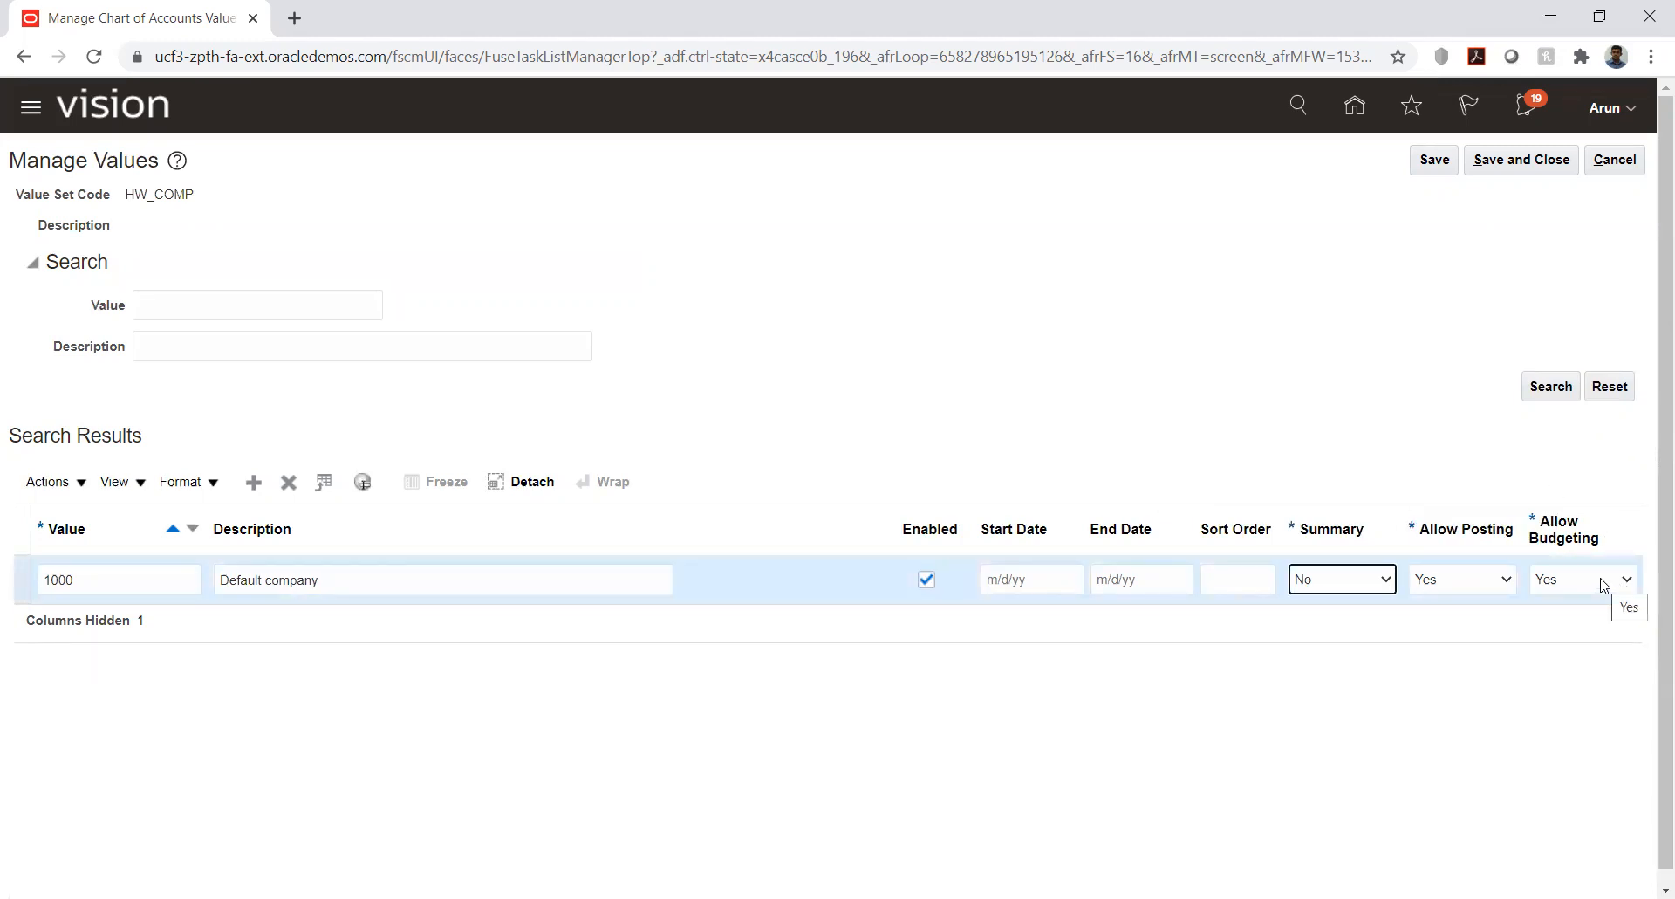
Save the HW_COMP values and return to the value set list.
left_click(1394, 252)
left_click(1442, 157)
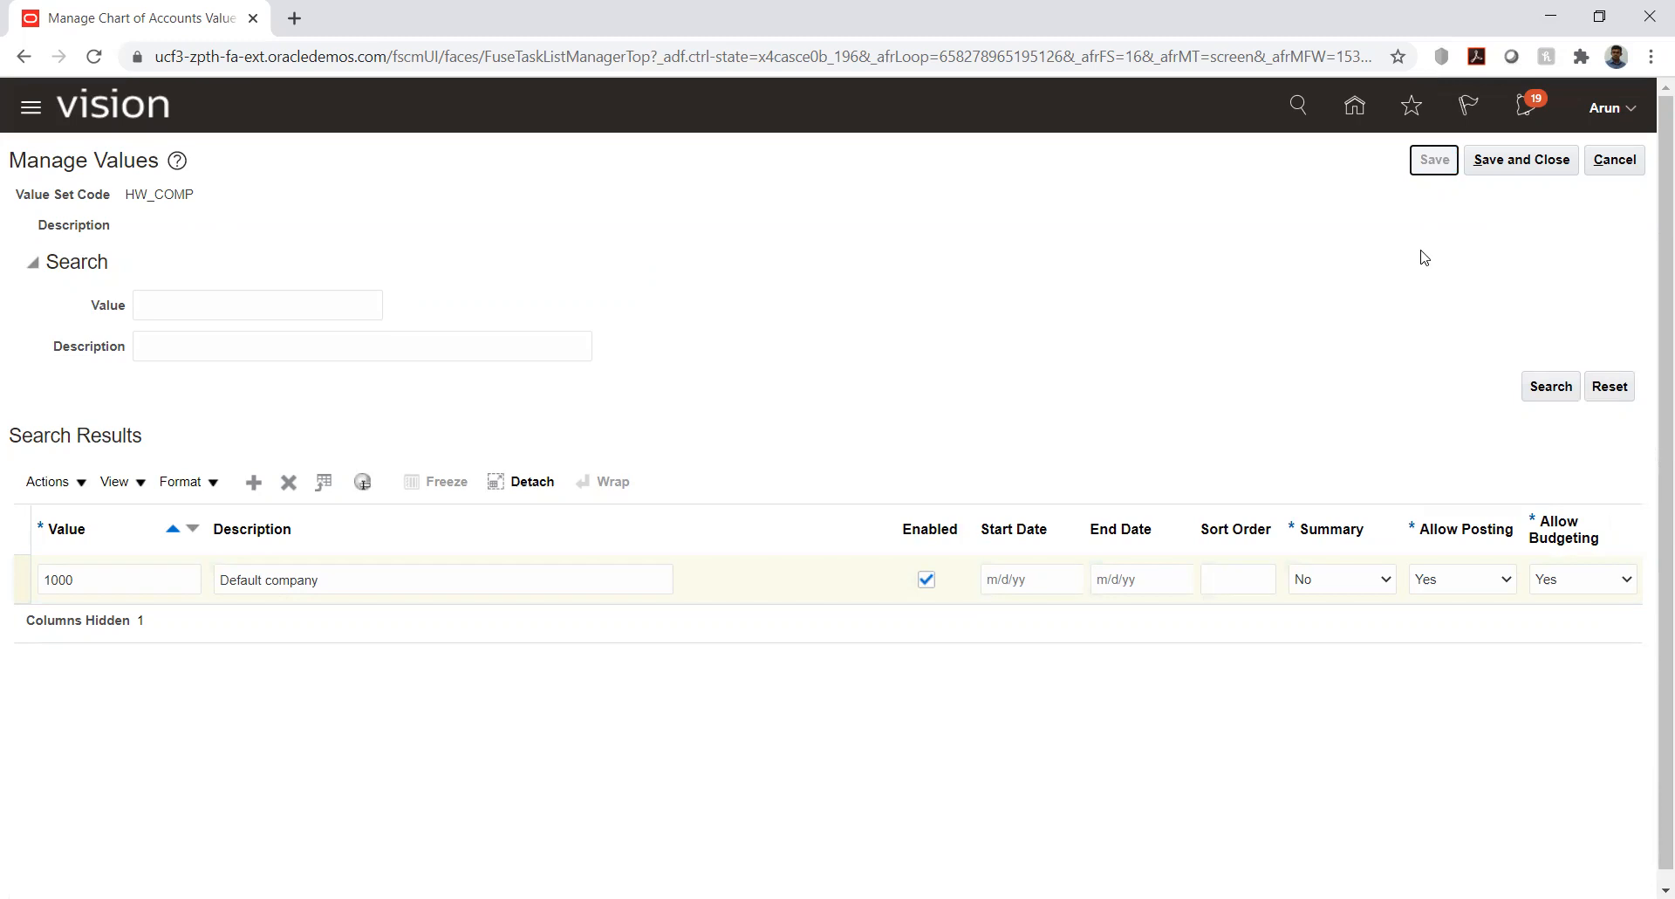
left_click(1502, 172)
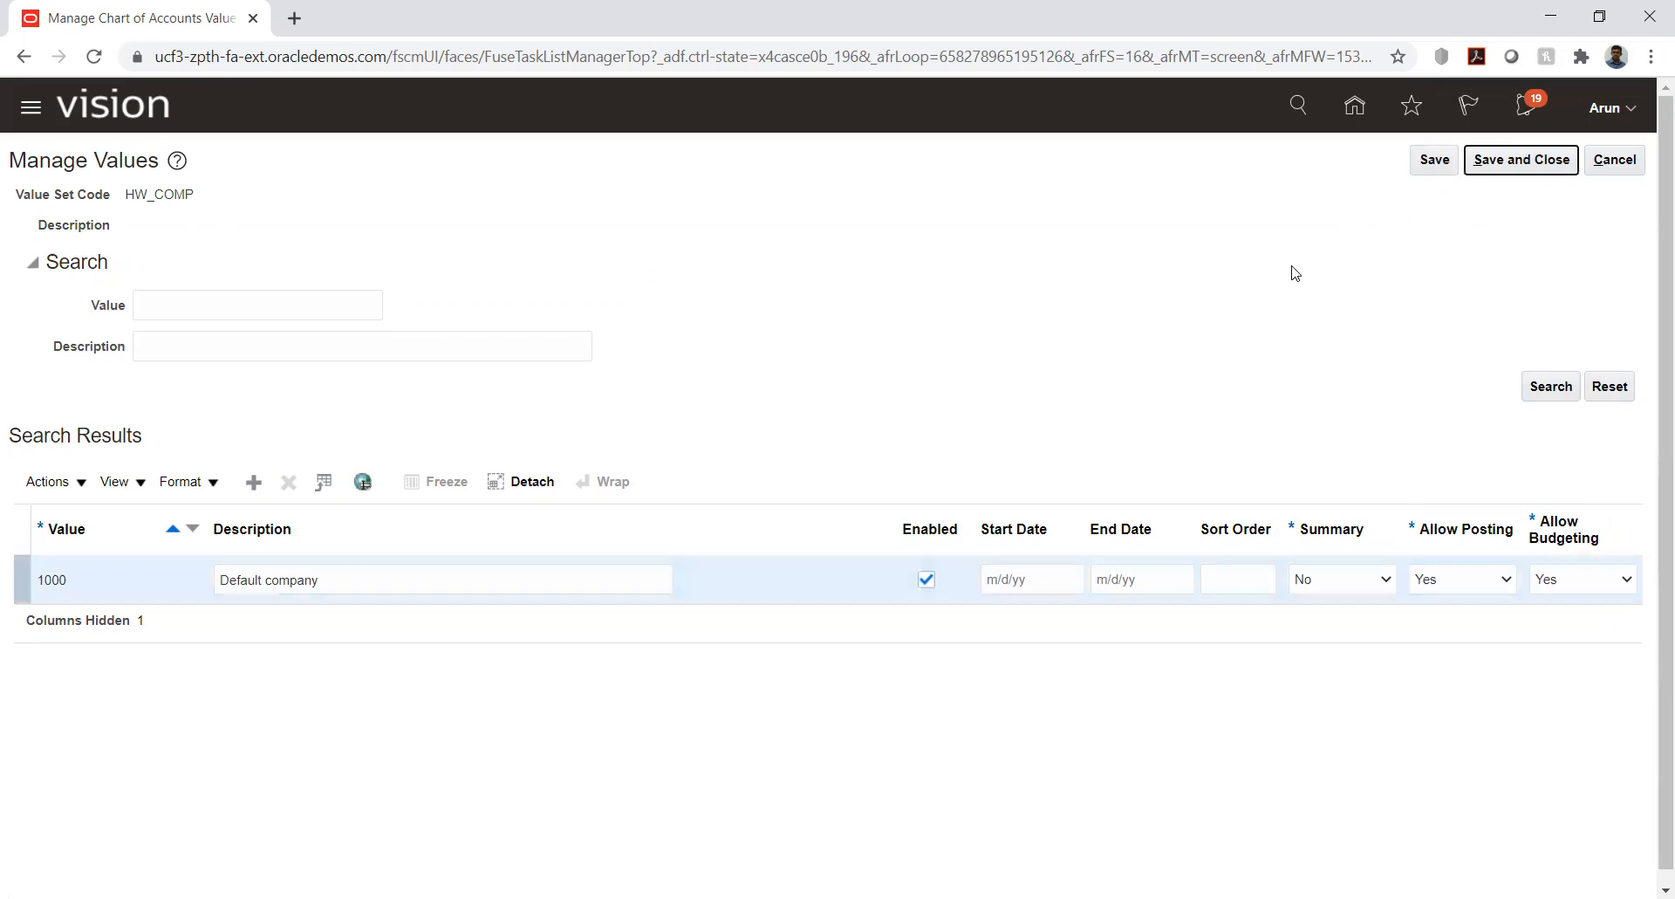
left_click(1478, 164)
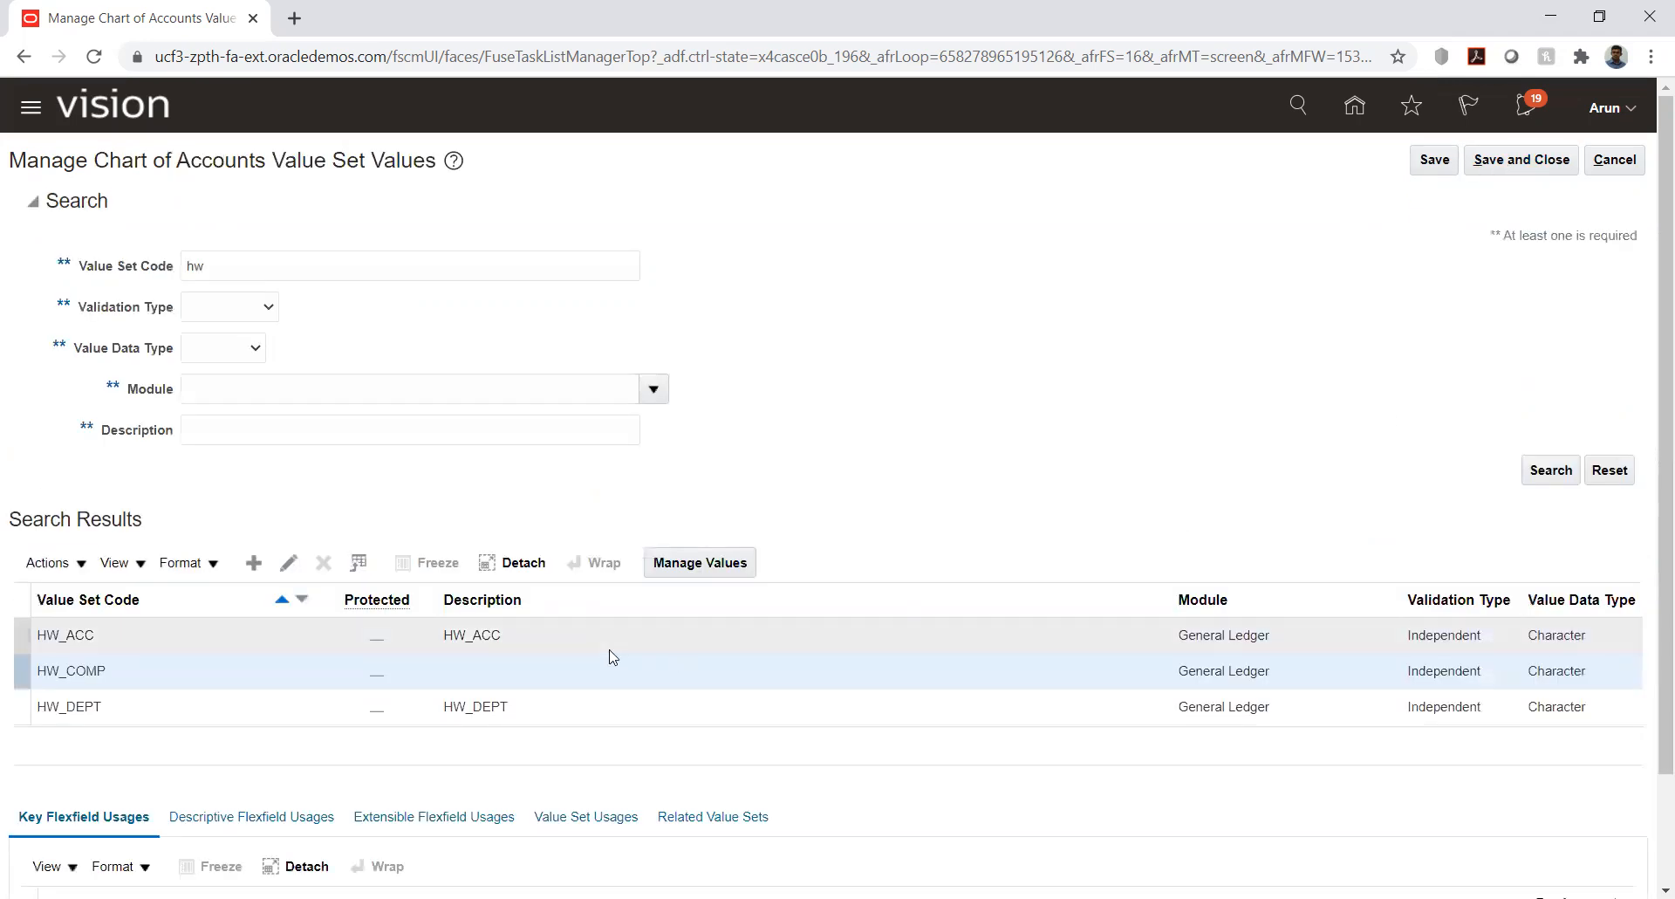
Add value 1000 with the description "Default Department" to the HW_DEPT value set, then save and close its values.
left_click(162, 711)
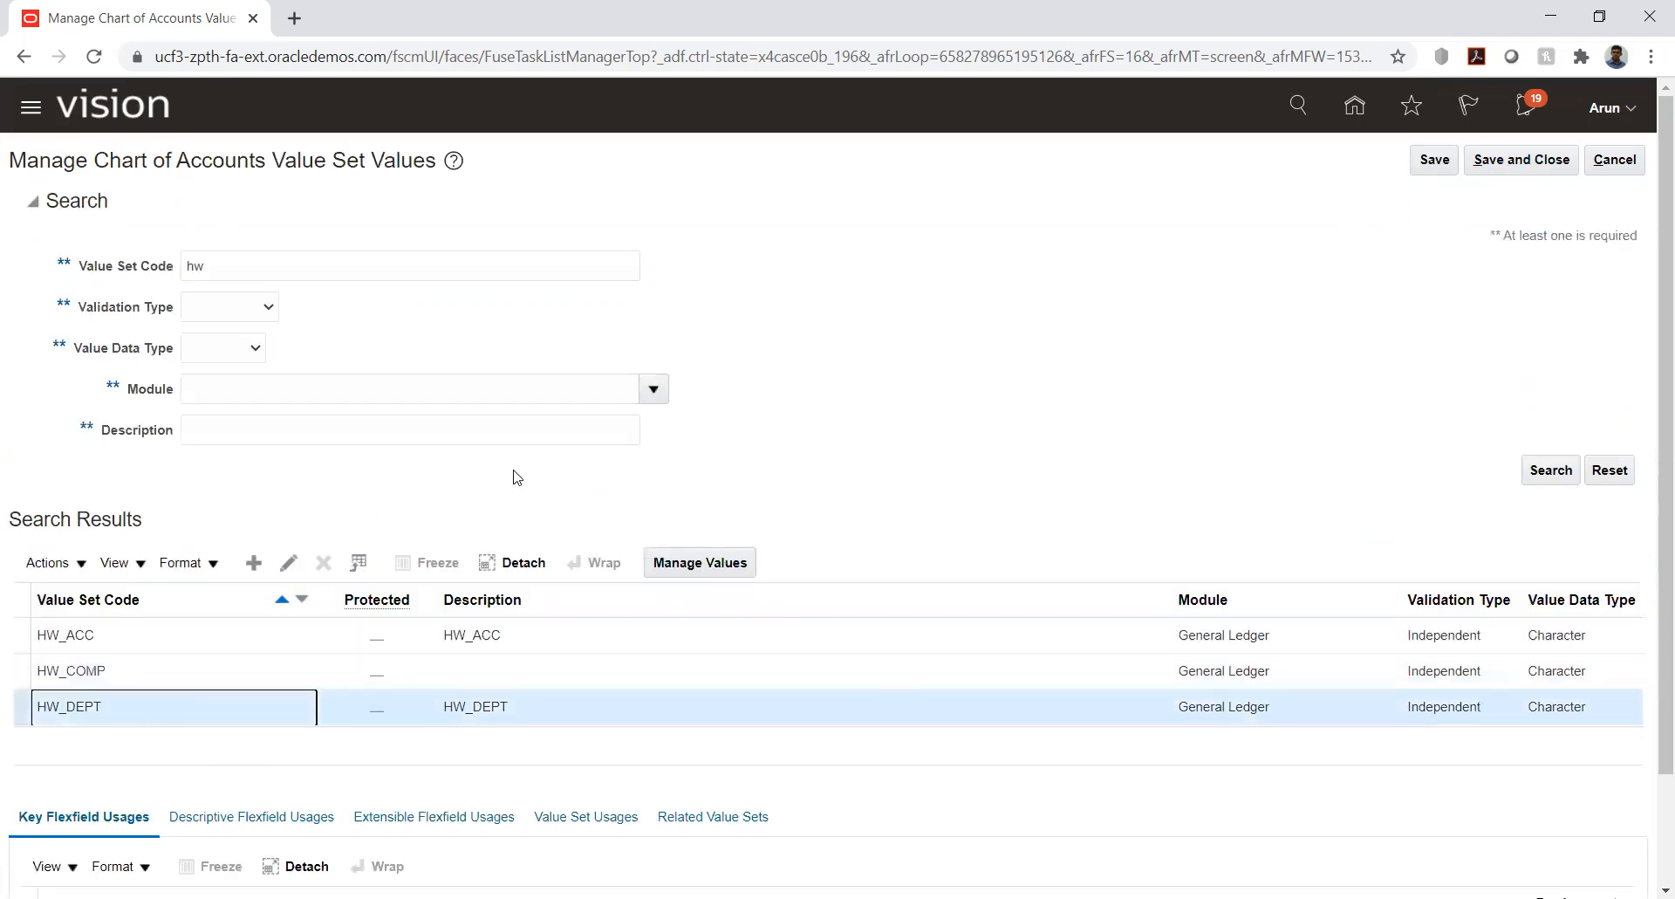
left_click(694, 563)
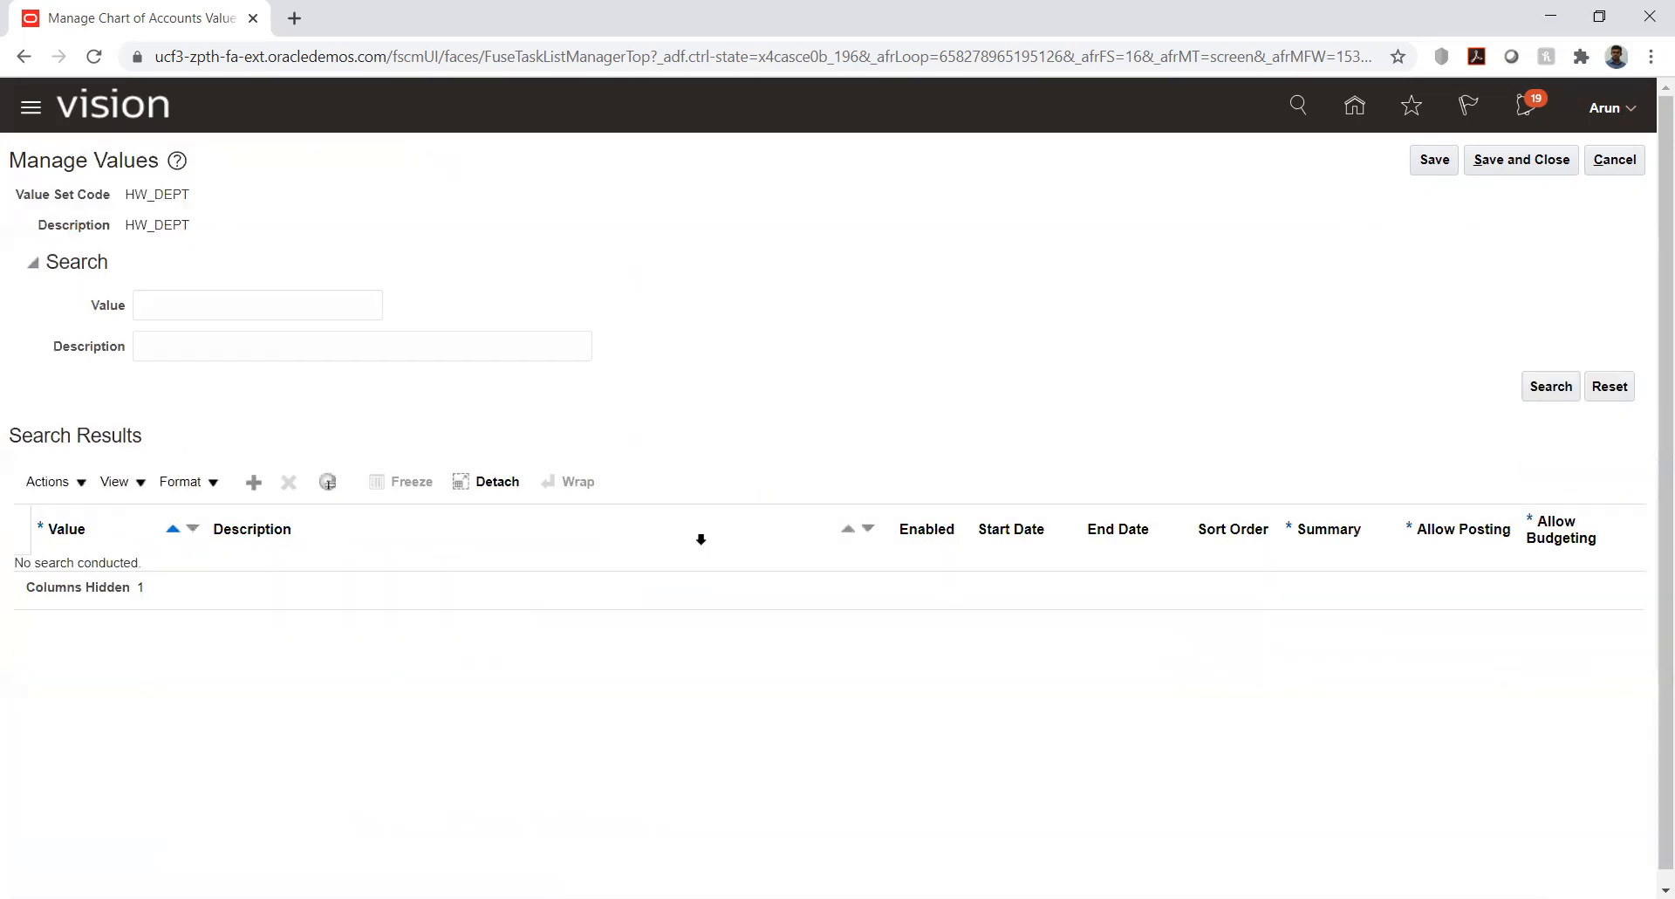
left_click(250, 485)
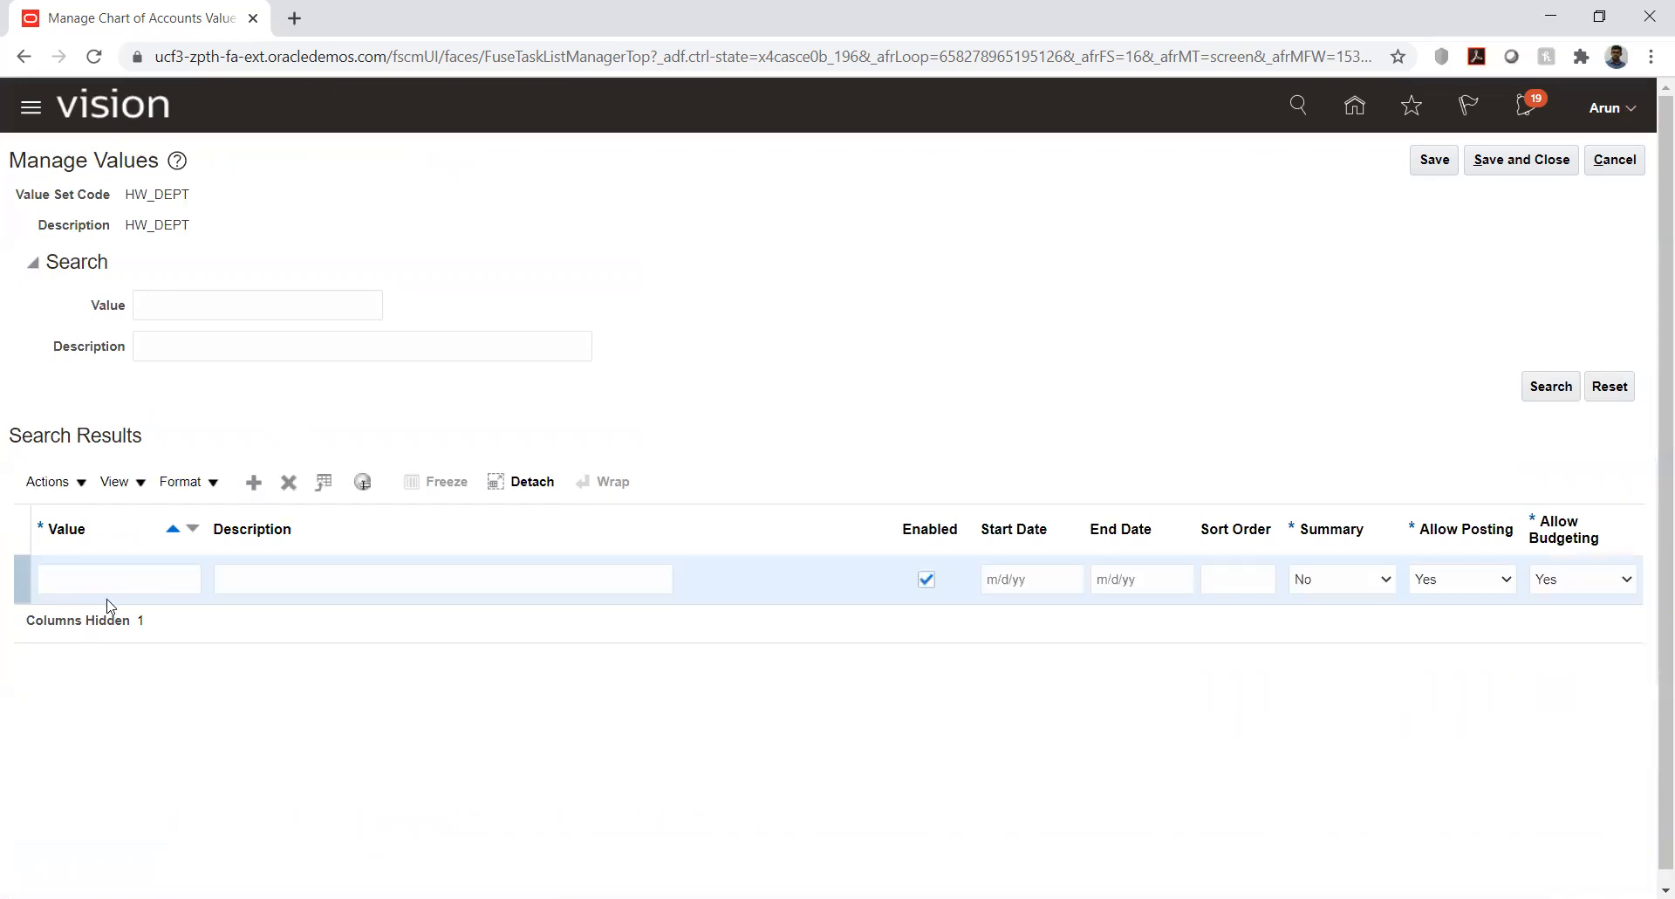
left_click(93, 572)
type("1000")
key("Tab")
type("Default Department")
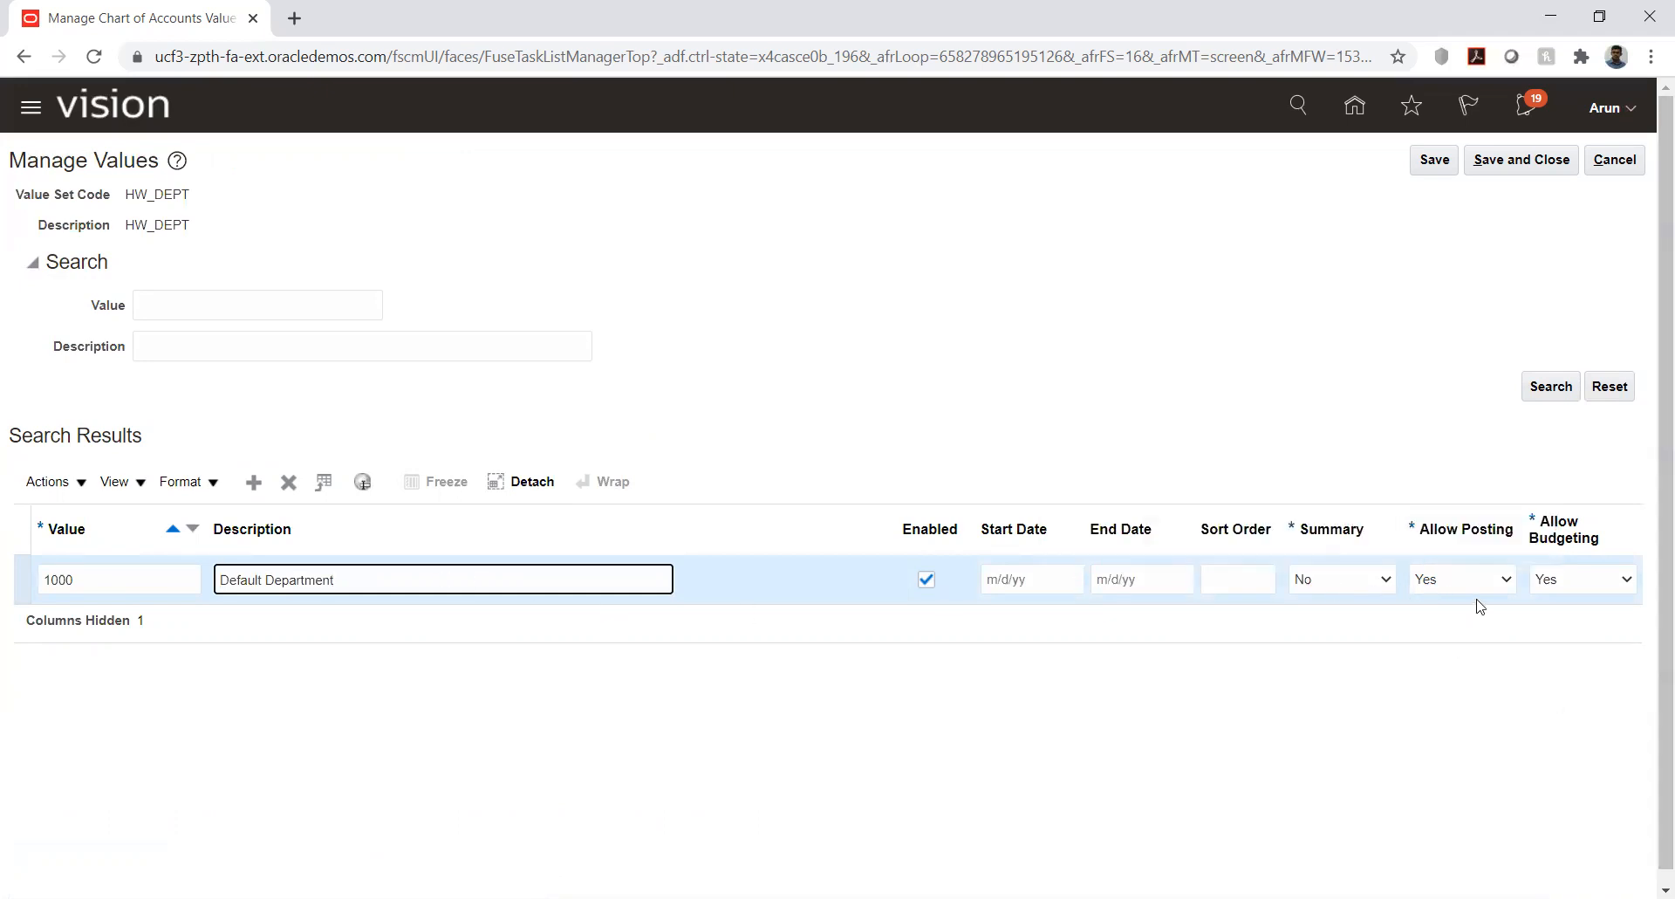
left_click(1431, 163)
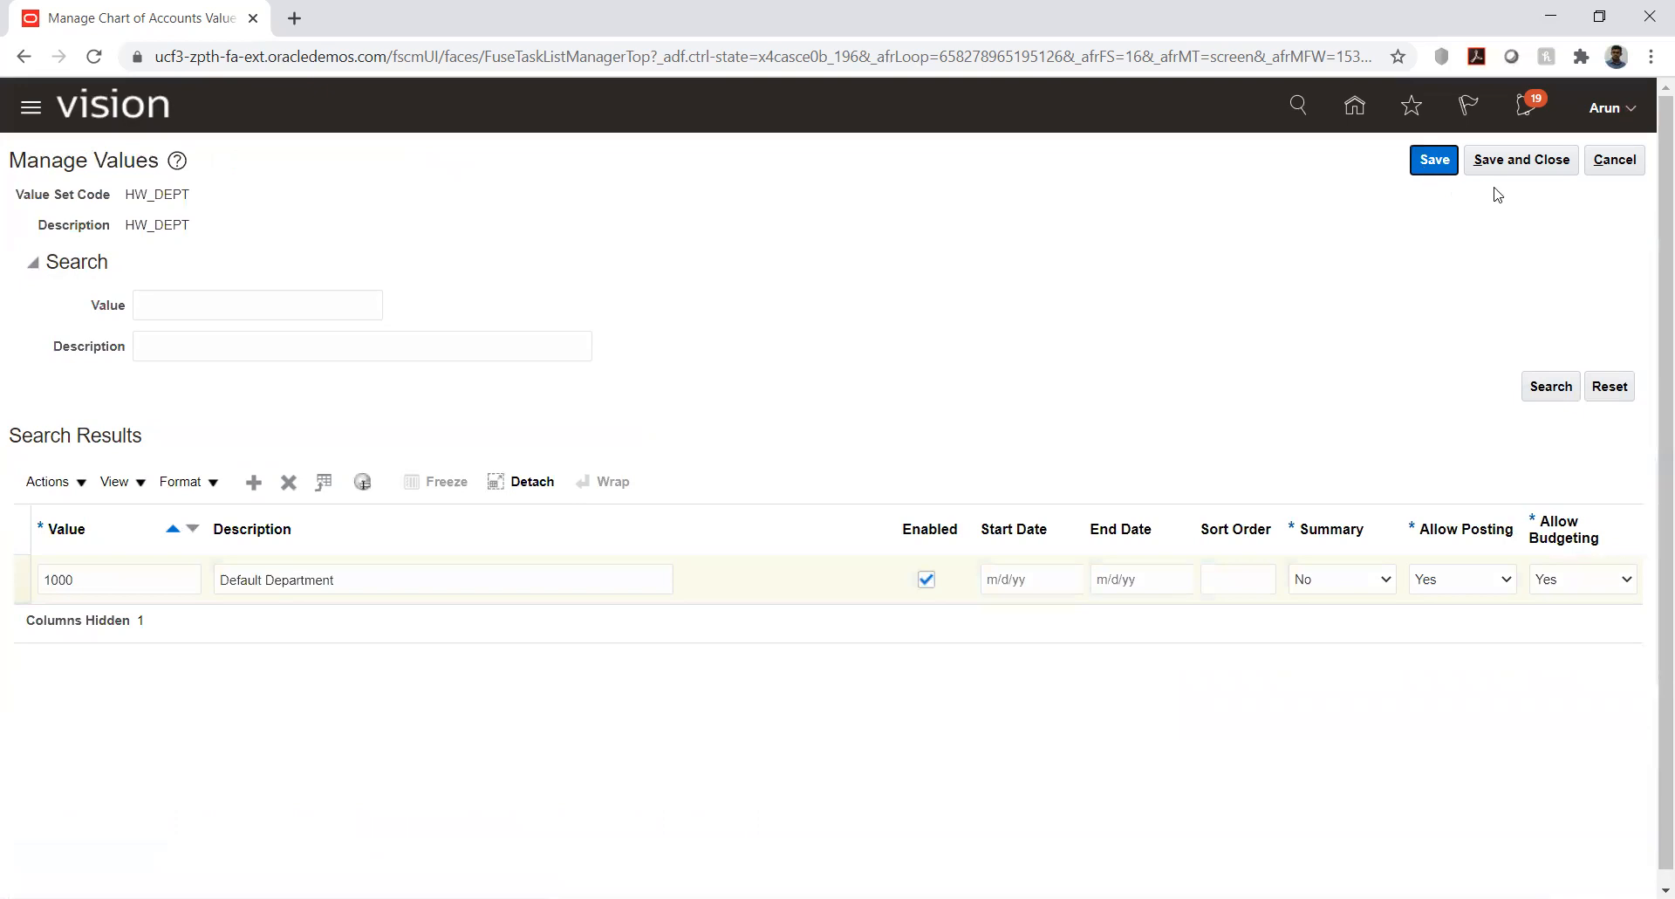
left_click(1506, 161)
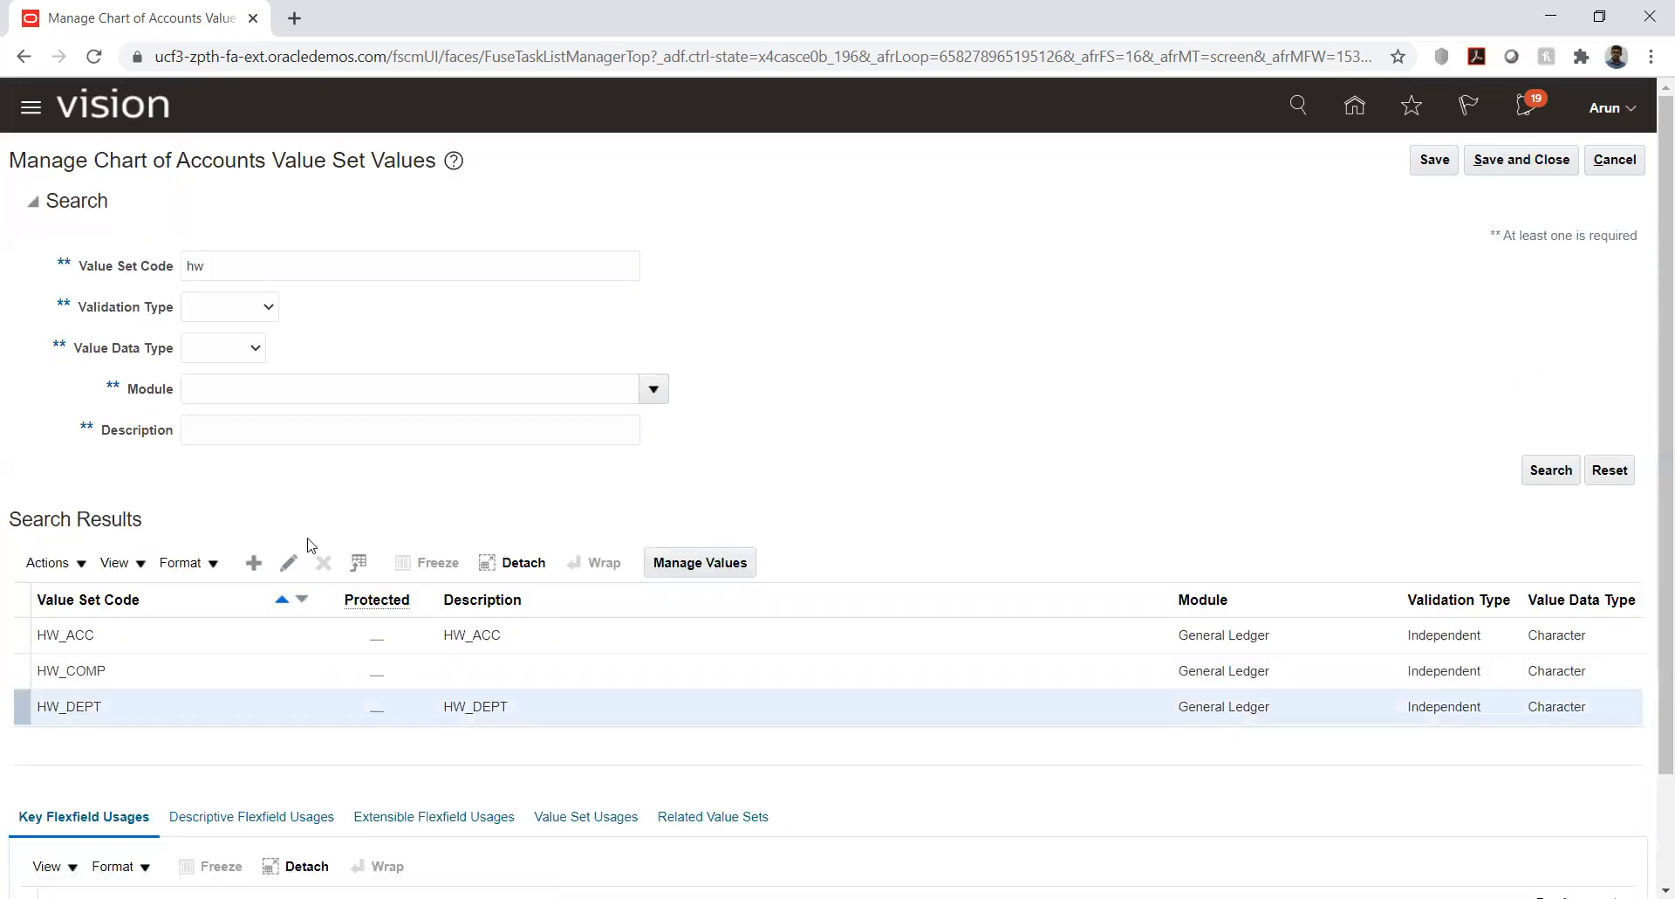
Add value 3000 with the description "Retained Earnings" to the HW_ACC value set.
left_click(123, 634)
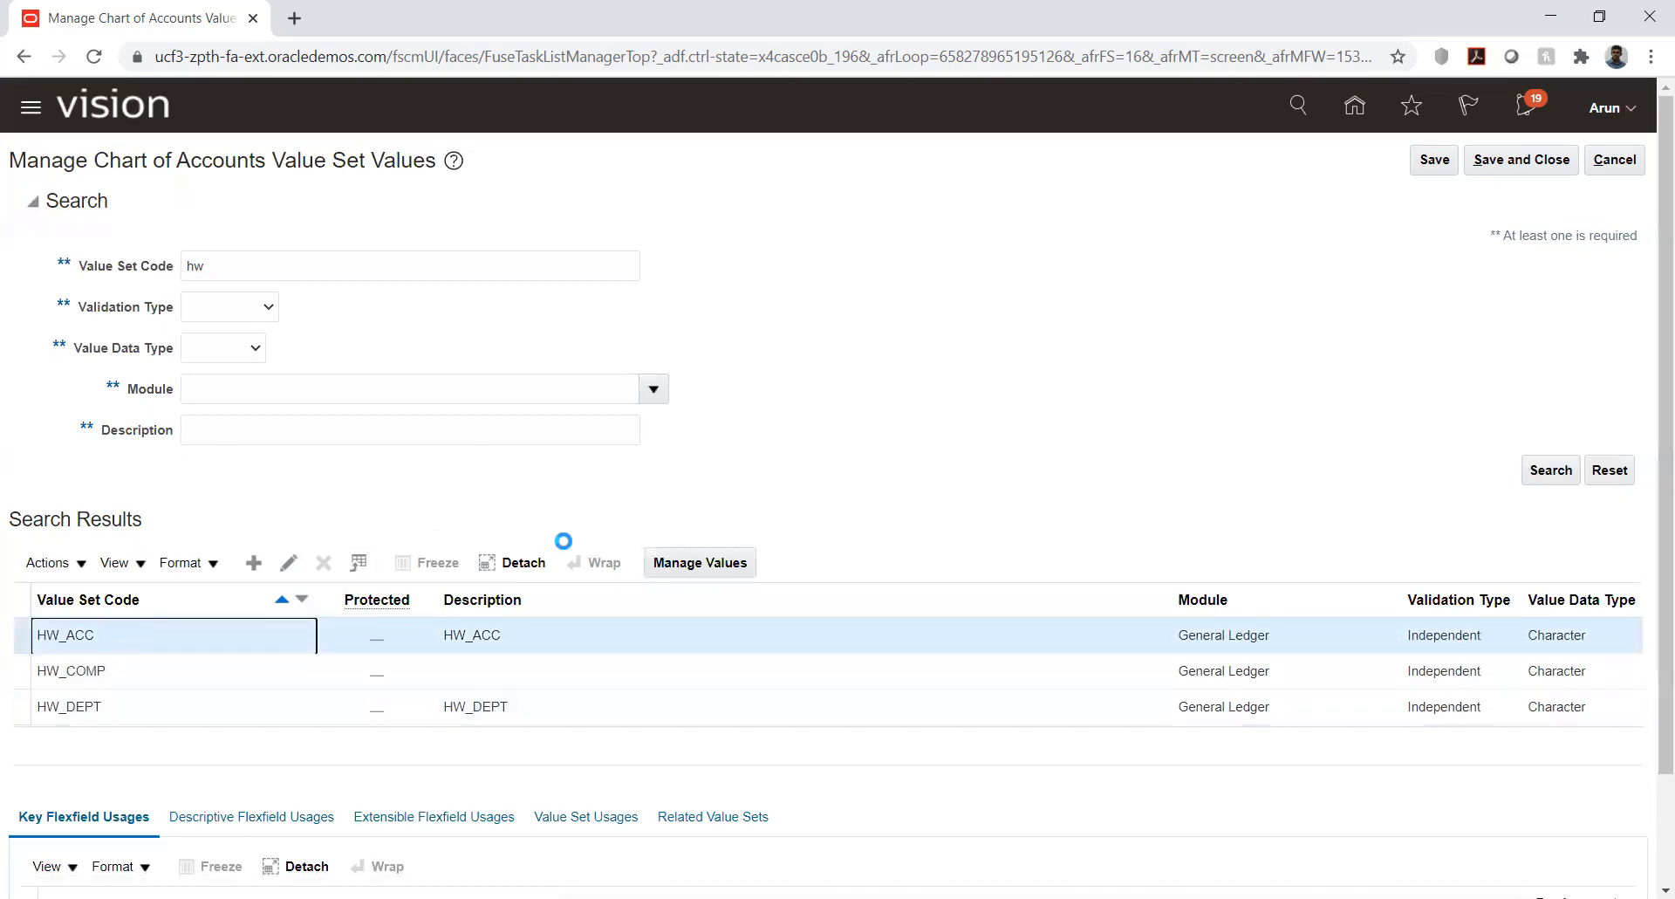
left_click(703, 567)
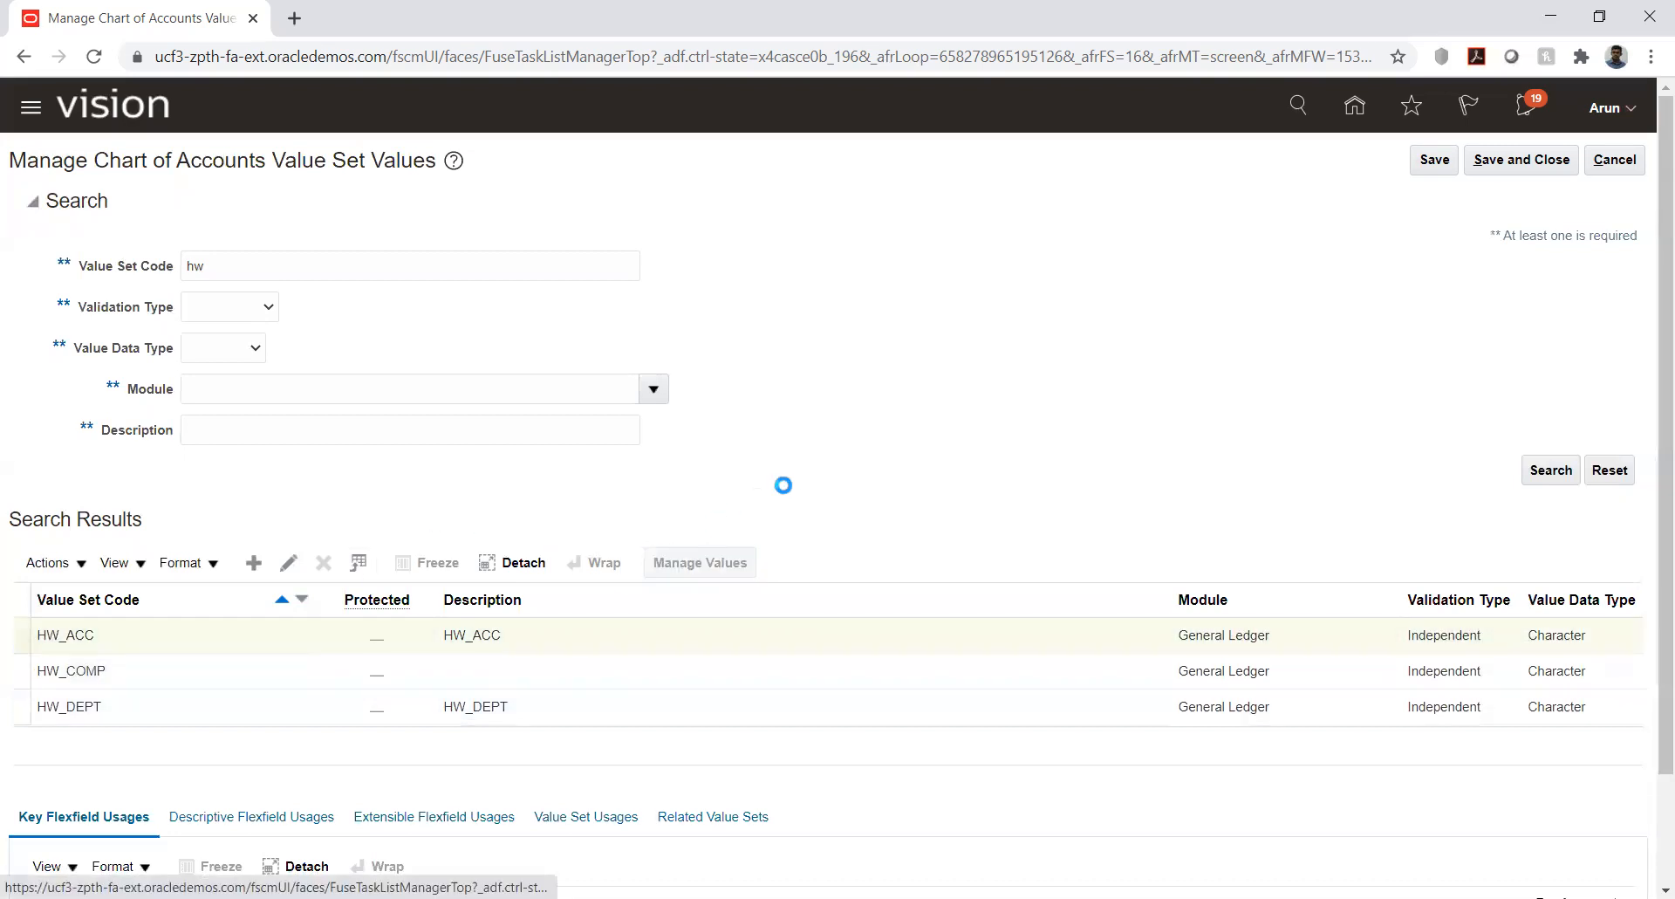
left_click(254, 482)
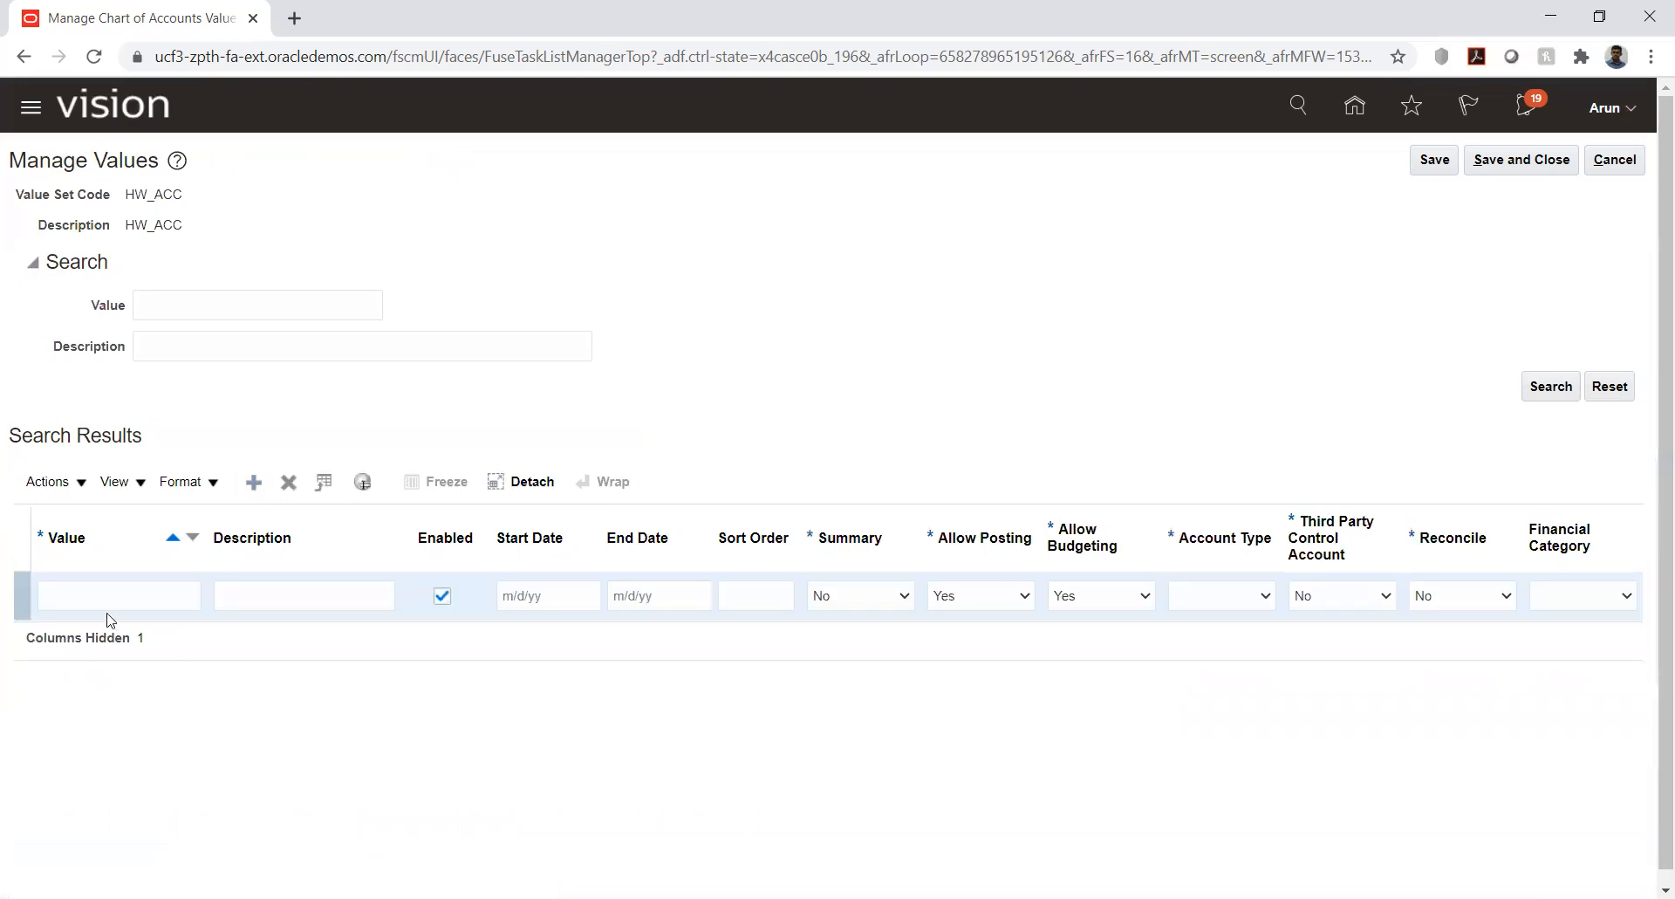
left_click(96, 598)
type("3000")
key("Tab")
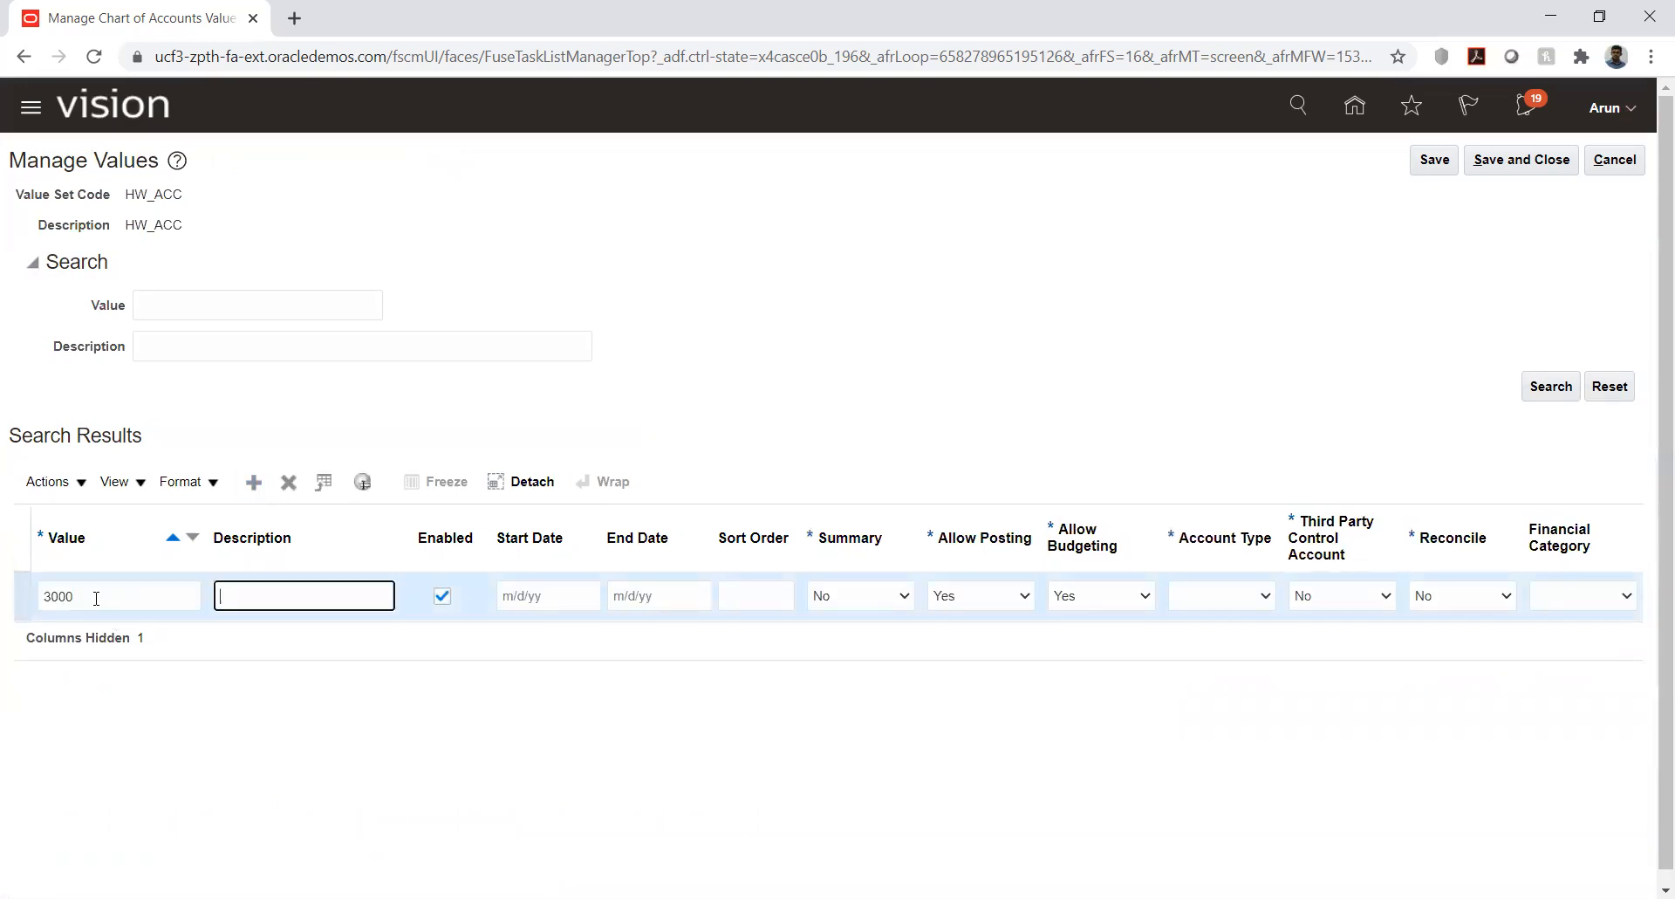
type("Retained Earnings")
left_click(1014, 717)
Set the account type of value 3000 to Owner's Equity, keeping Third Party Control Account at No.
left_click(1242, 599)
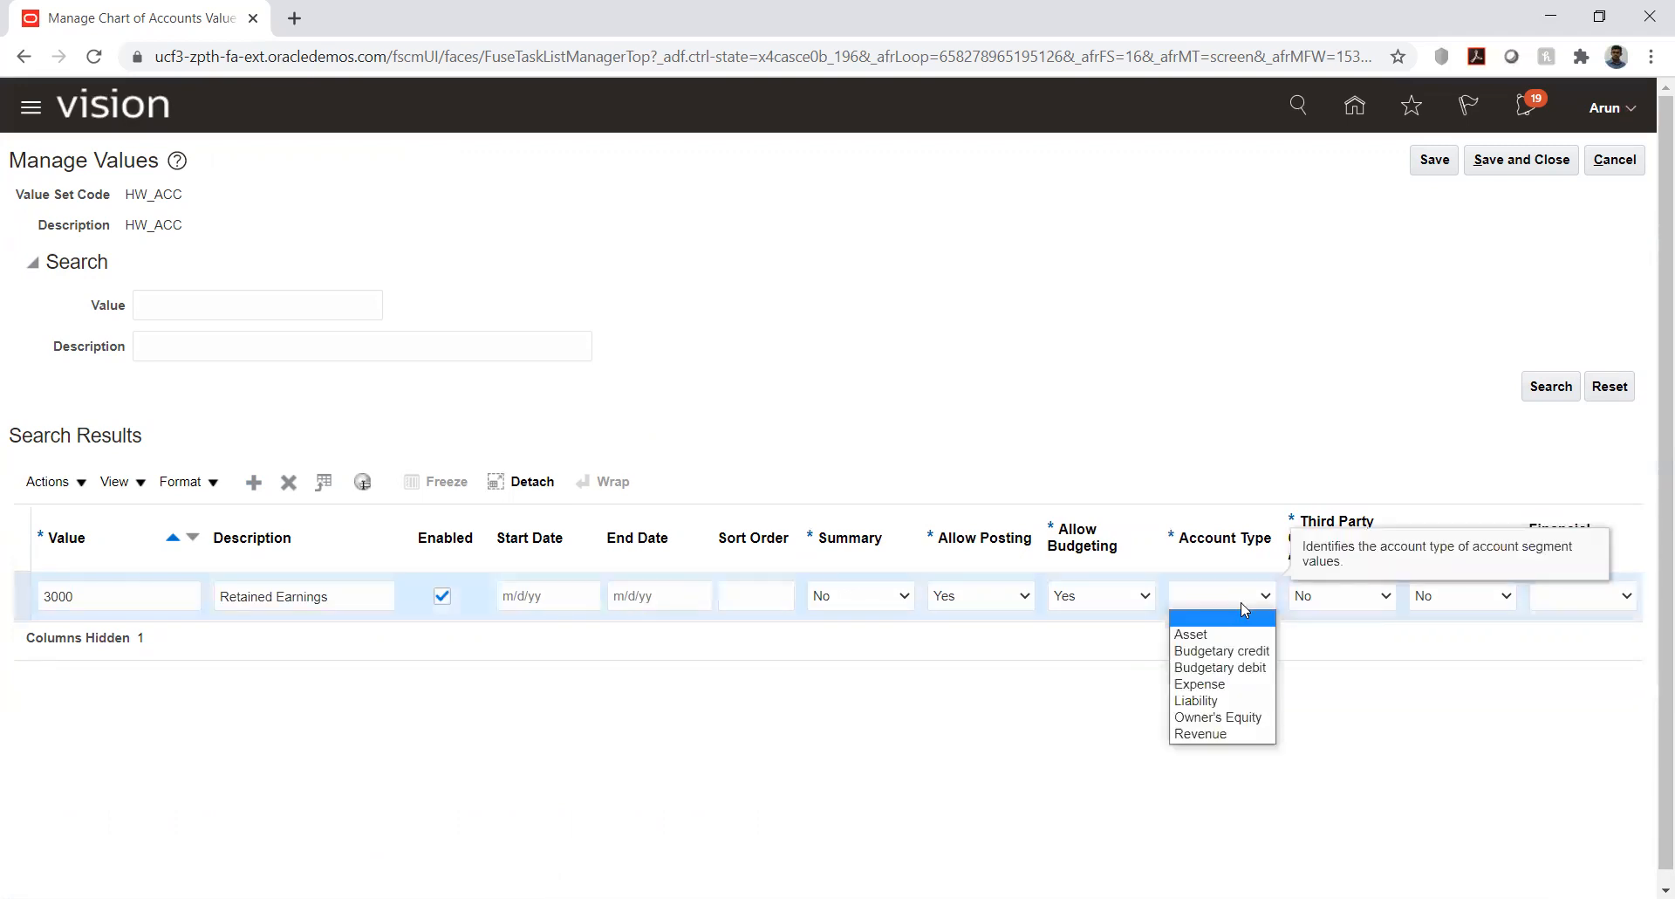
left_click(1232, 718)
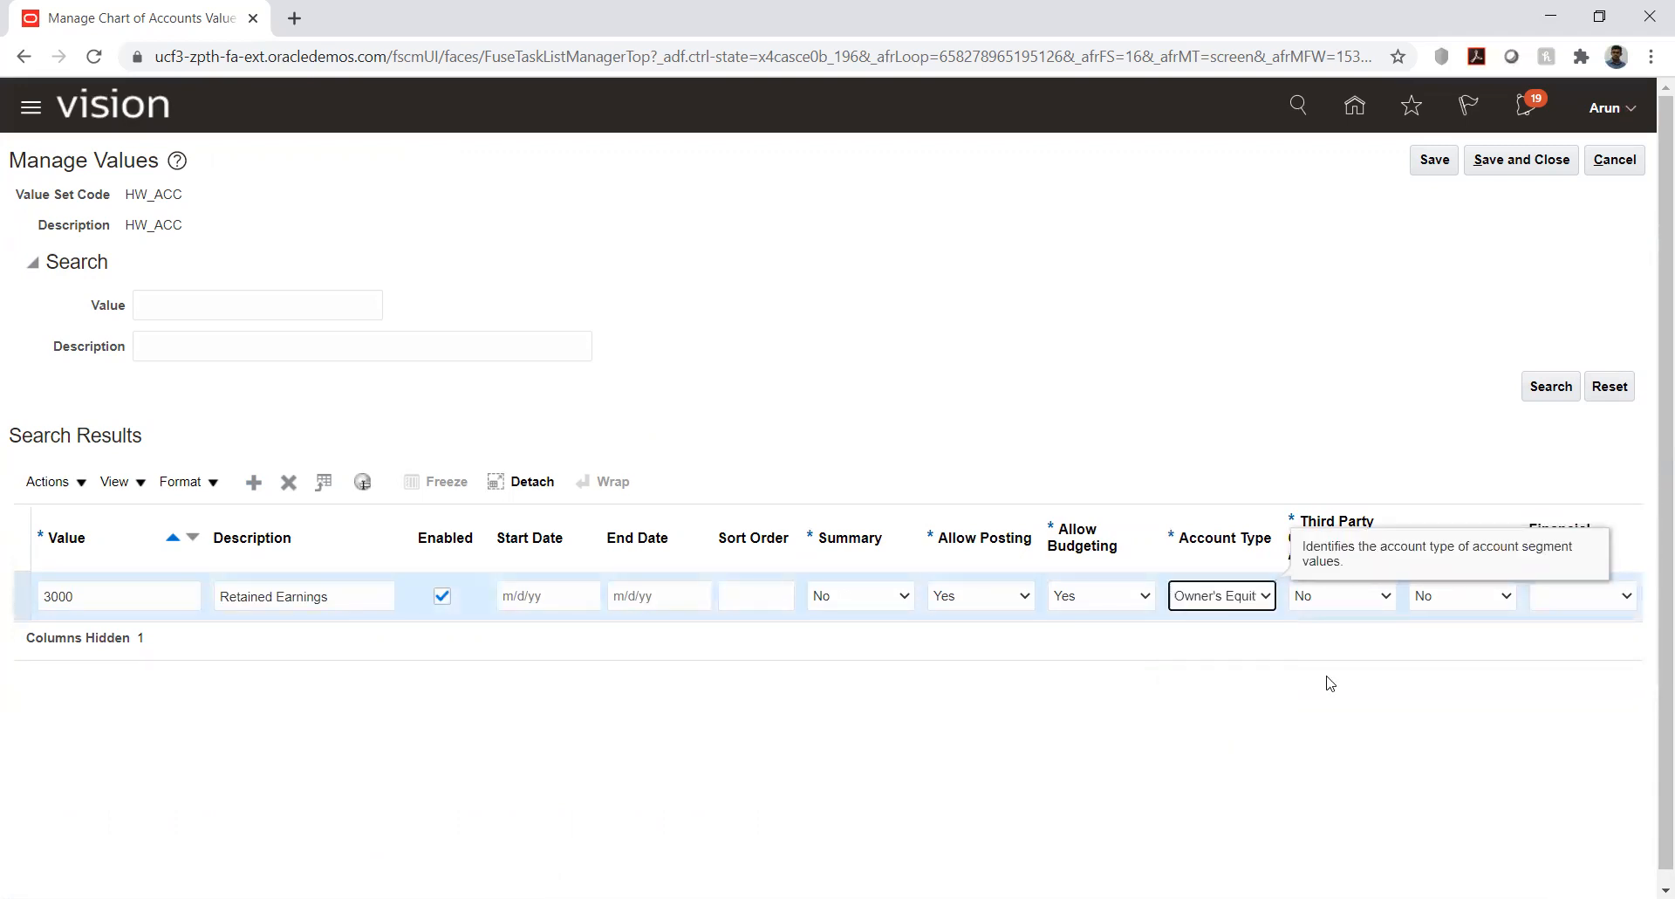
left_click(1334, 599)
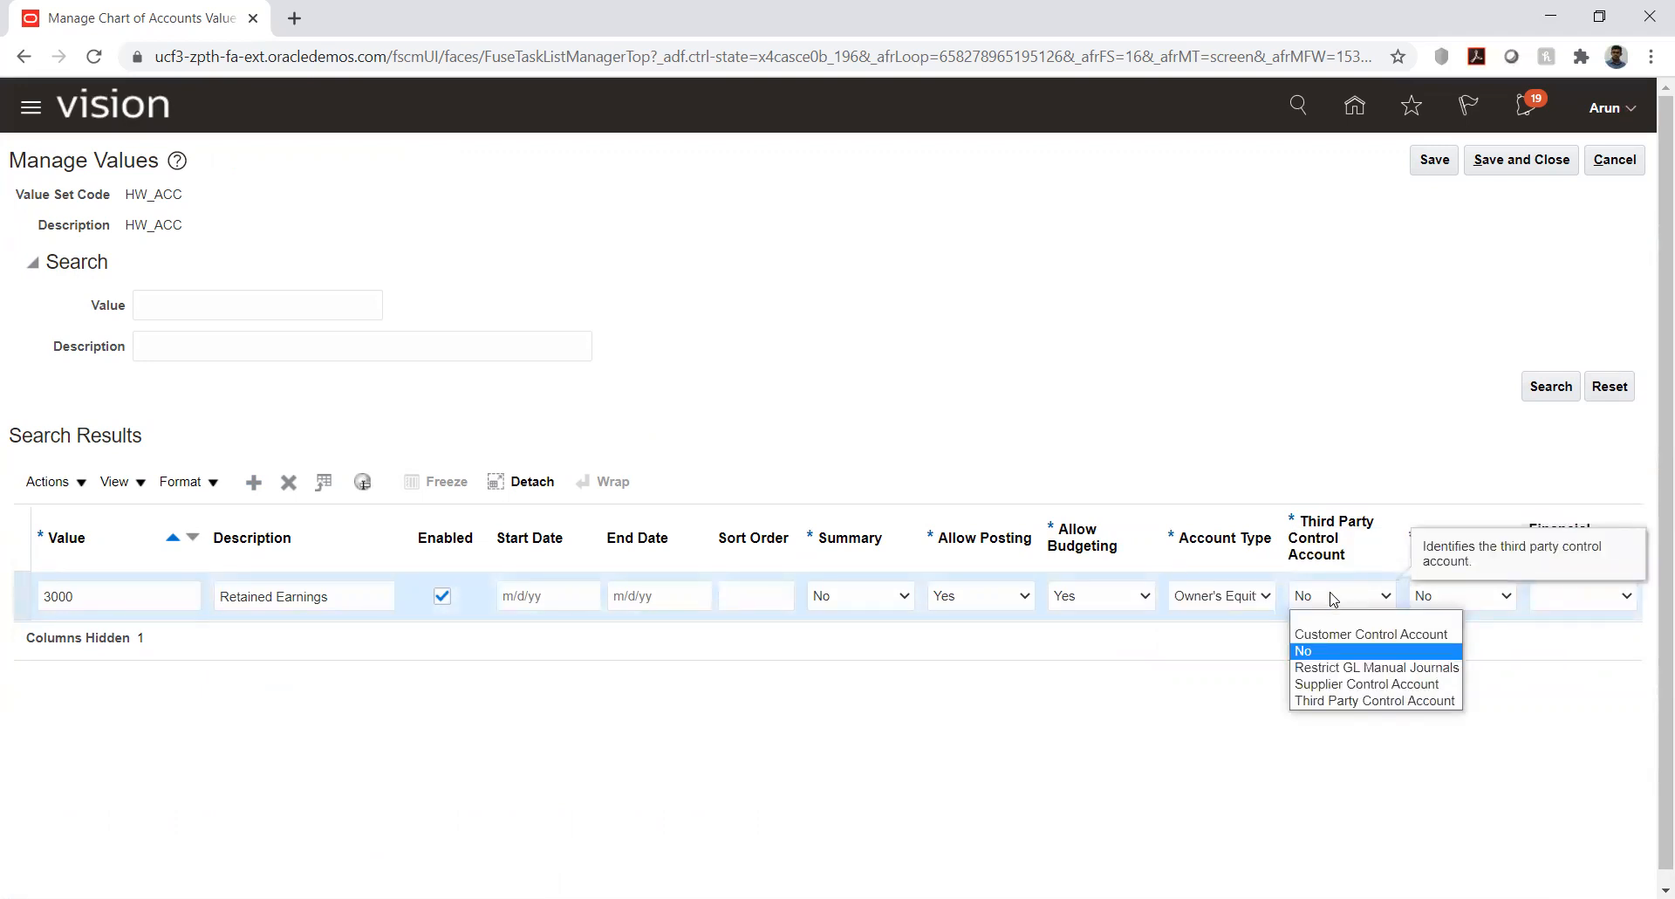
left_click(1157, 720)
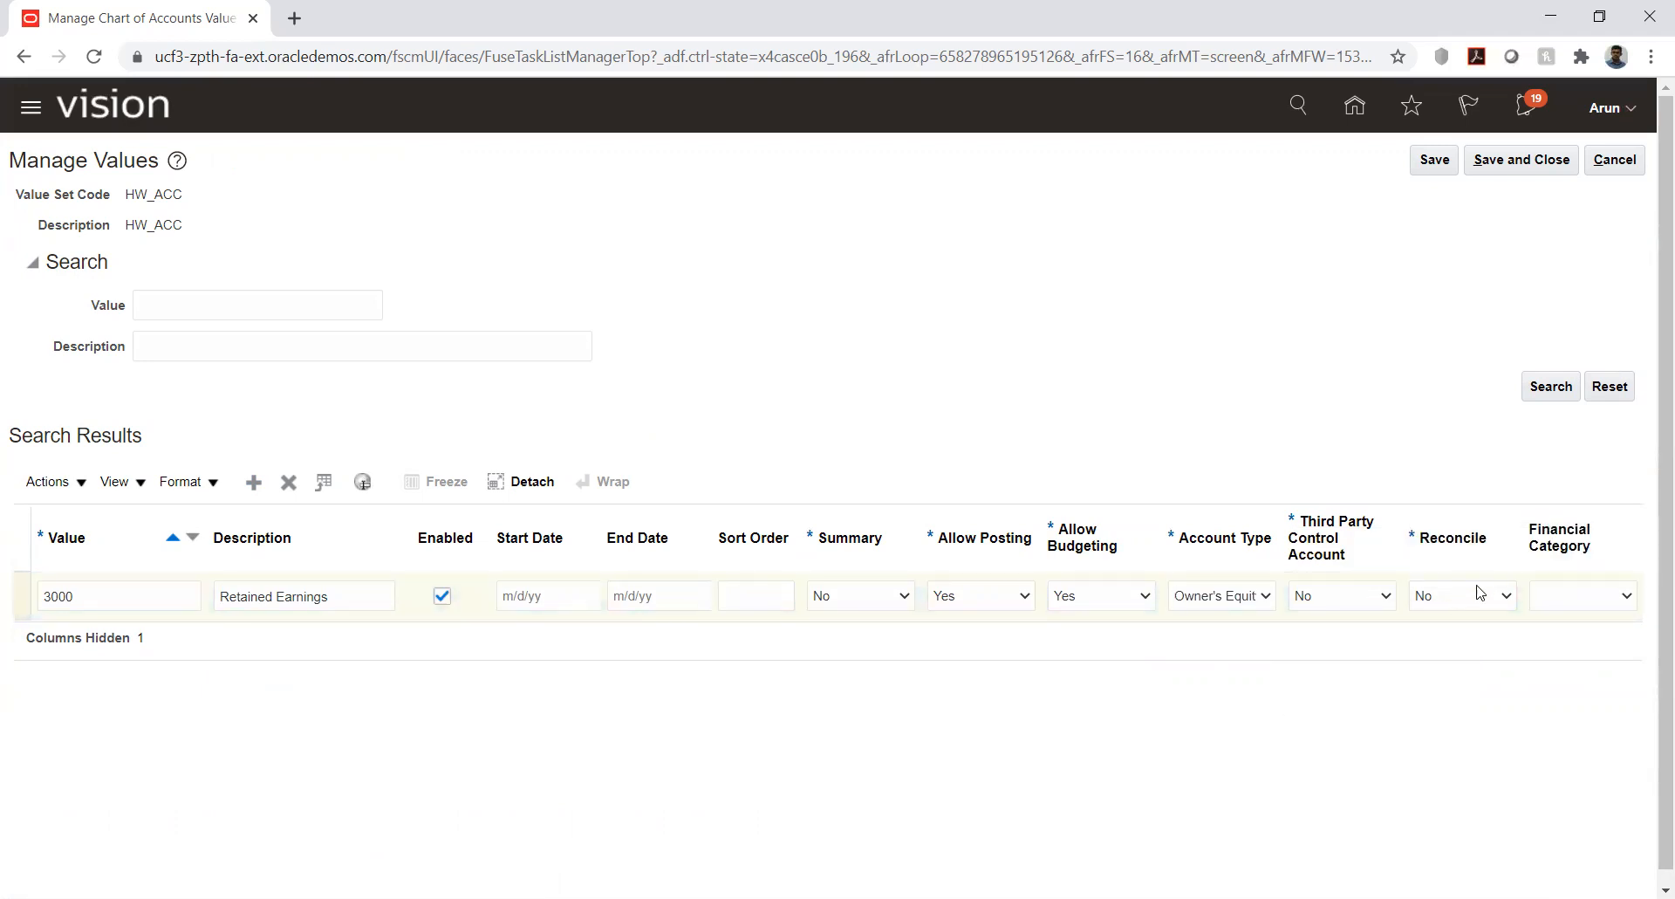
Assign the Retained earnings financial category to value 3000.
left_click(1566, 602)
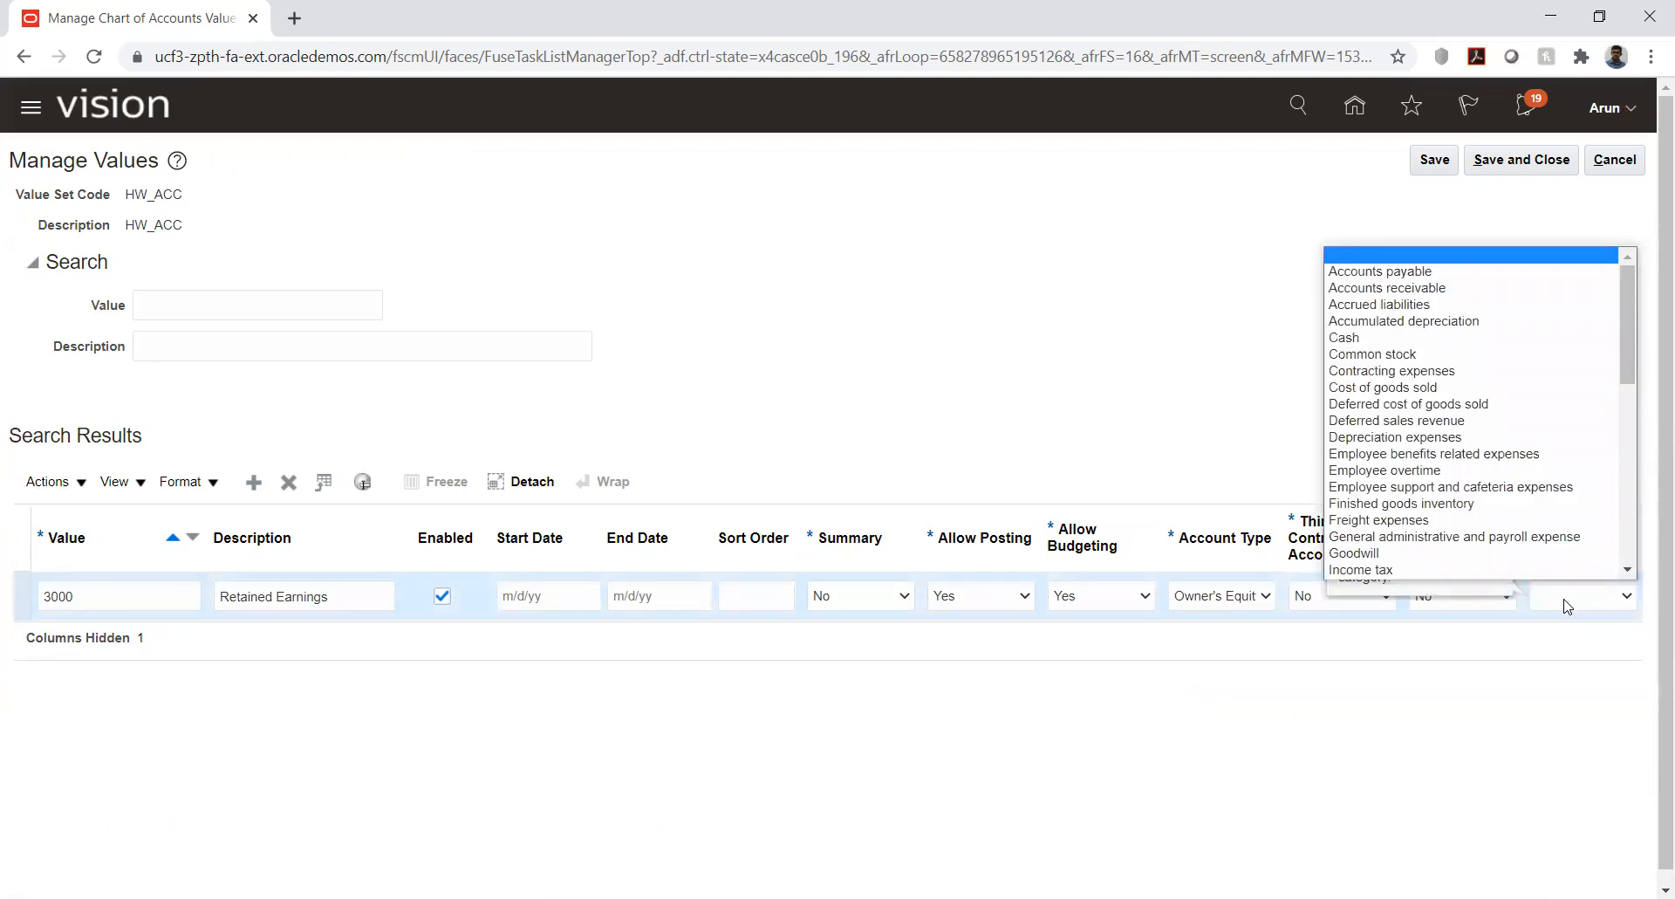
left_click(1546, 668)
left_click(1564, 602)
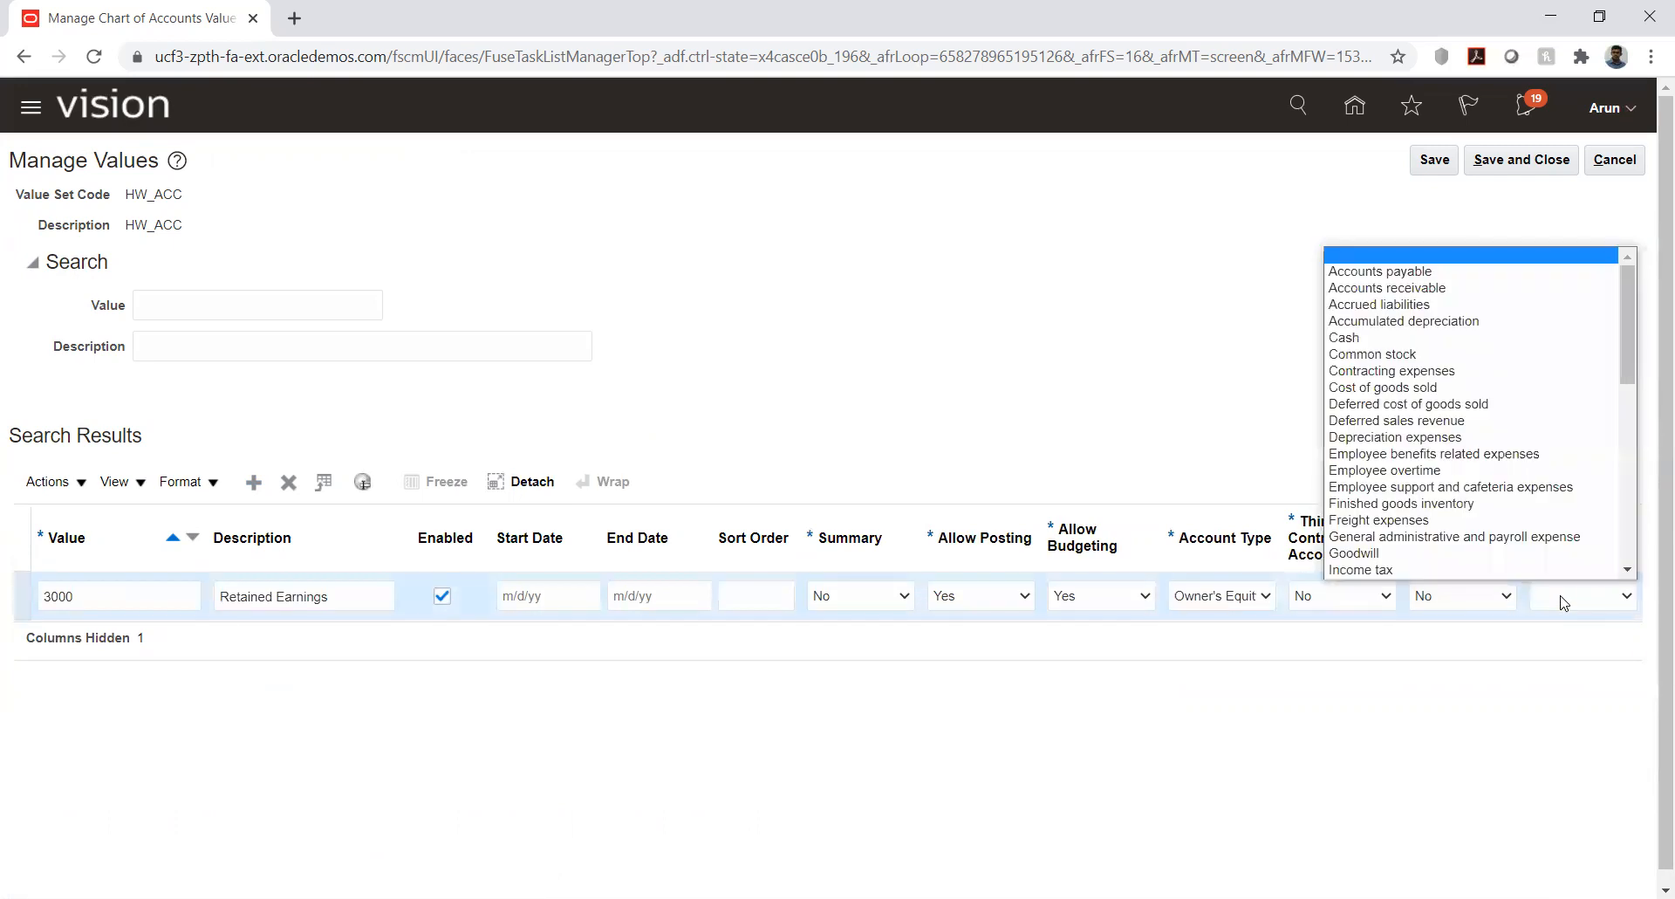
left_click(1628, 569)
left_click(1627, 570)
left_click(1627, 570)
left_click(1627, 570)
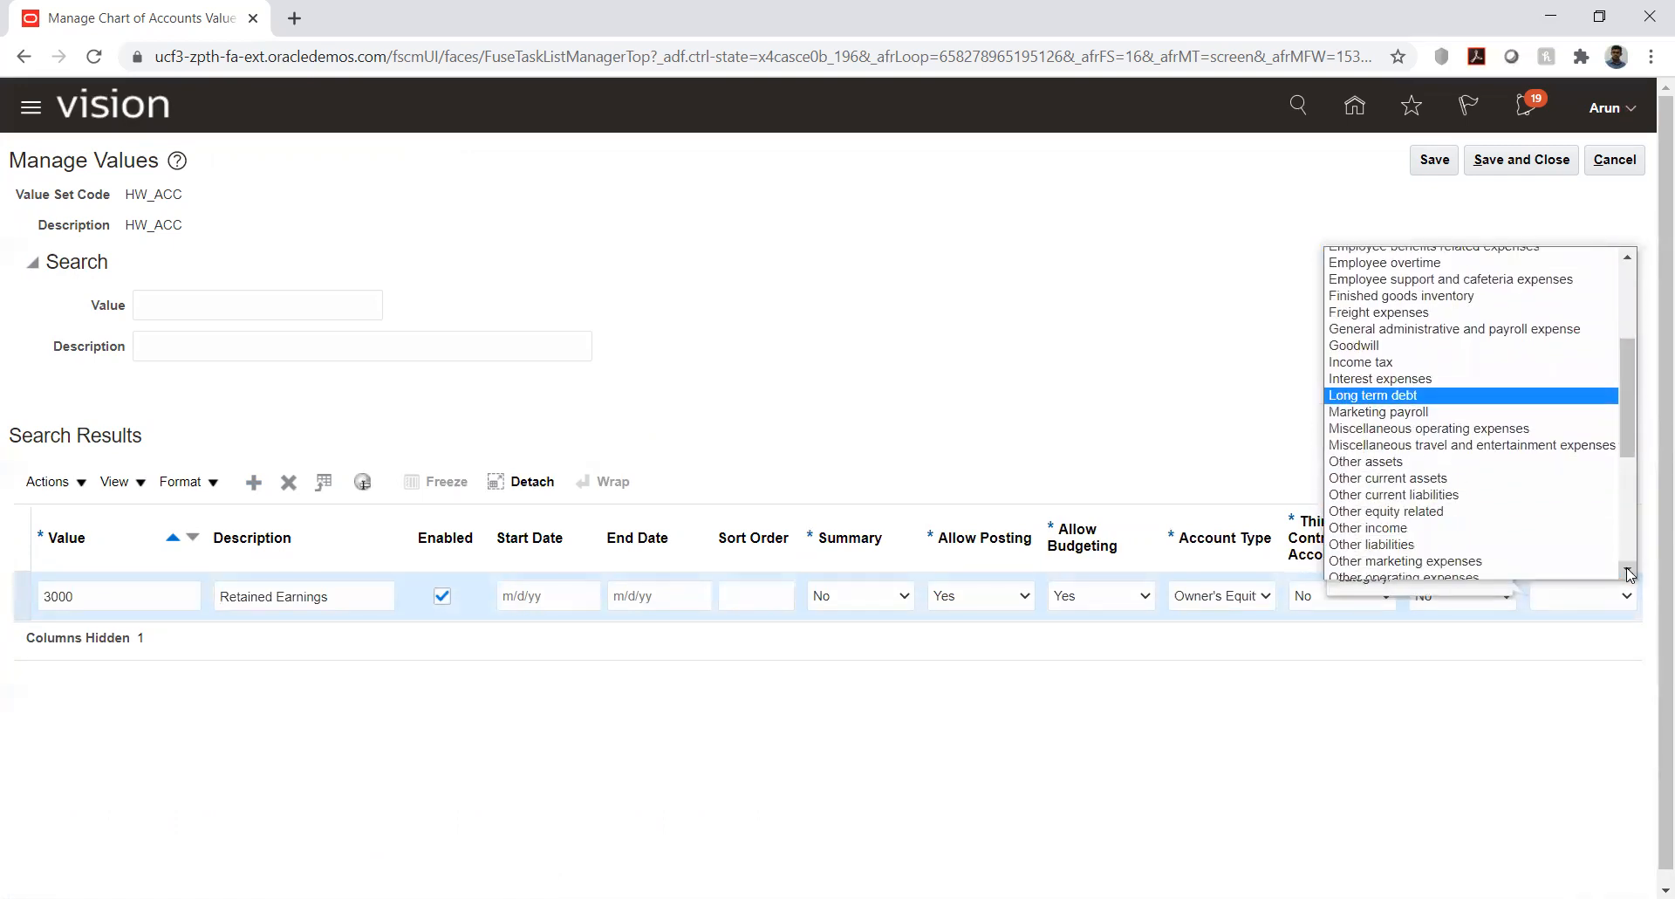
left_click(1628, 570)
left_click(1627, 569)
left_click(1627, 570)
left_click(1628, 570)
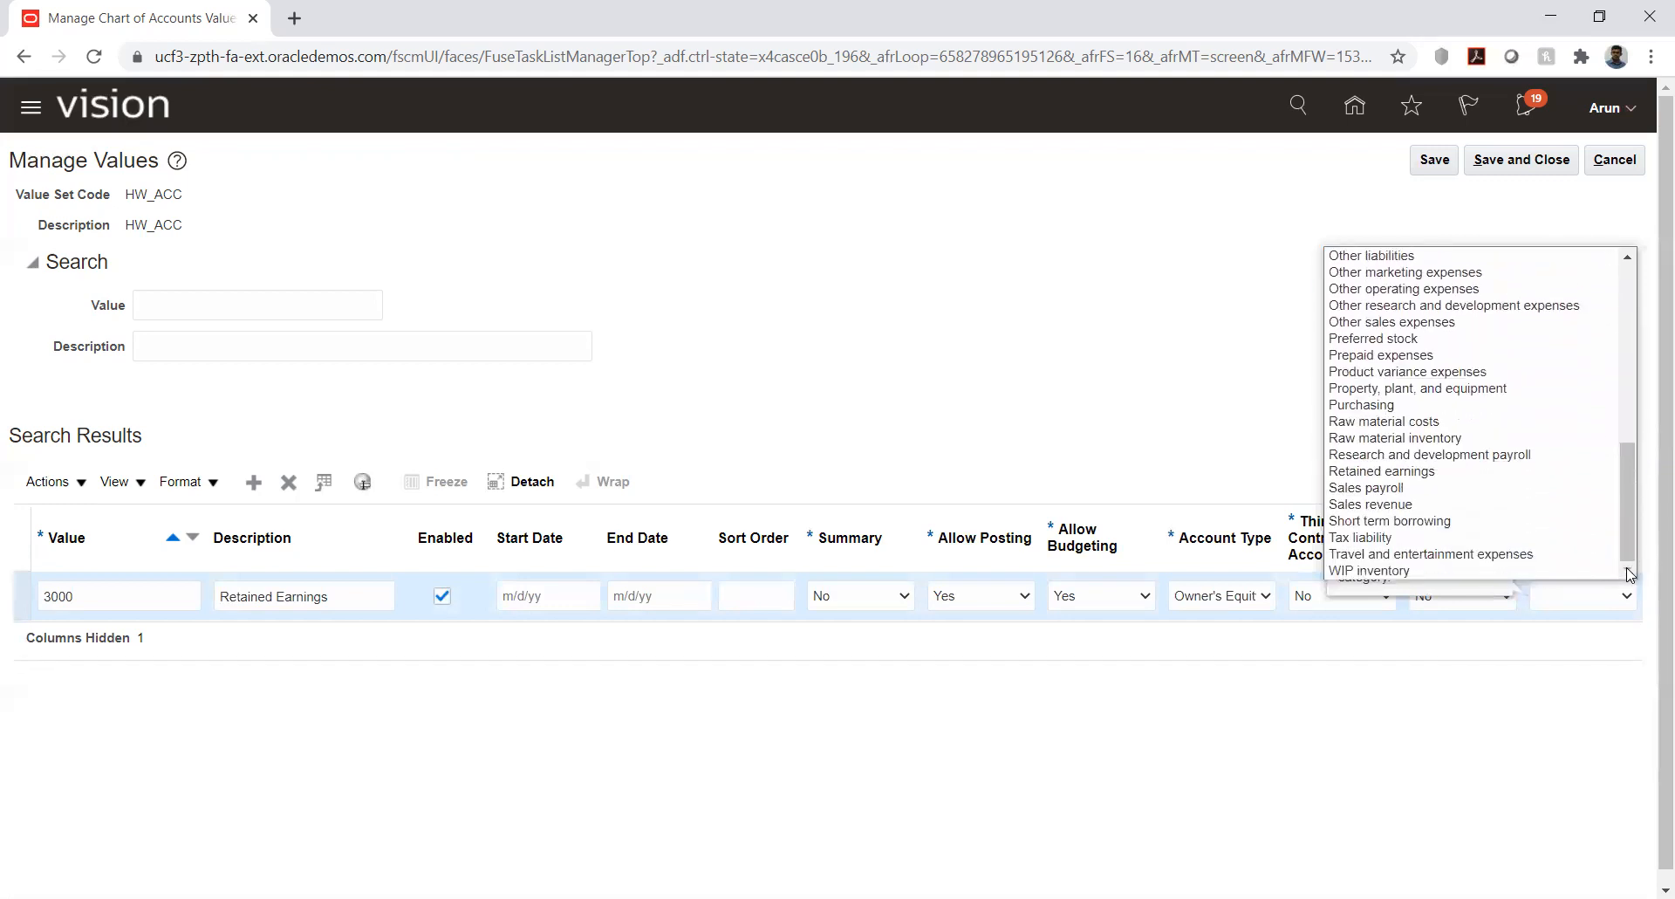
left_click(1411, 471)
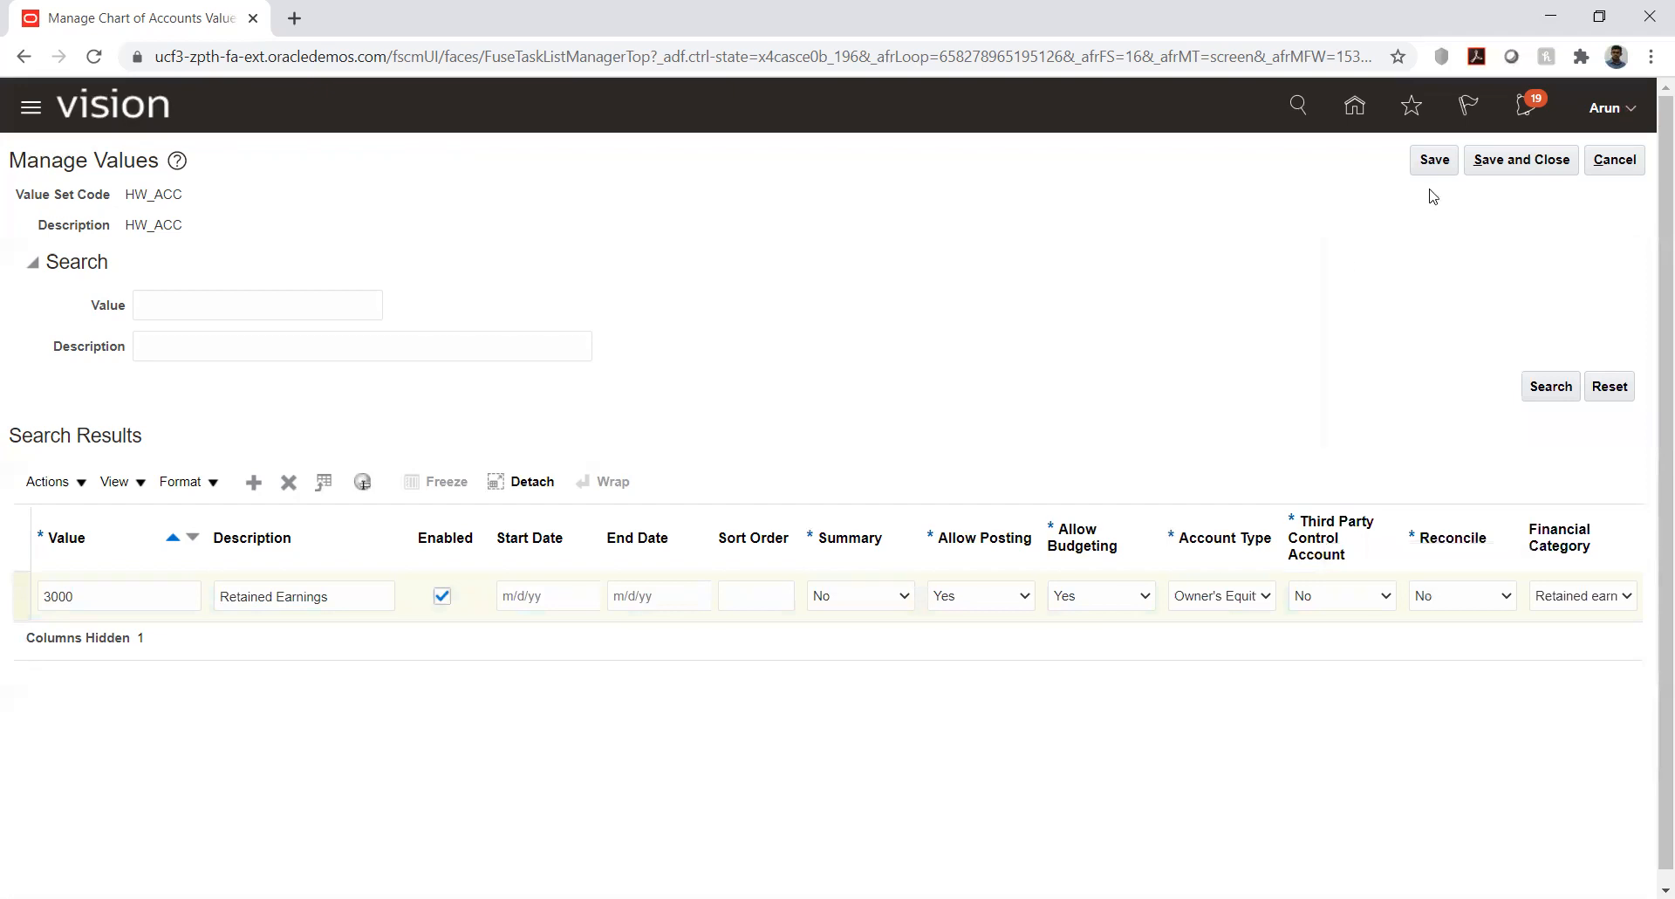
Save and close the HW_ACC values, then save and close the value set list to return to the implementation project.
left_click(1434, 162)
left_click(1502, 171)
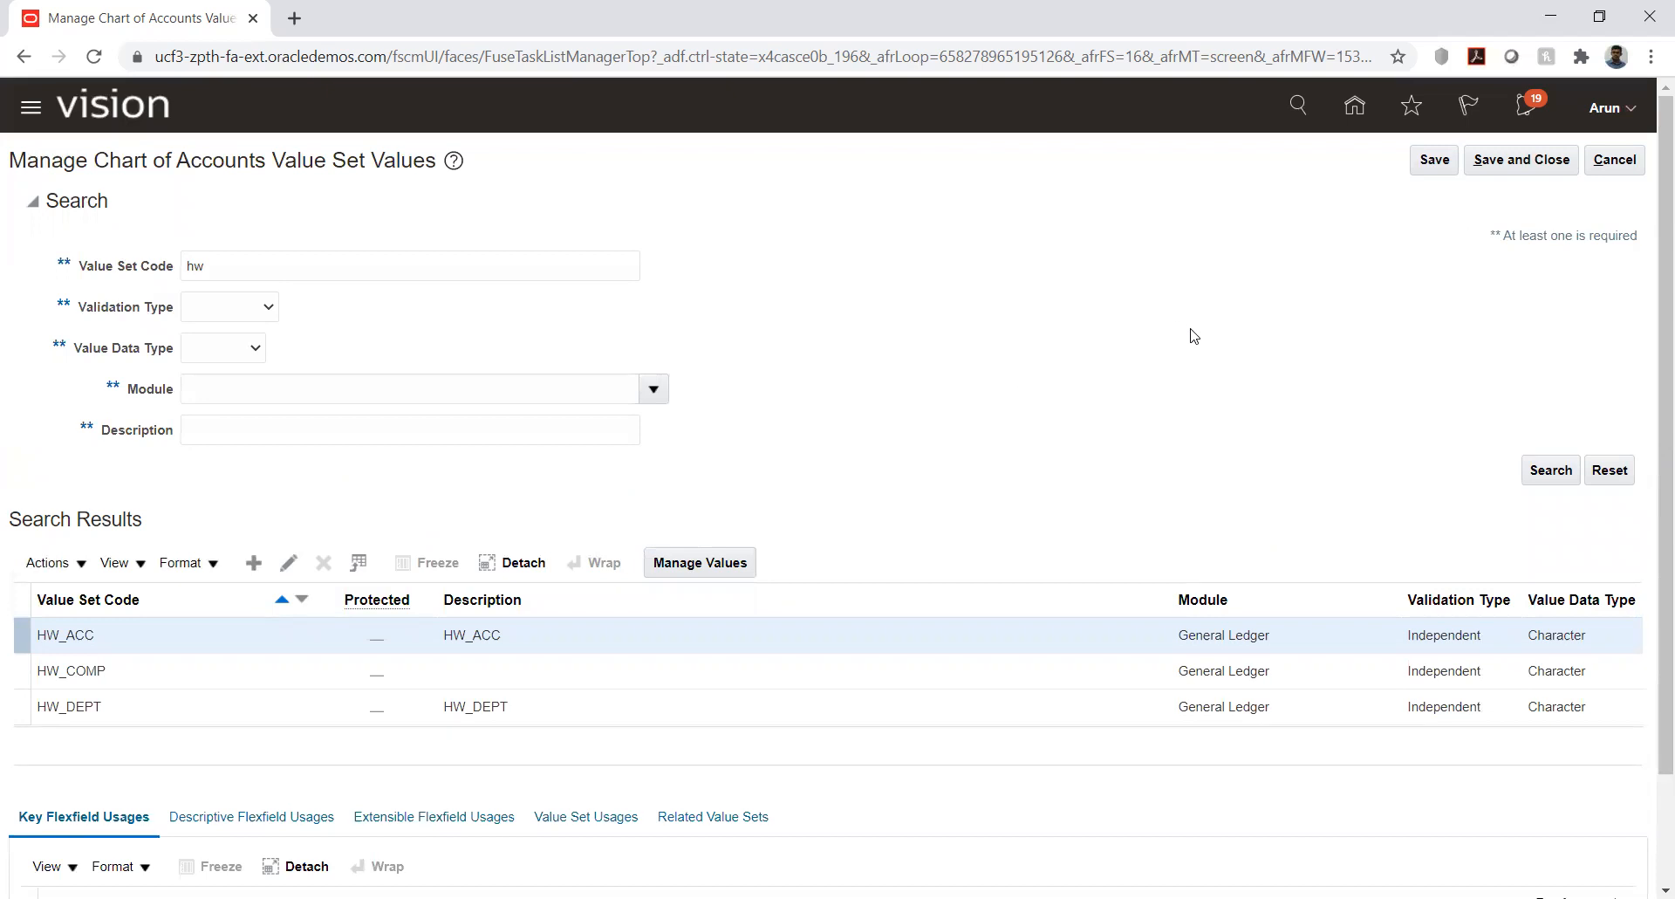
left_click(1498, 165)
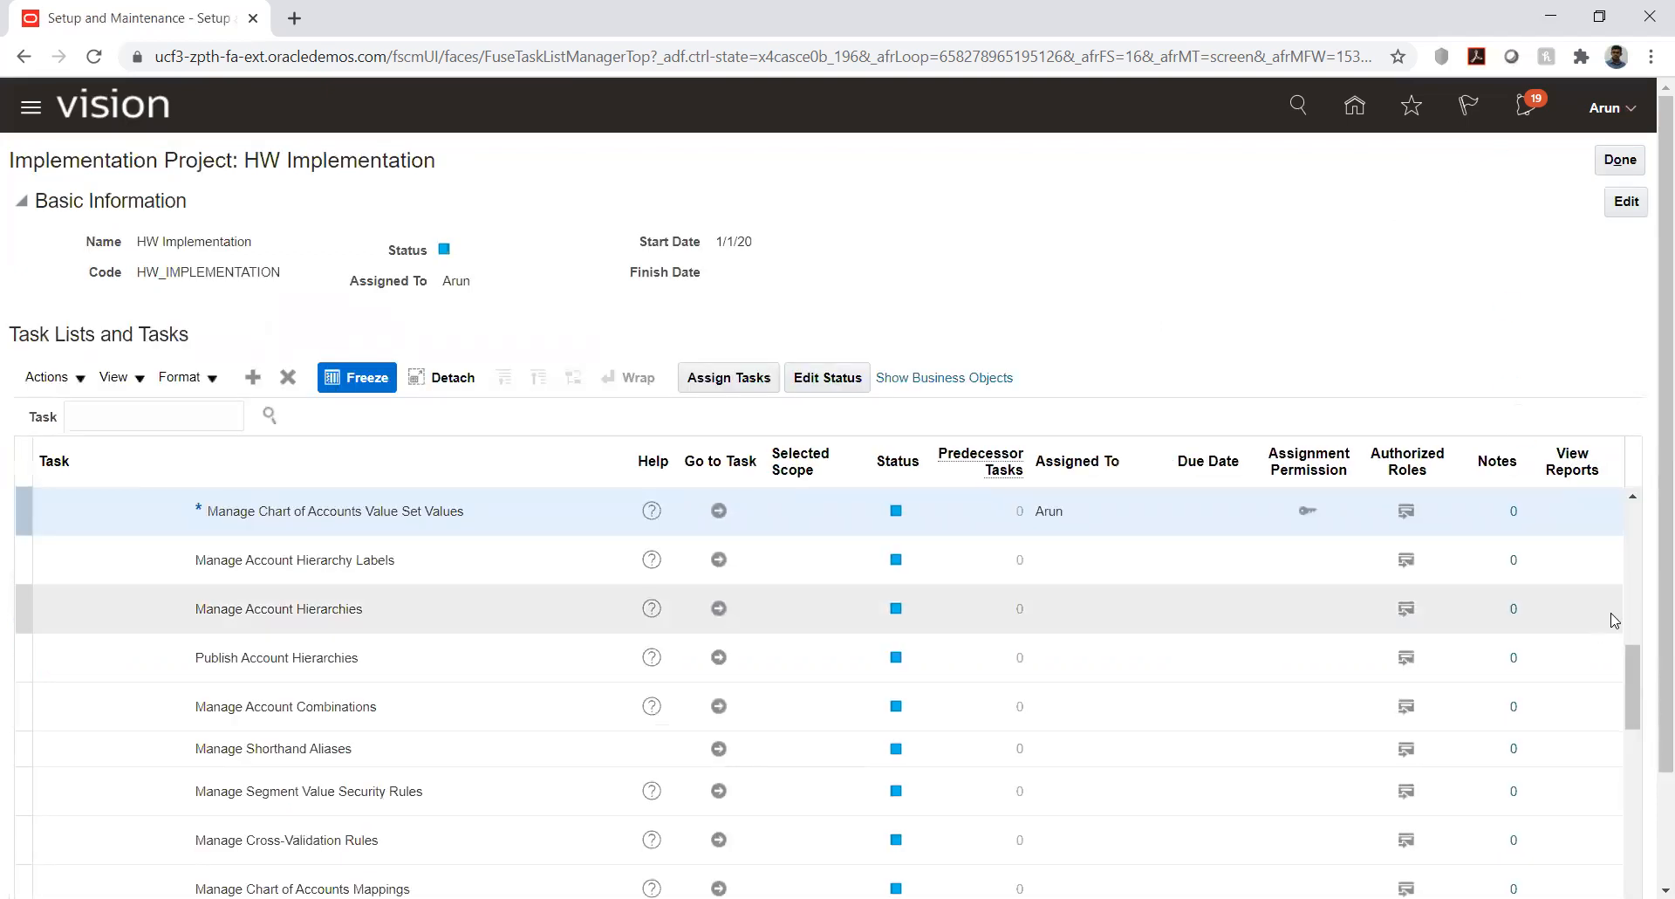
Go to the Manage Accounting Calendars task under Define Calendars in the implementation project.
left_click_drag(1629, 661, 1629, 737)
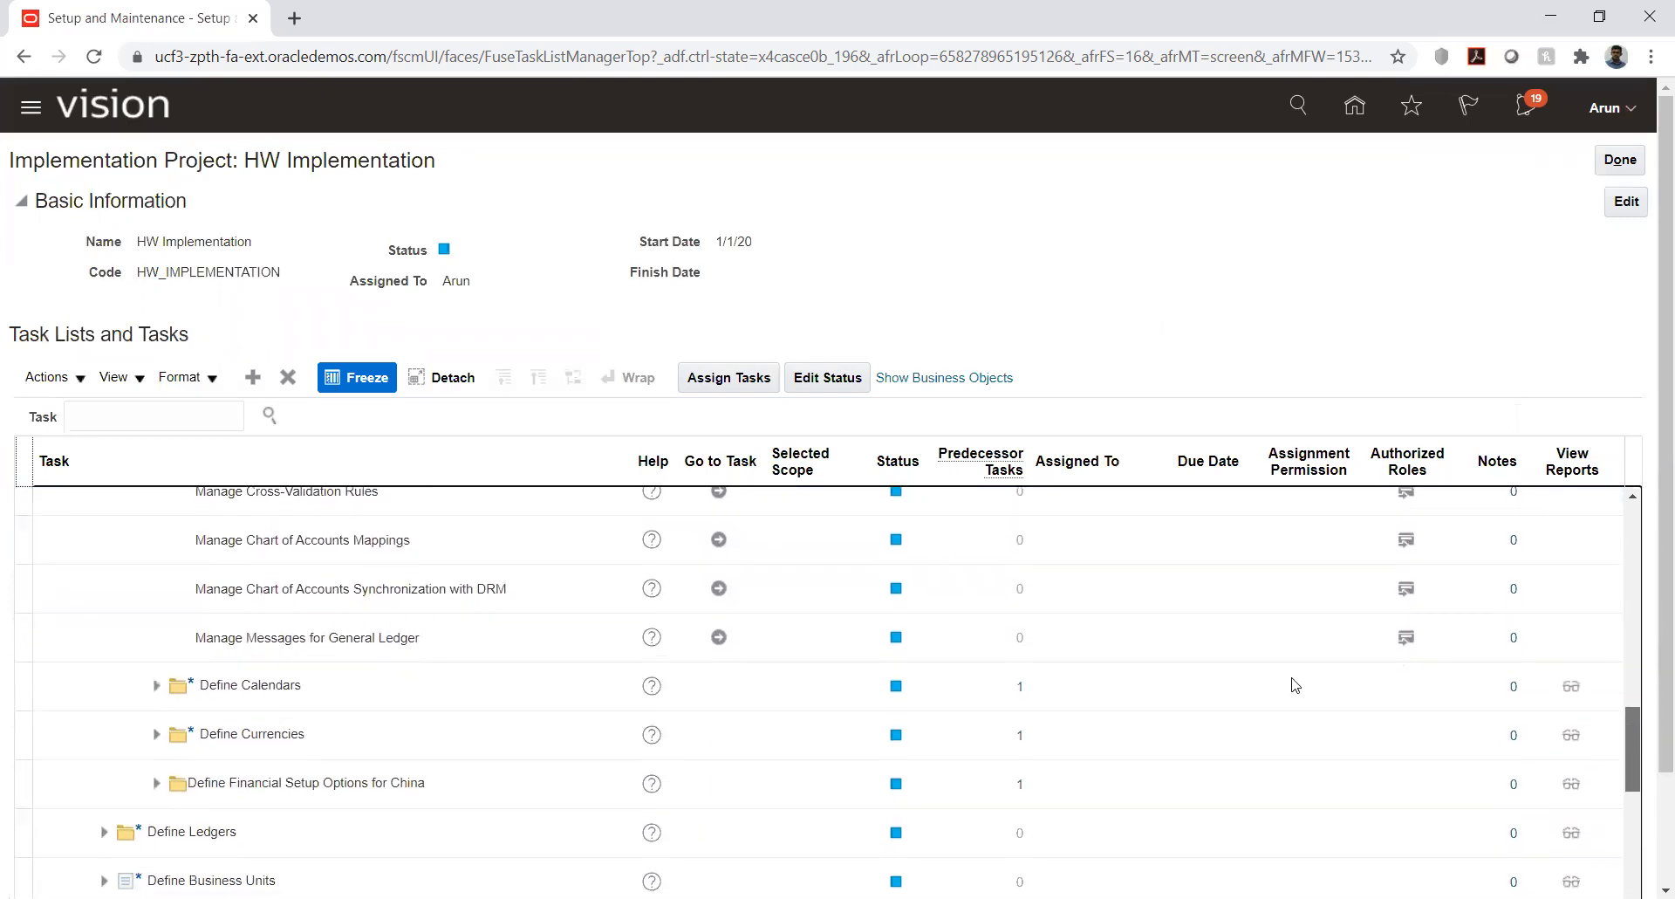
left_click(156, 685)
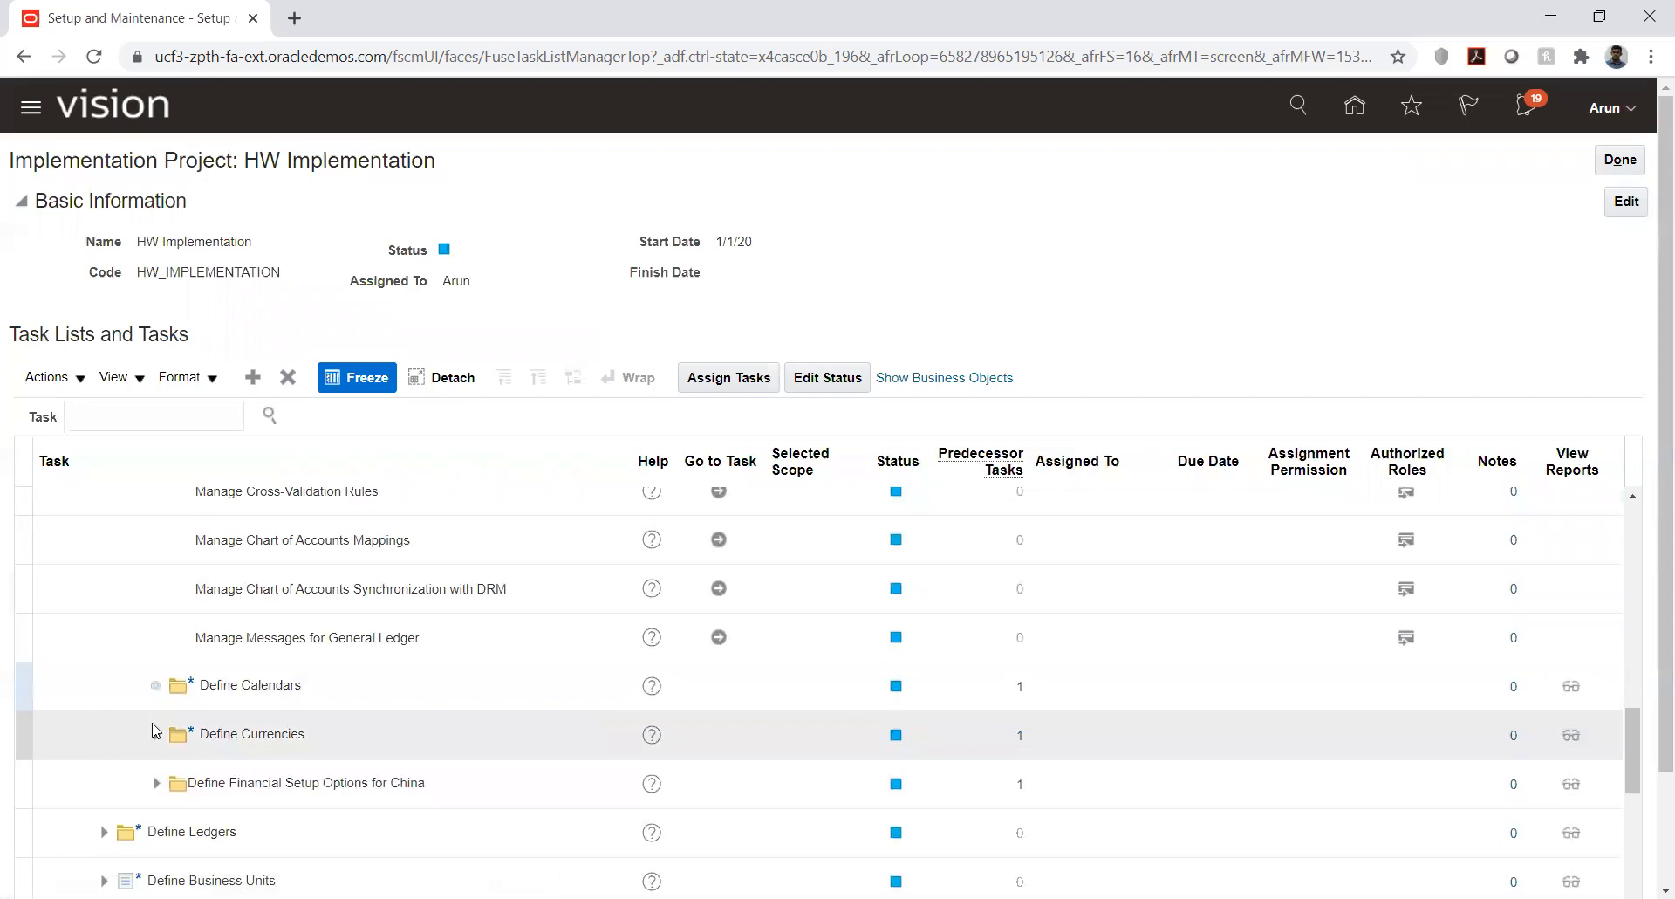
left_click(722, 734)
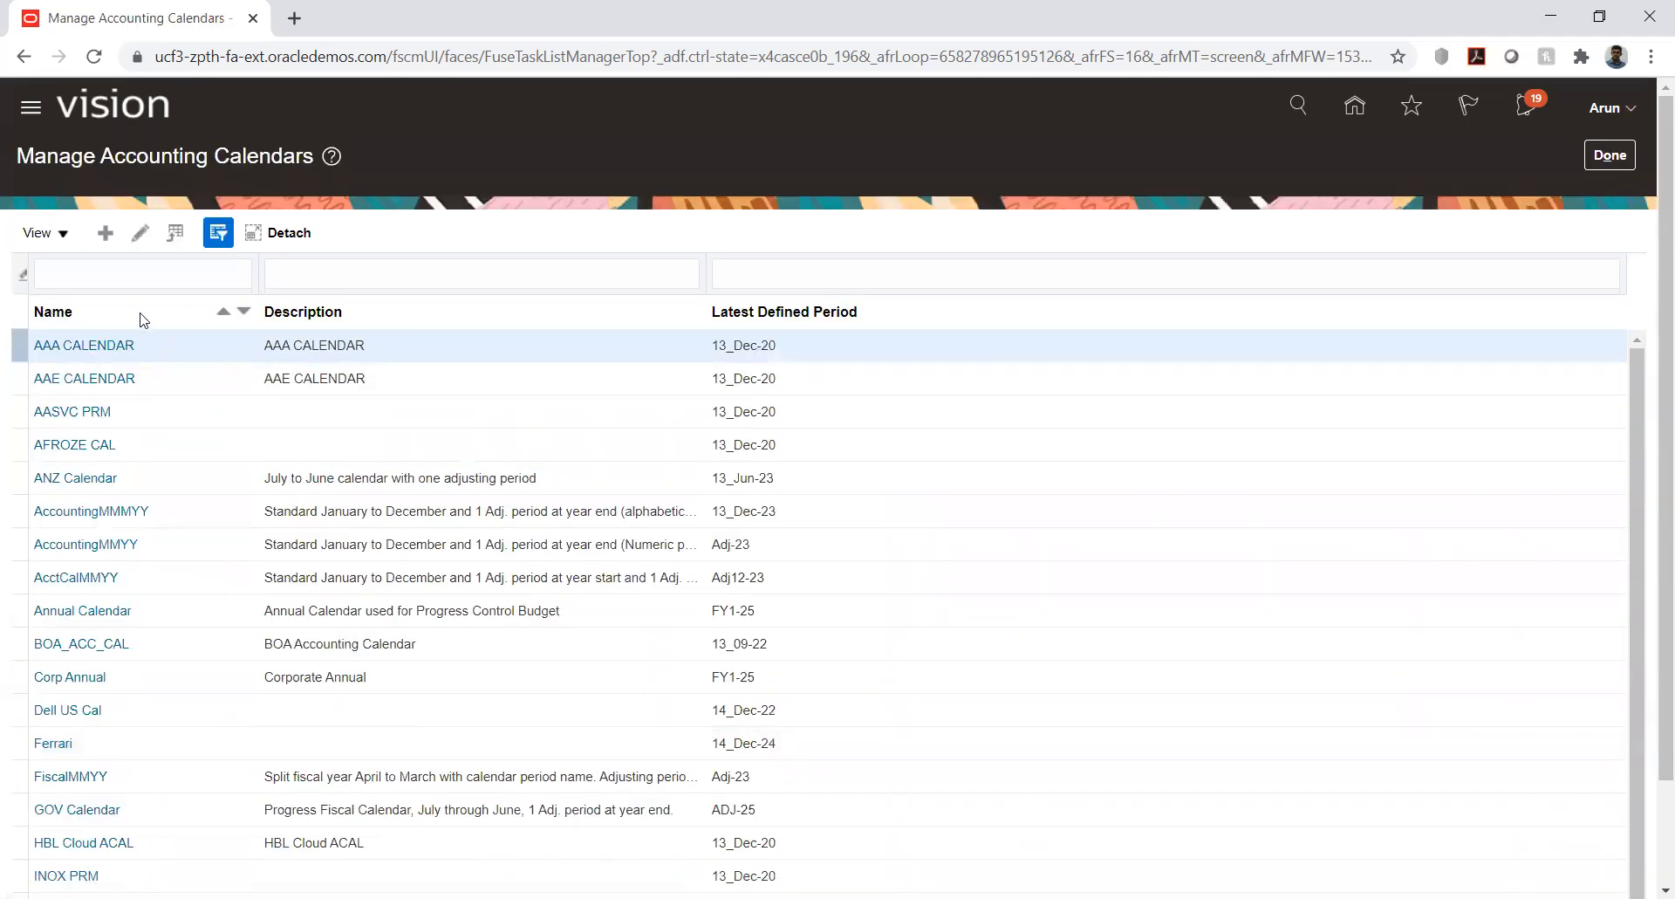
Create a new accounting calendar with HW_CAL as both its name and description.
left_click(104, 232)
left_click(499, 248)
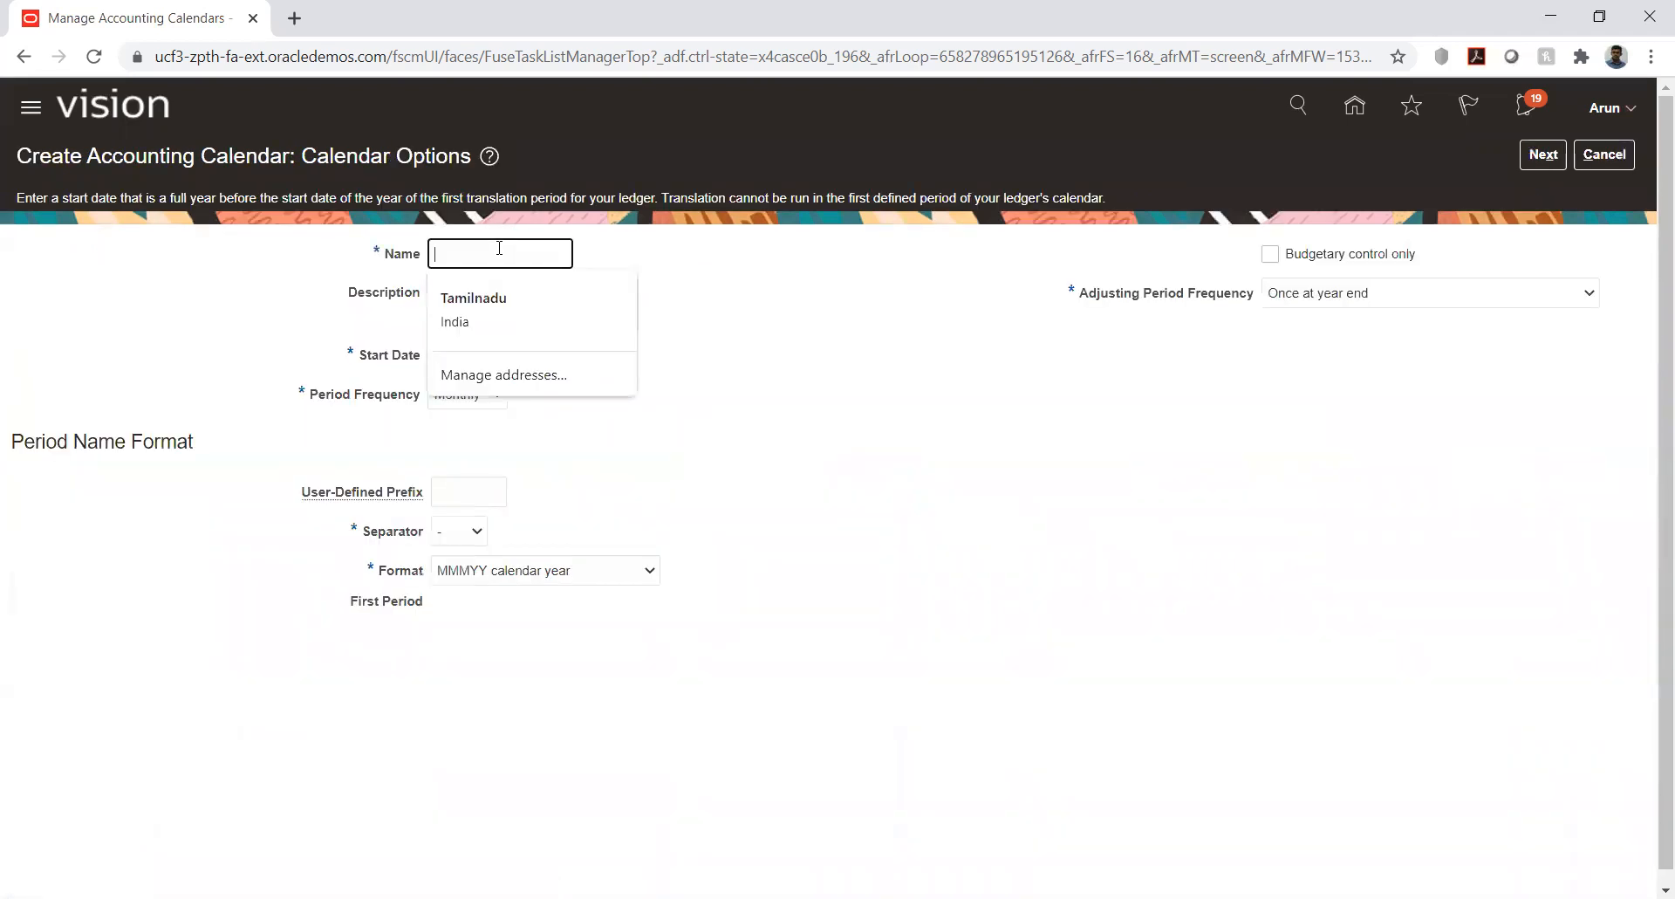
type("HW_CAL")
key("ctrl+a")
key("ctrl+c")
key("Tab")
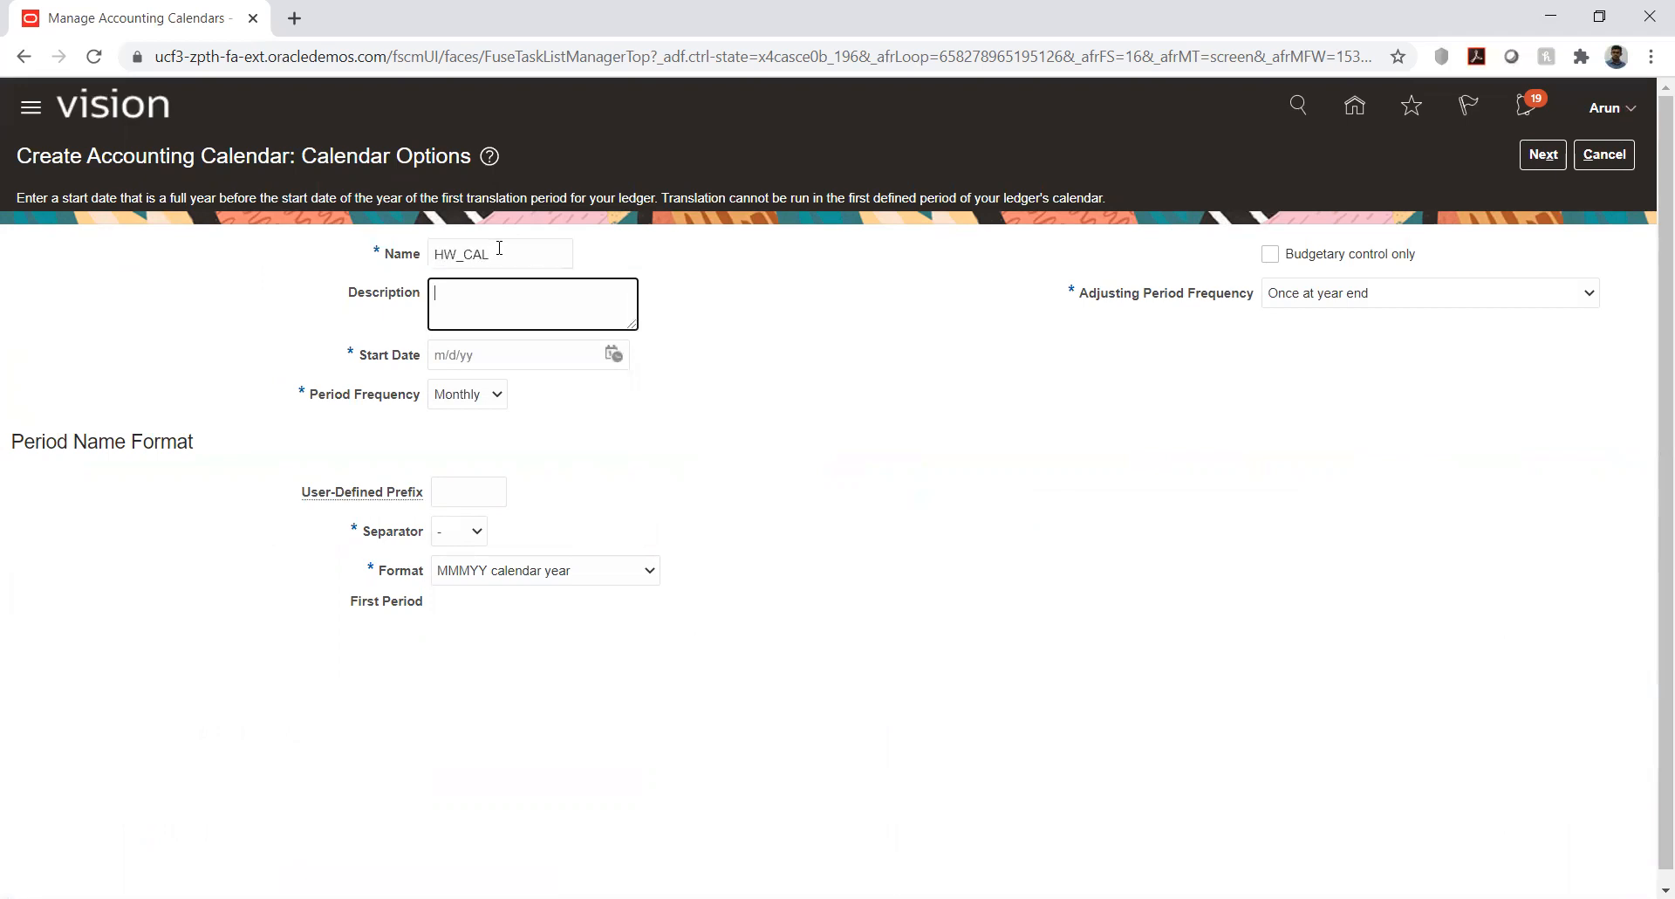
key("ctrl+v")
Set the calendar's start date to 1/1/20.
left_click(615, 356)
left_click(701, 392)
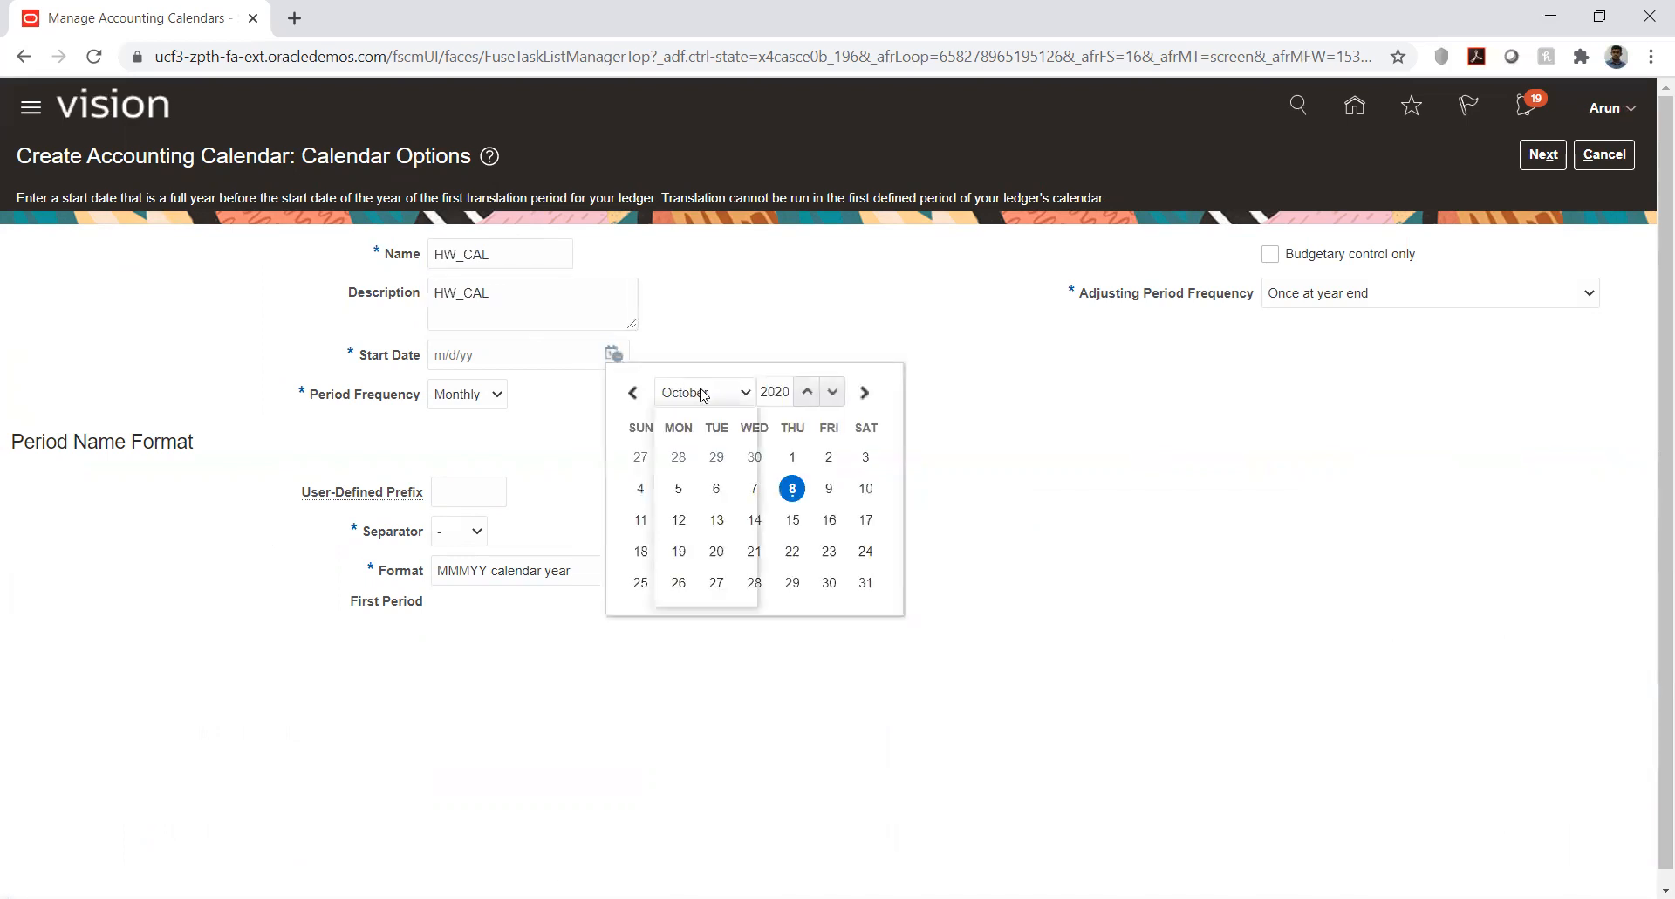
left_click(702, 415)
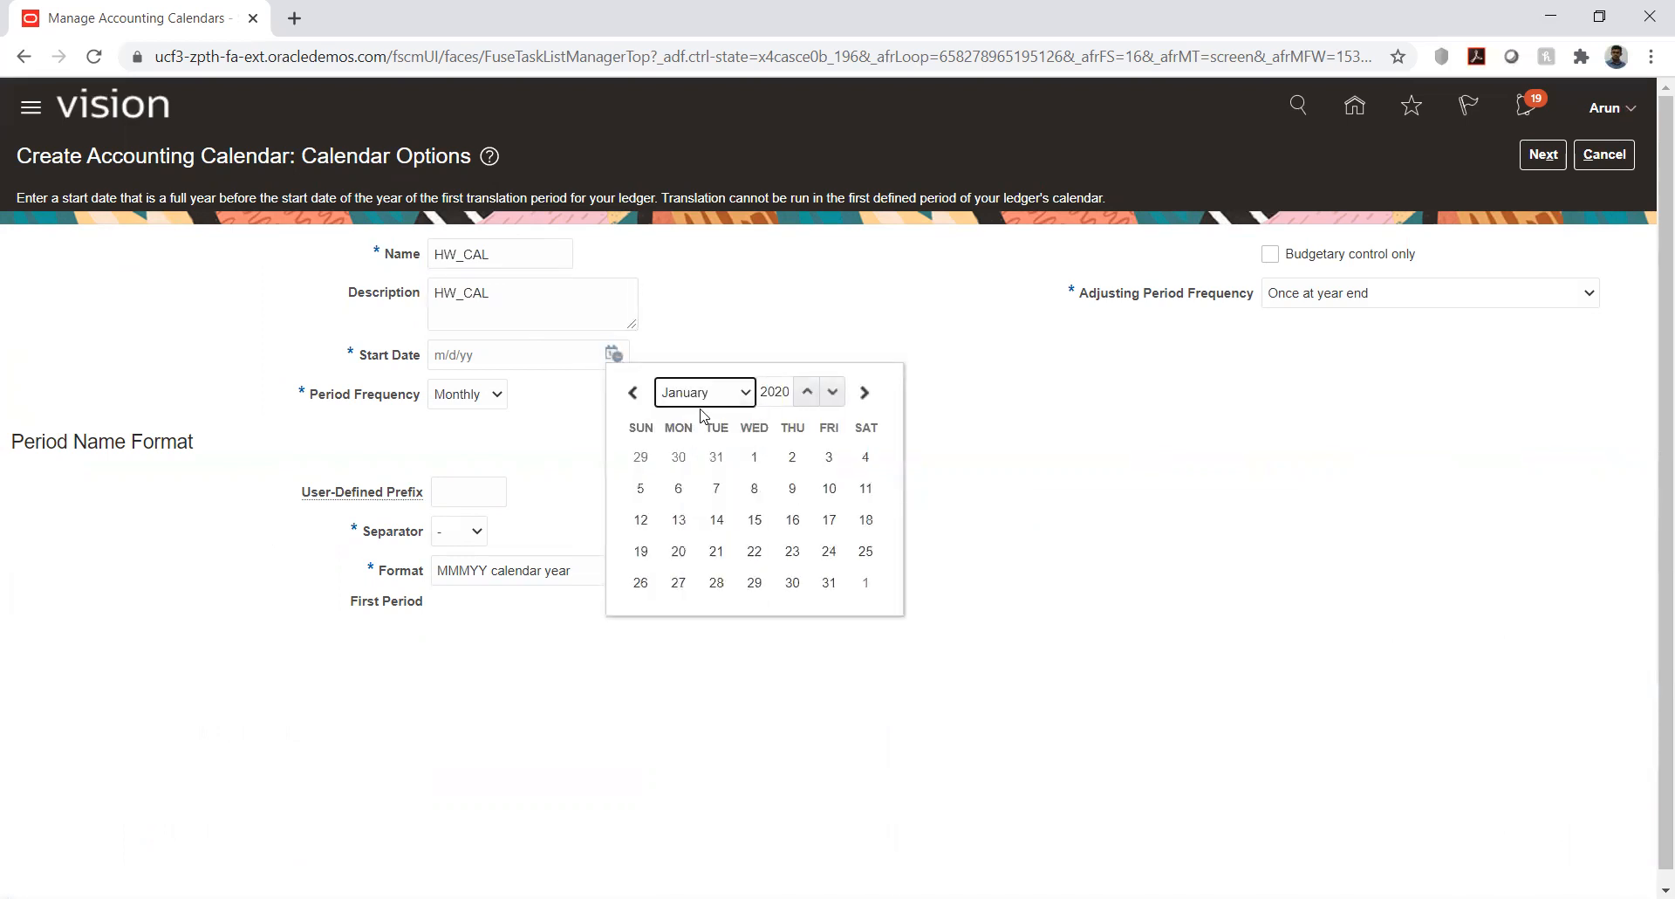
left_click(752, 453)
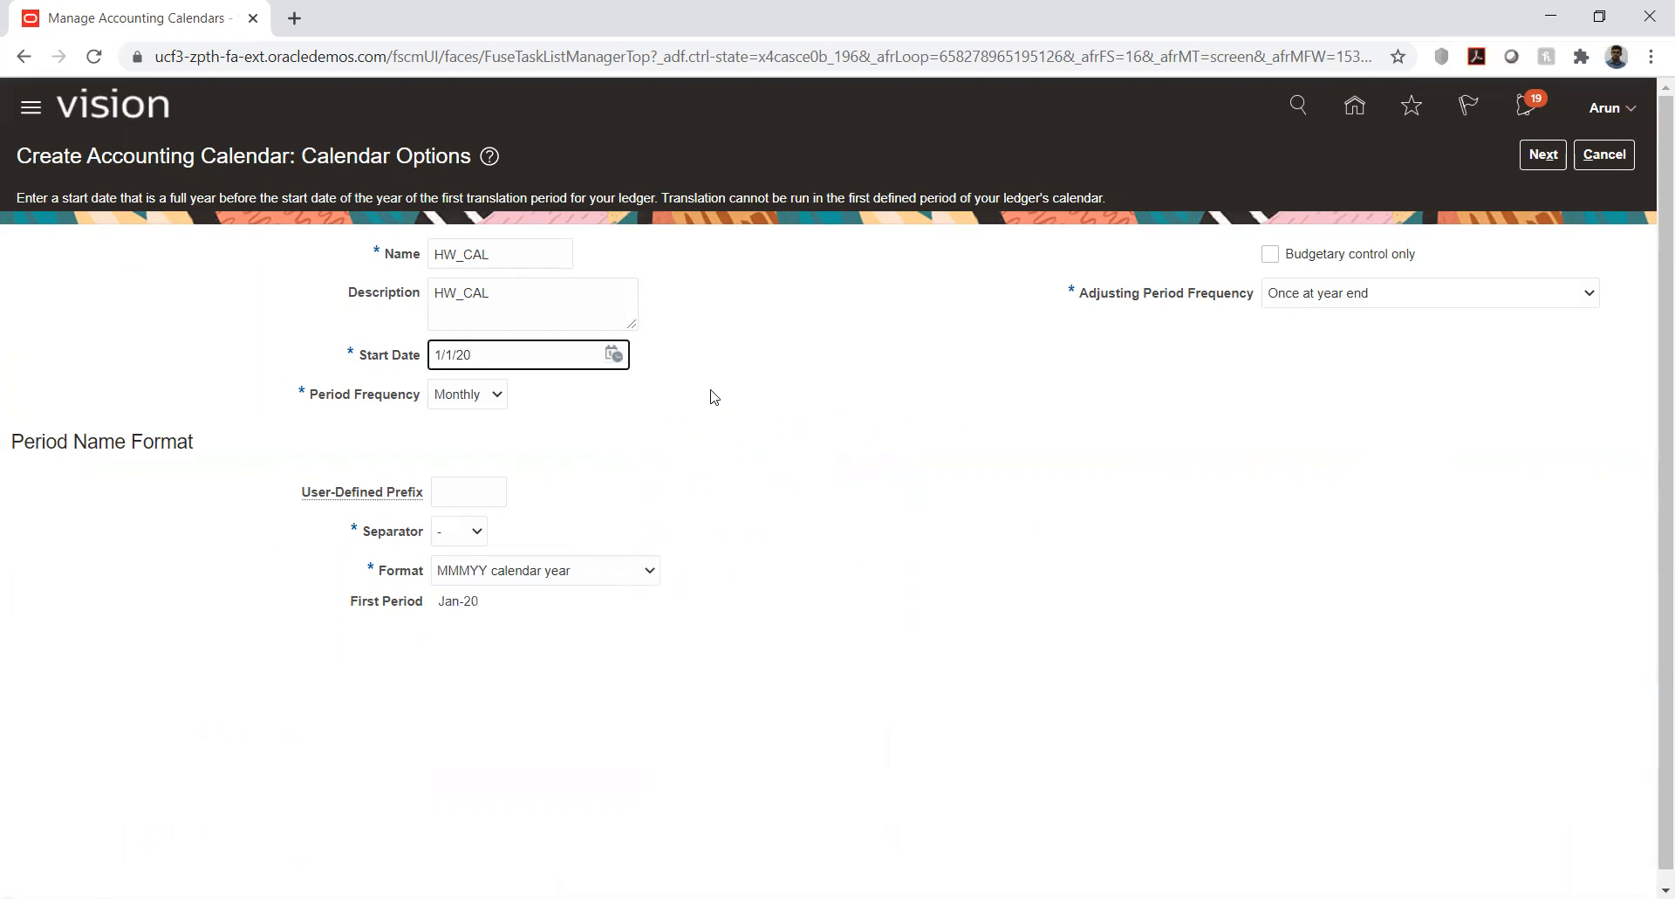
Examine the available choices for the calendar's period frequency, period name format and adjusting period frequency.
left_click(739, 382)
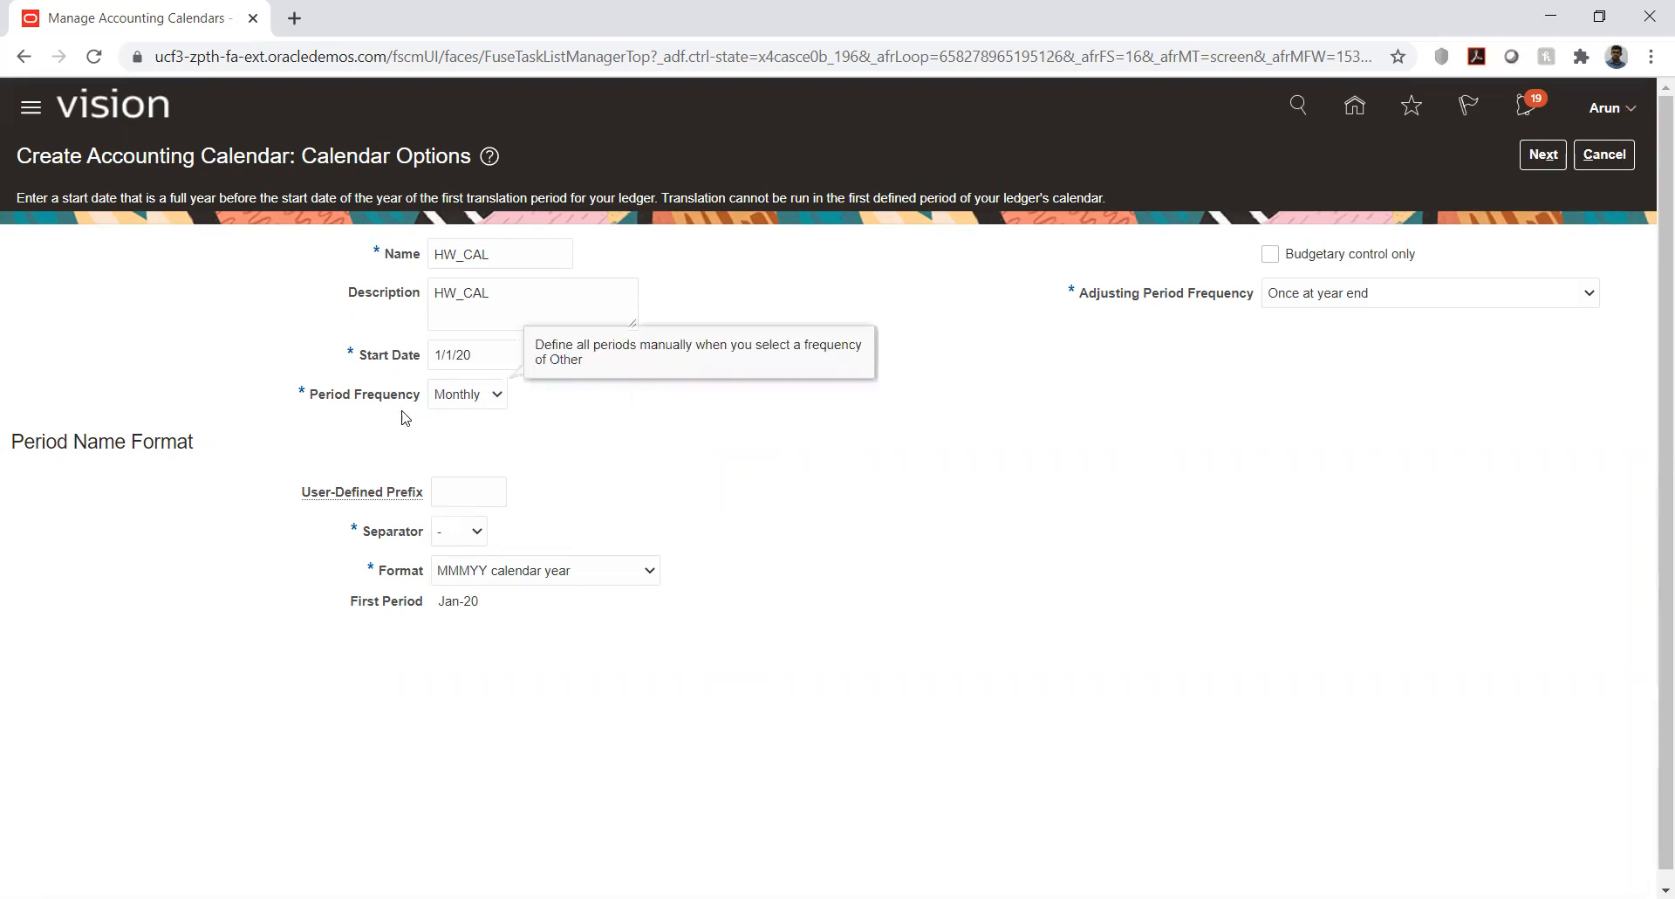
left_click(490, 390)
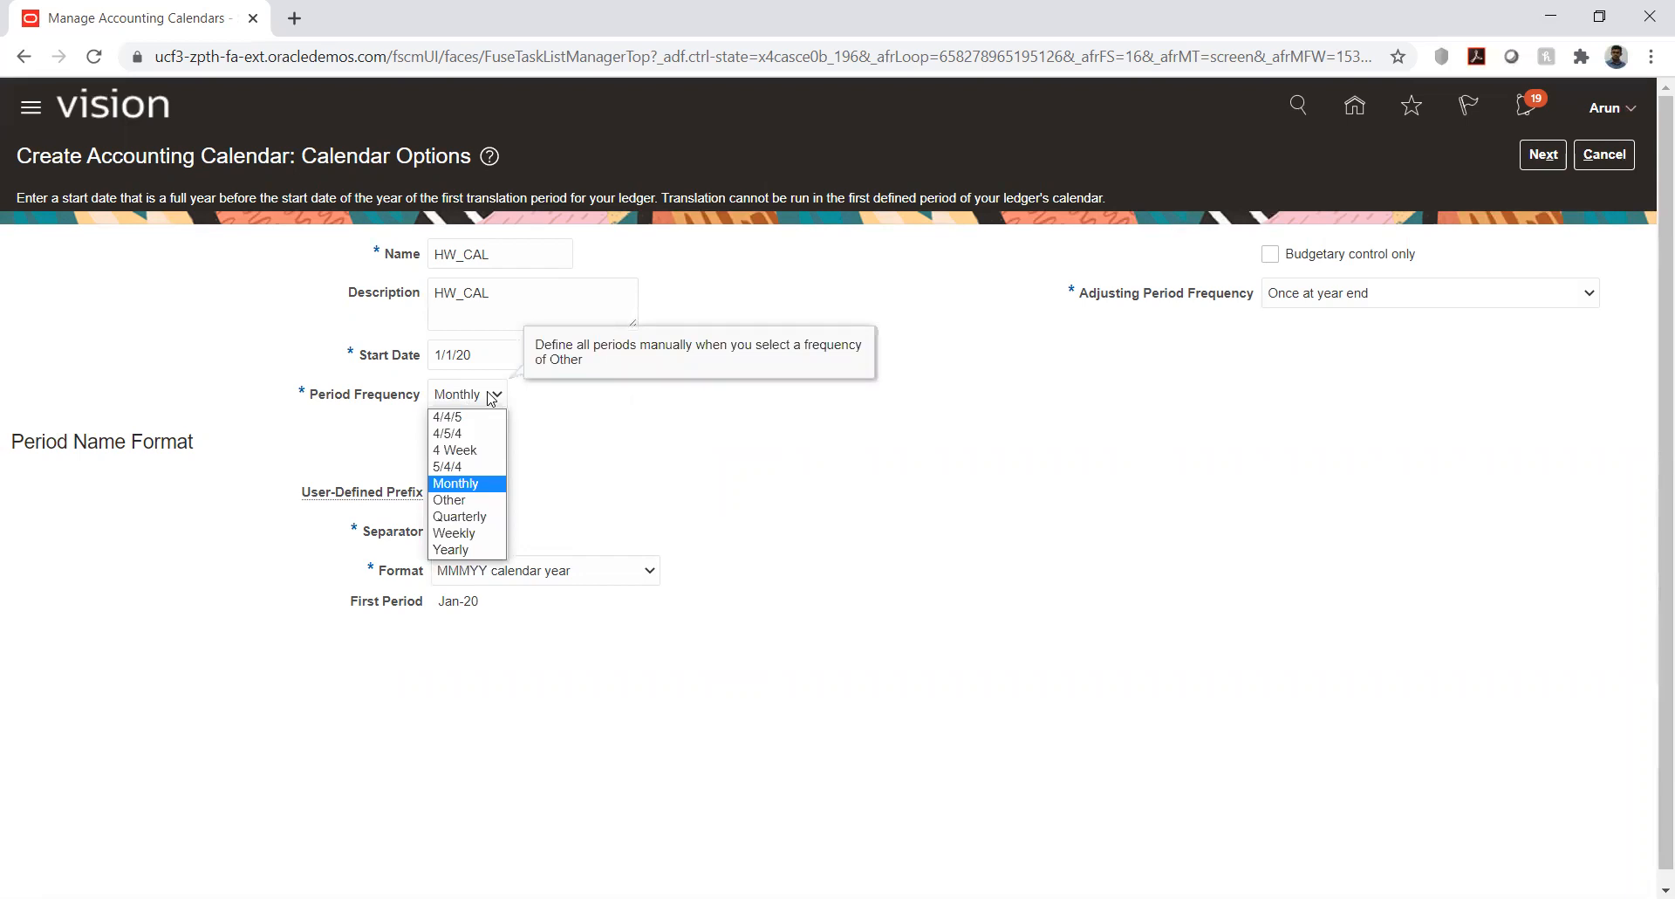
left_click(624, 429)
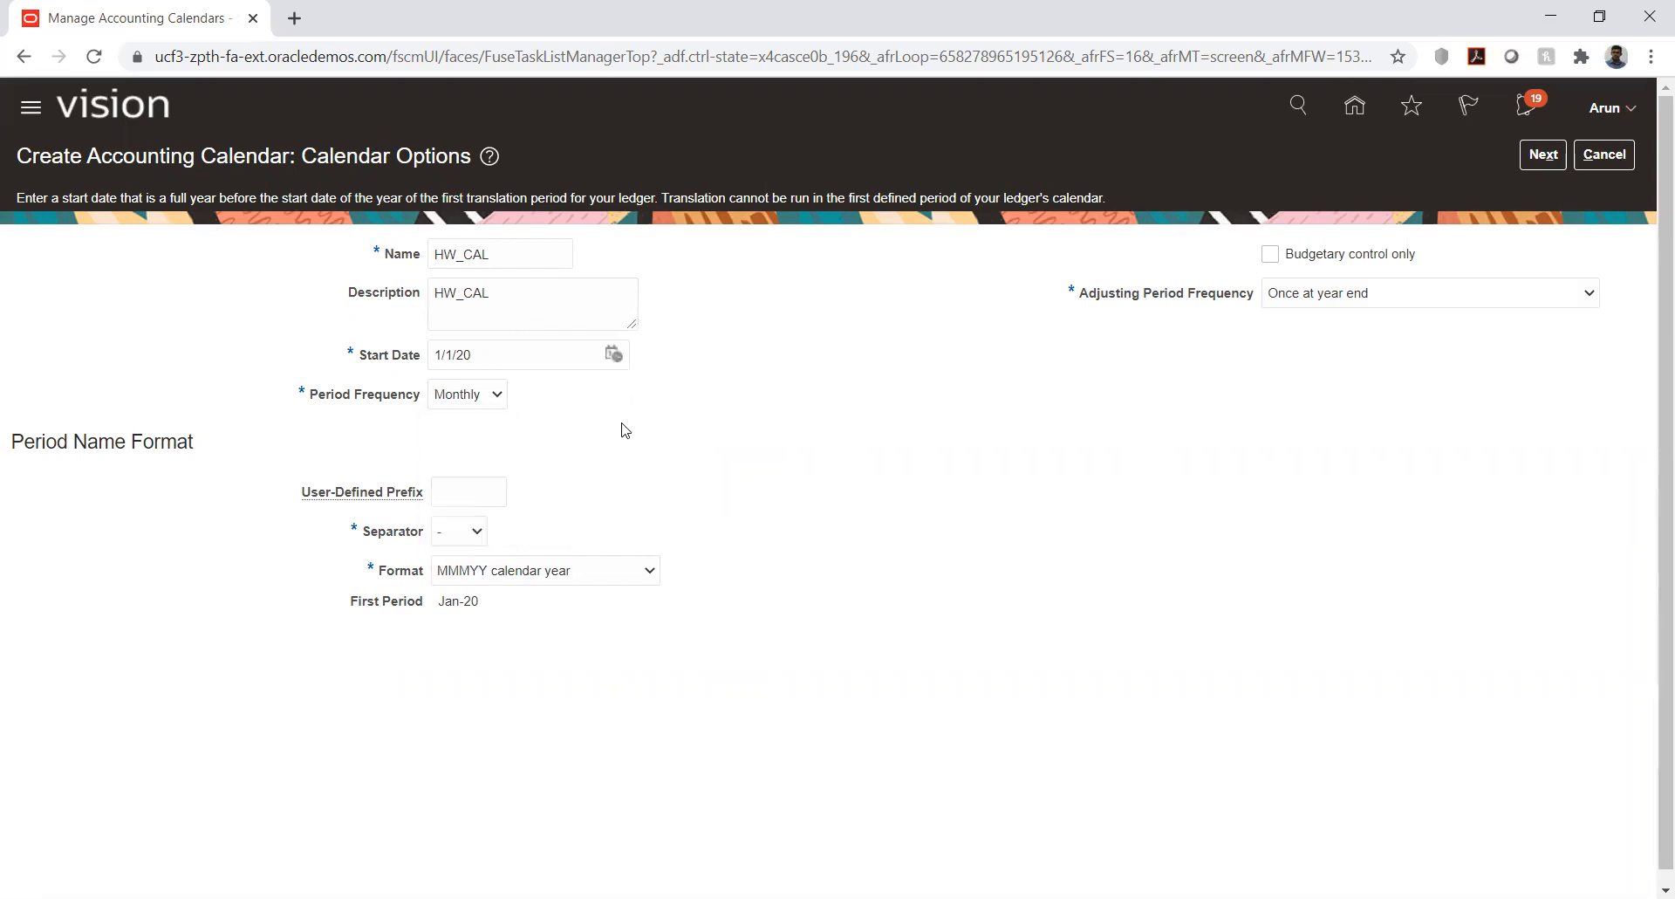
left_click(623, 580)
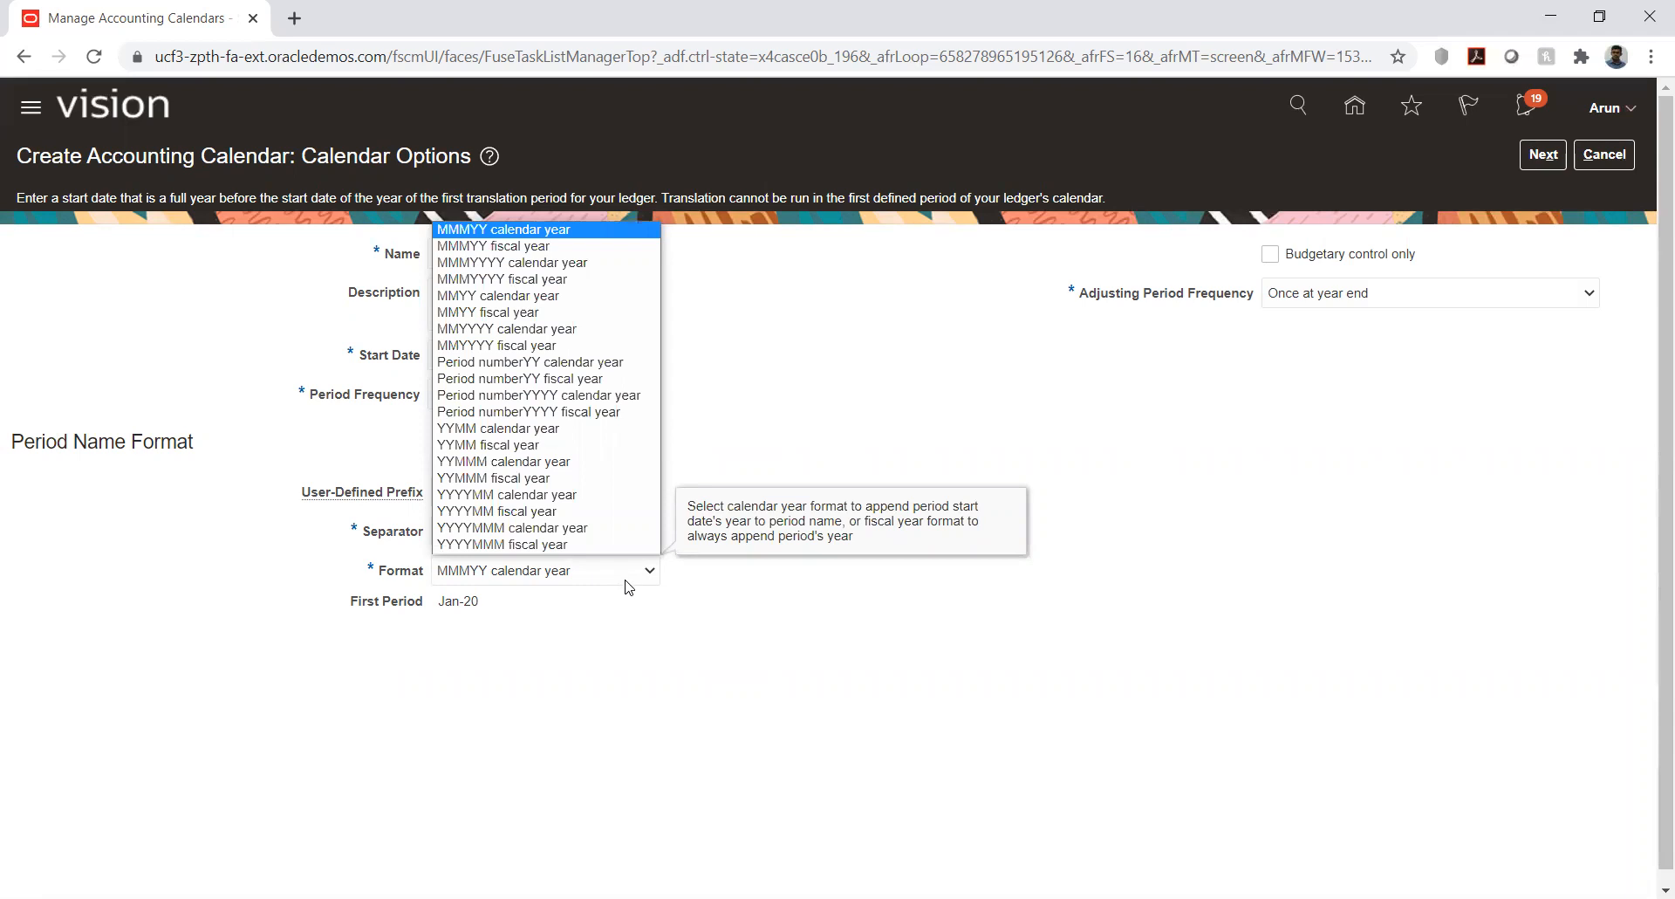
left_click(772, 626)
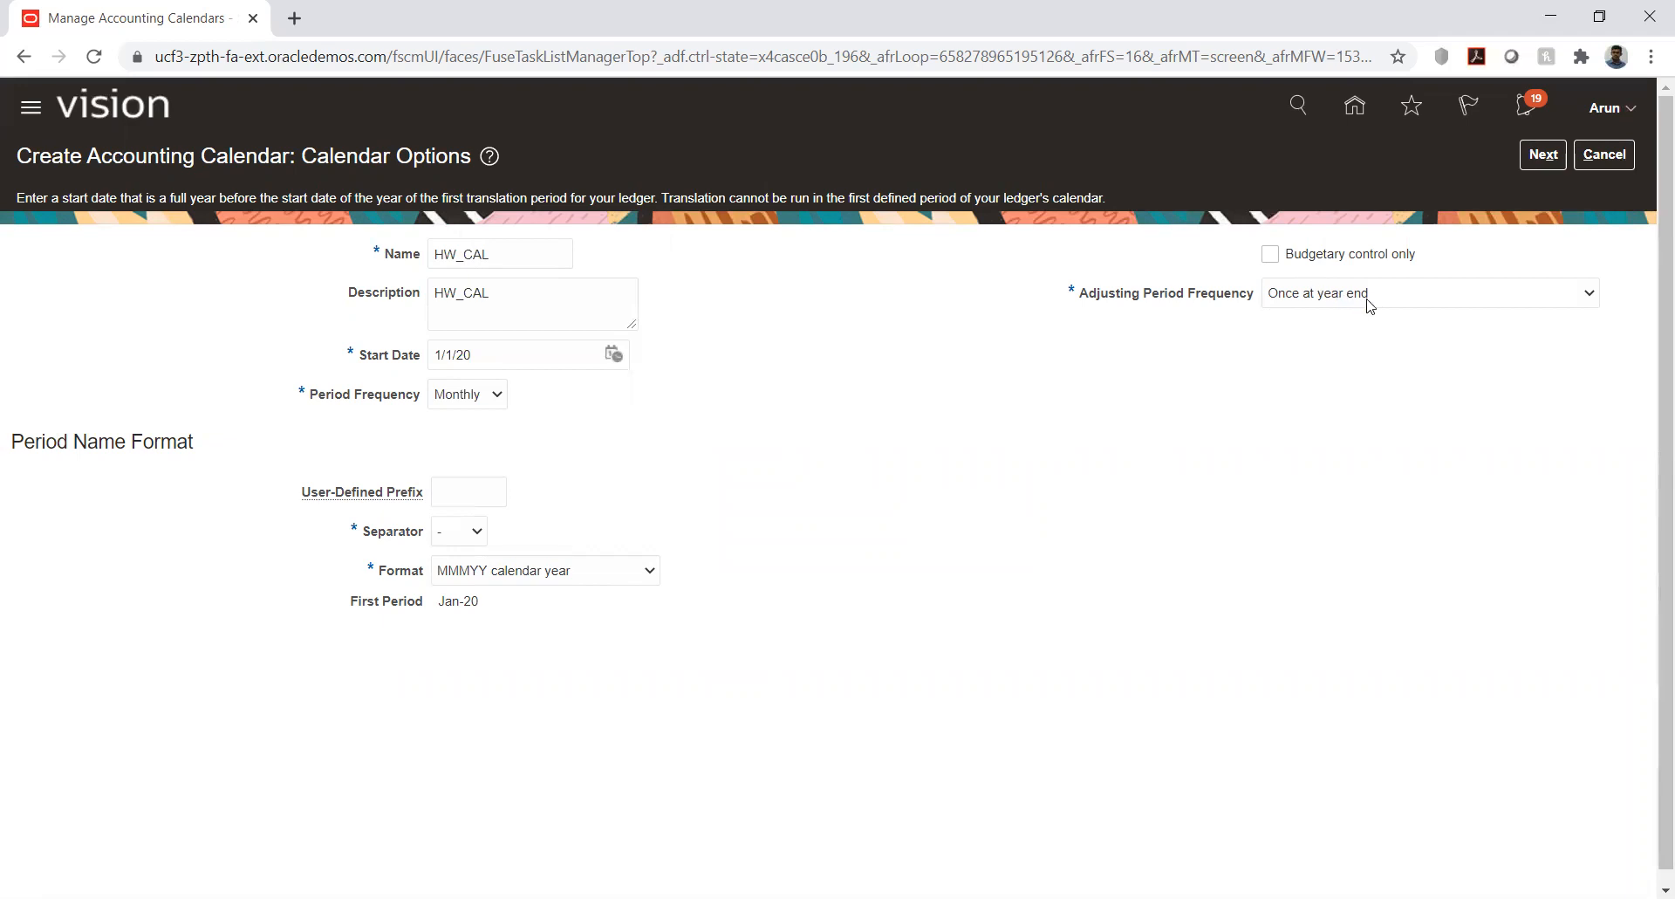
left_click(1393, 301)
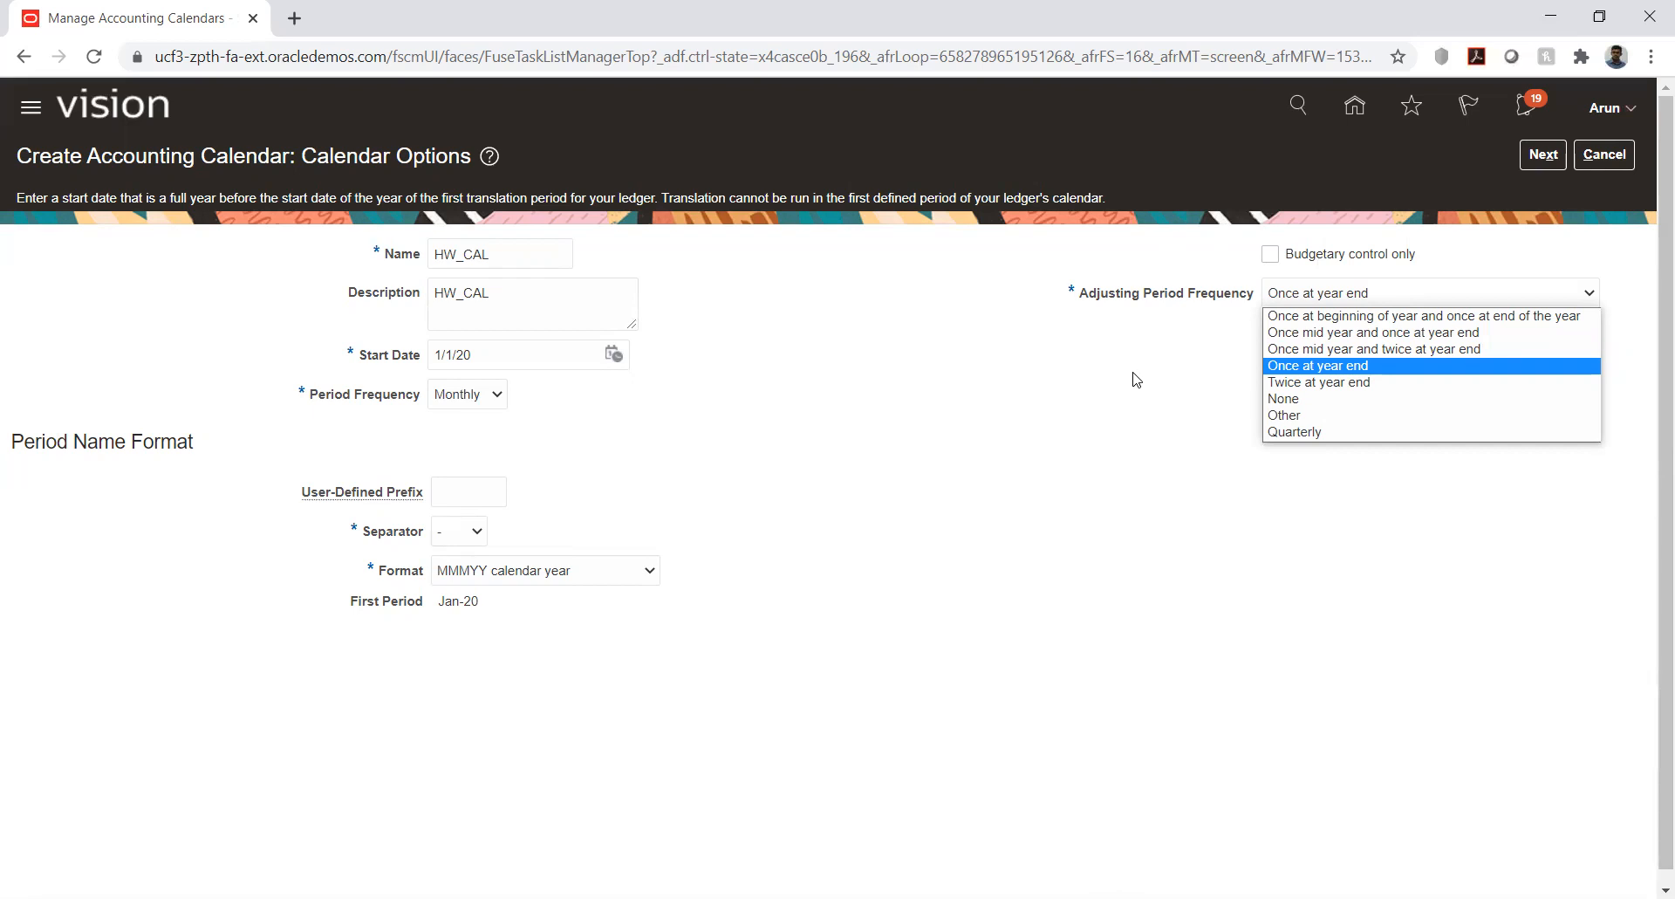
left_click(1257, 380)
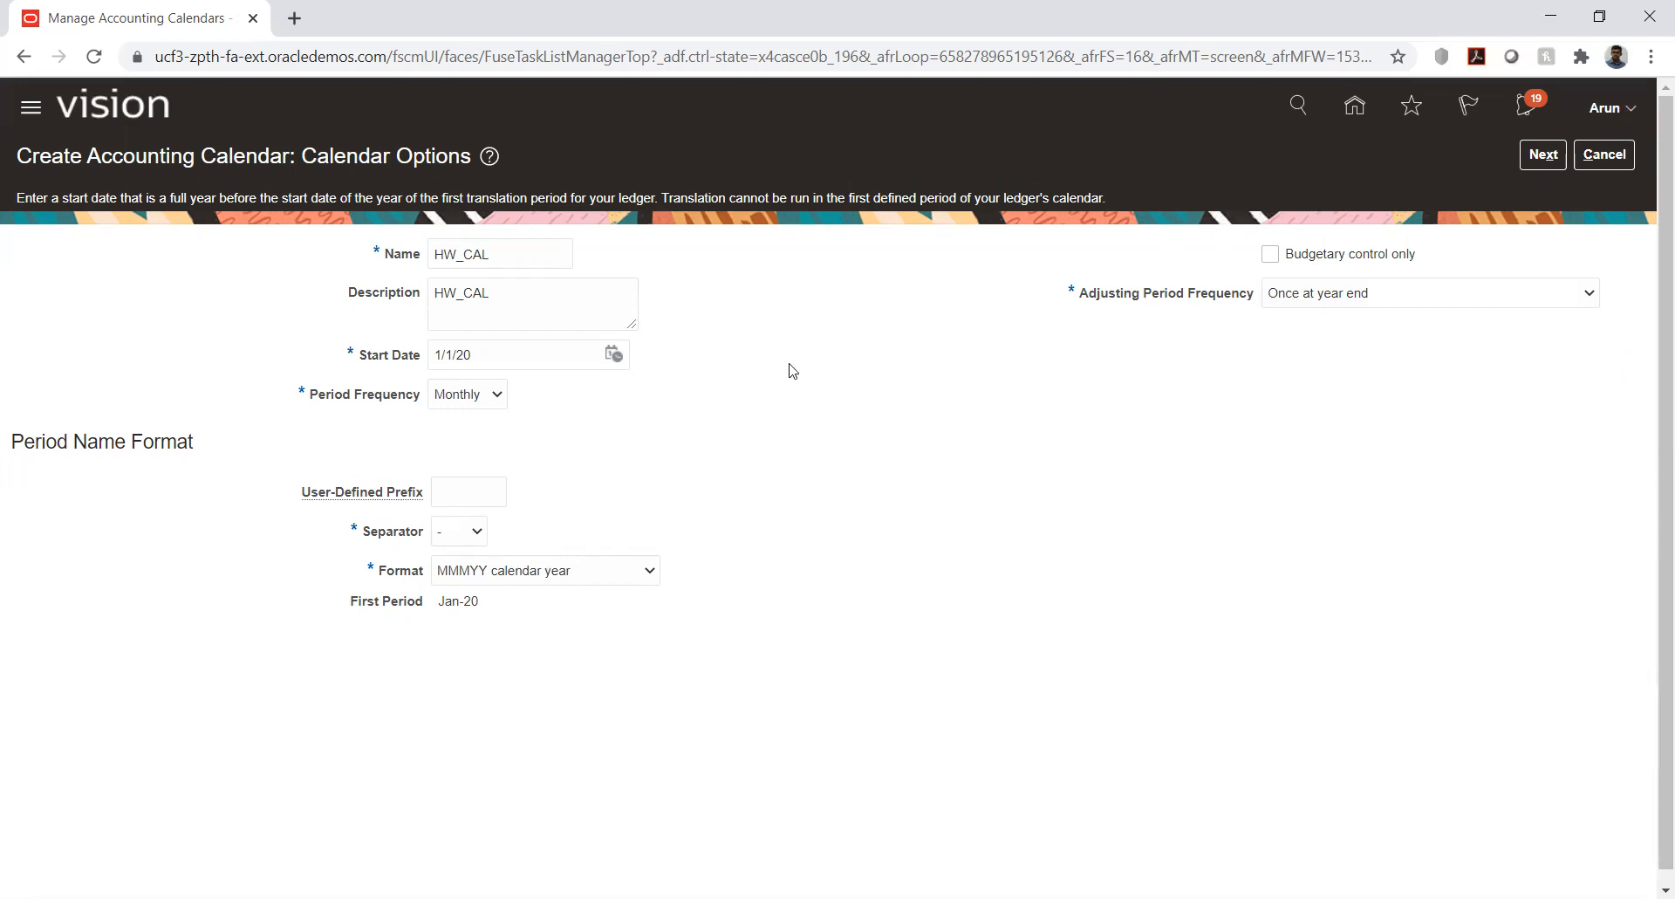
left_click(443, 603)
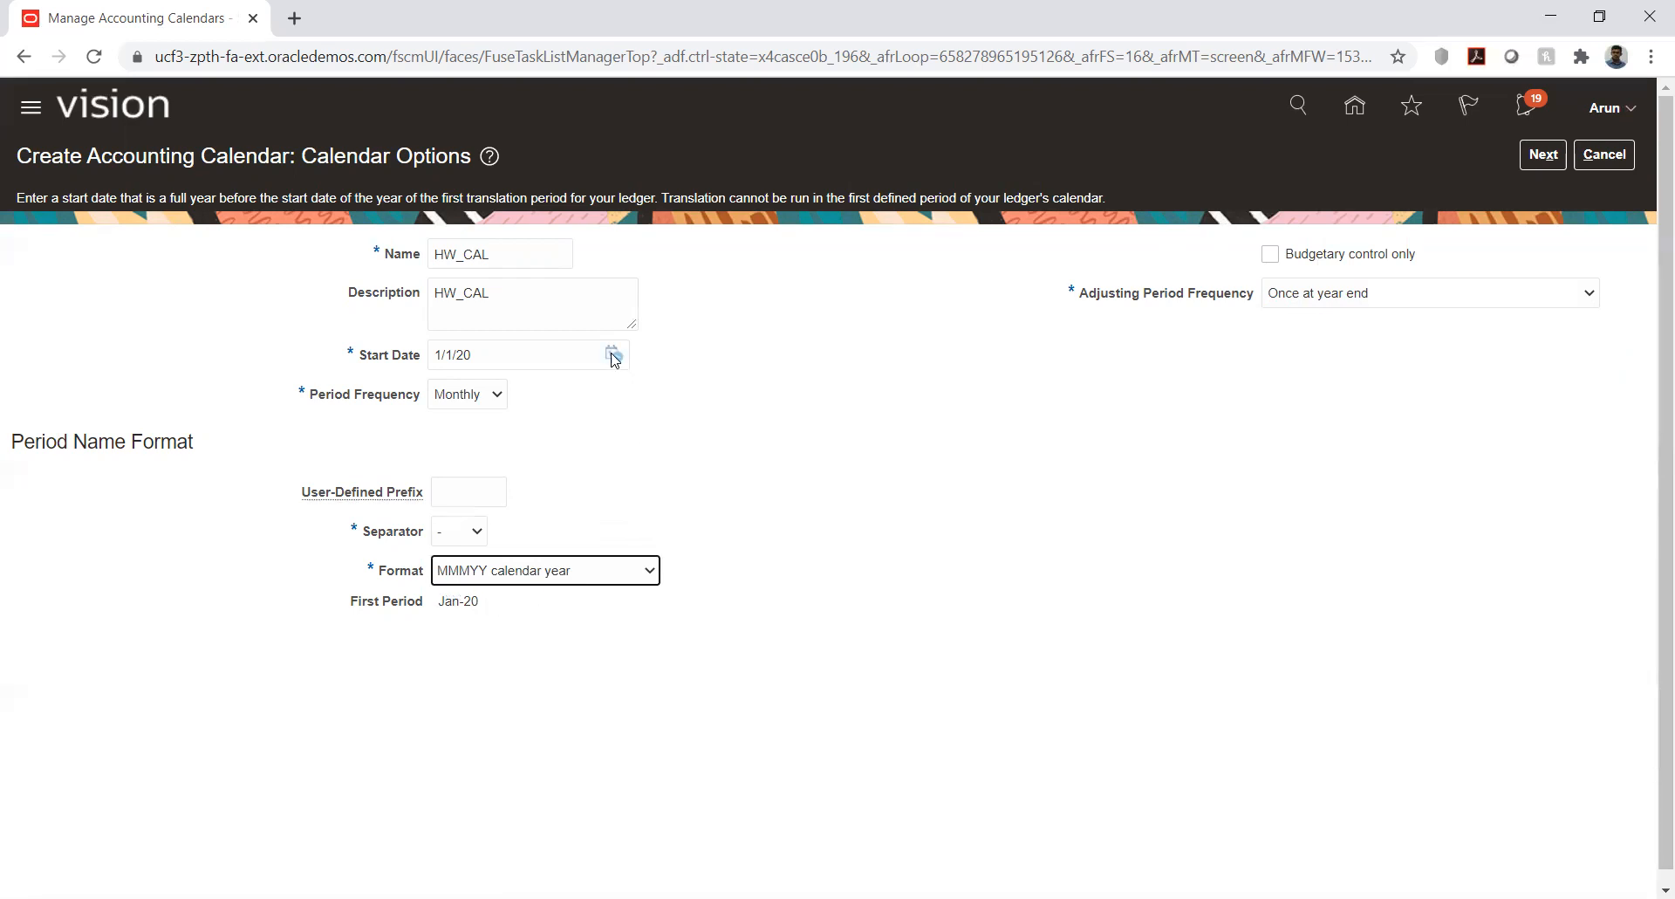
left_click(1310, 411)
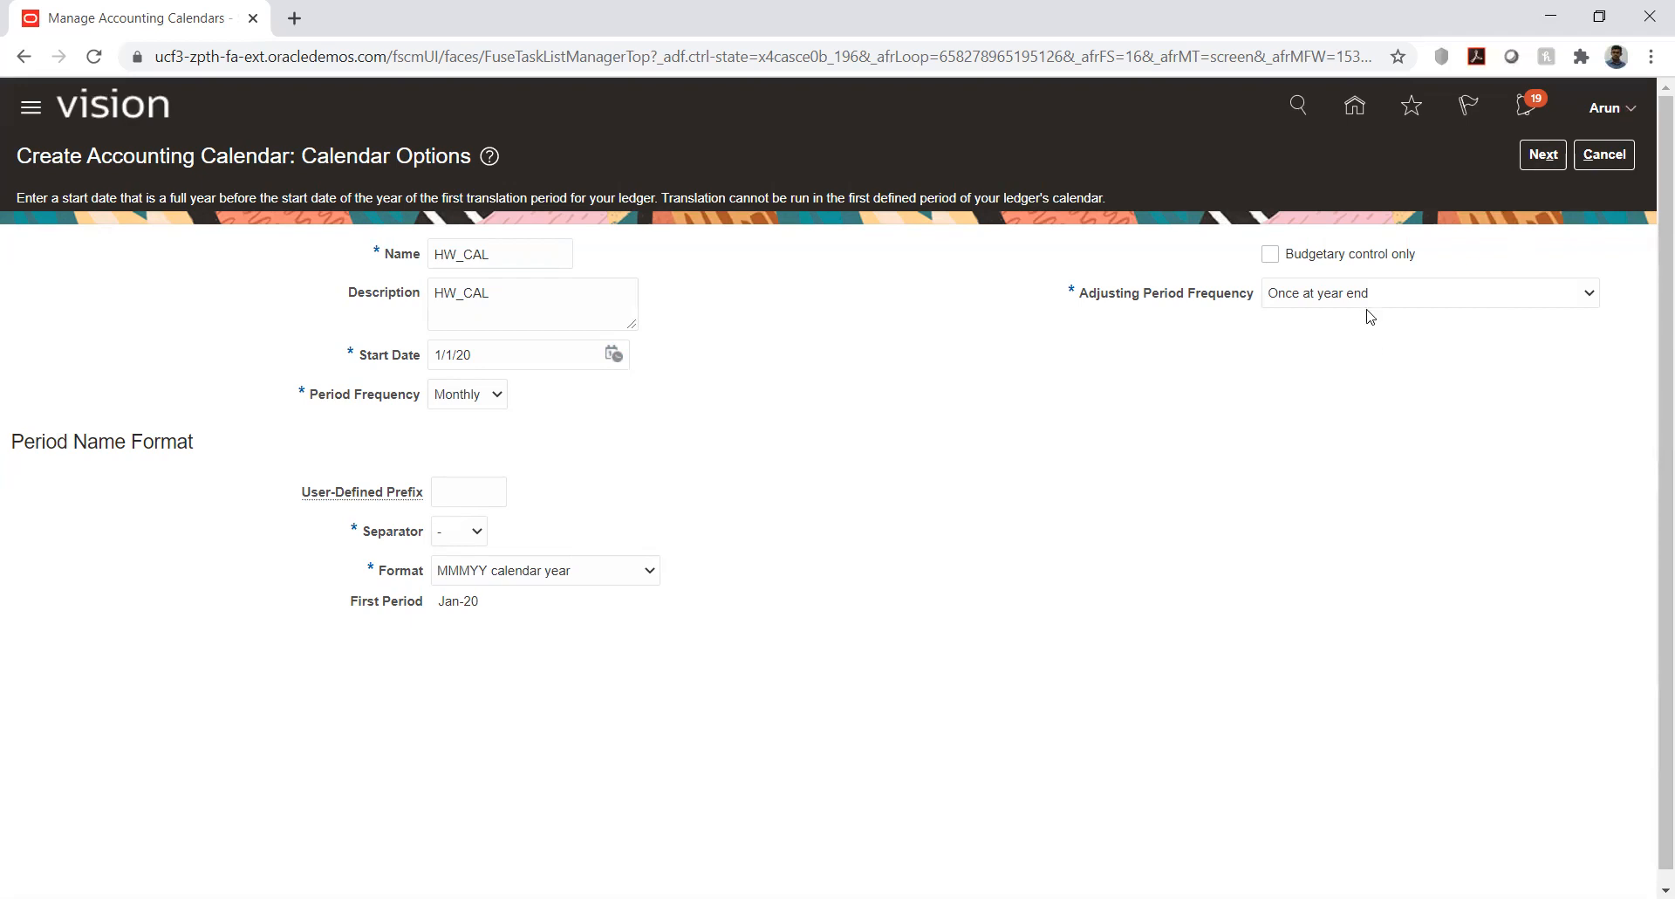
Proceed to the period details and save the HW_CAL calendar, then add the year 2021 to it.
left_click(1541, 155)
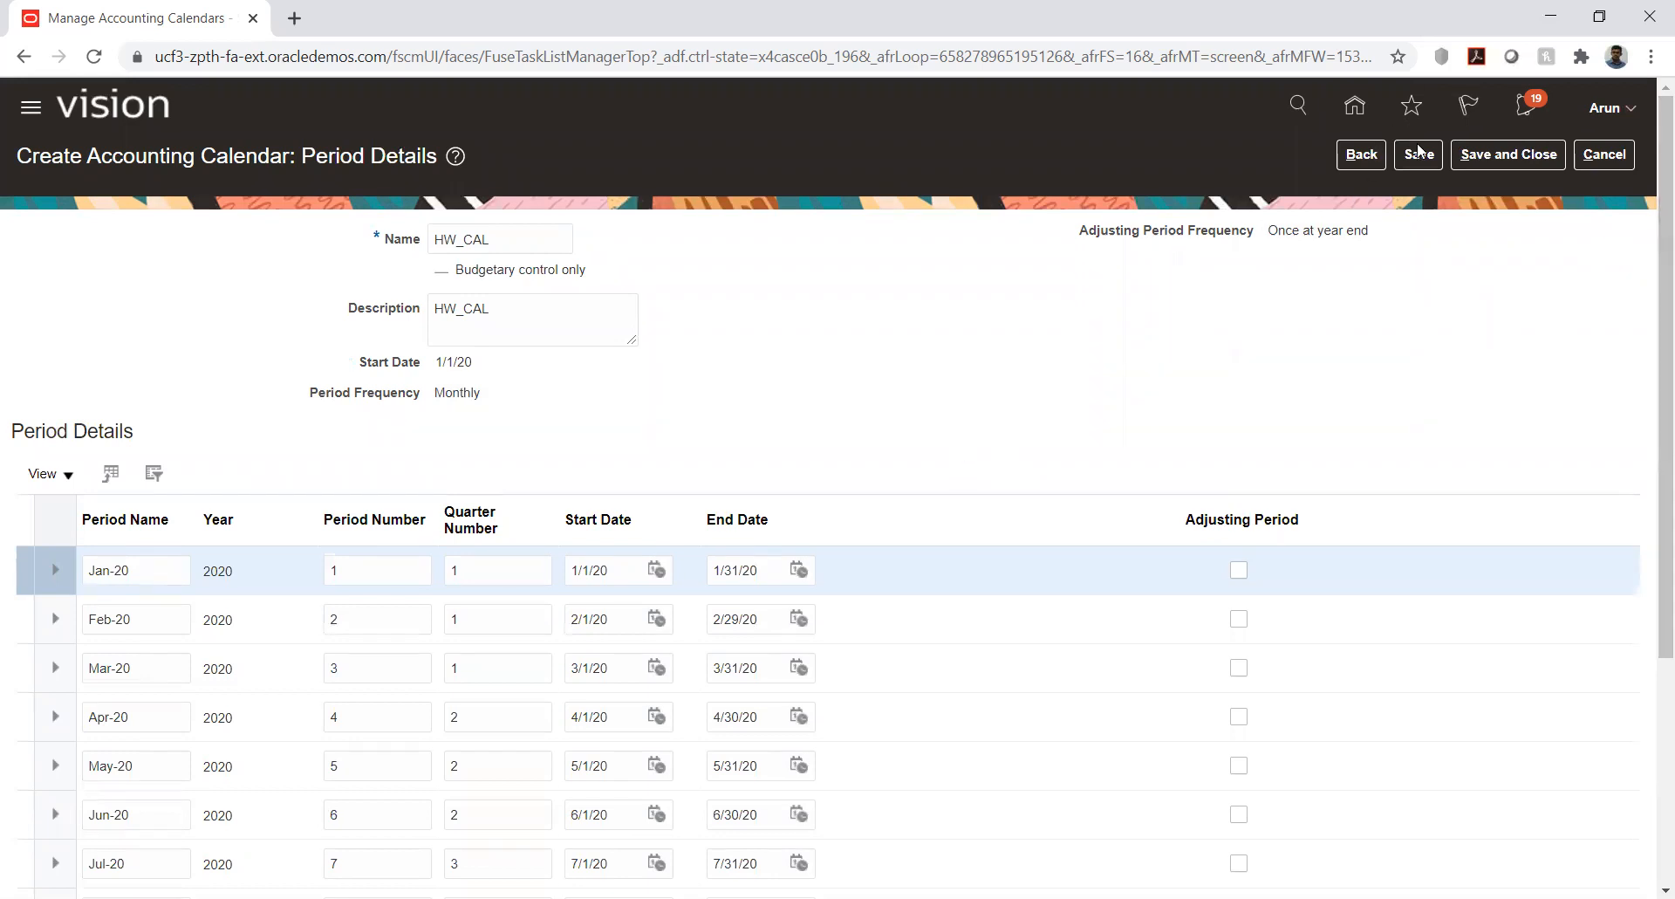
left_click(1418, 156)
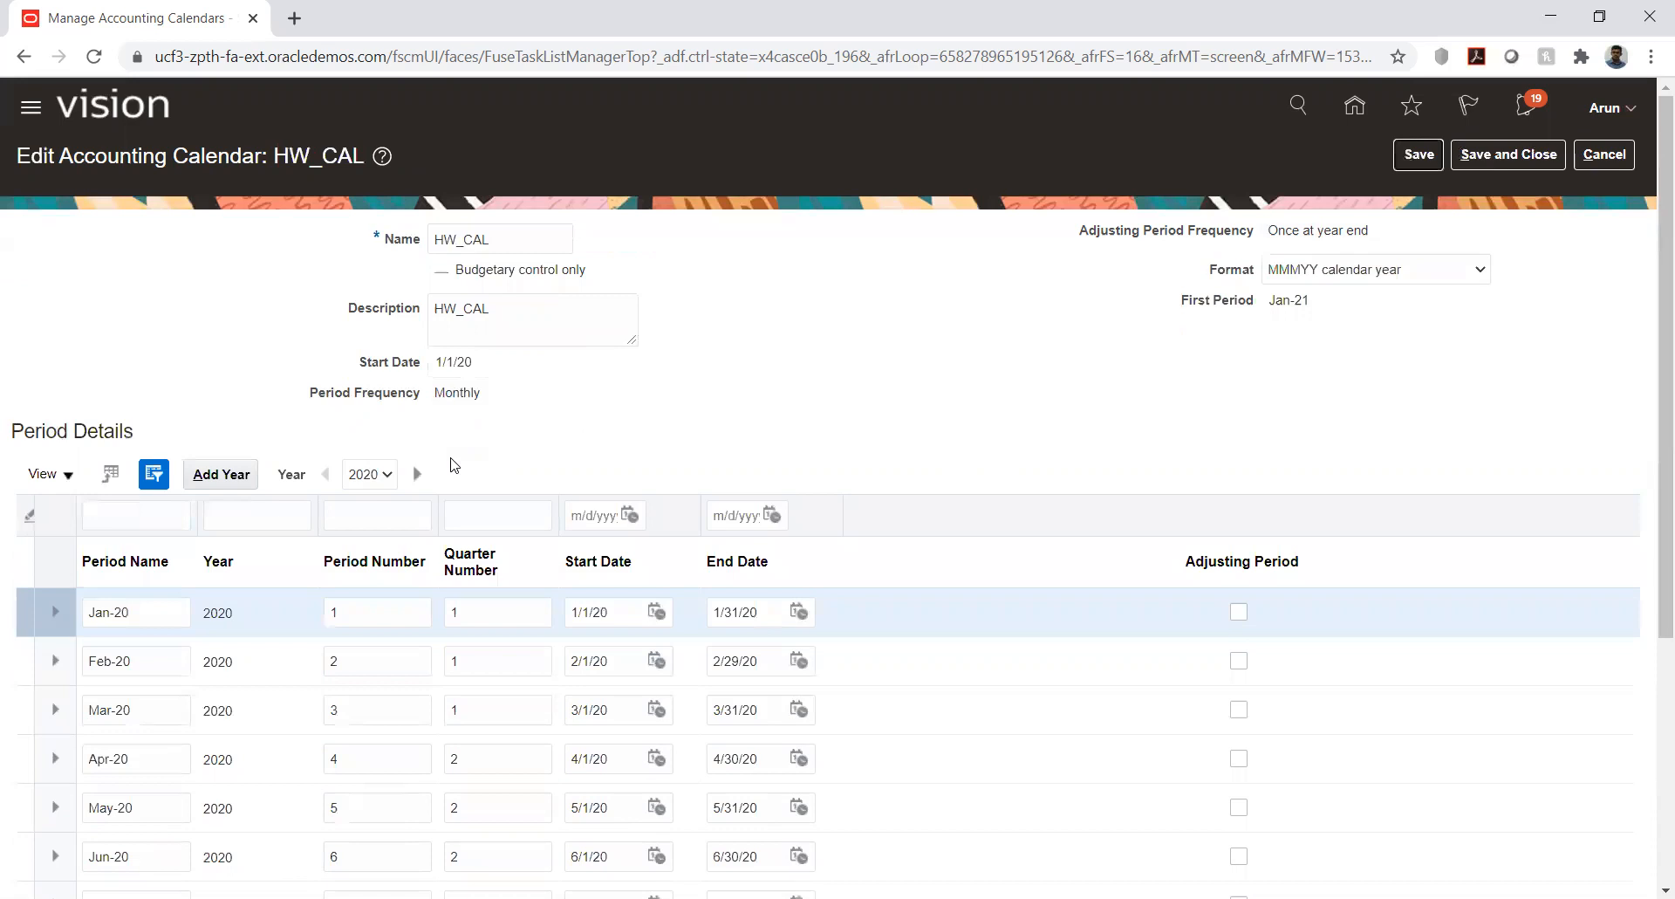
left_click(205, 479)
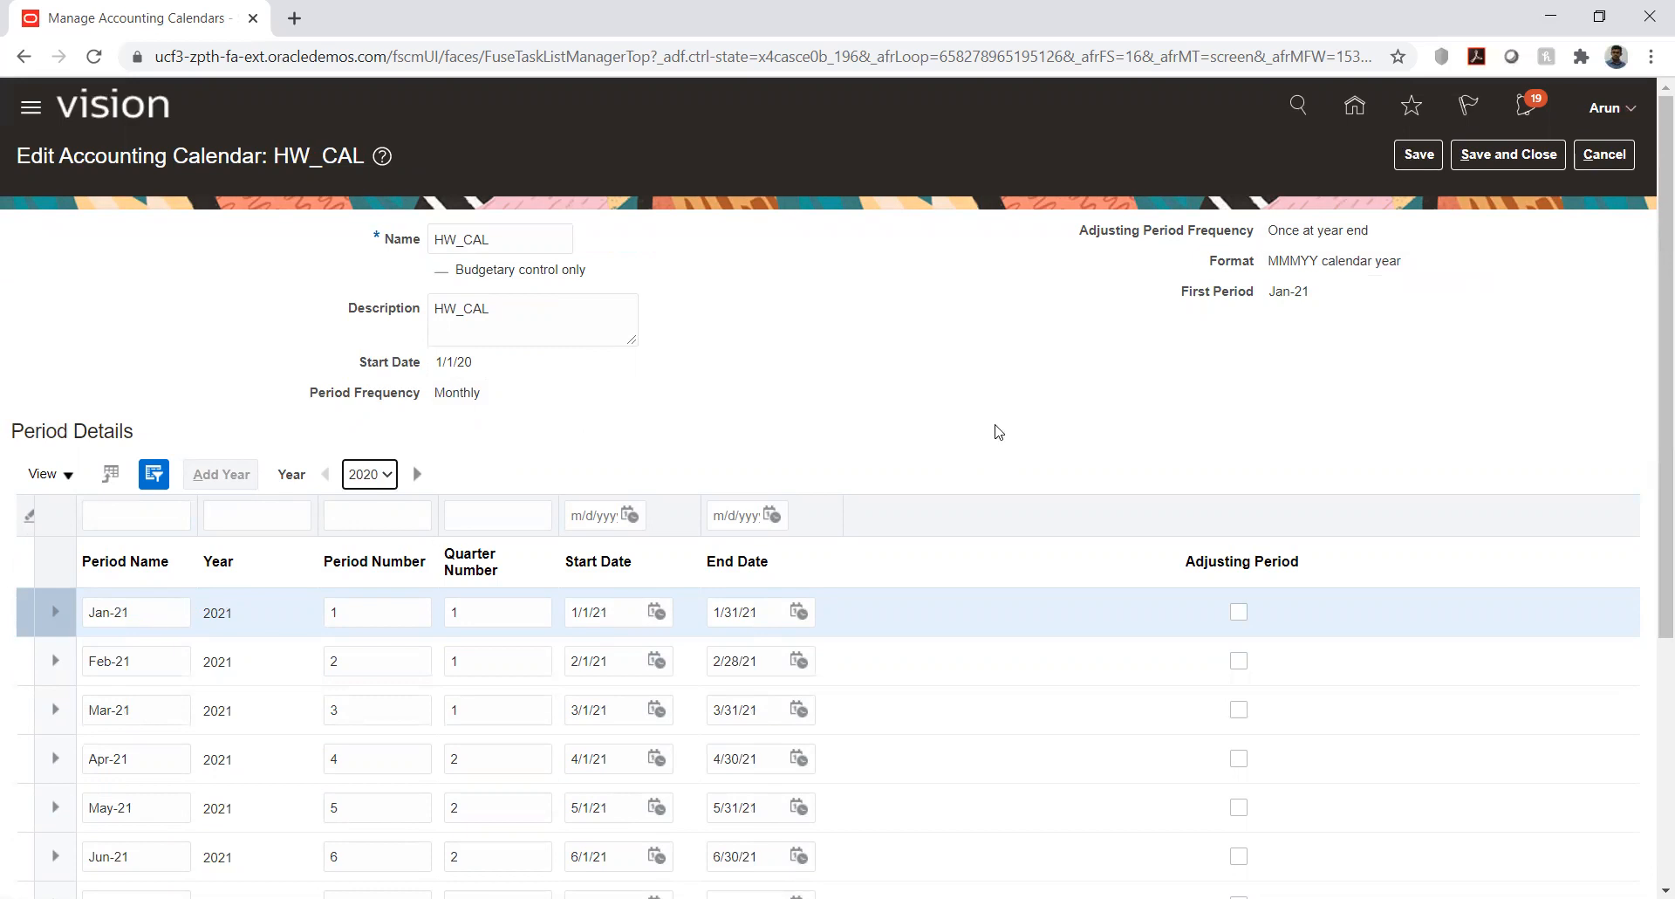
Save the HW_CAL accounting calendar with its periods and return to the implementation project's task list.
left_click(1364, 314)
left_click(1417, 156)
left_click(1502, 162)
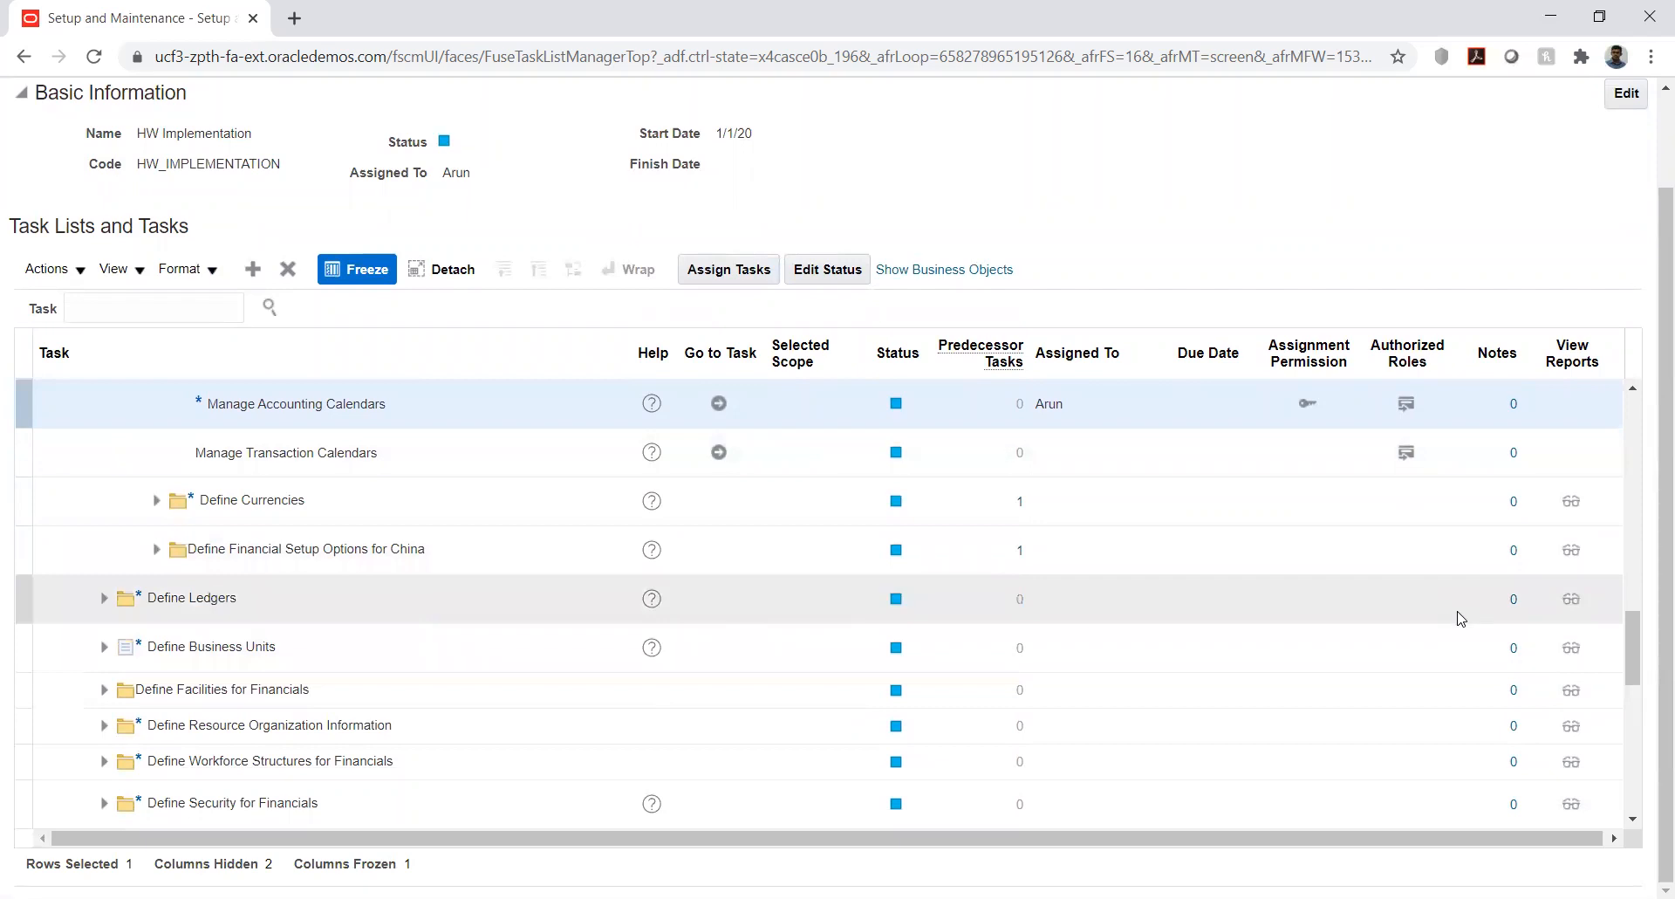
Open the Manage Legal Entity task under Define Legal Entities for Financials, with Create New as the legal entity scope.
left_click(1634, 629)
left_click_drag(1633, 630, 1633, 474)
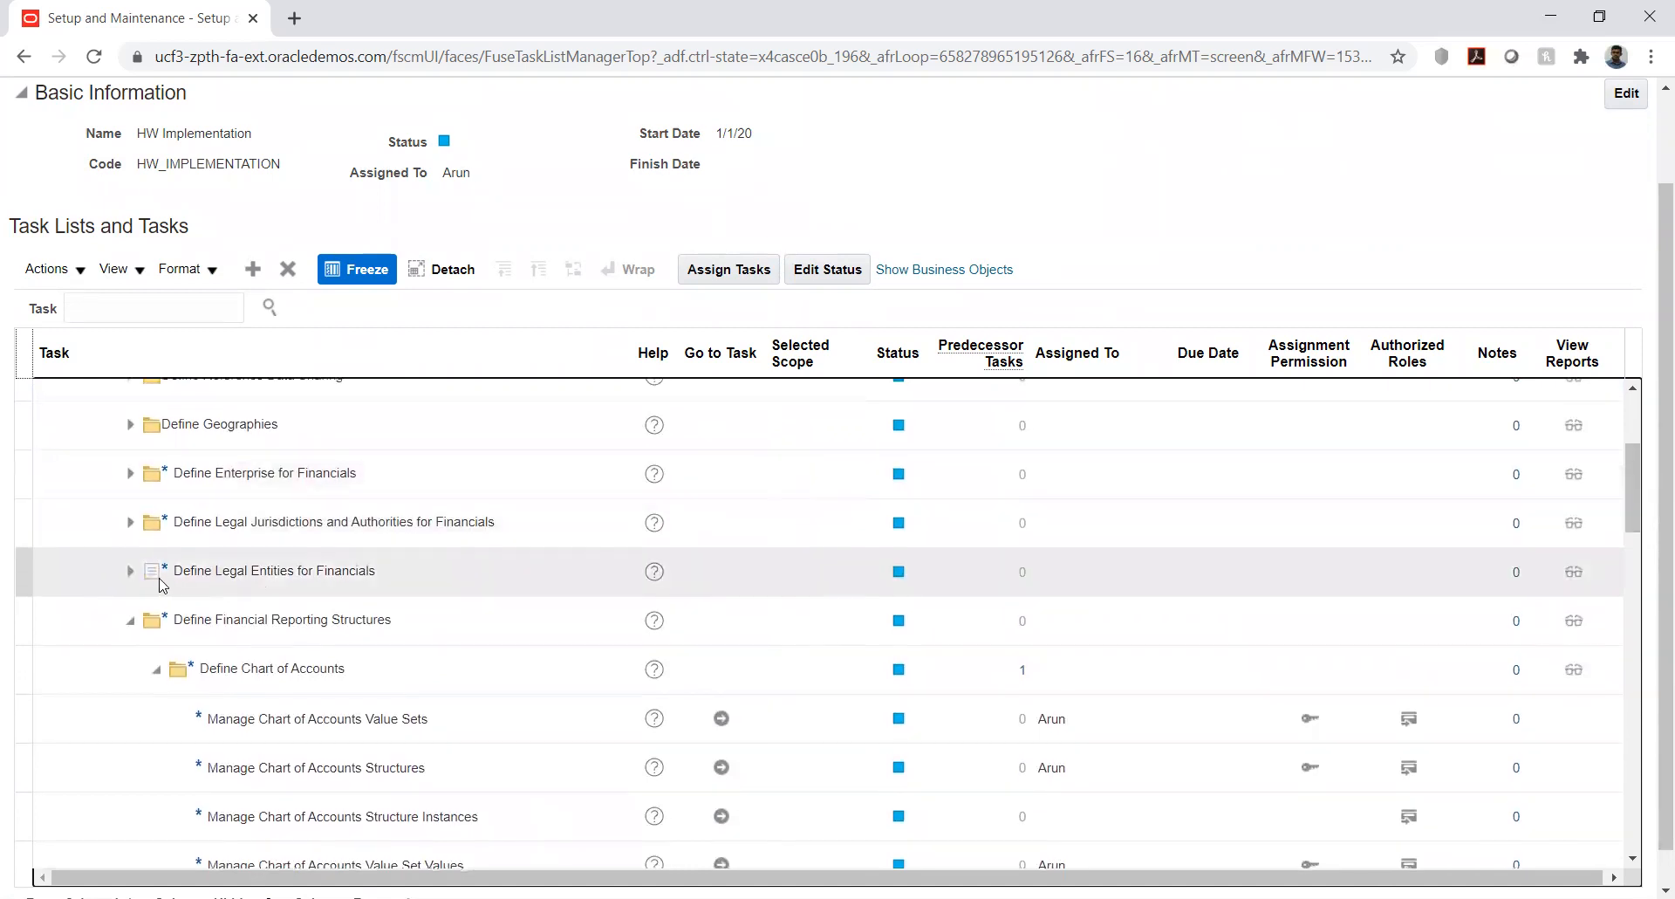
left_click(130, 570)
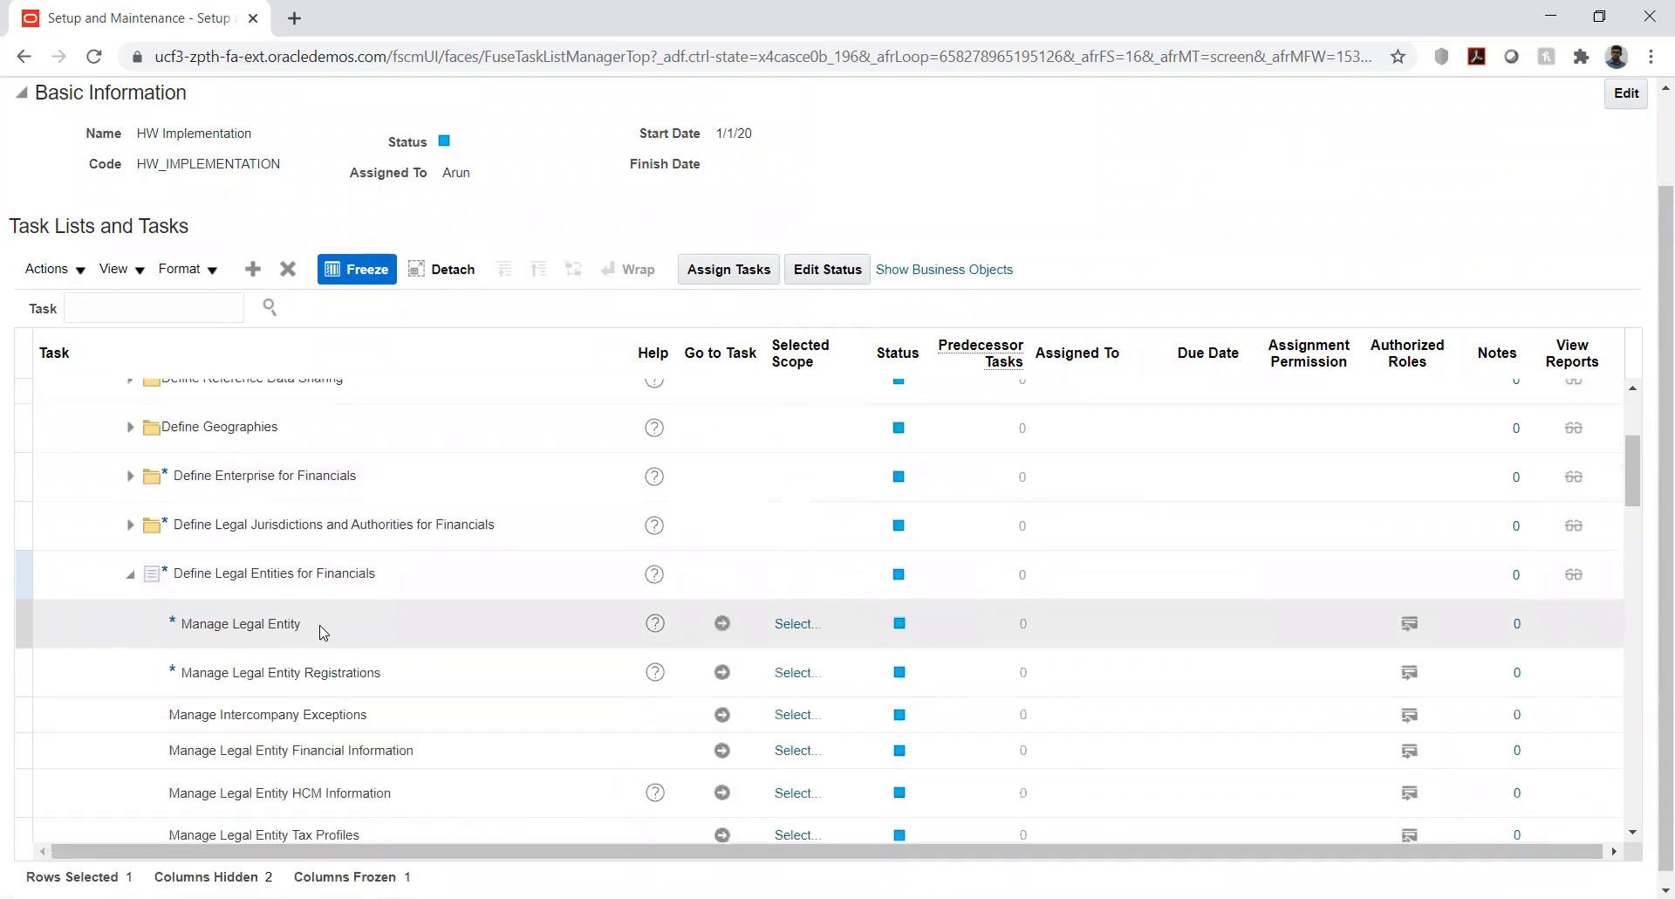
left_click(723, 624)
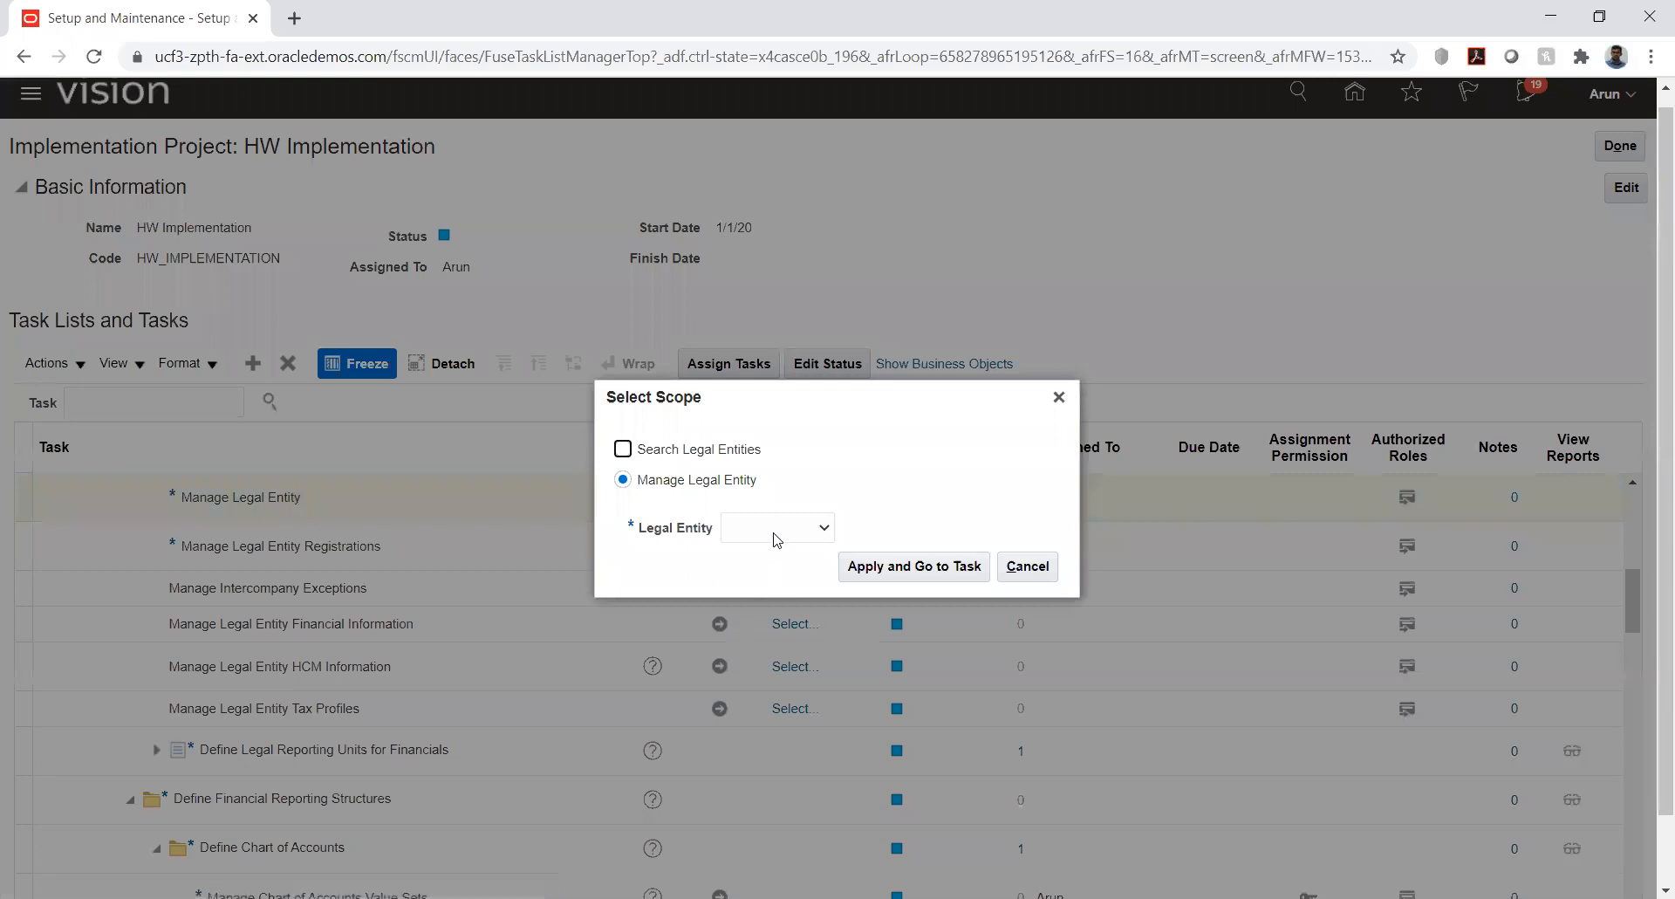
left_click(776, 529)
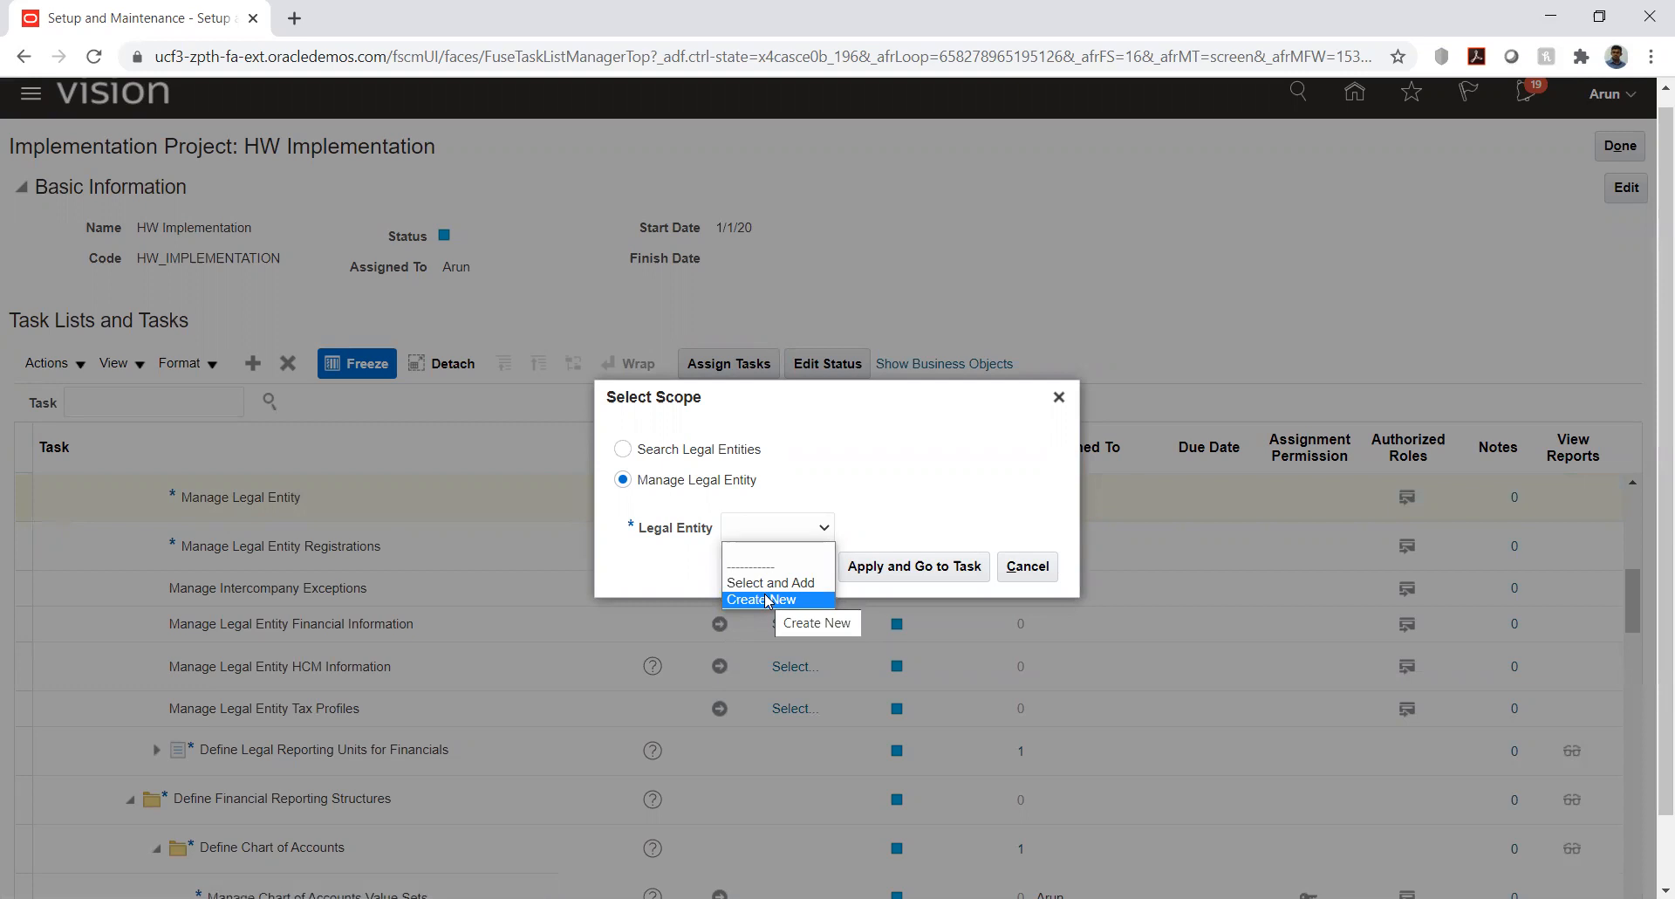
left_click(767, 600)
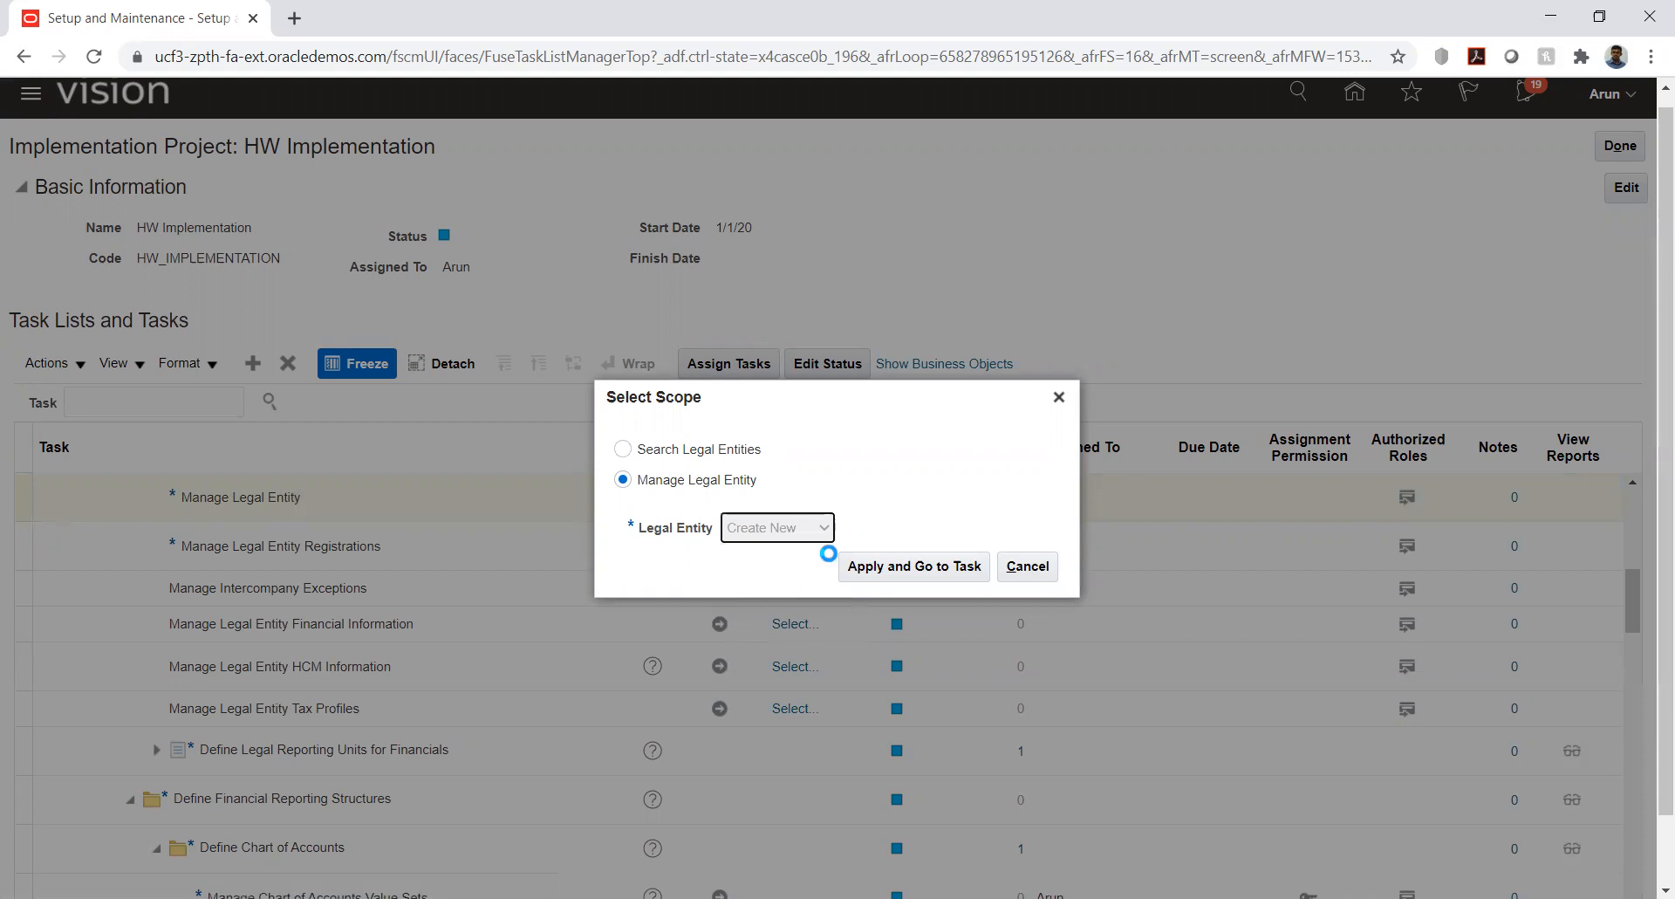
left_click(891, 565)
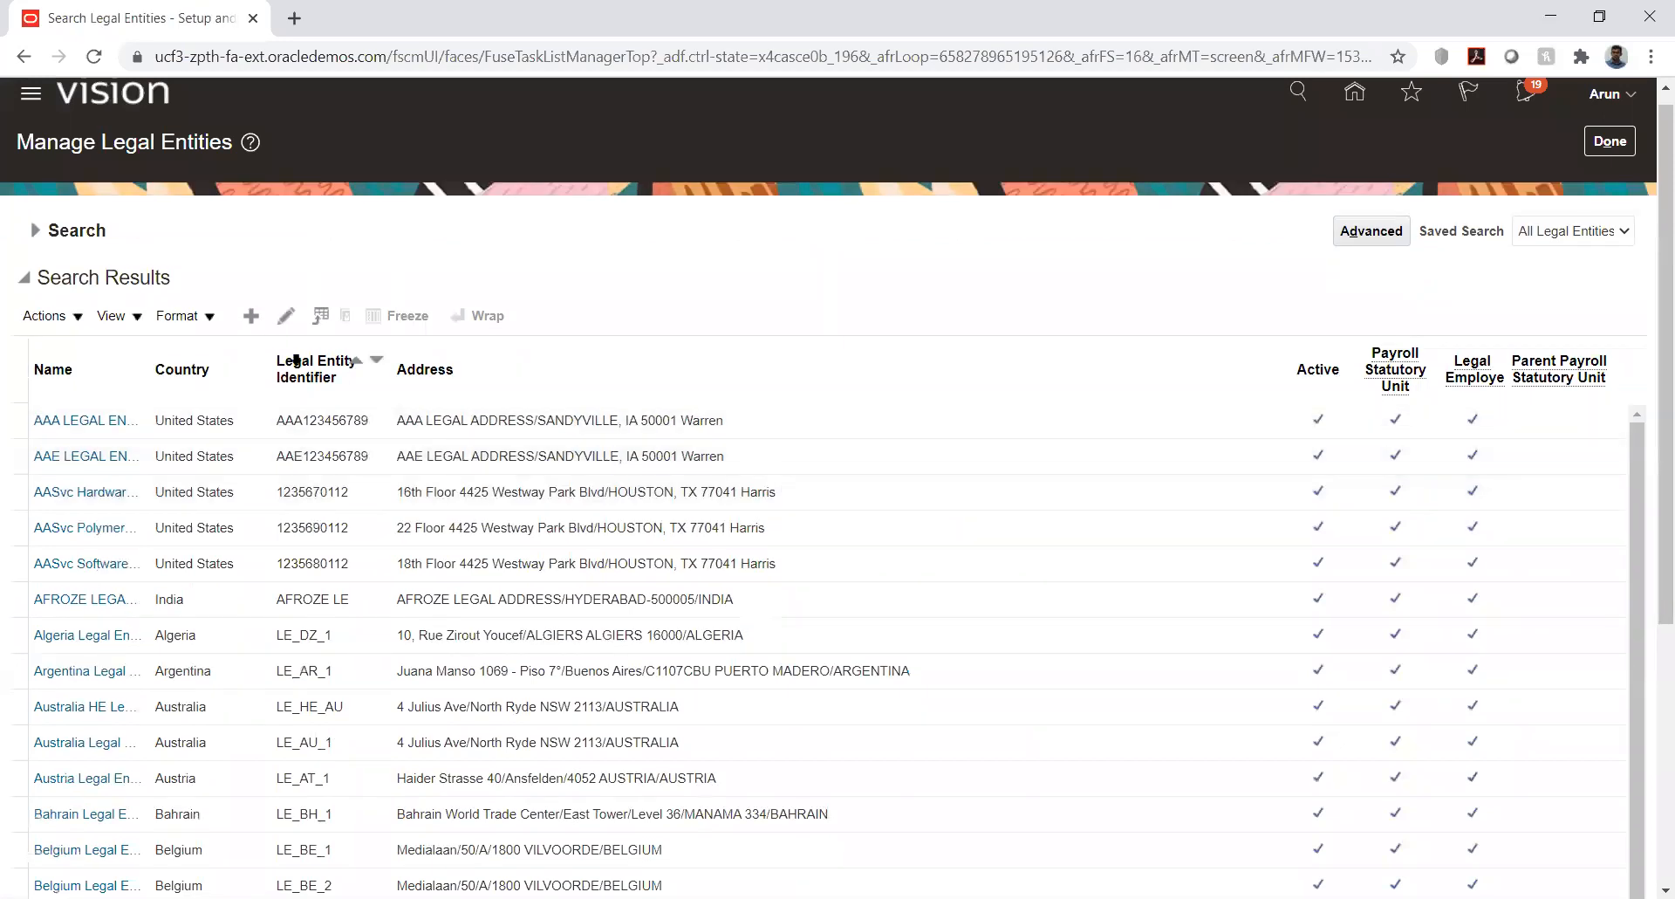
Start a new United States legal entity with HW_LE as both its name and legal entity identifier.
left_click(252, 315)
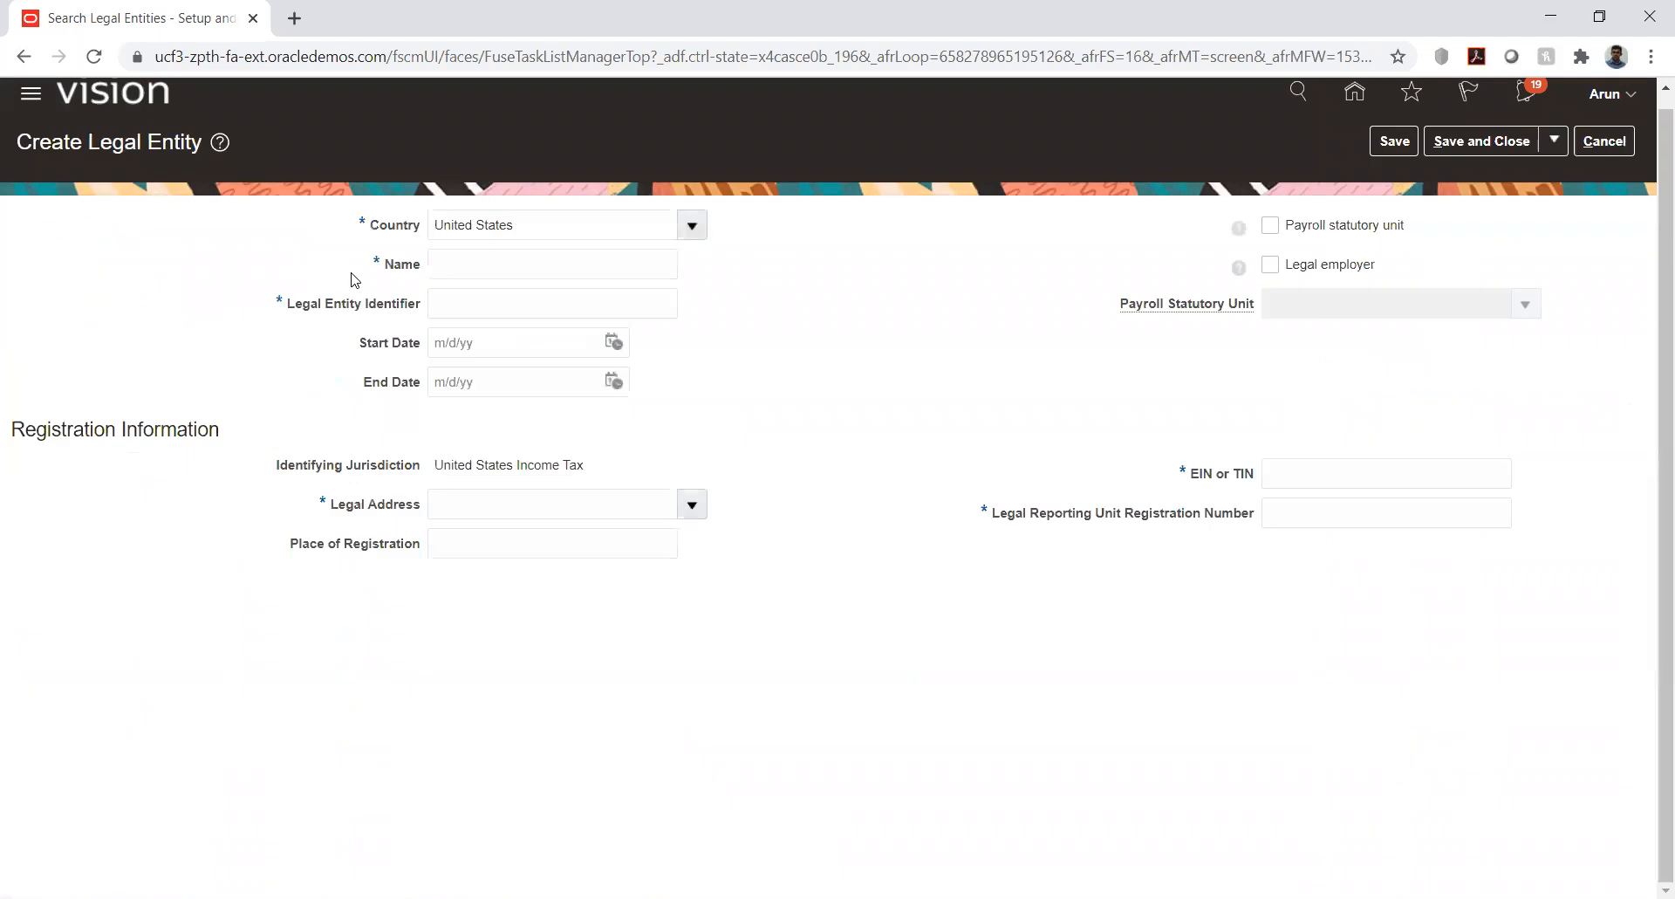
left_click(504, 264)
type("HW_LE")
key("ctrl+a")
key("ctrl+c")
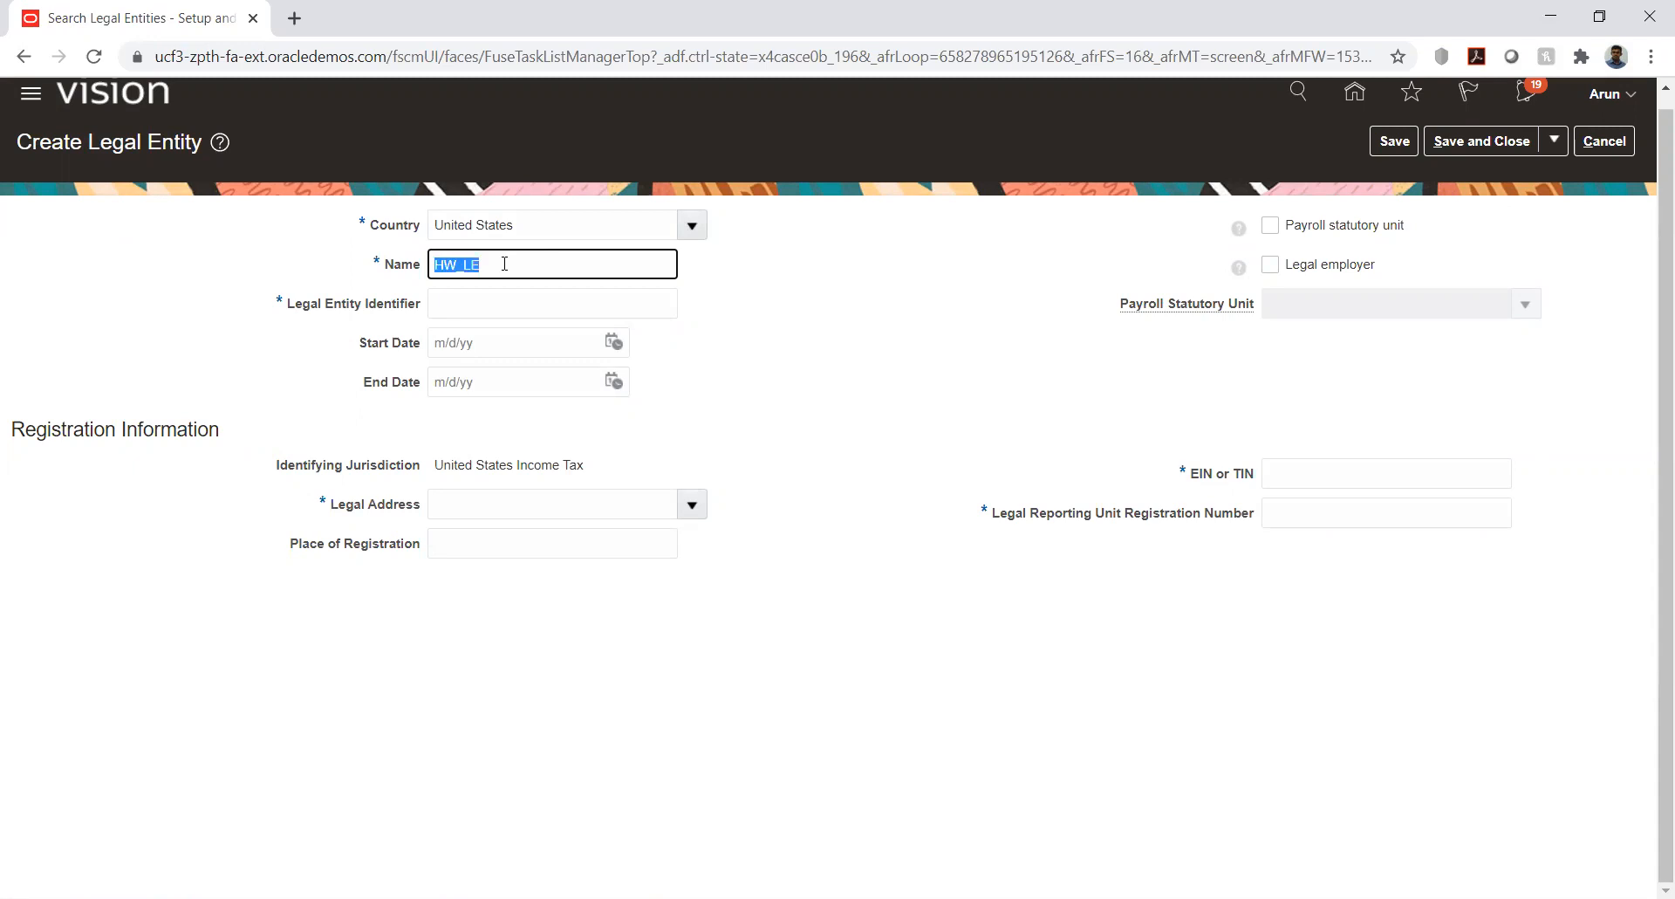
key("Tab")
key("ctrl+v")
Set the legal entity's start date to 1/1/20.
left_click(615, 343)
left_click(686, 382)
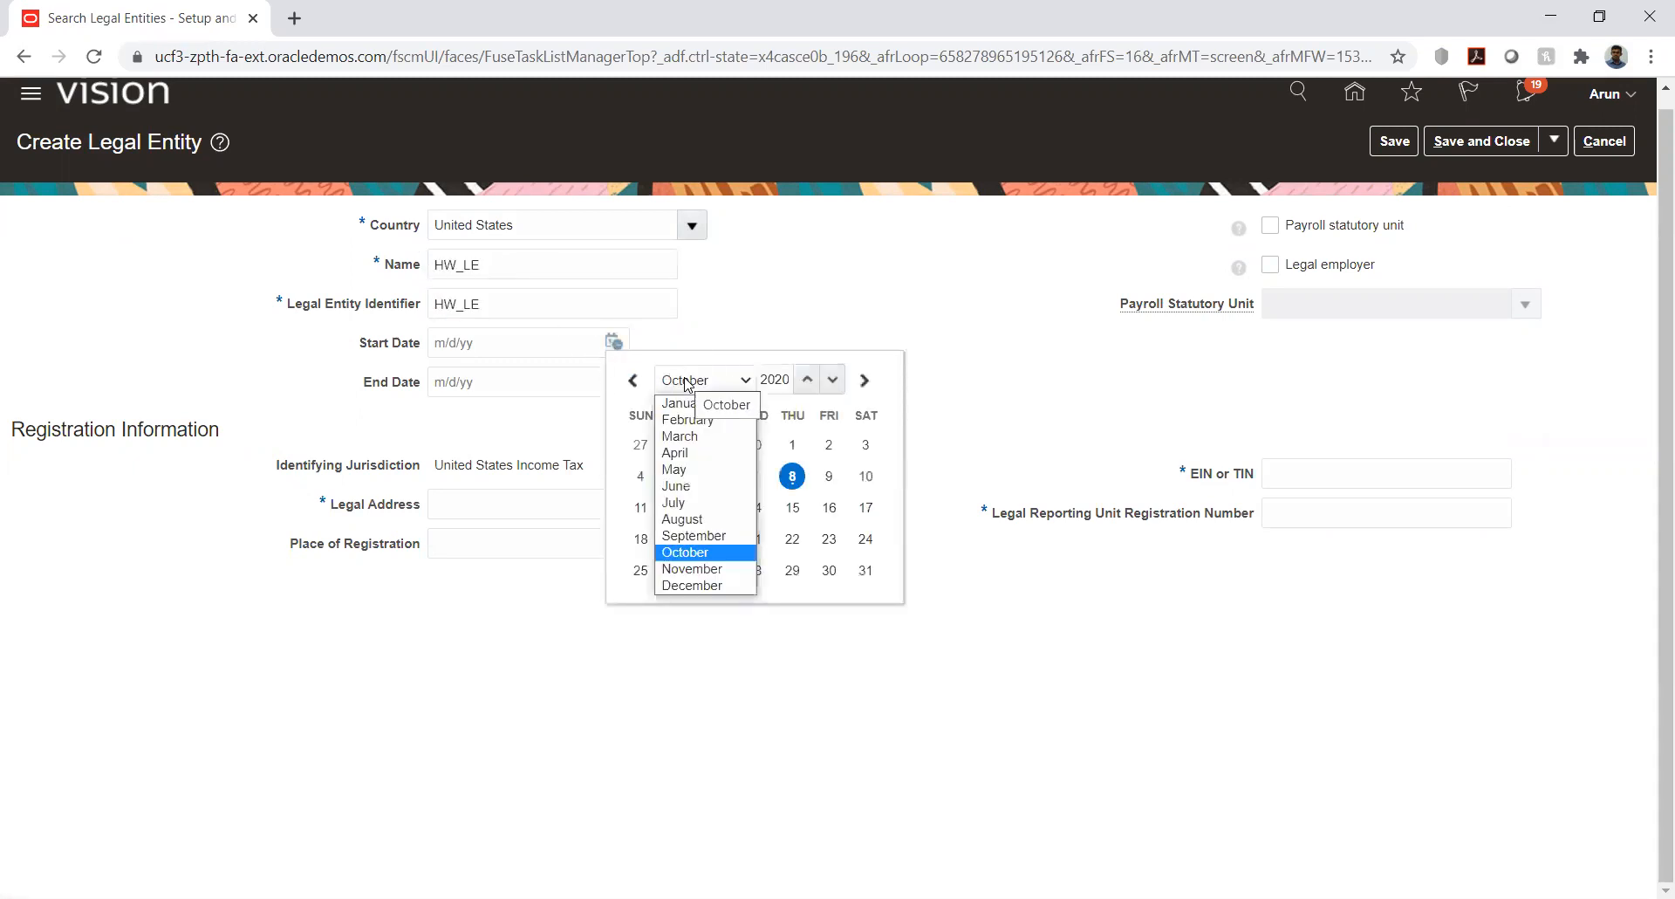
left_click(685, 403)
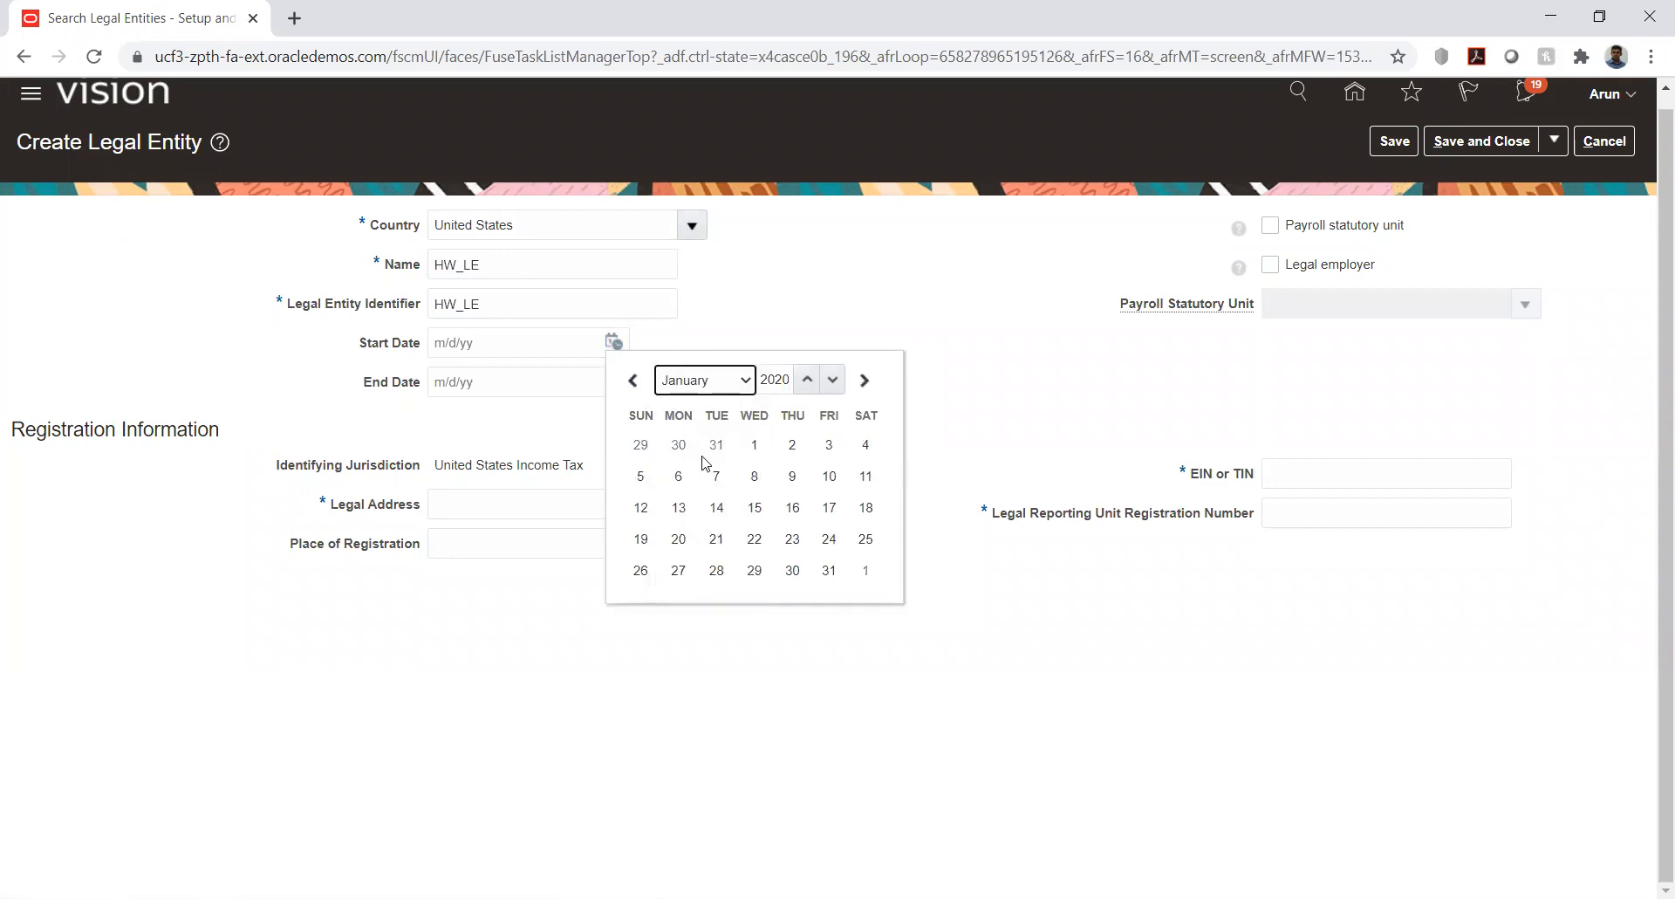
left_click(754, 444)
Choose the first suggested legal address for HW_LE and mark it as both payroll statutory unit and legal employer.
left_click(691, 506)
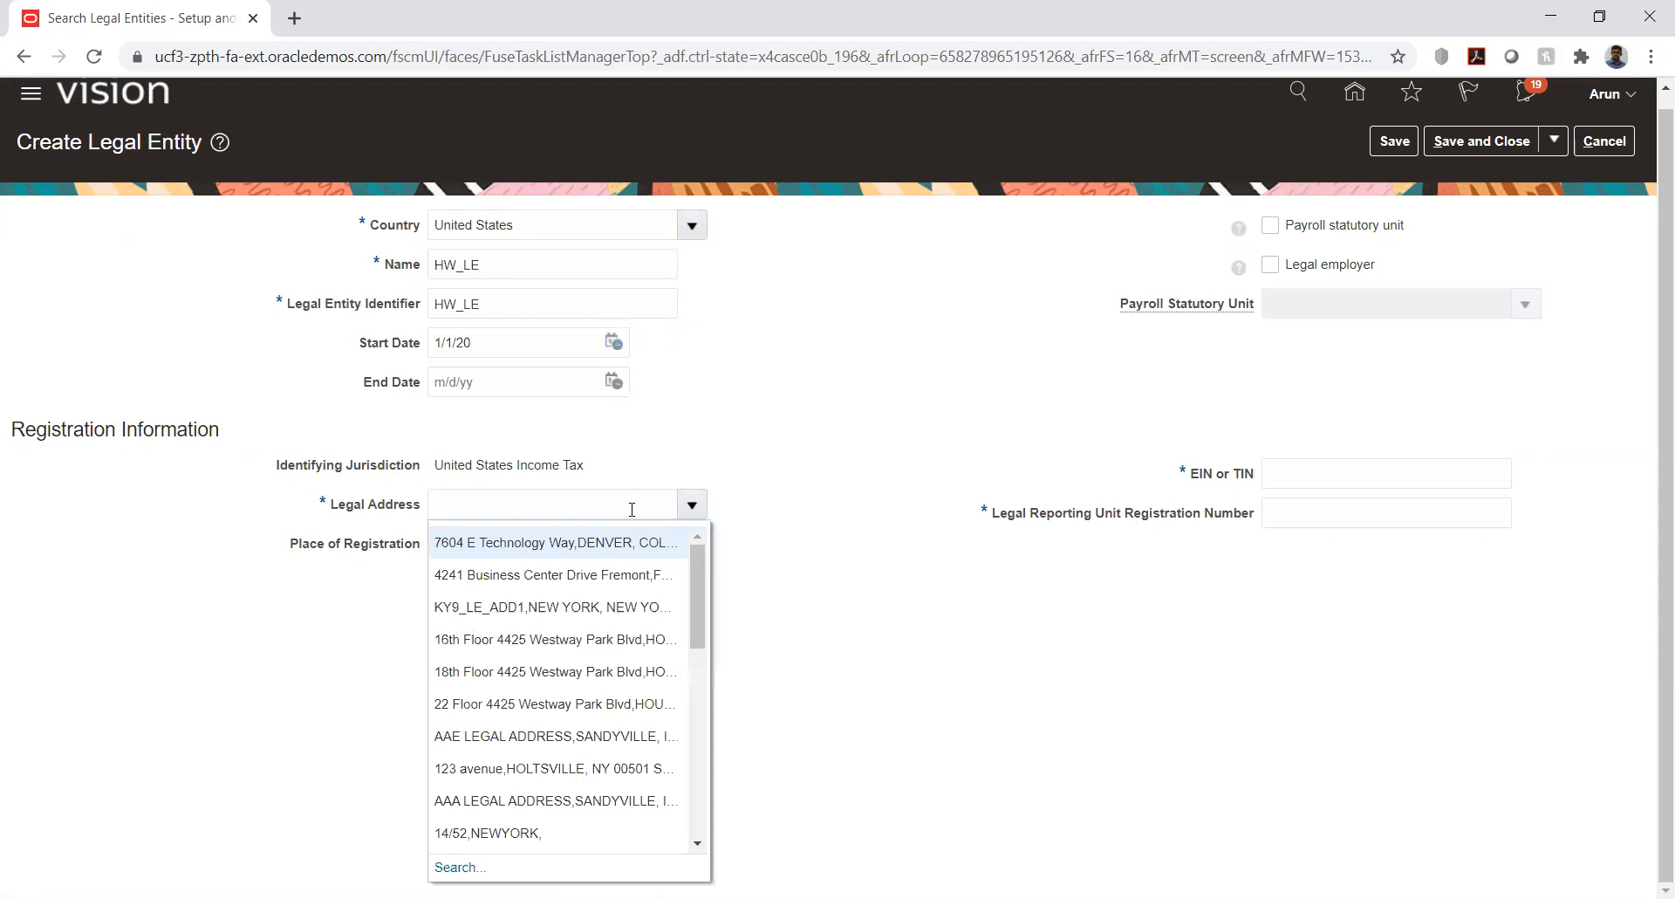
left_click(578, 541)
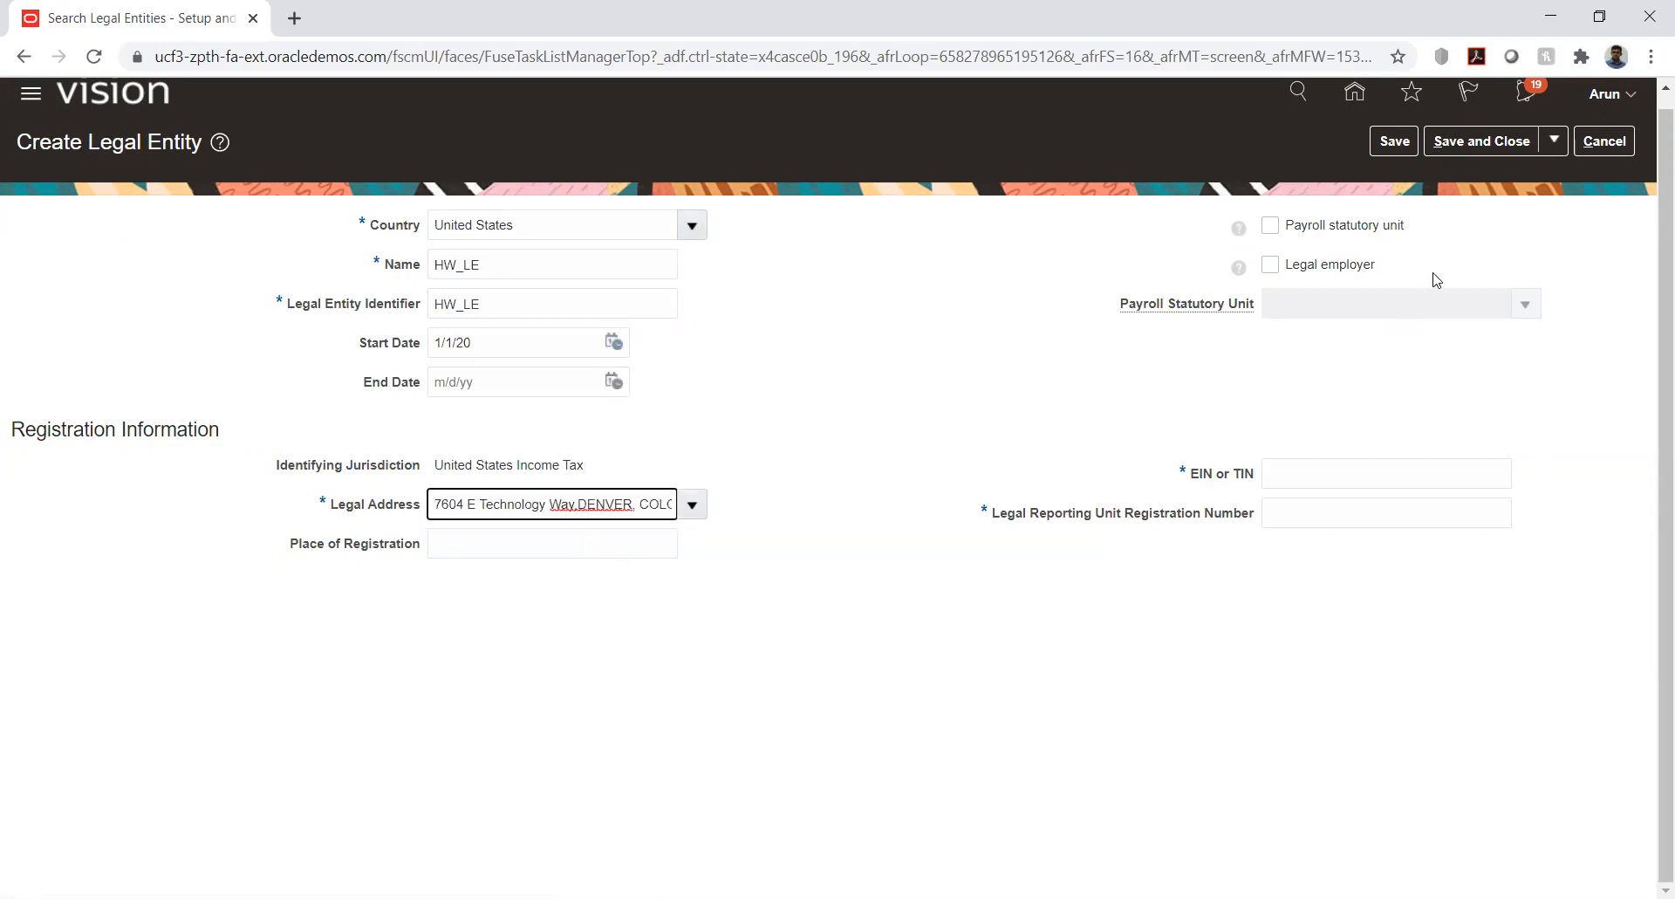
left_click(1271, 226)
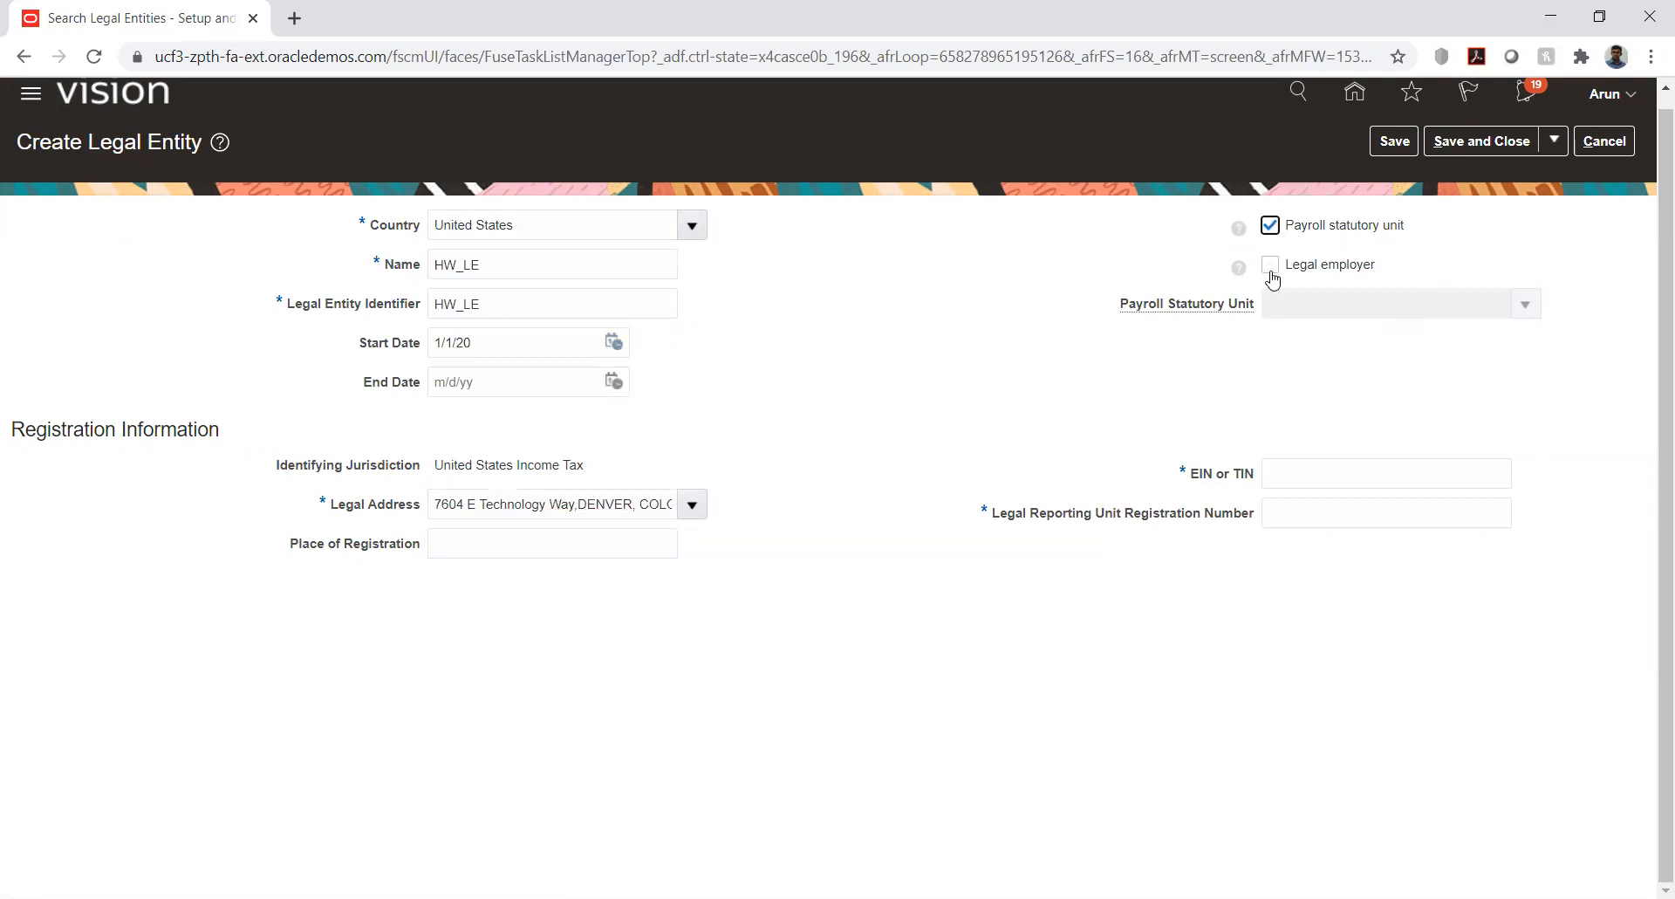
left_click(1271, 265)
Enter the EIN or TIN and the legal reporting unit registration number for HW_LE, and save and close the legal entity.
left_click(1290, 475)
type("782936")
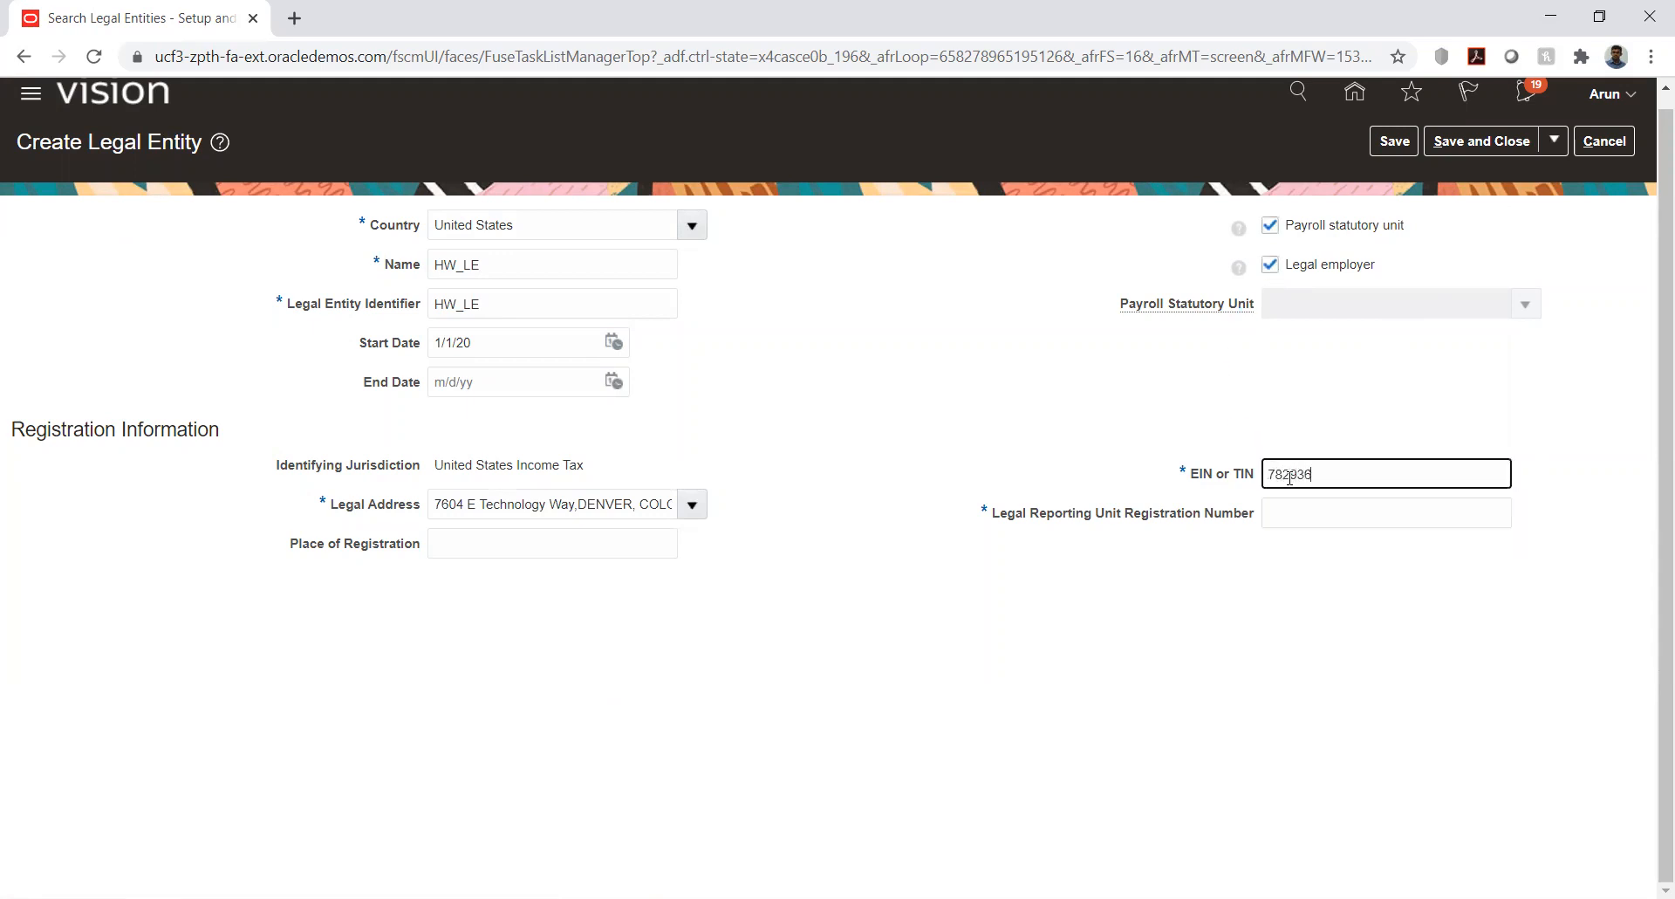
left_click(1293, 506)
type("3383")
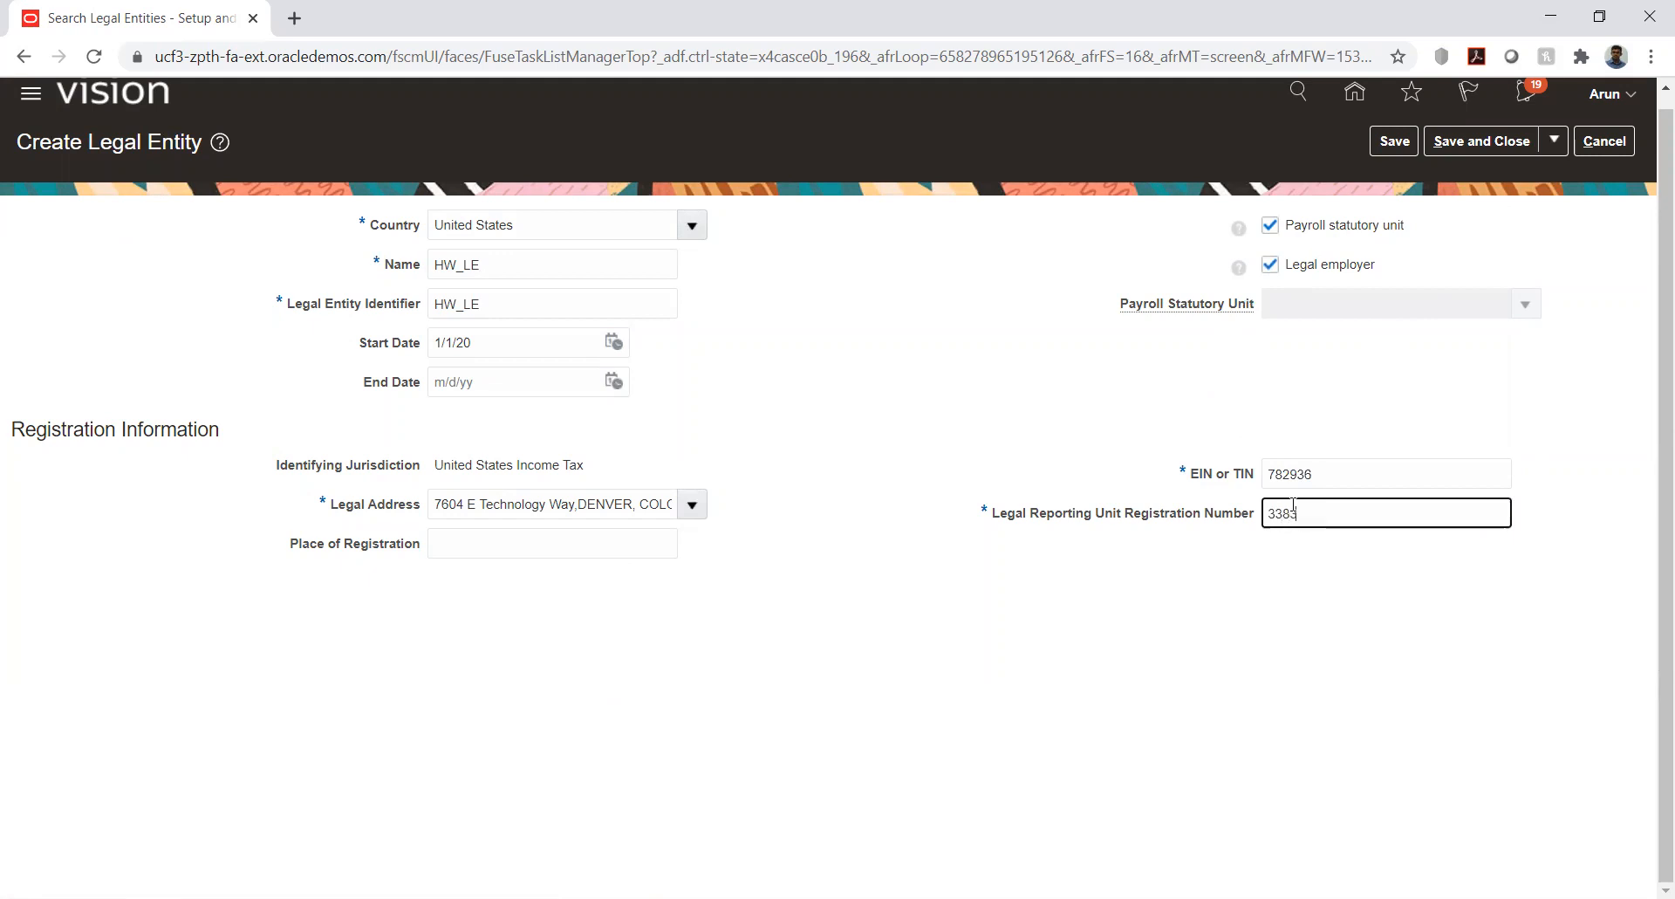
left_click(1003, 397)
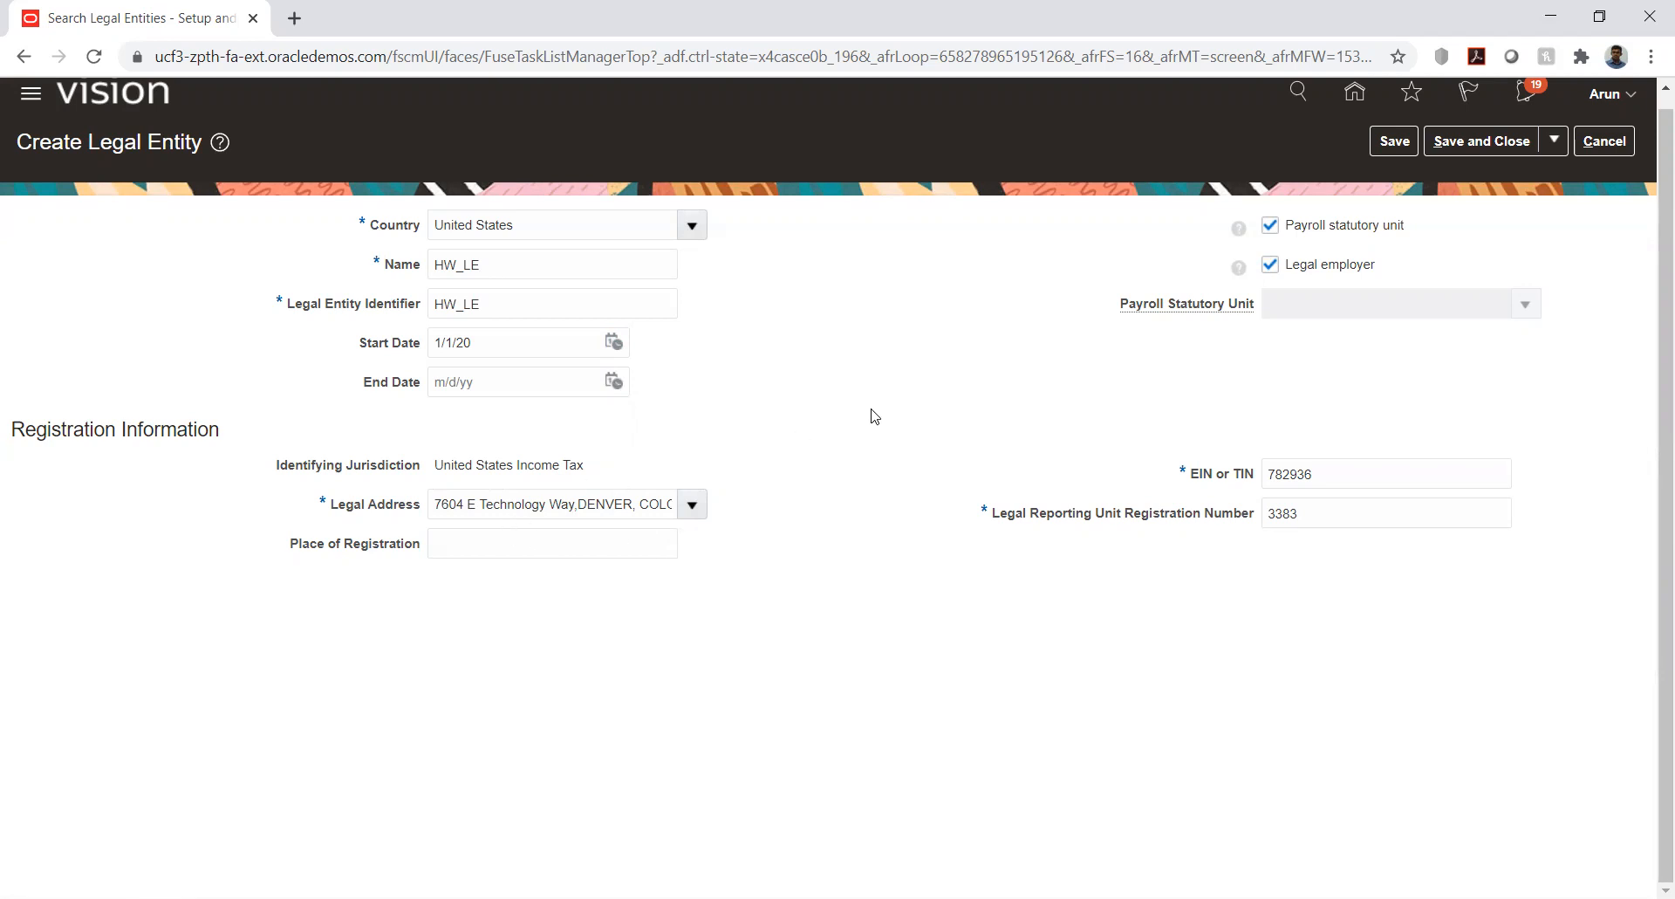
left_click(1449, 146)
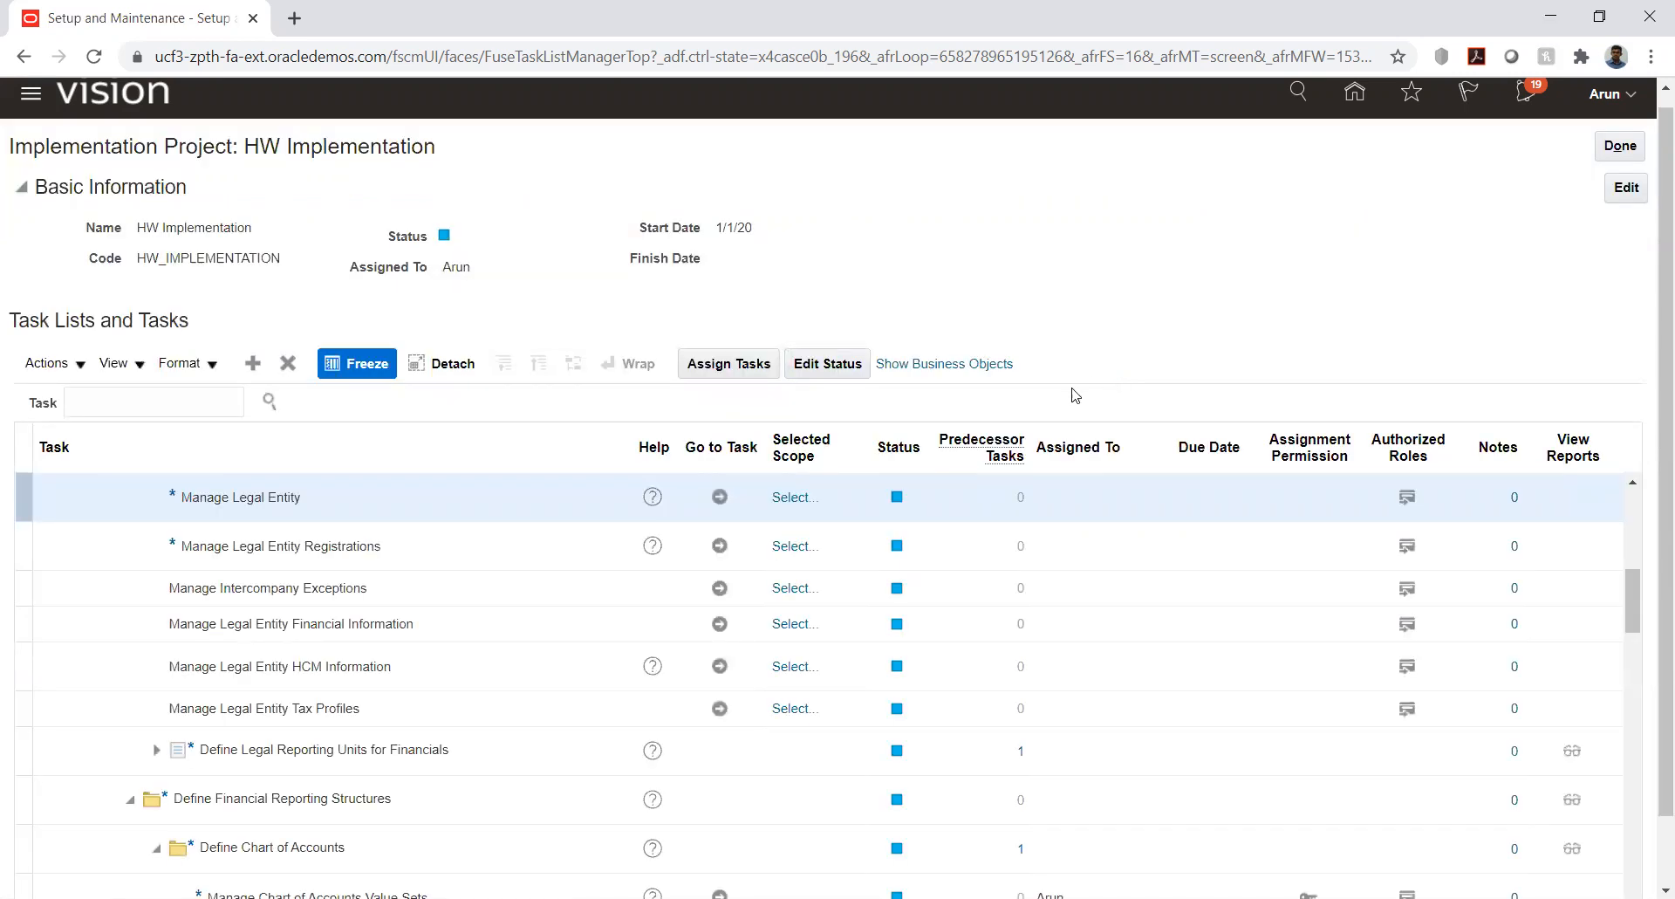
Open the Manage Primary Ledgers task in the Define Accounting Configurations section of Define Ledgers.
left_click_drag(1638, 600, 1636, 748)
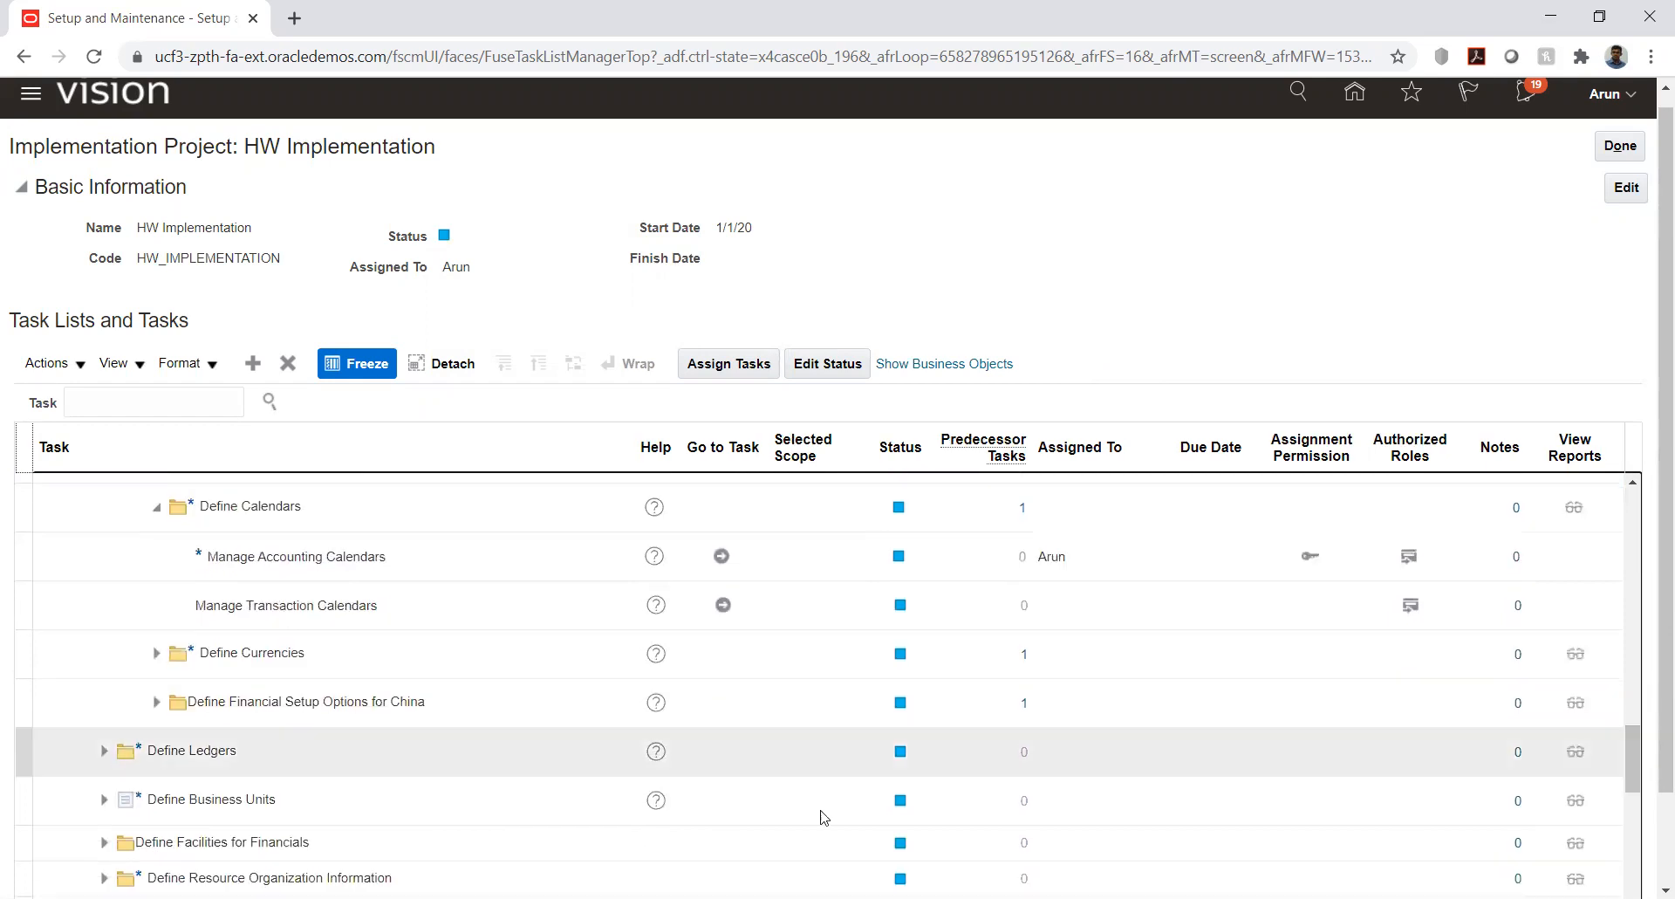
left_click(103, 754)
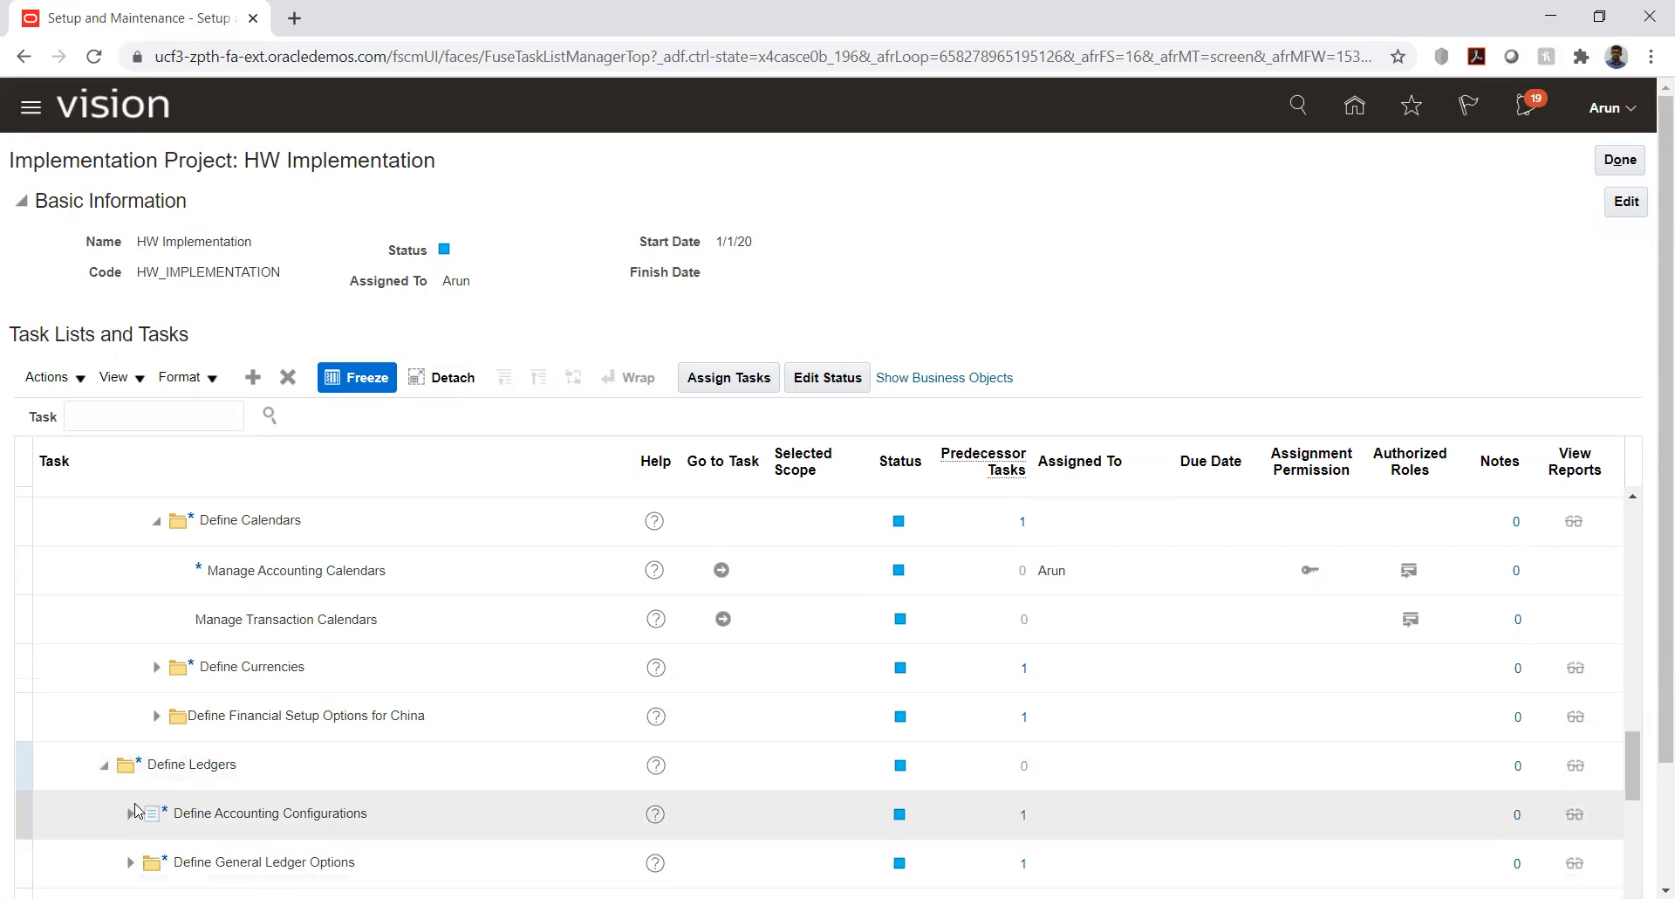
left_click(130, 815)
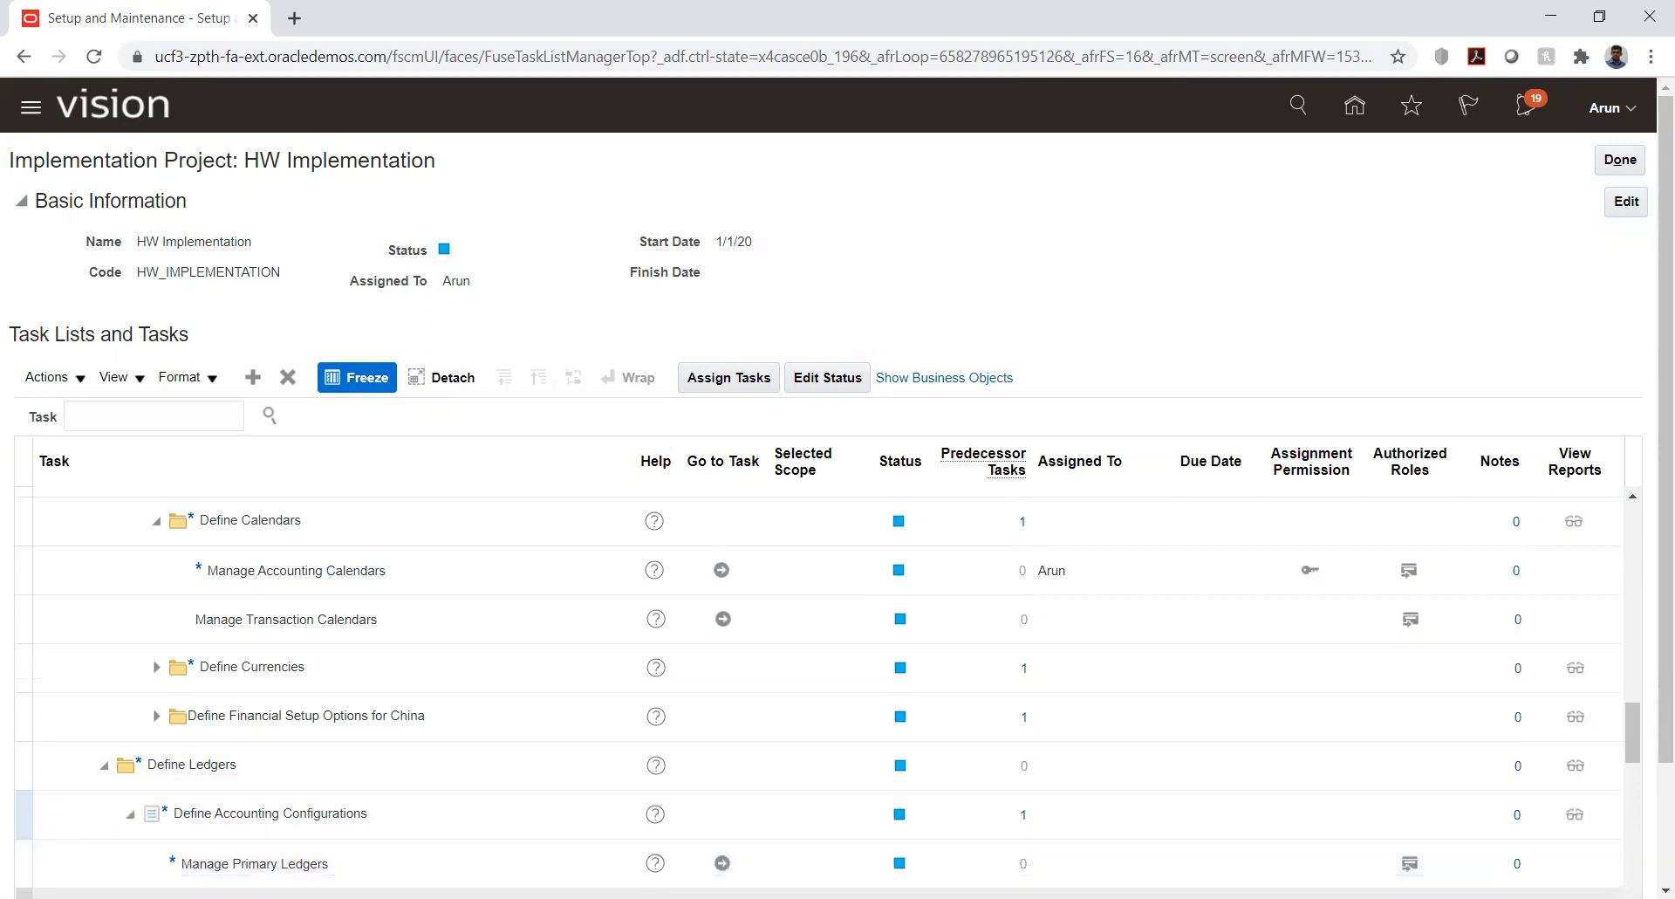
left_click(725, 864)
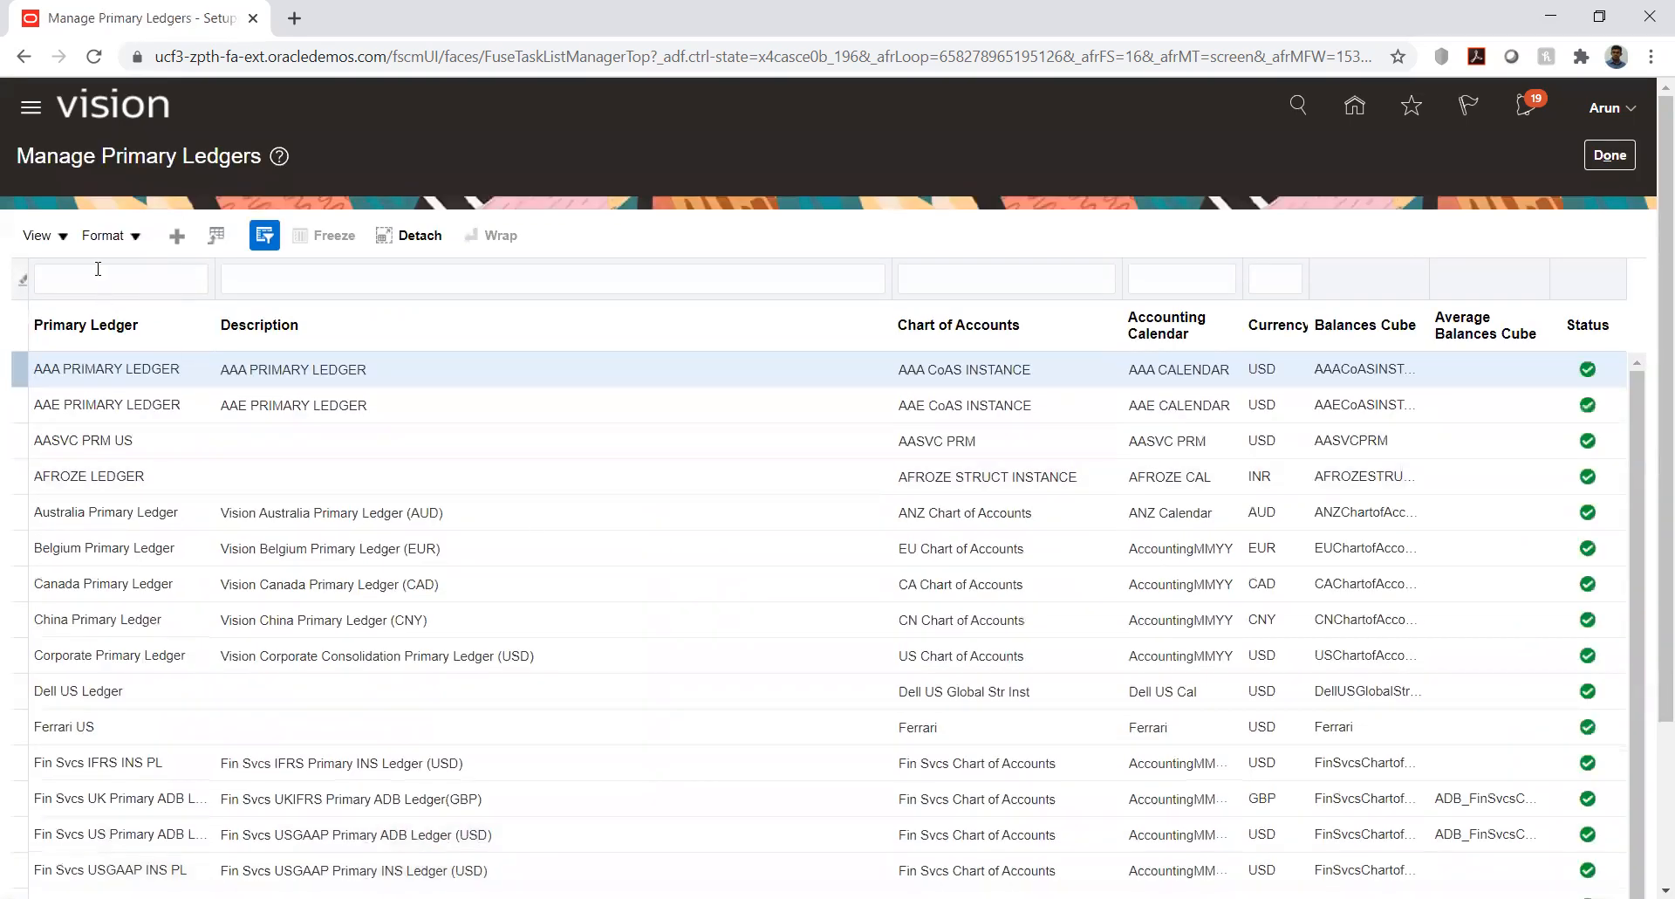
Start a new primary ledger with HW_PL as both its name and description.
left_click(177, 237)
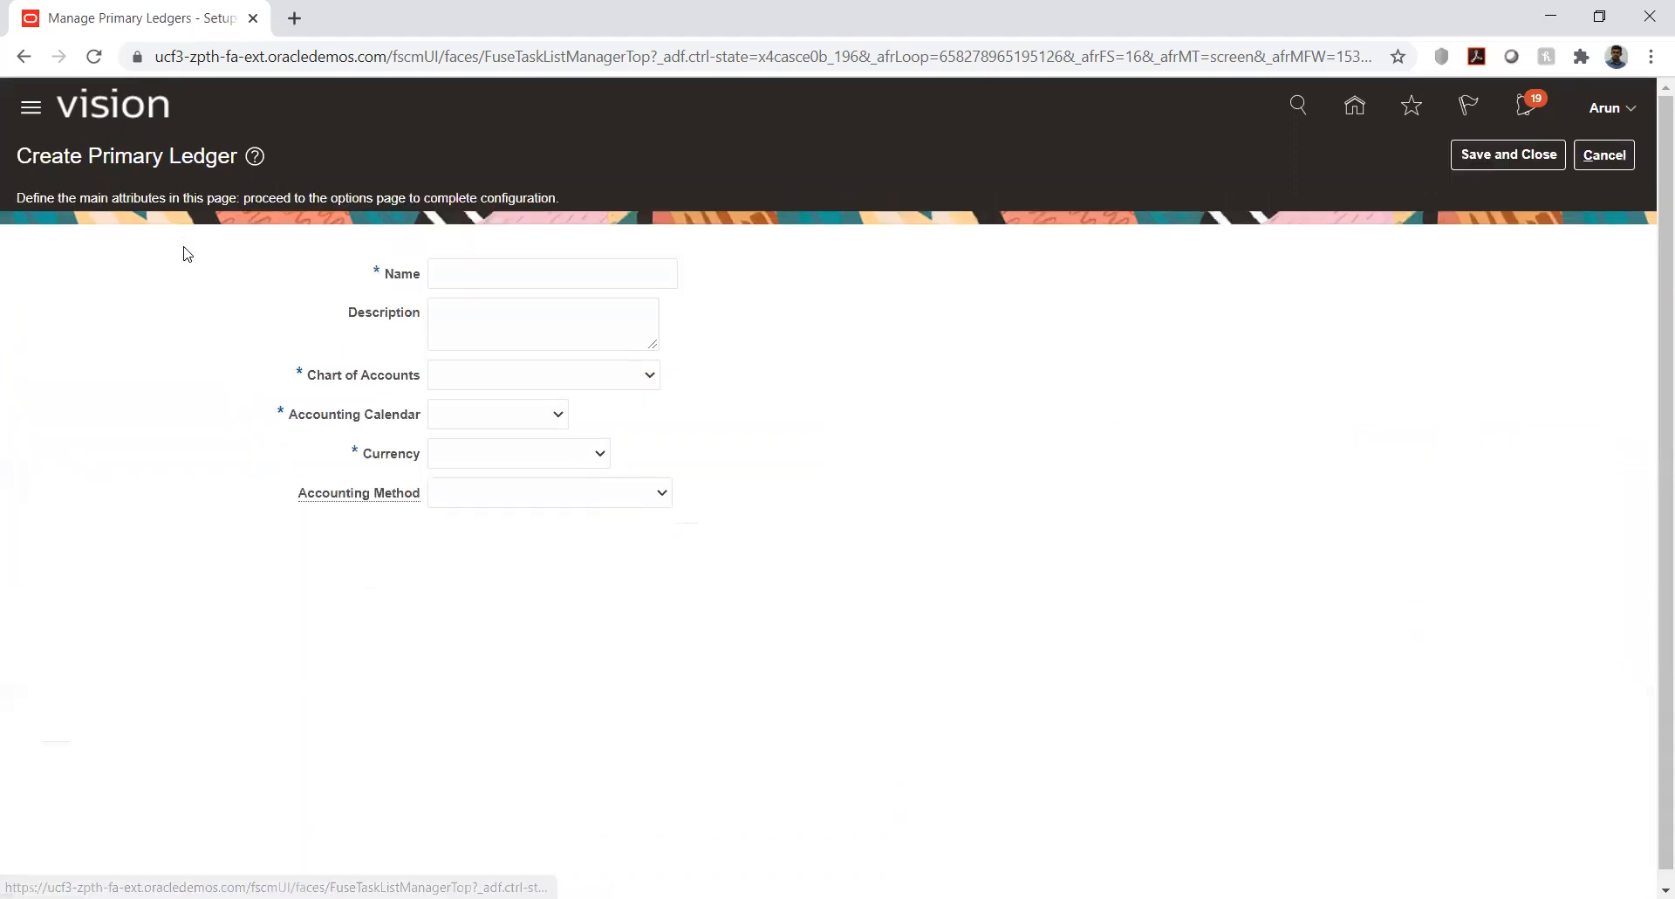
left_click(490, 275)
type("H")
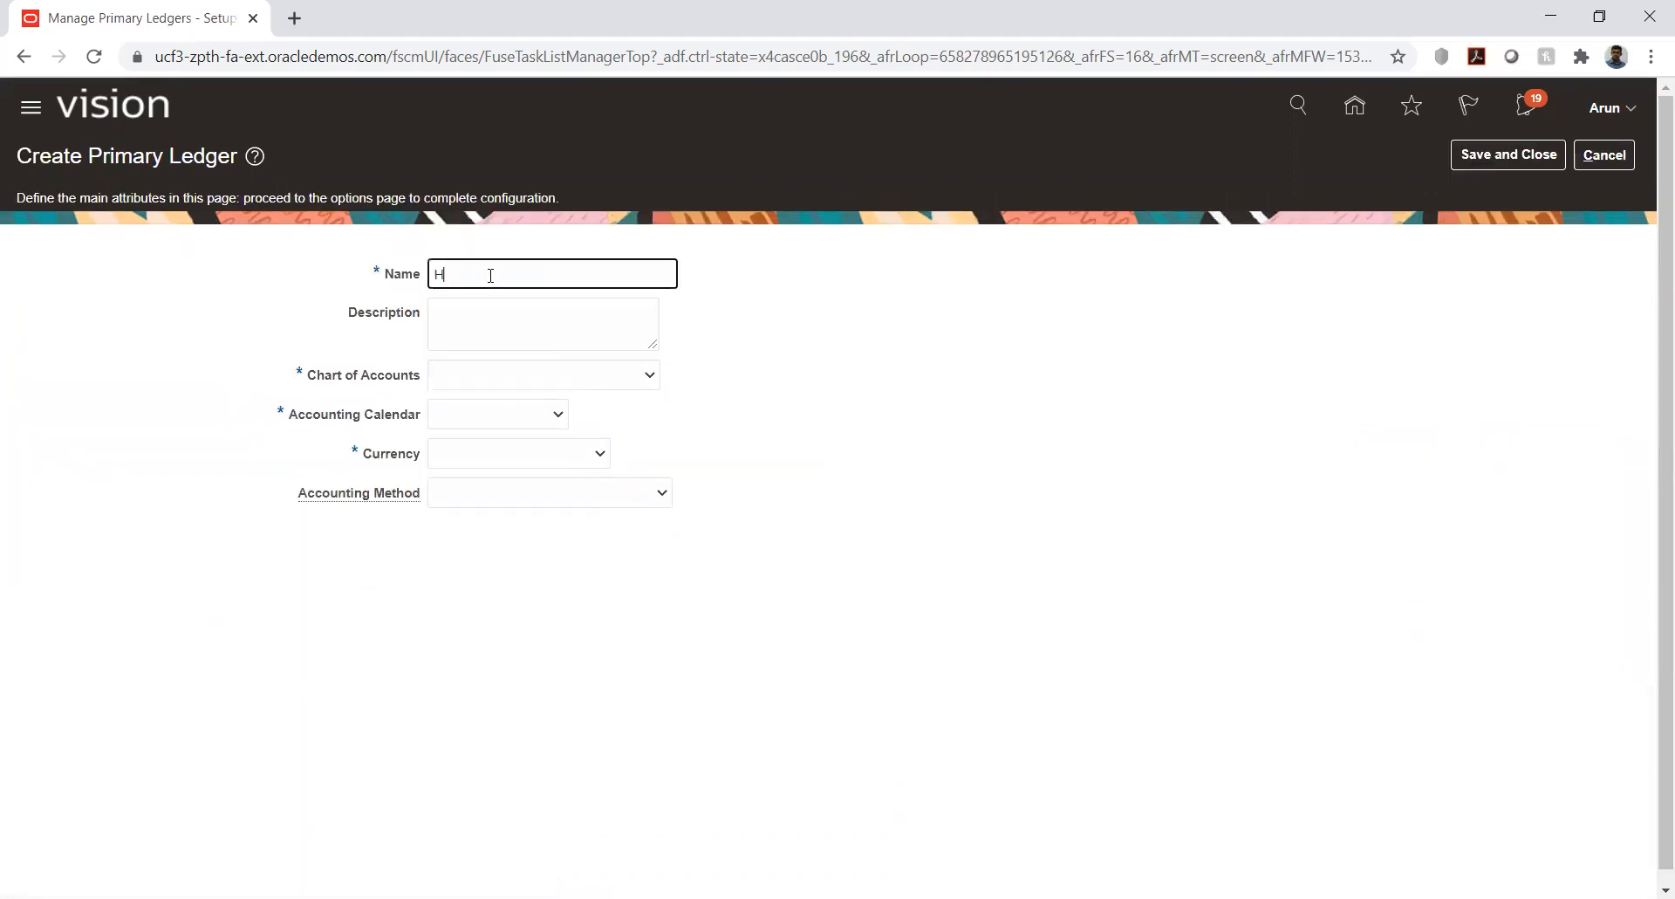
type("W_PL")
key("ctrl+a")
key("ctrl+c")
key("Tab")
key("ctrl+v")
key("Tab")
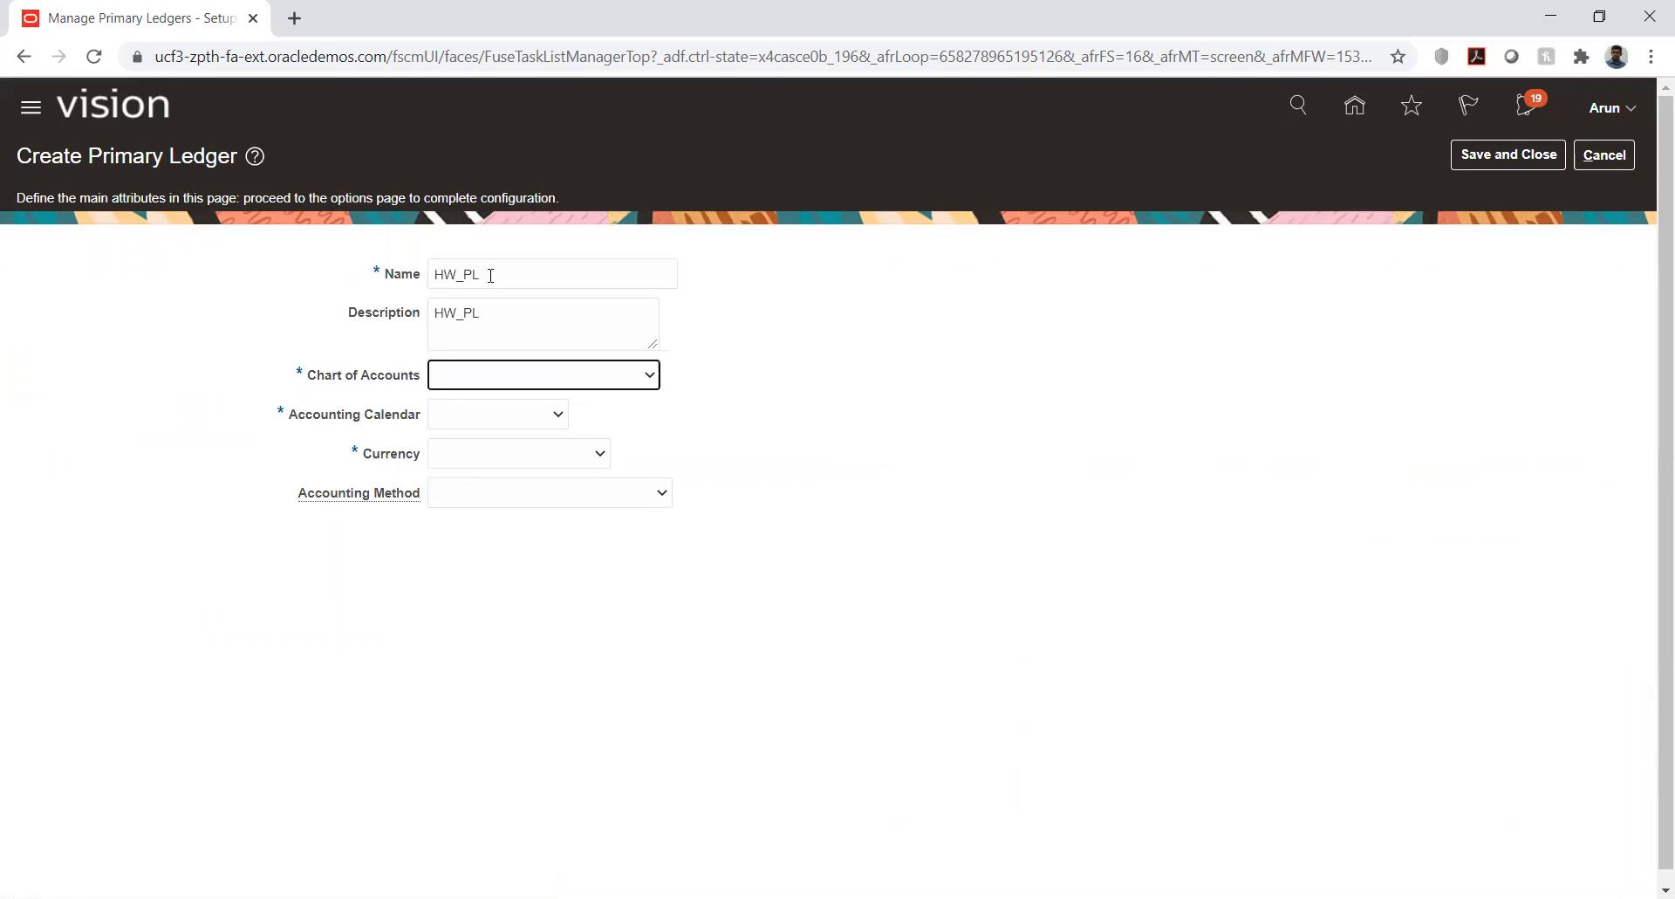
Assign HW_COA_INST as the primary ledger's chart of accounts and HW_CAL as its accounting calendar.
left_click(628, 370)
key("h")
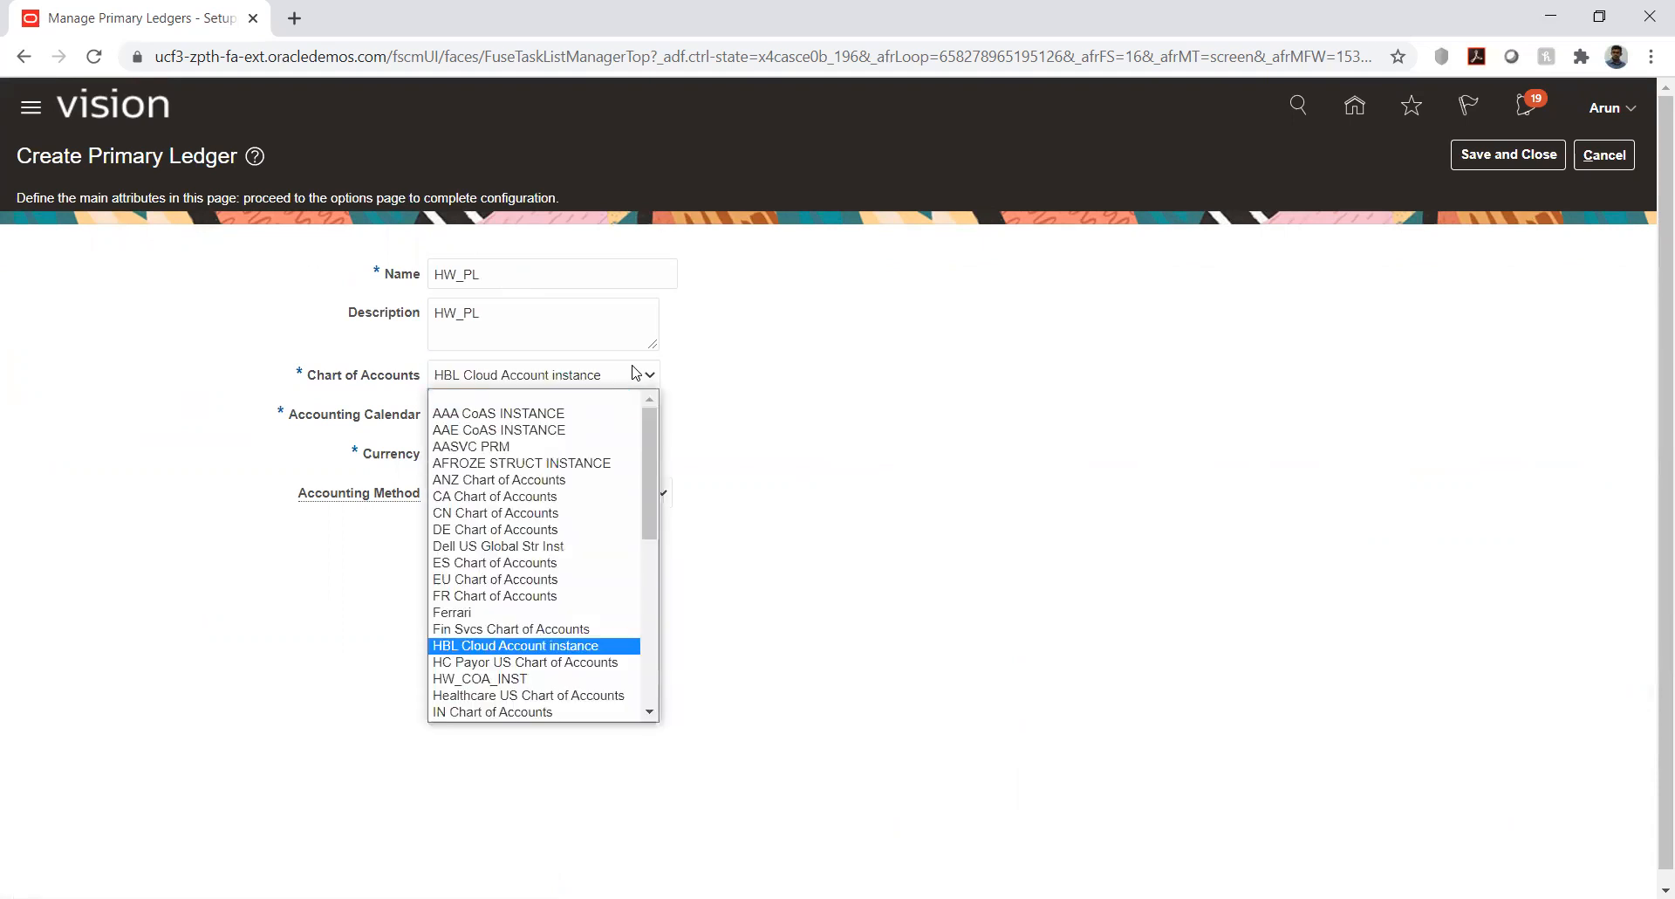
key("Down")
key("Down")
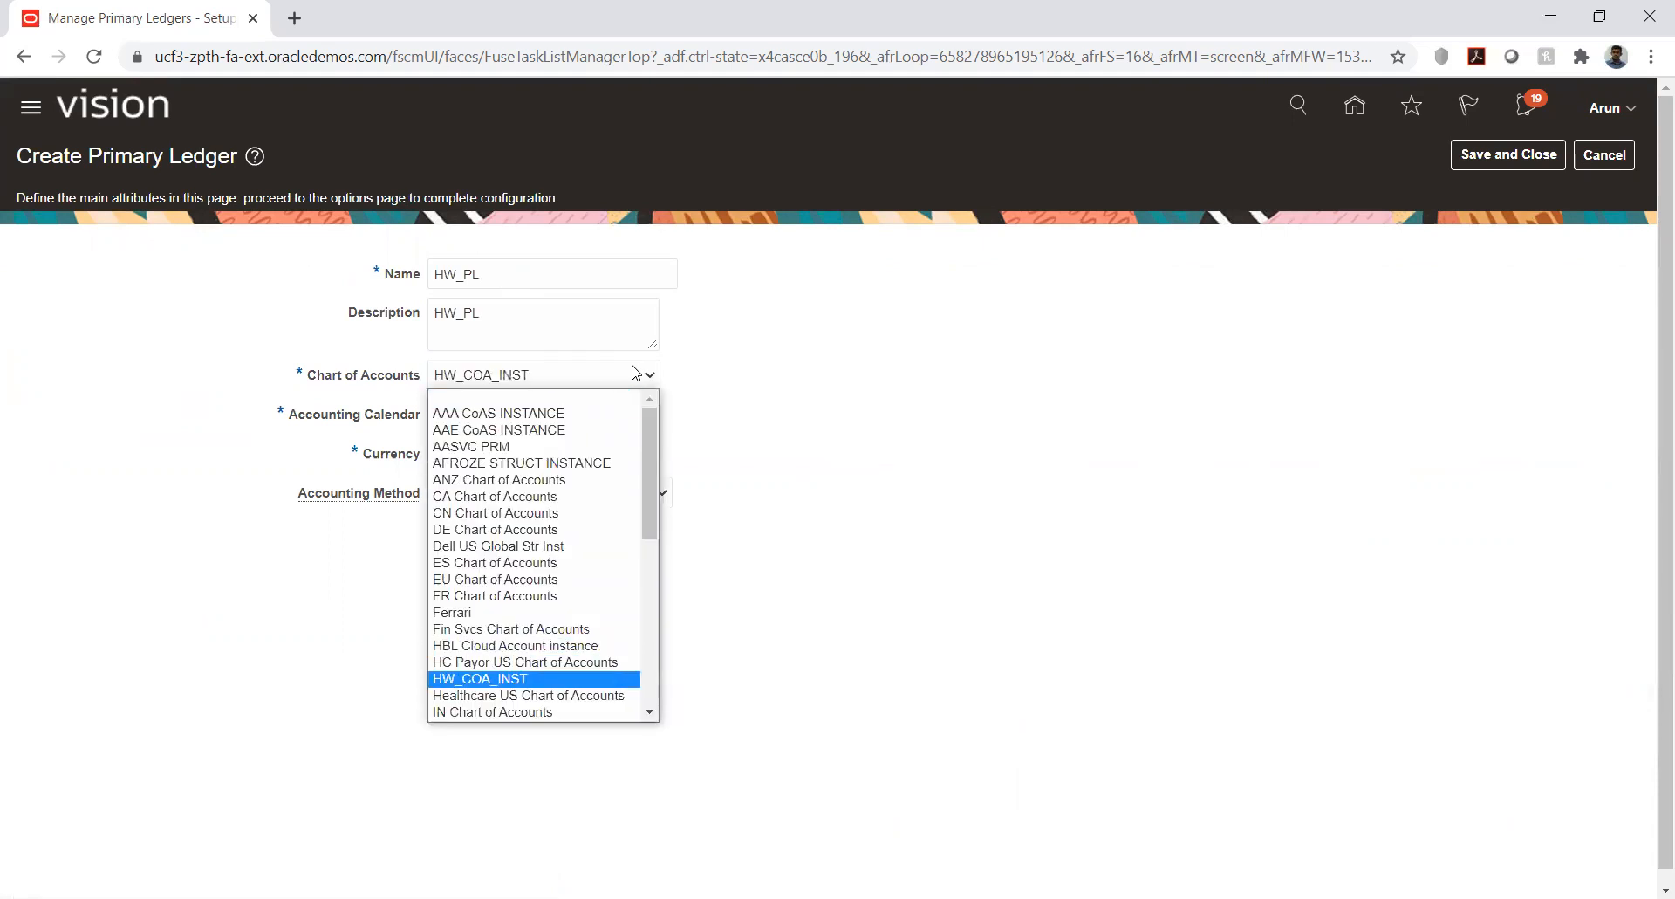
key("Return")
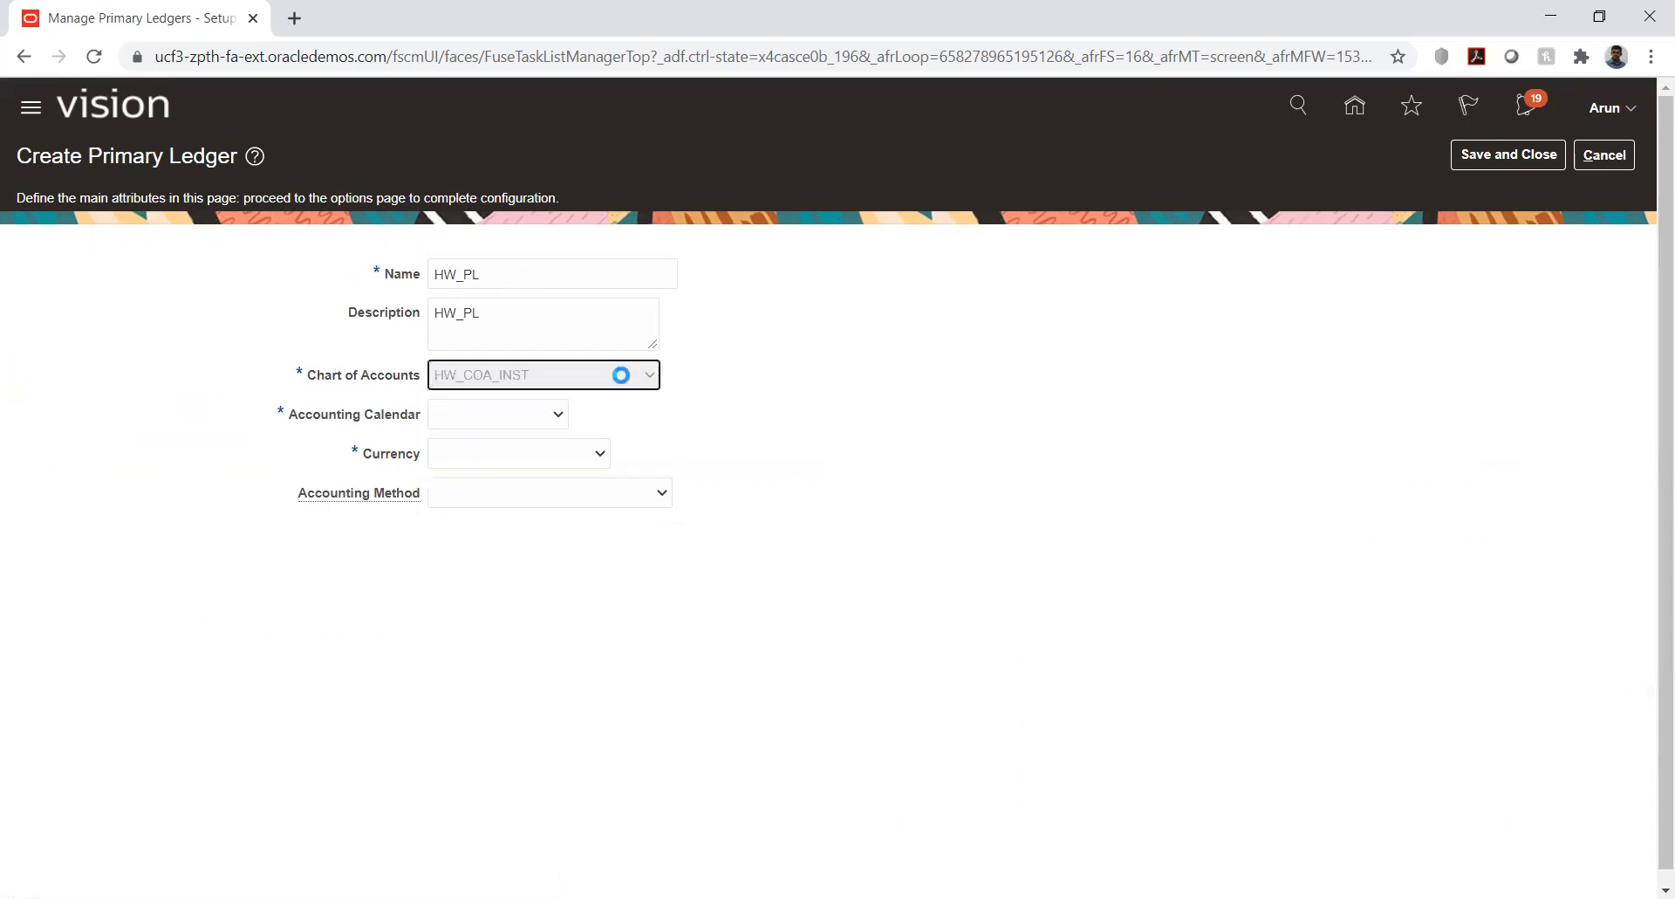
left_click(521, 416)
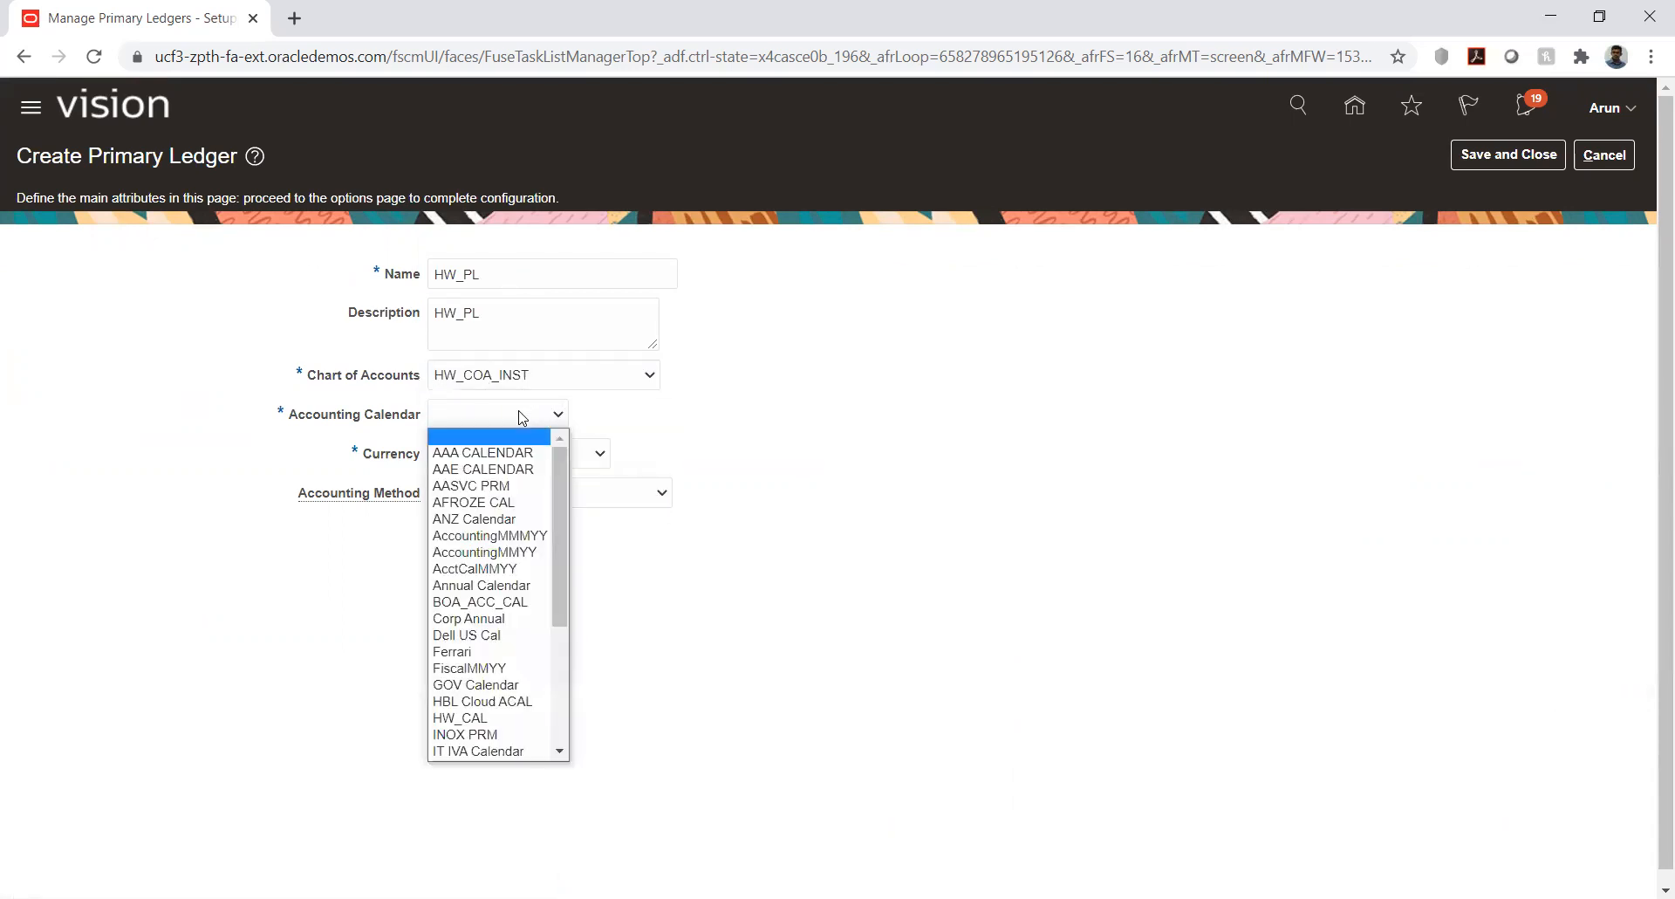
key("h")
key("w")
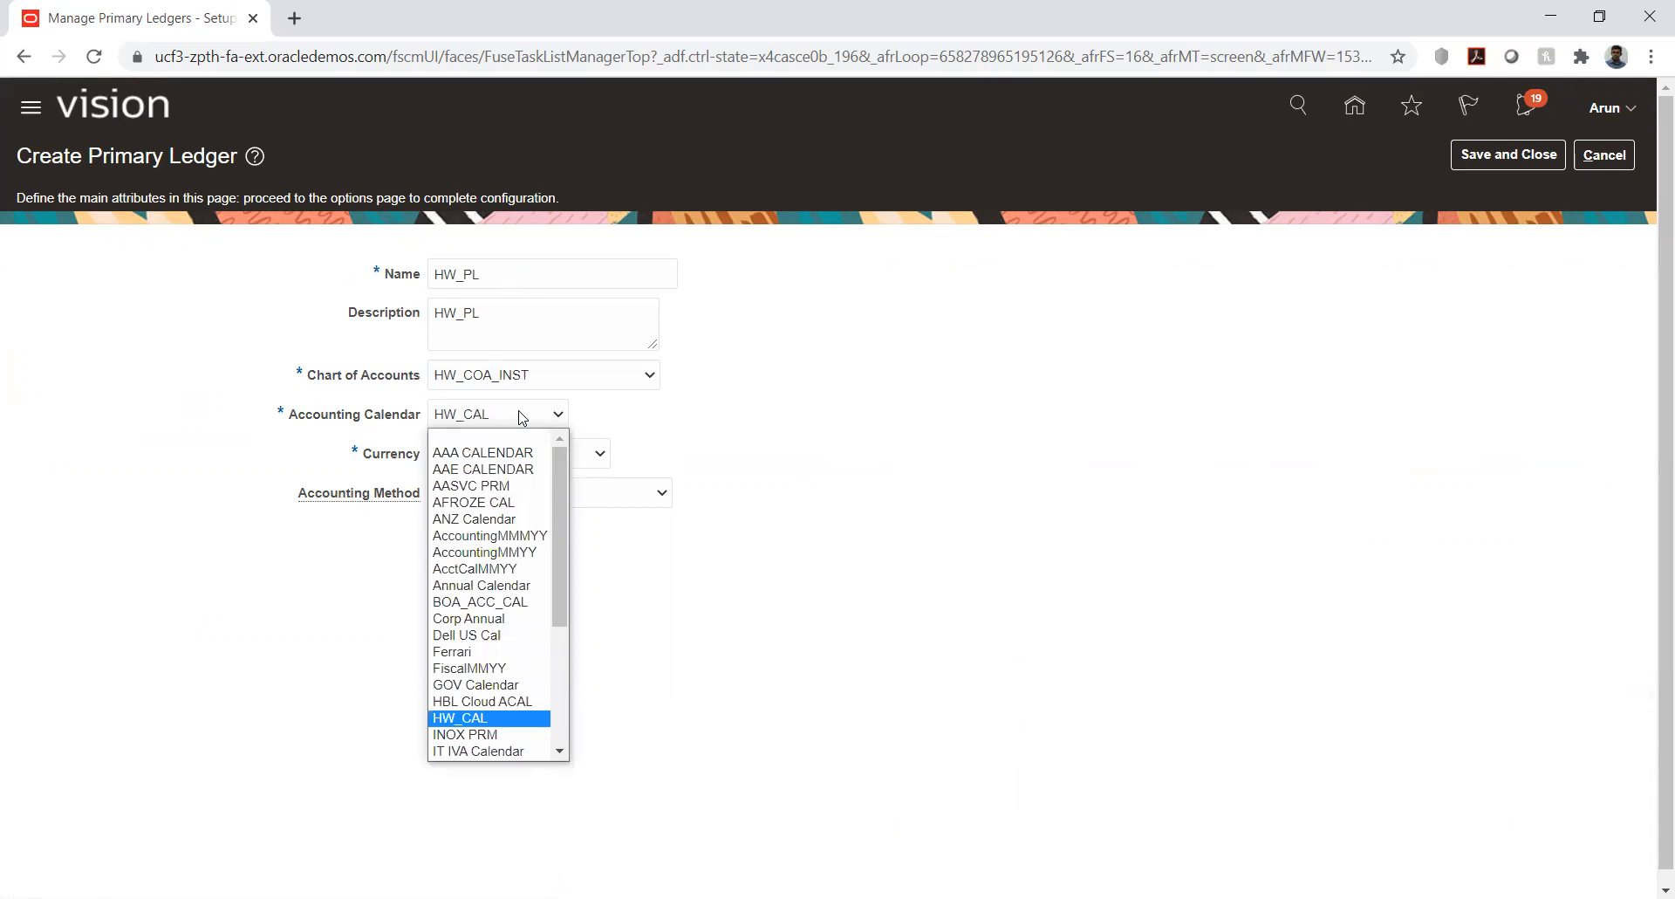
key("Return")
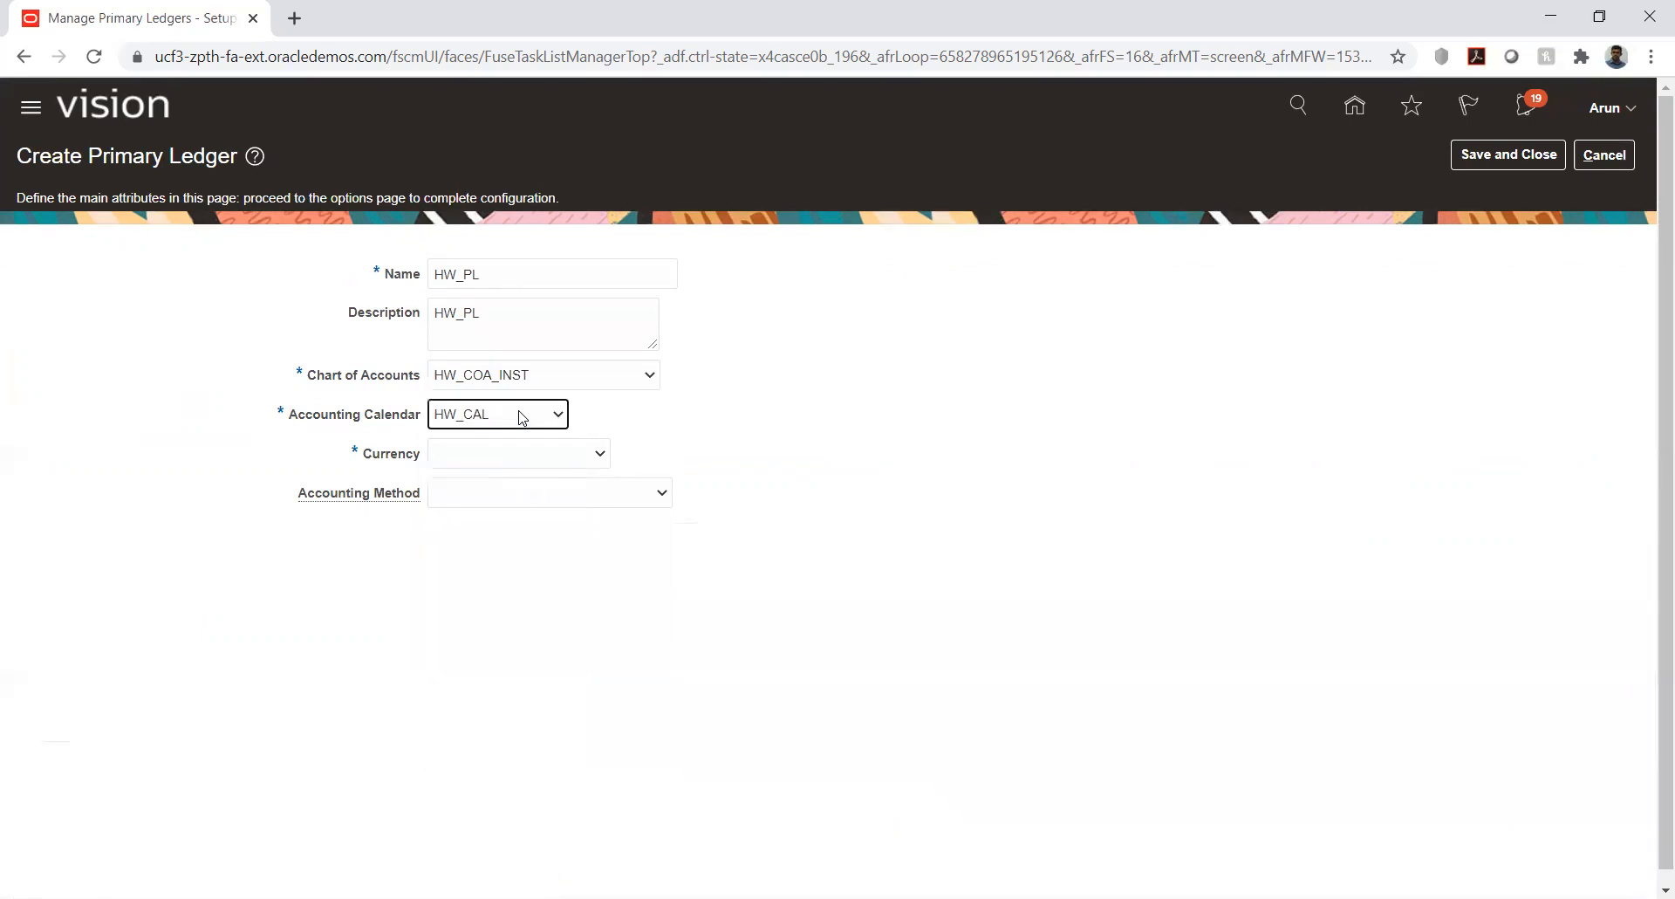
Set the ledger's currency to USD - US Dollar and its accounting method to Standard Accrual, and save and close it.
left_click(541, 459)
key("u")
key("Return")
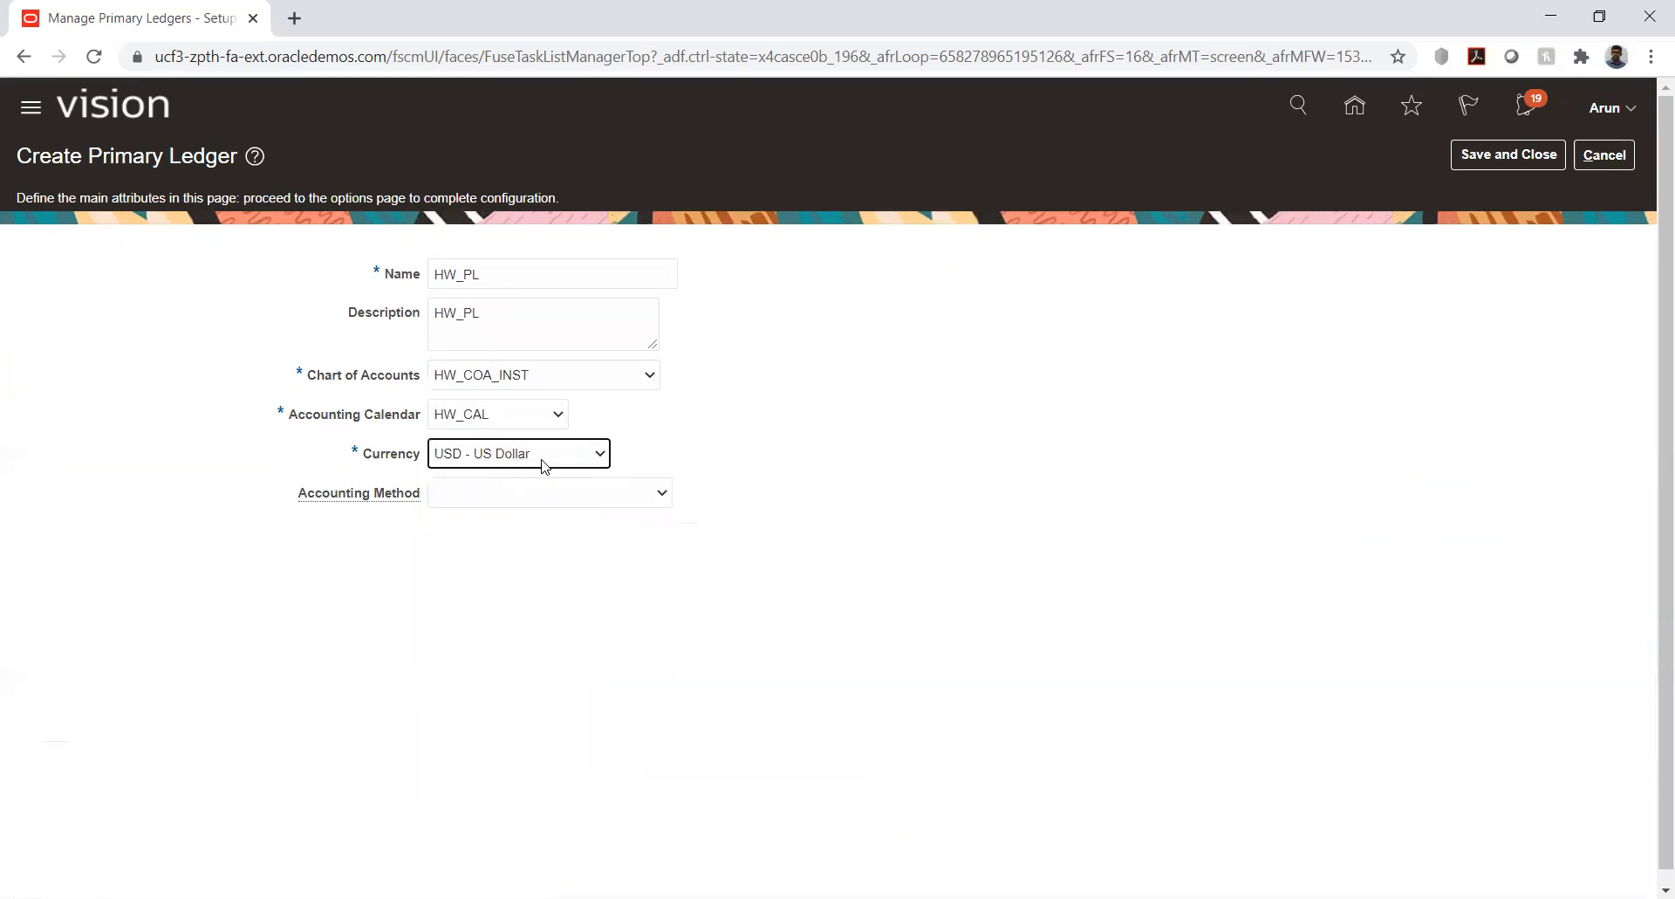
left_click(576, 491)
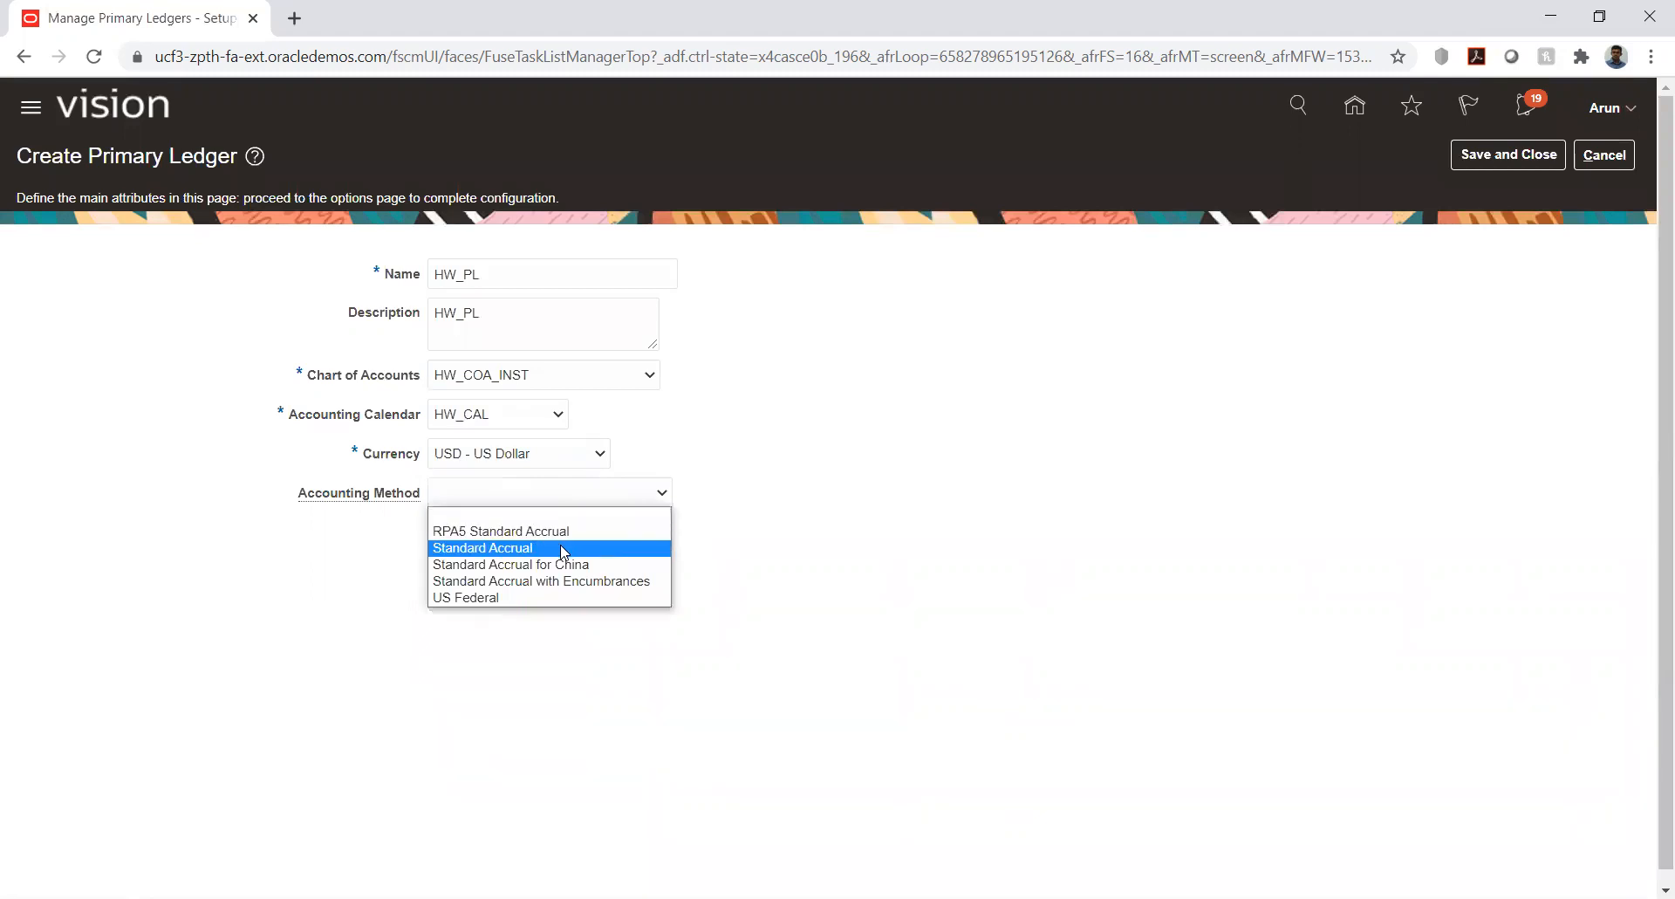
left_click(560, 547)
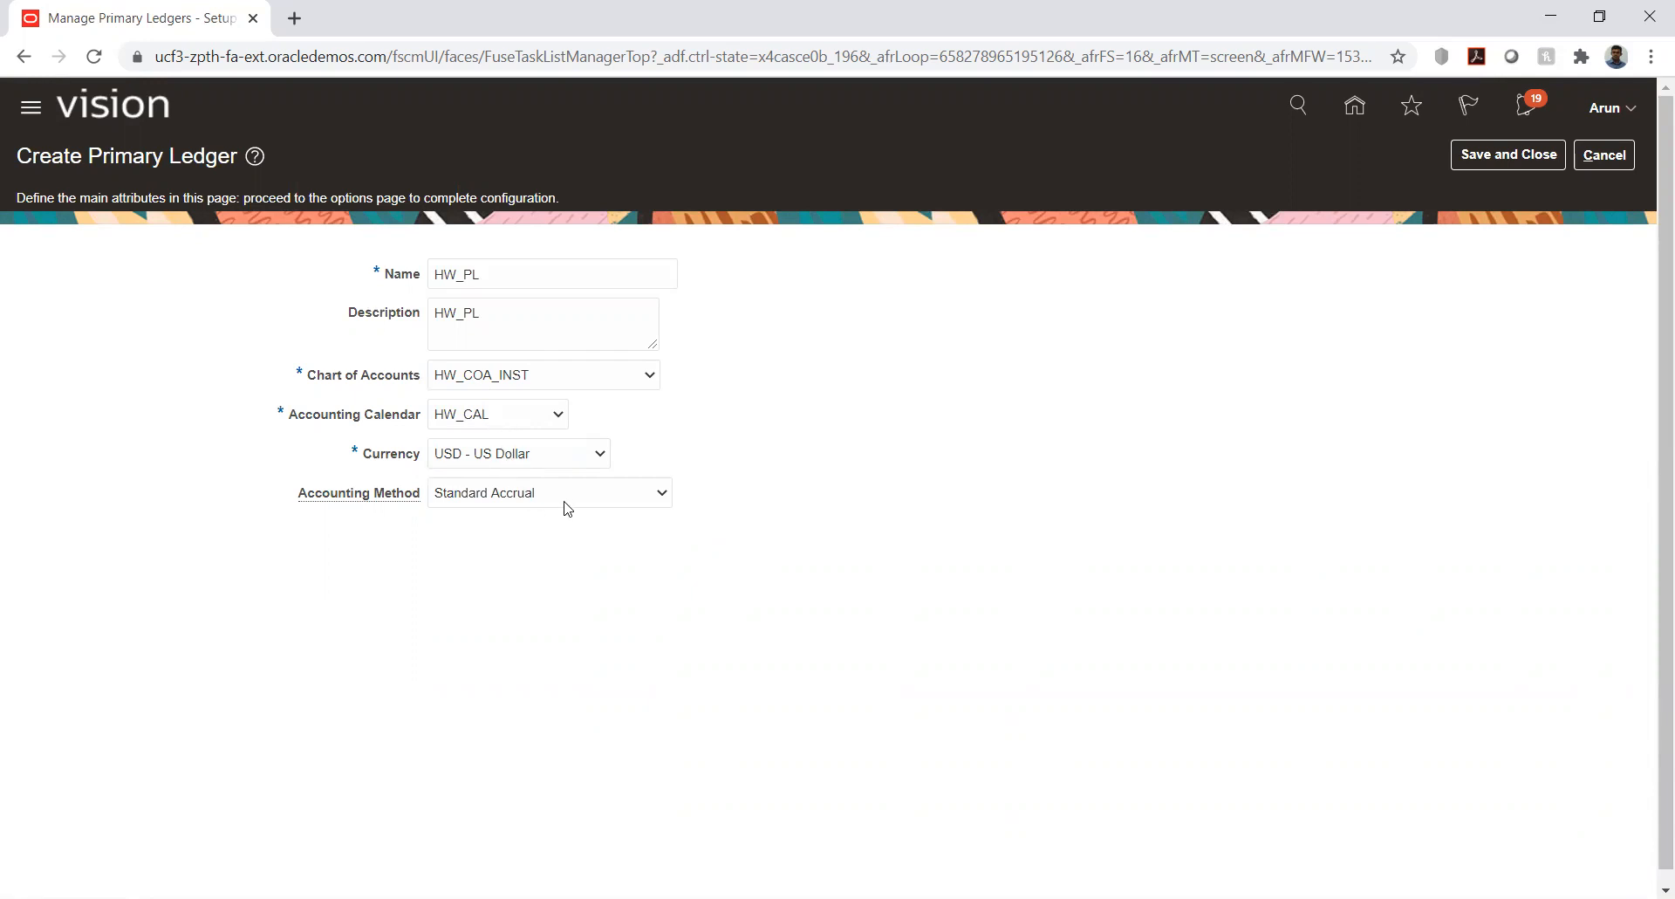
left_click(1504, 160)
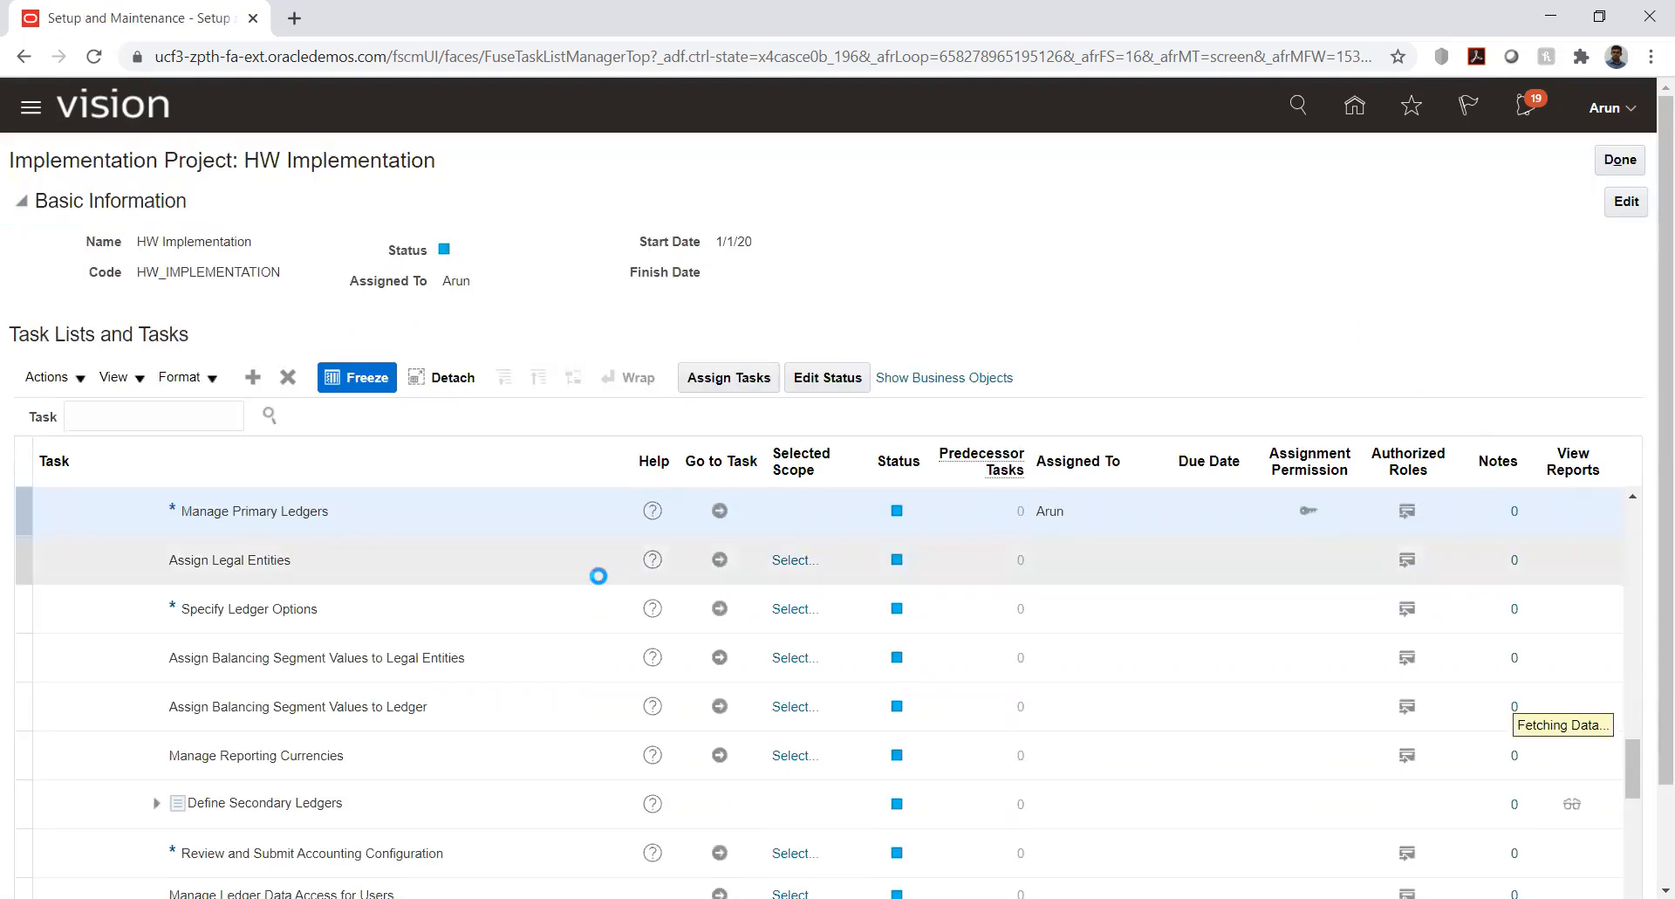
Open the Assign Legal Entities task with the existing HW_PL primary ledger selected and added as its scope.
left_click(719, 561)
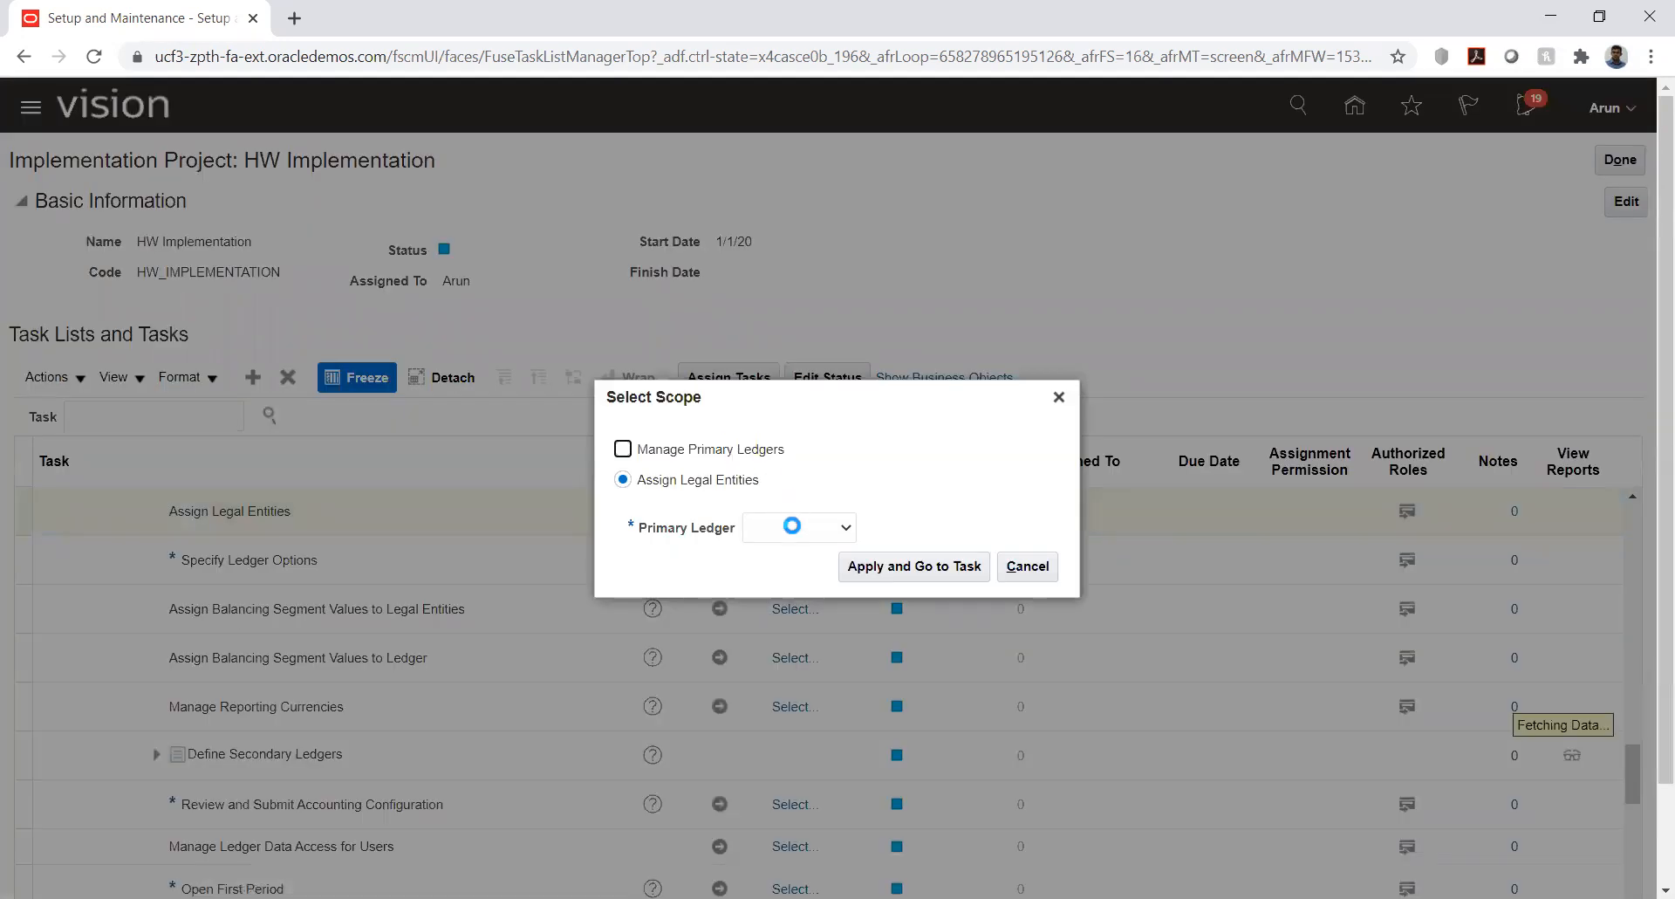
left_click(796, 533)
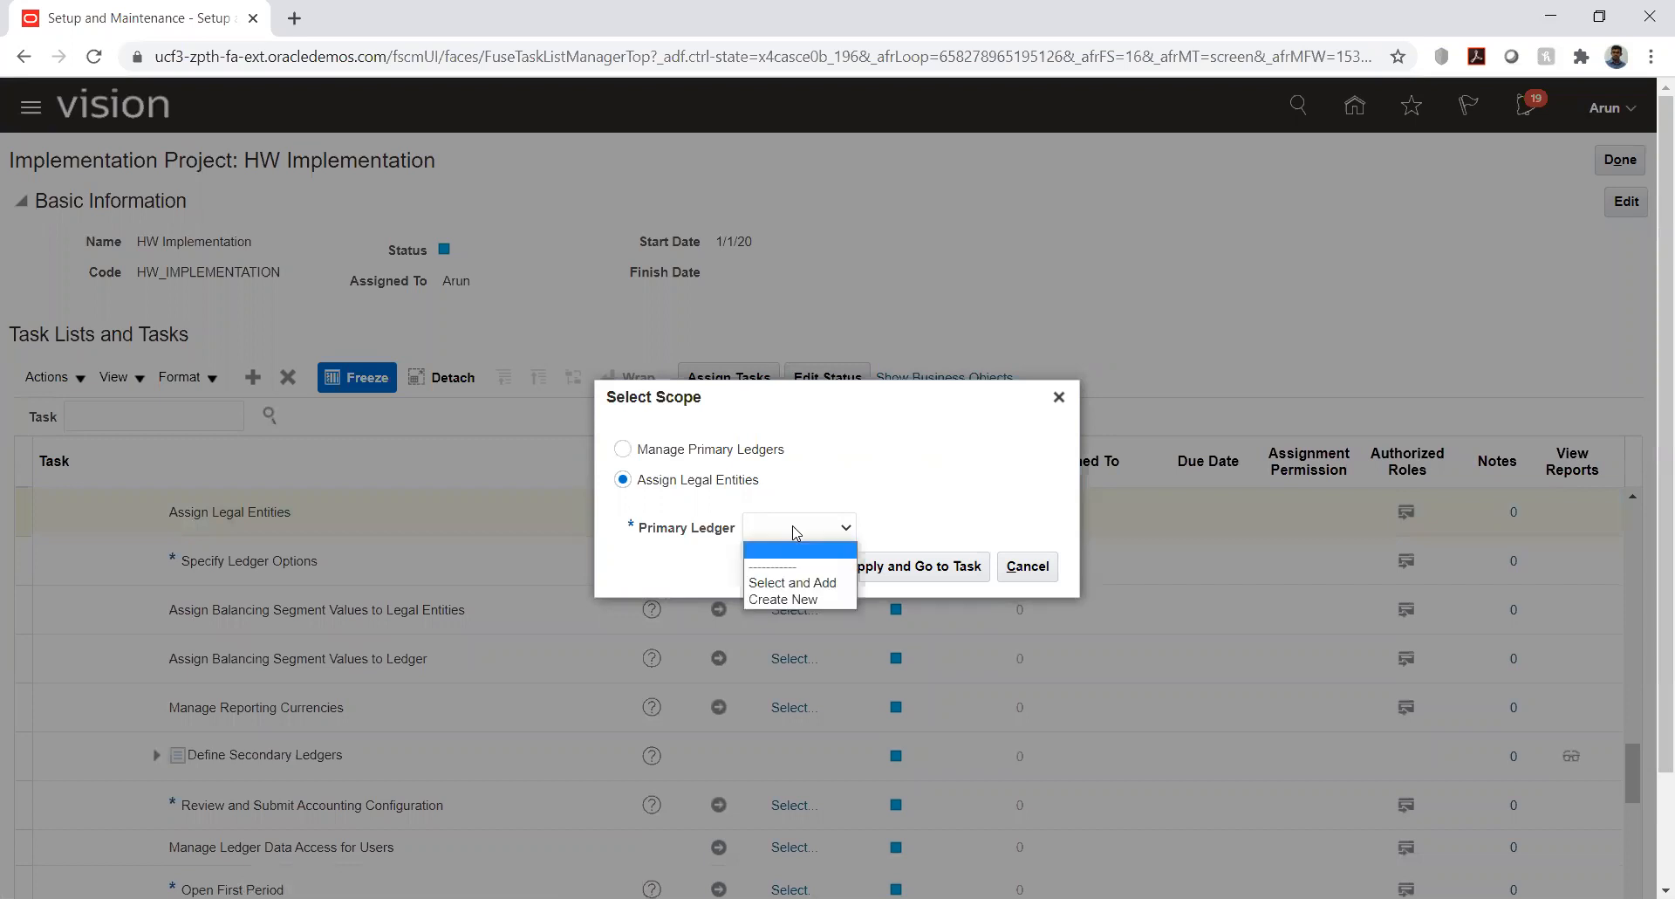
left_click(795, 580)
left_click(927, 567)
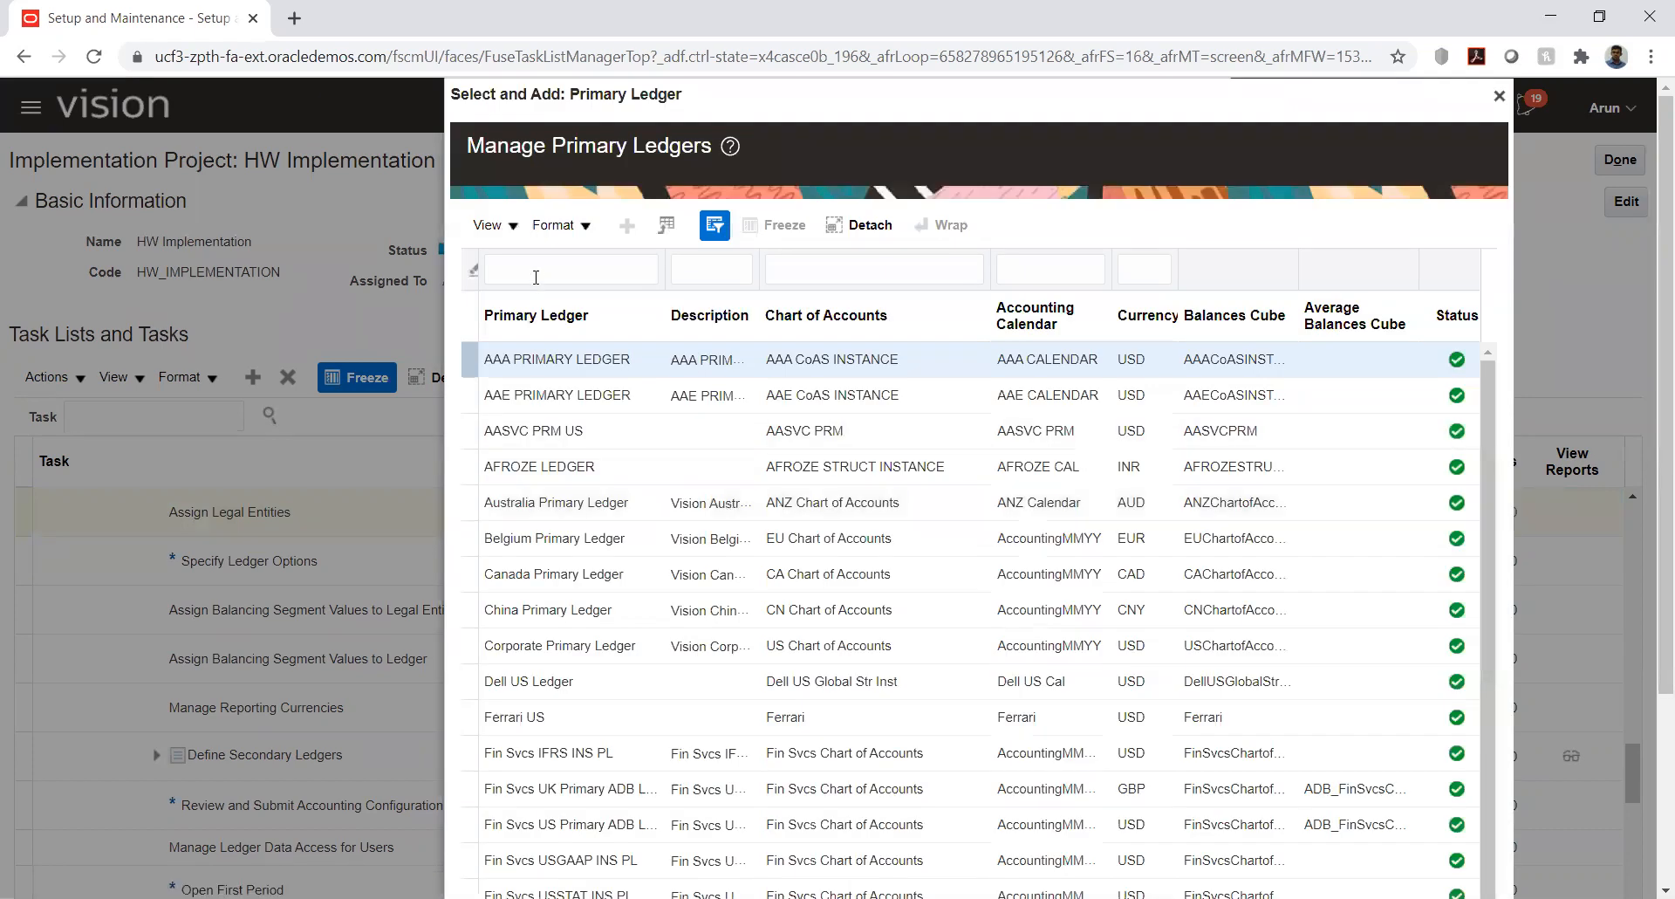
left_click(536, 278)
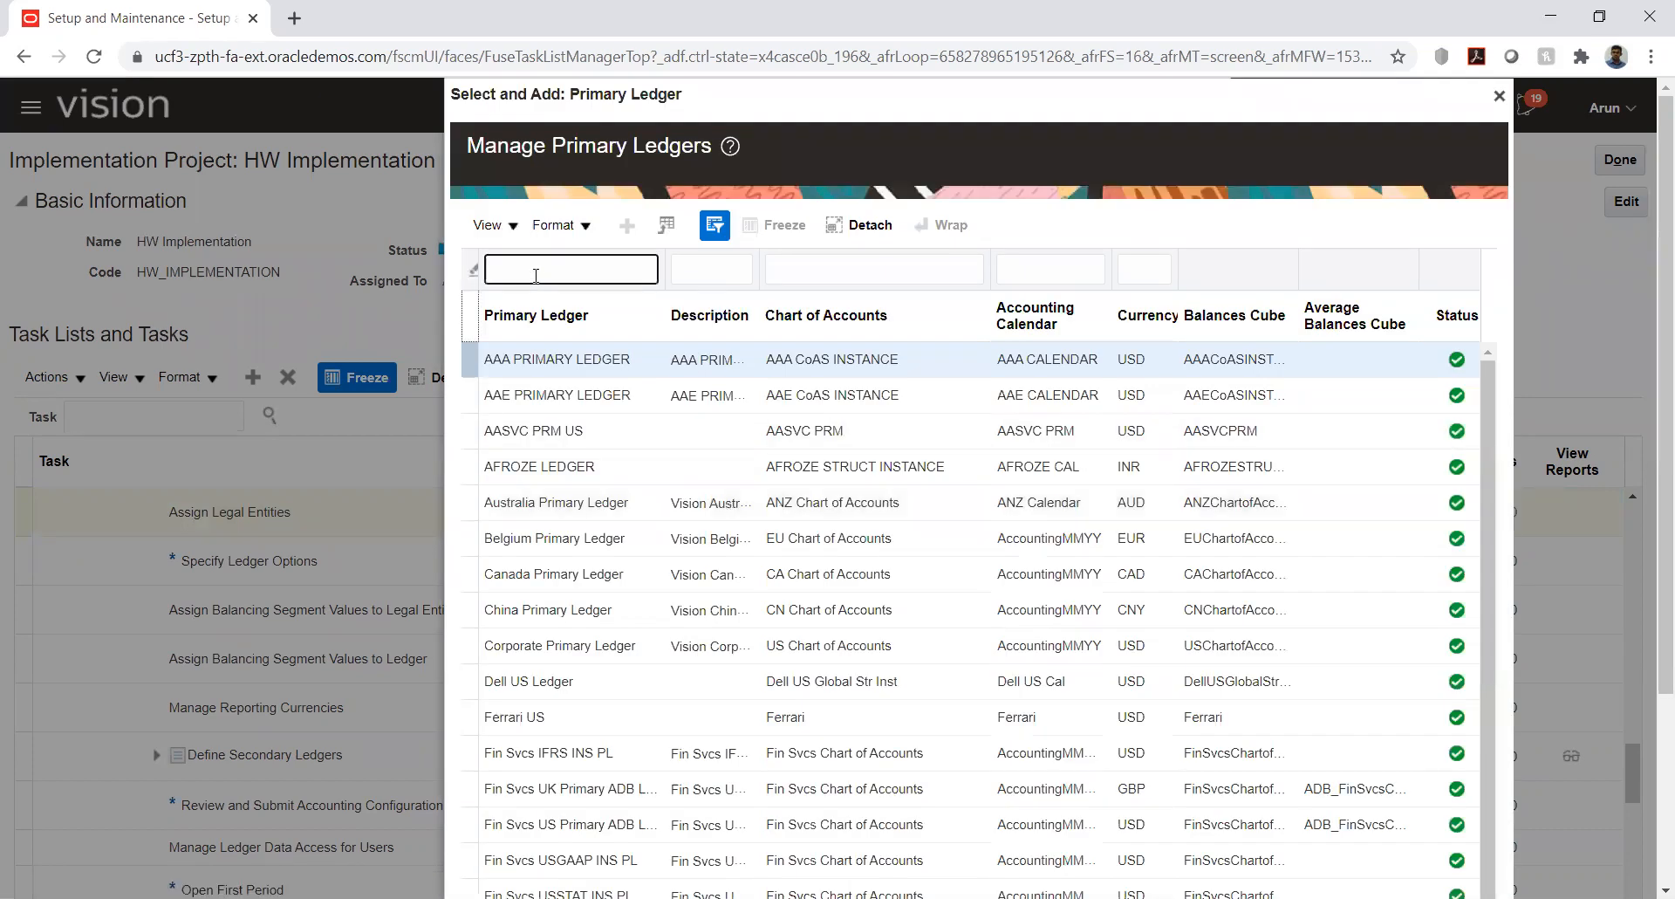
type("hw")
key("Return")
left_click(546, 583)
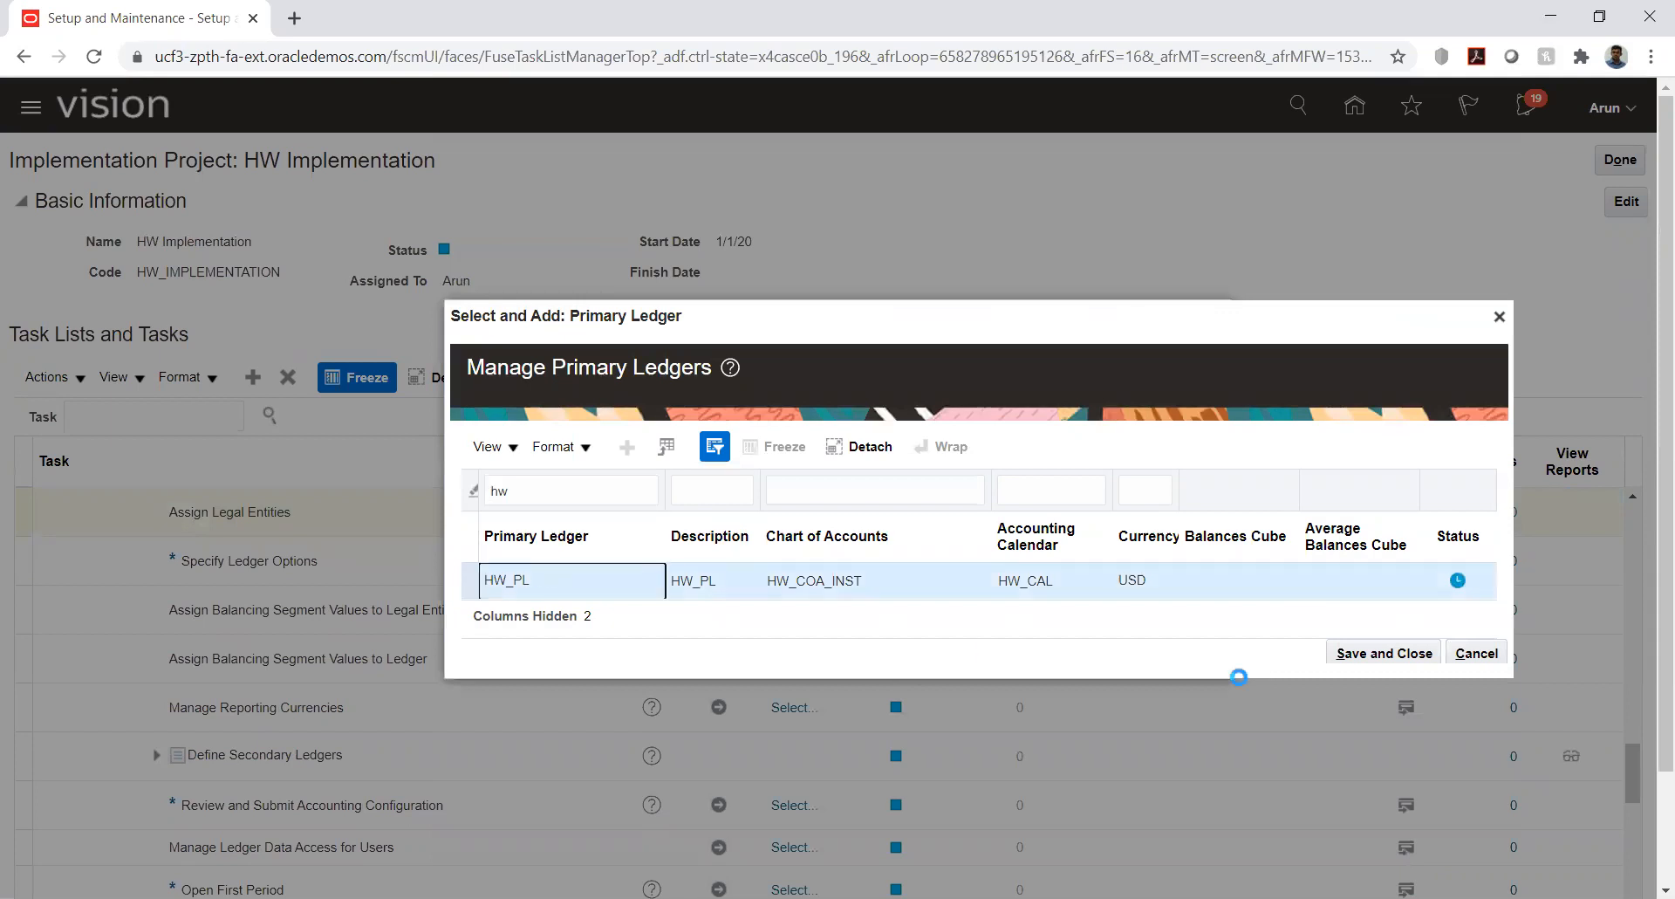
left_click(1378, 654)
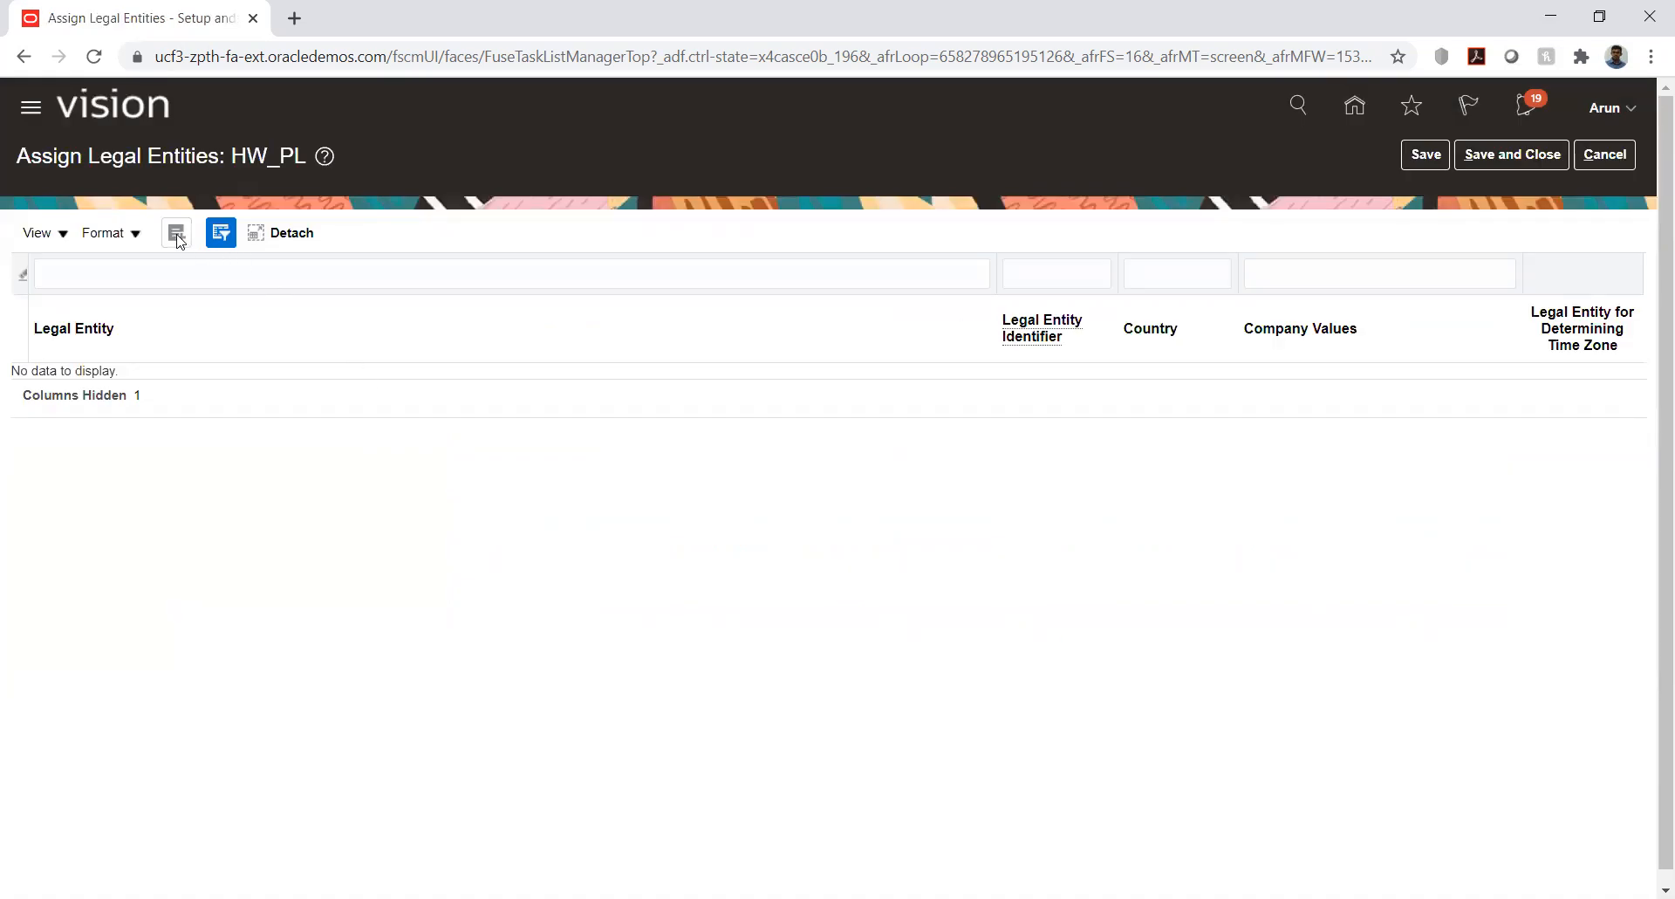
Find the HW_LE legal entity, assign it to the HW_PL ledger, and save and close the assignment.
left_click(177, 242)
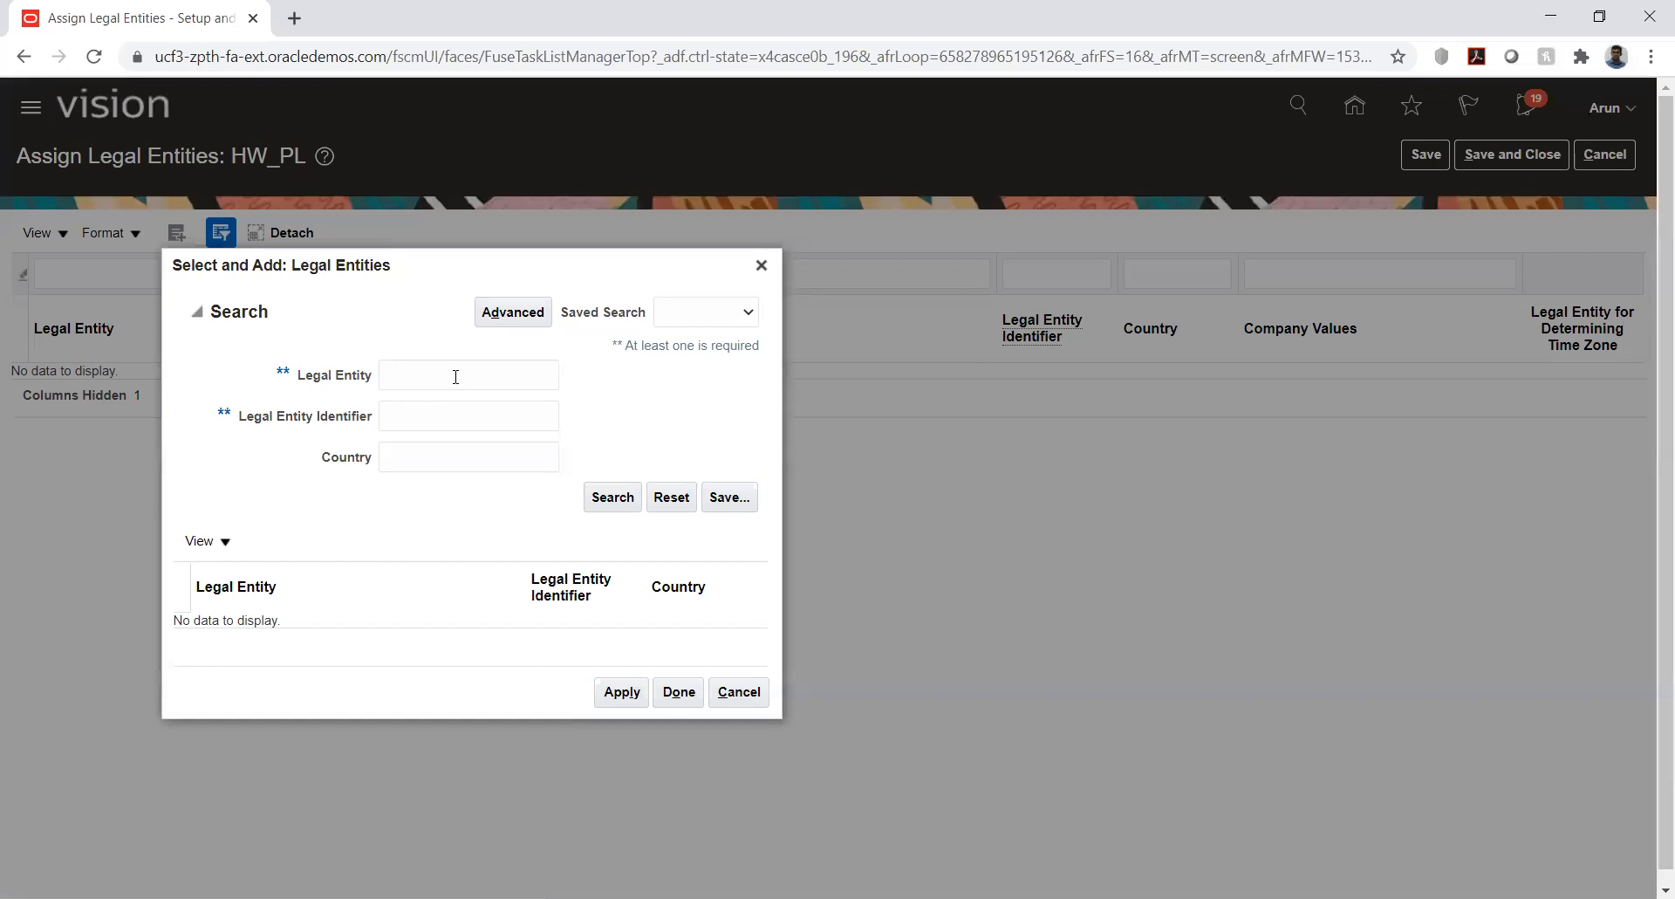
left_click(455, 377)
type("hw")
left_click(589, 502)
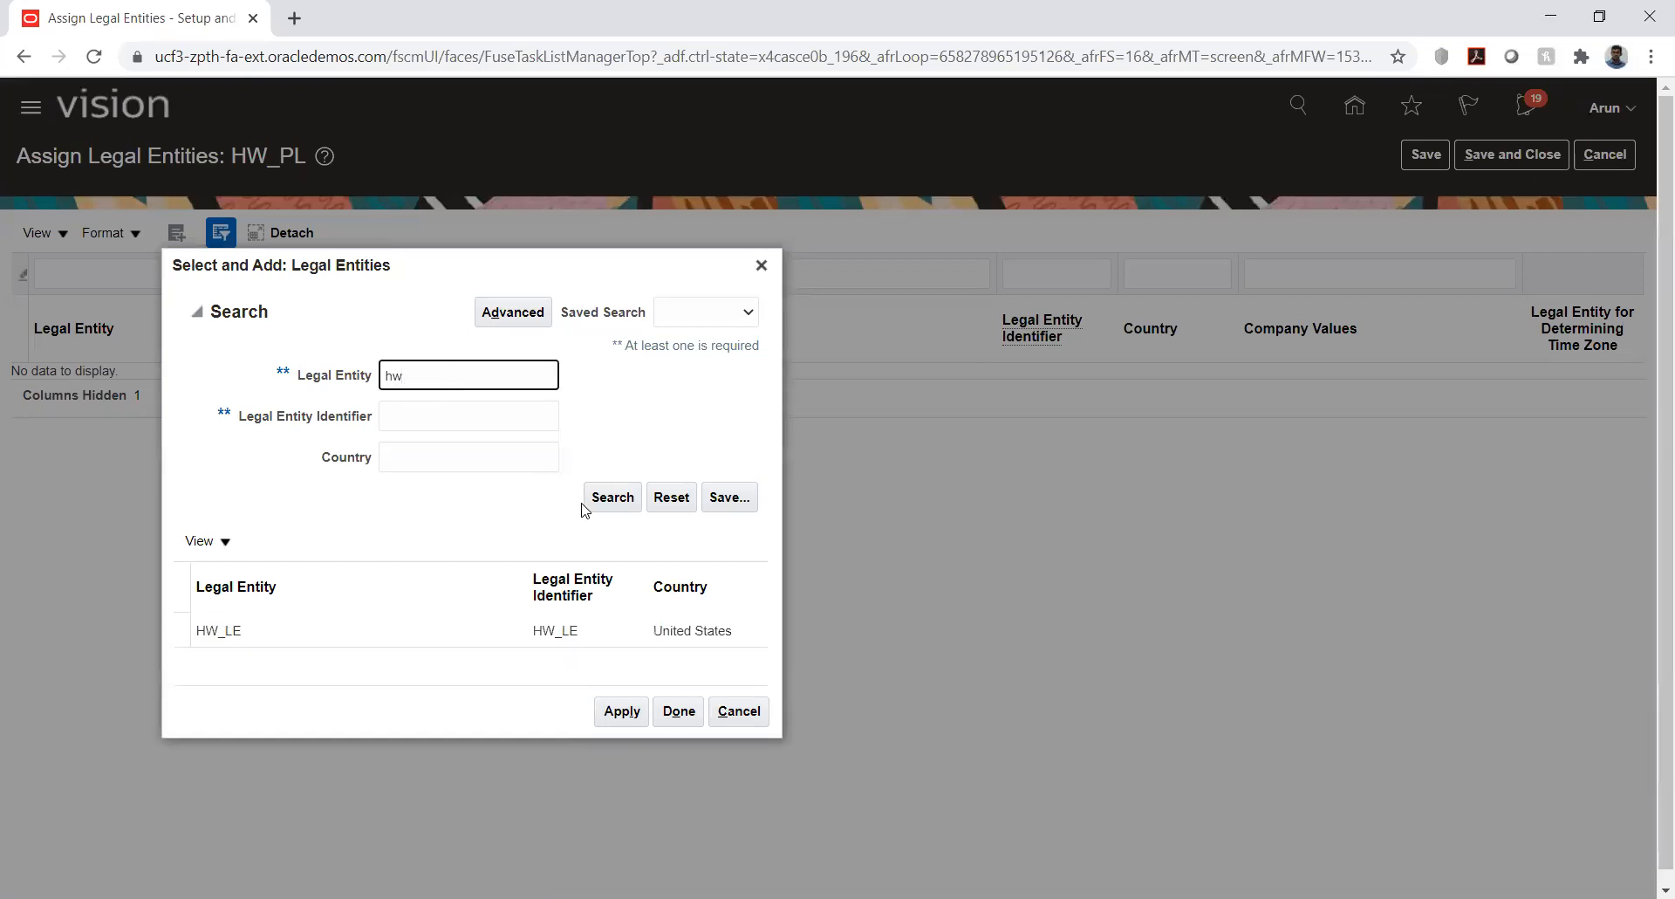
left_click(316, 640)
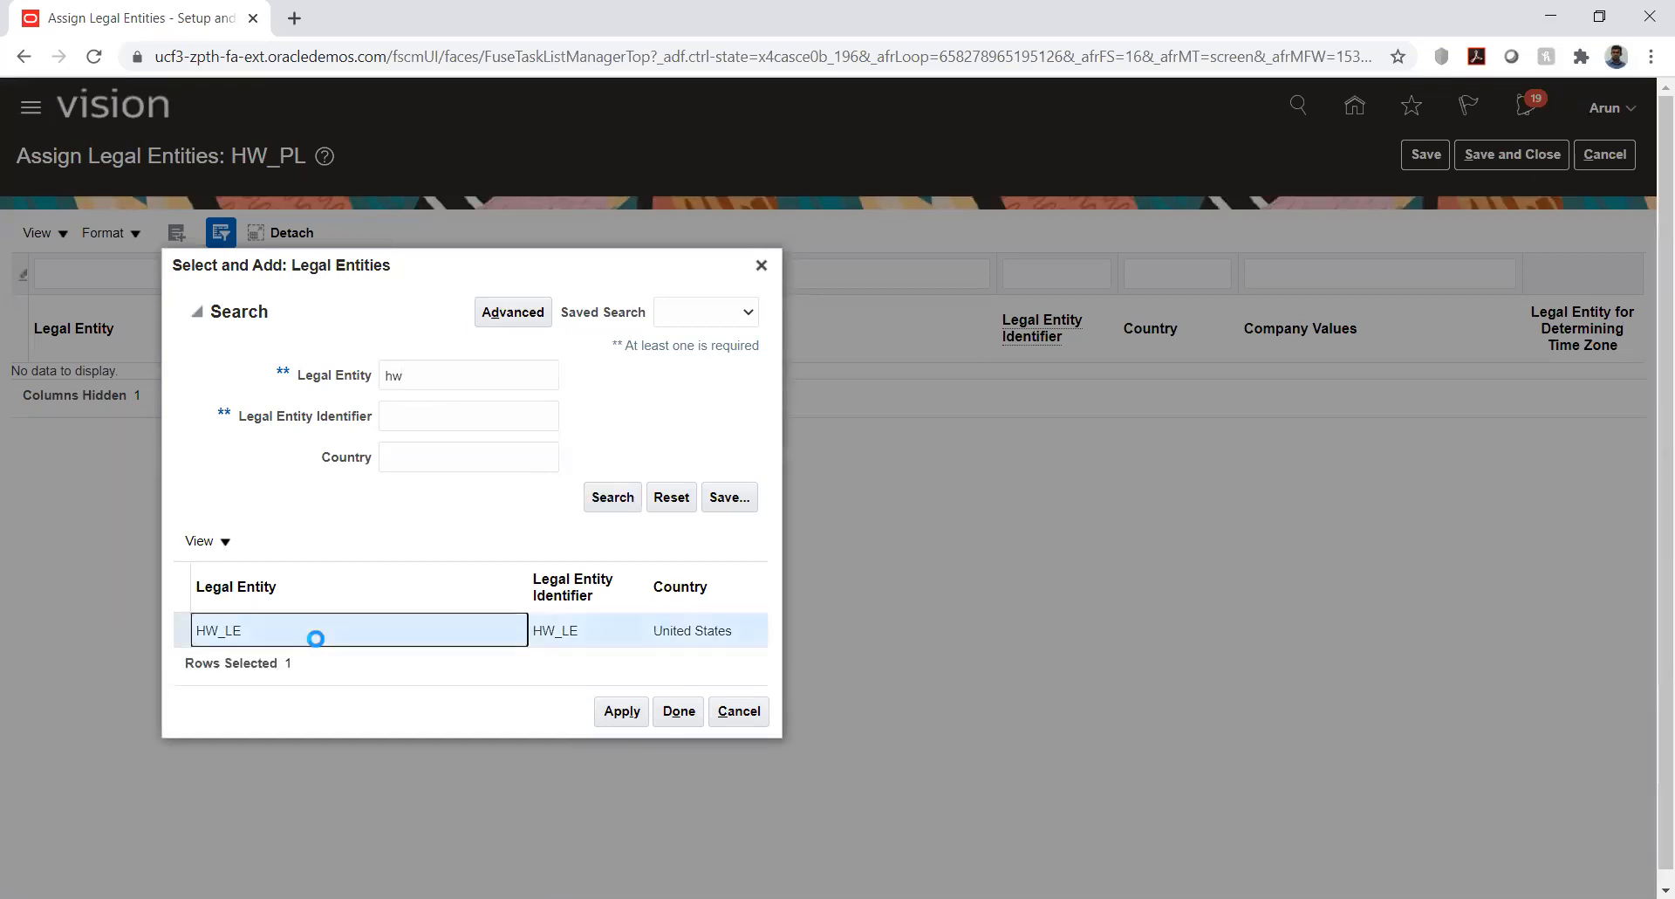
left_click(621, 712)
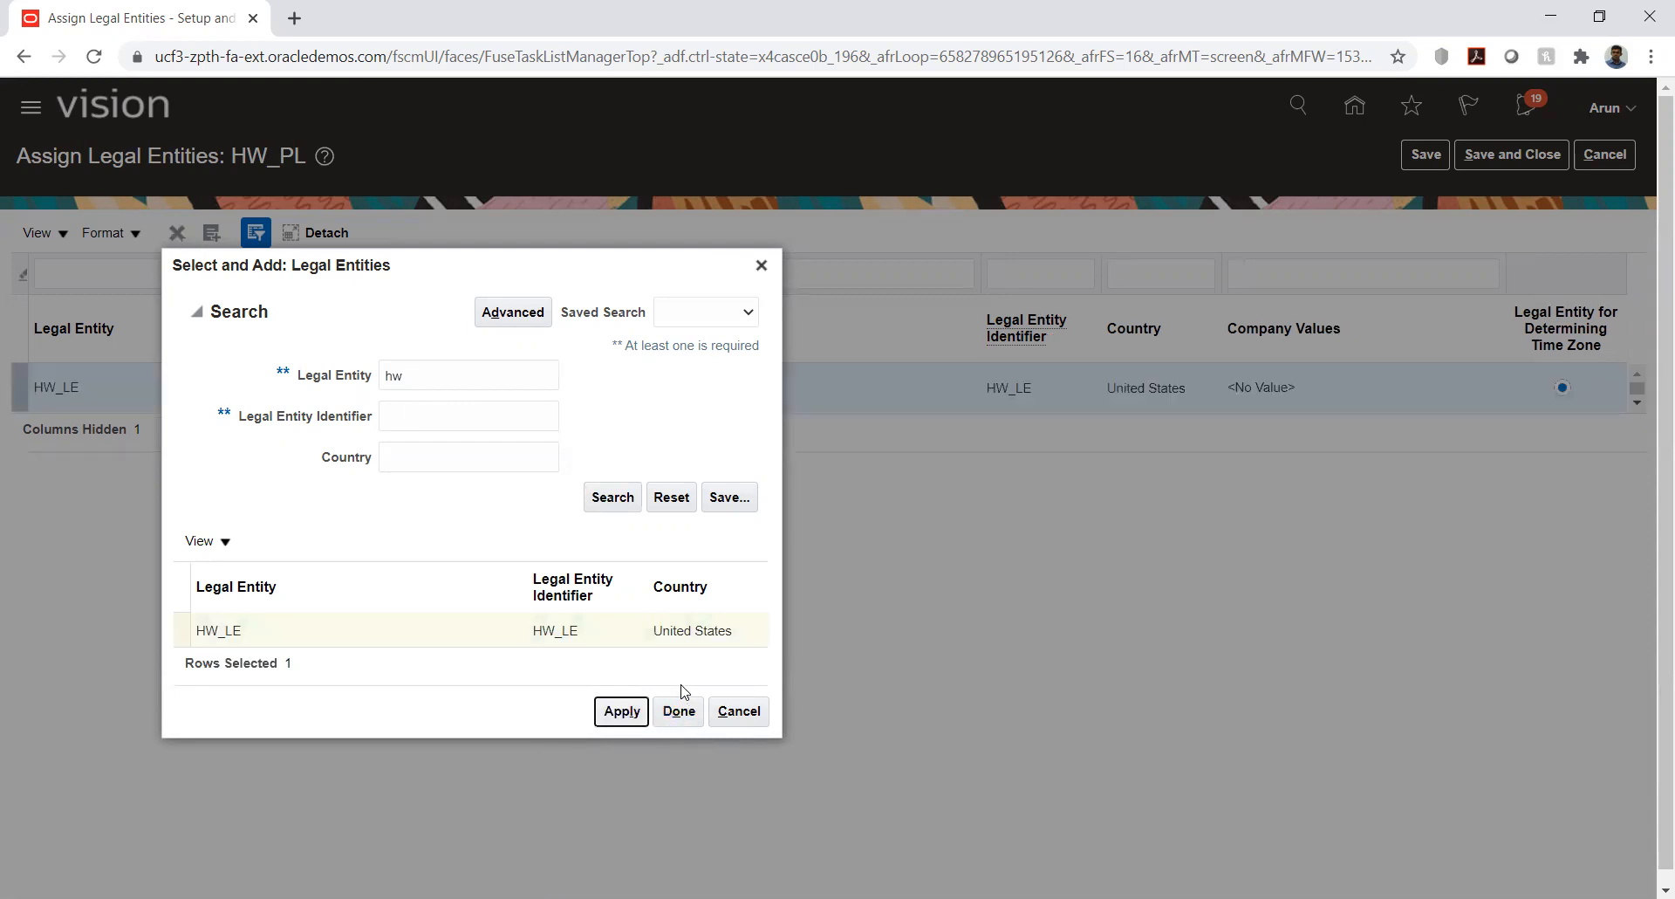
left_click(678, 710)
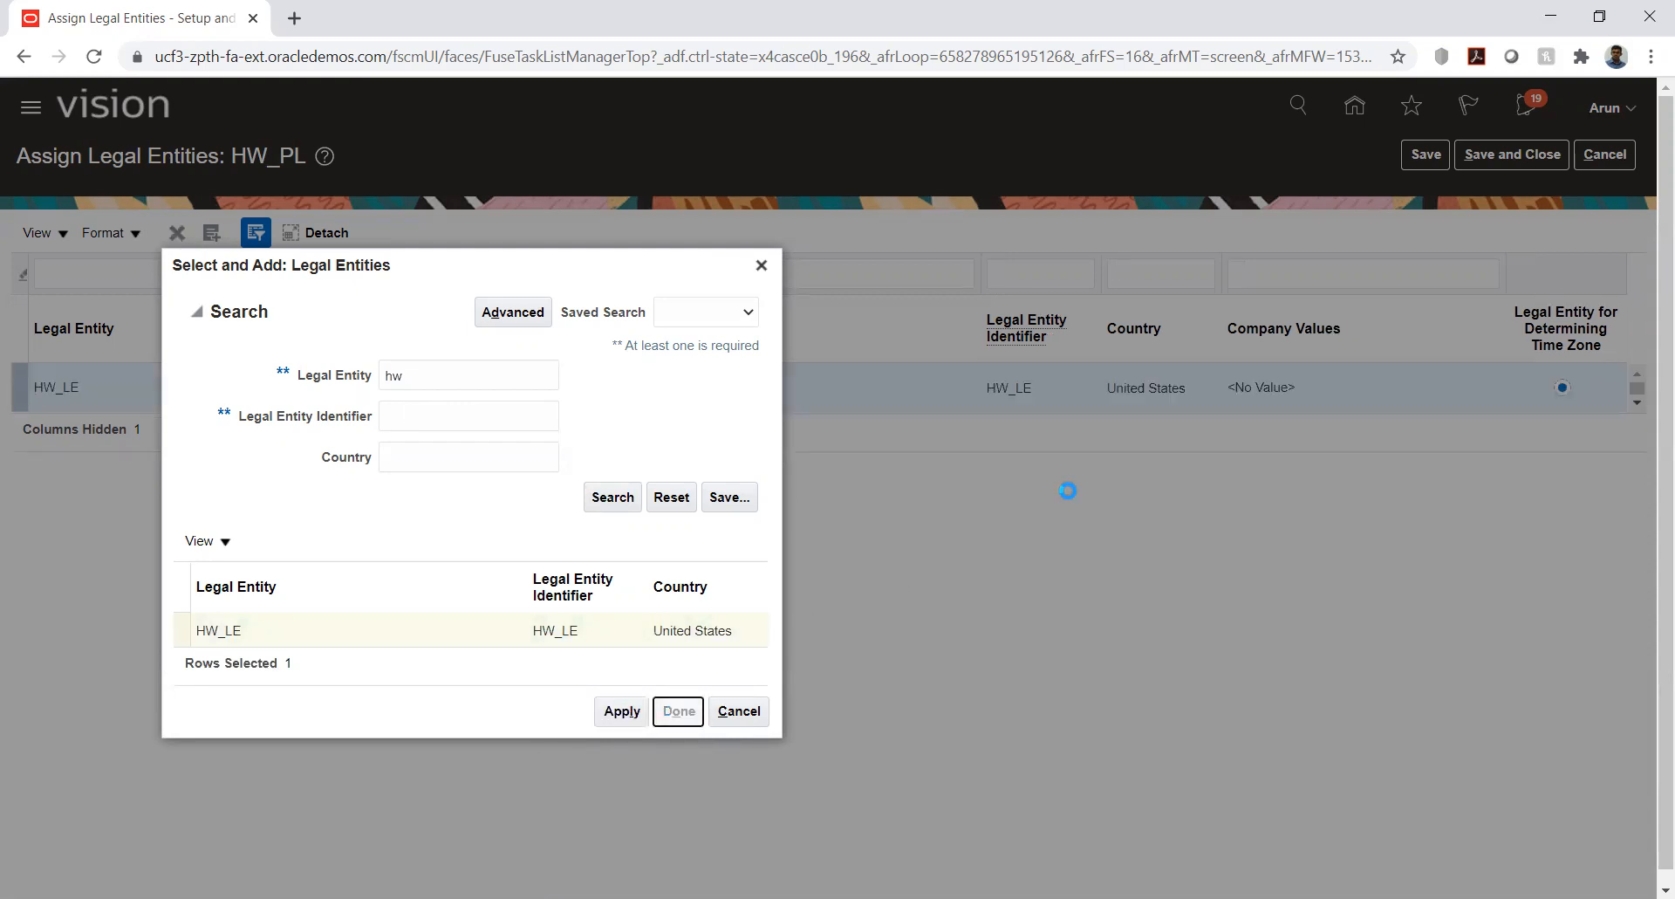
left_click(1515, 159)
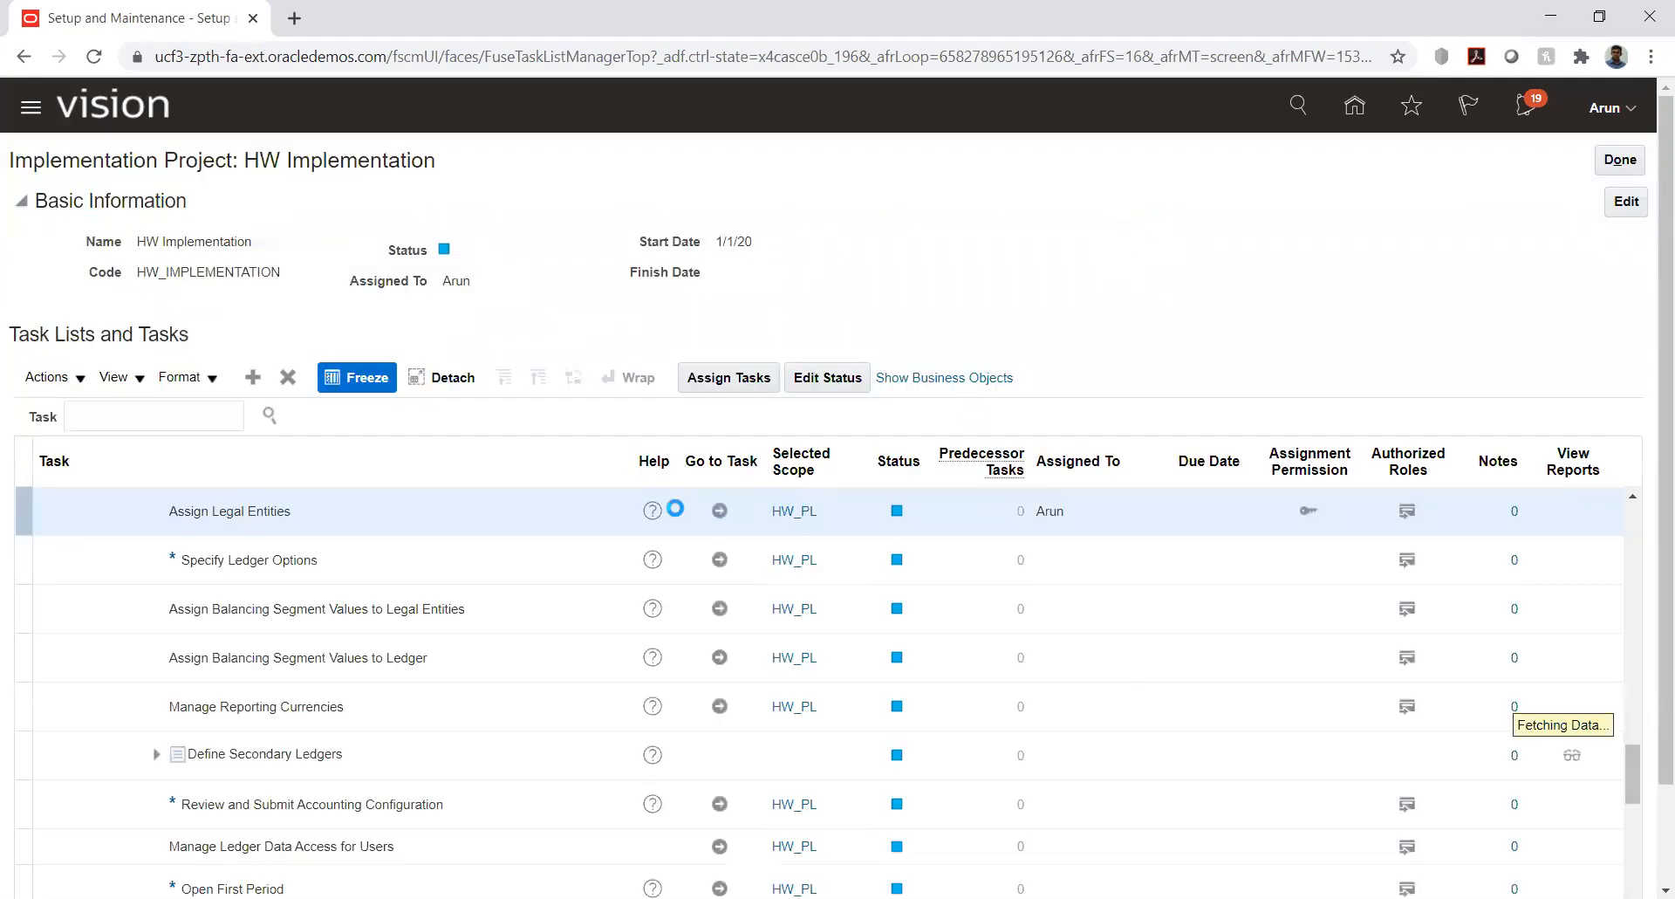
Open the Specify Ledger Options task for HW_PL and set the journal language to American English.
left_click(718, 561)
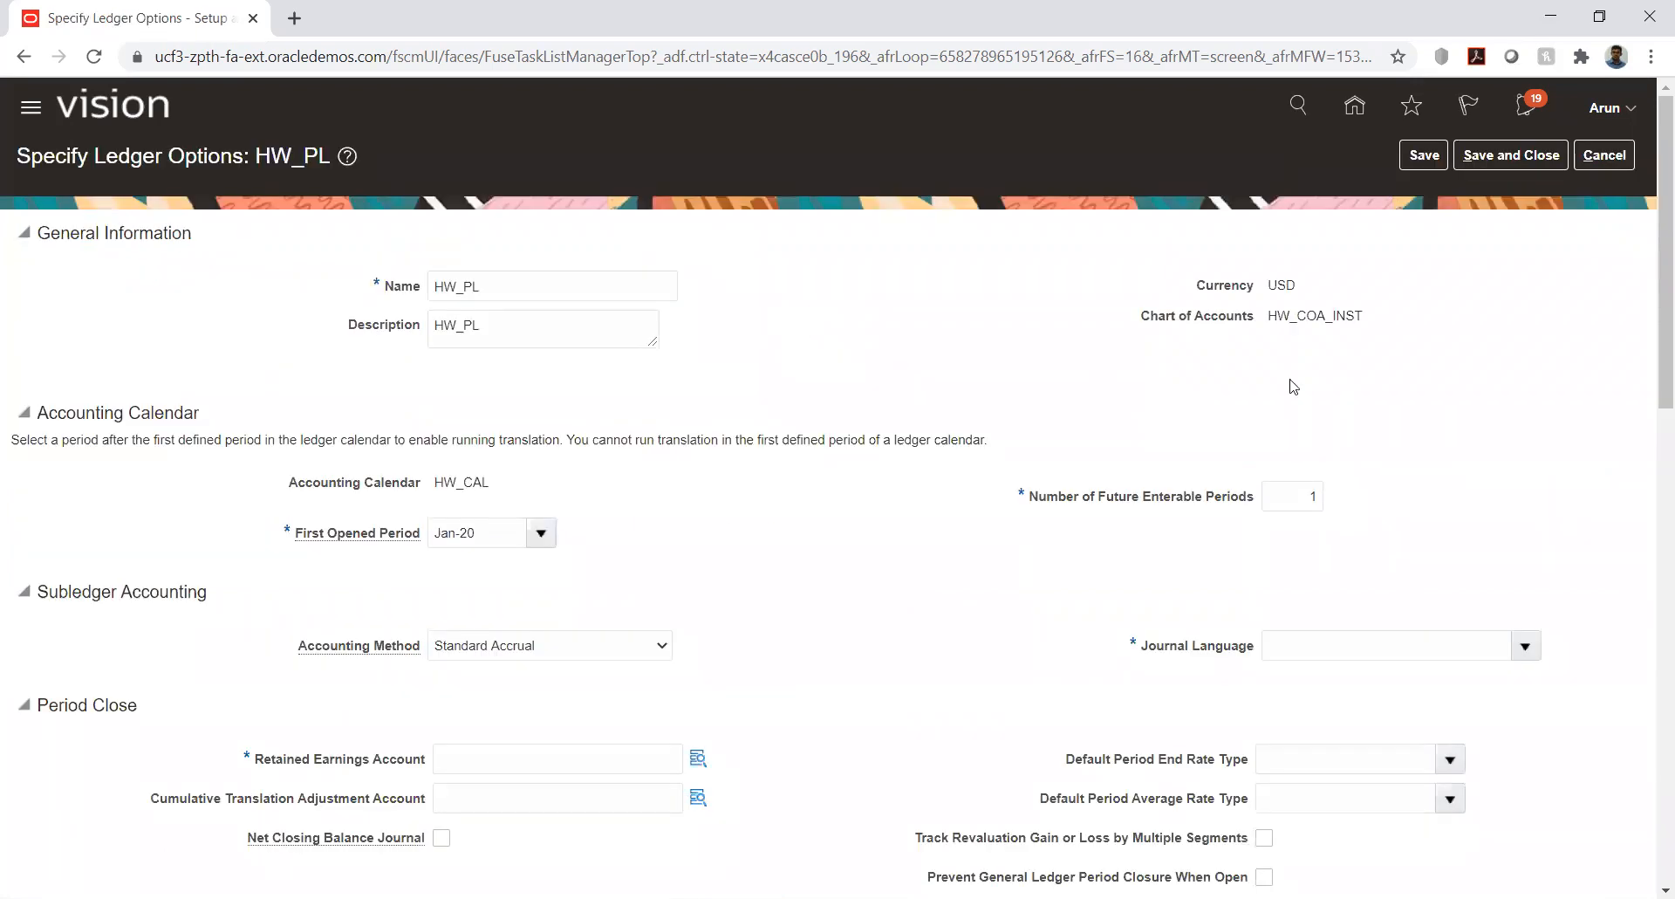
scroll(1649, 305, "down", 1)
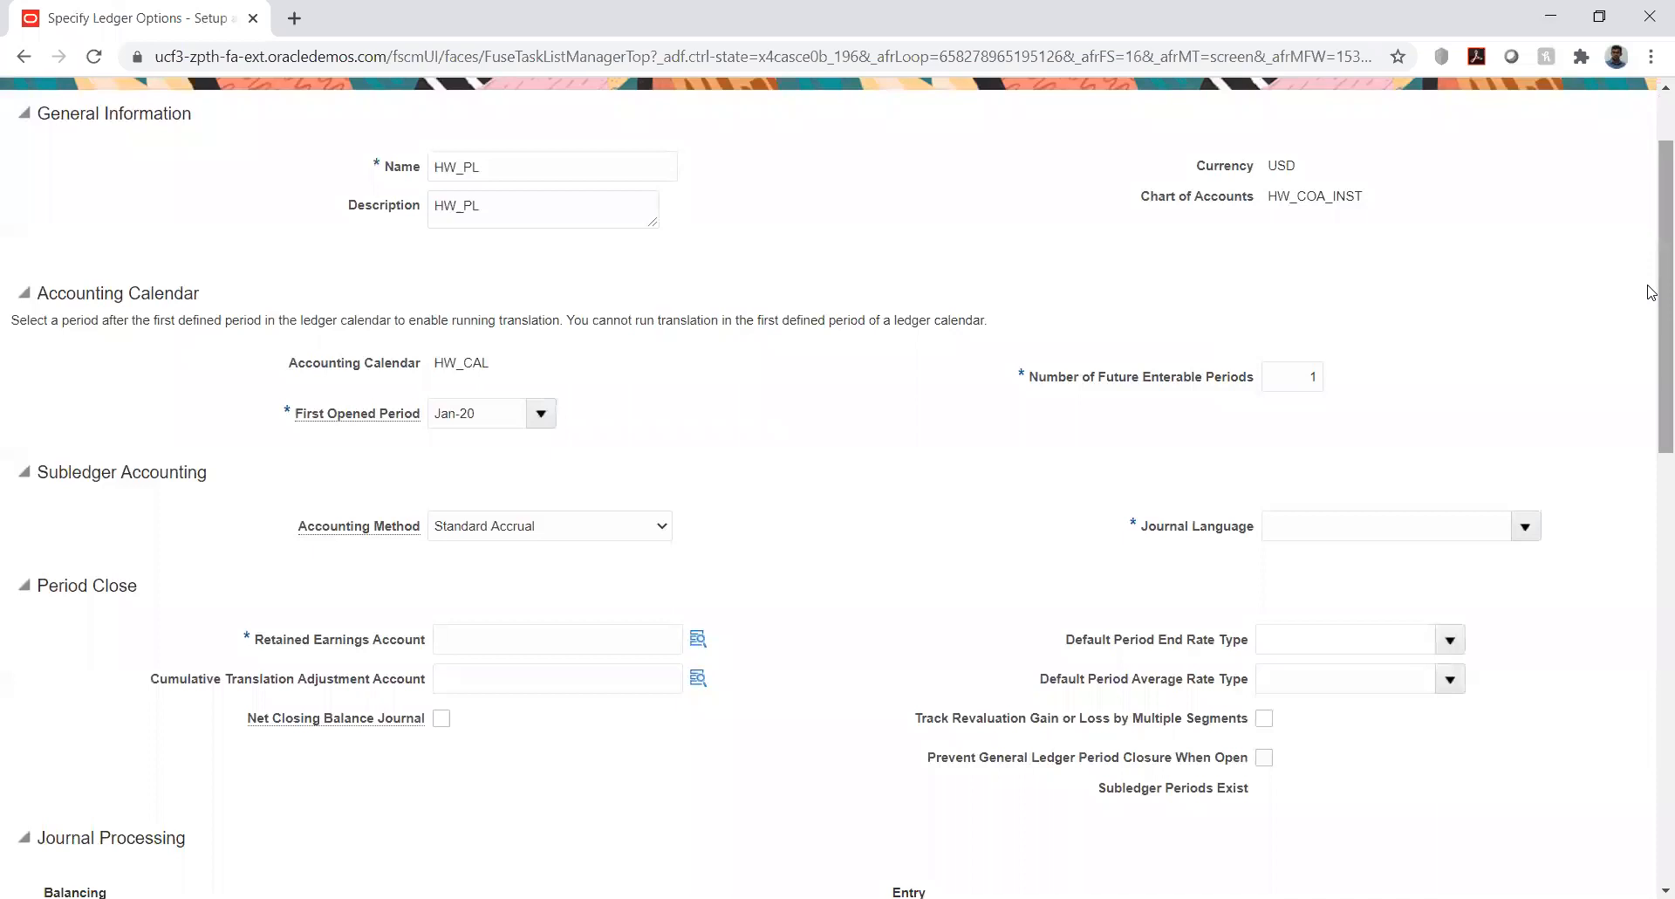
scroll(1652, 292, "down", 2)
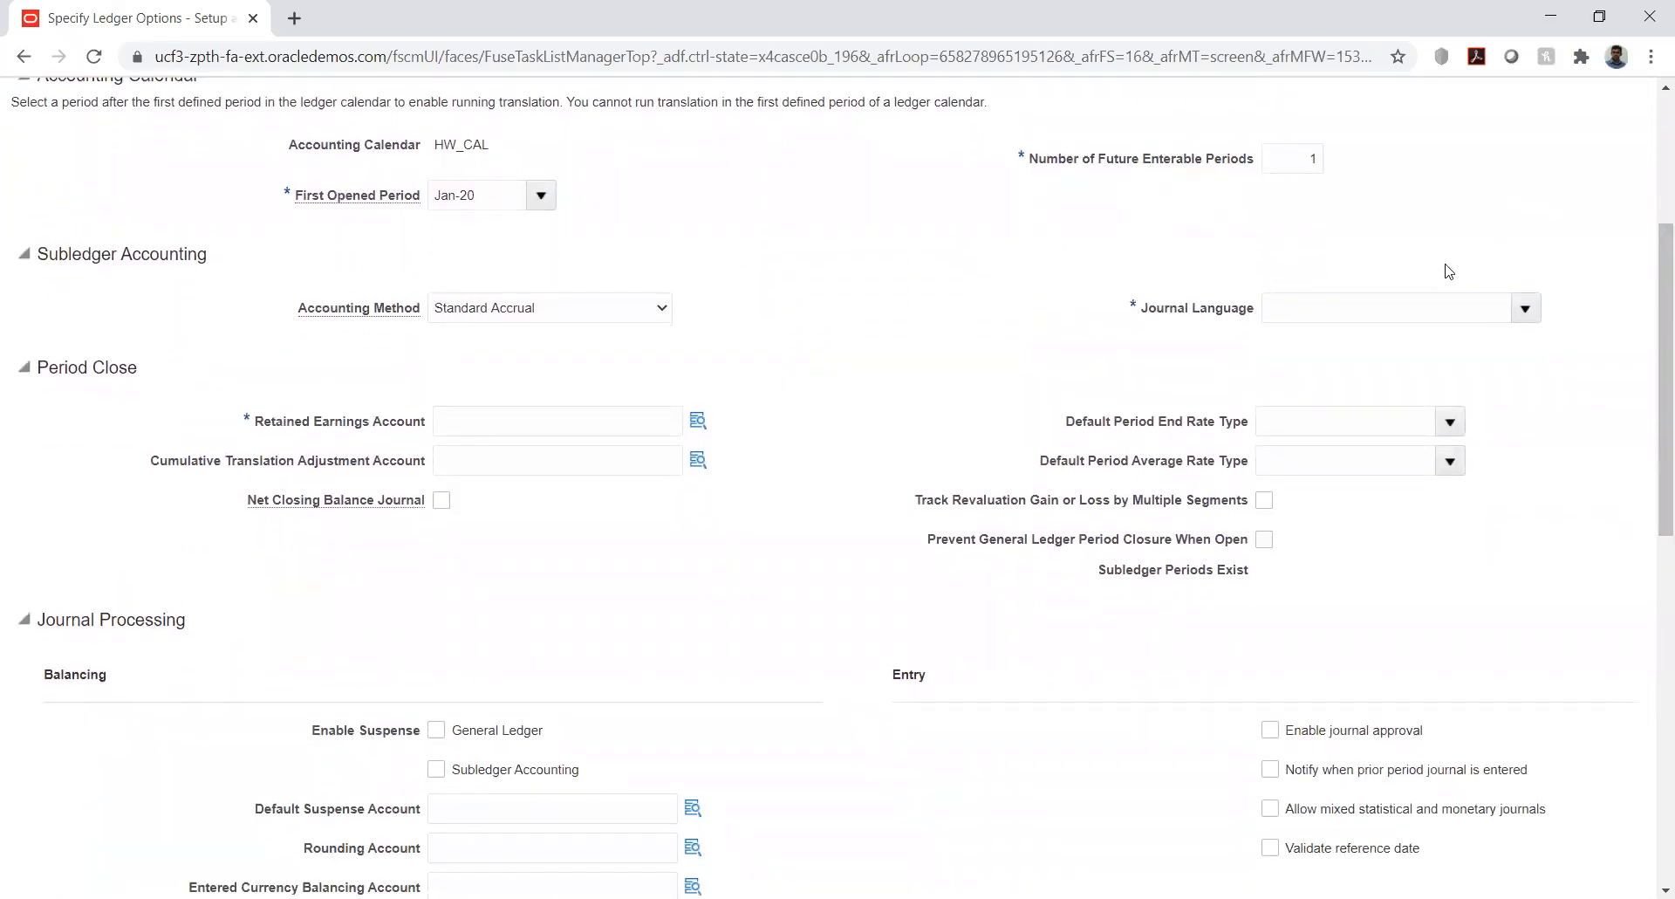
left_click(1523, 309)
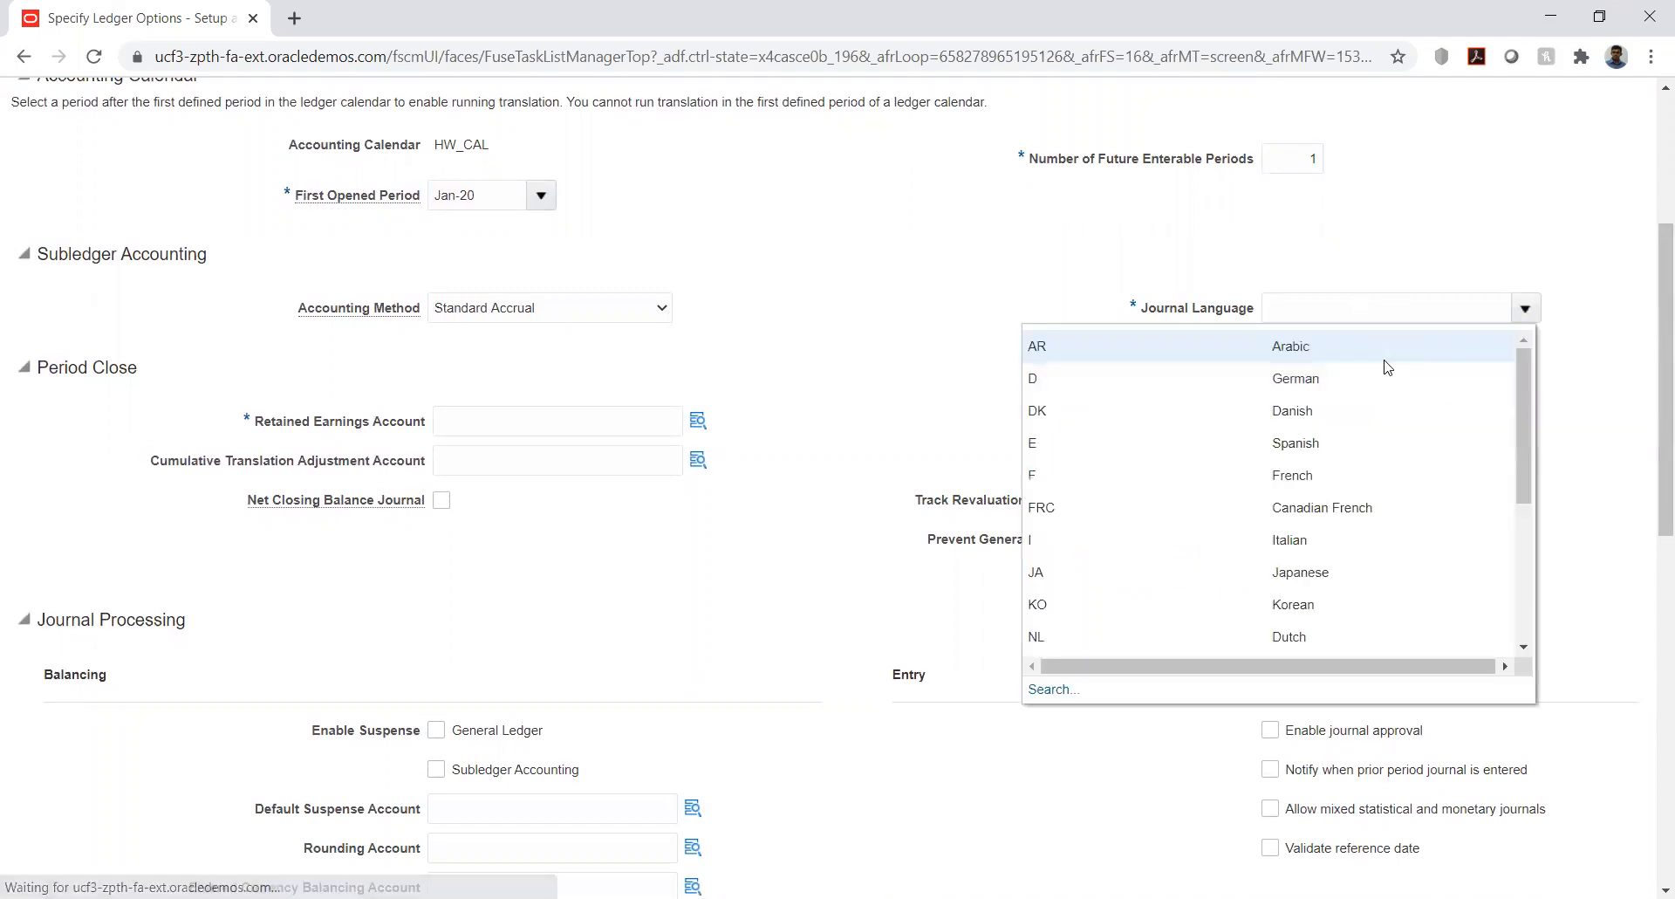
scroll(1519, 523, "down", 2)
scroll(1518, 528, "down", 3)
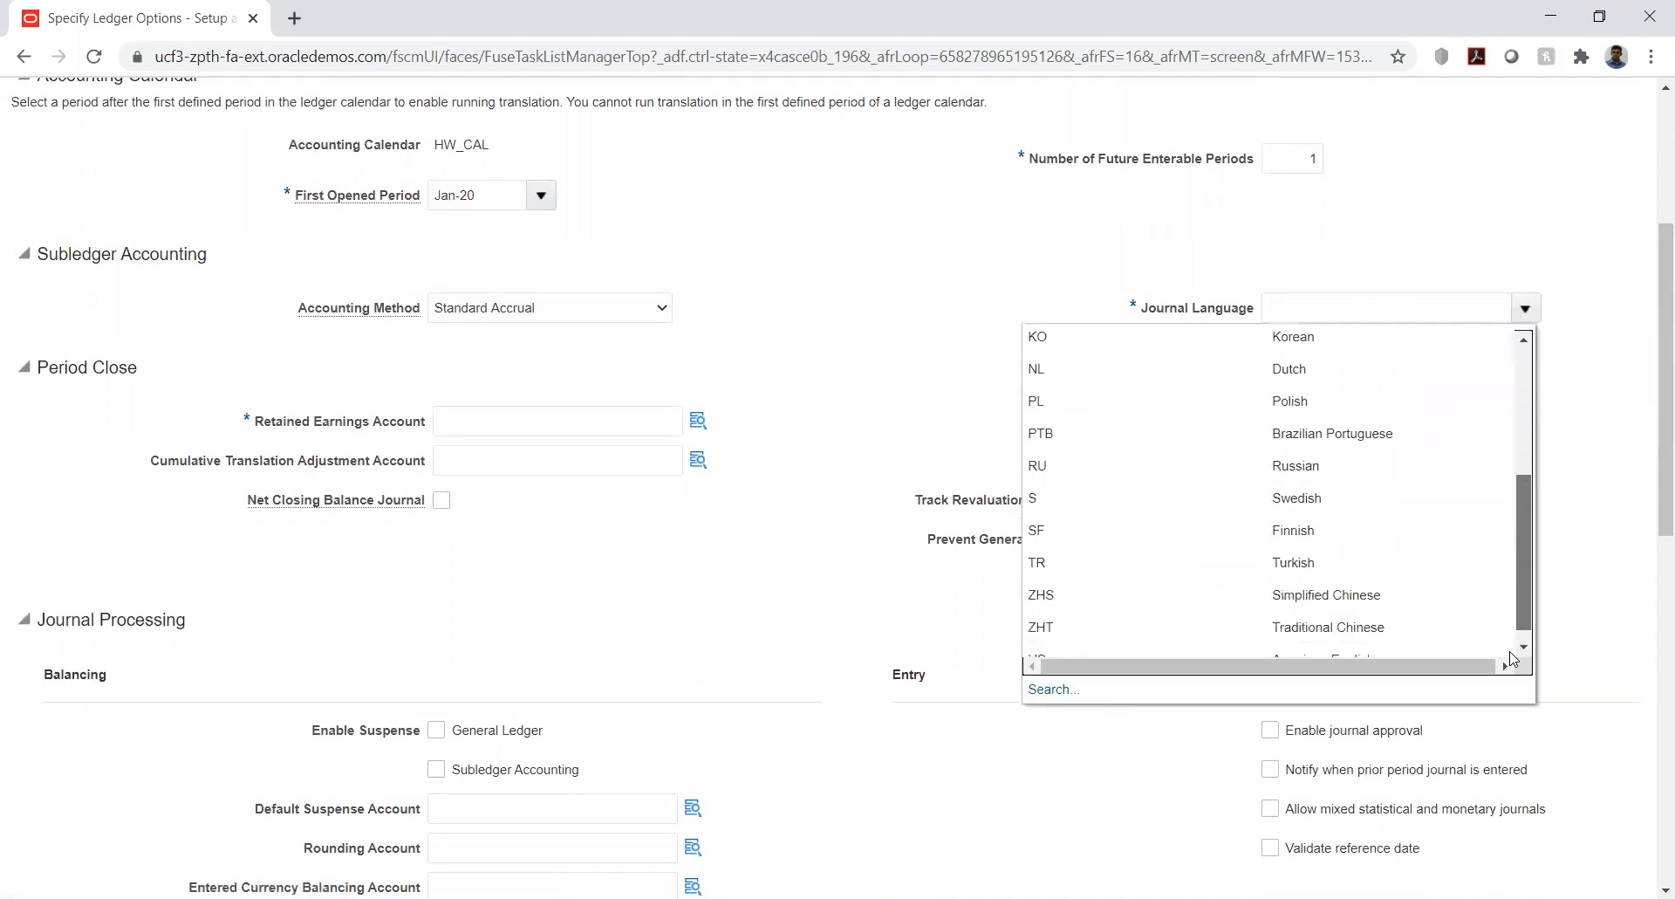
left_click(1396, 647)
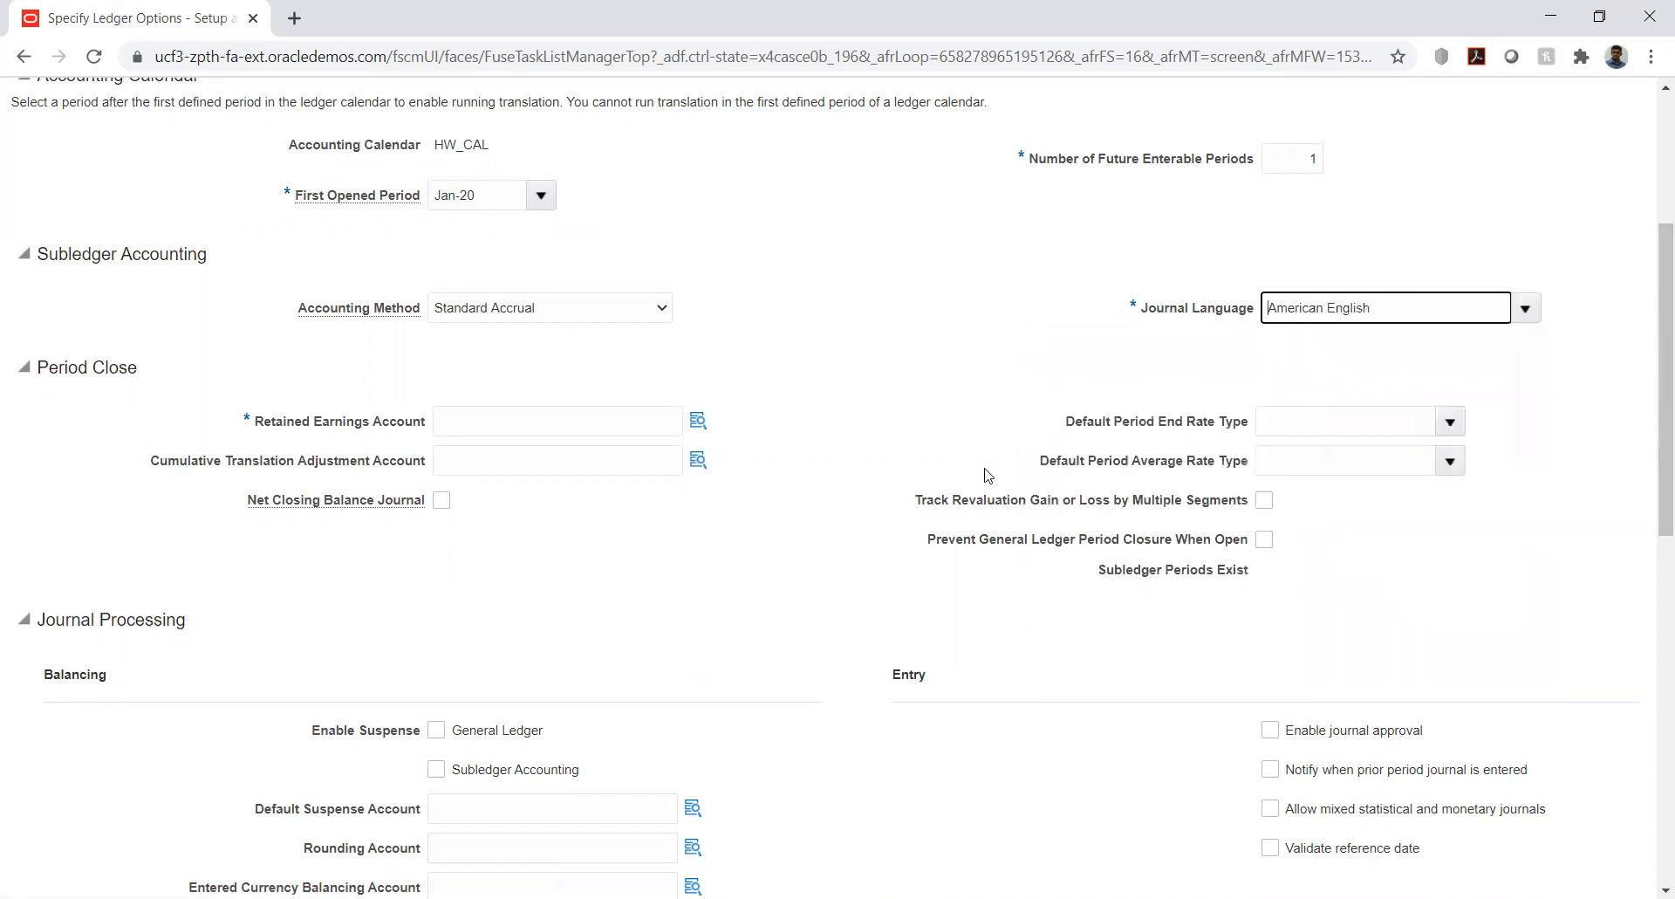
Set the retained earnings account to company 1000, department 1000 and account 3000.
left_click(696, 423)
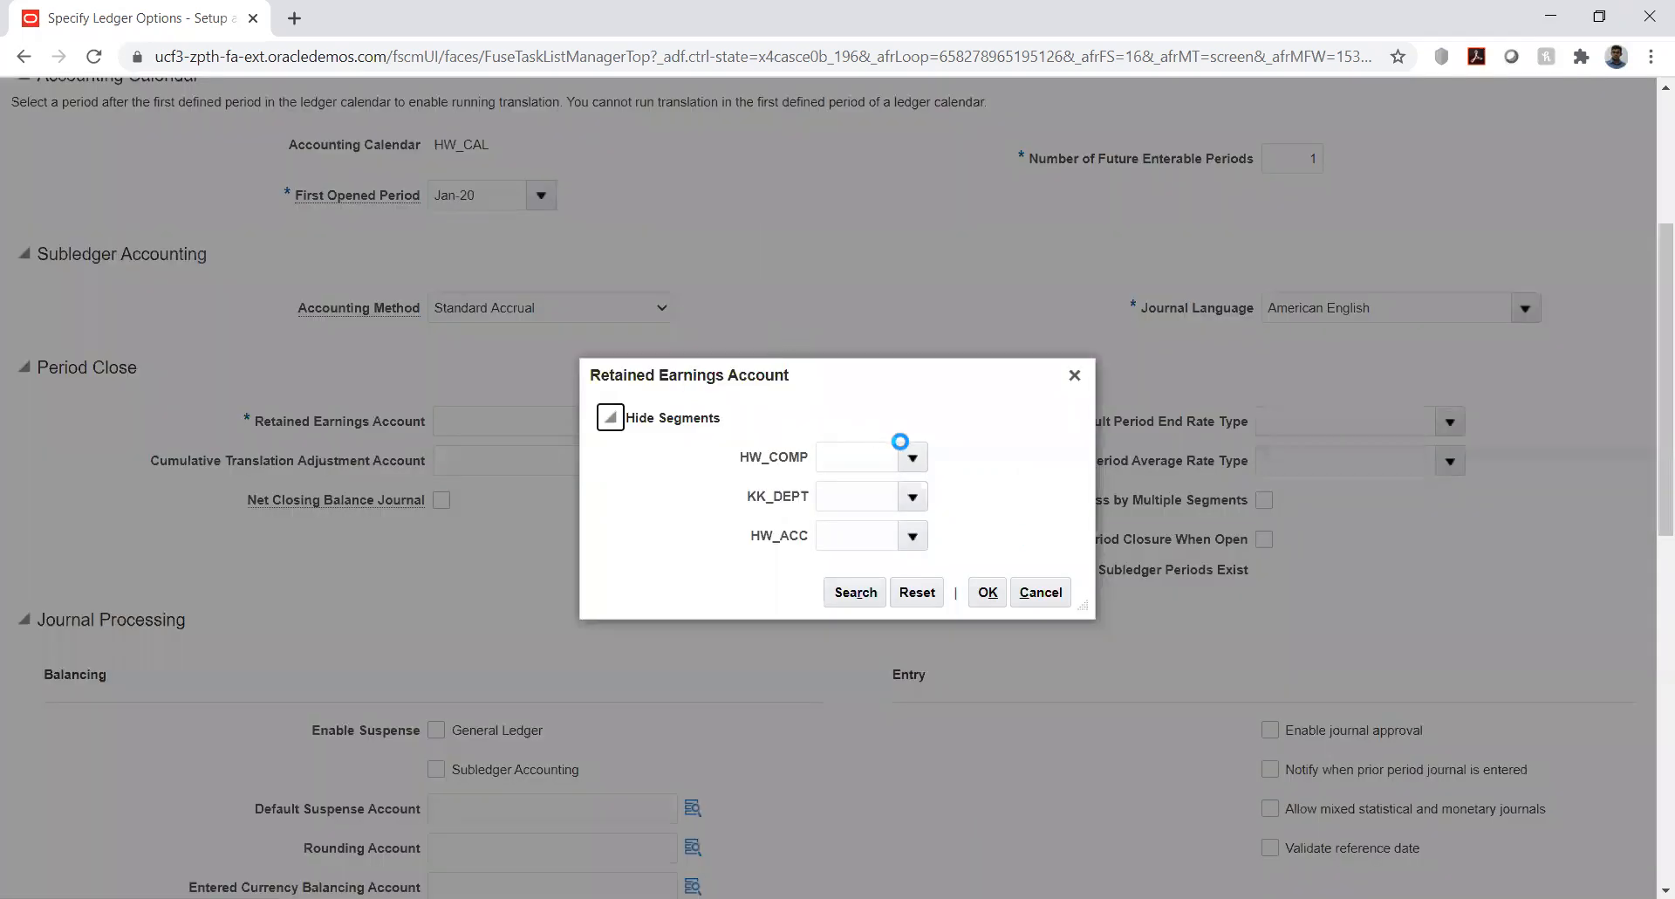
left_click(913, 458)
left_click(916, 496)
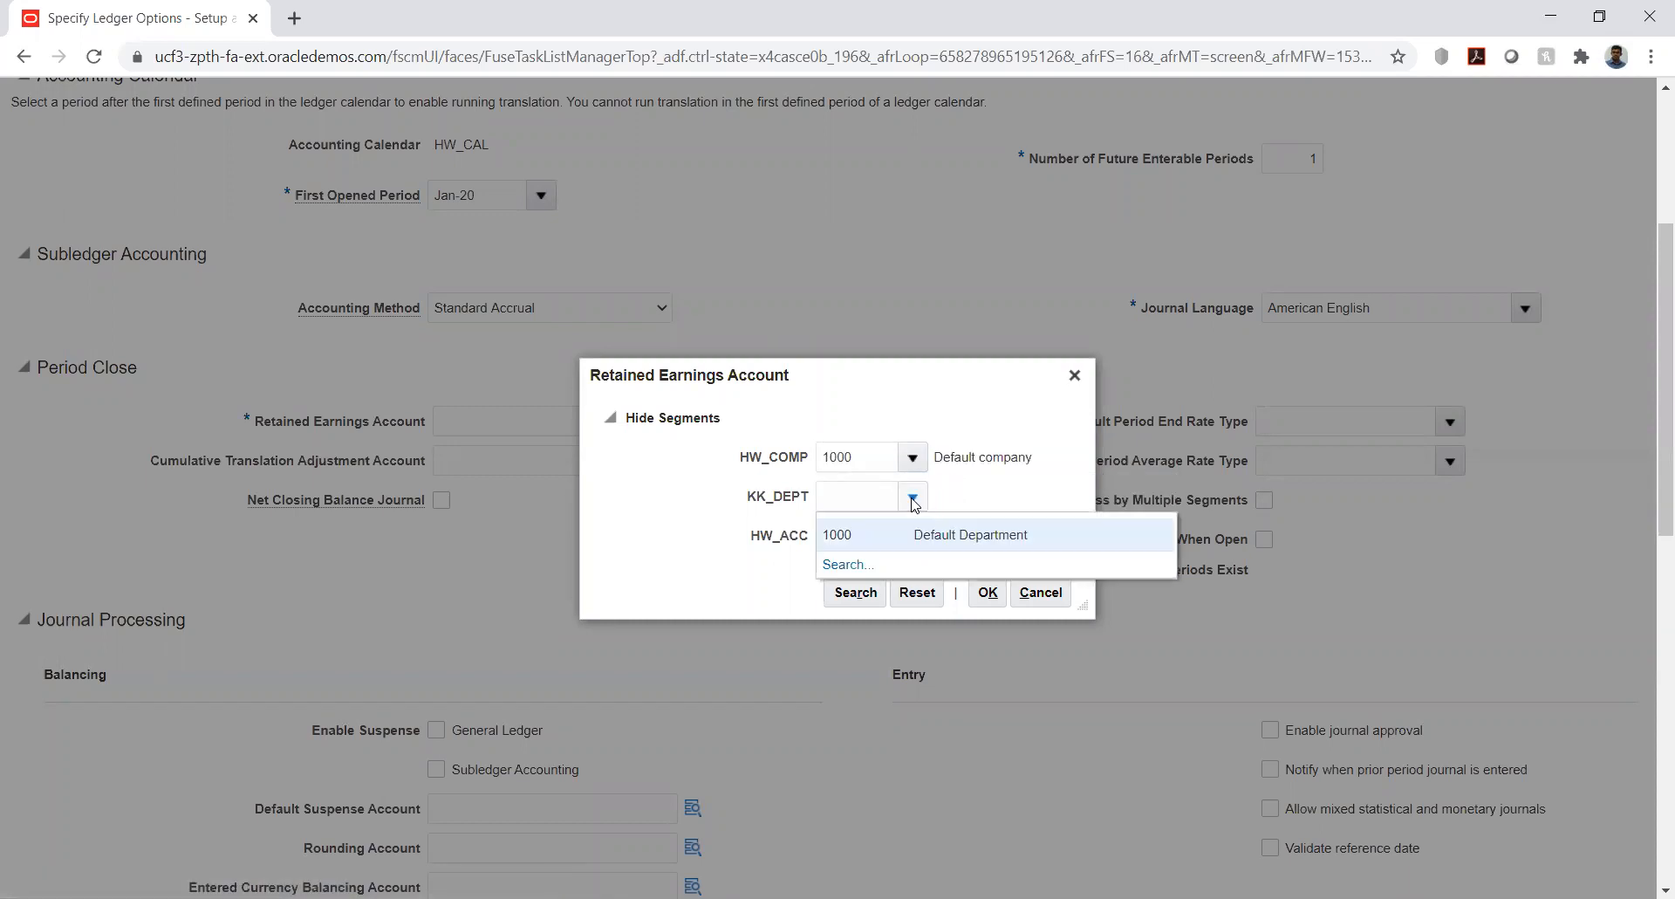
left_click(872, 535)
left_click(913, 537)
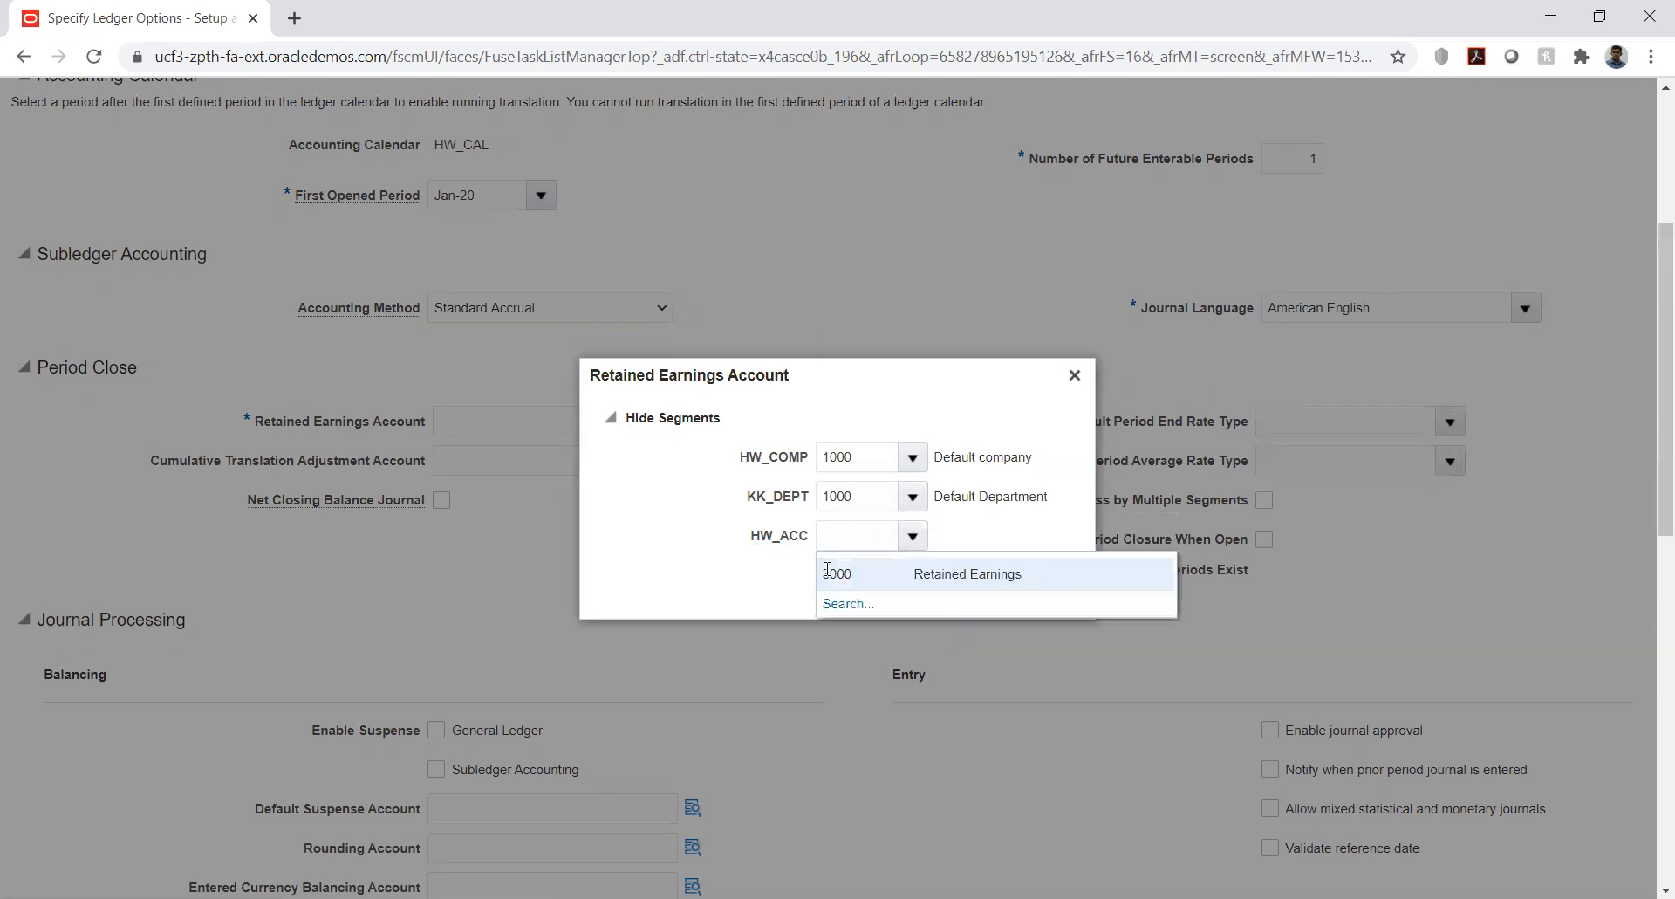
left_click(883, 572)
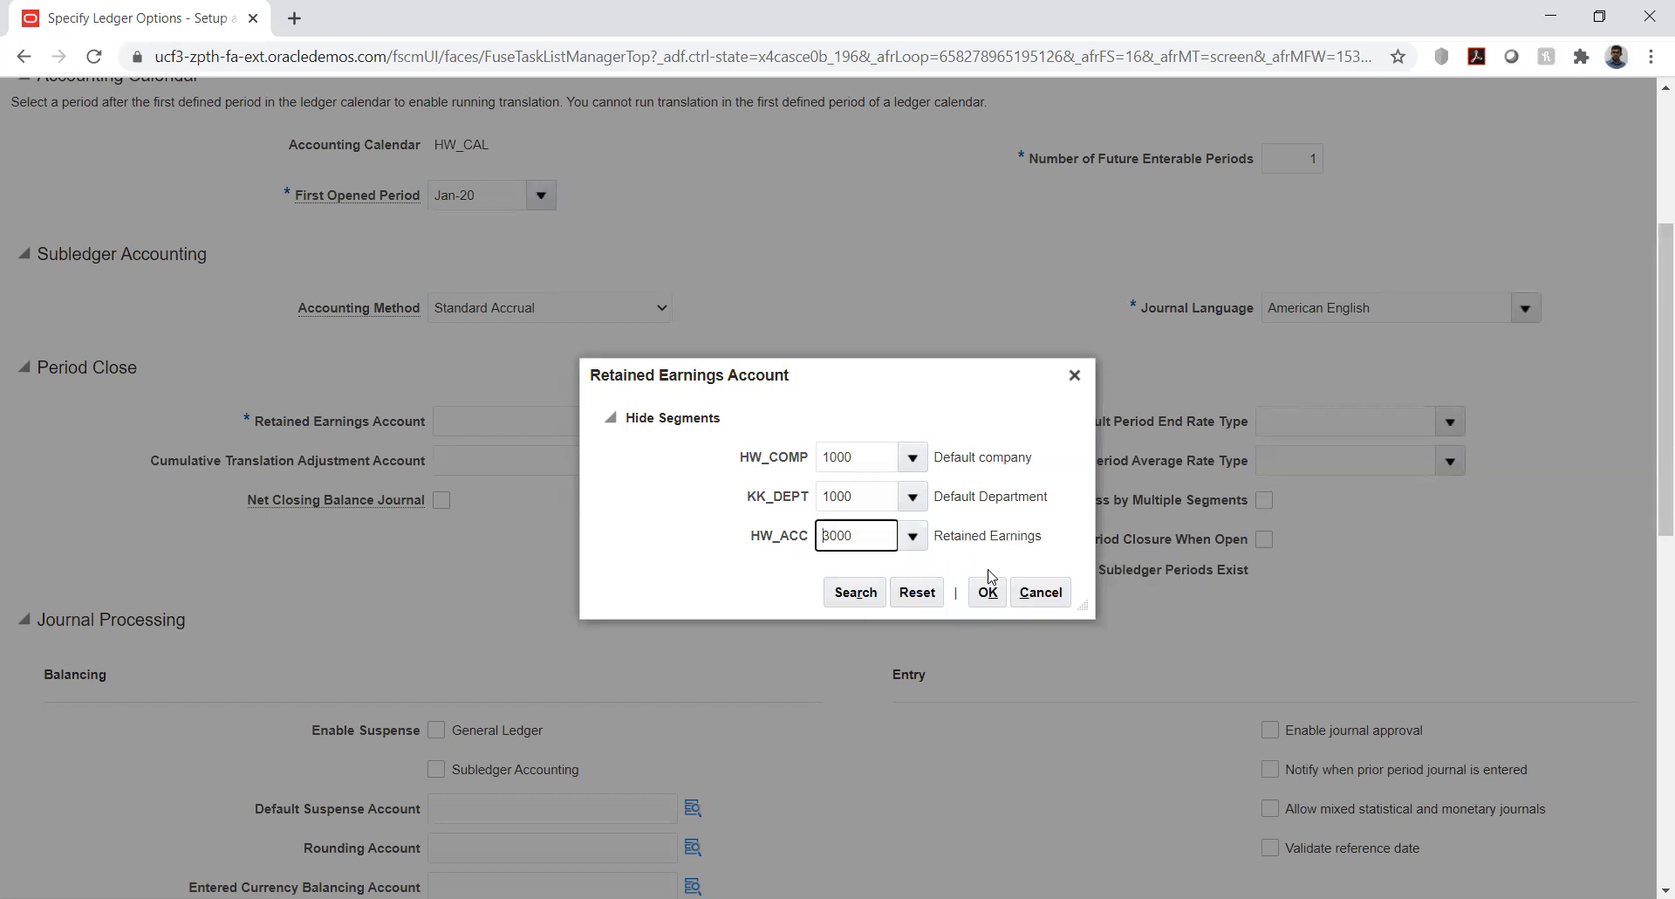
left_click(989, 596)
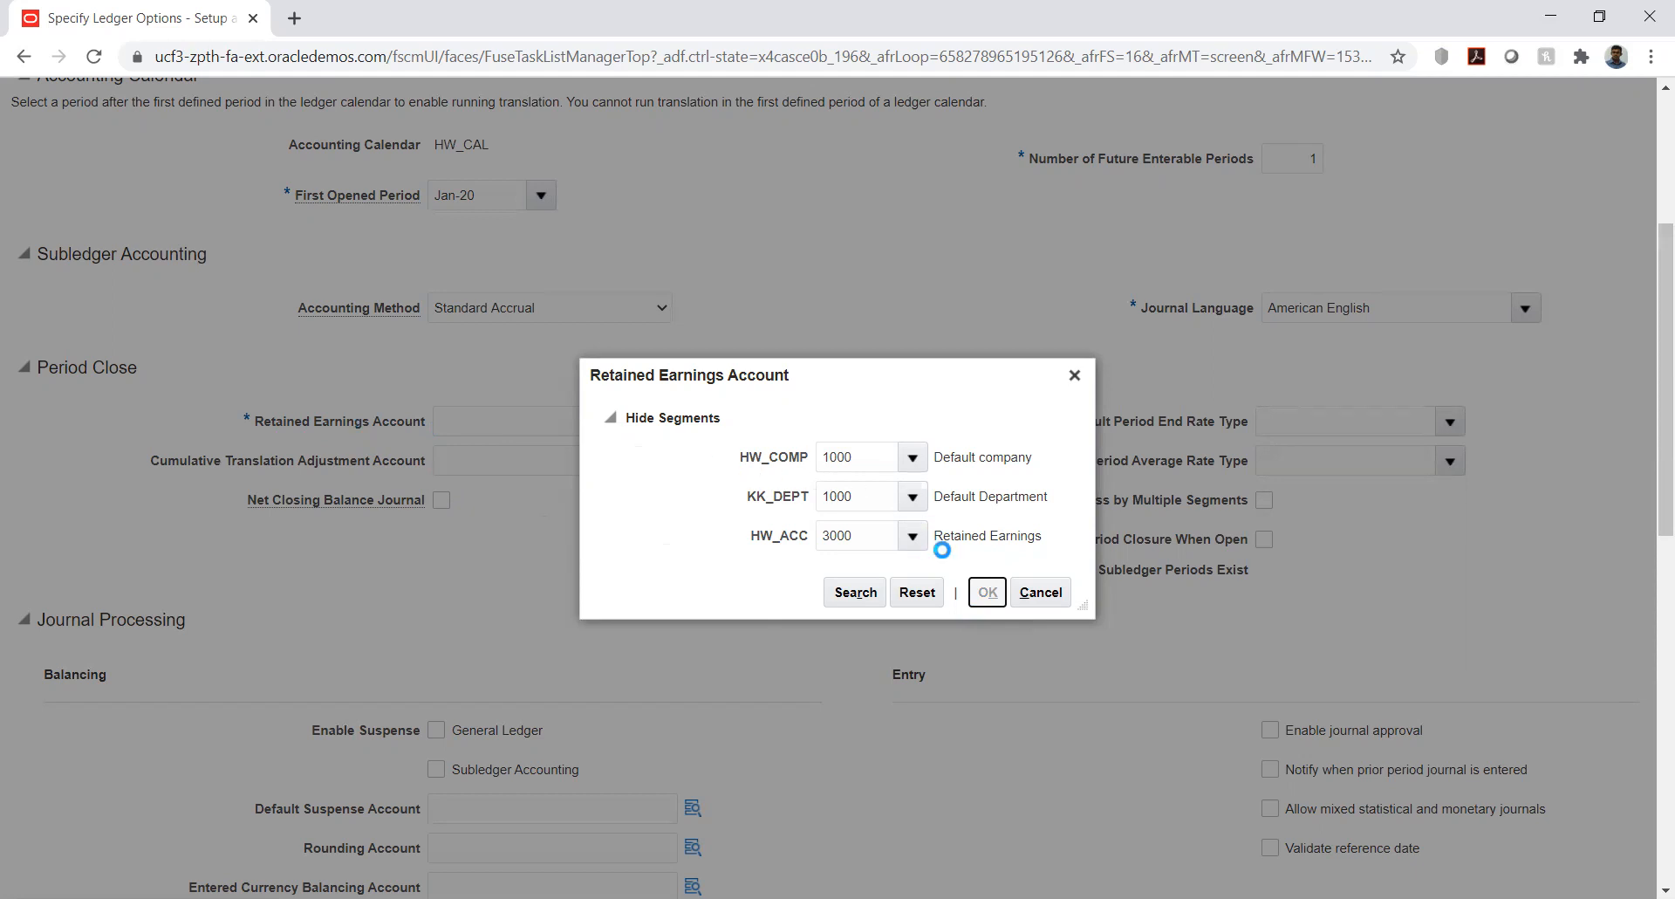
left_click(994, 591)
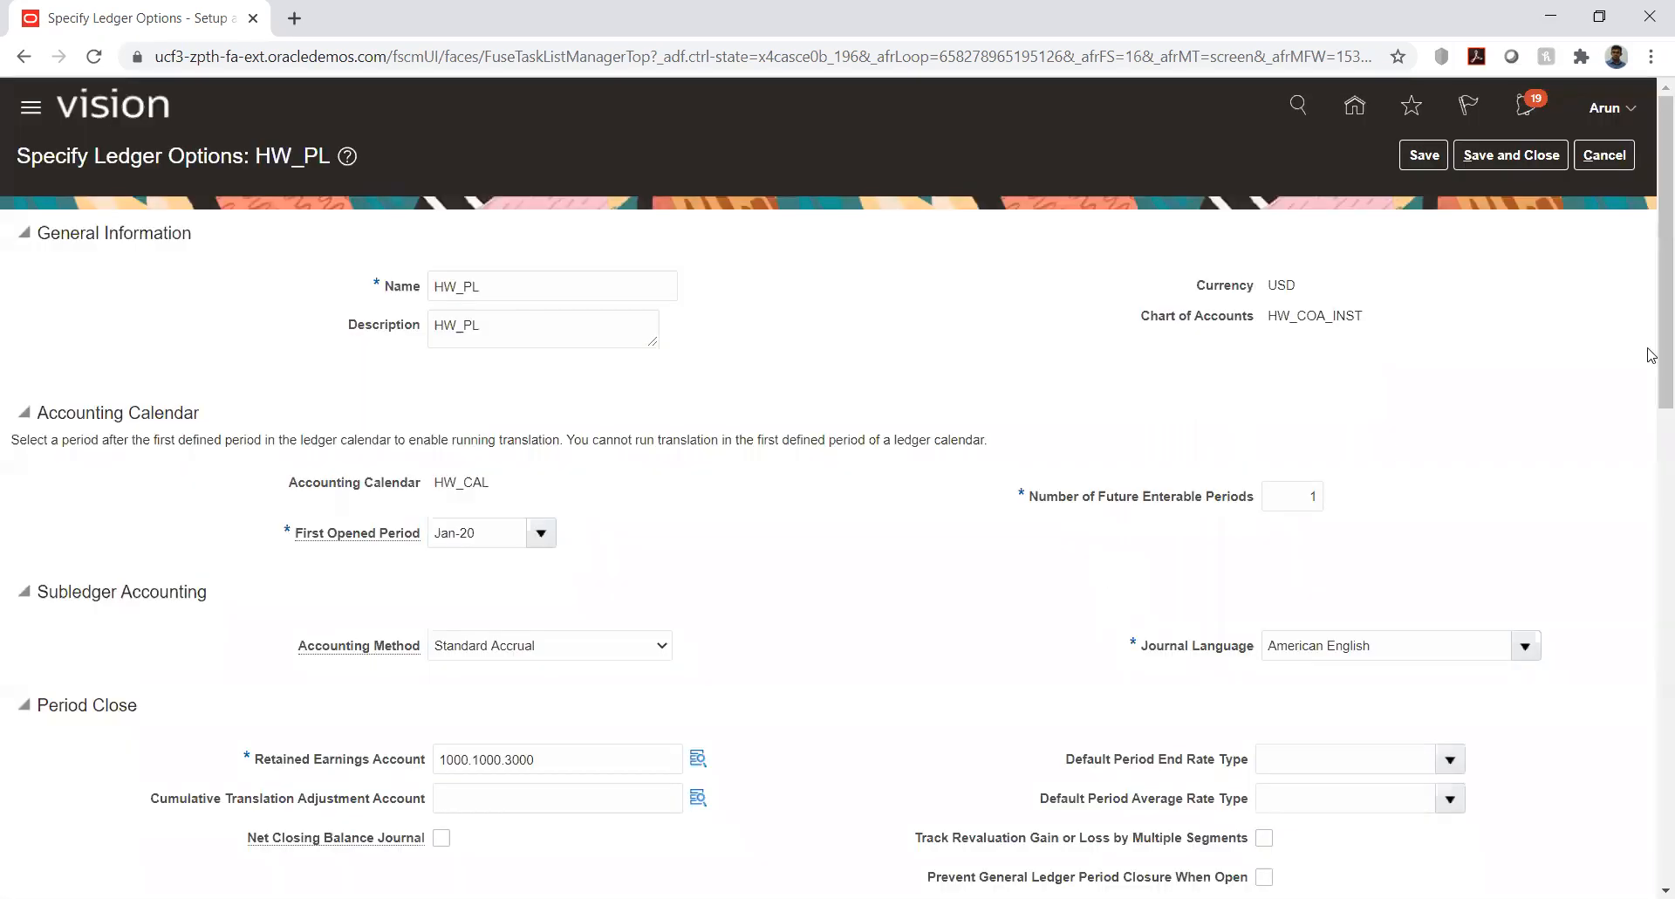
Set both the default period end rate type and the default period average rate type to Corporate.
left_click_drag(1661, 308, 1661, 485)
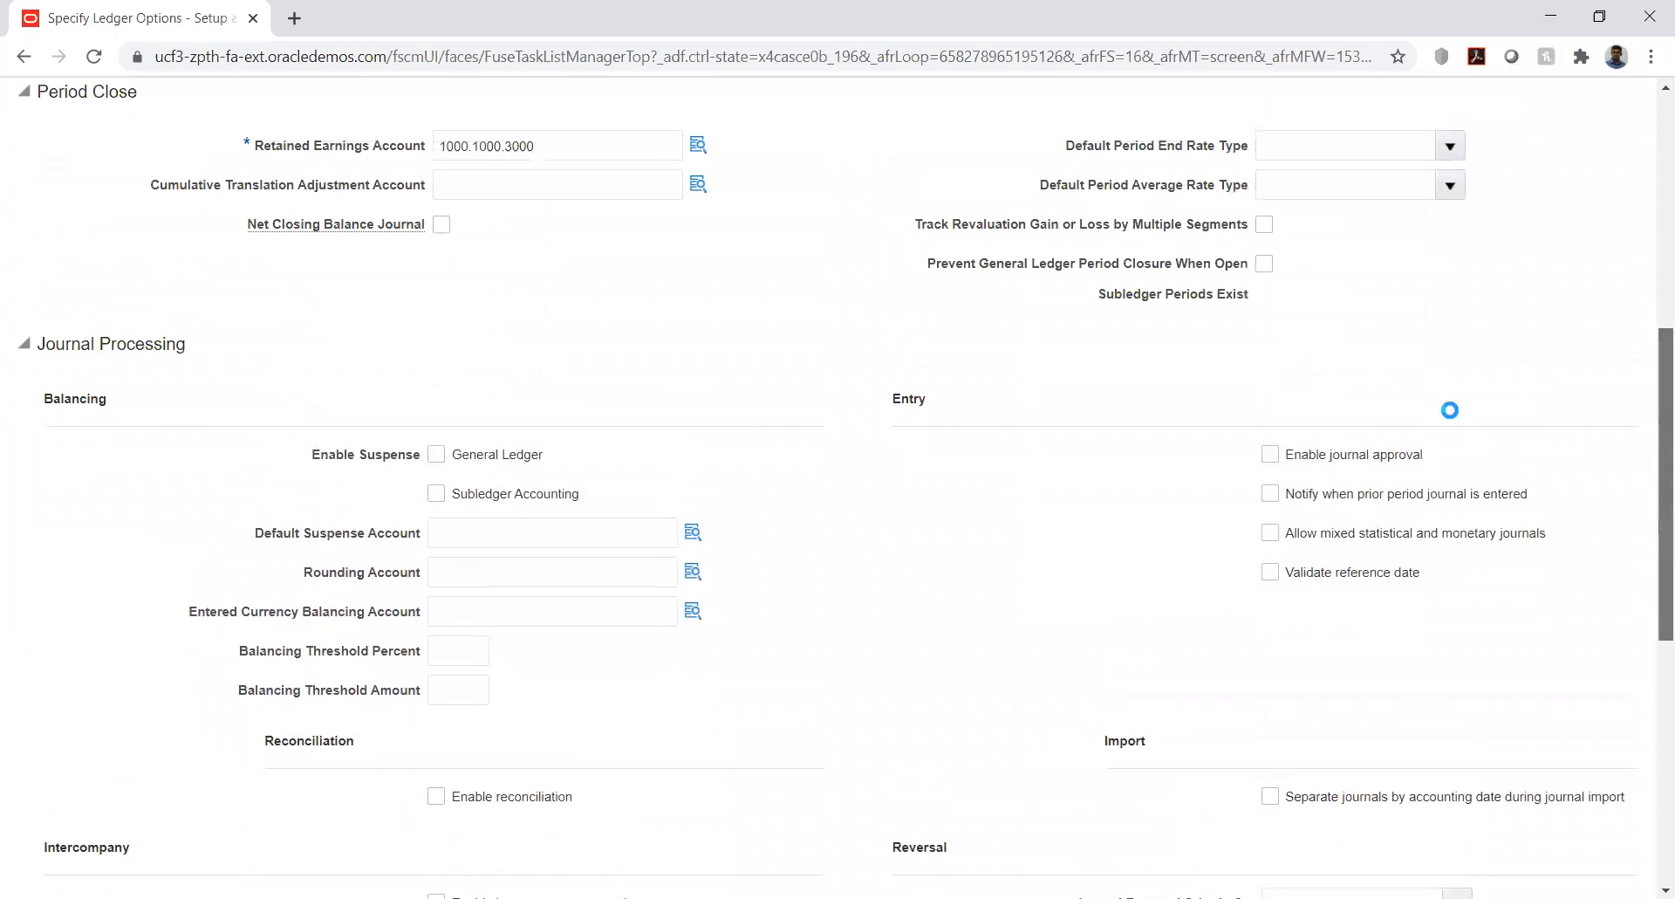
scroll(1449, 410, "up", 3)
left_click(1450, 410)
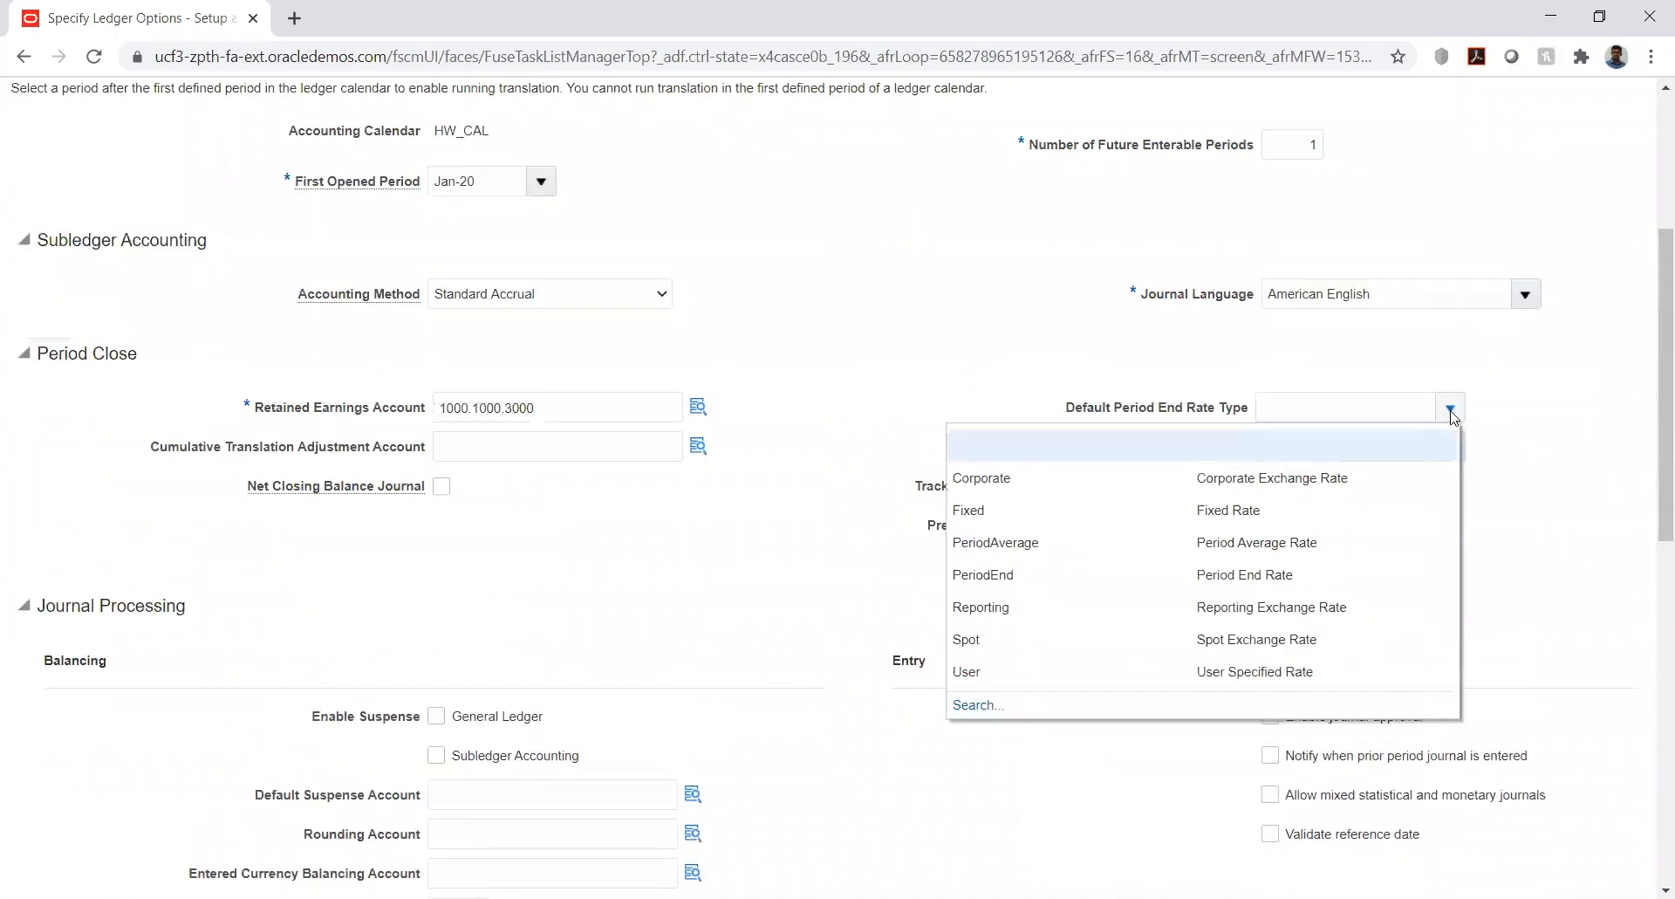
left_click(1172, 483)
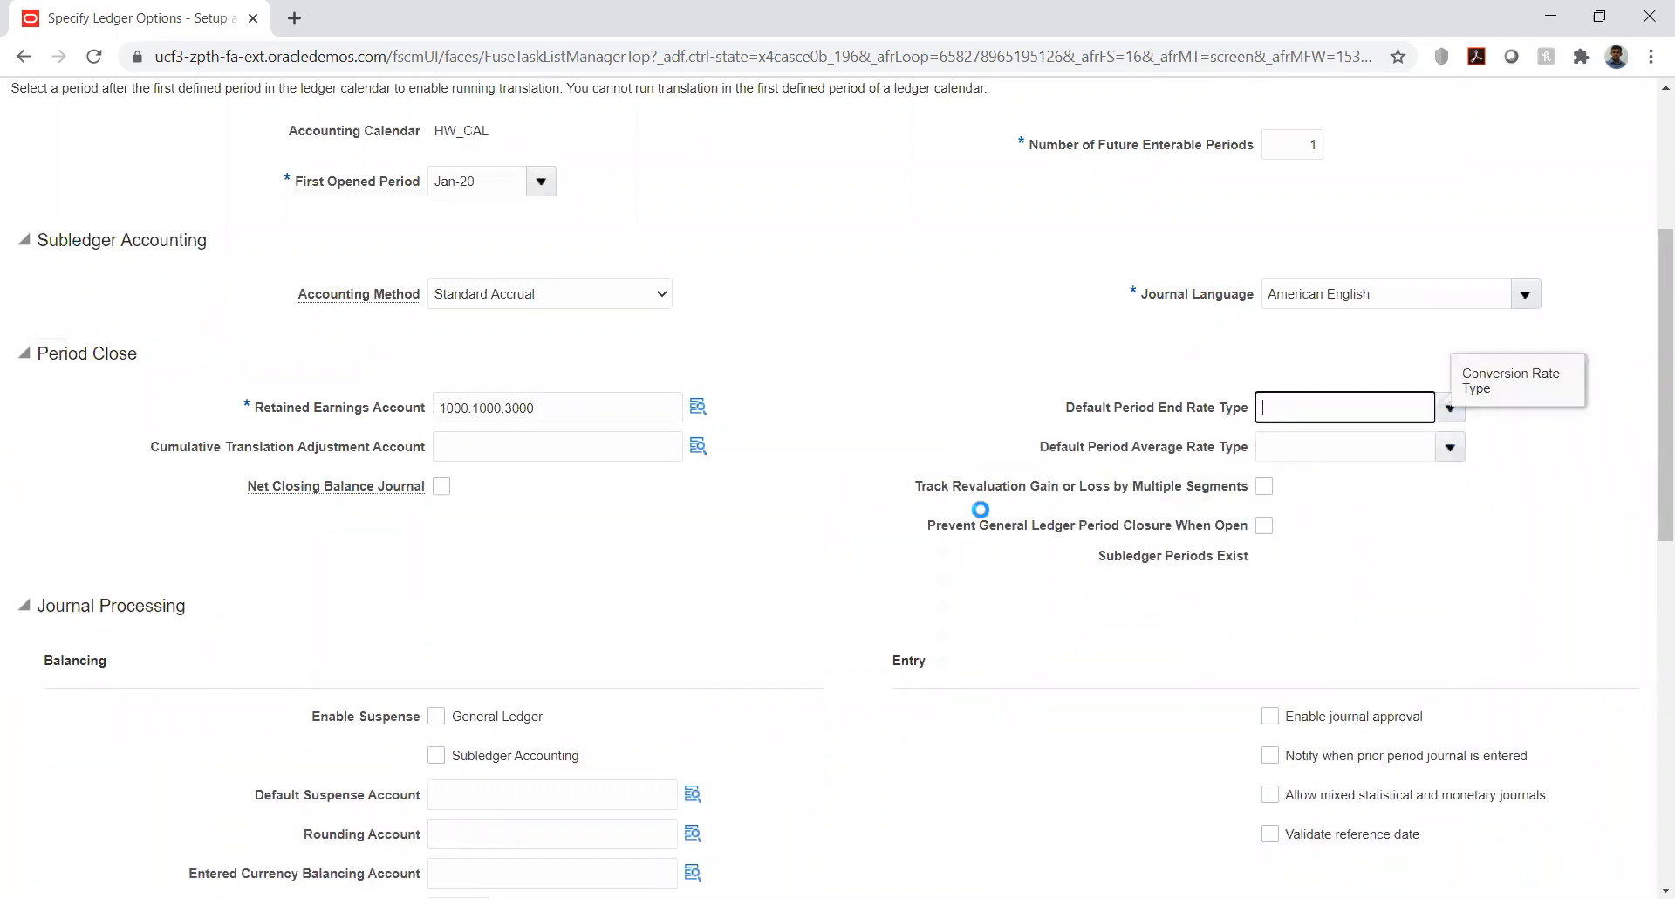
left_click(1457, 461)
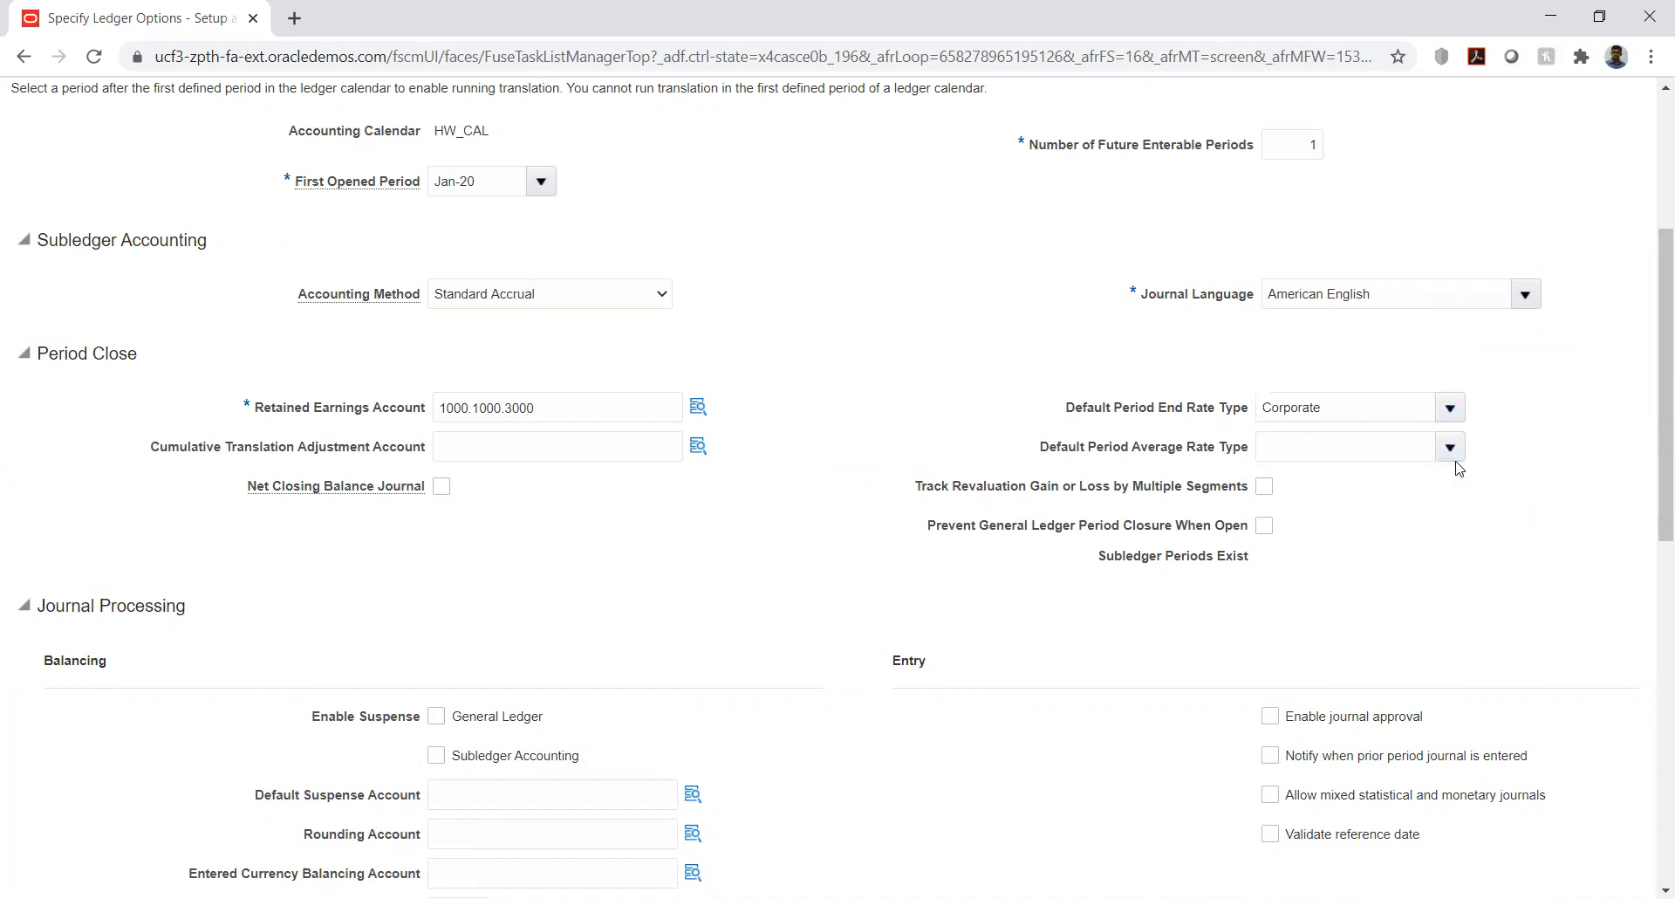
left_click(1450, 451)
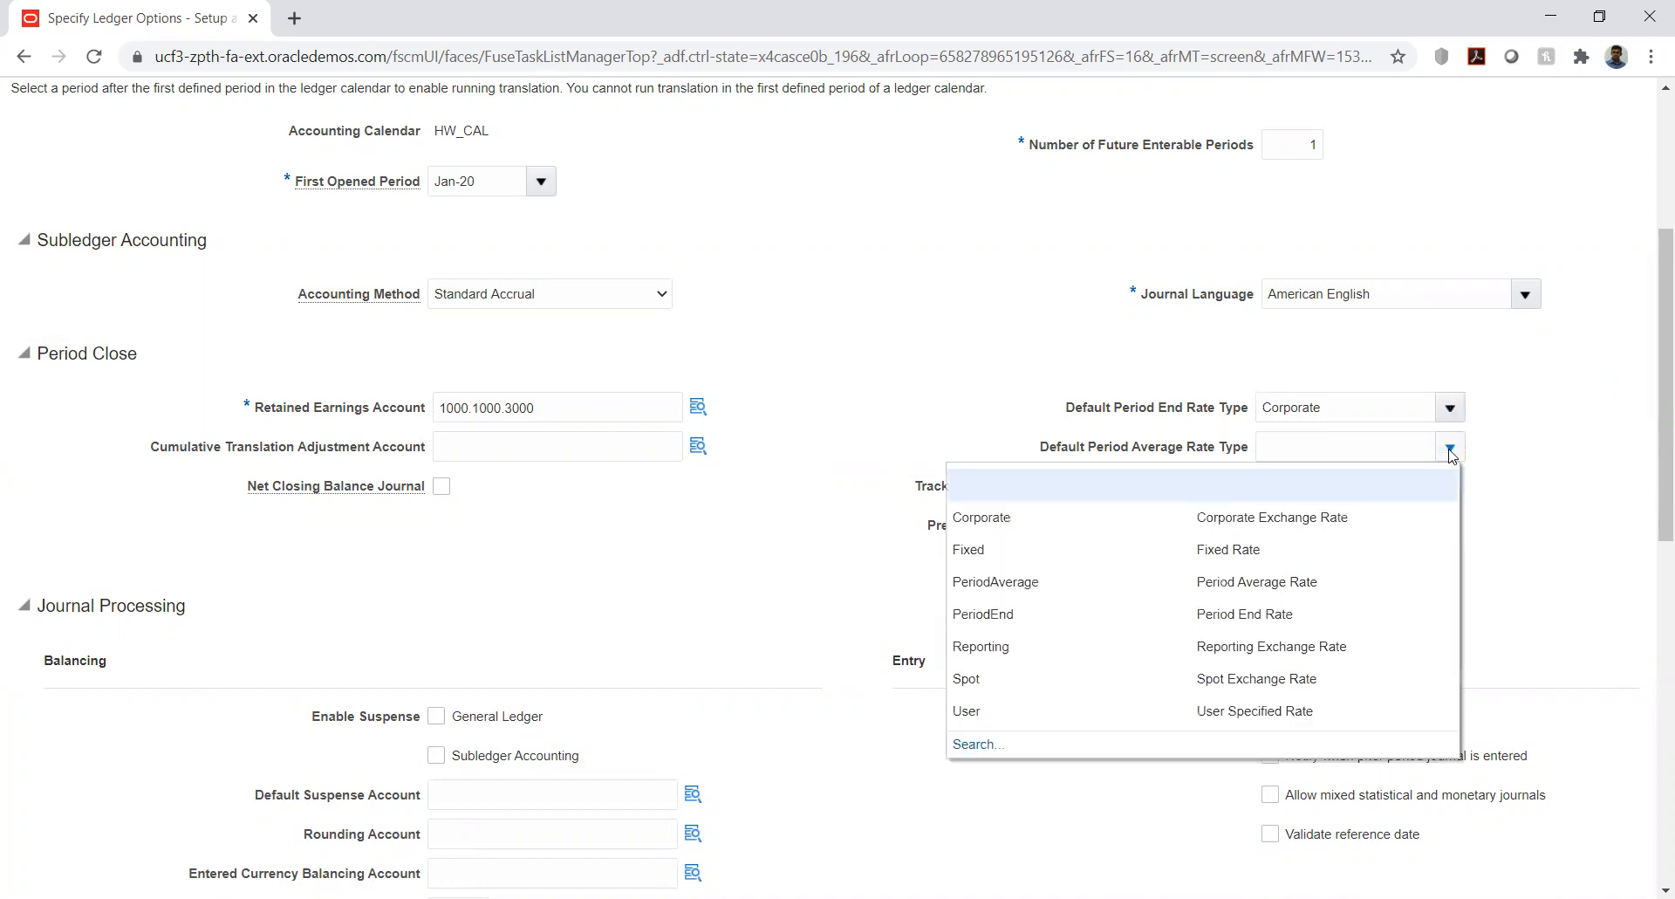
left_click(1047, 524)
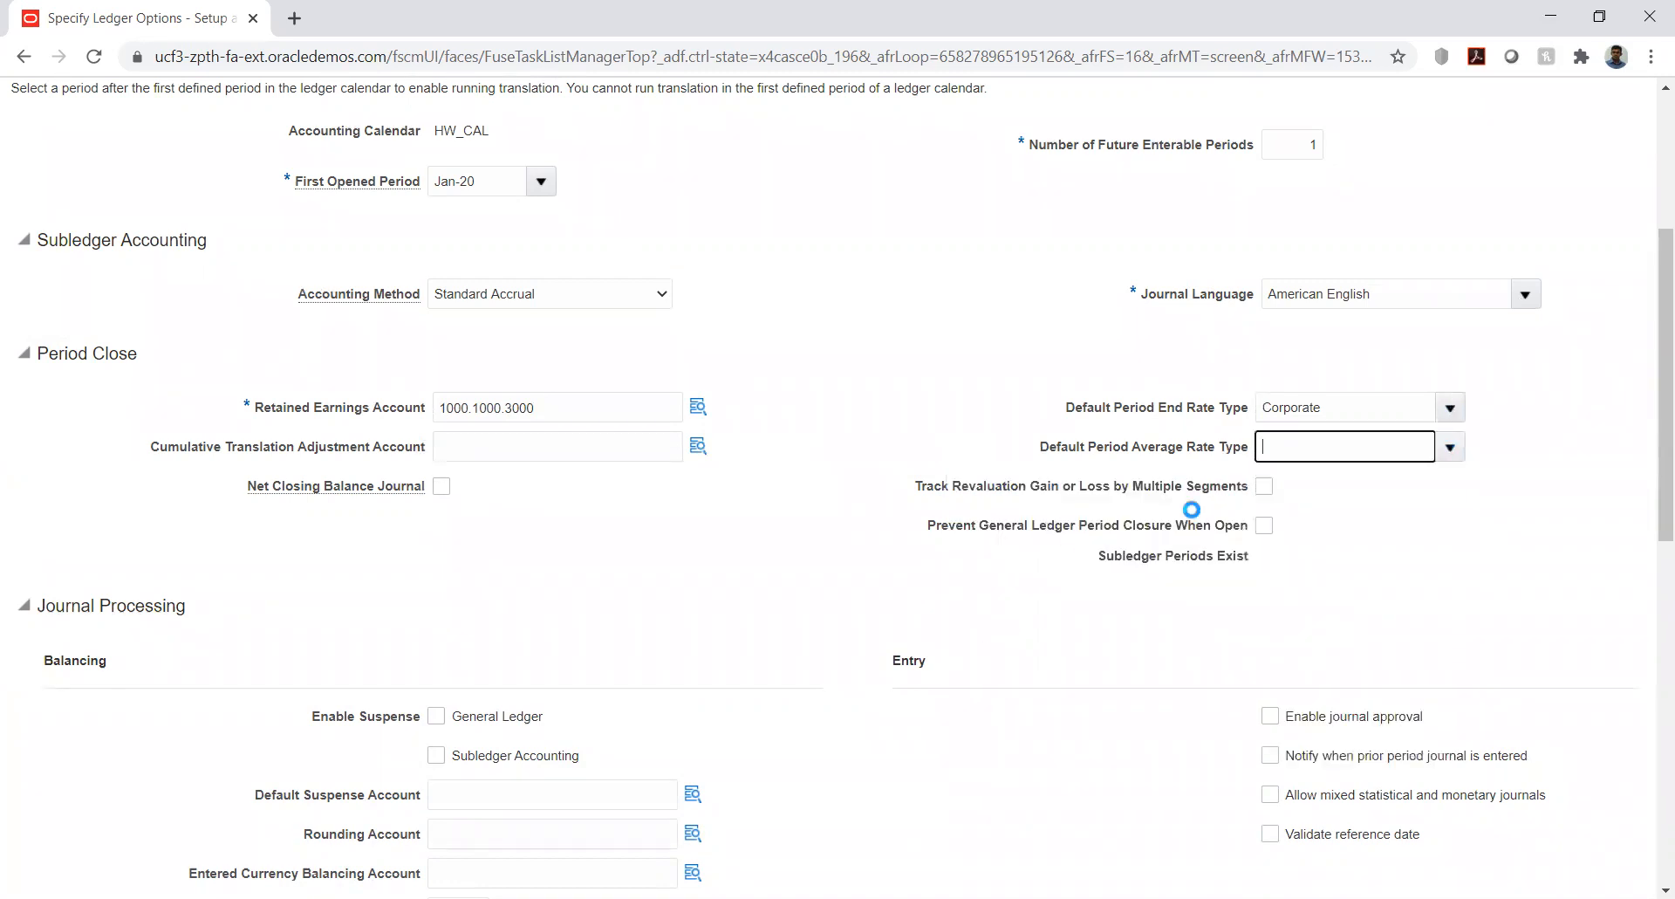
Enable preventing General Ledger period closure when open subledger periods exist, and save and close the ledger options.
left_click(1264, 526)
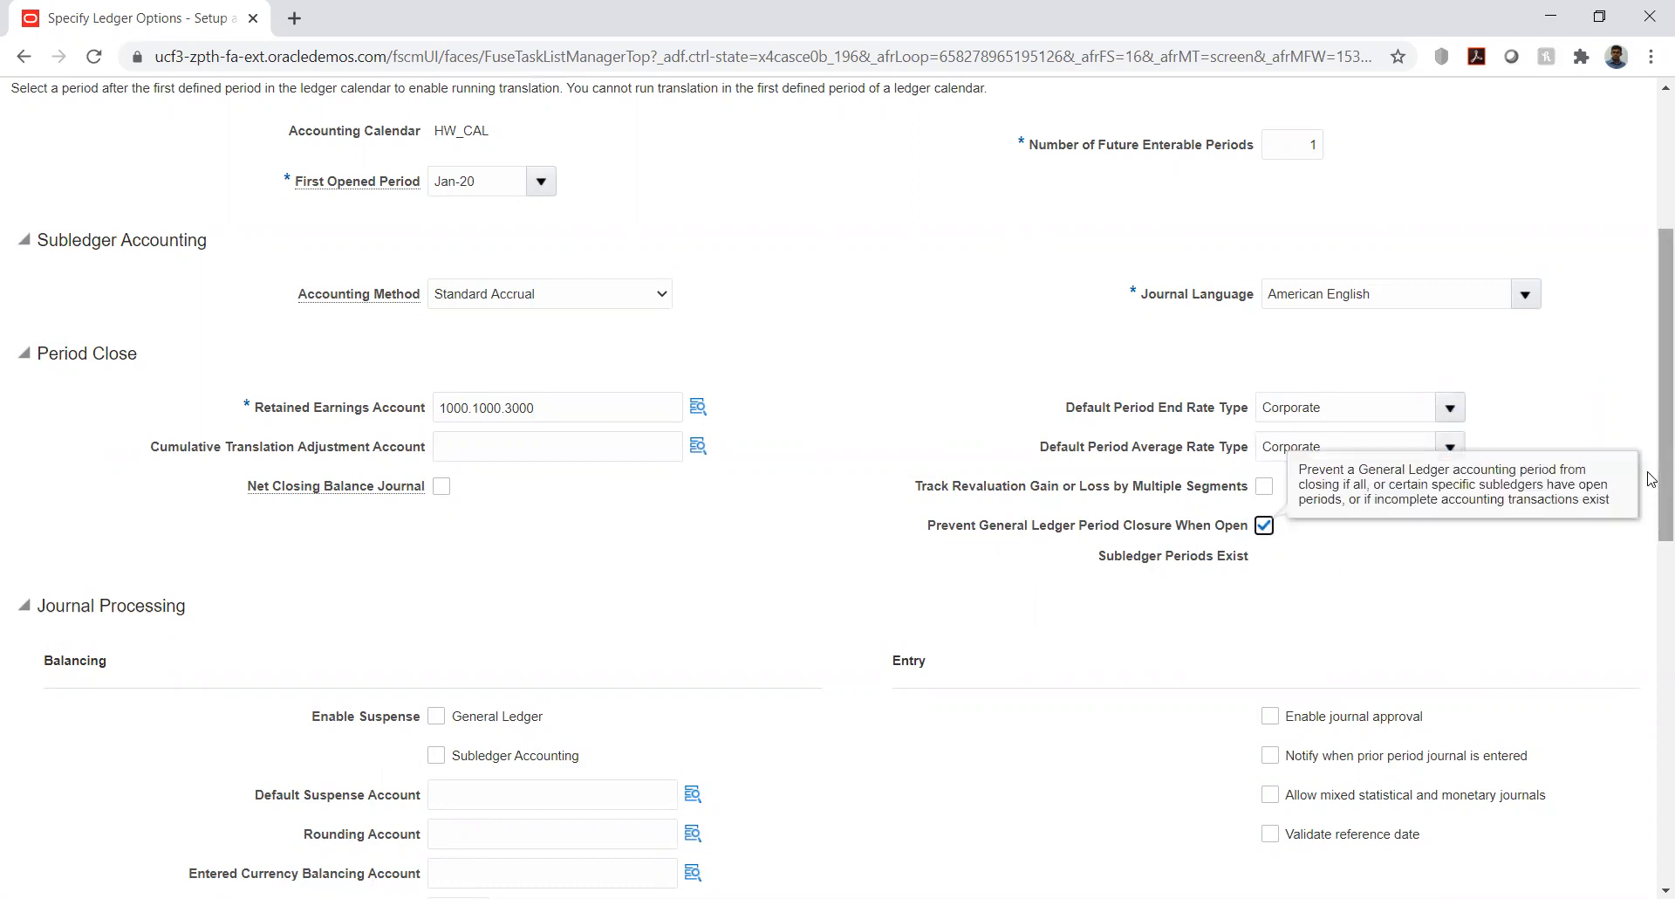
left_click_drag(1652, 484, 1652, 280)
left_click(1486, 154)
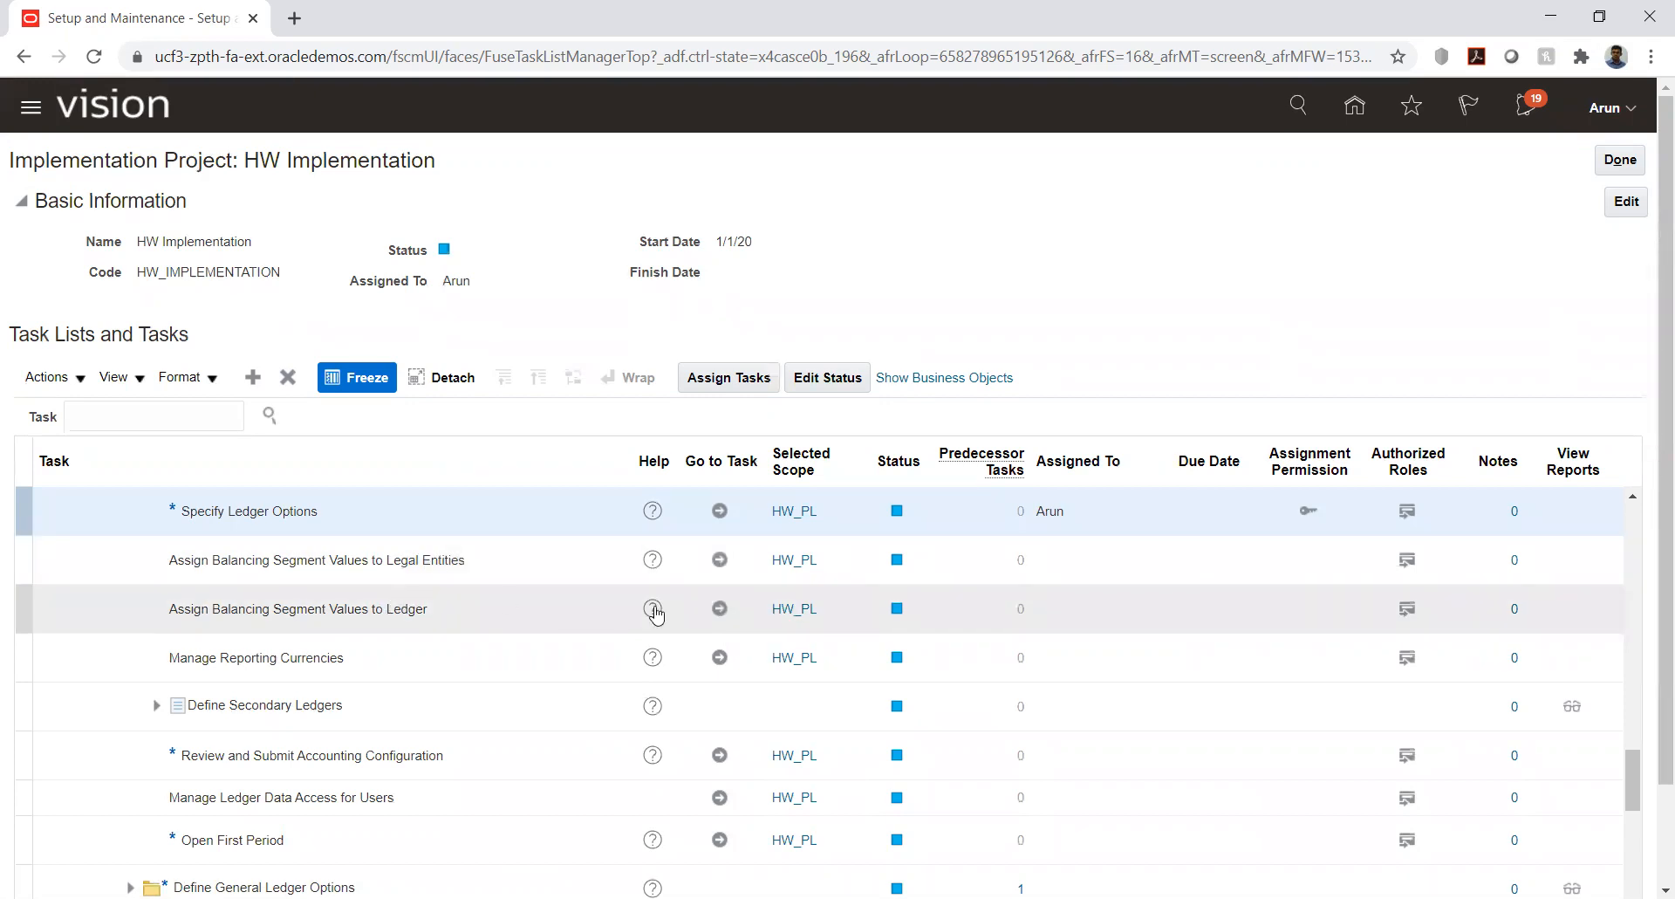
Assign company value 1000 to the HW_PL ledger in the Assign Balancing Segment Values to Ledger task, and save and close it.
left_click(723, 609)
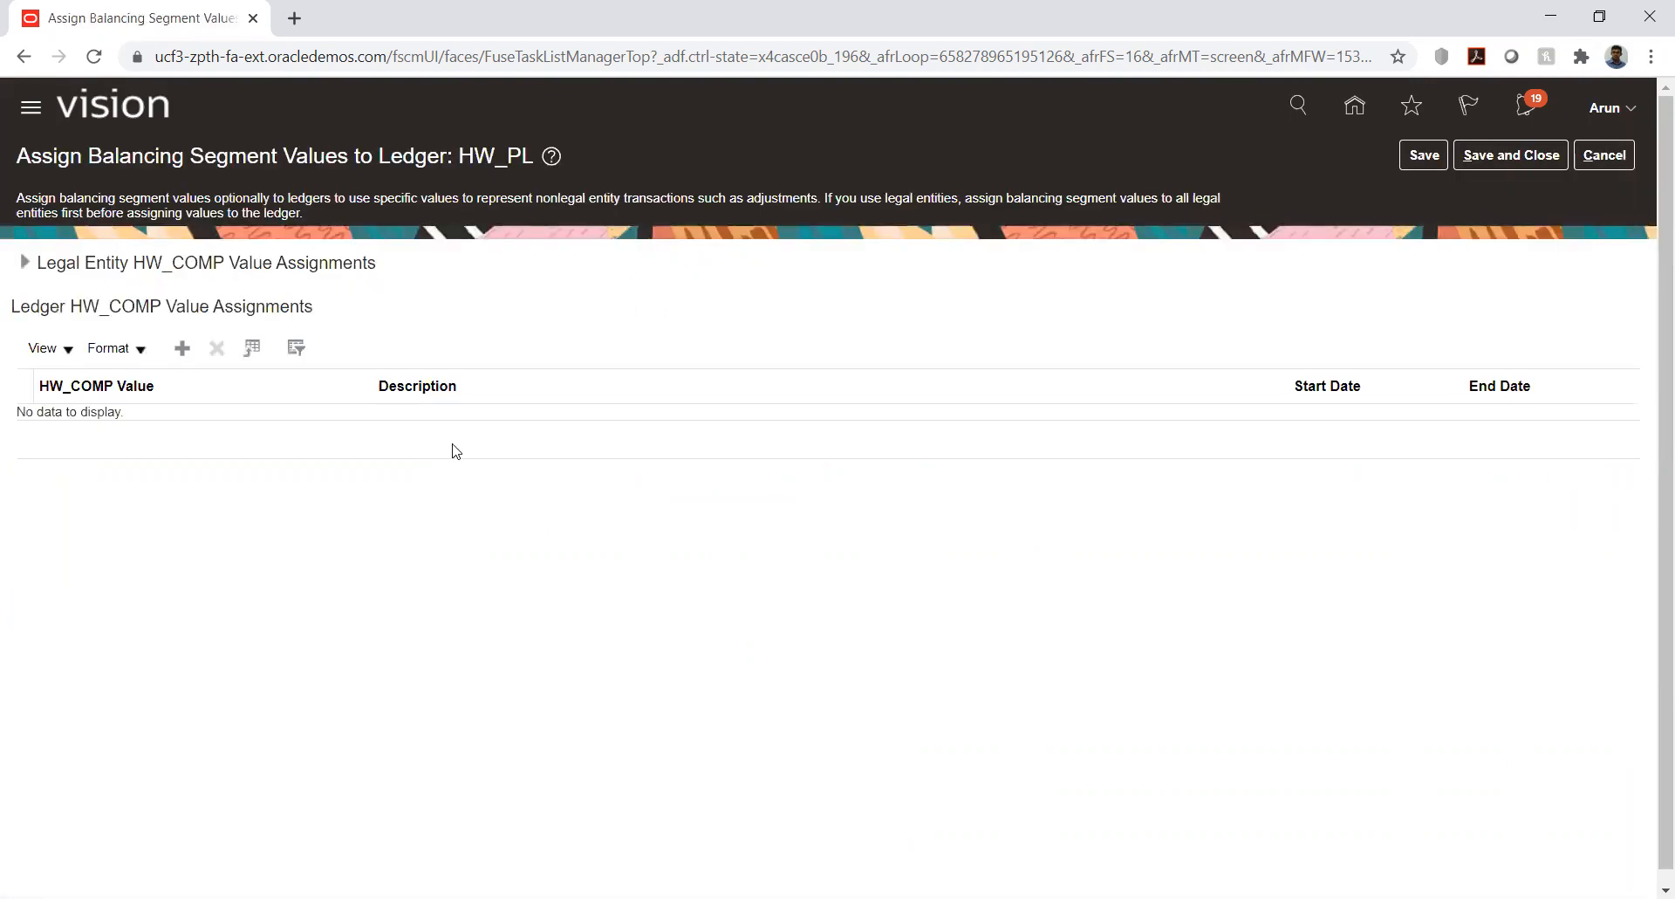
left_click(182, 349)
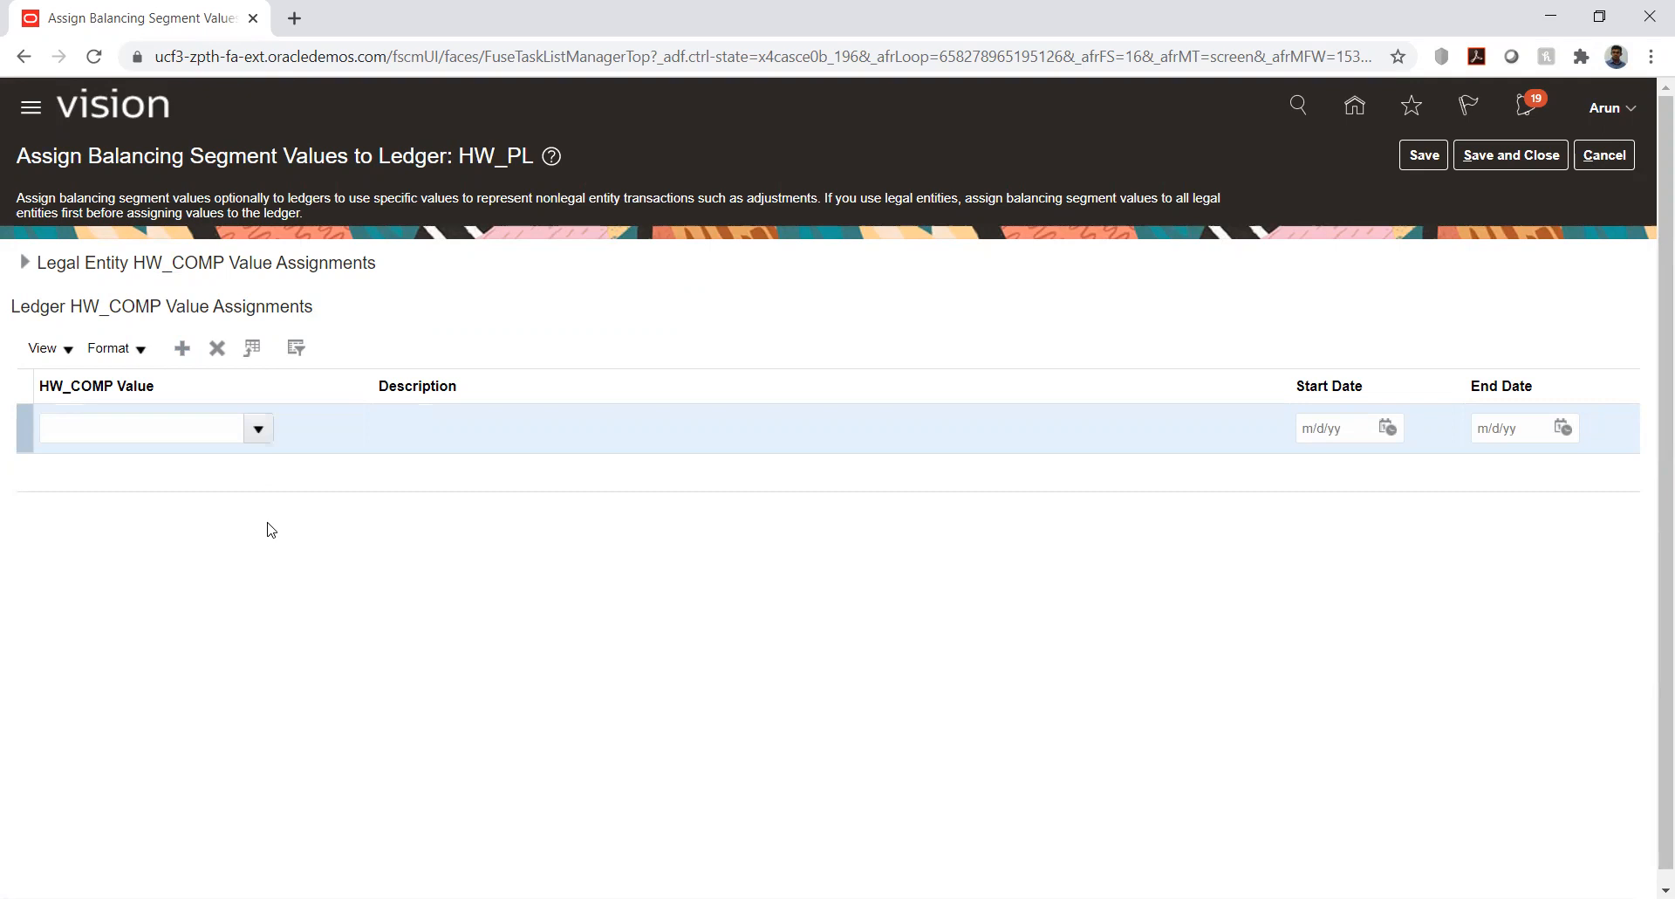
left_click(256, 433)
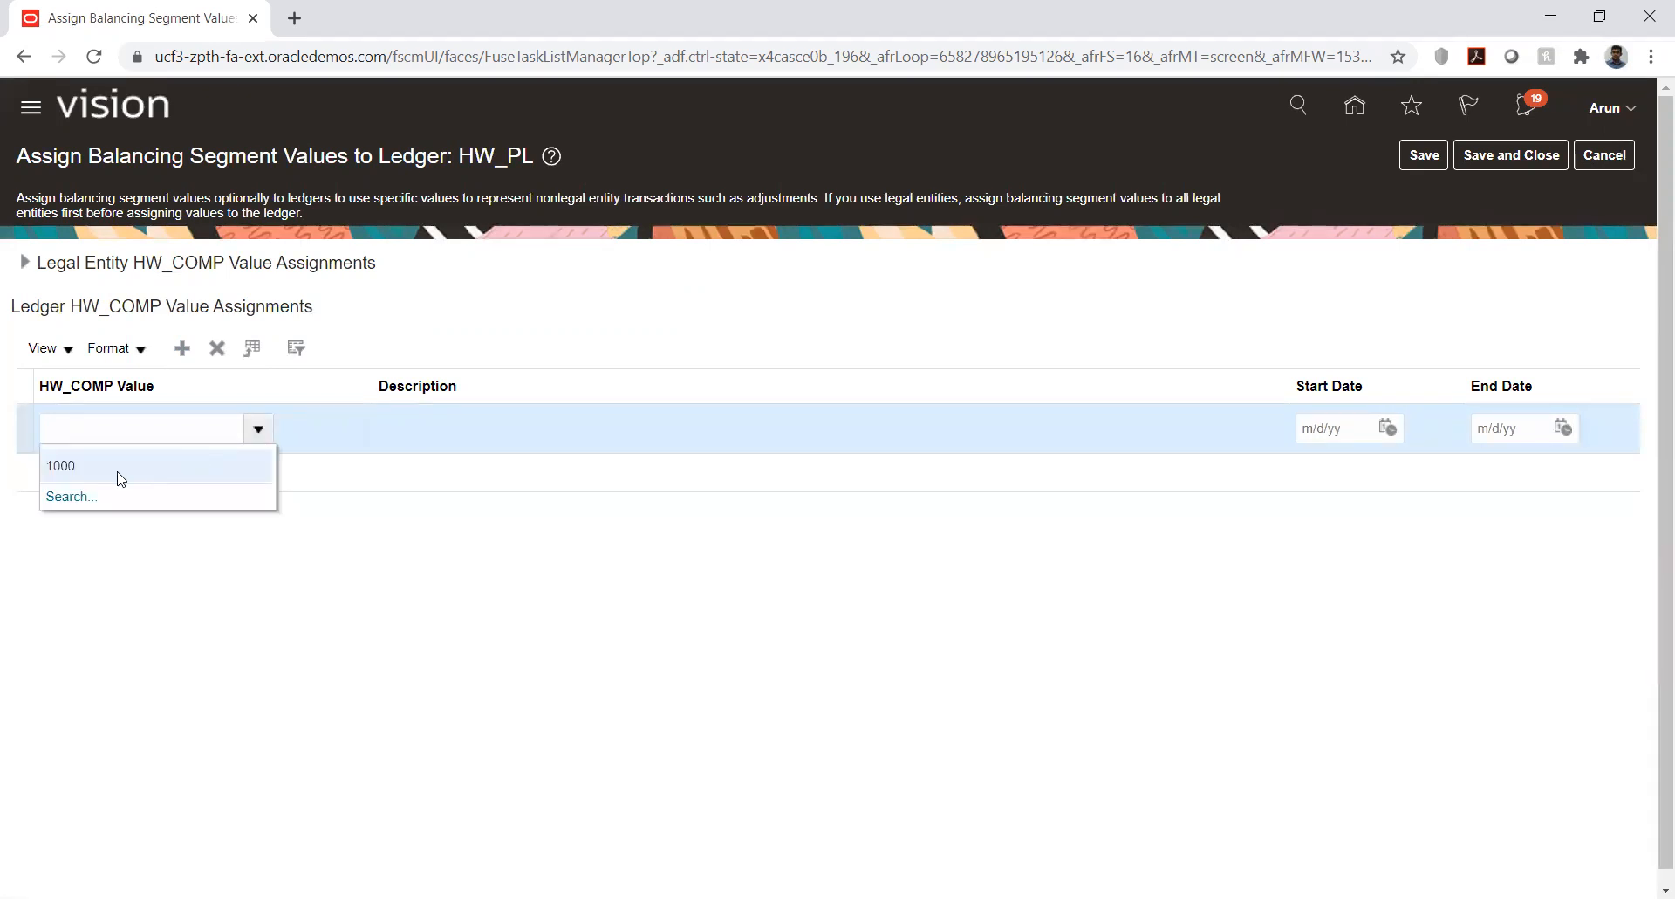
left_click(116, 471)
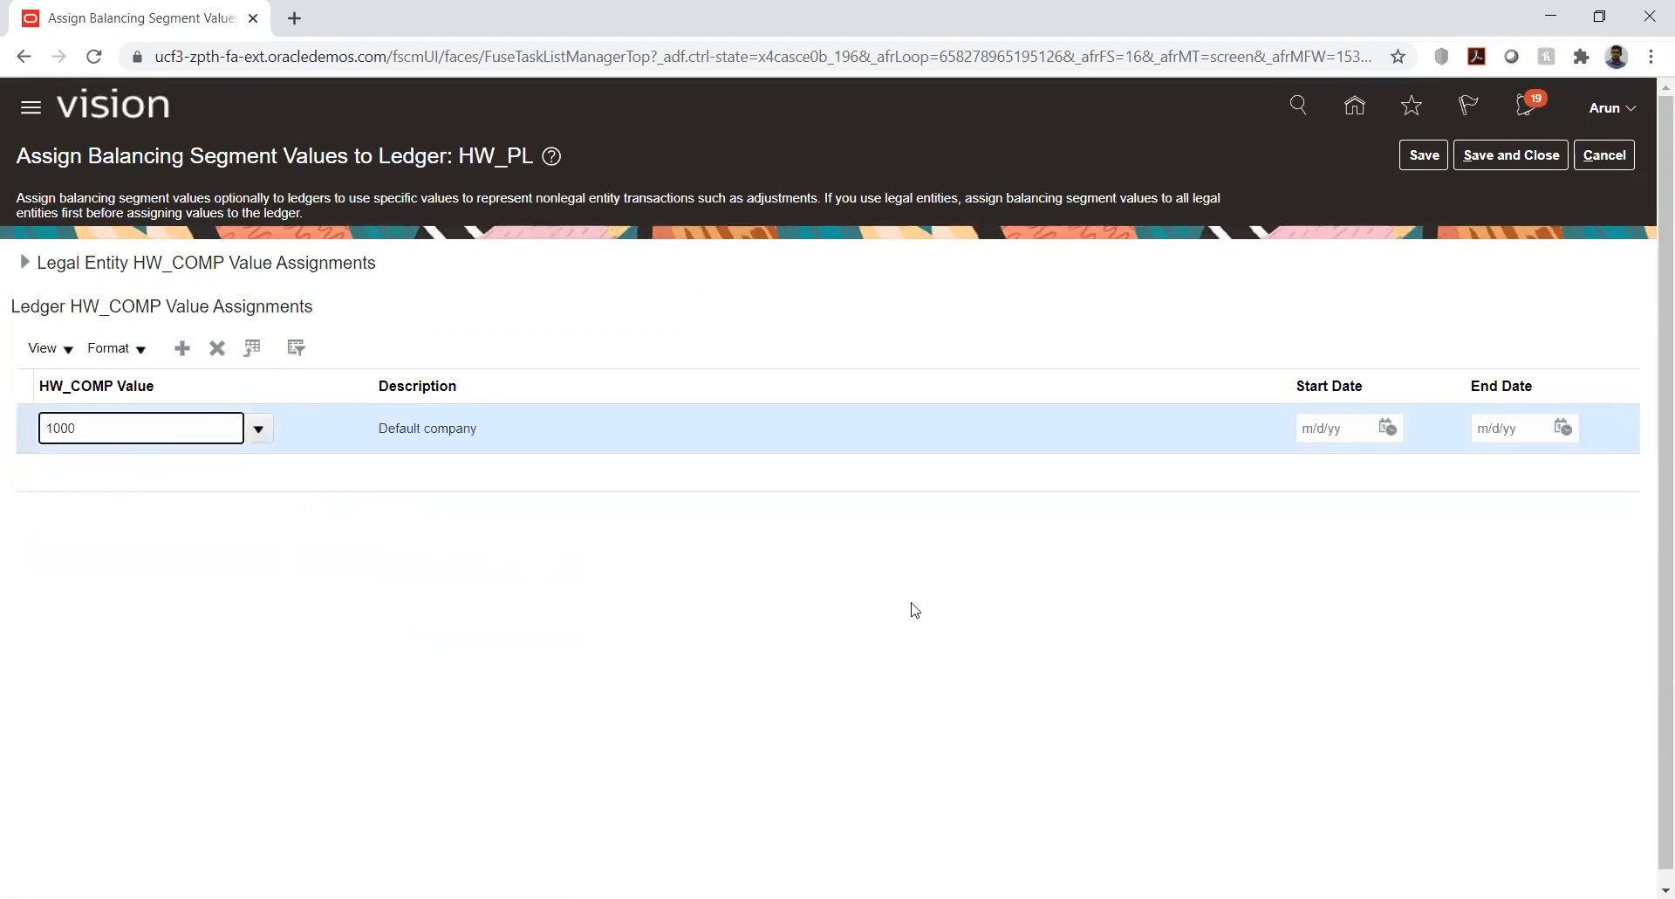
left_click(1510, 155)
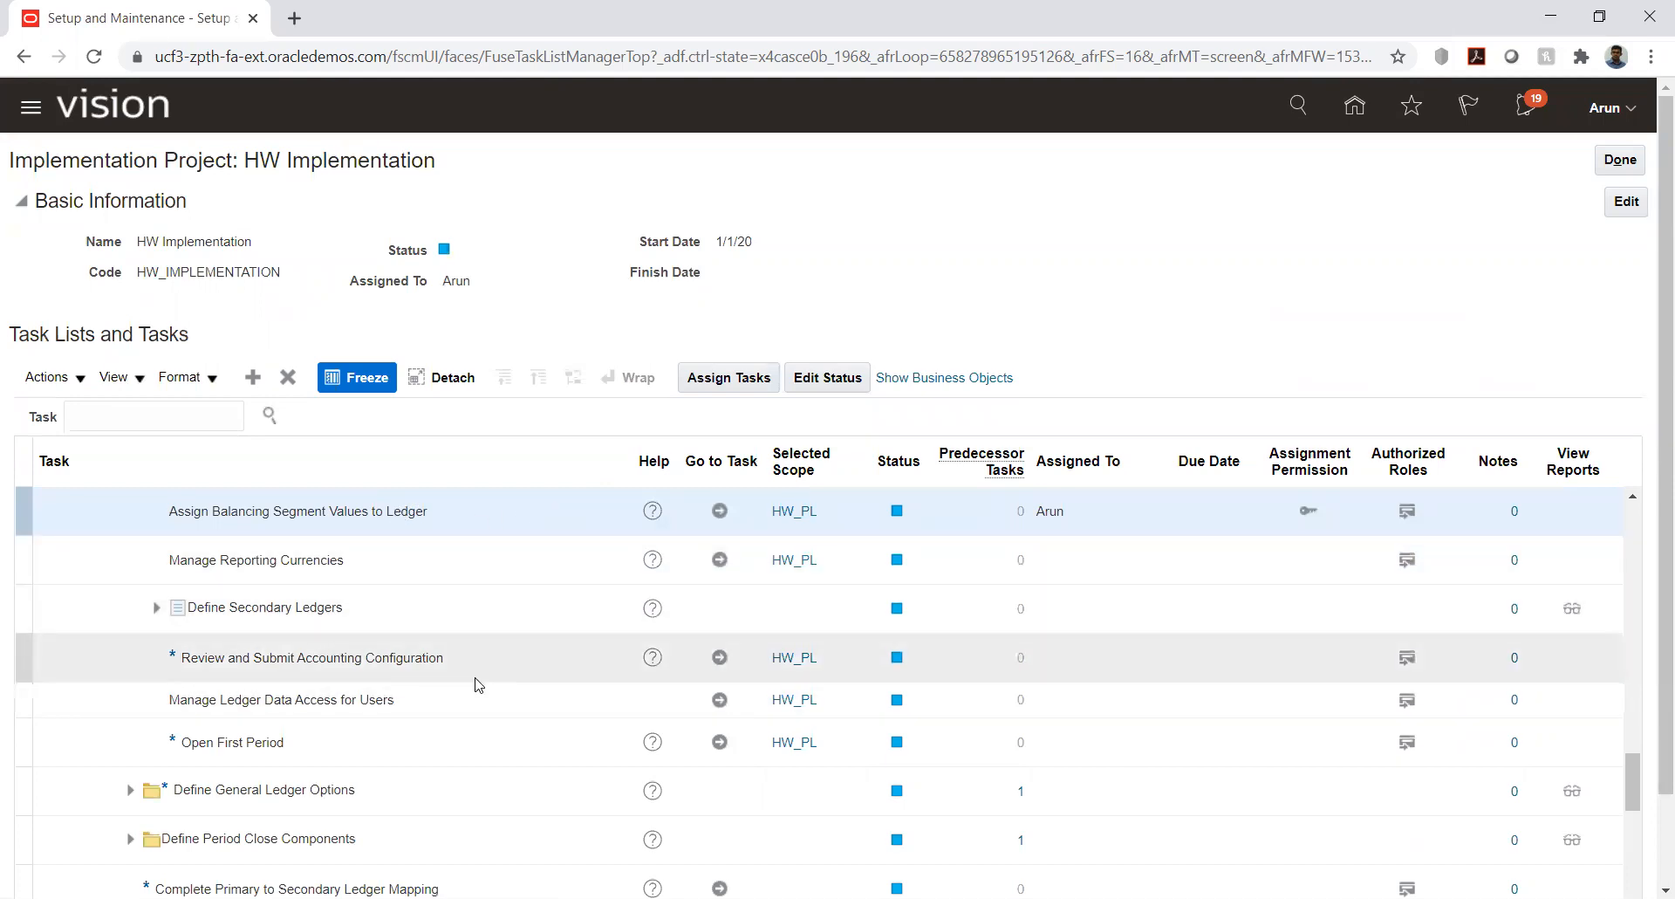
Review and submit the accounting configuration for HW_PL, acknowledging the confirmation.
left_click(722, 659)
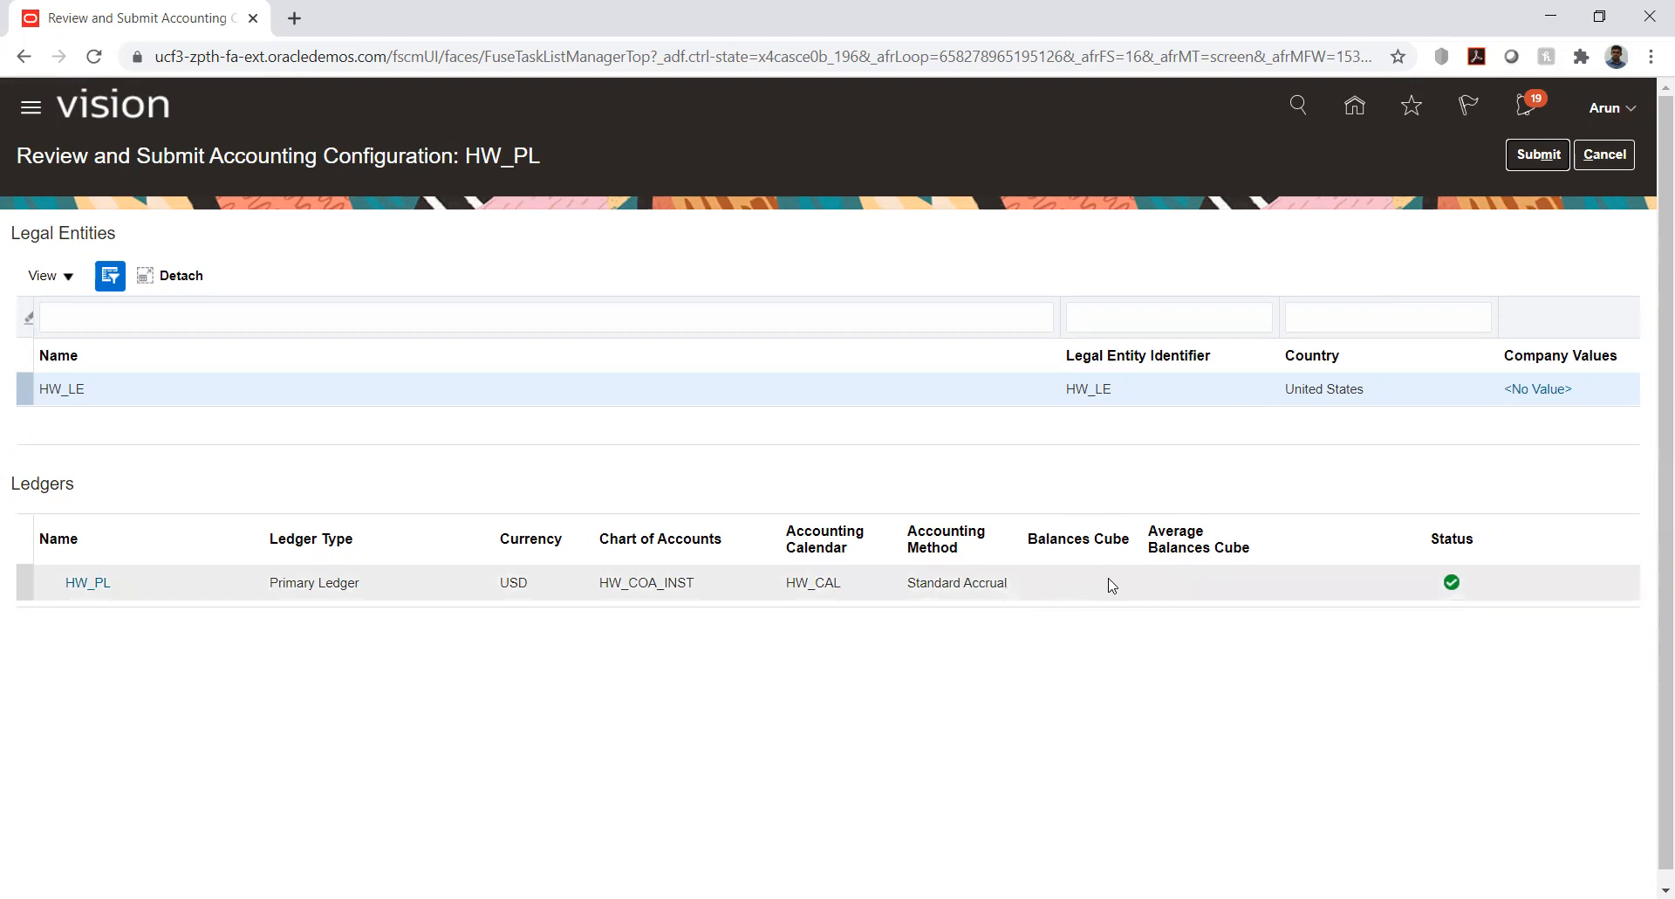
left_click(1539, 156)
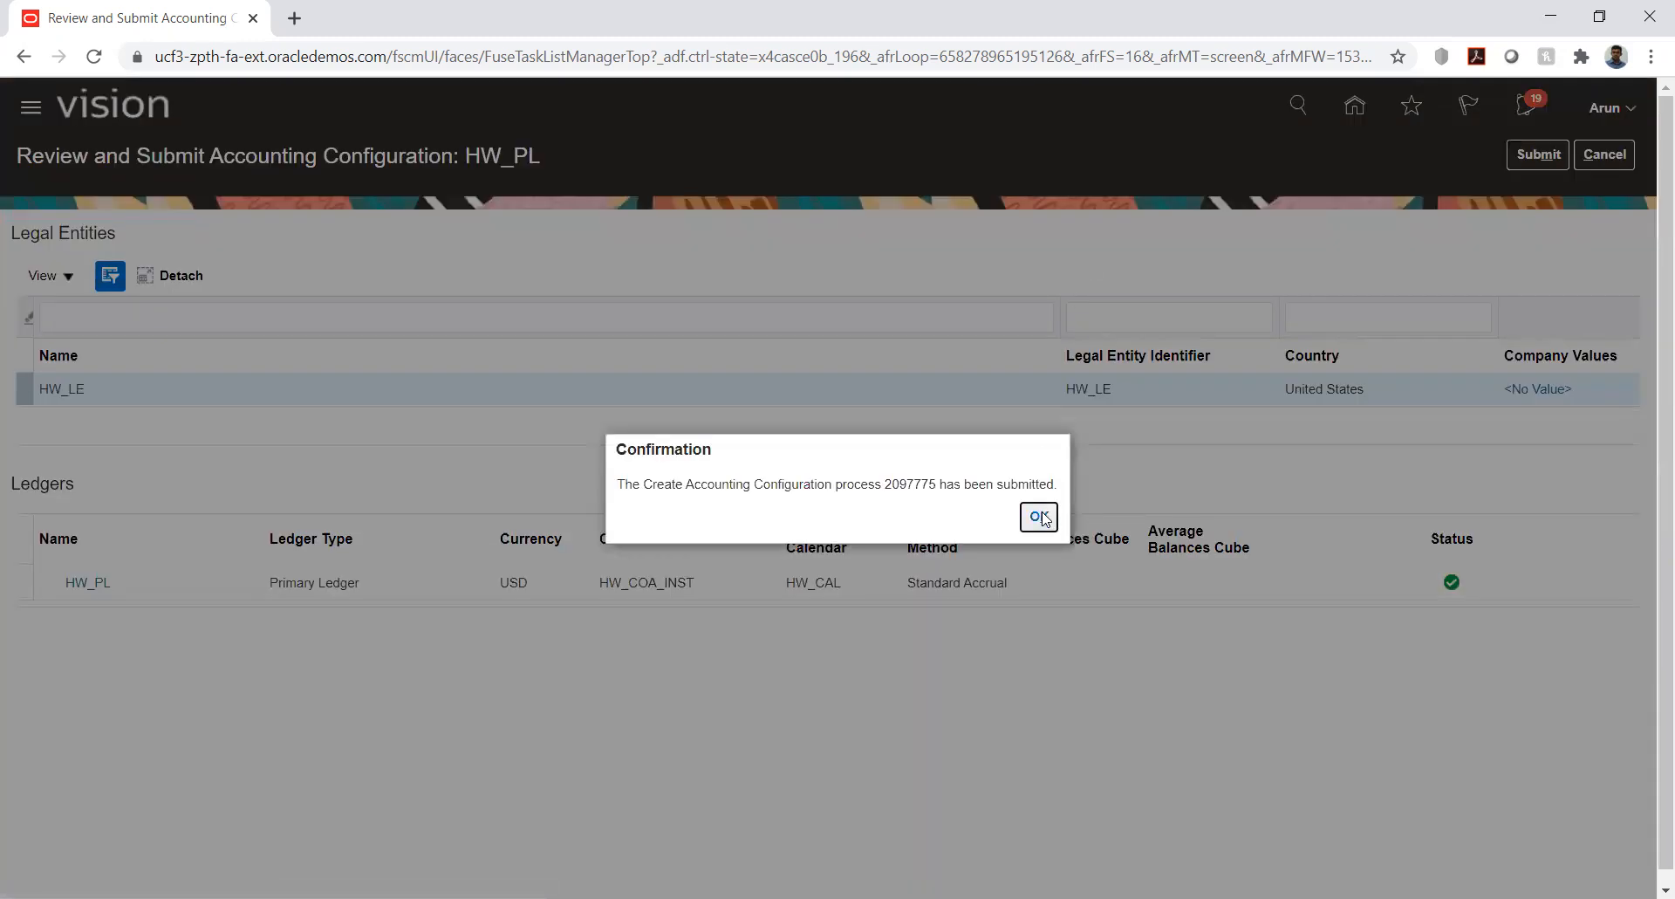
left_click(1042, 518)
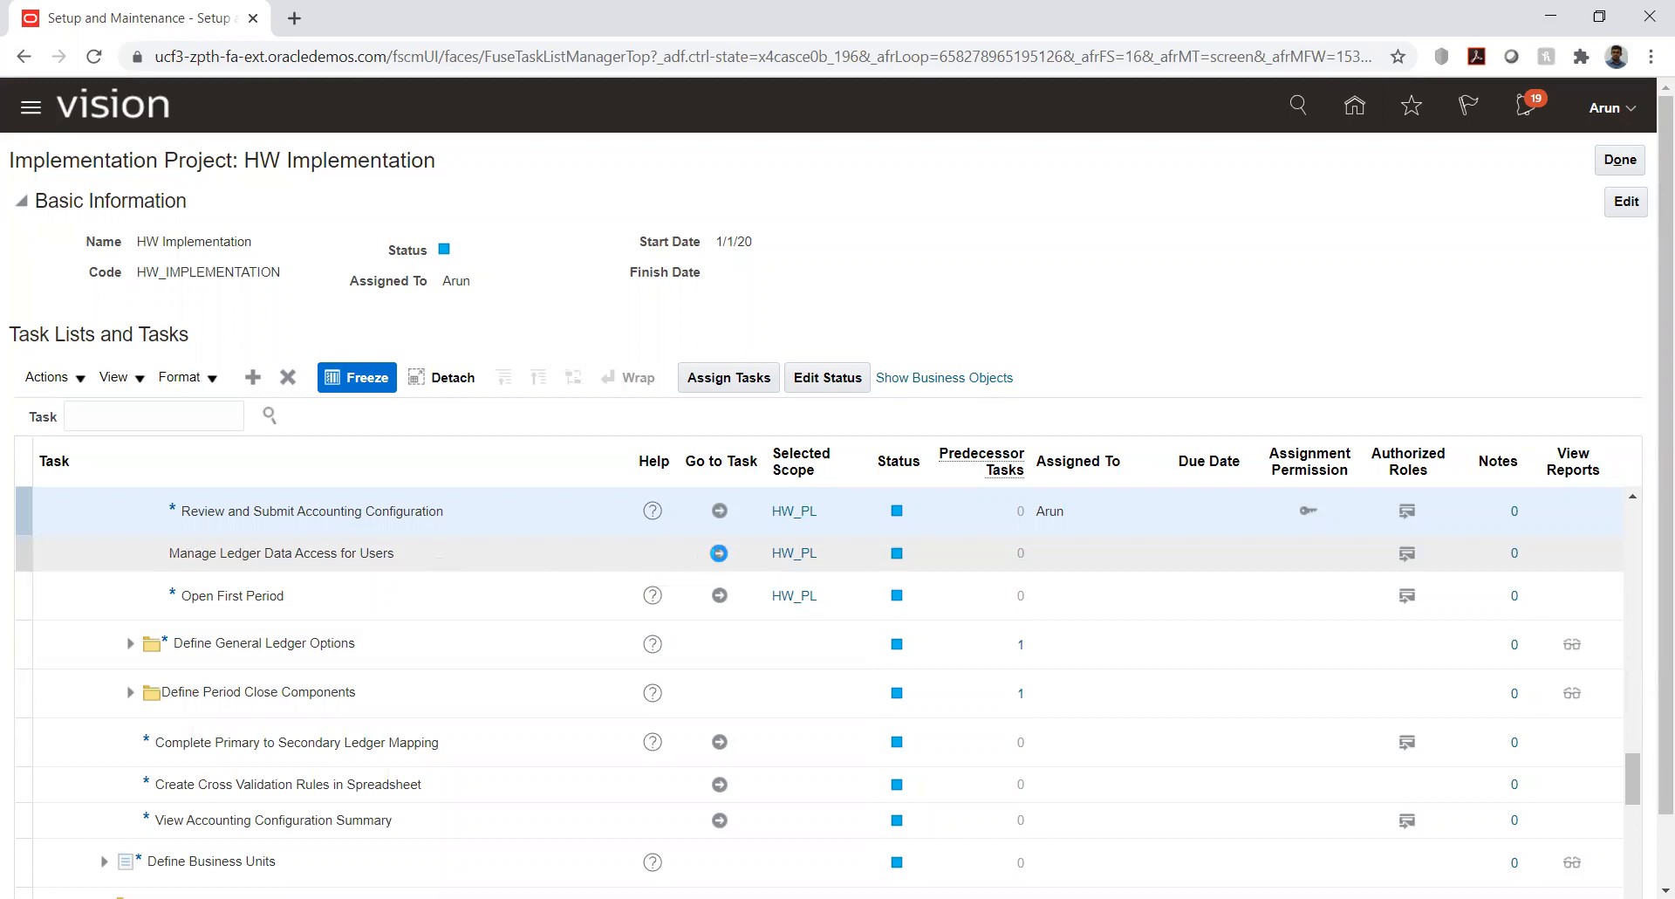
Add a ledger data access entry in Manage Ledger Data Access for Users with the user's name and the General Accountant role.
left_click(719, 553)
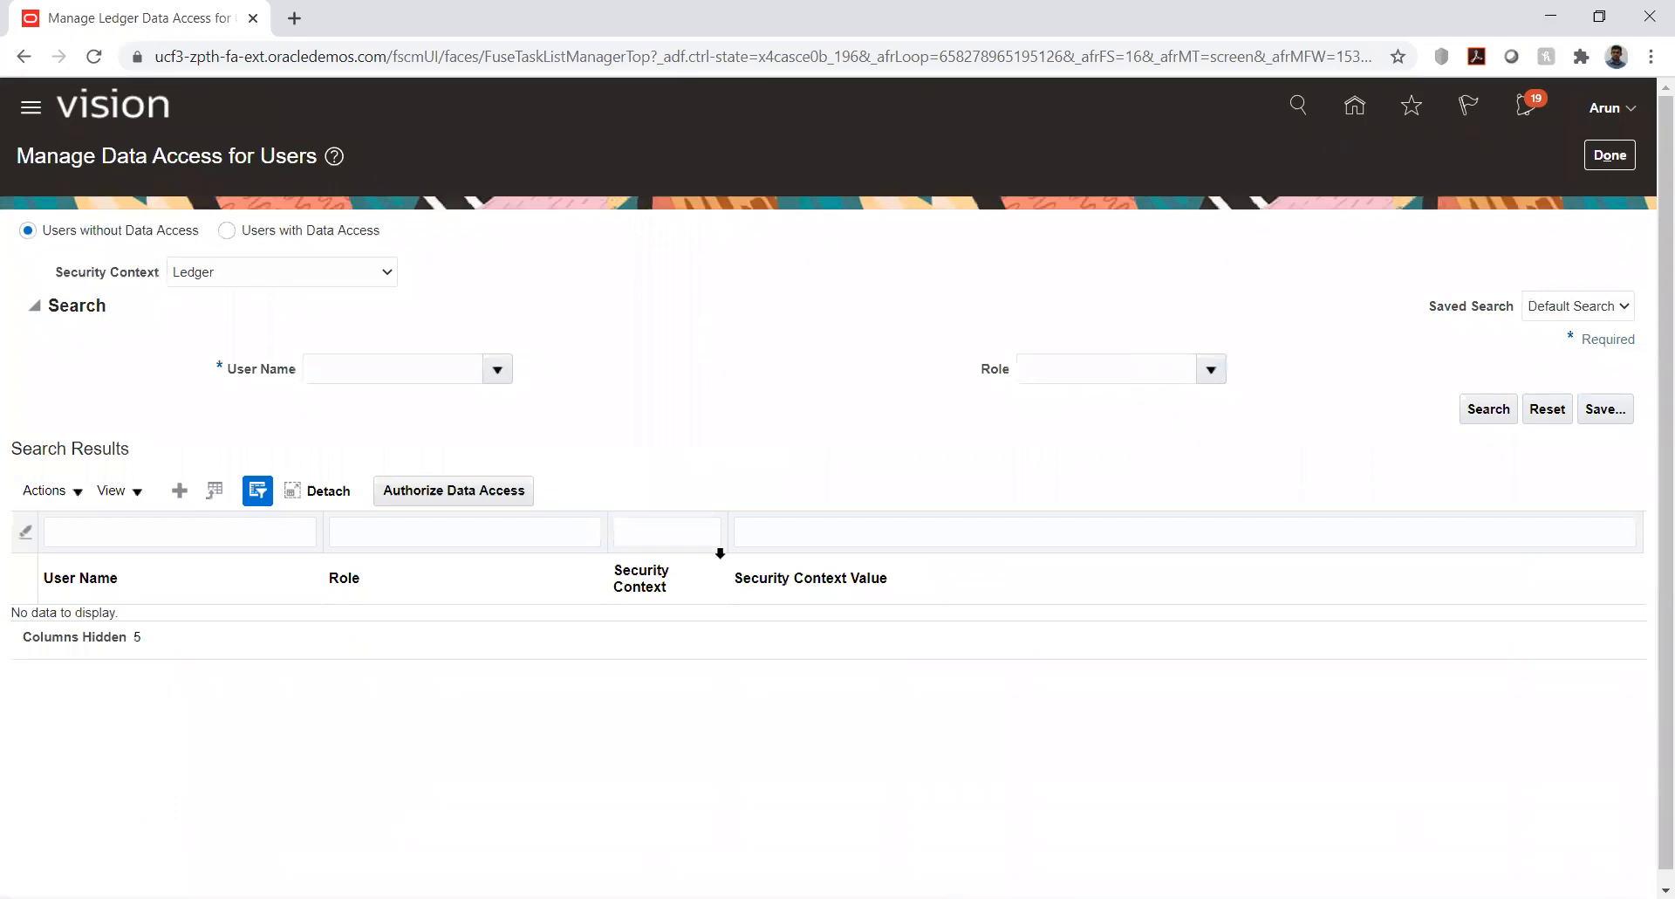
left_click(181, 496)
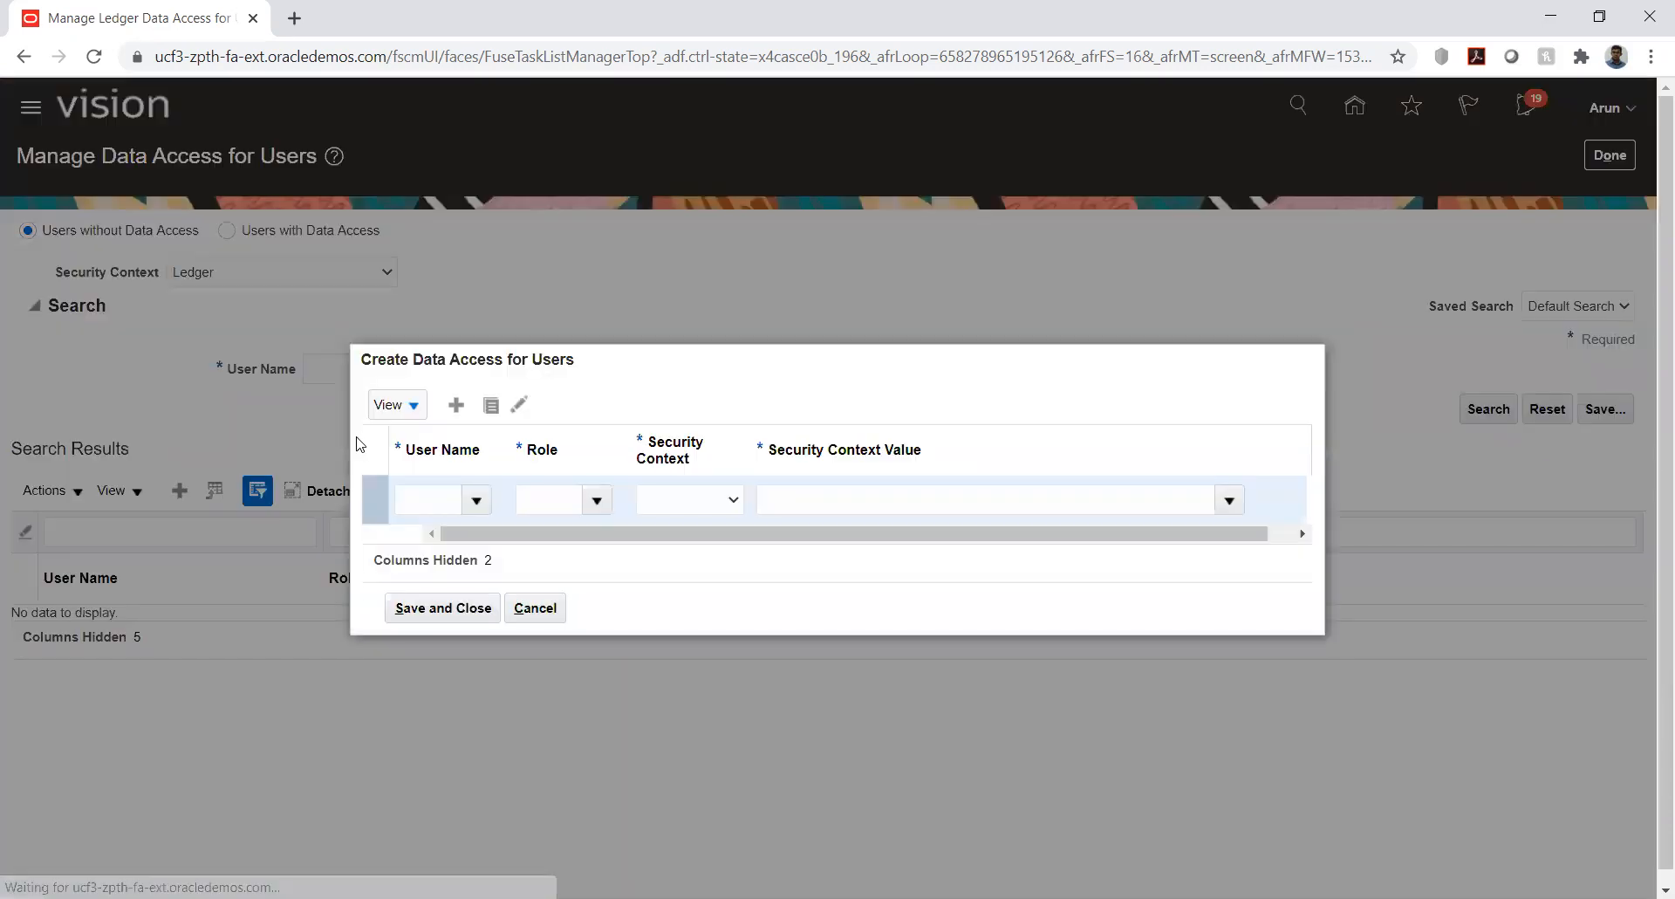
left_click(425, 498)
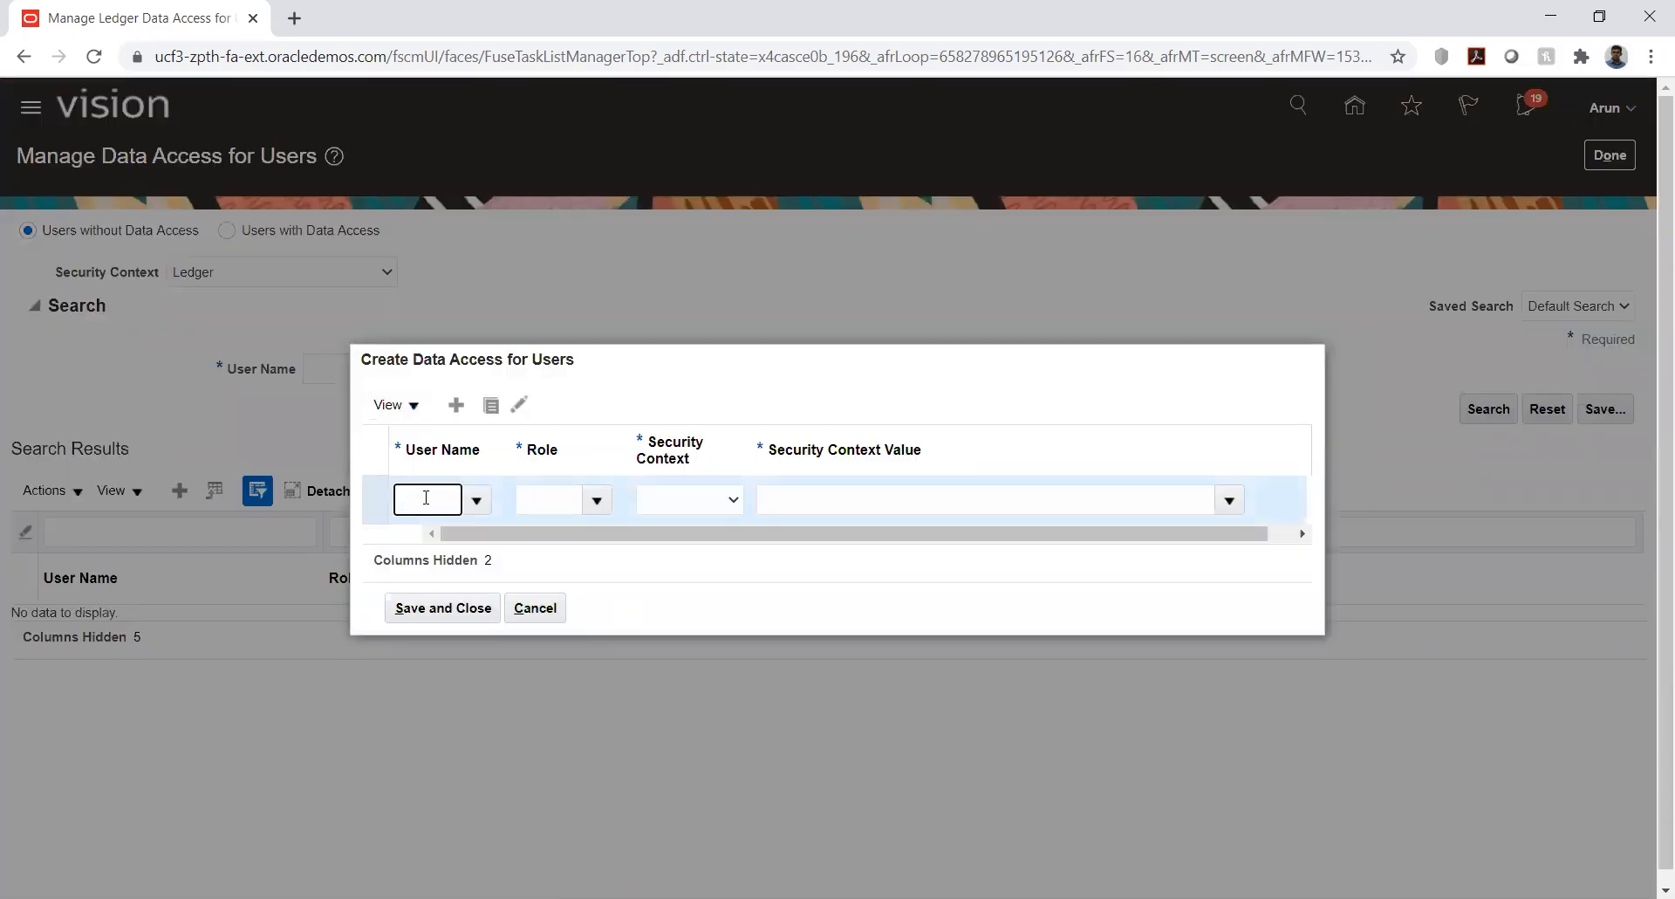
type("Arun")
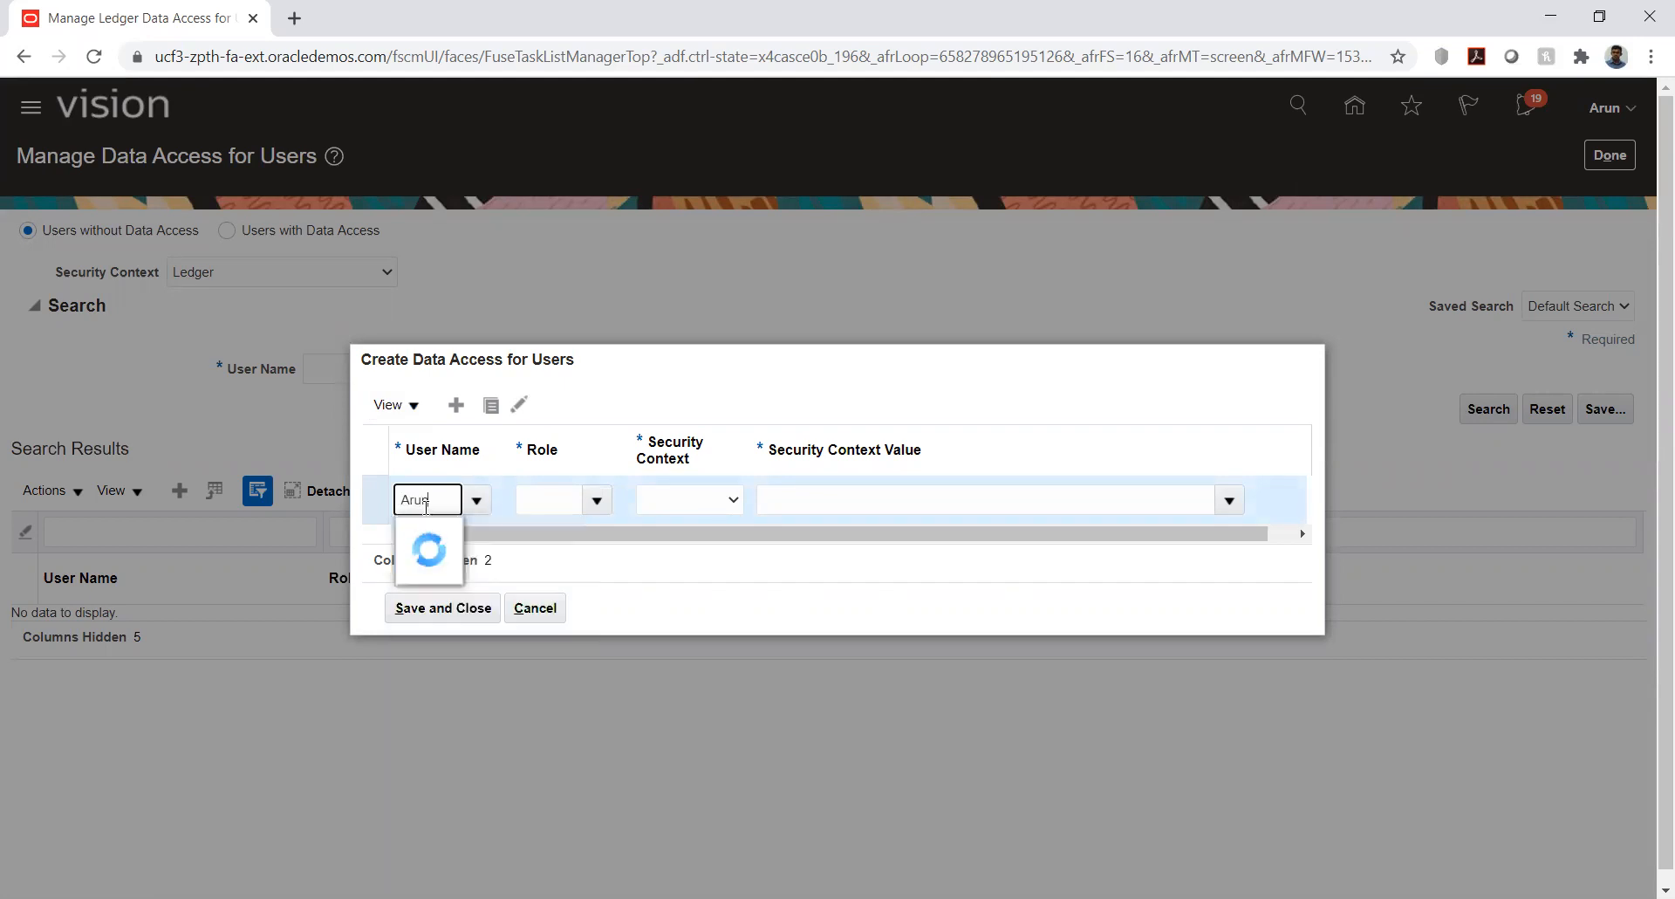
left_click(434, 568)
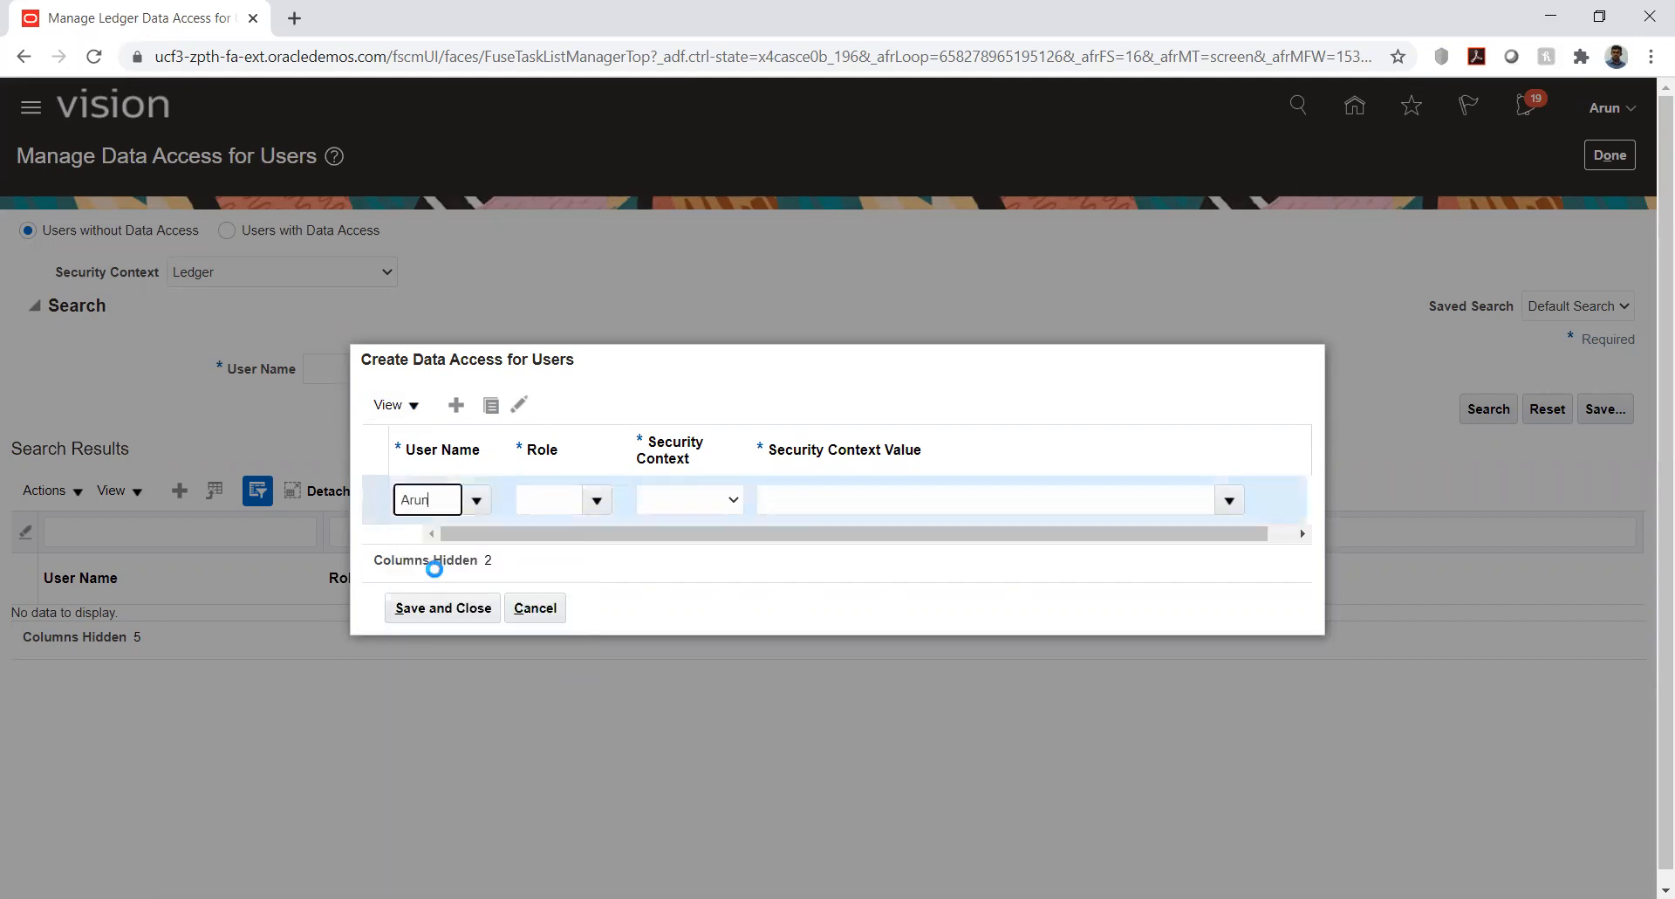
left_click(558, 499)
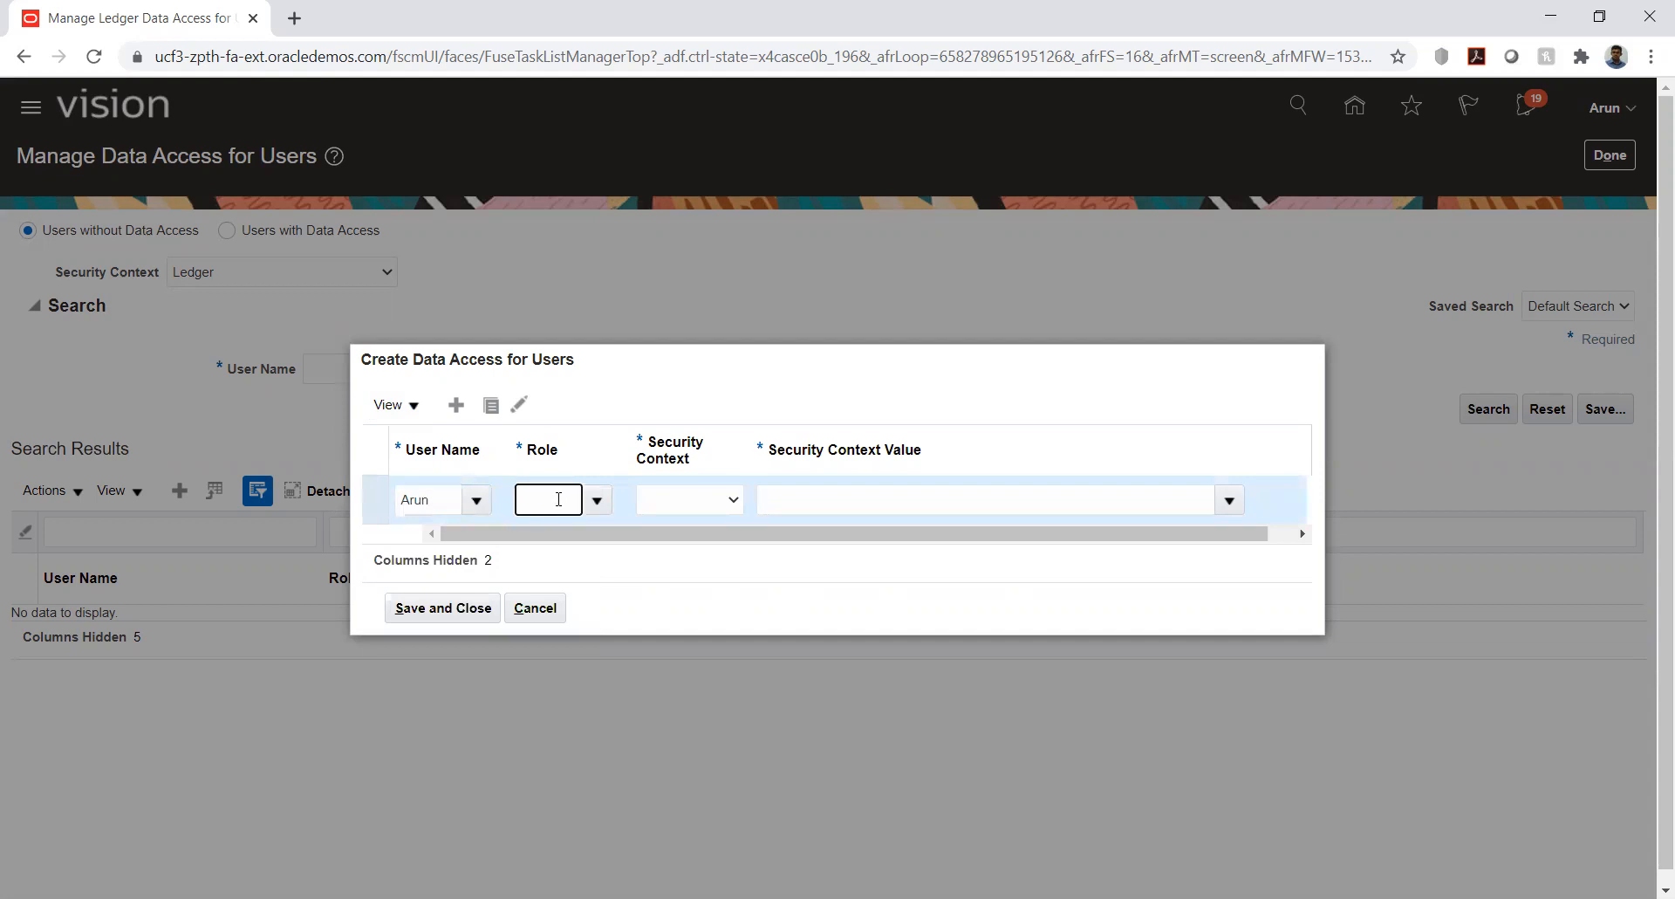
type("gene")
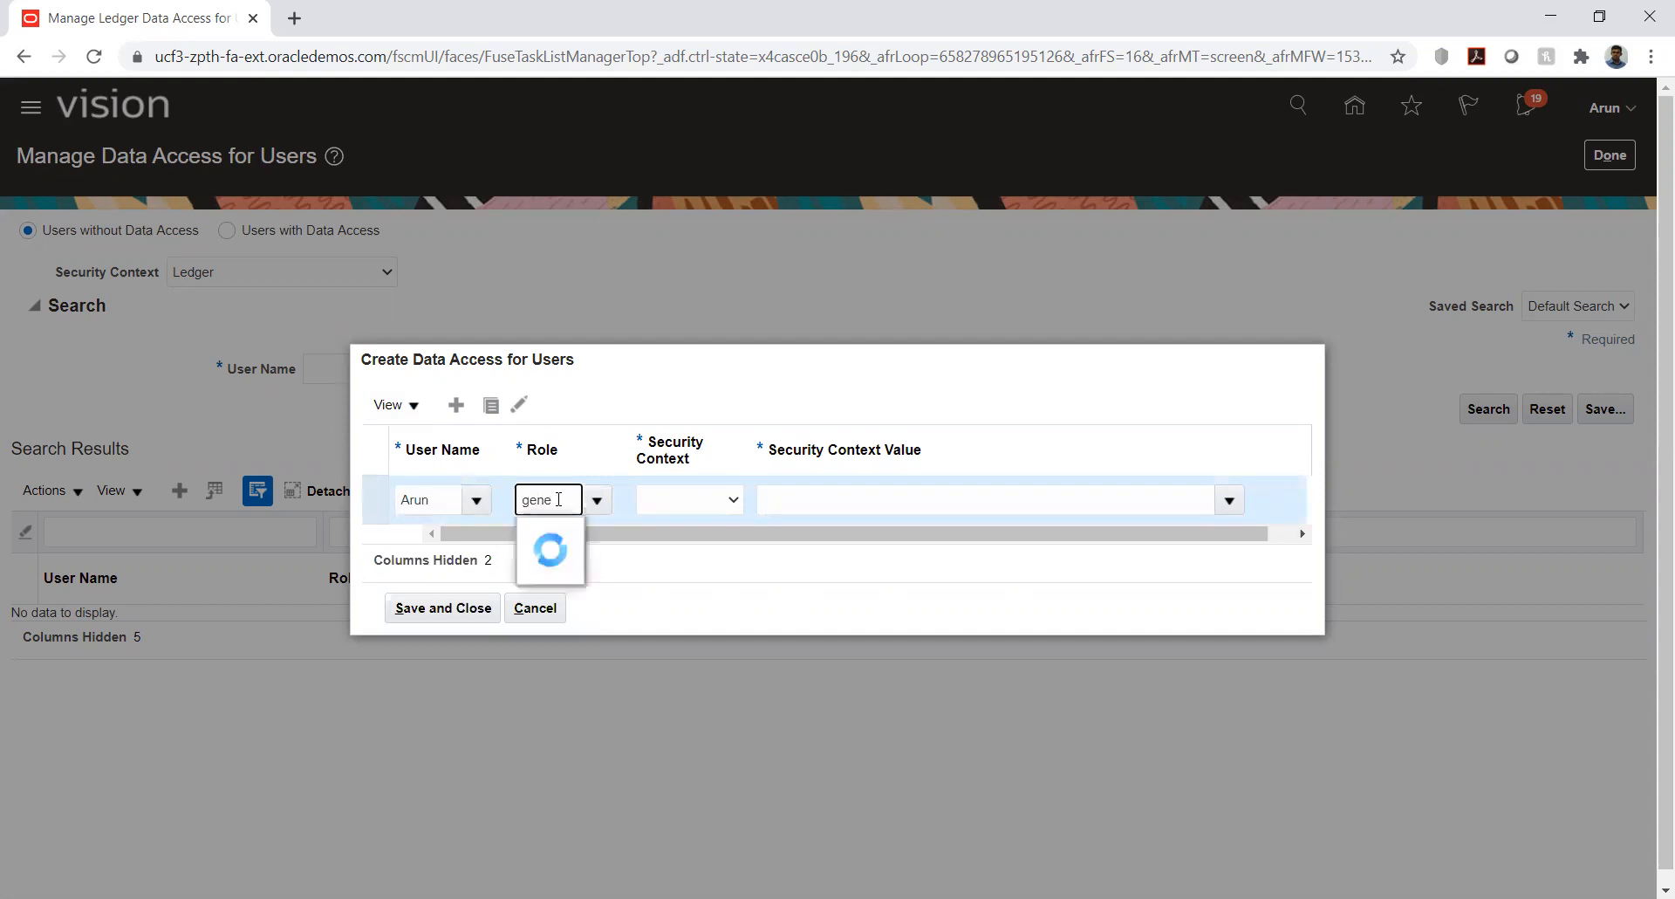
left_click(565, 537)
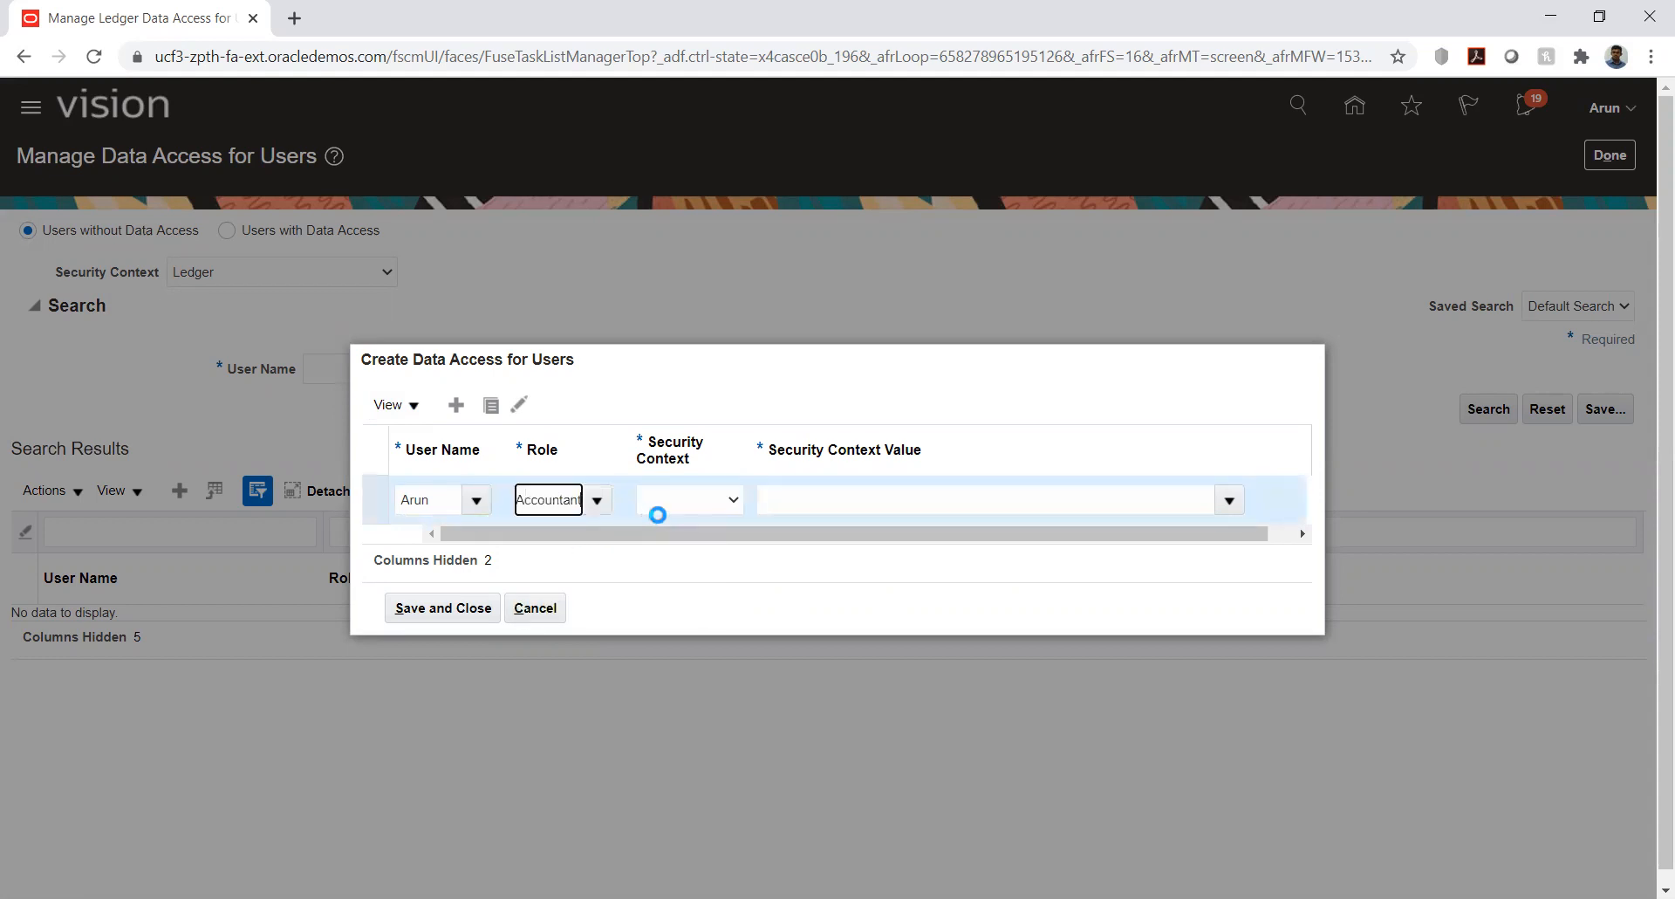
Set the General Accountant entry's security context to Data access set with the value HW_PL.
left_click(698, 510)
left_click(694, 508)
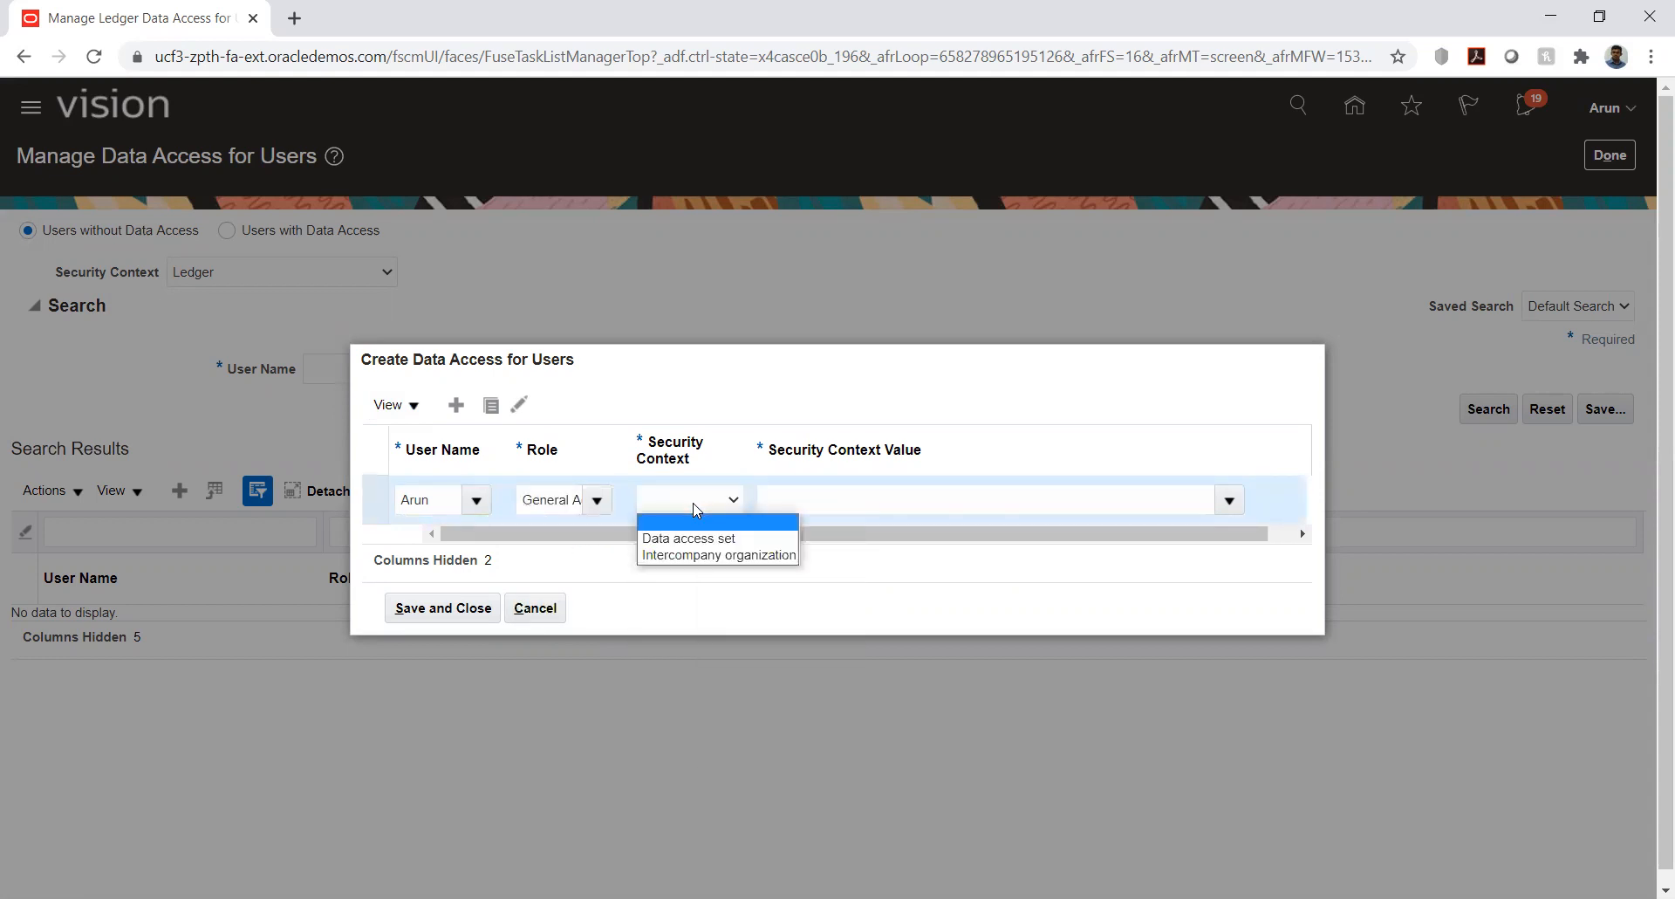
left_click(696, 538)
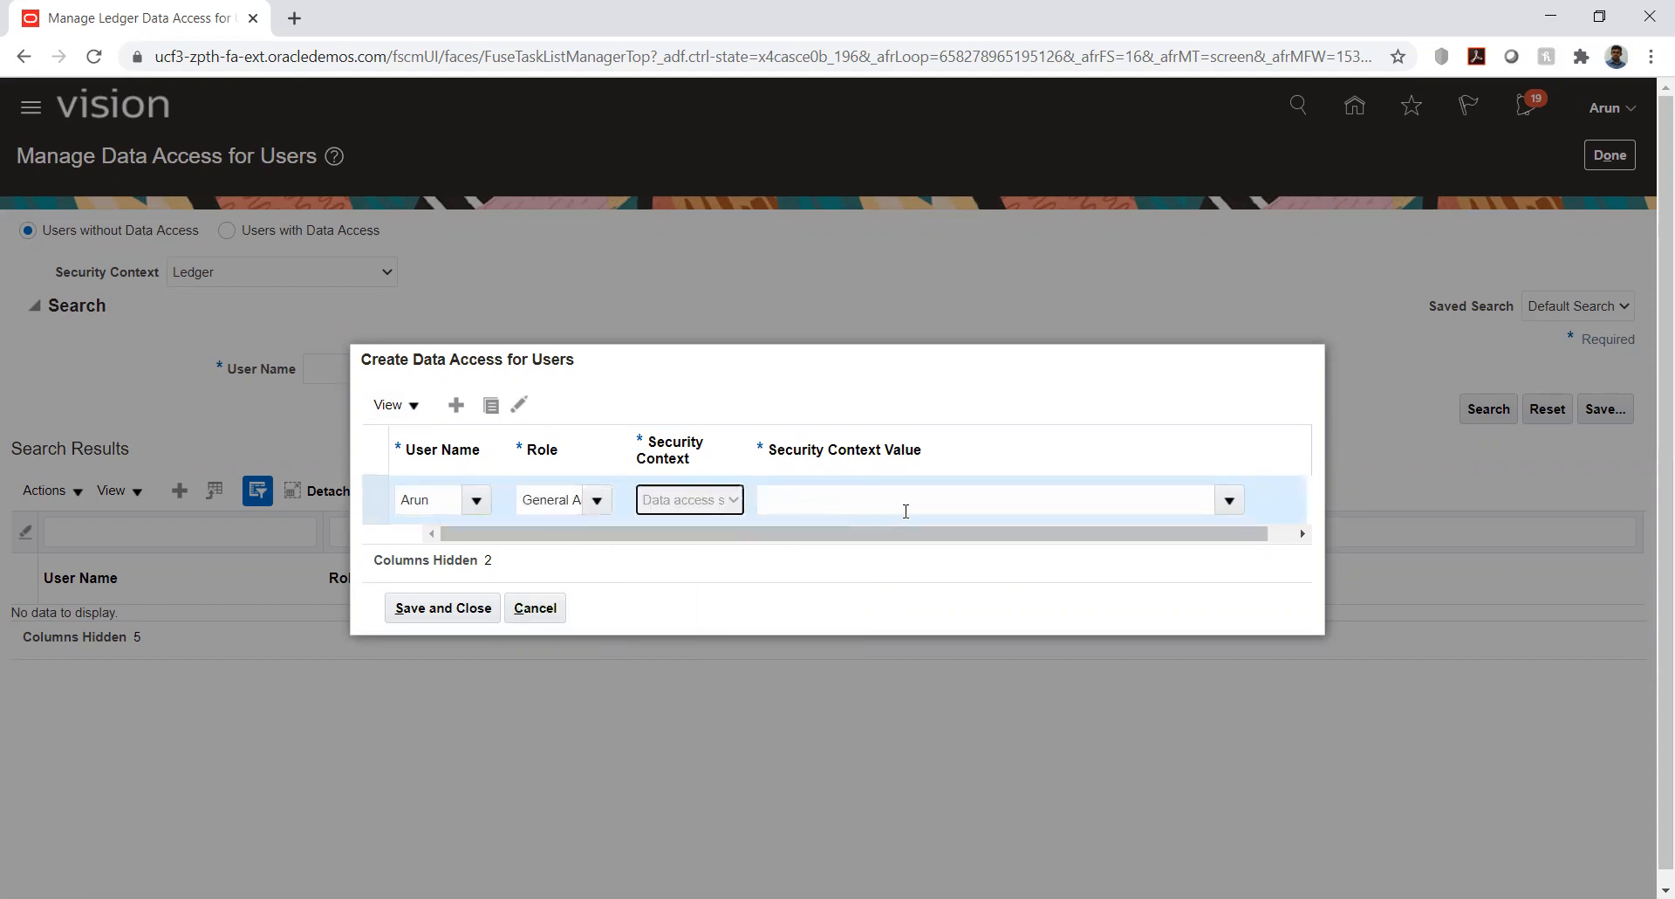
left_click(946, 500)
type("hw")
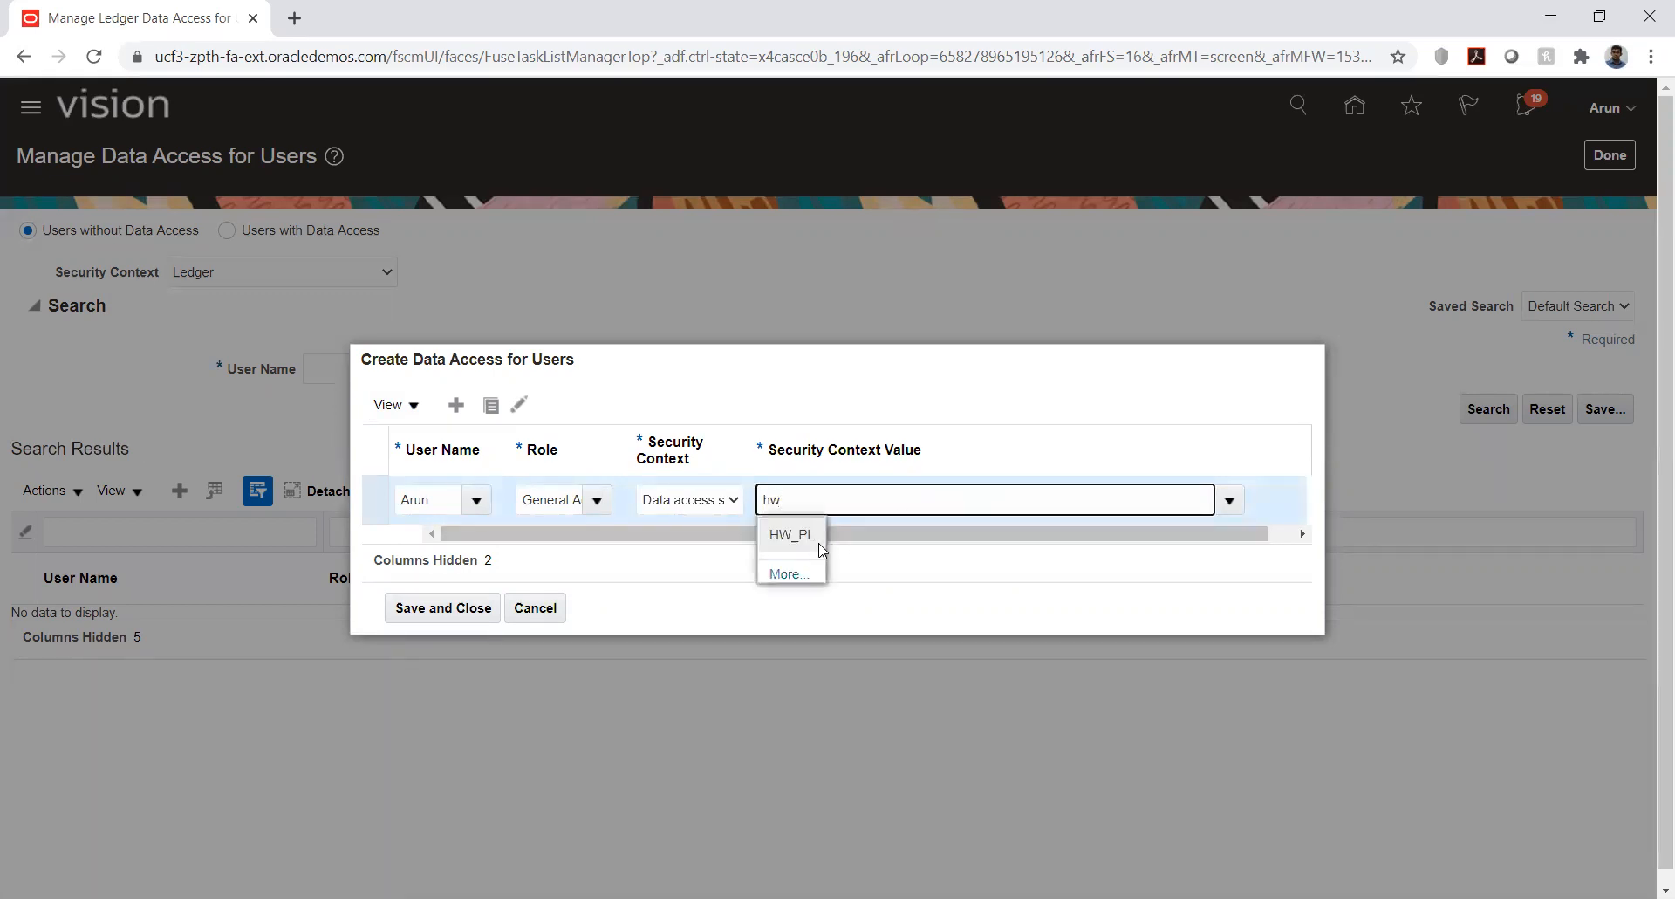
left_click(794, 532)
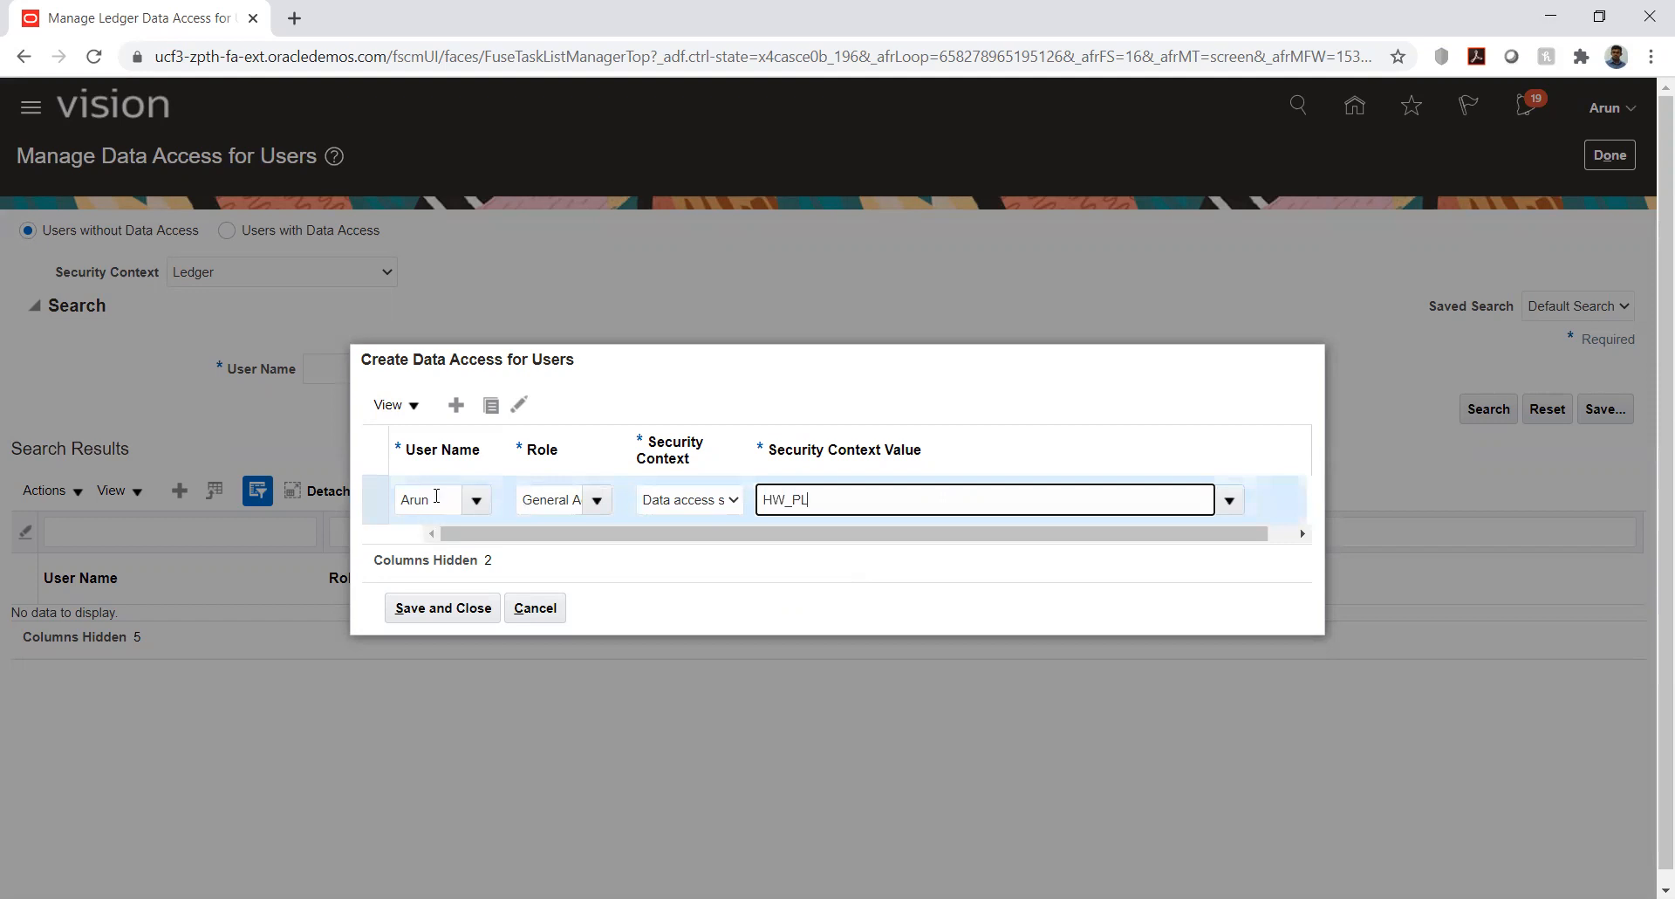
Add a second data access entry for the same user name with the General Accounting Manager role.
left_click(455, 404)
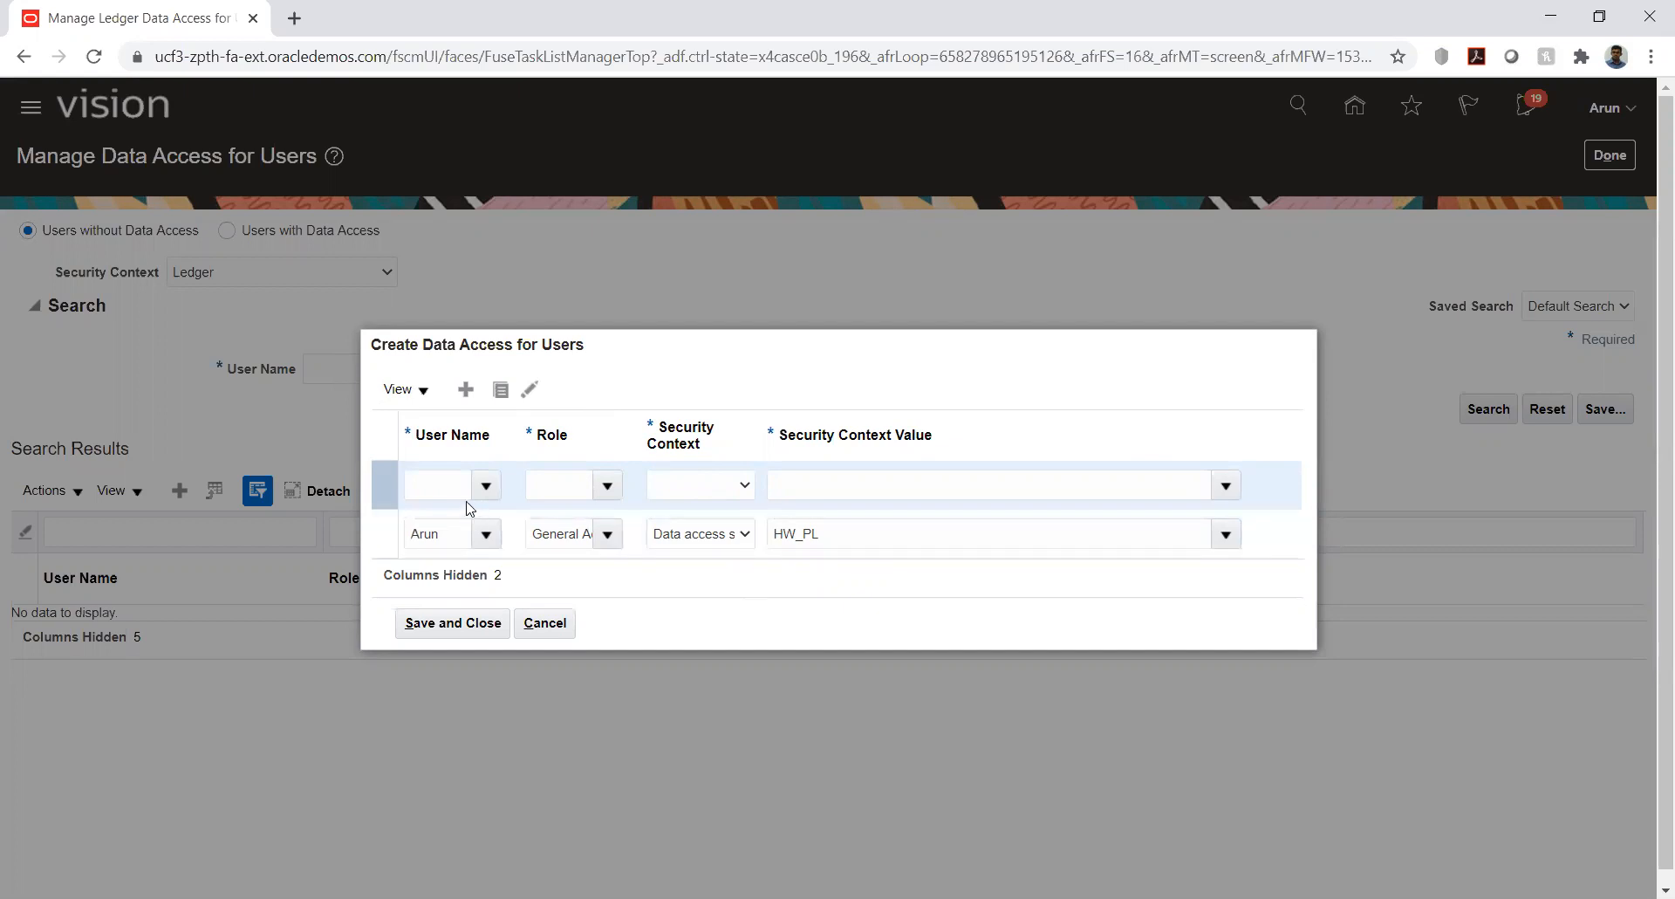
left_click(441, 486)
type("Arun")
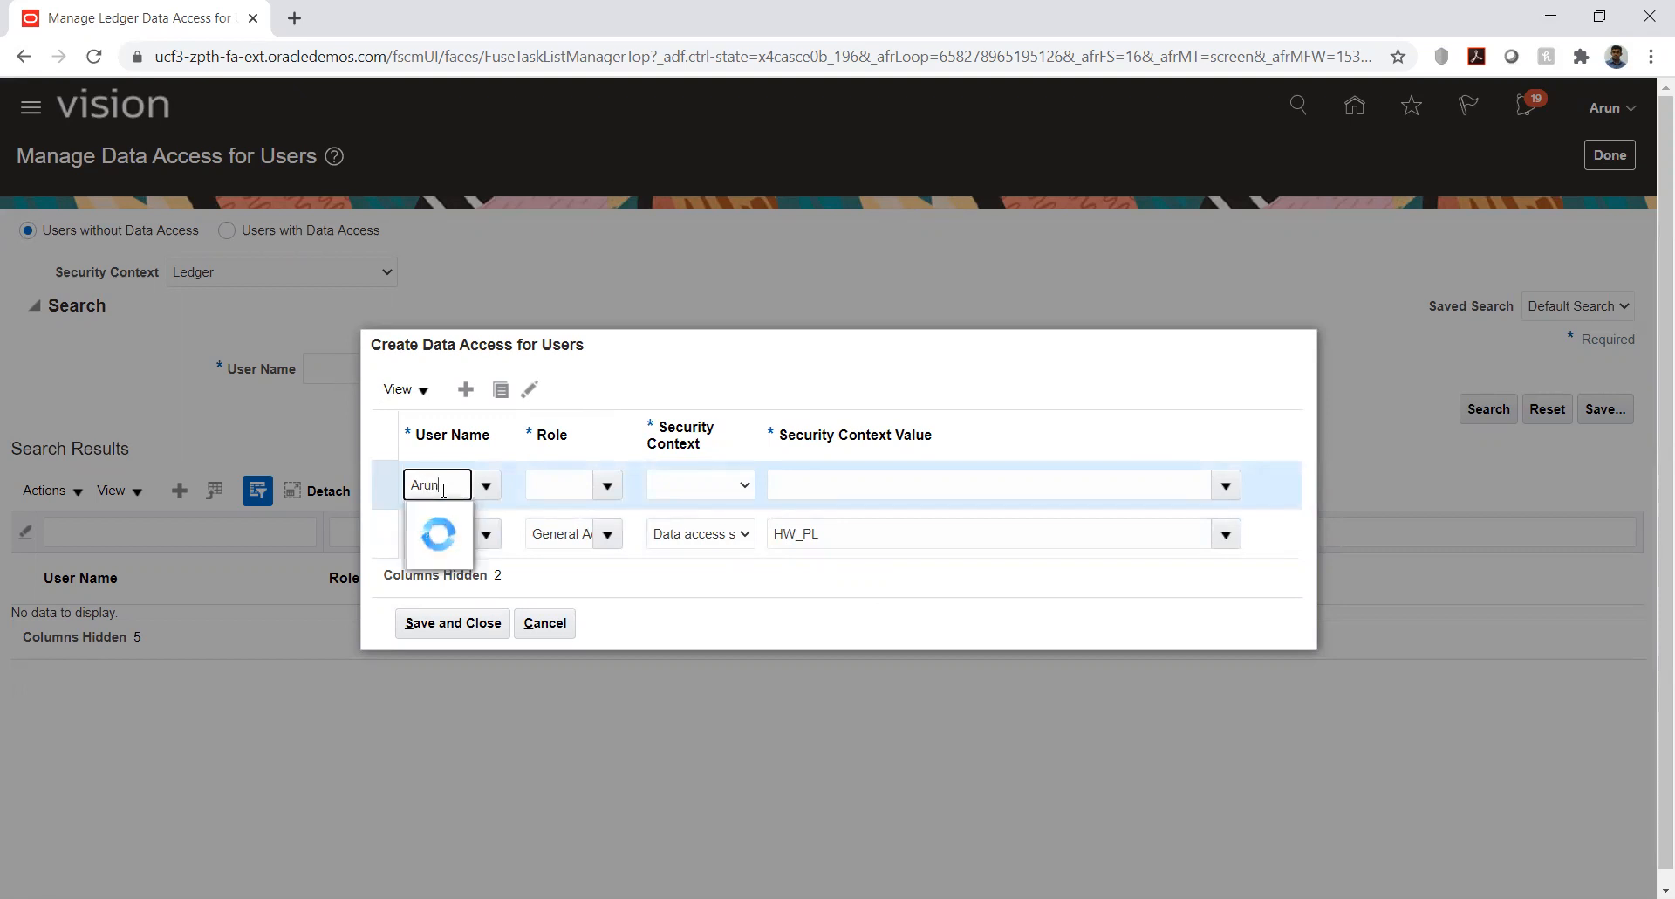
left_click(451, 555)
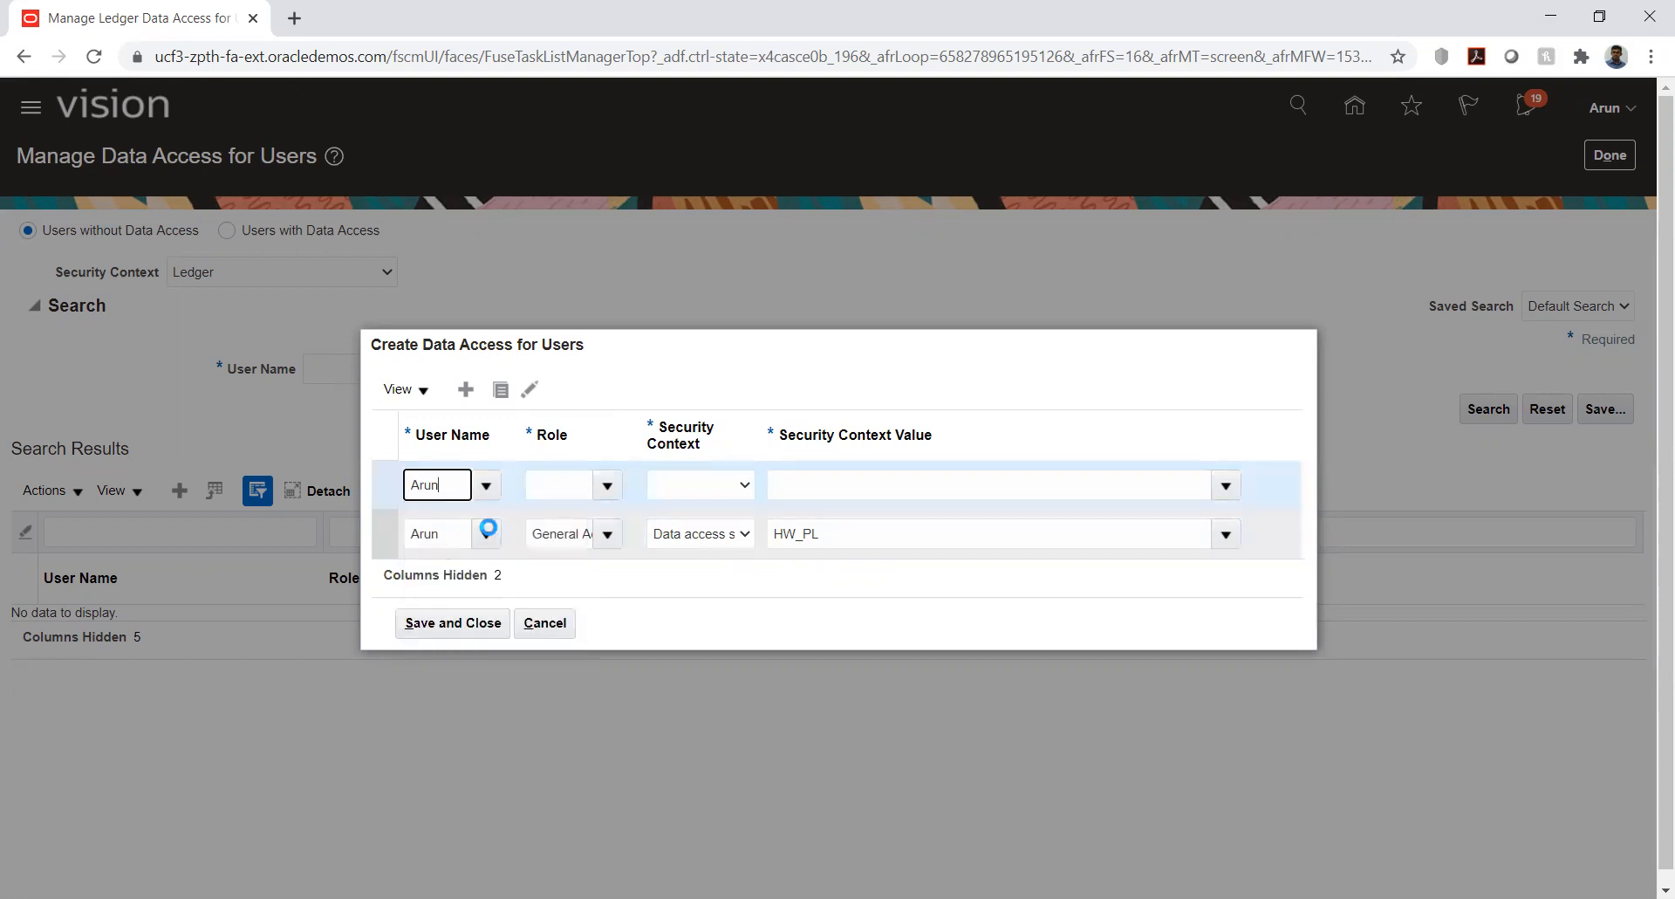
left_click(610, 488)
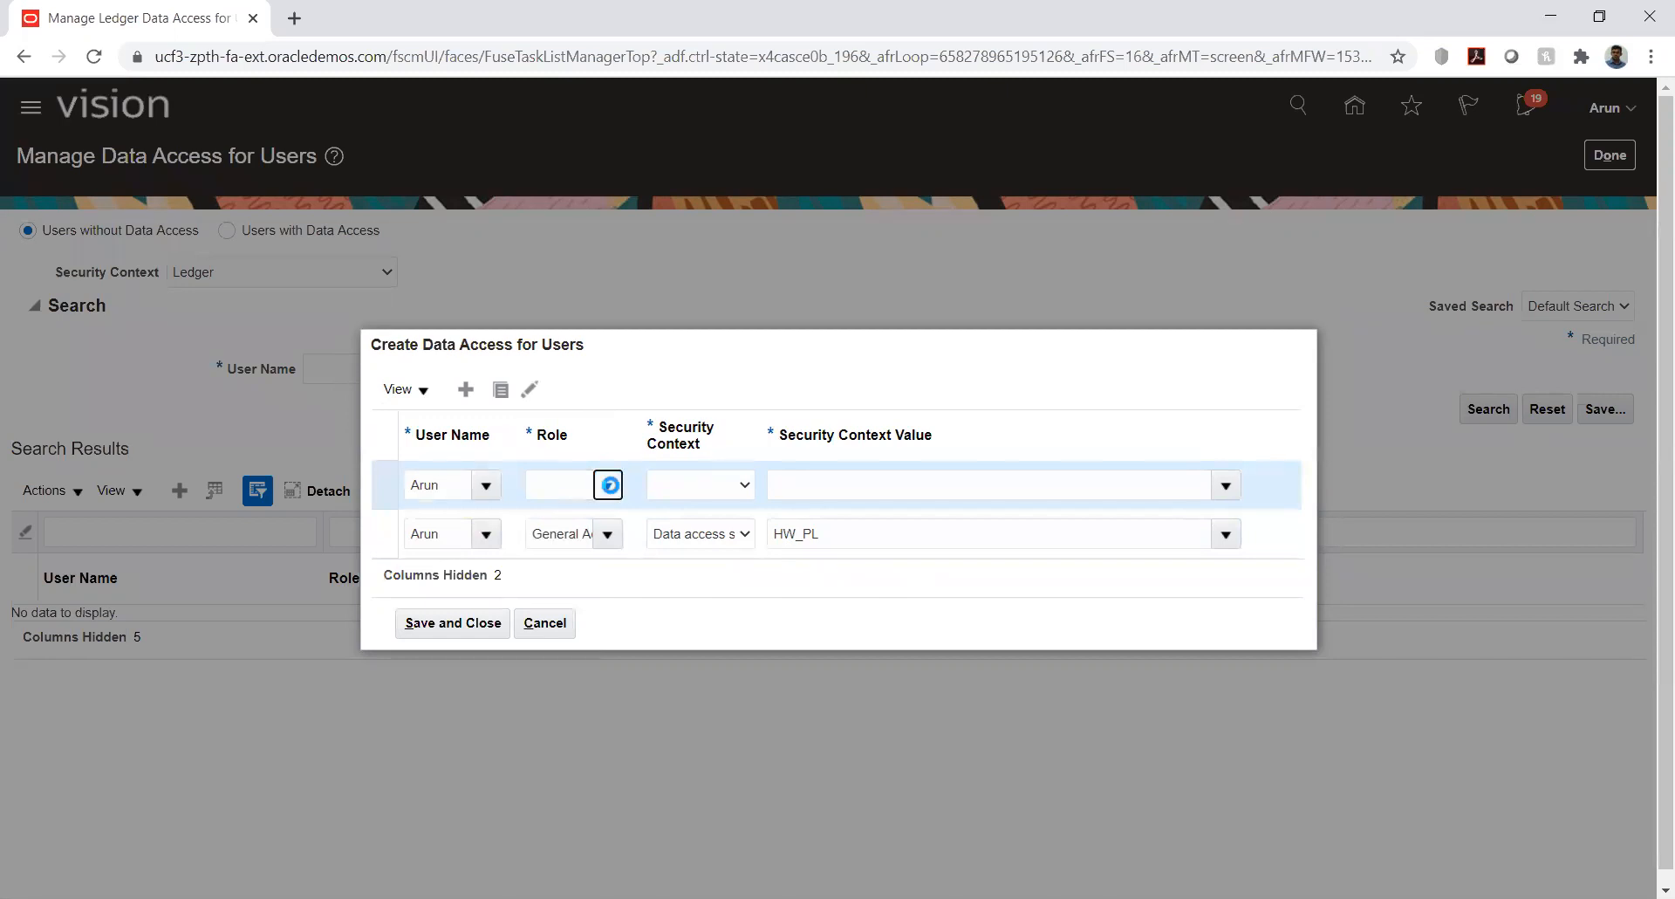
left_click(548, 485)
type("gen")
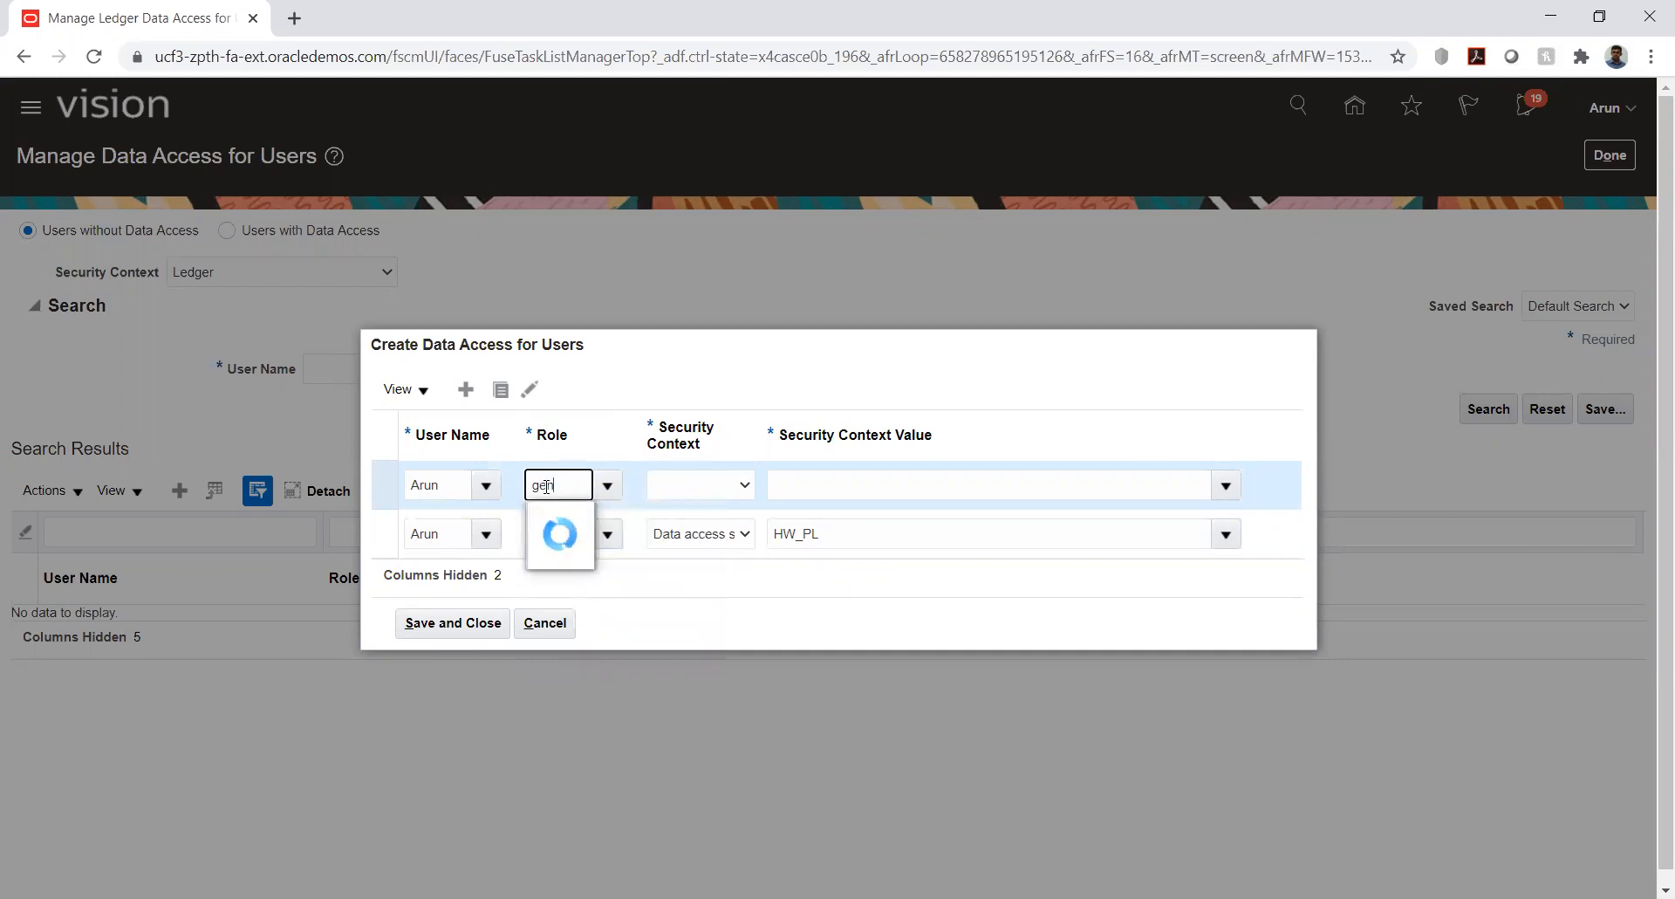
left_click(568, 555)
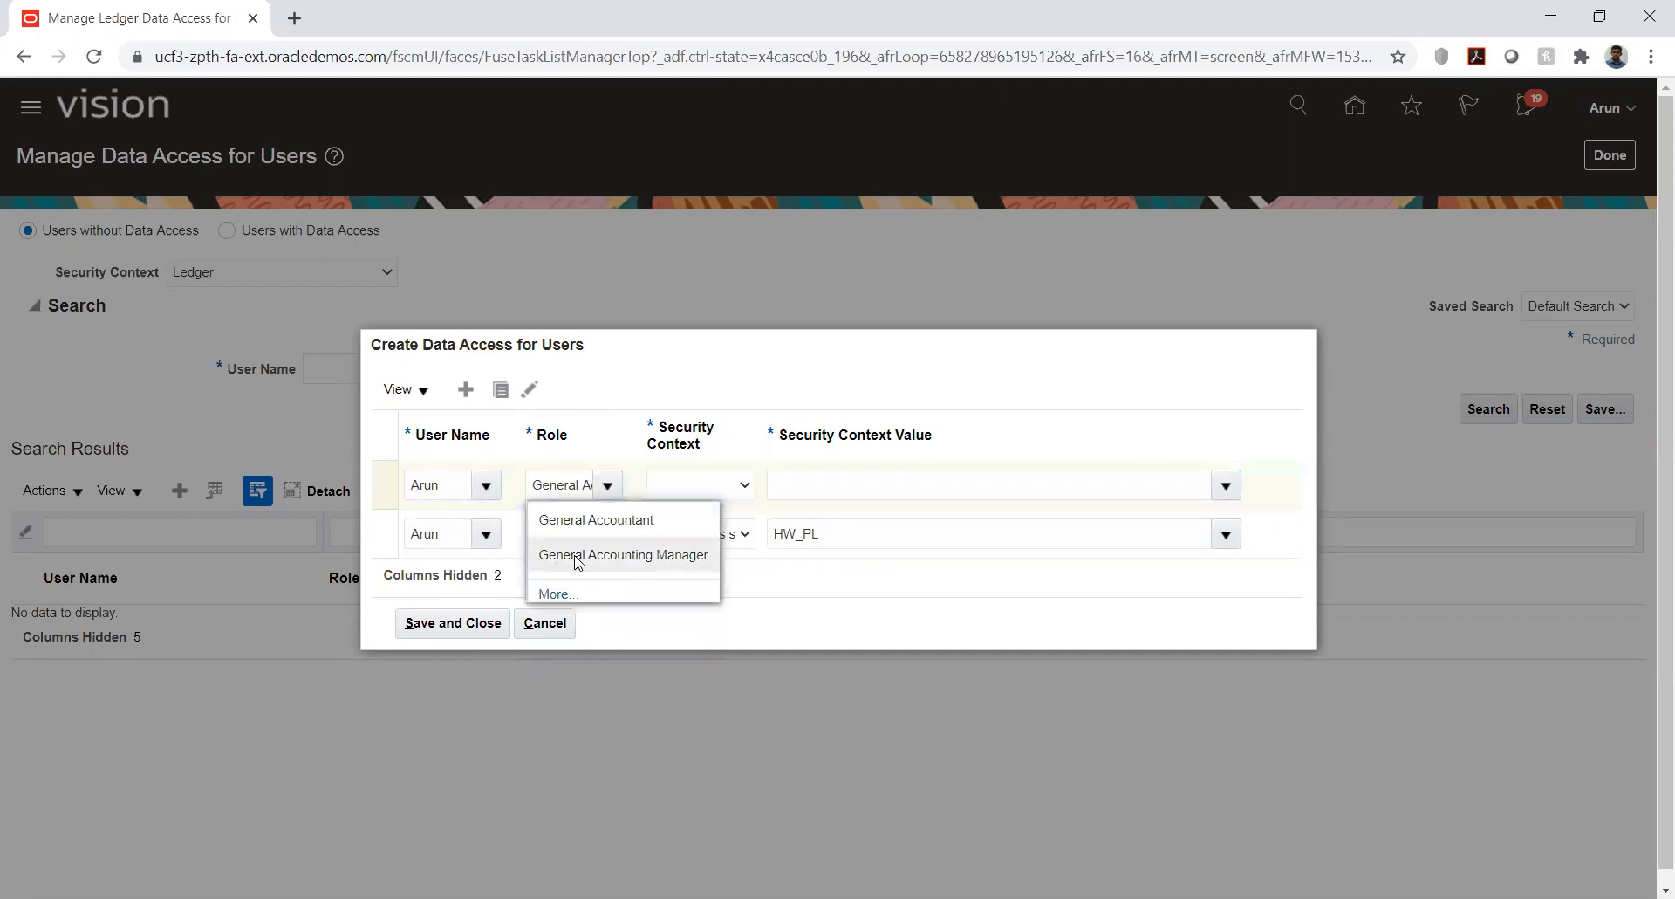
Give the General Accounting Manager entry the Data access set context HW_PL, then save the entries and finish the data access task.
left_click(712, 487)
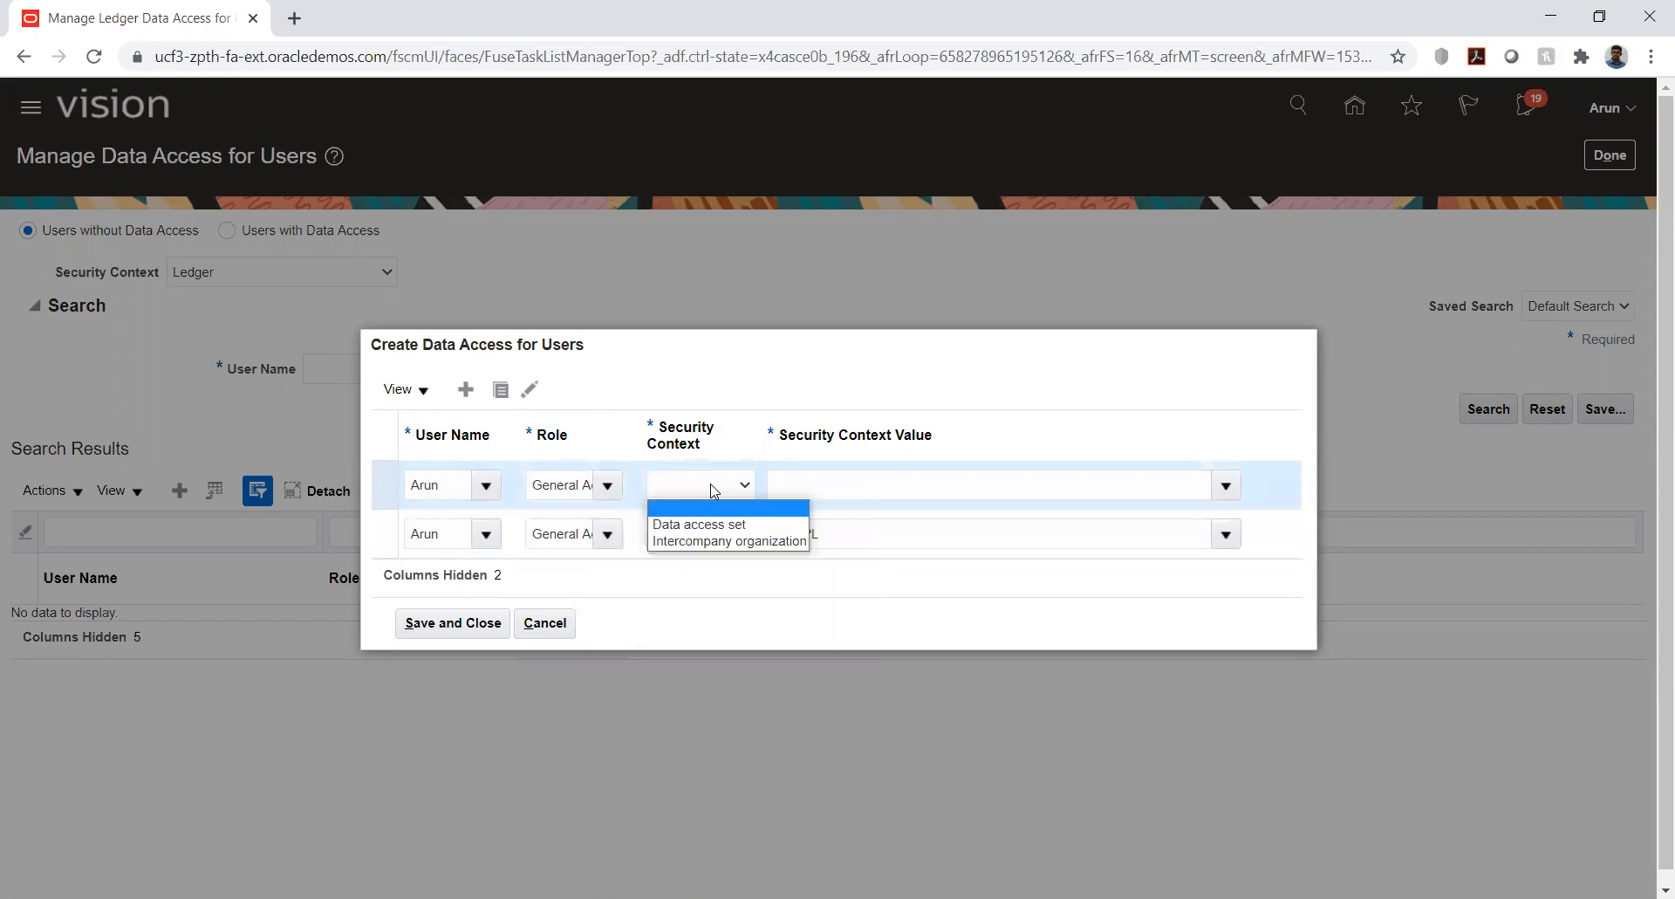
left_click(717, 524)
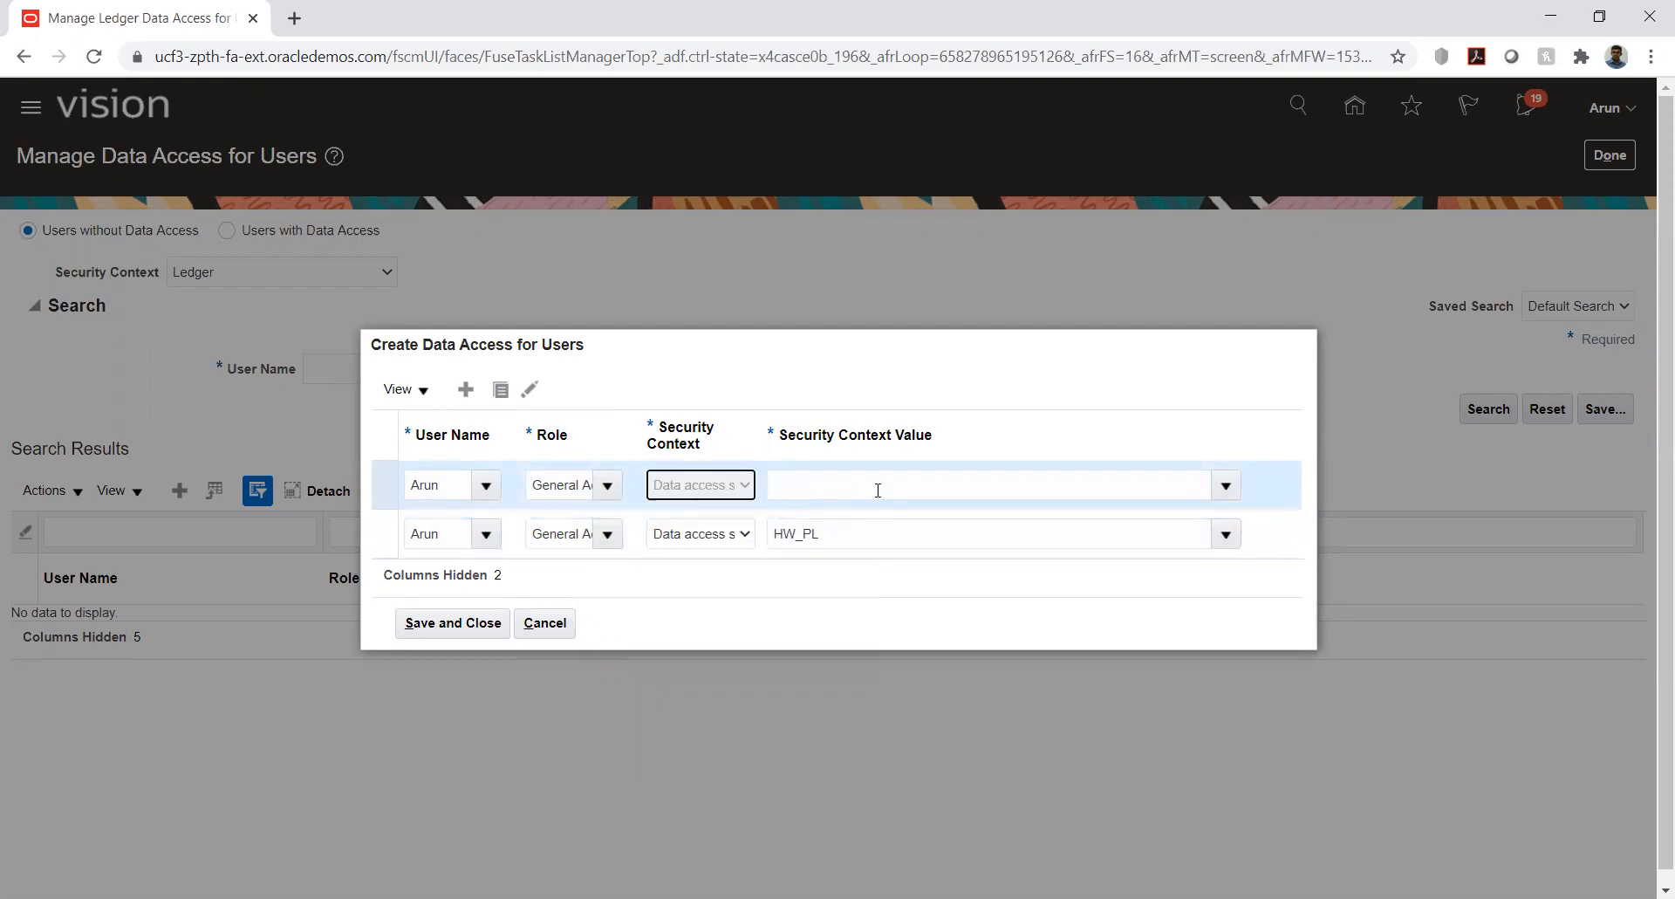
left_click(909, 483)
type("hw")
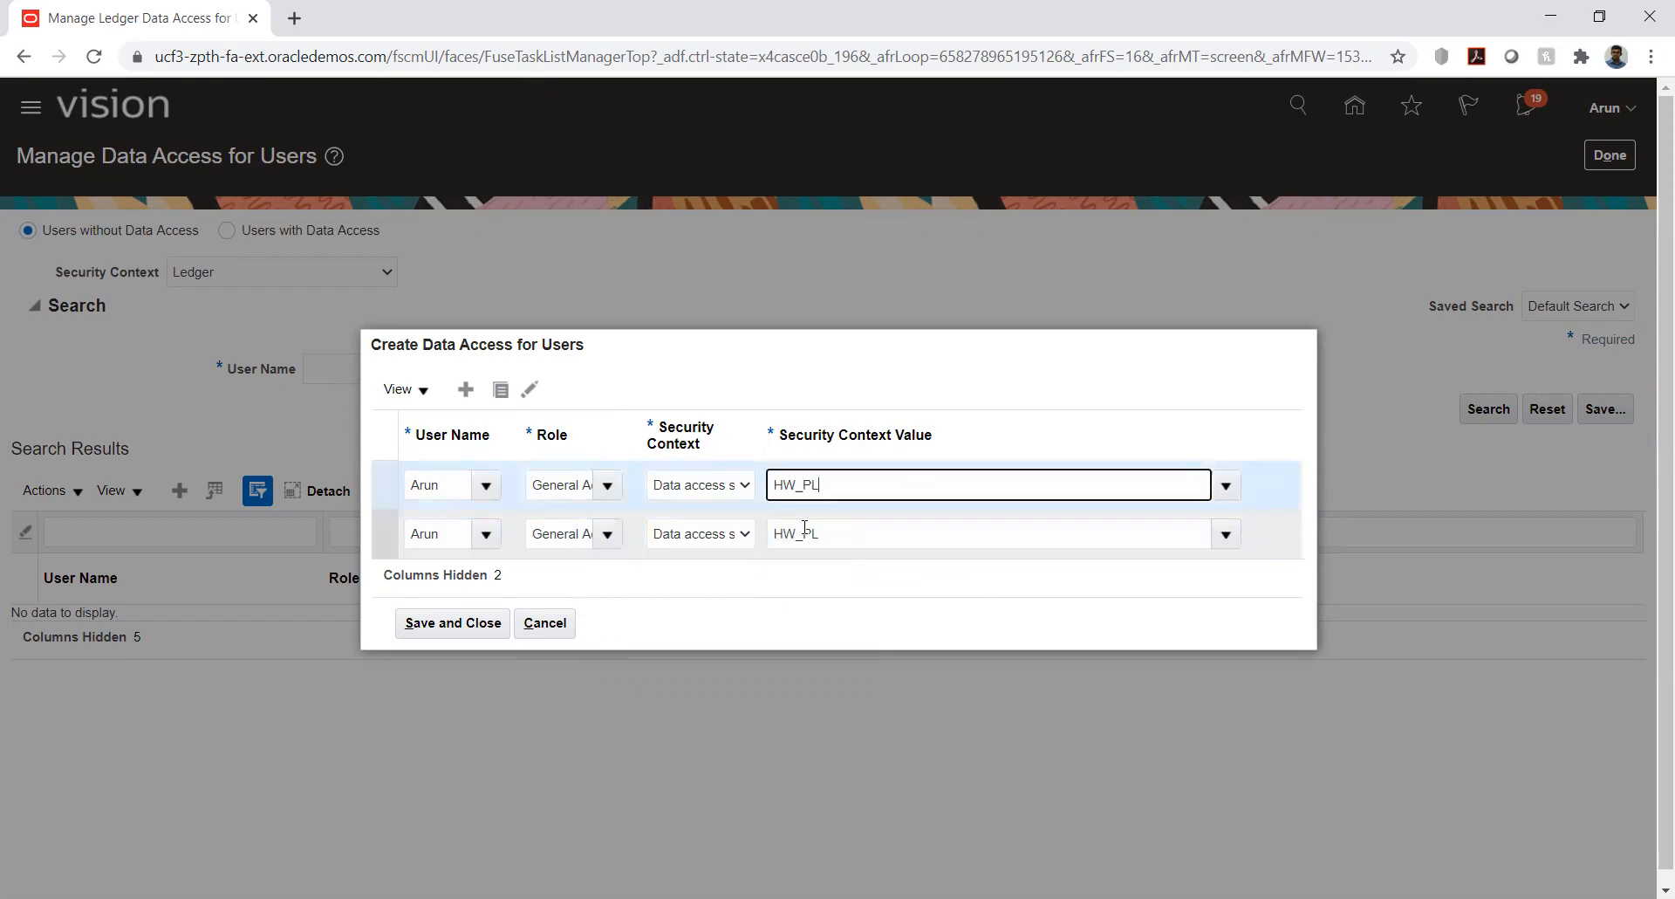
left_click(441, 626)
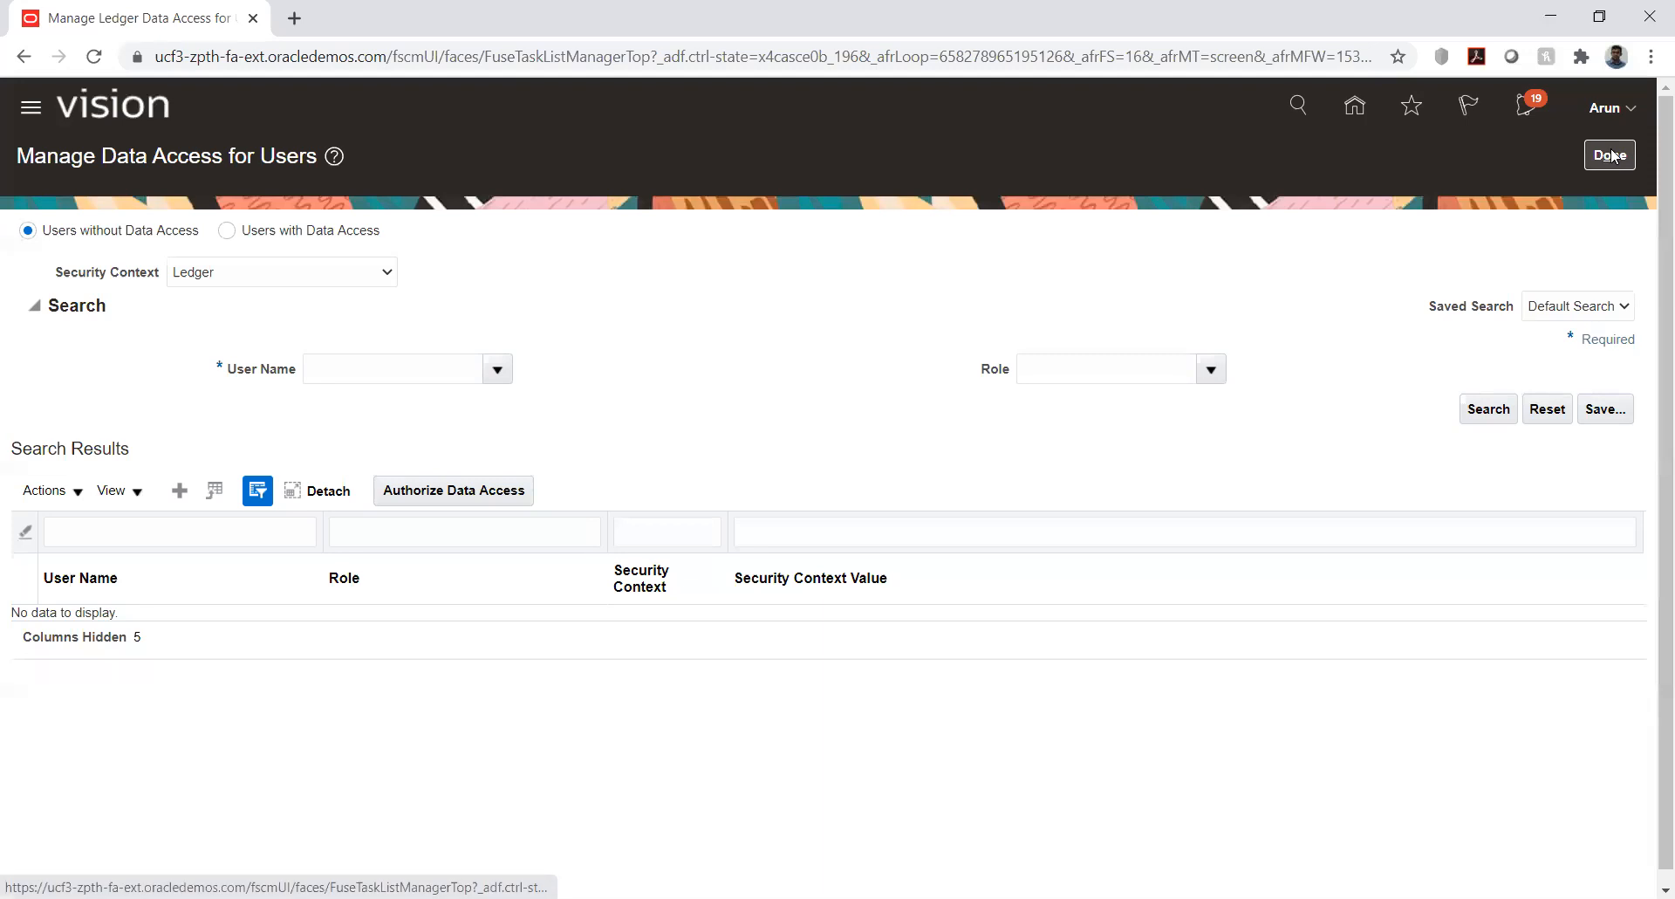
left_click(1612, 155)
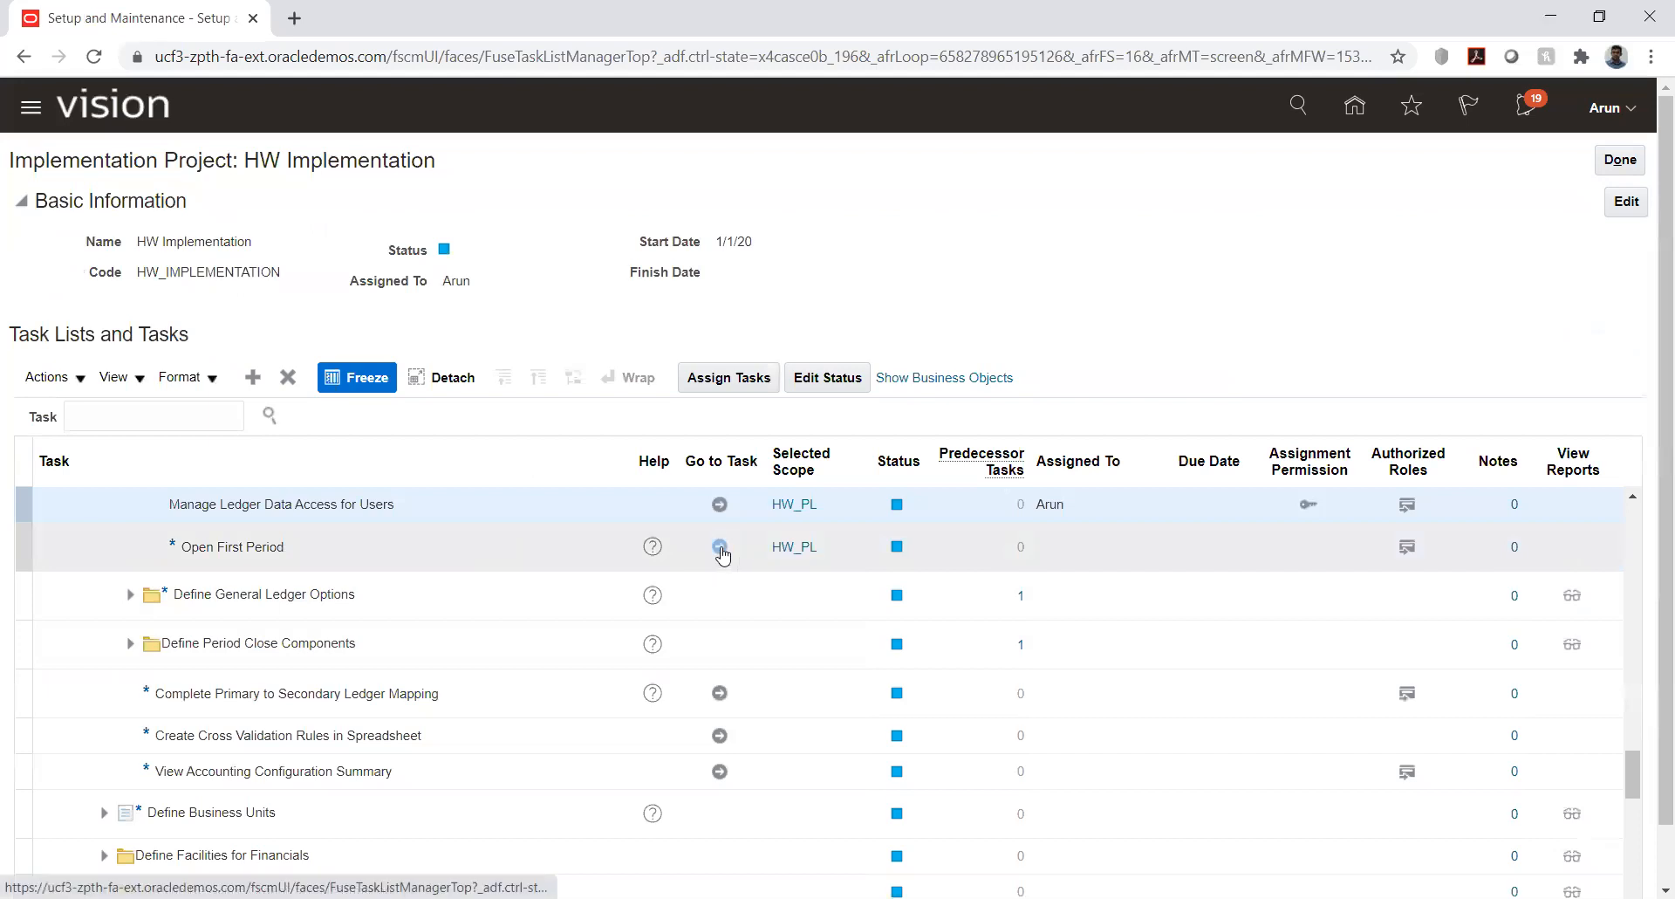
Open the Open First Period task for HW_PL and set the data access set to HW_PL.
left_click(720, 550)
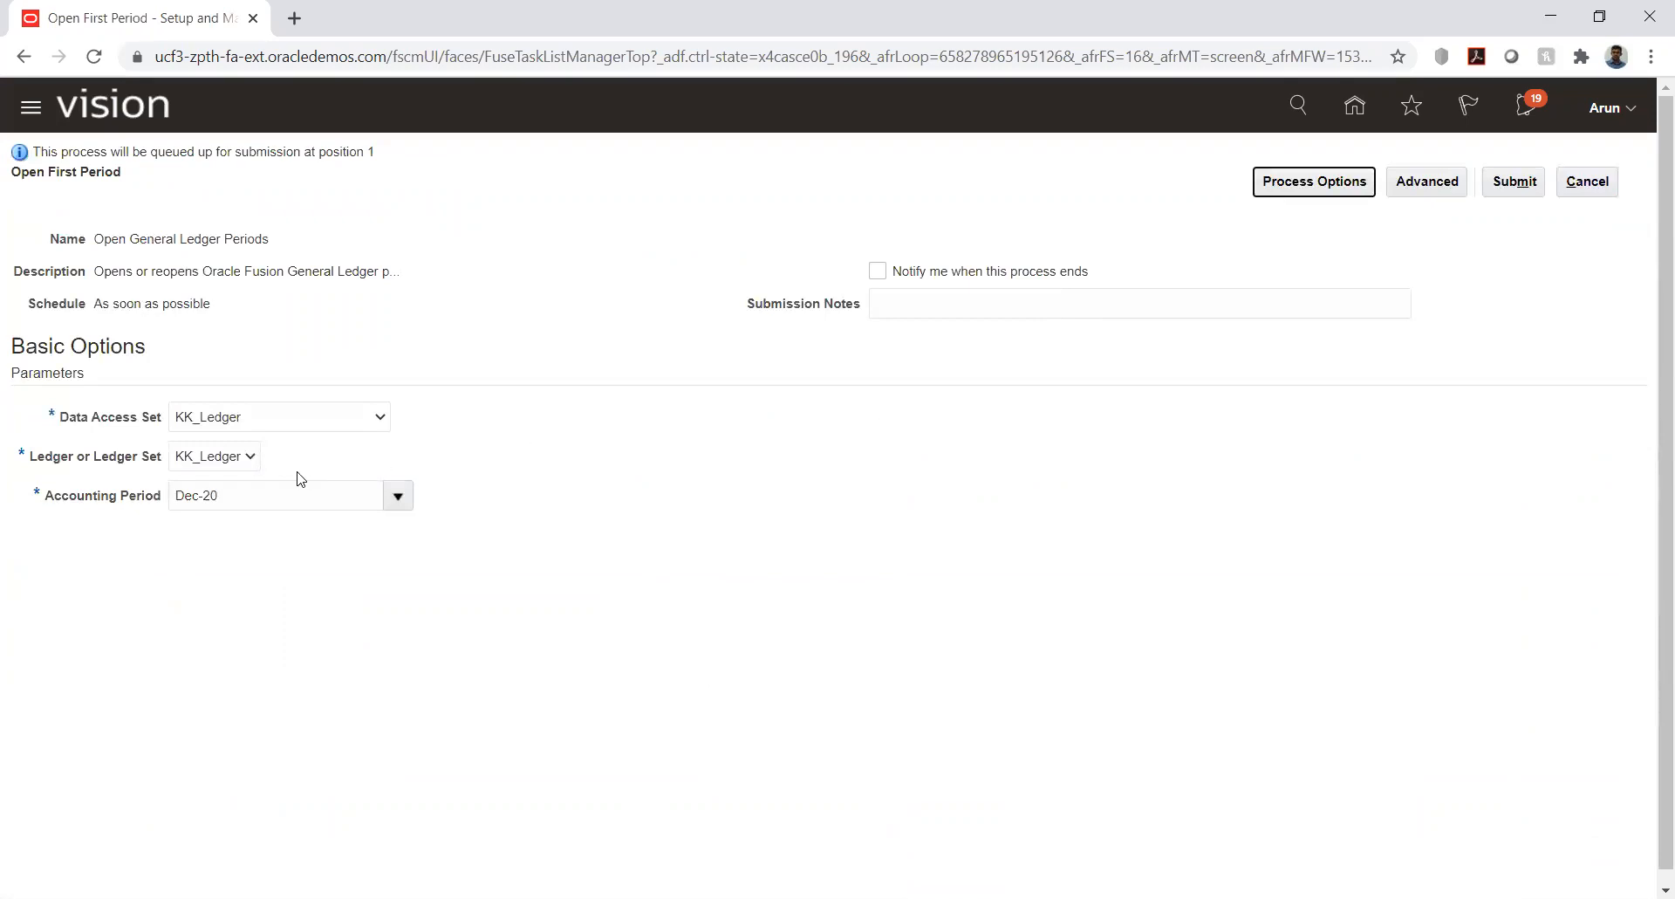
left_click(328, 418)
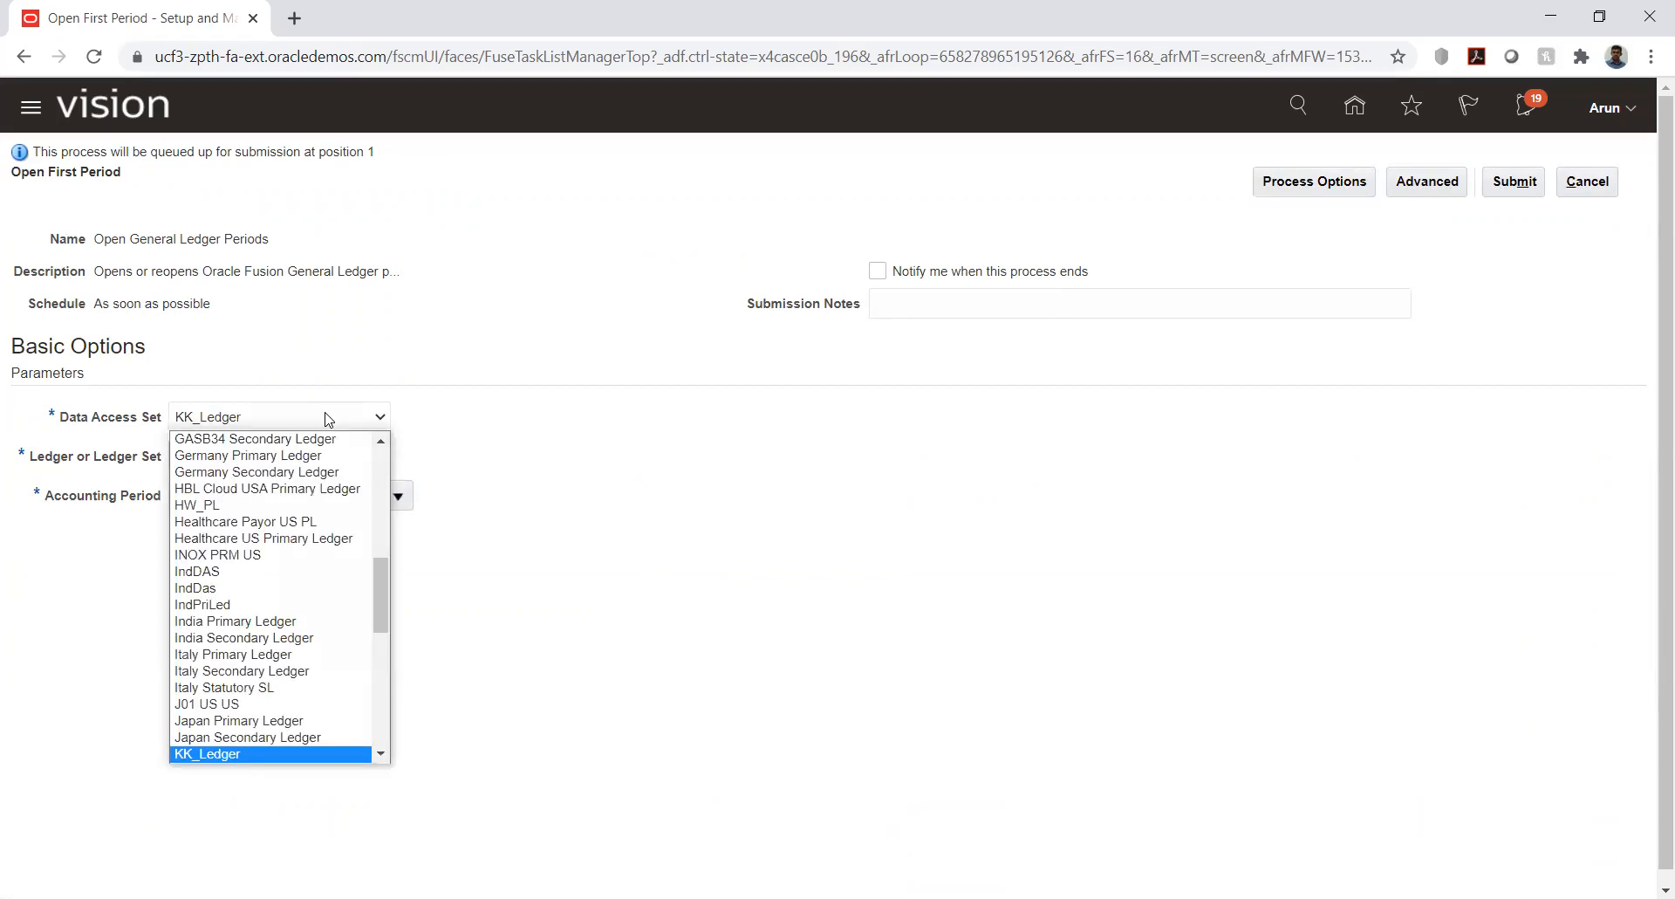
key("h")
key("w")
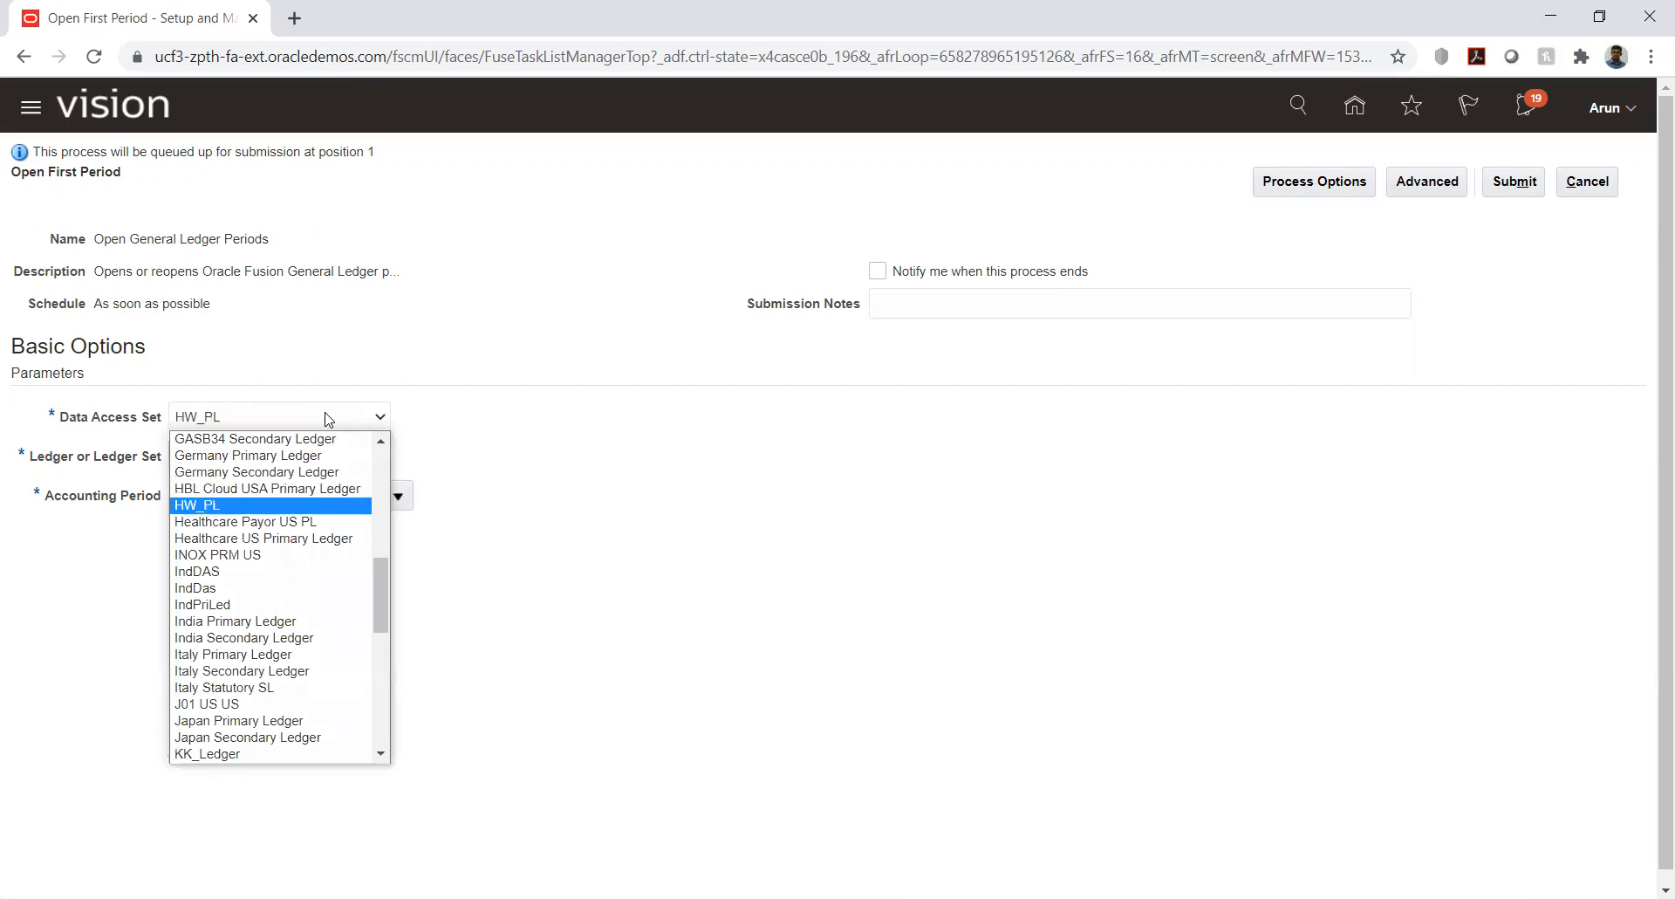
key("Return")
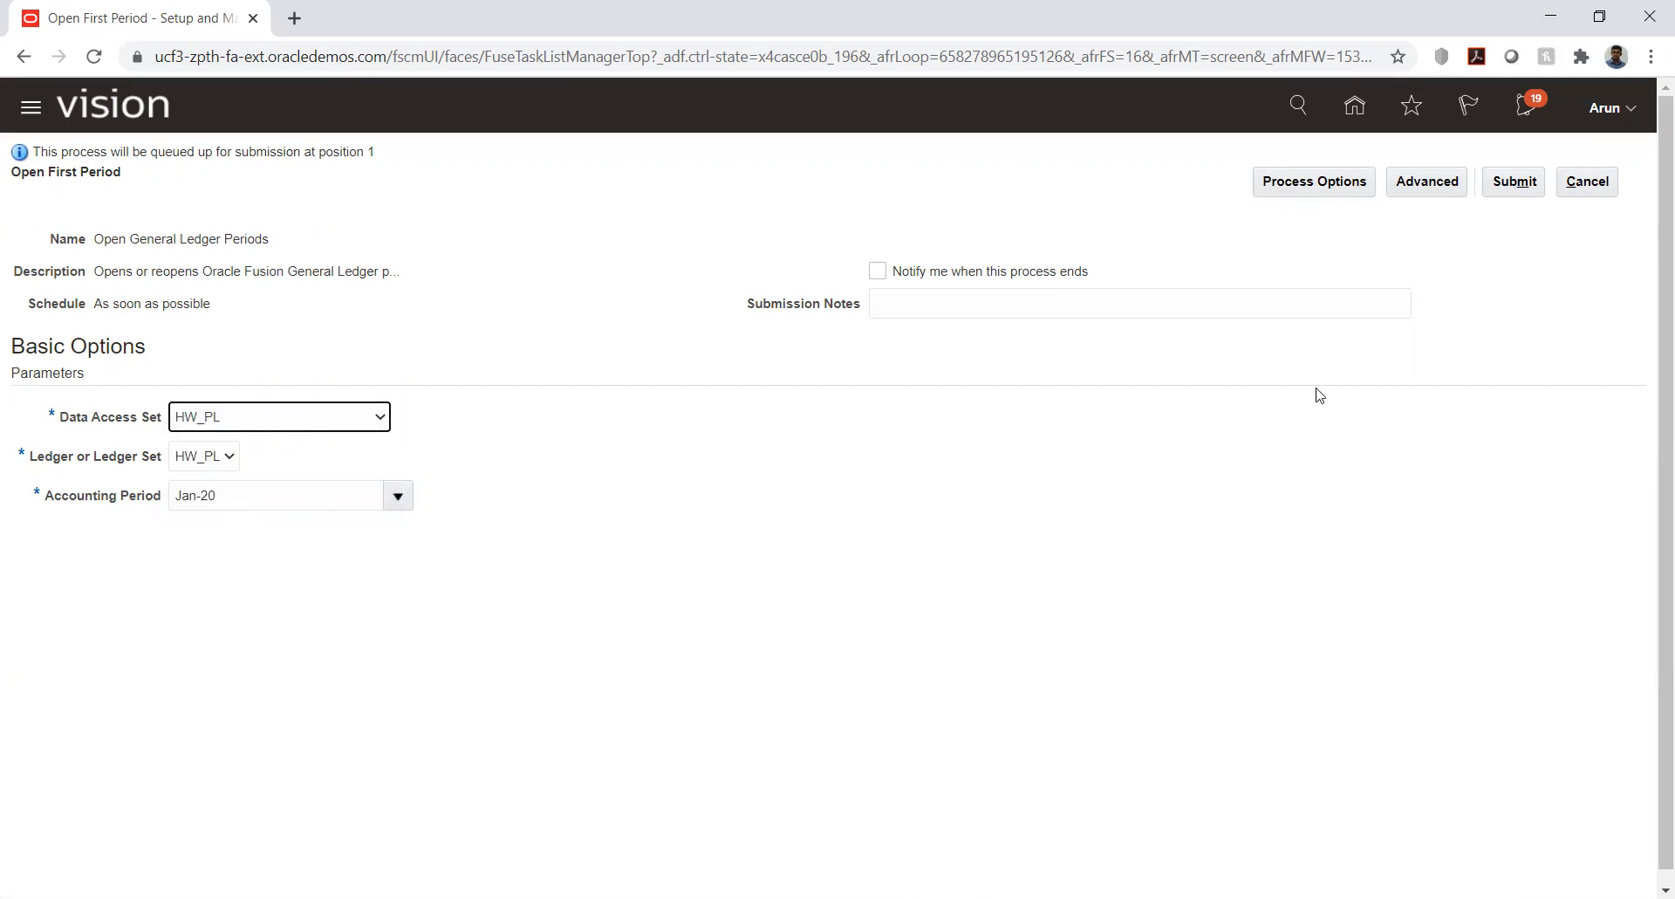
Submit the Open First Period process for ledger HW_PL with accounting period Jan-20 and close the confirmation.
left_click(1520, 184)
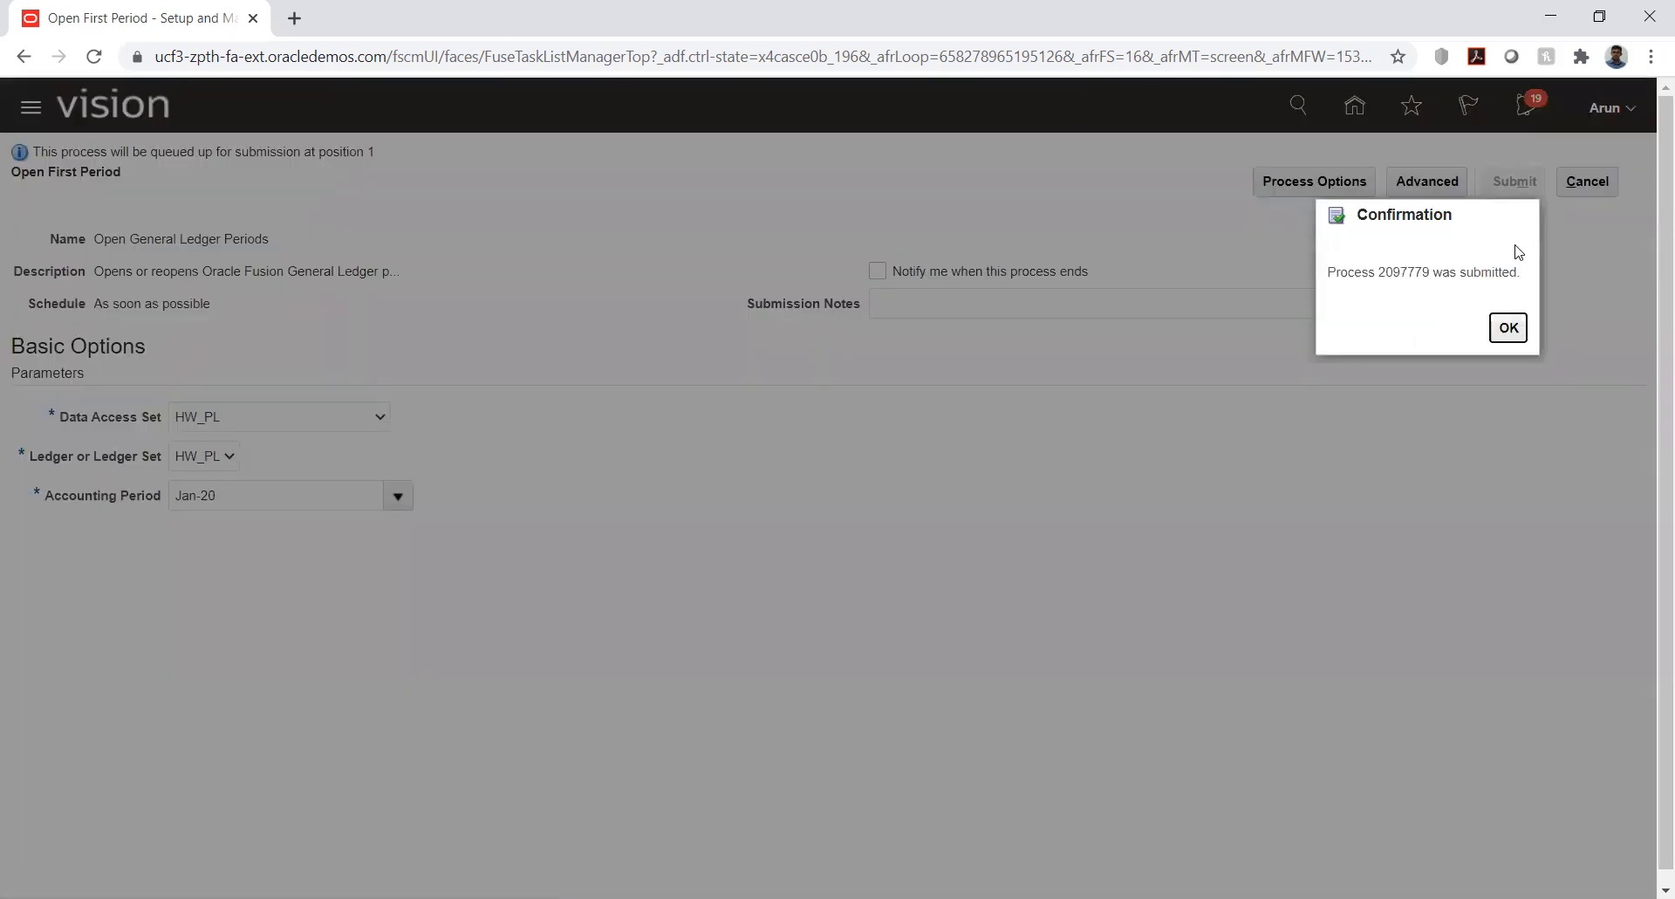
left_click(1495, 329)
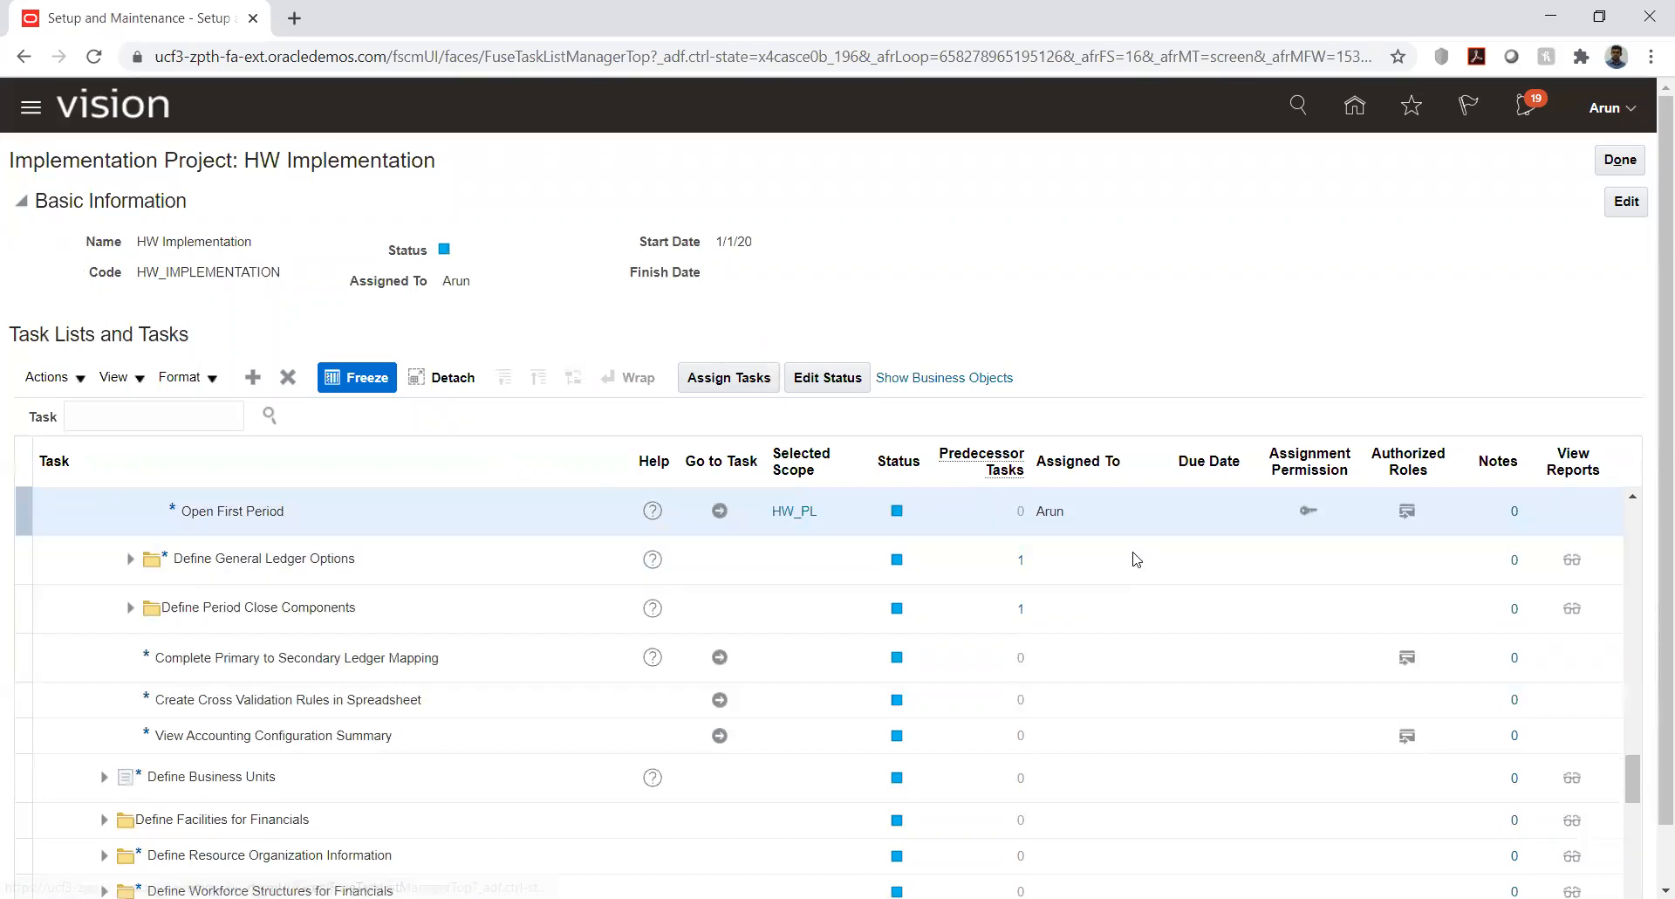
Open the Review and Submit Accounting Configuration task for HW_PL, check the ledger's balances cube, and submit the configuration again.
left_click_drag(1636, 778, 1636, 756)
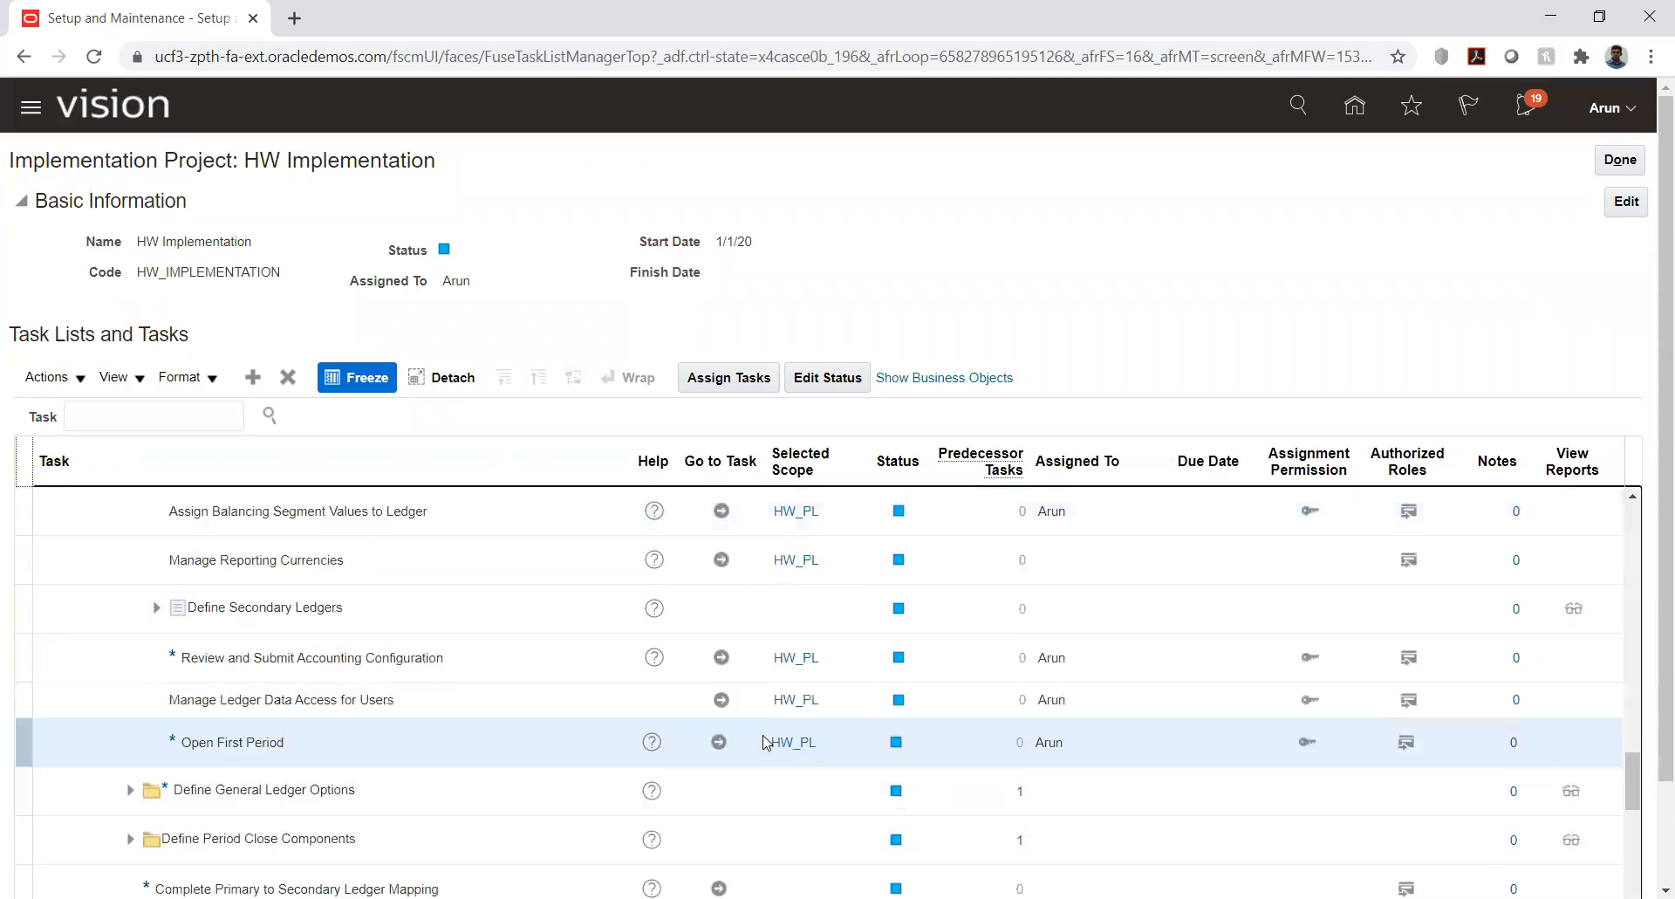
left_click(717, 658)
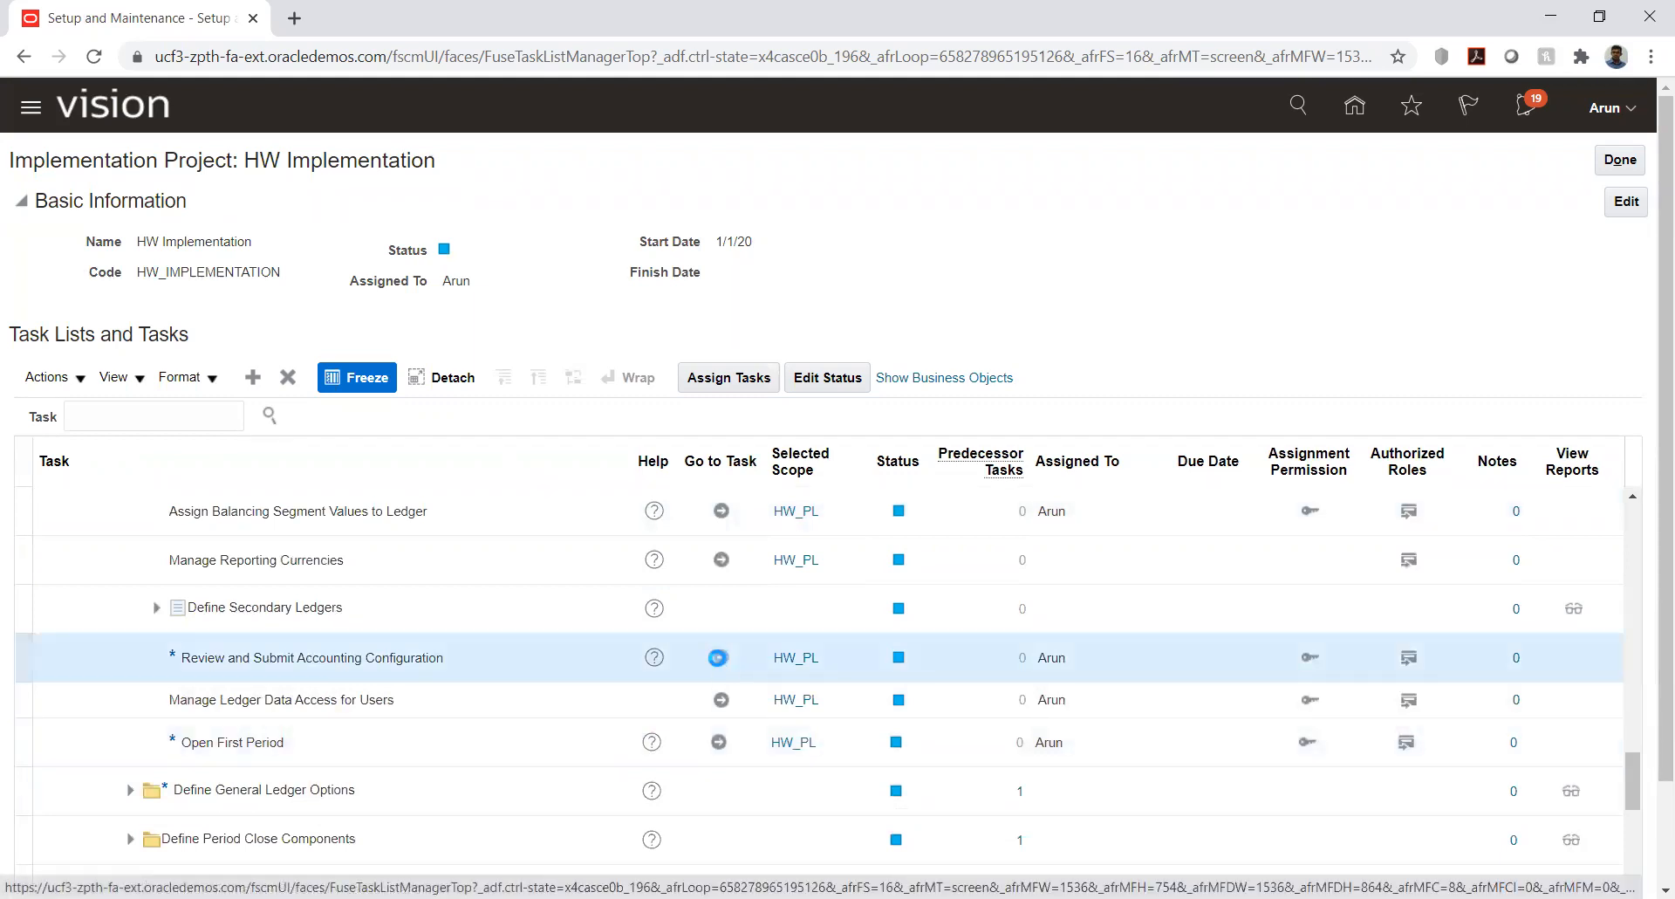
left_click(717, 658)
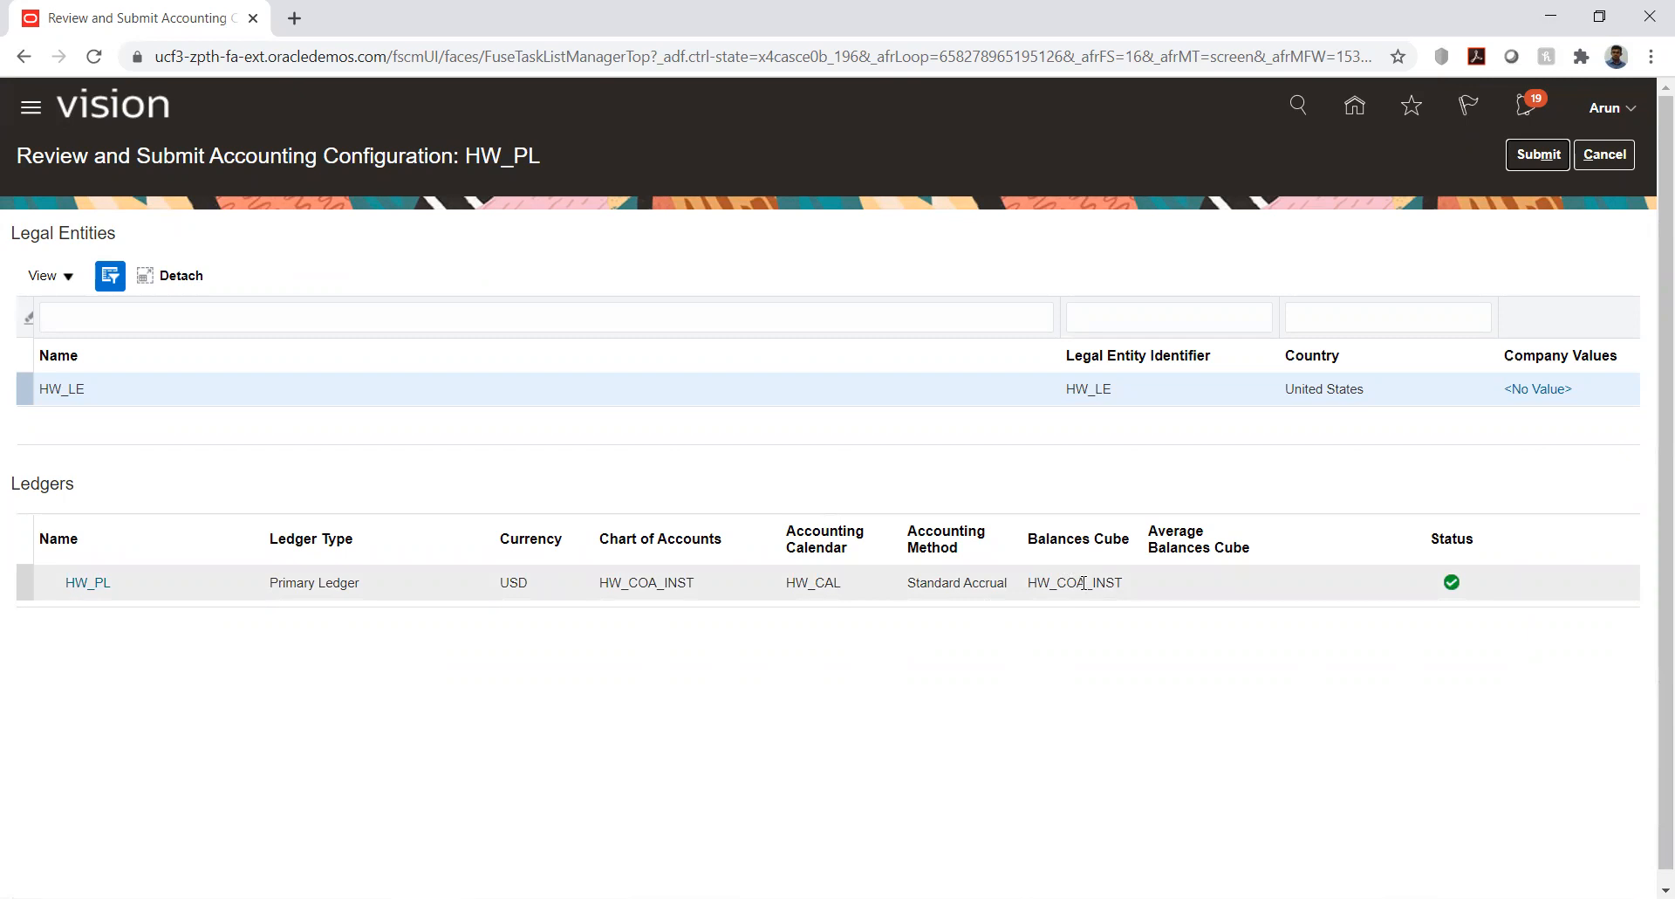
double_click(1035, 585)
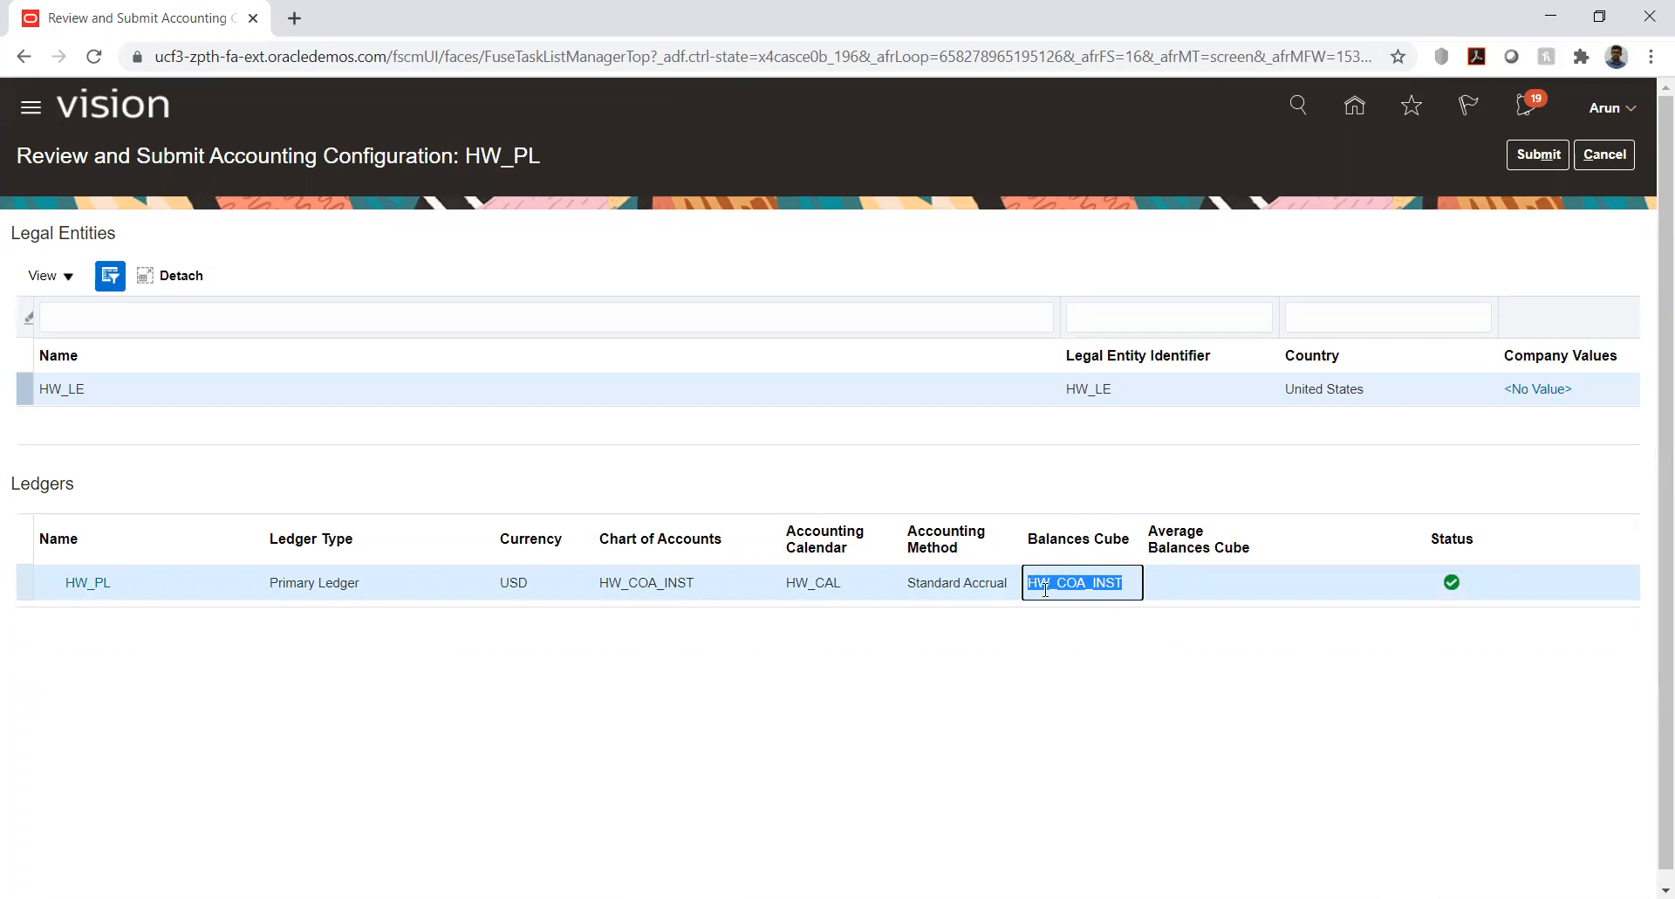
left_click(1223, 707)
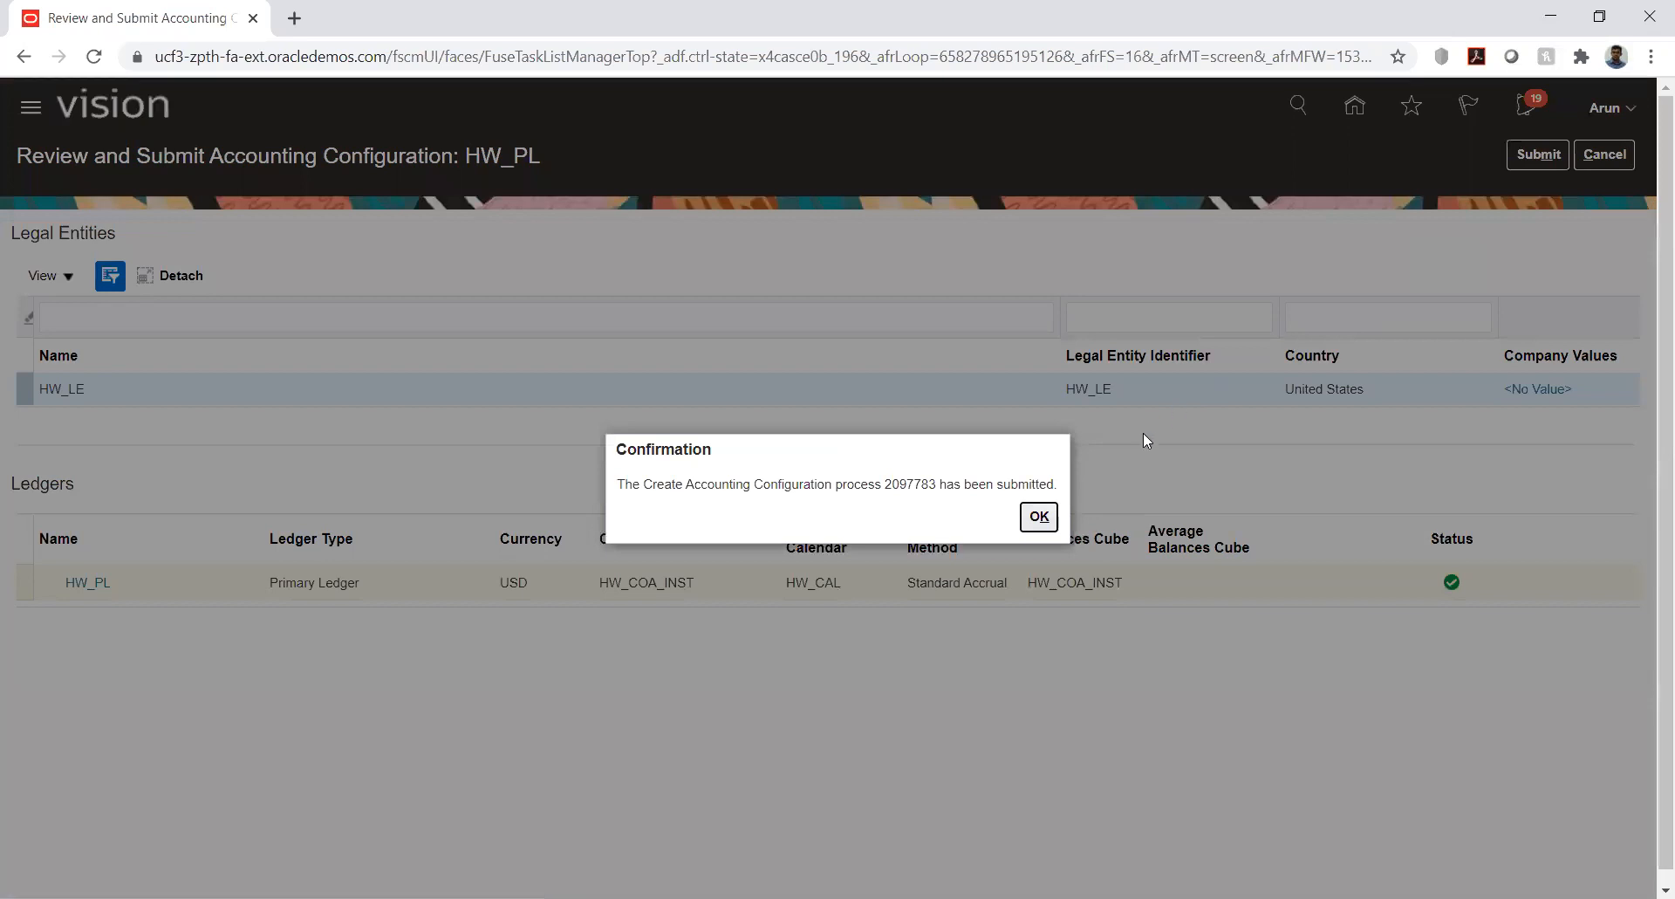
left_click(1044, 518)
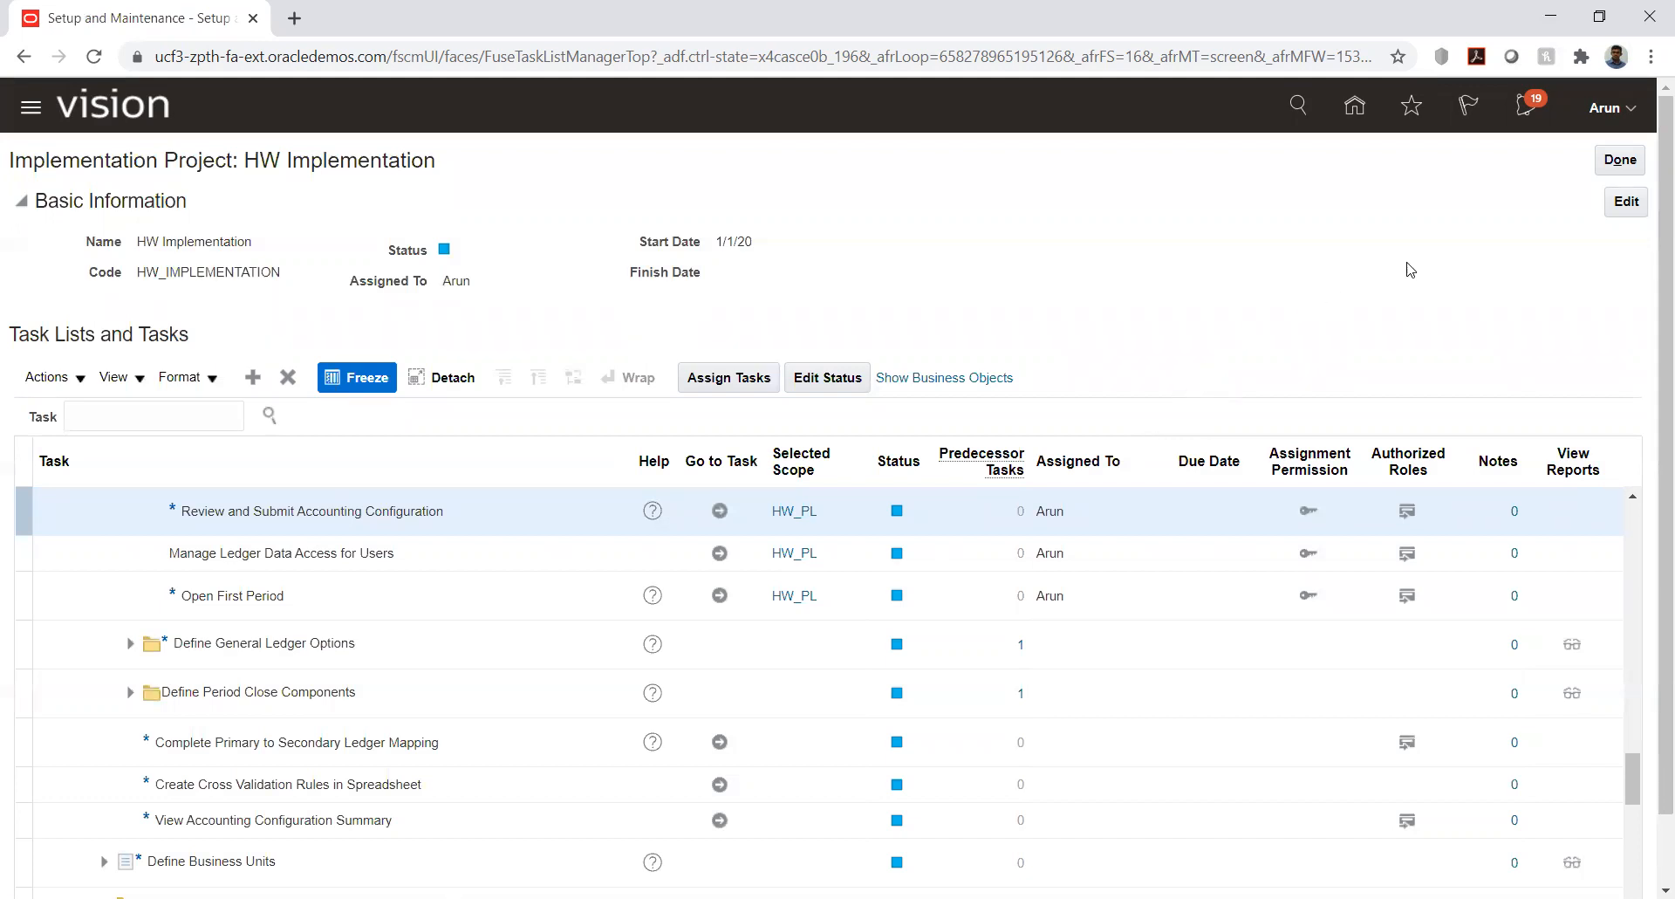
Finish working in the HW Implementation project and open the Period Close work area under General Accounting from the home page.
left_click(1621, 160)
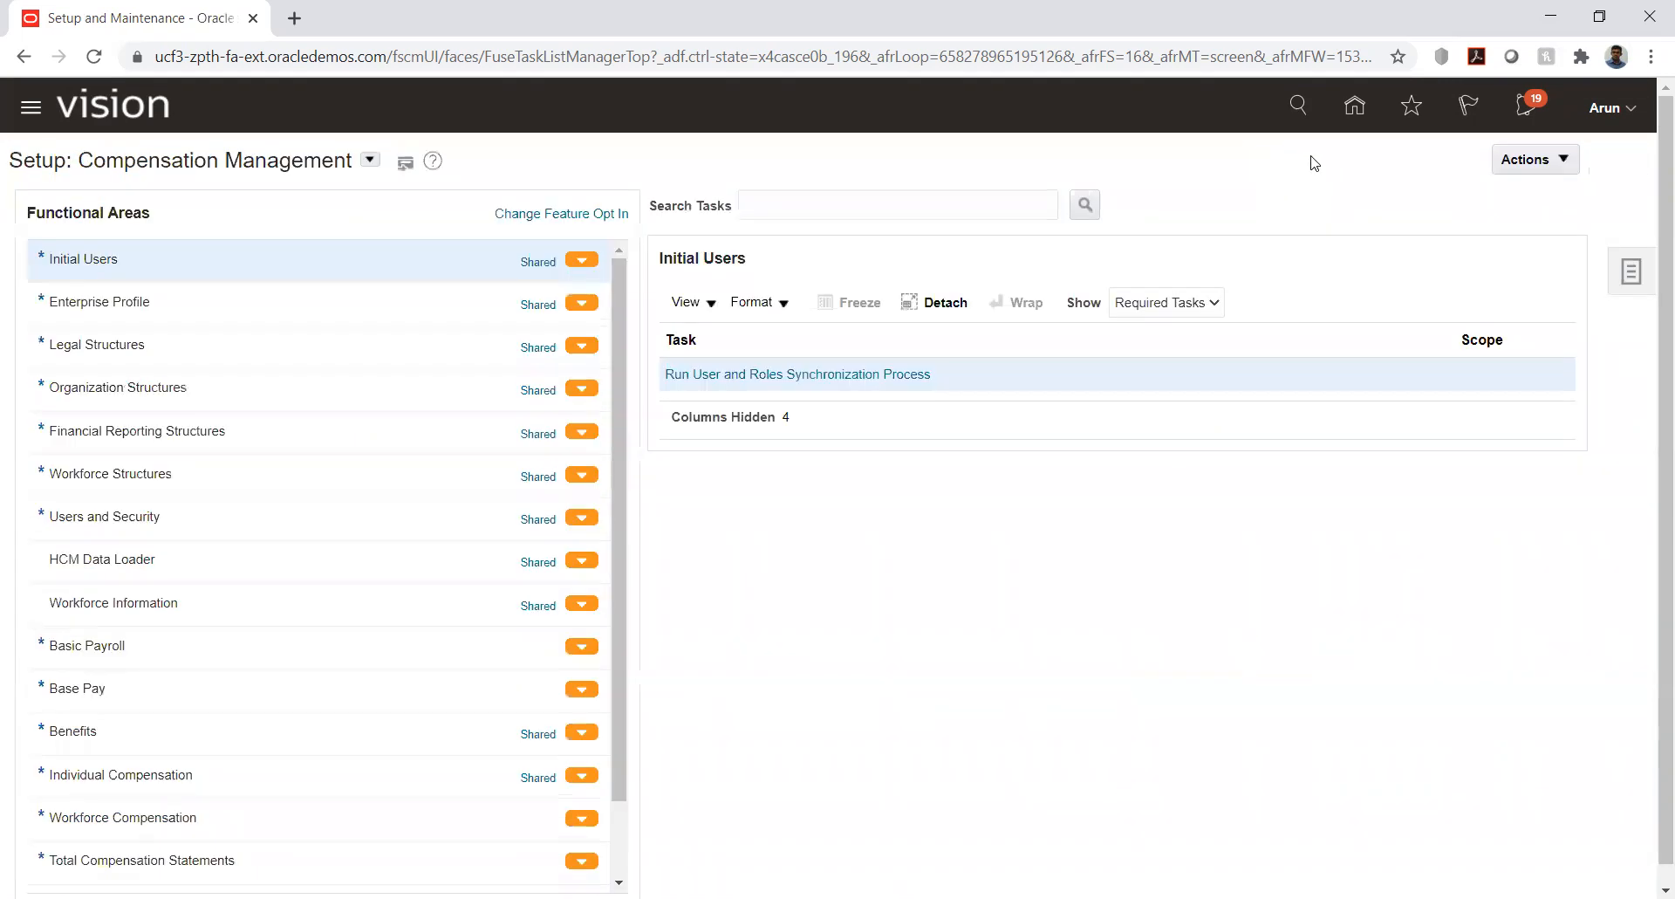
left_click(1632, 274)
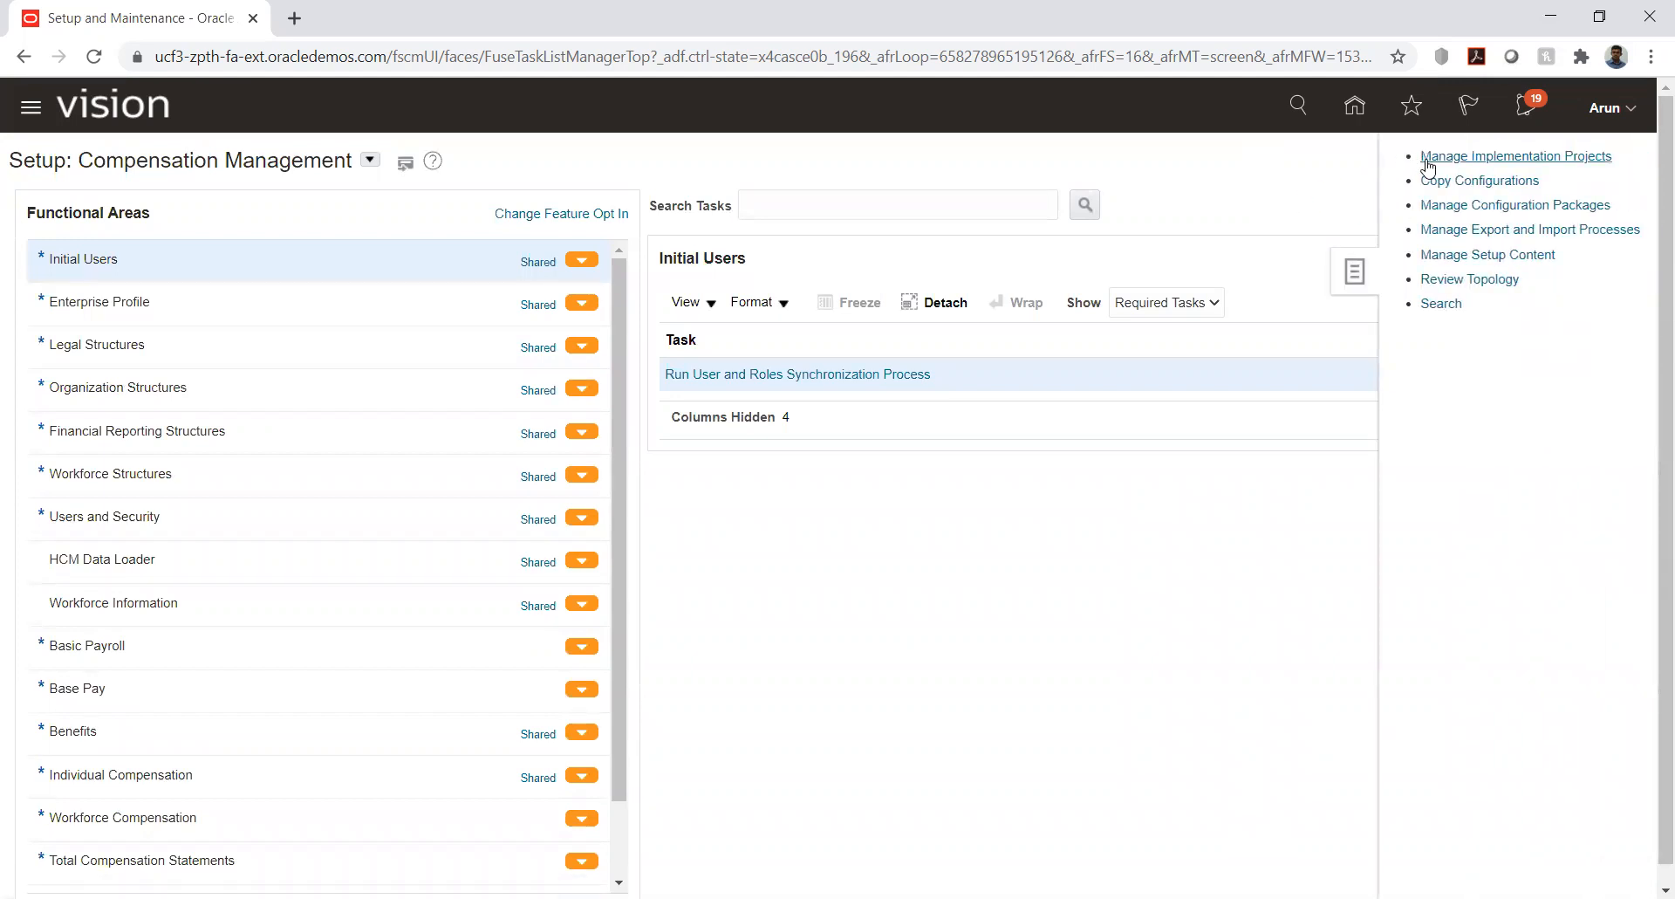
left_click(1348, 104)
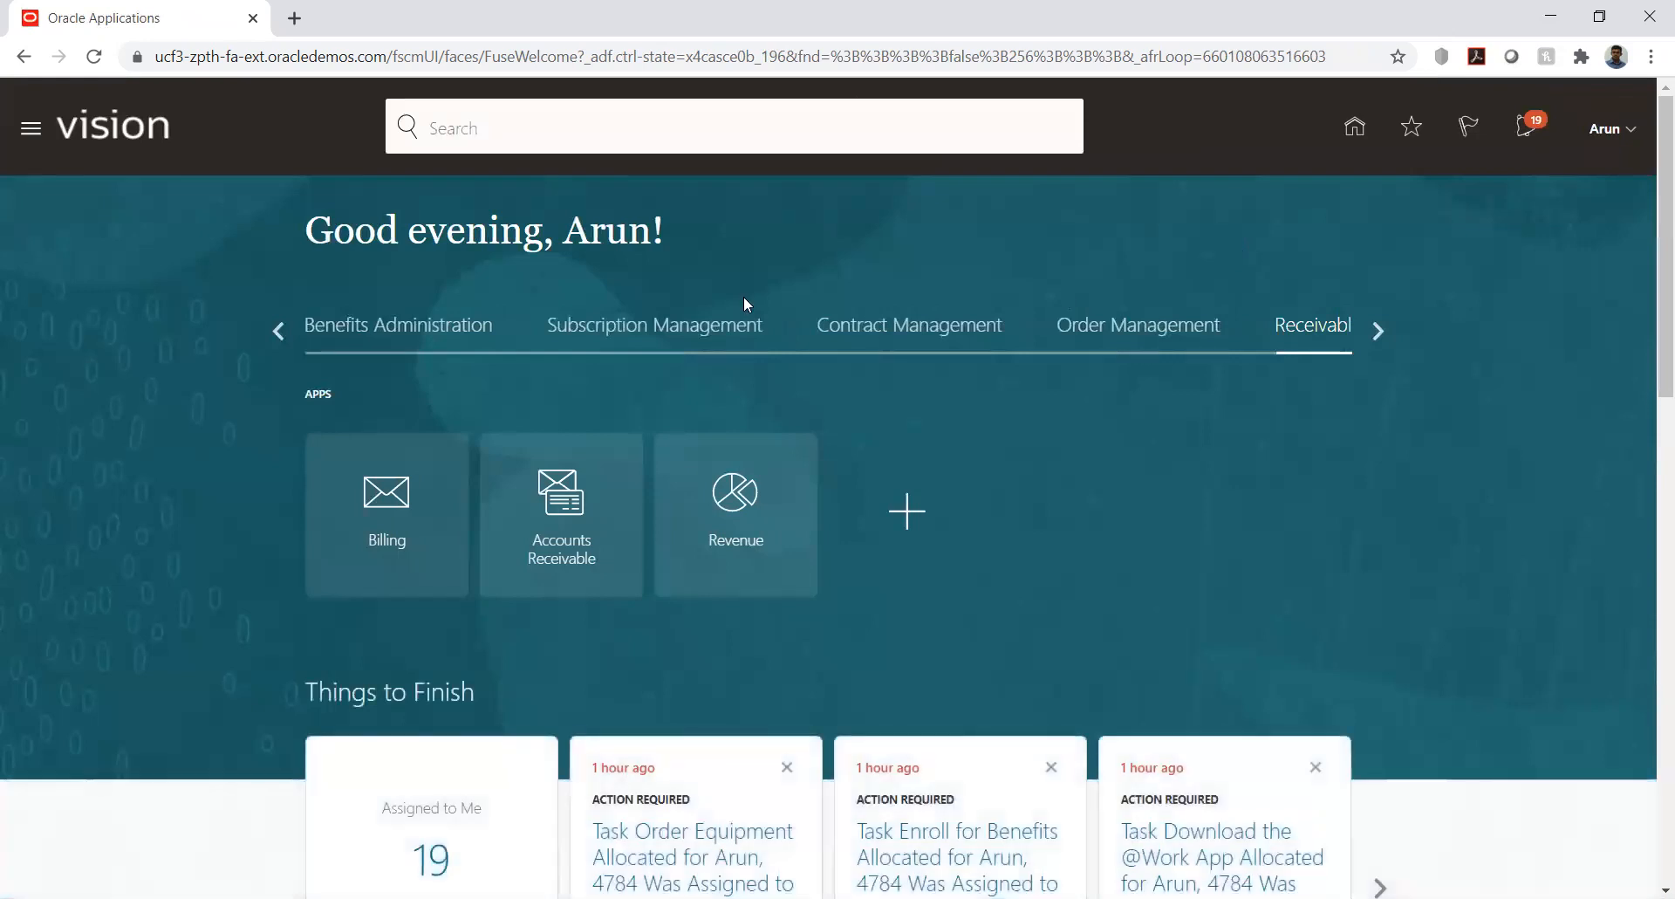
left_click(279, 332)
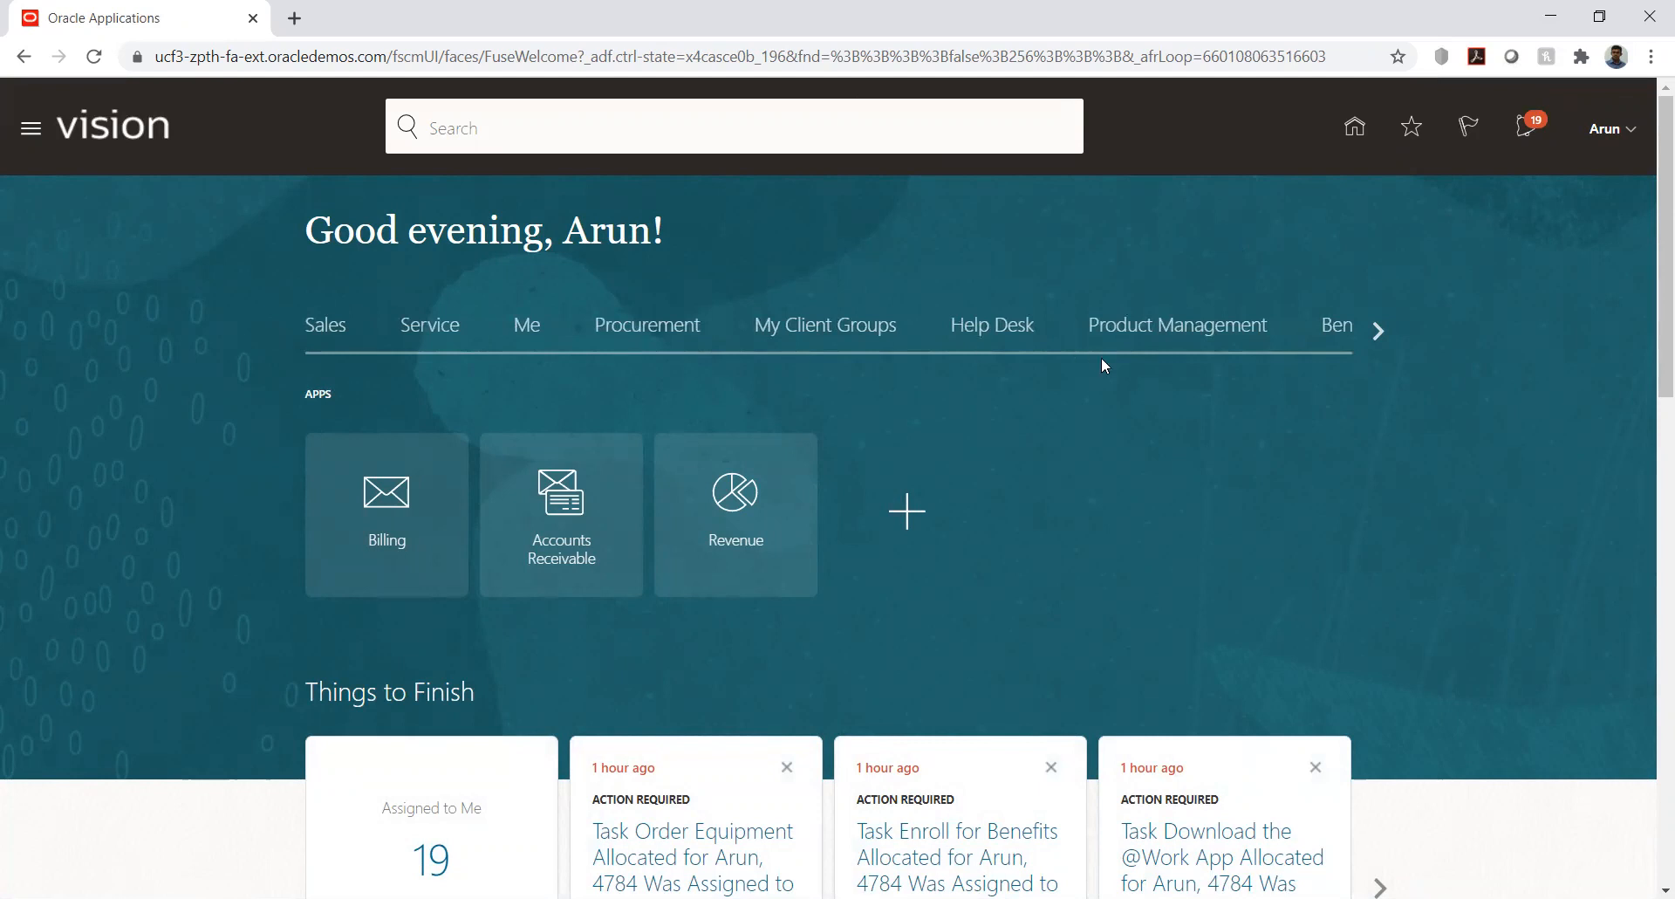
left_click(1375, 333)
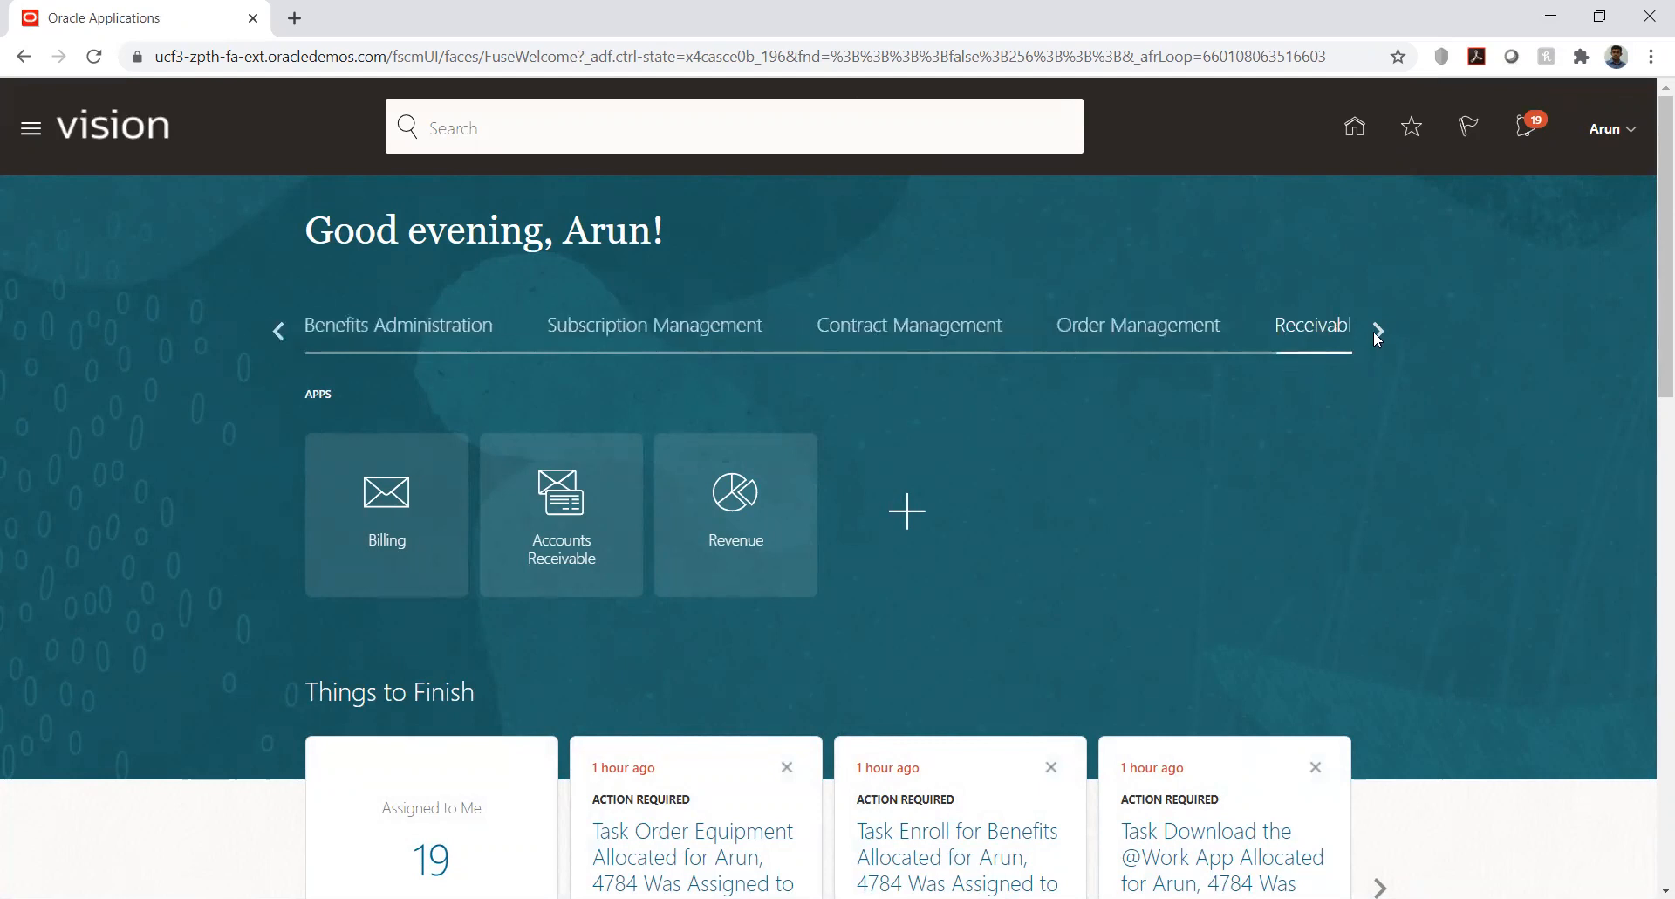
left_click(1377, 331)
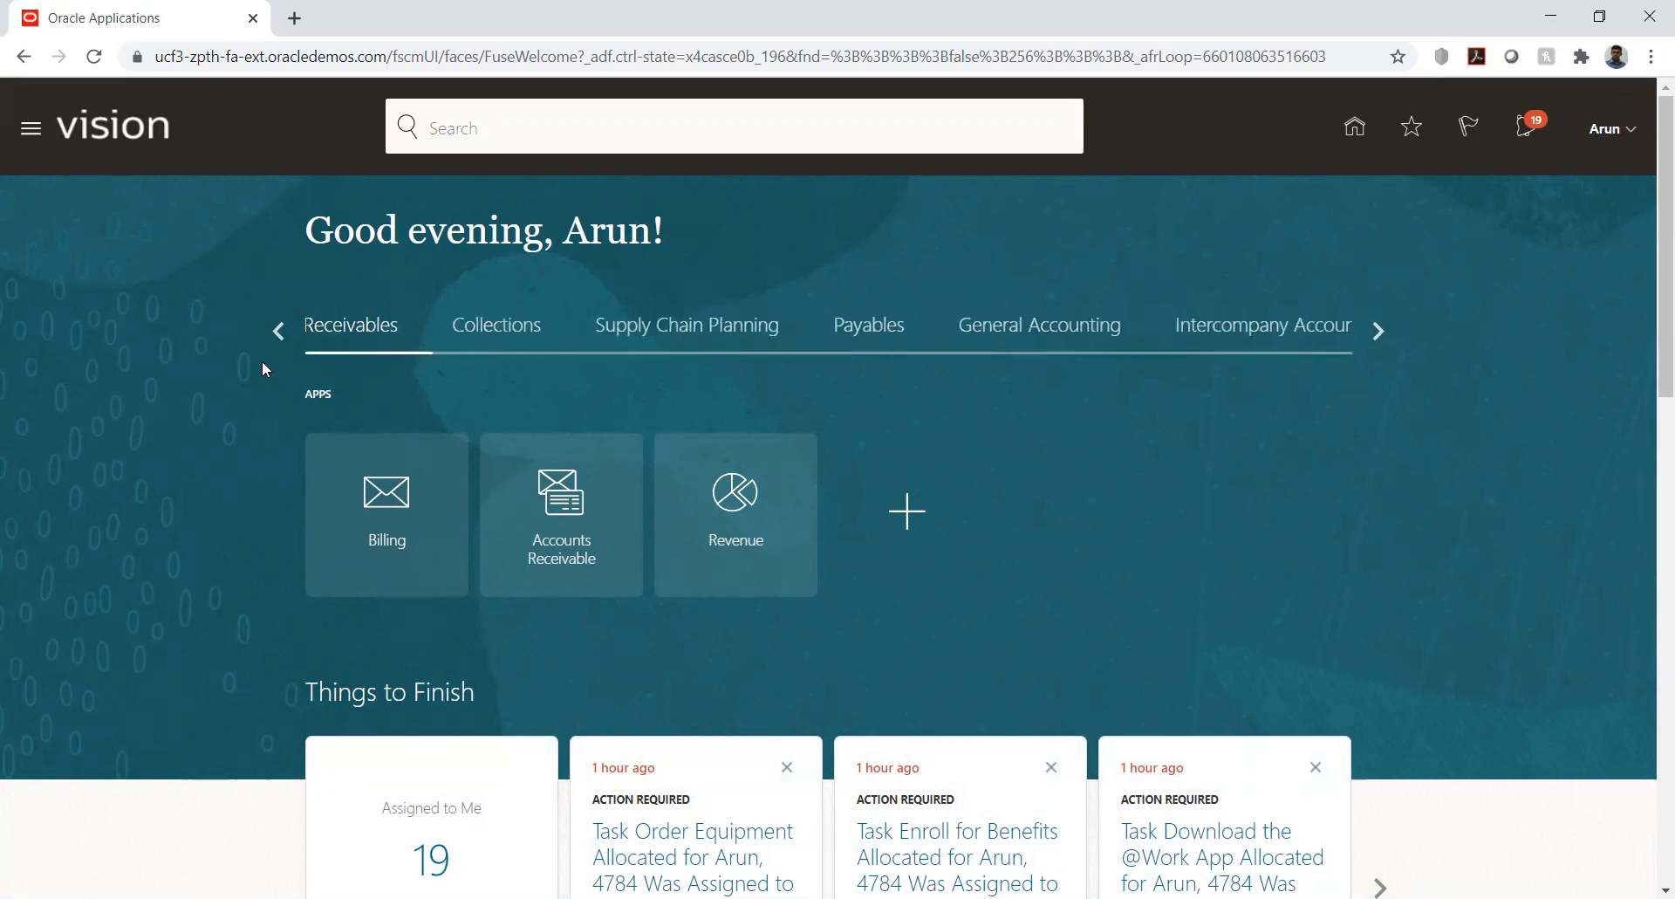
left_click(278, 330)
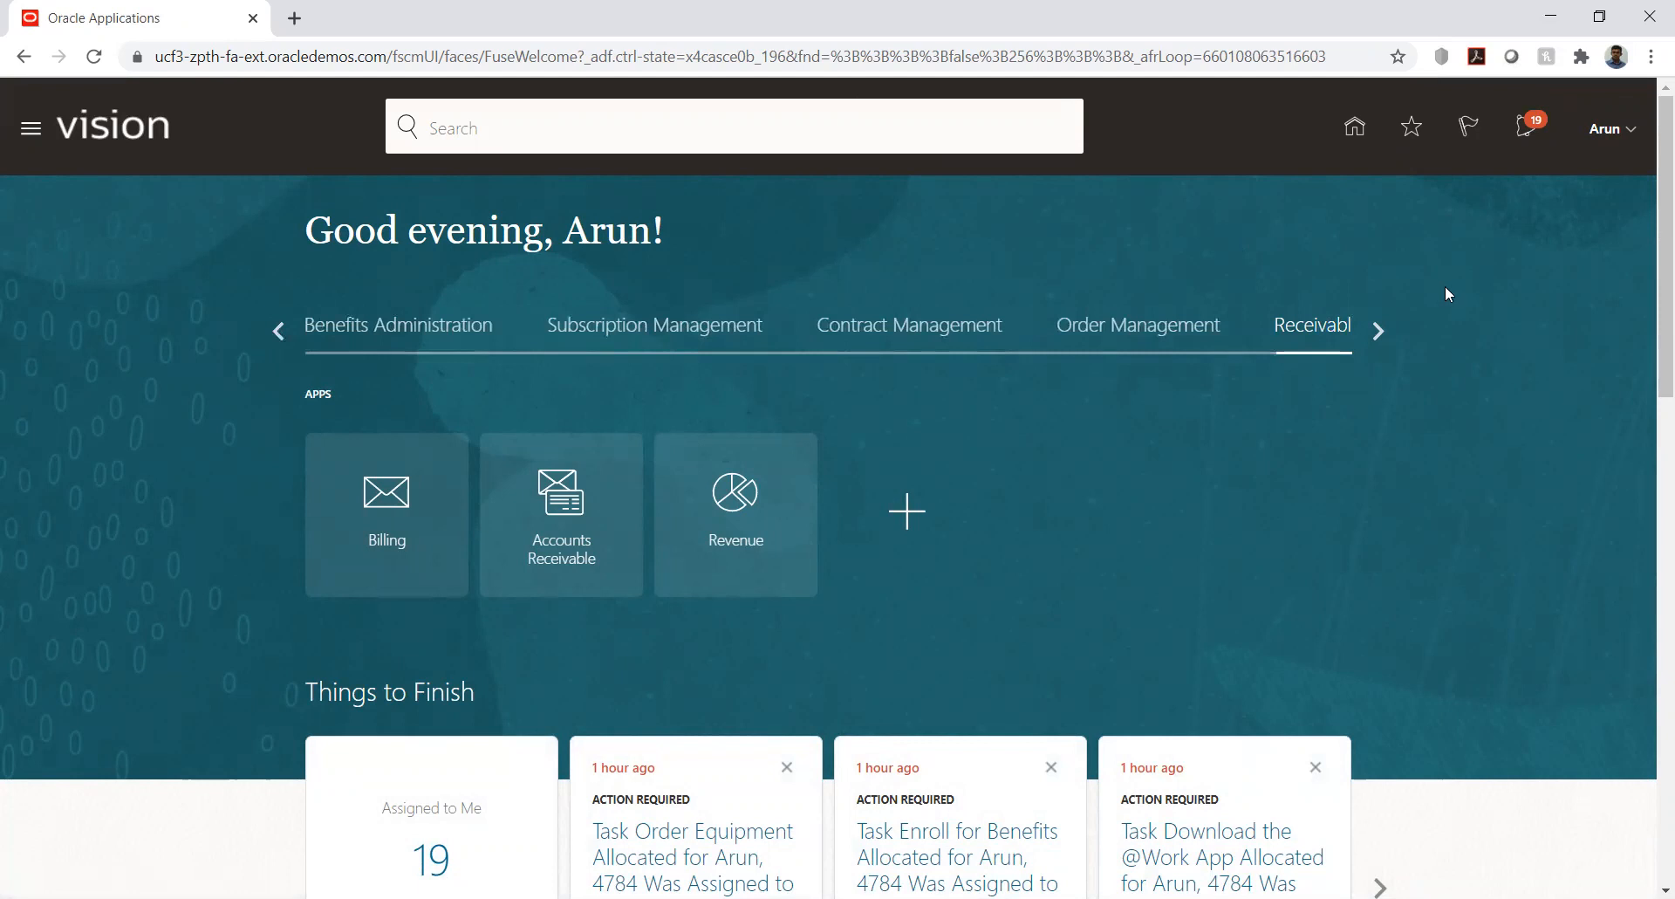
left_click(1376, 329)
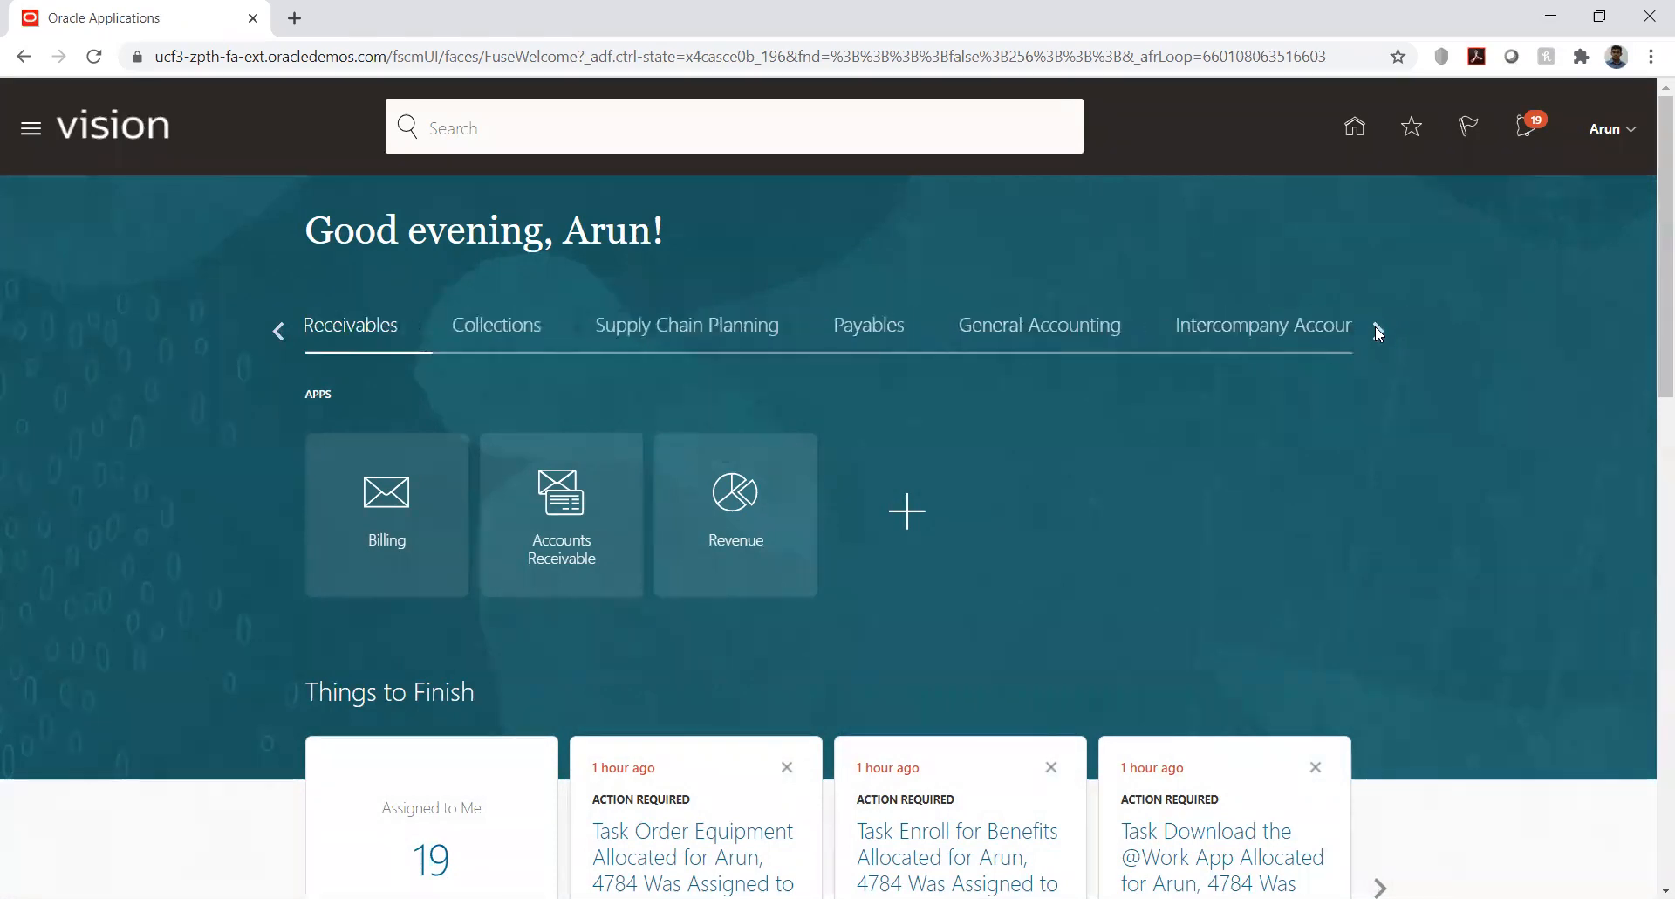
left_click(1042, 332)
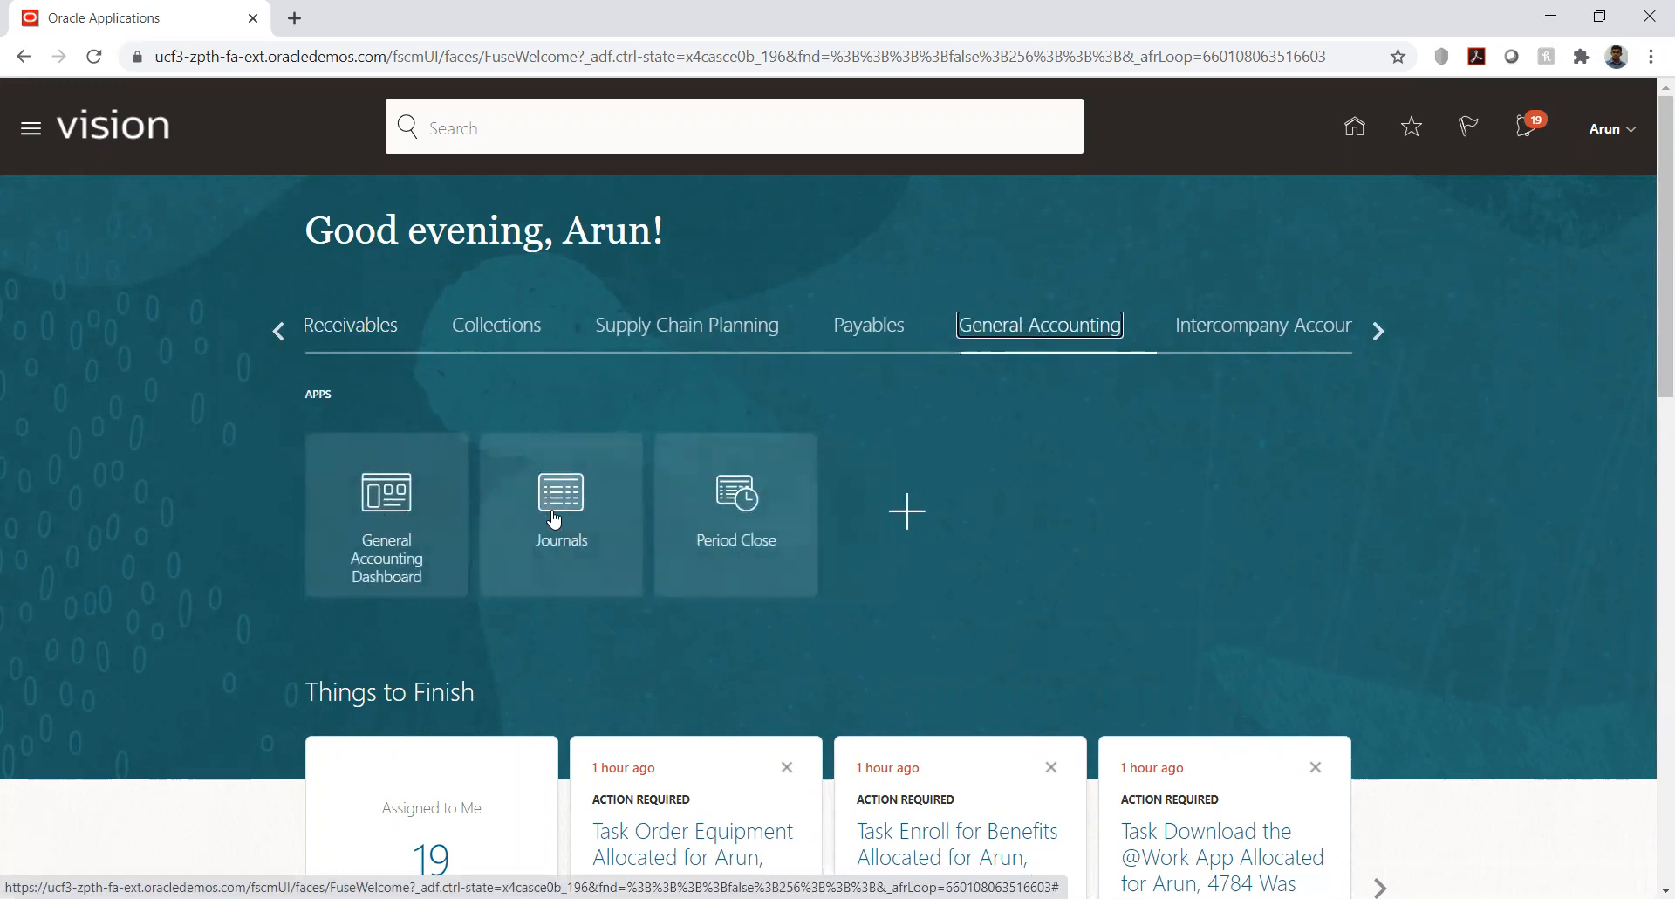
left_click(741, 506)
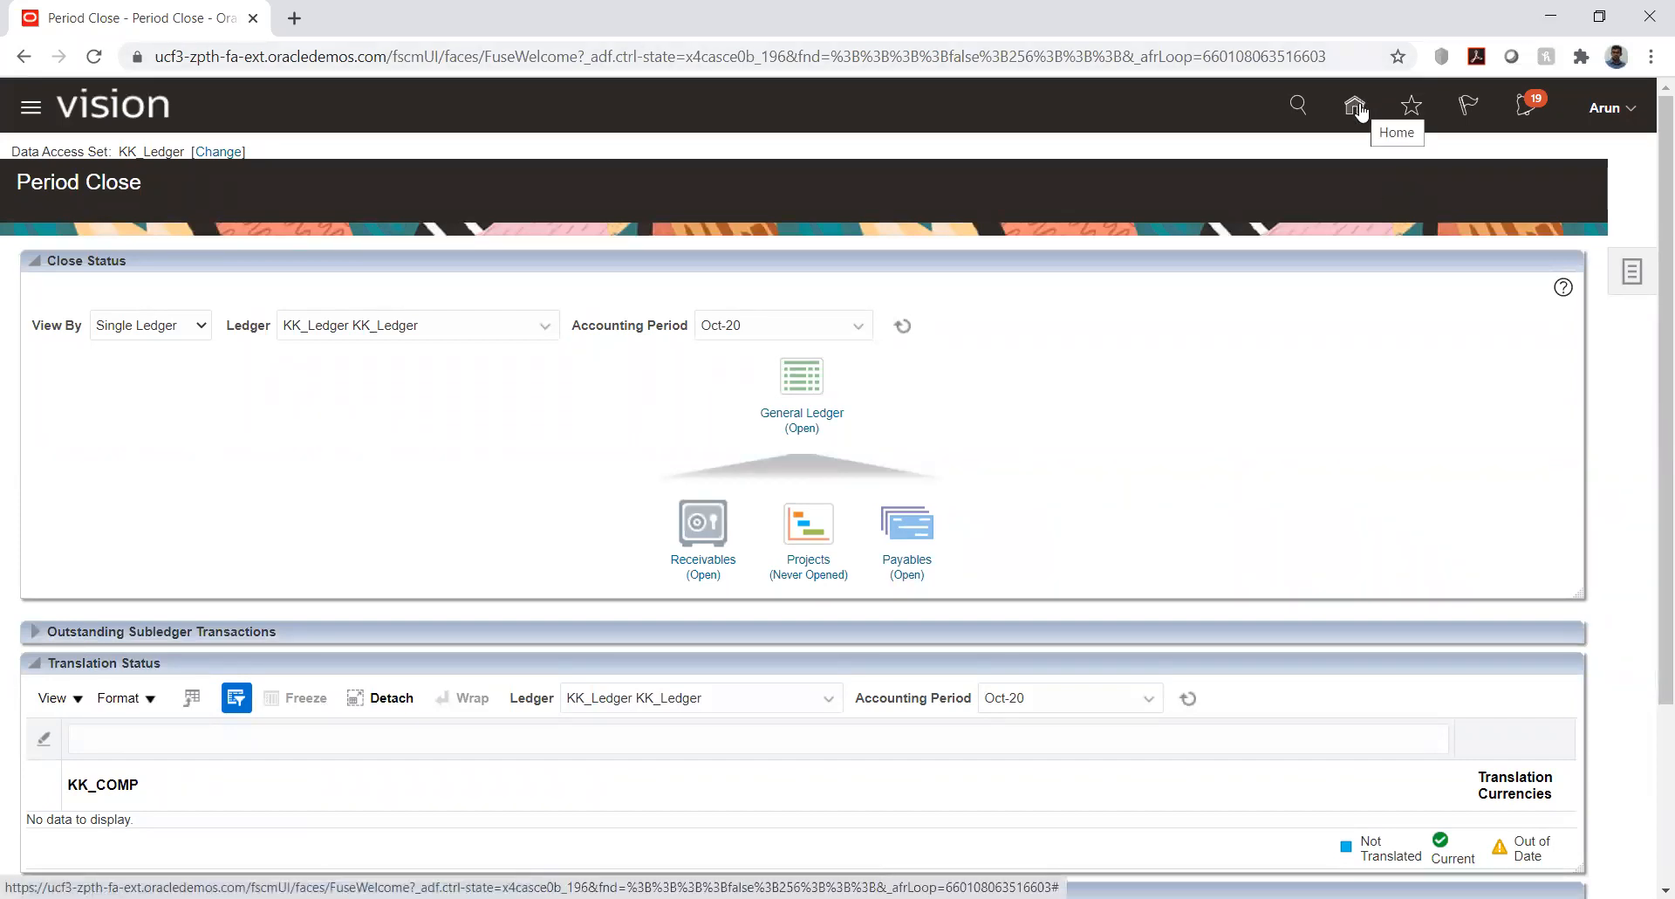
Reopen the Period Close work area from the home page and change its data access set to HW_PL.
left_click(1357, 106)
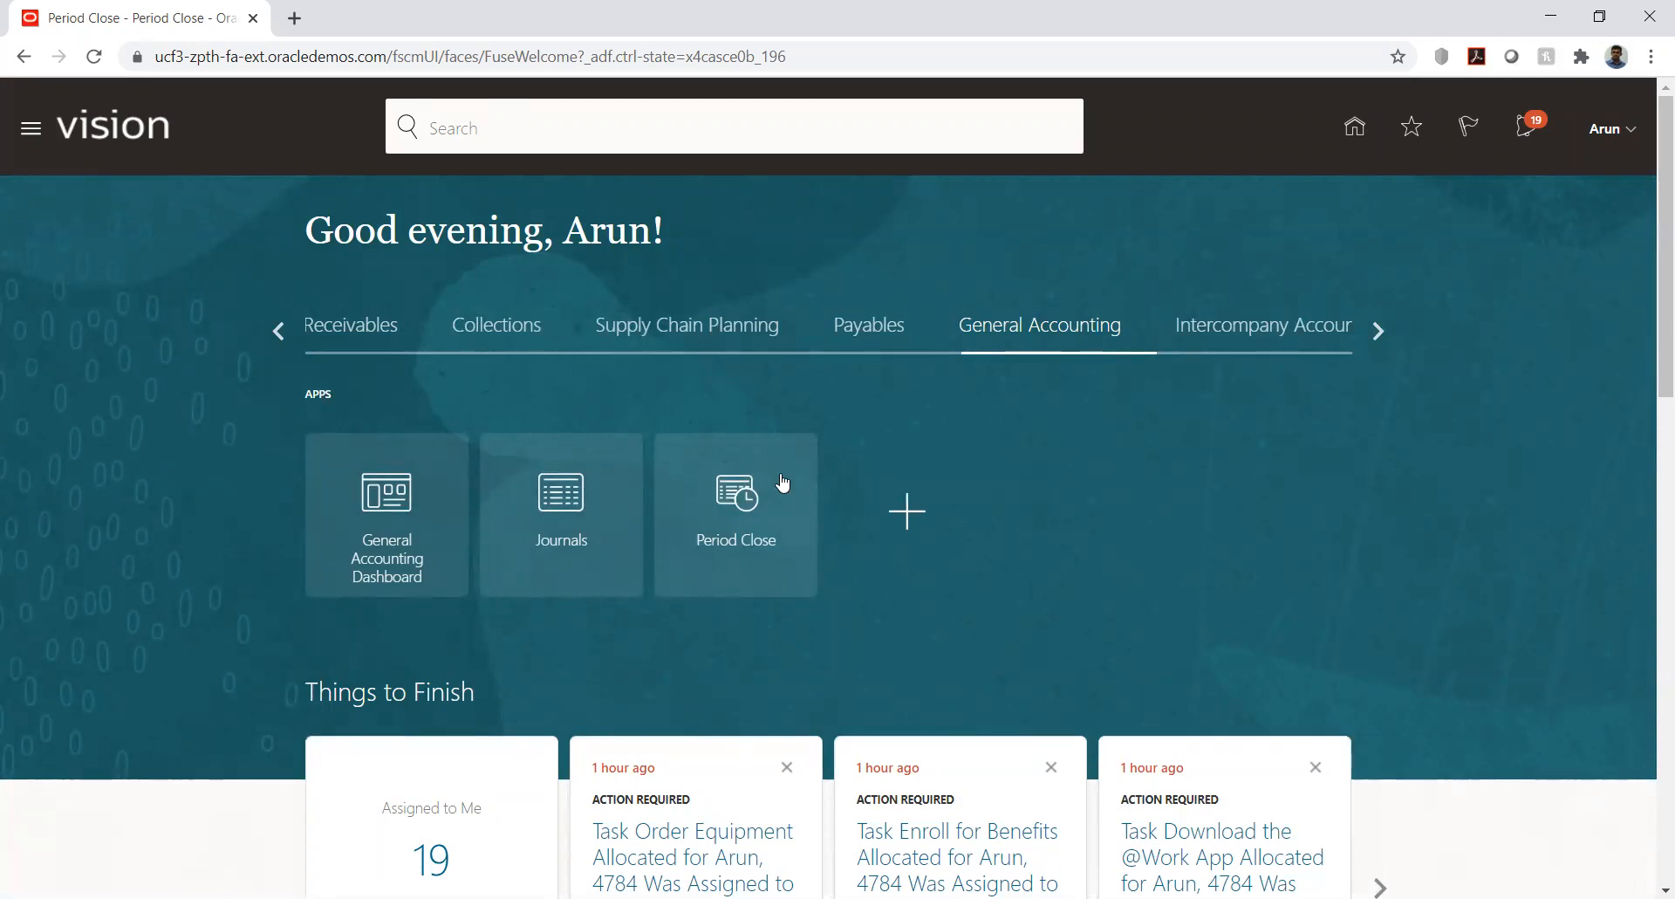
left_click(736, 493)
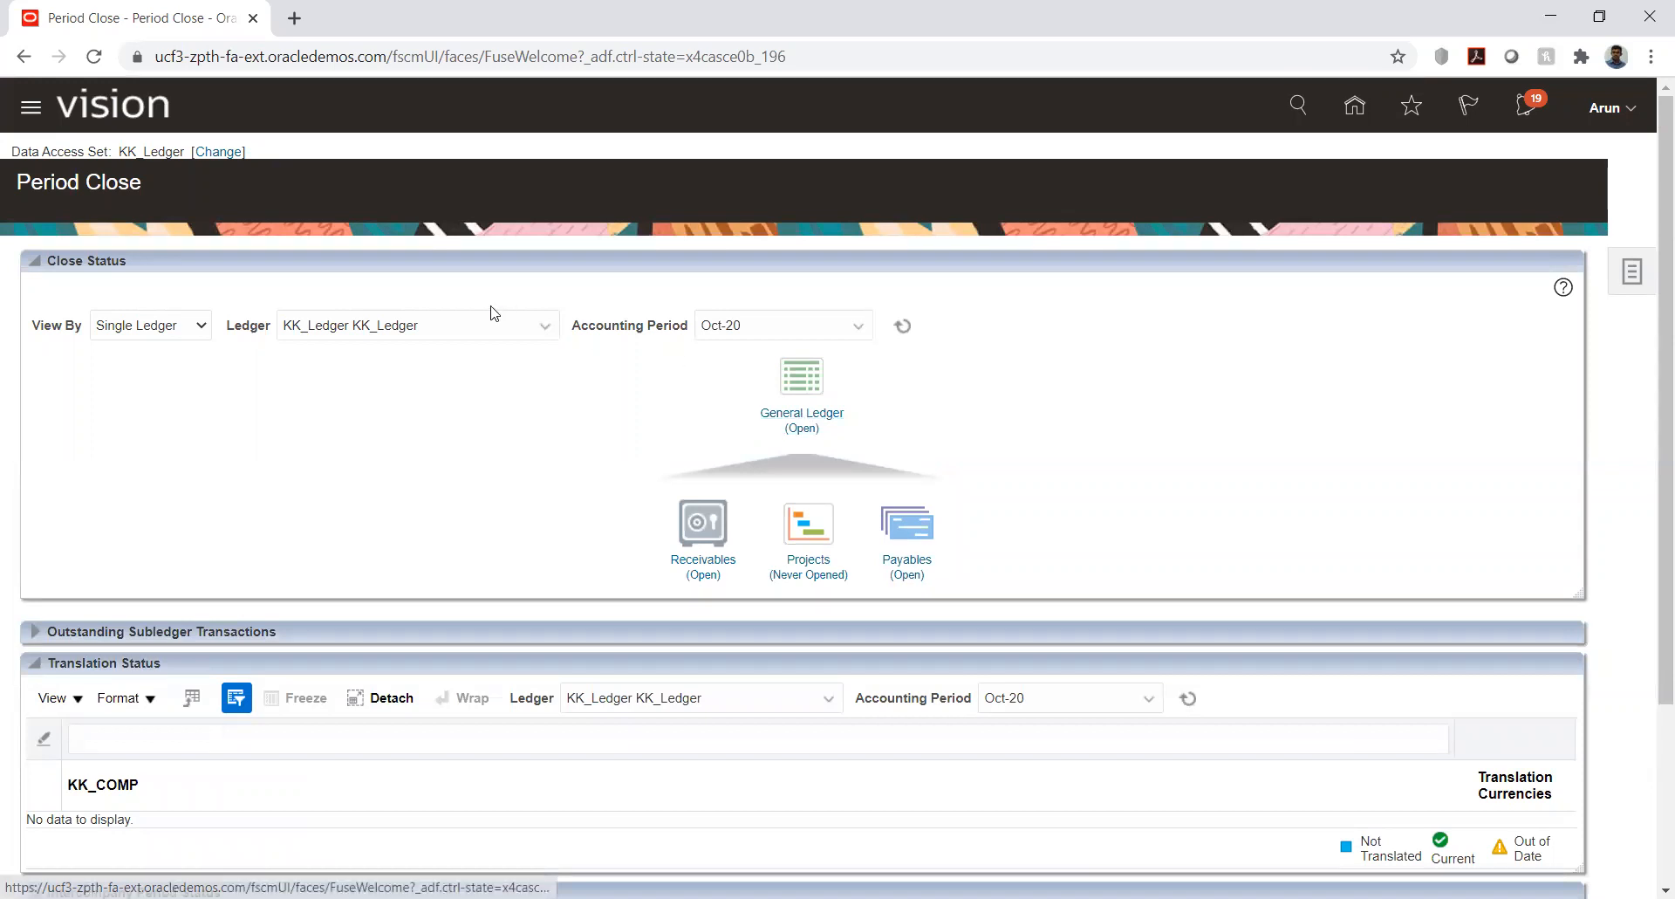
left_click(375, 333)
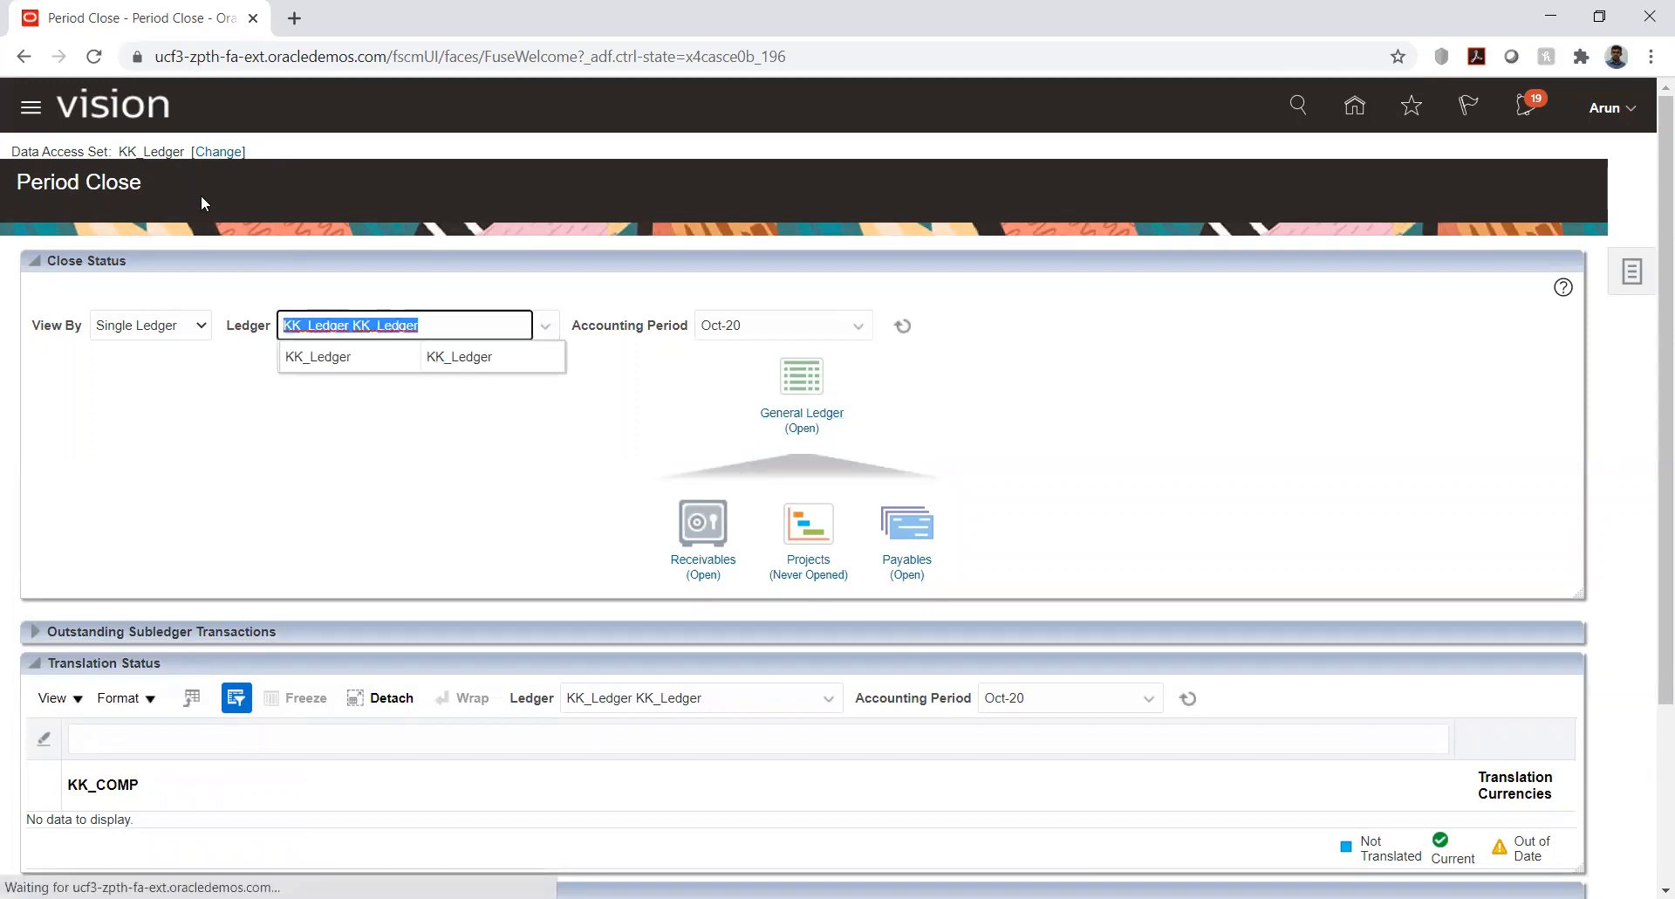
left_click(218, 152)
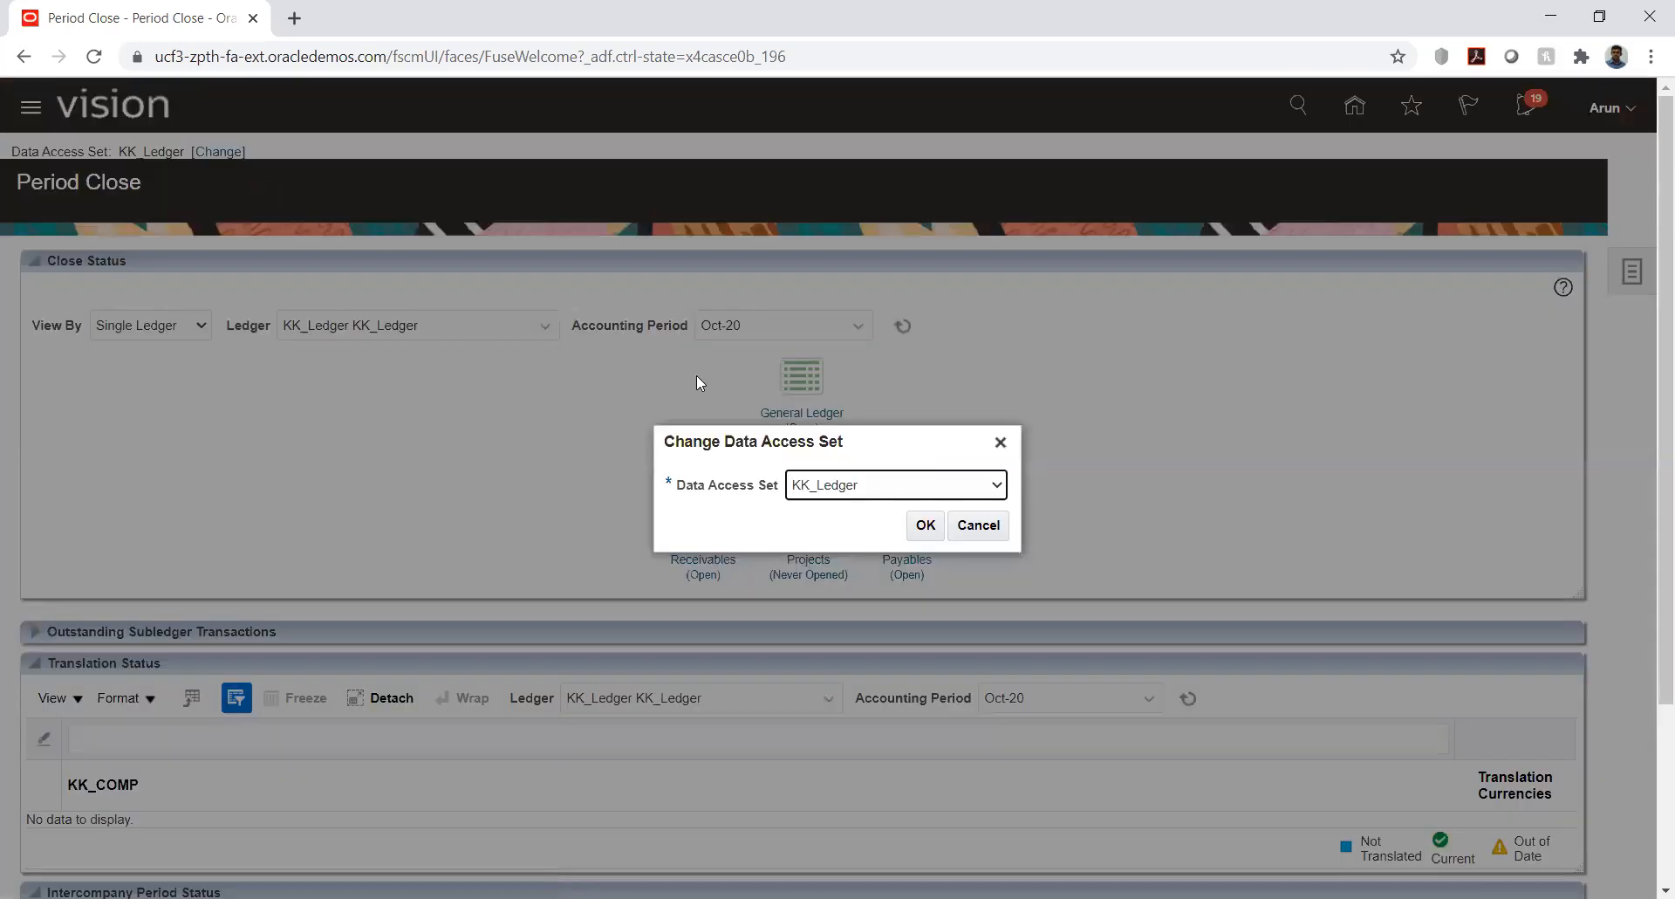
left_click(843, 493)
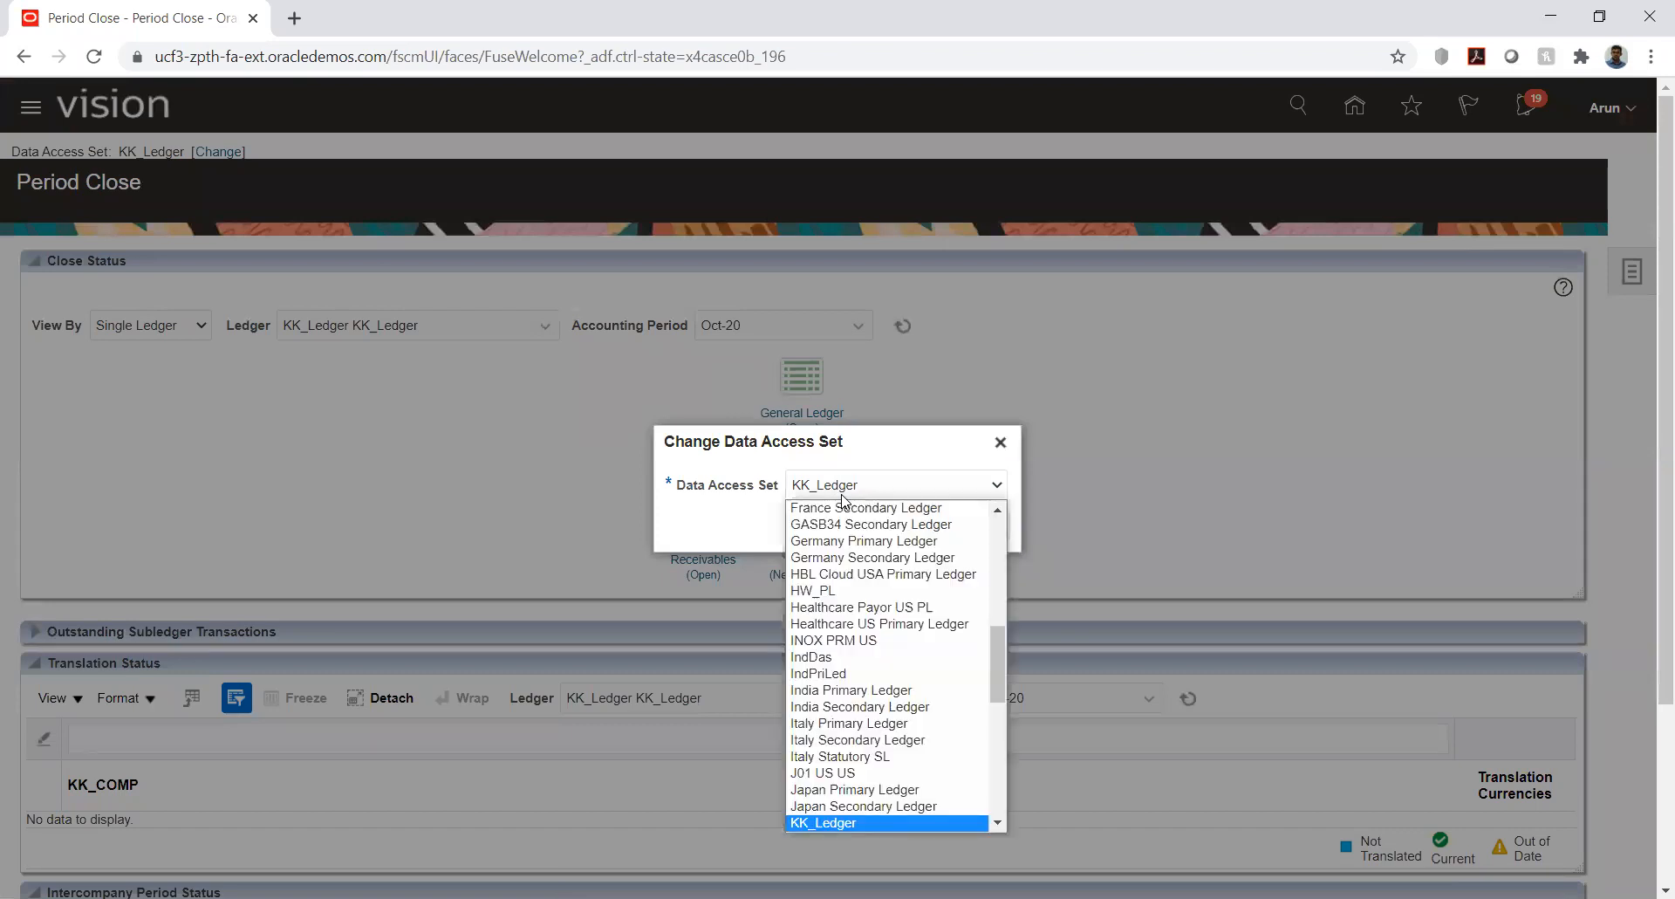
key("h")
key("Down")
key("Return")
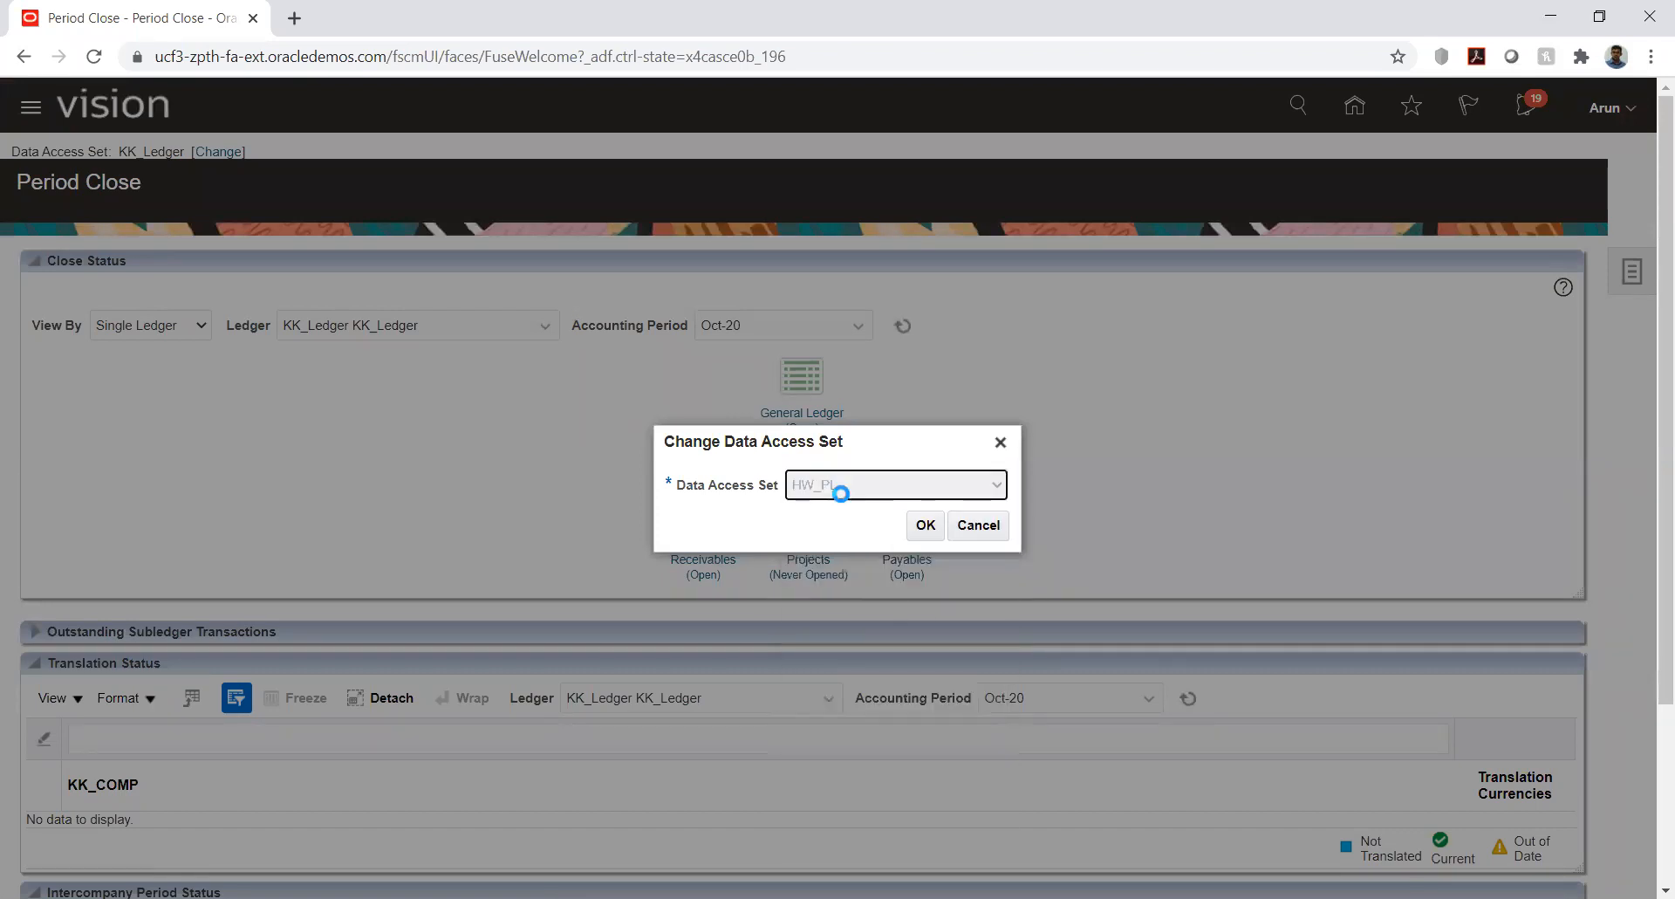
left_click(928, 531)
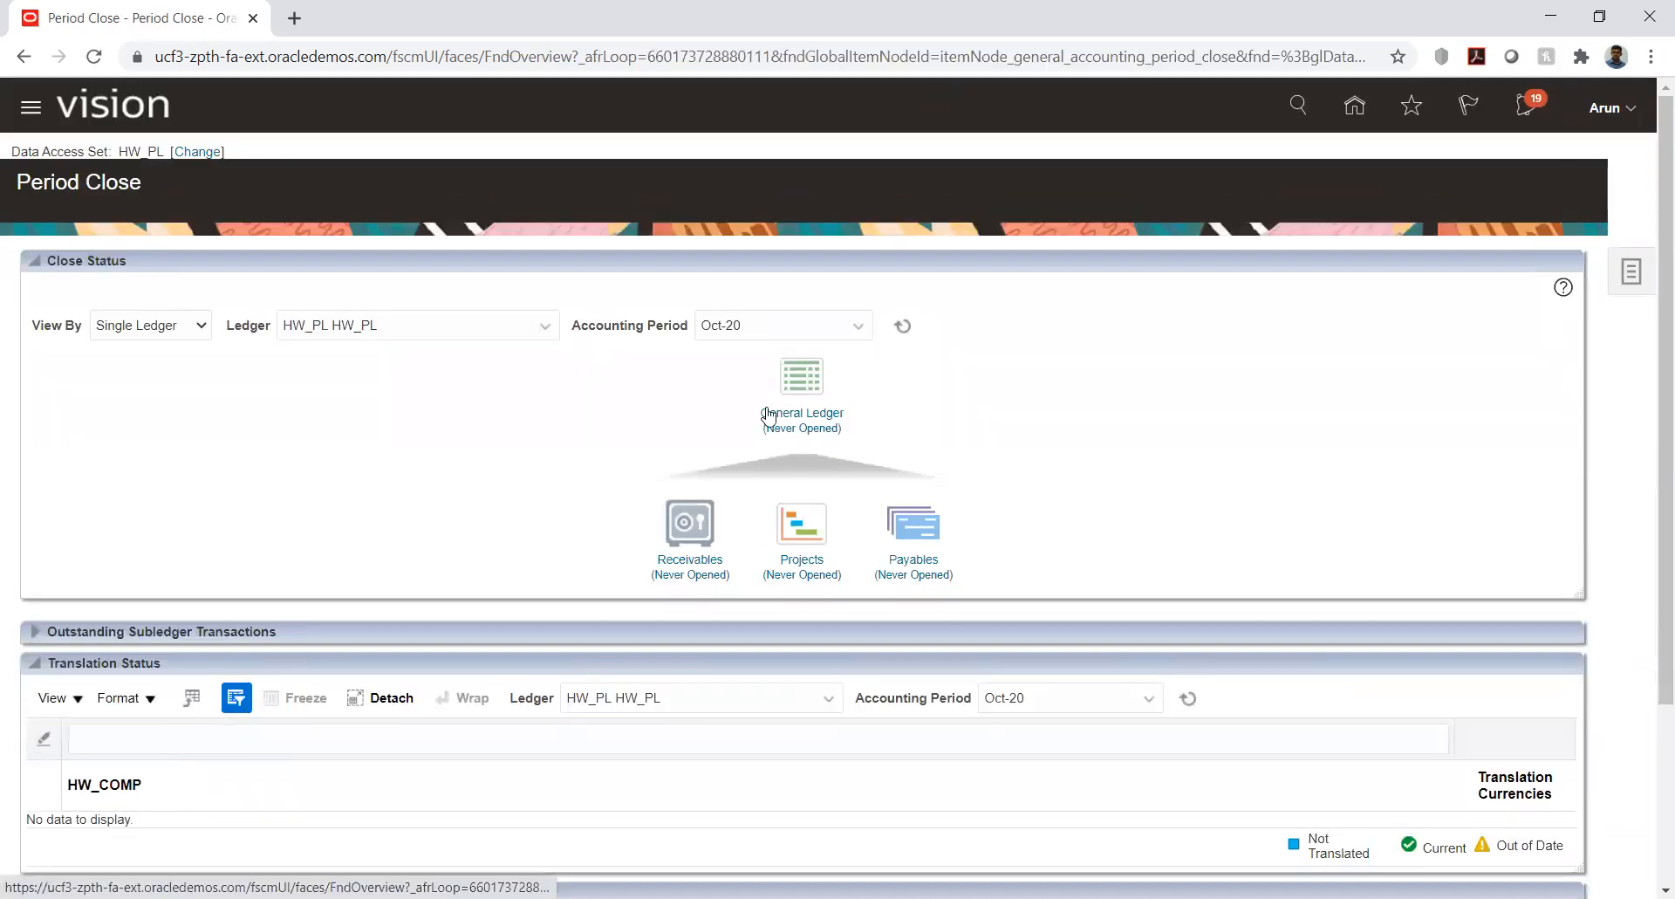
Open the Feb-20 accounting period for the HW_PL General Ledger and finish editing the period statuses.
left_click(769, 416)
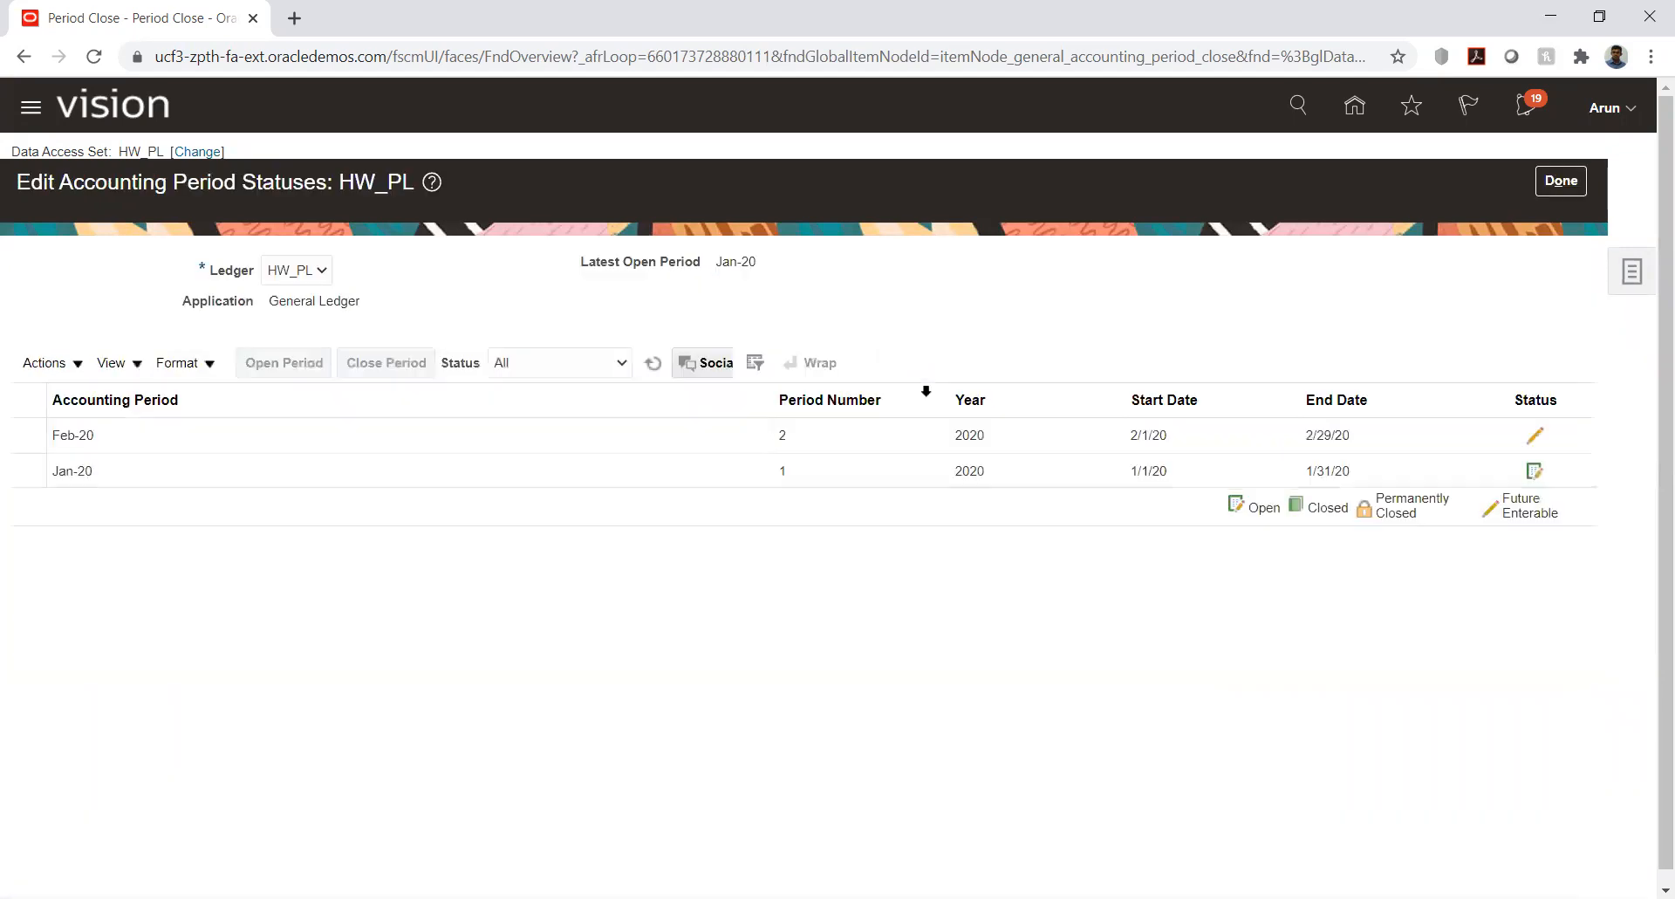
left_click(249, 433)
left_click(272, 361)
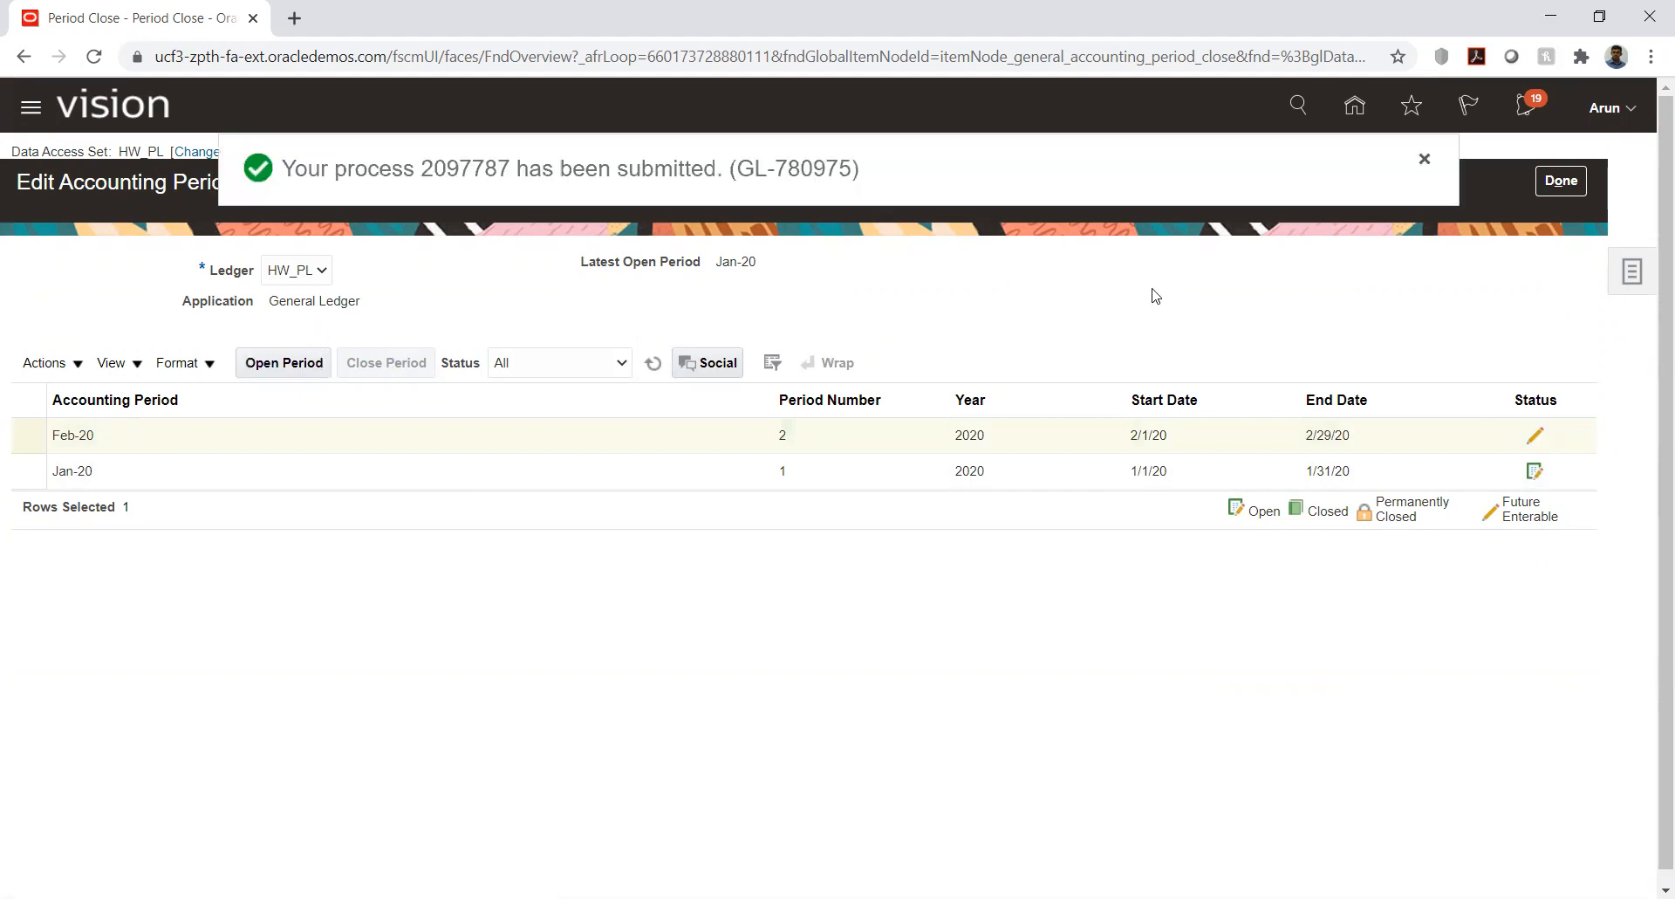
left_click(1424, 159)
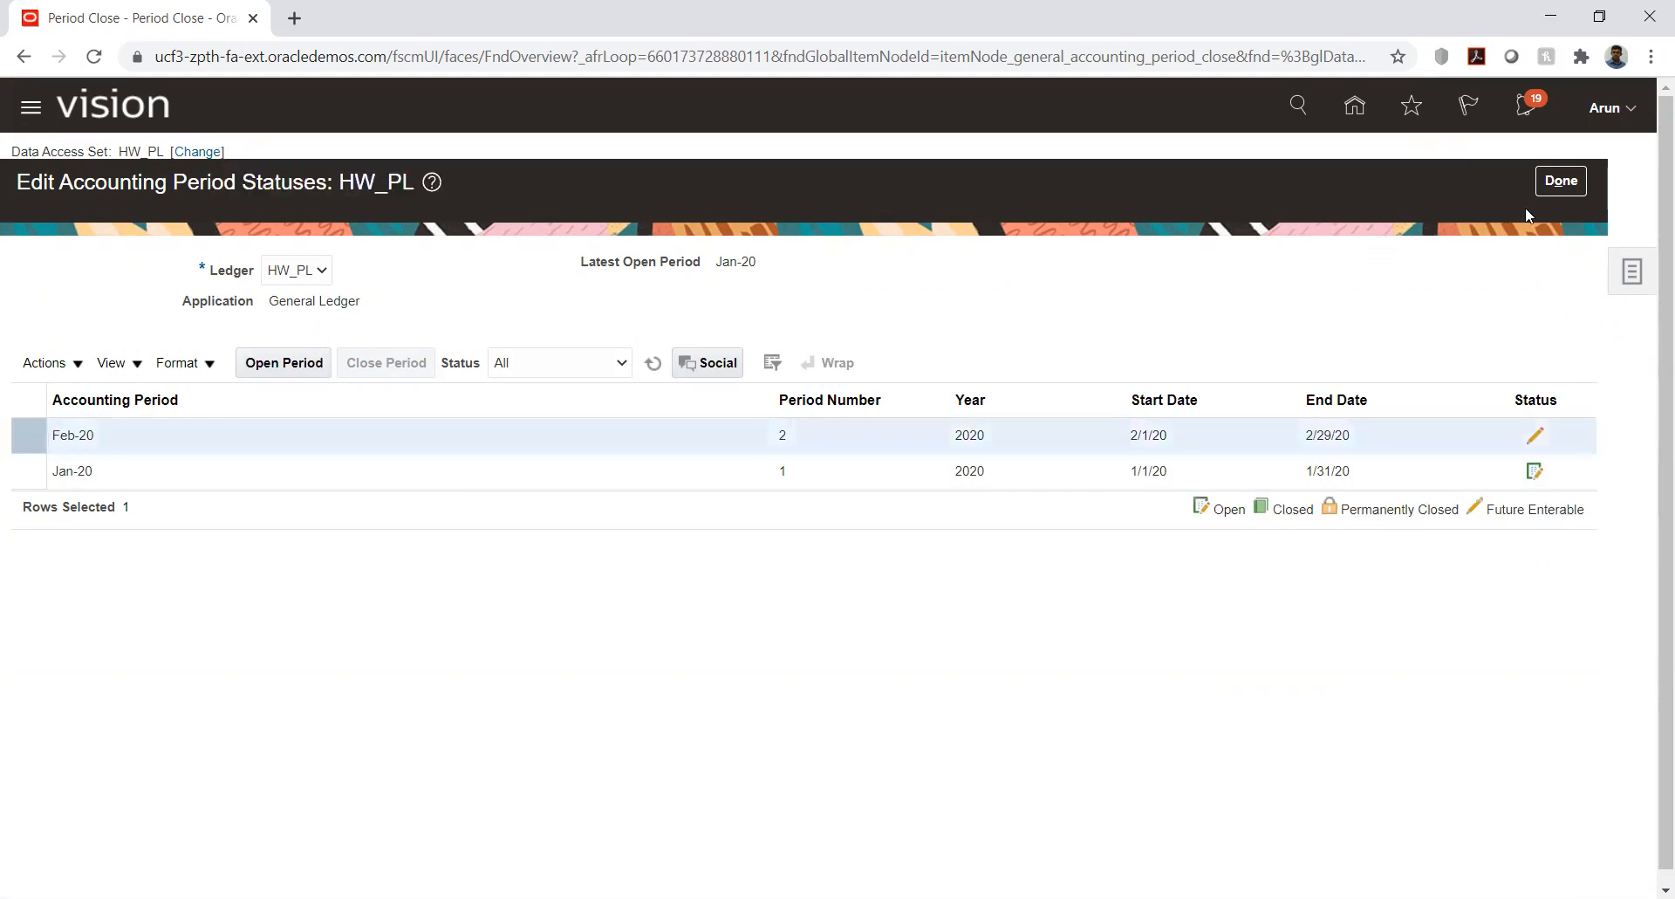
left_click(1558, 181)
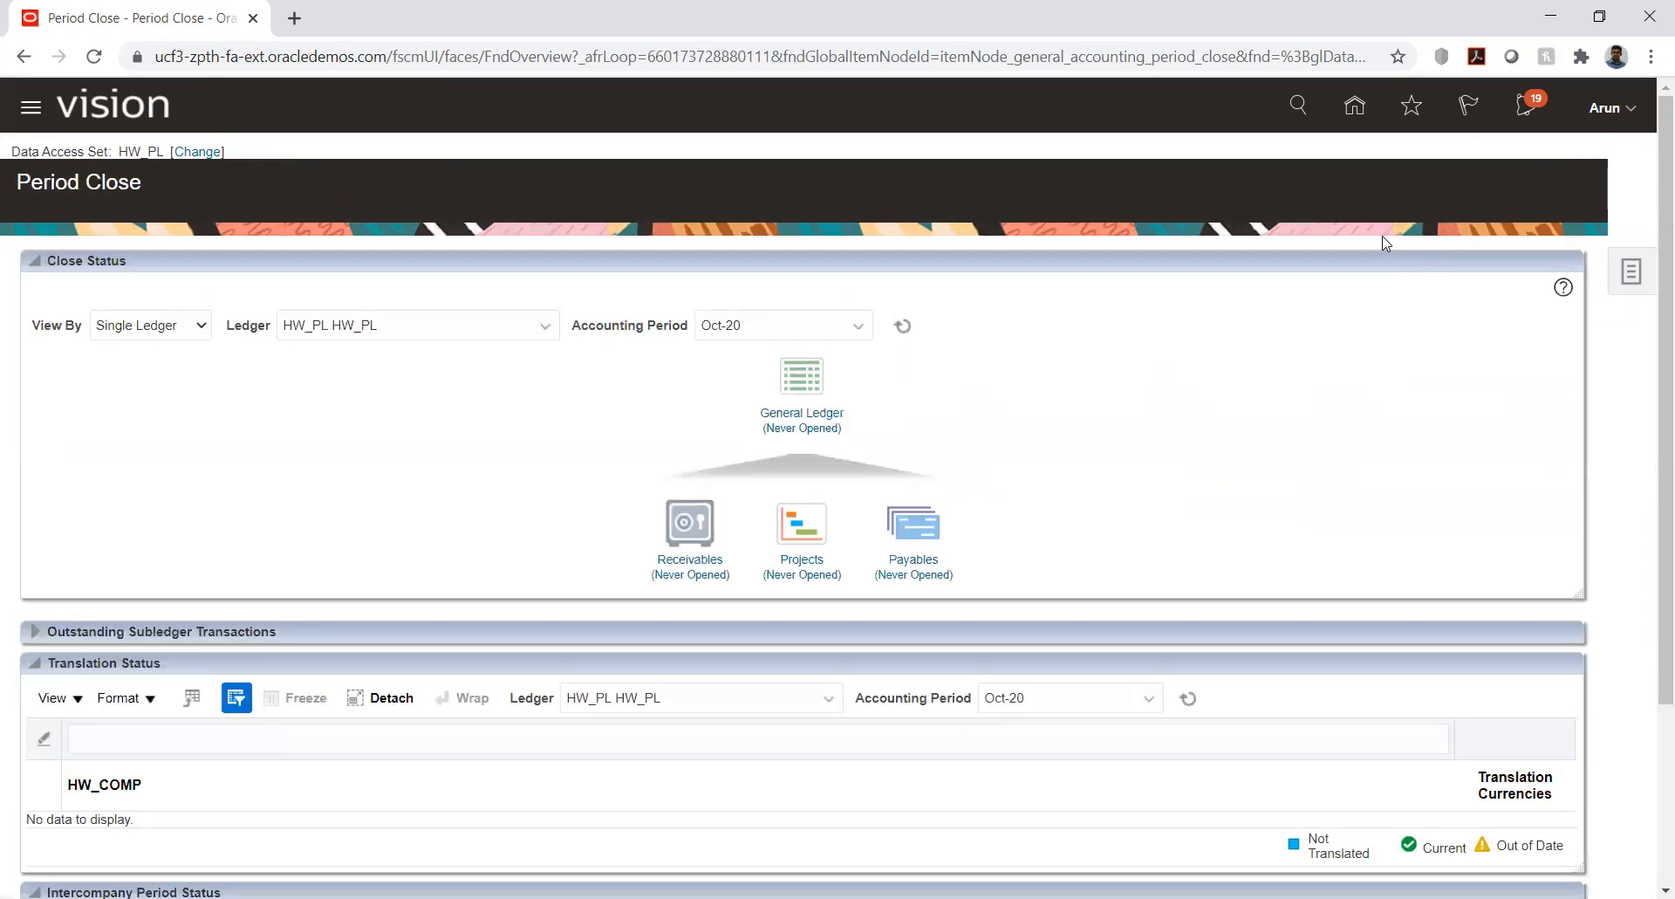
Go to the Journals work area under General Accounting and look through its list of available tasks.
left_click(1352, 108)
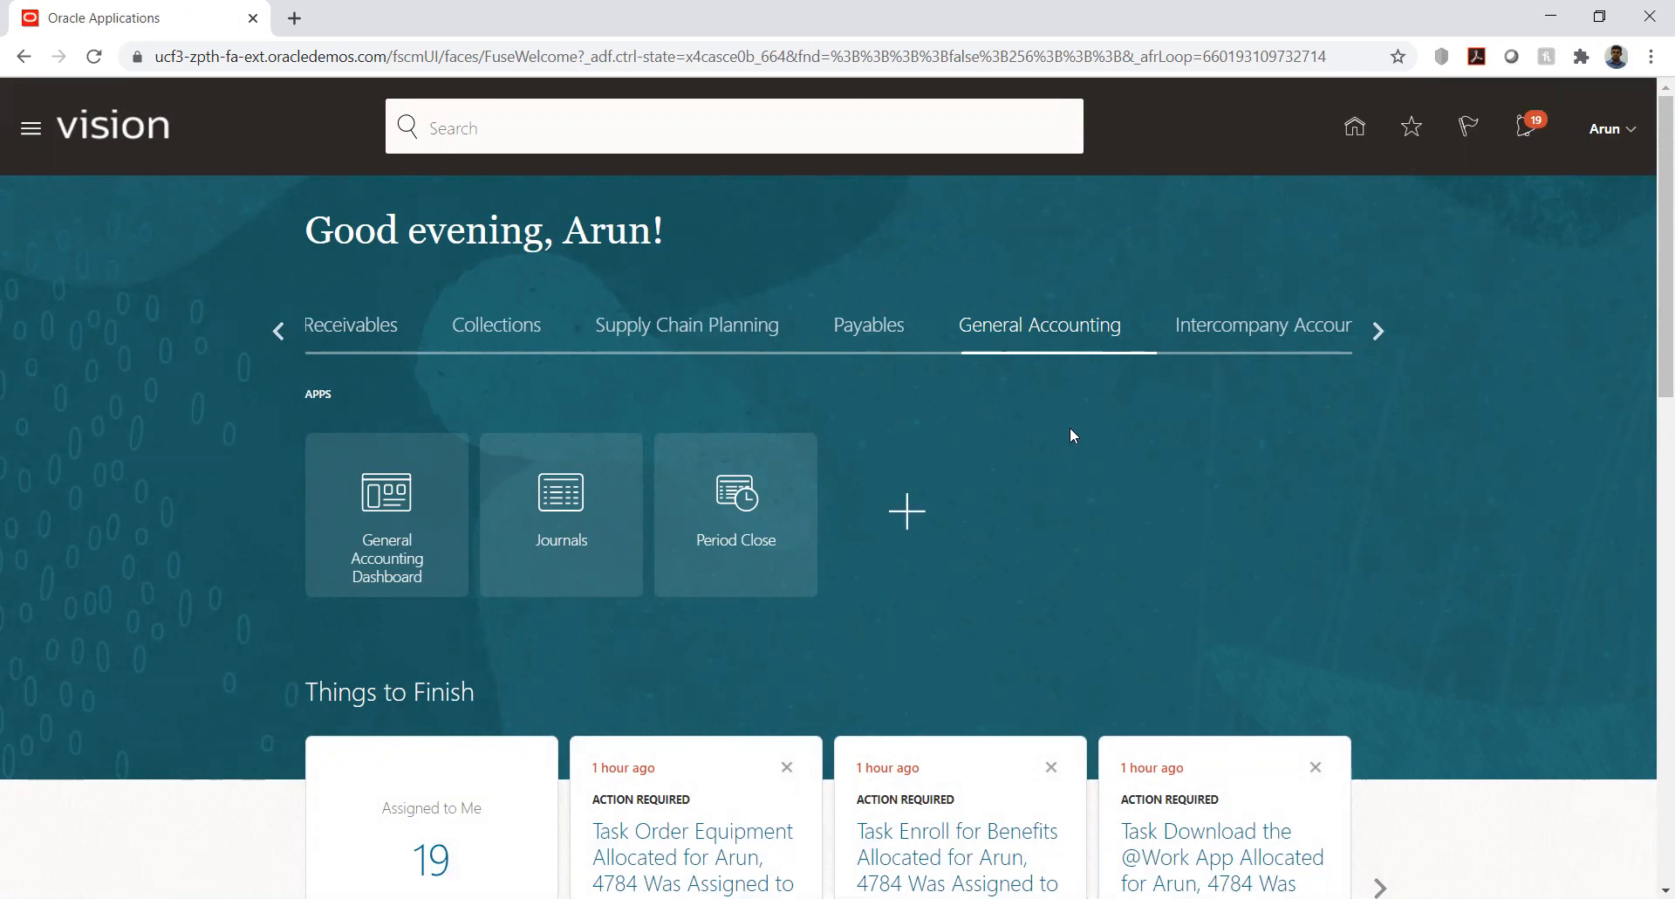
left_click(555, 499)
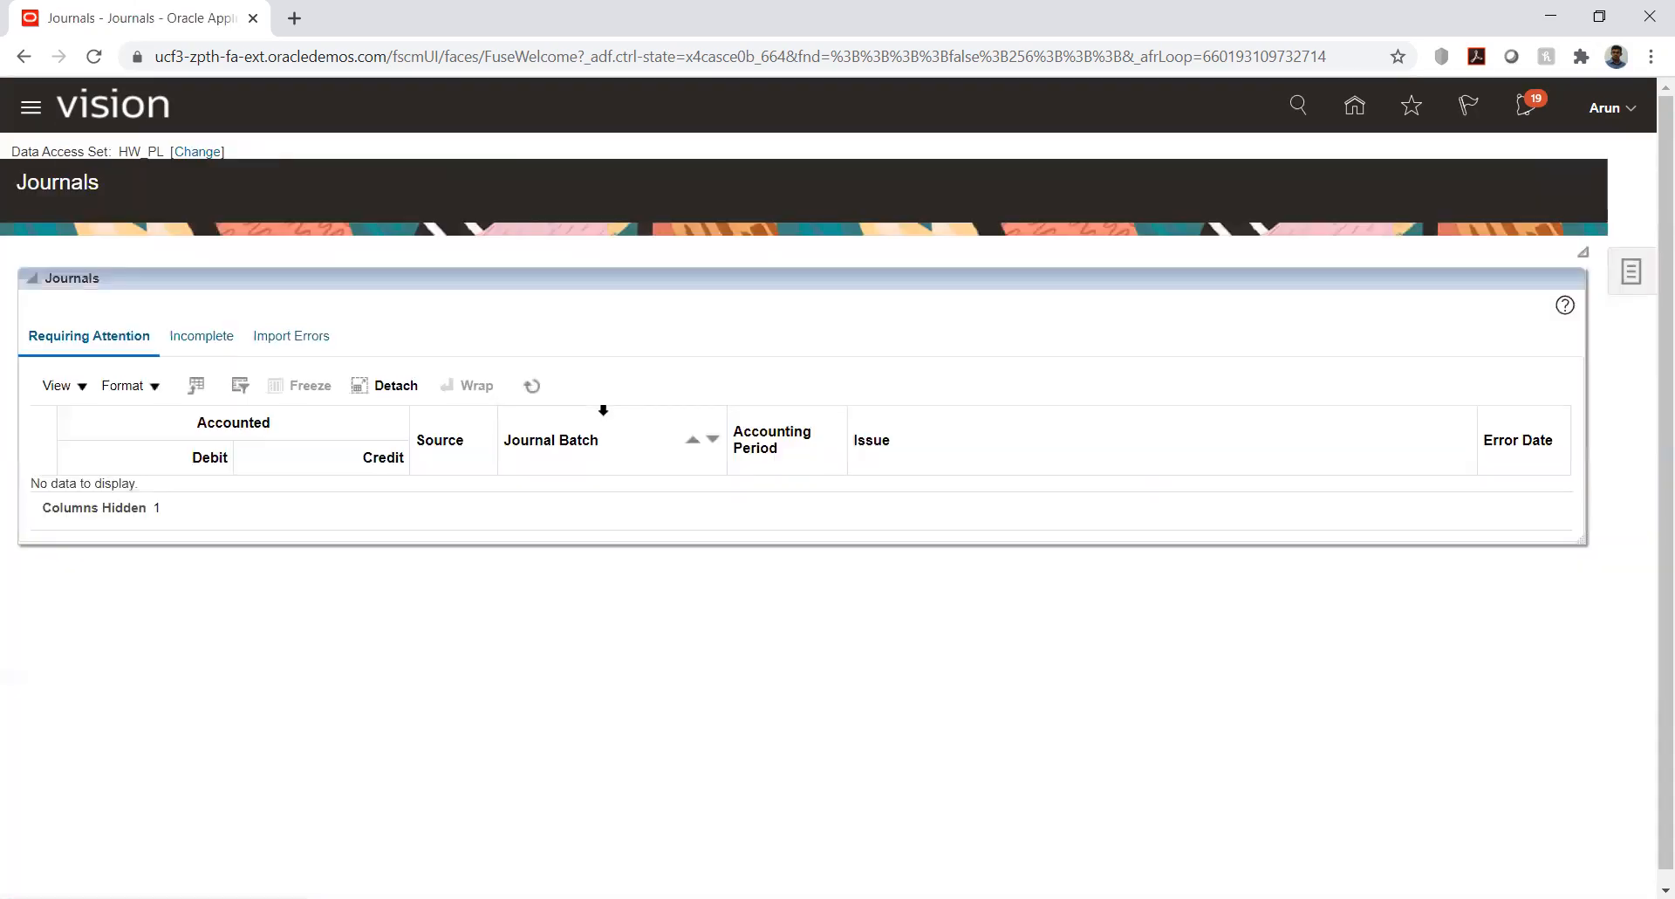
left_click(1648, 278)
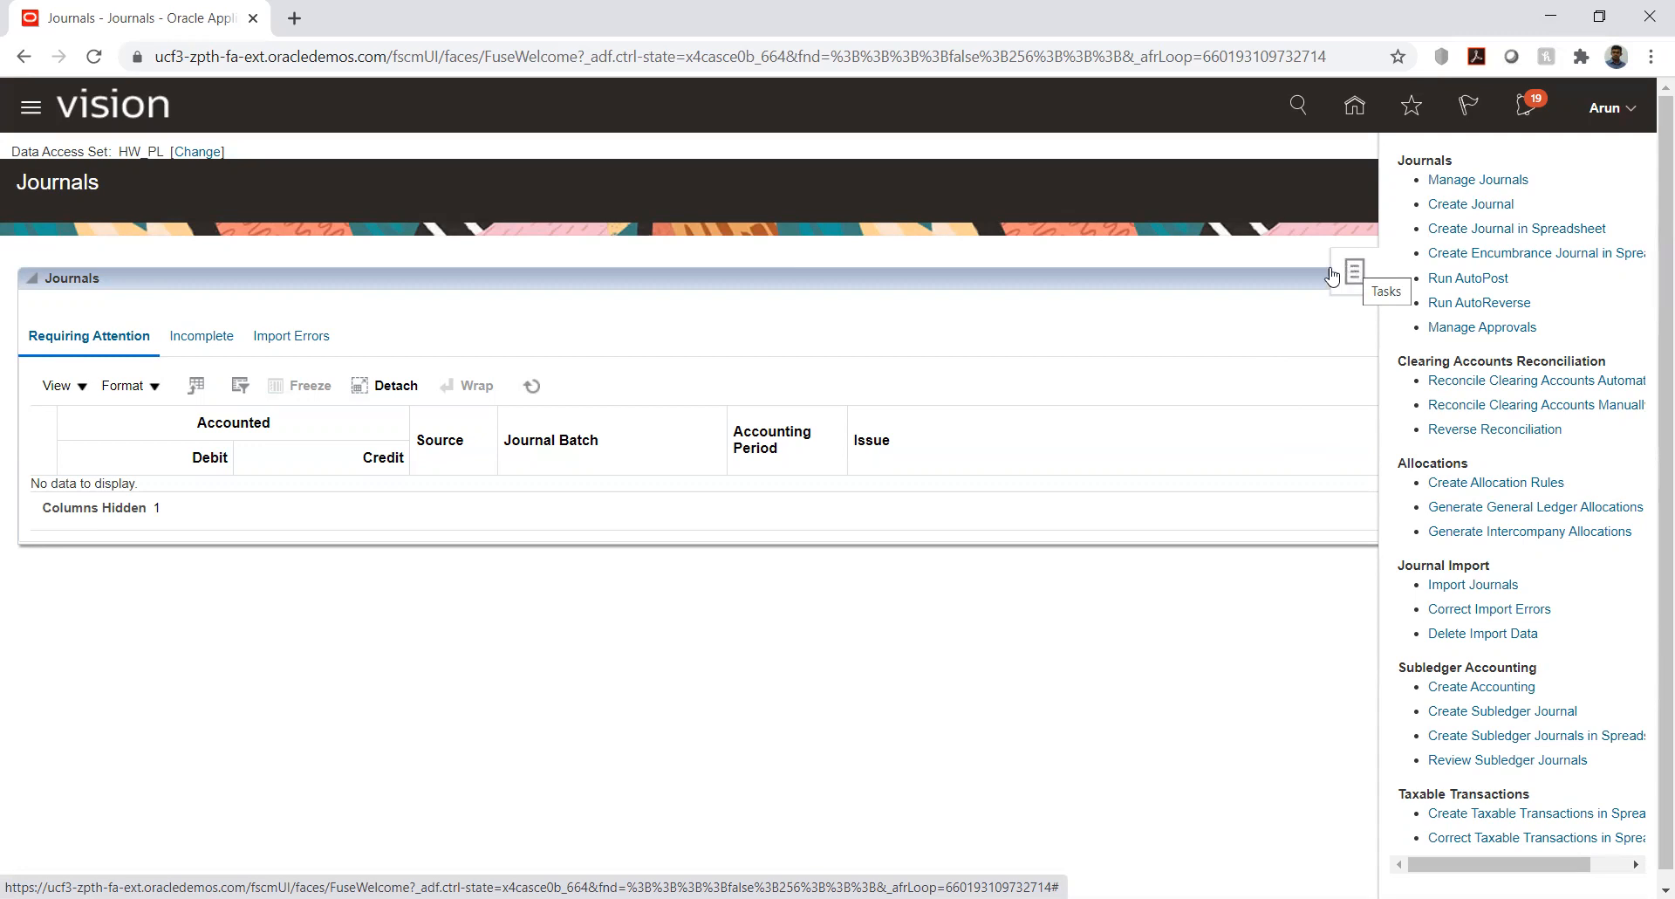
left_click(1251, 306)
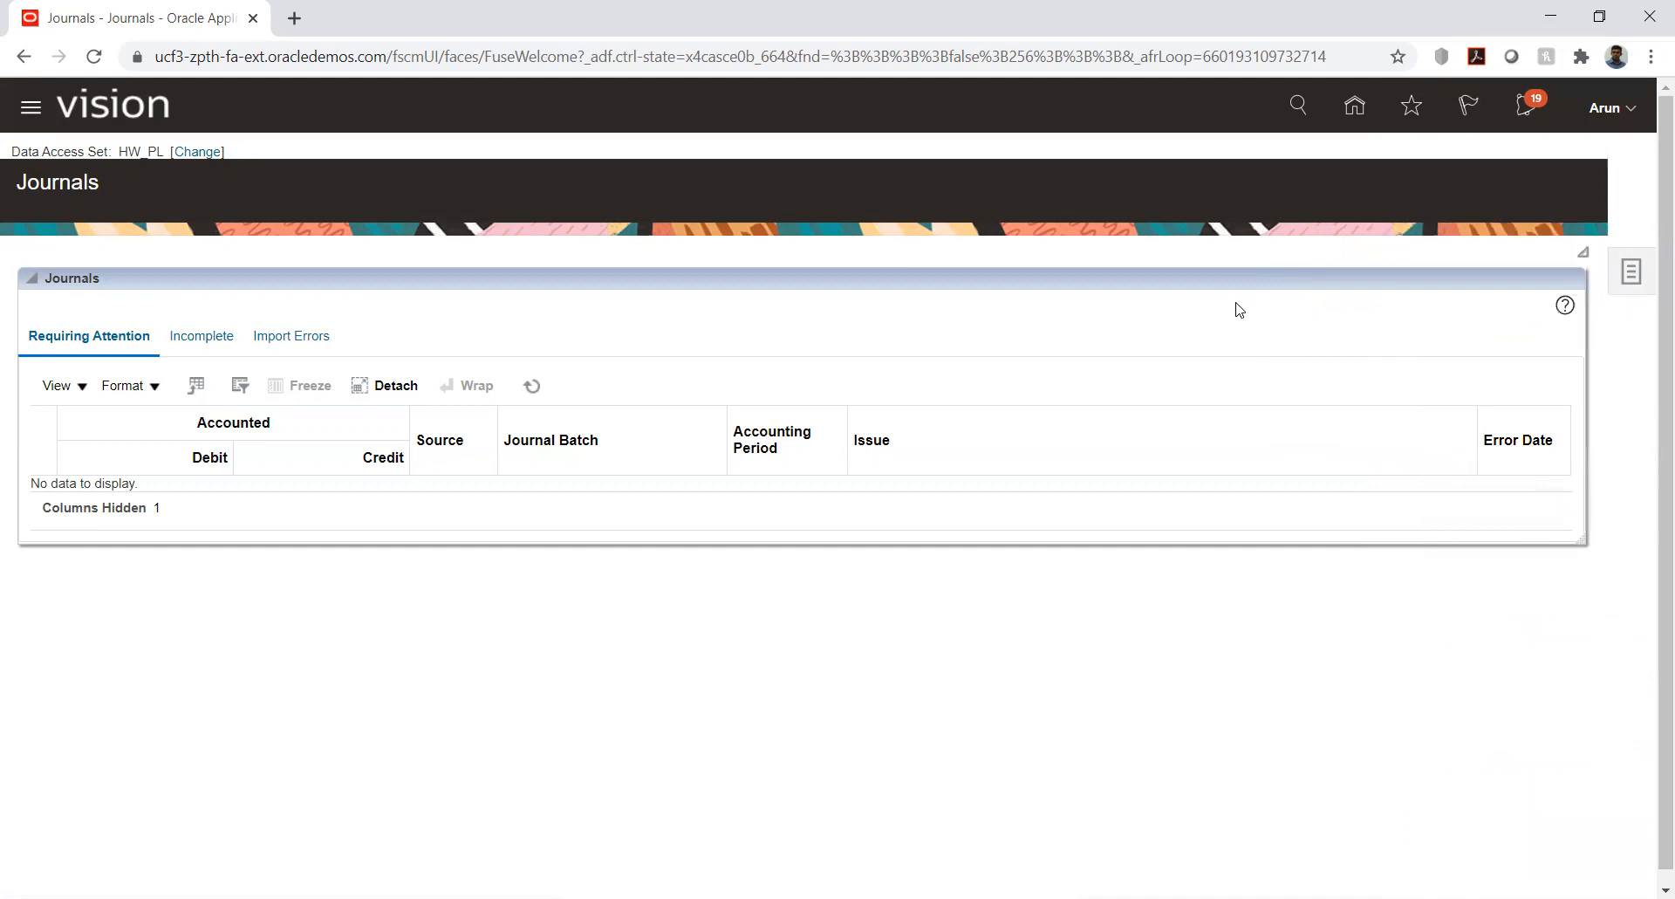